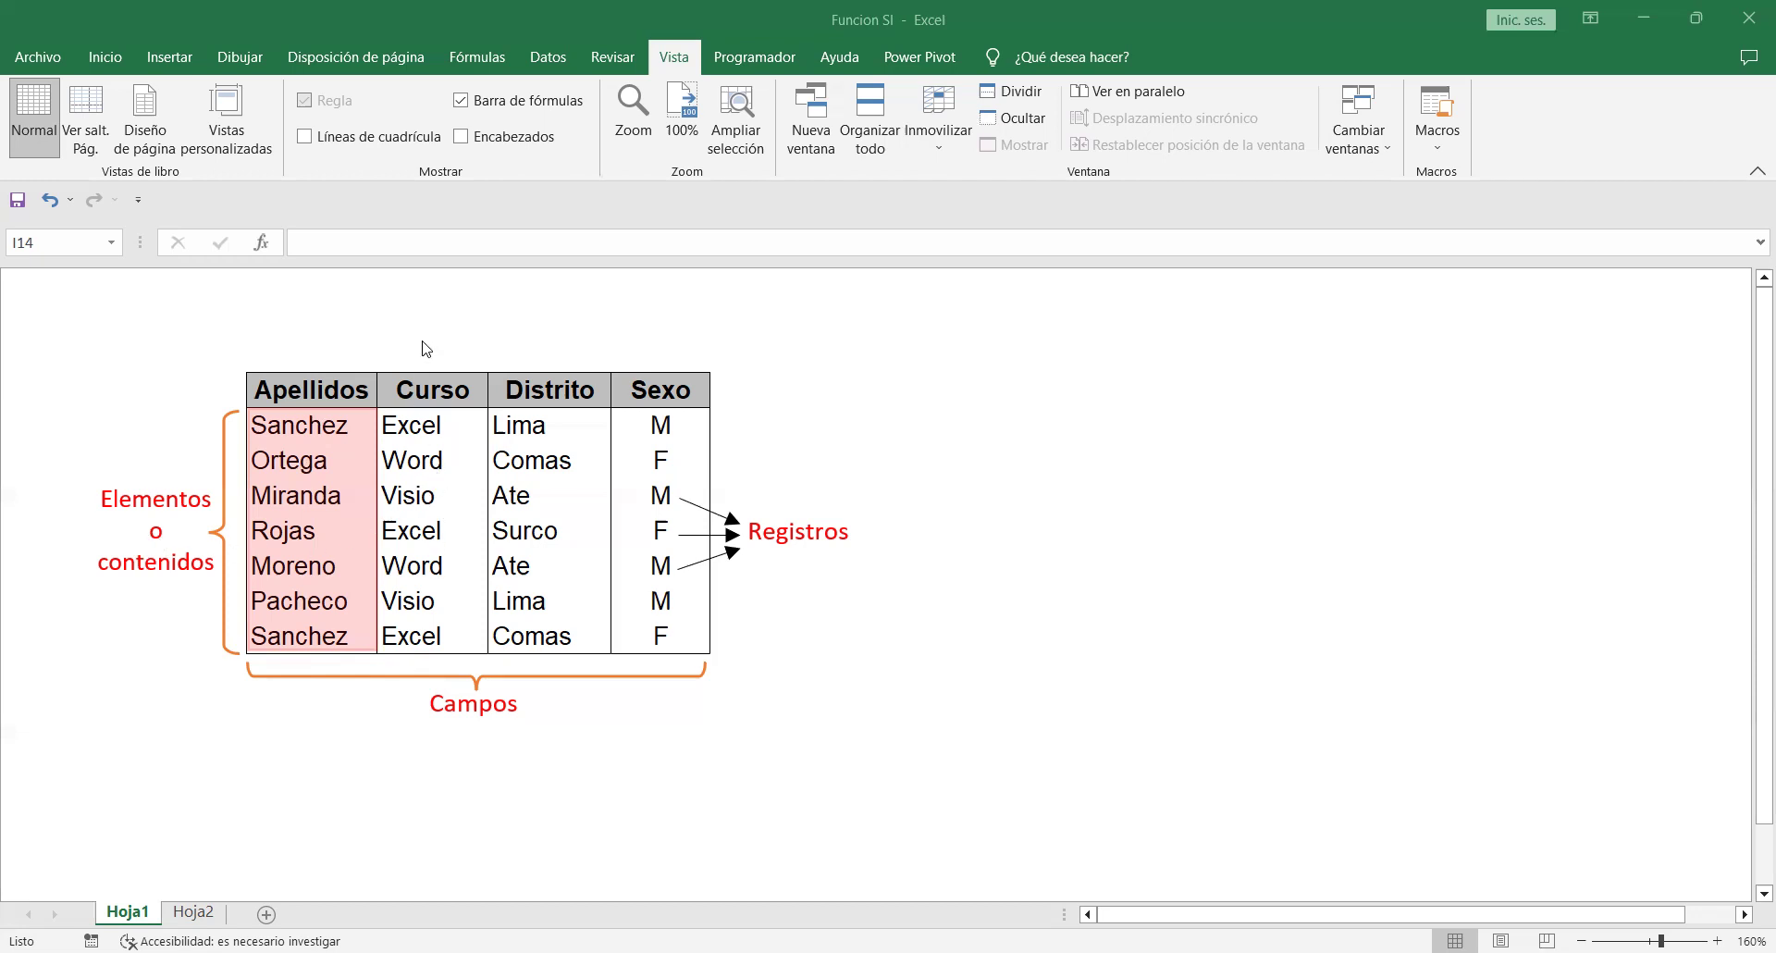
Open sheet Hoja2 and move the comparison-operator table picture about two columns to the right, so it starts in column N.
click(194, 912)
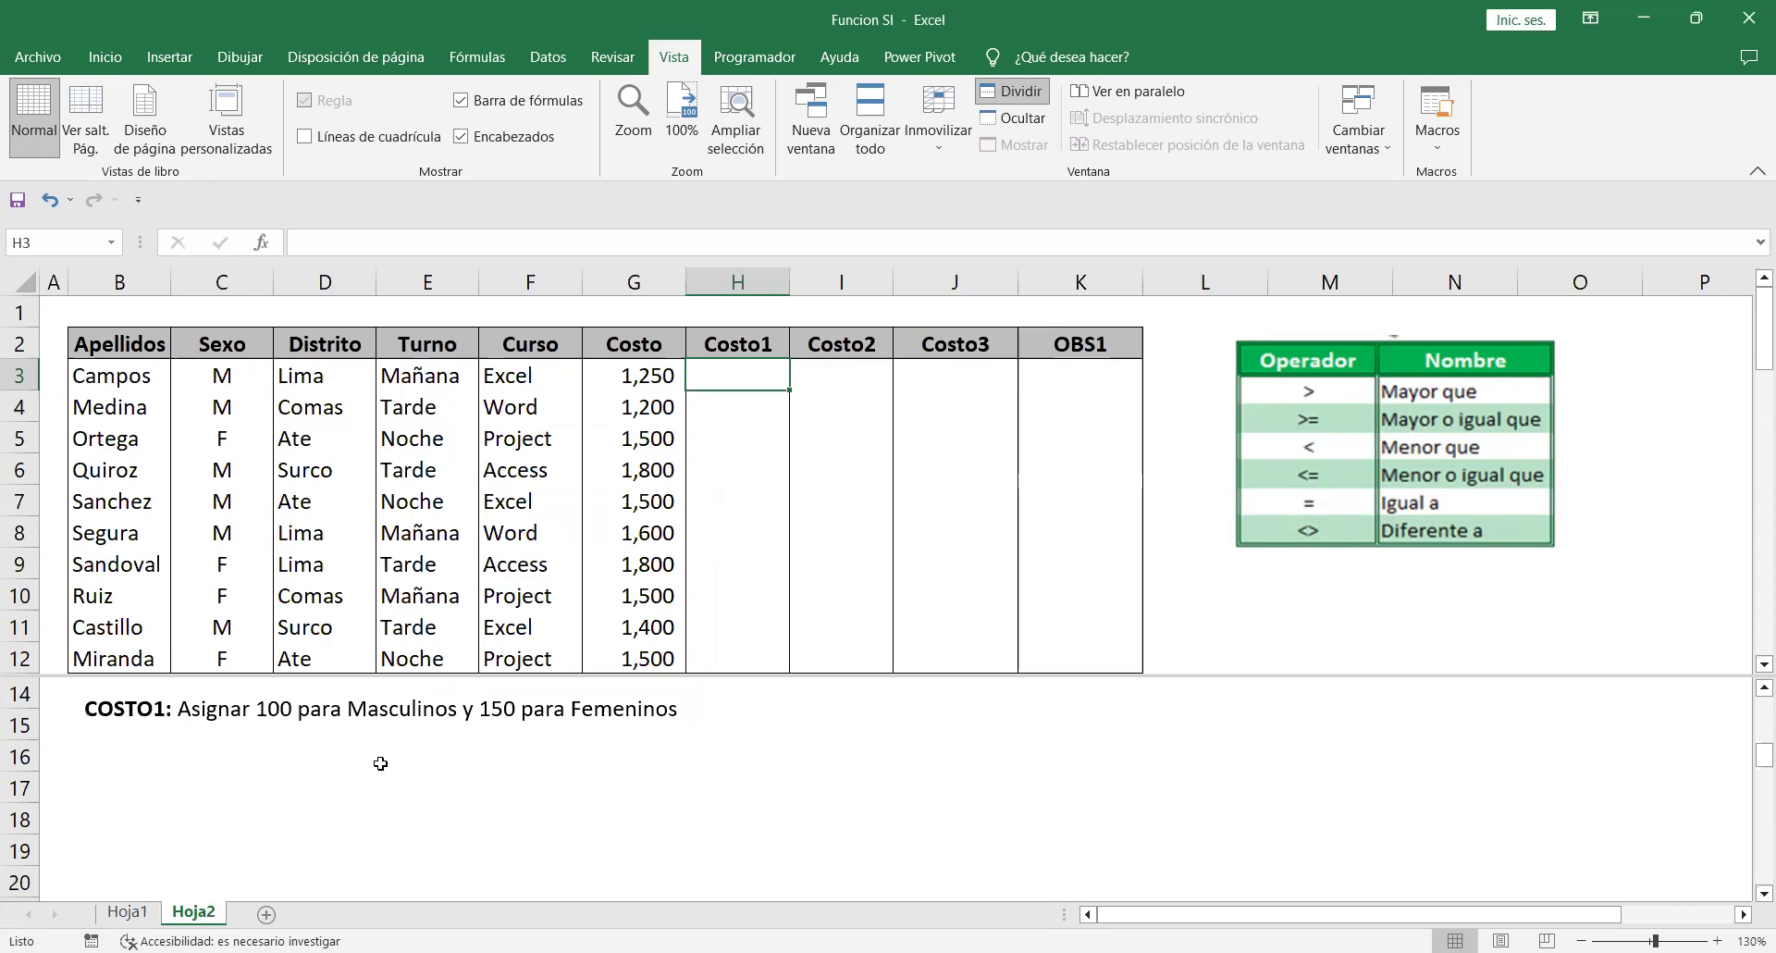
drag(1293, 487, 1534, 476)
Enter the sample formula =G3*10% in cell L3, then clear that cell.
click(1184, 372)
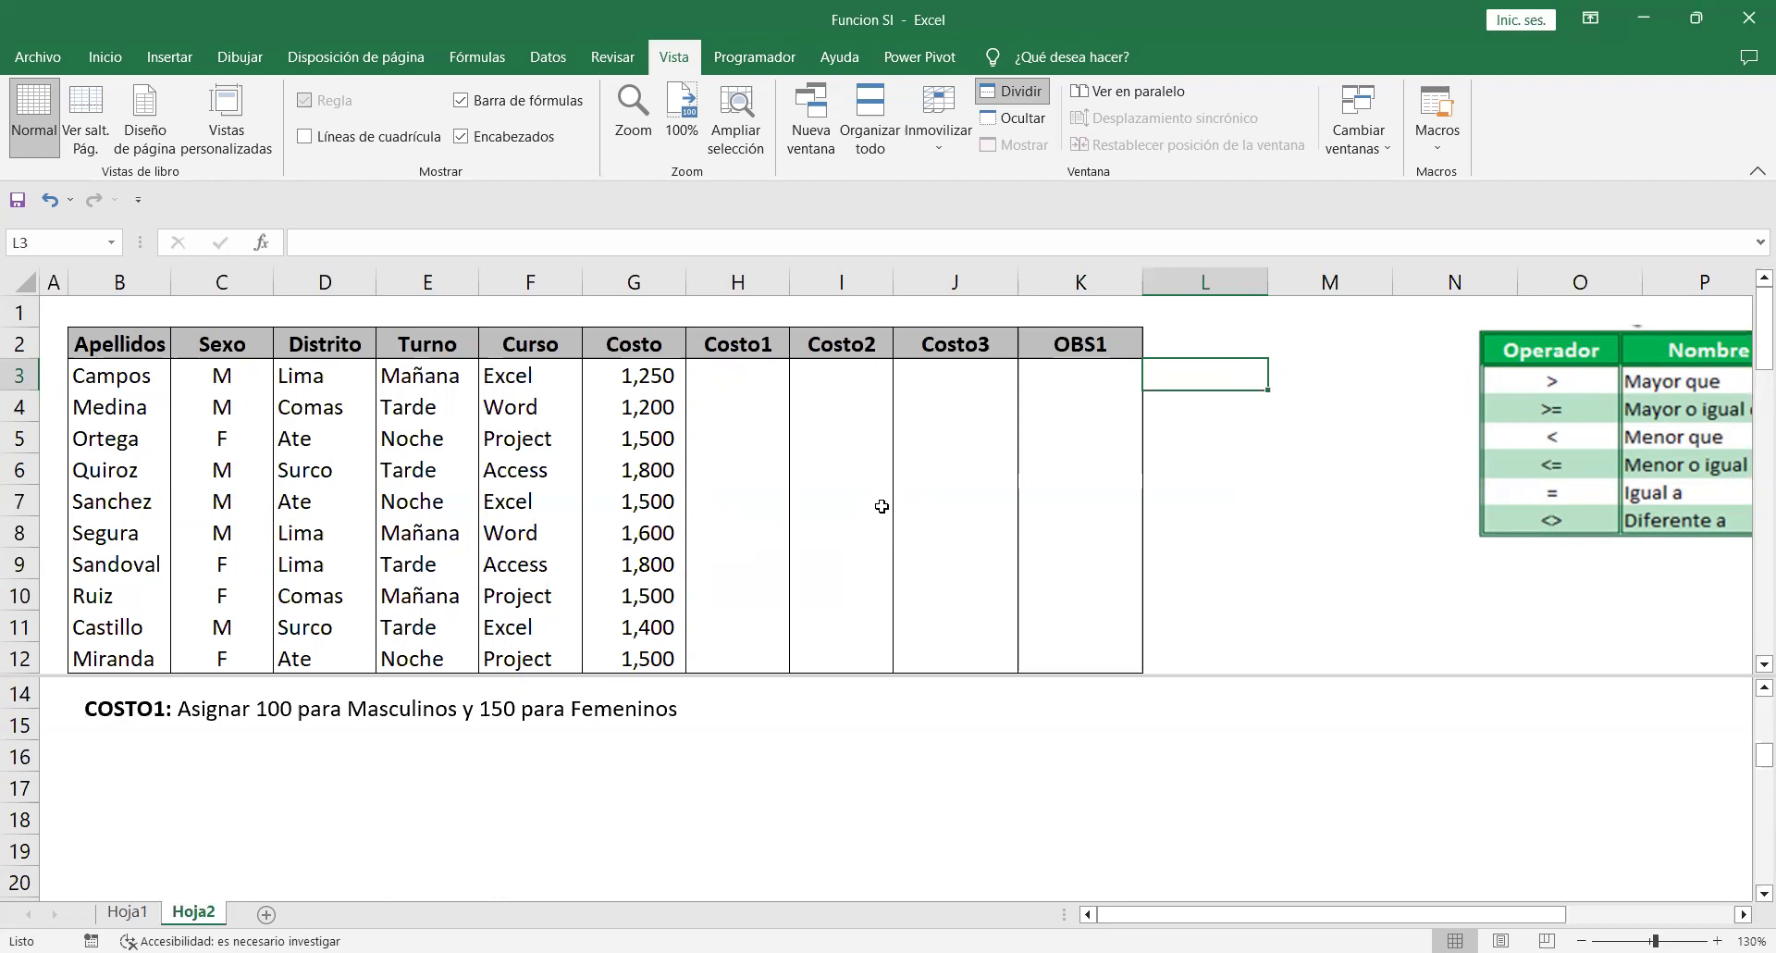
text(=)
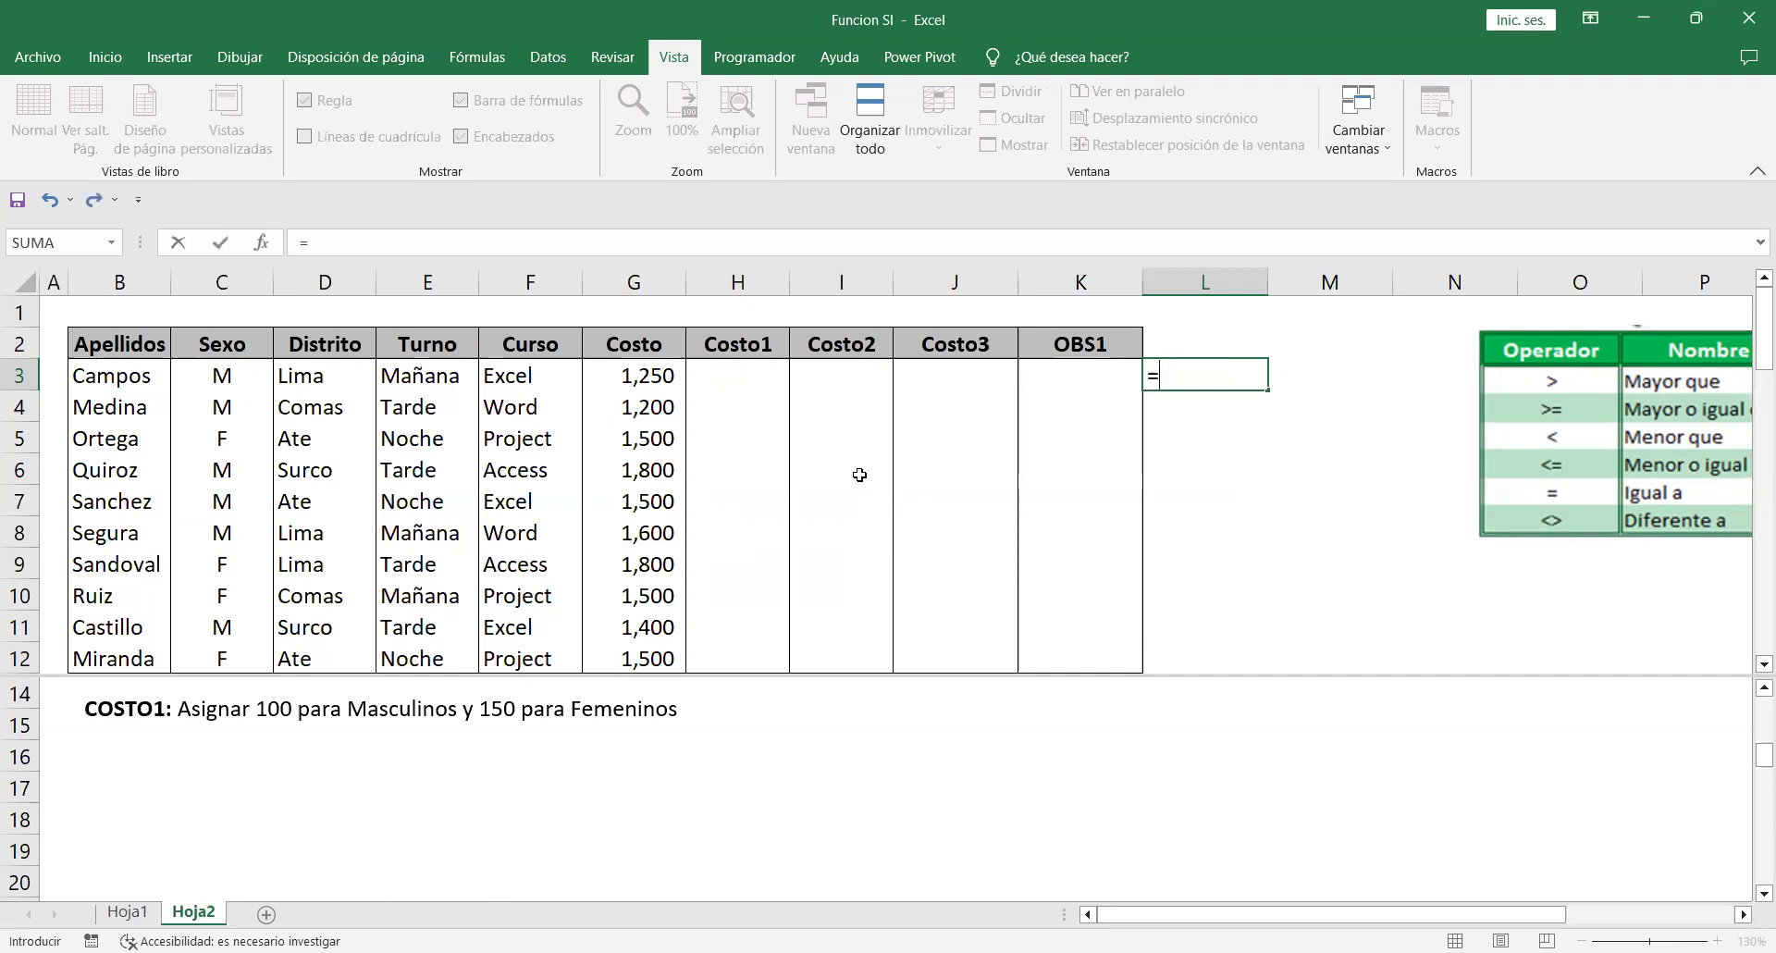
click(646, 375)
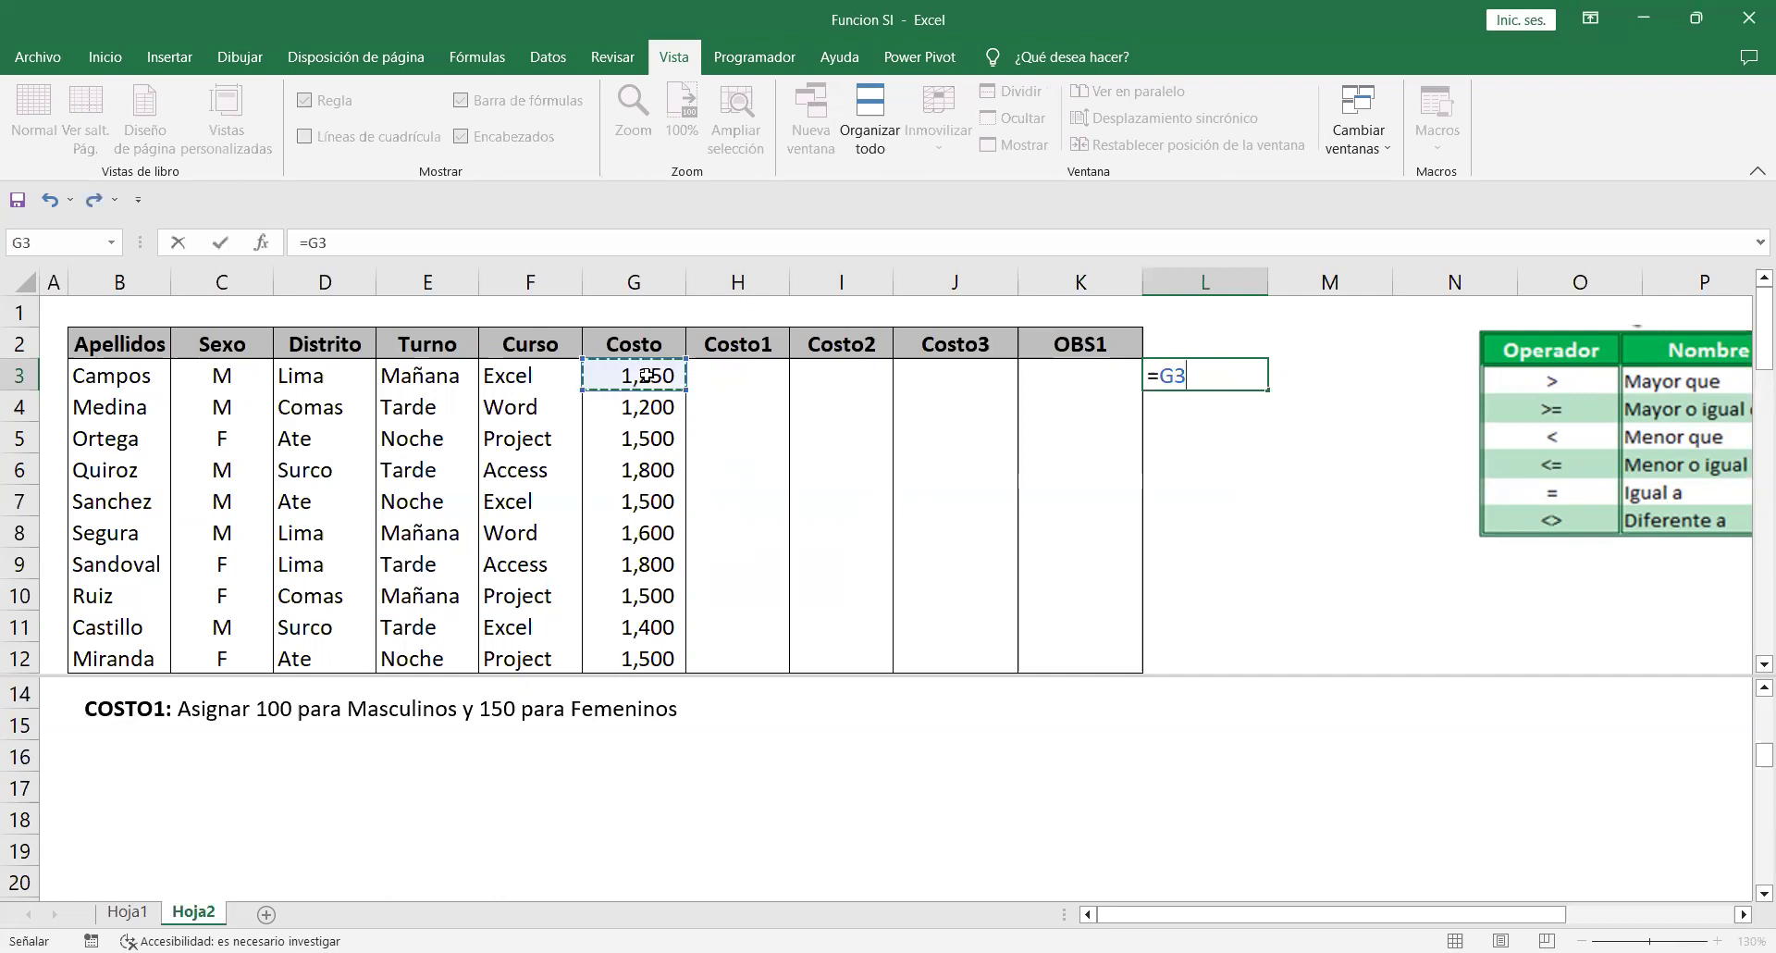
text(*10%)
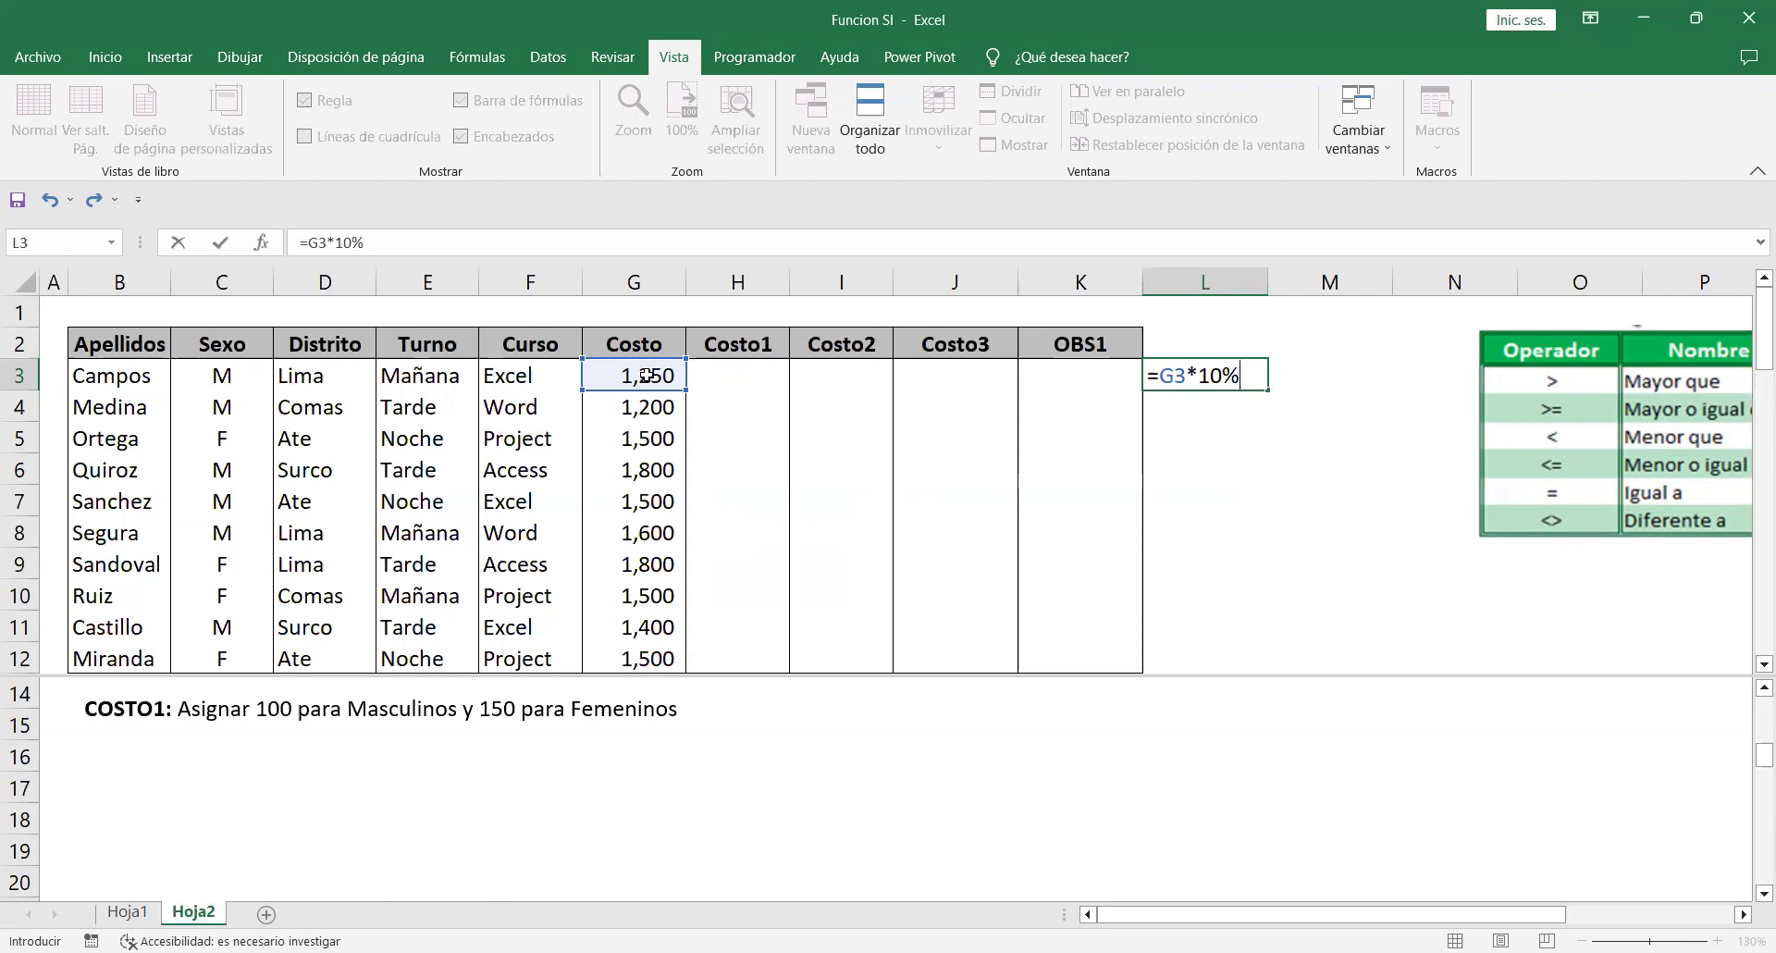
key(Return)
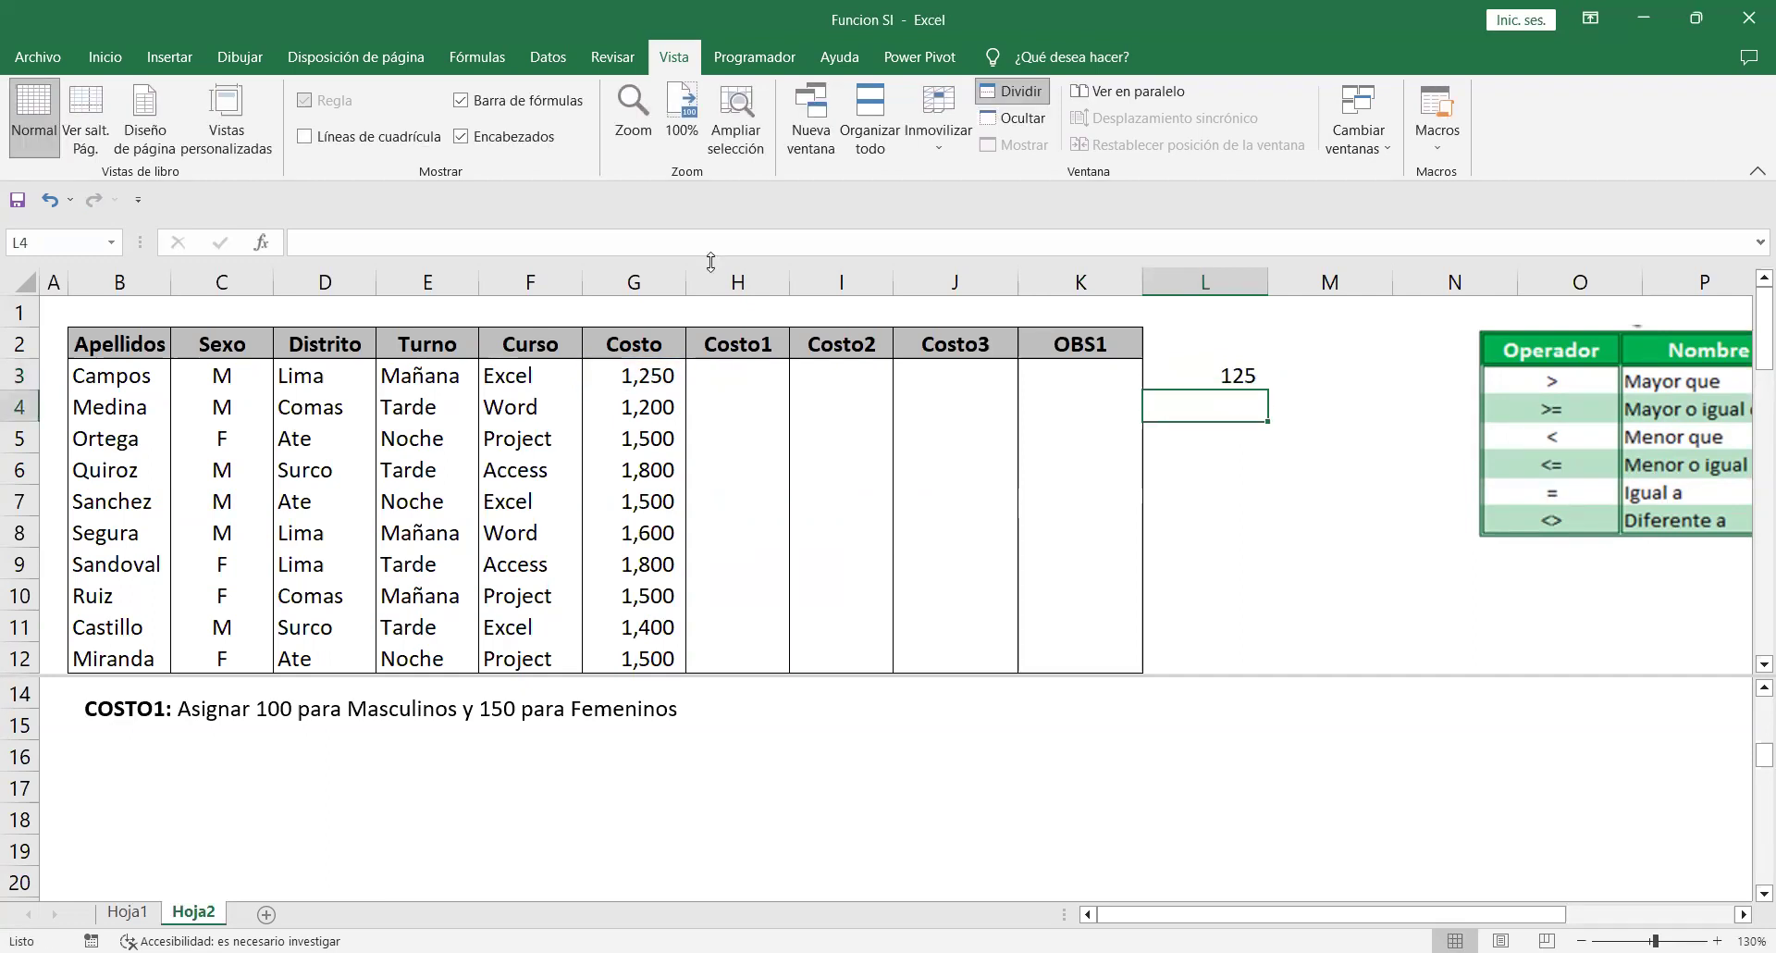
click(1198, 371)
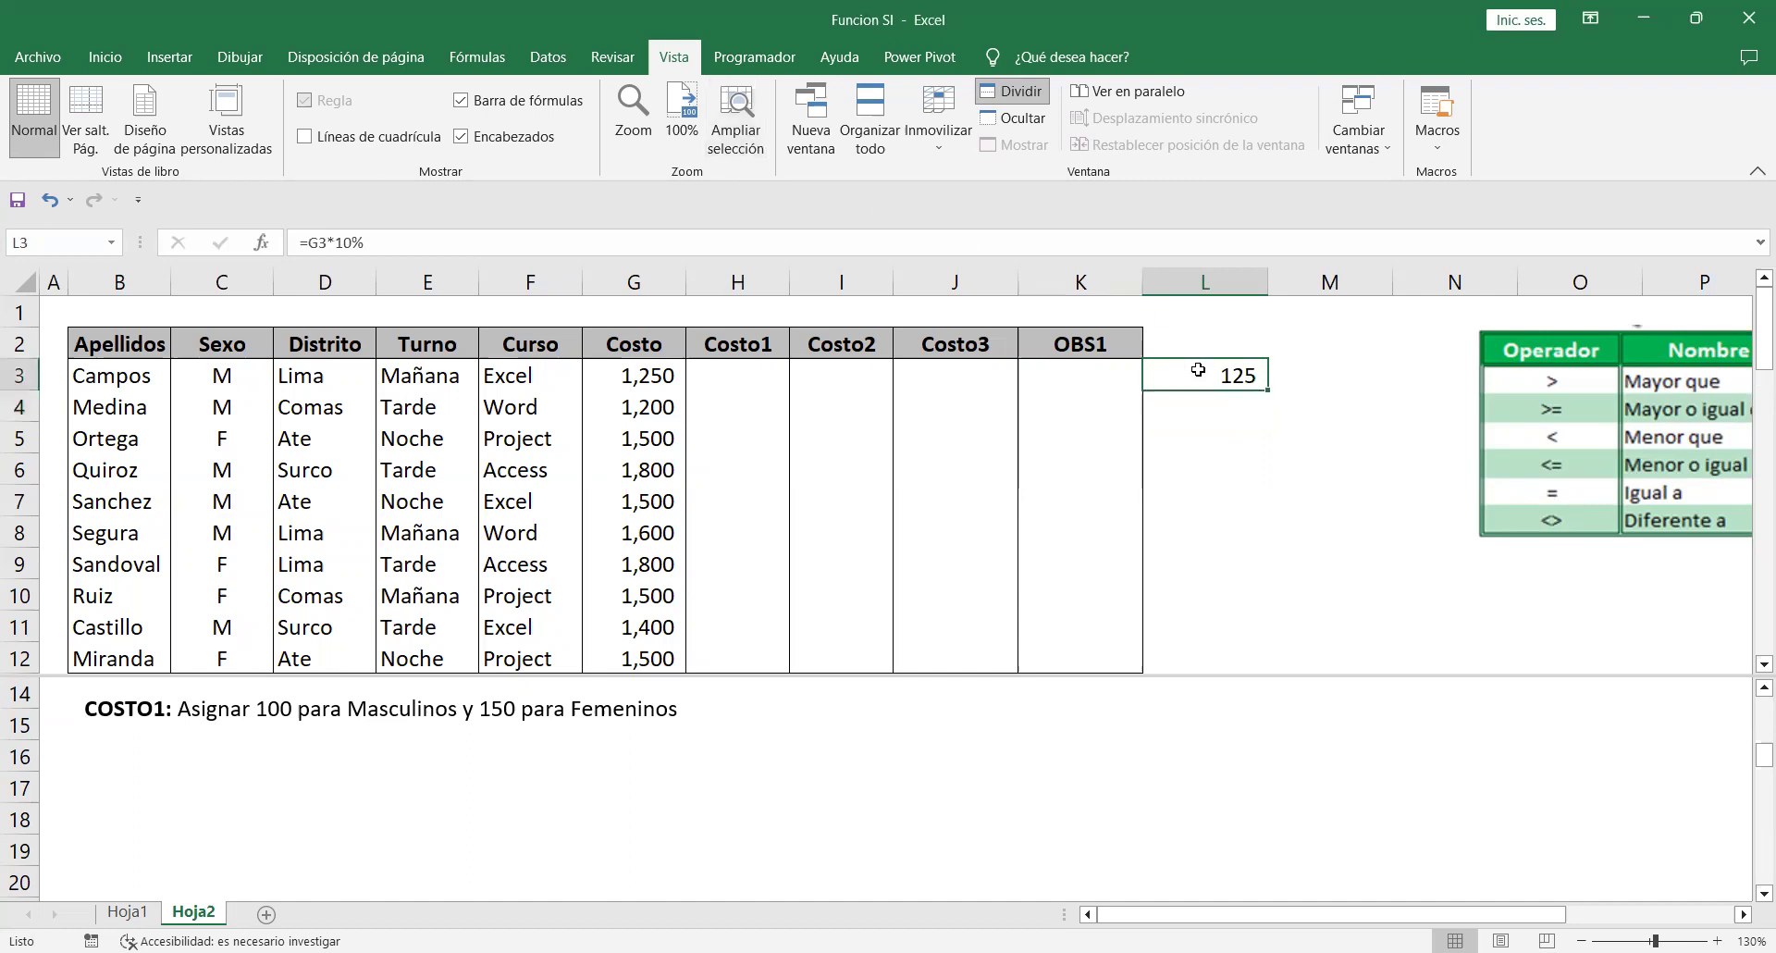
key(Delete)
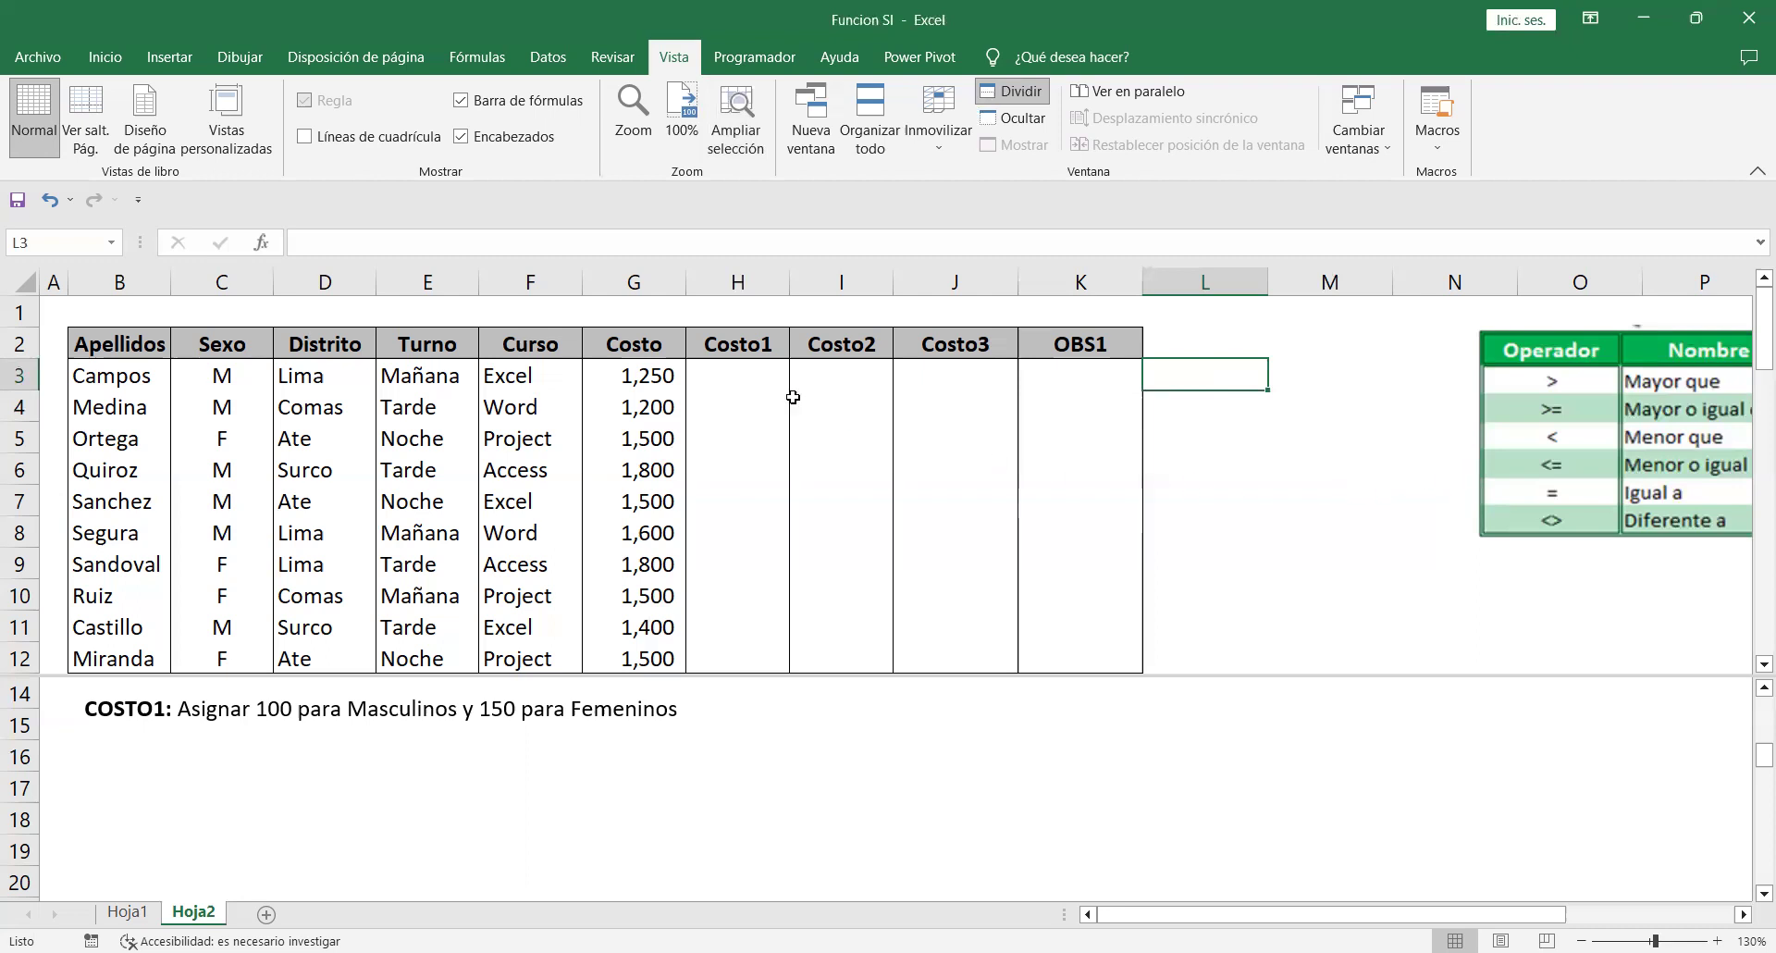
Copy the Sexo header from C2 into cell B16, below the COSTO1 instruction.
click(750, 373)
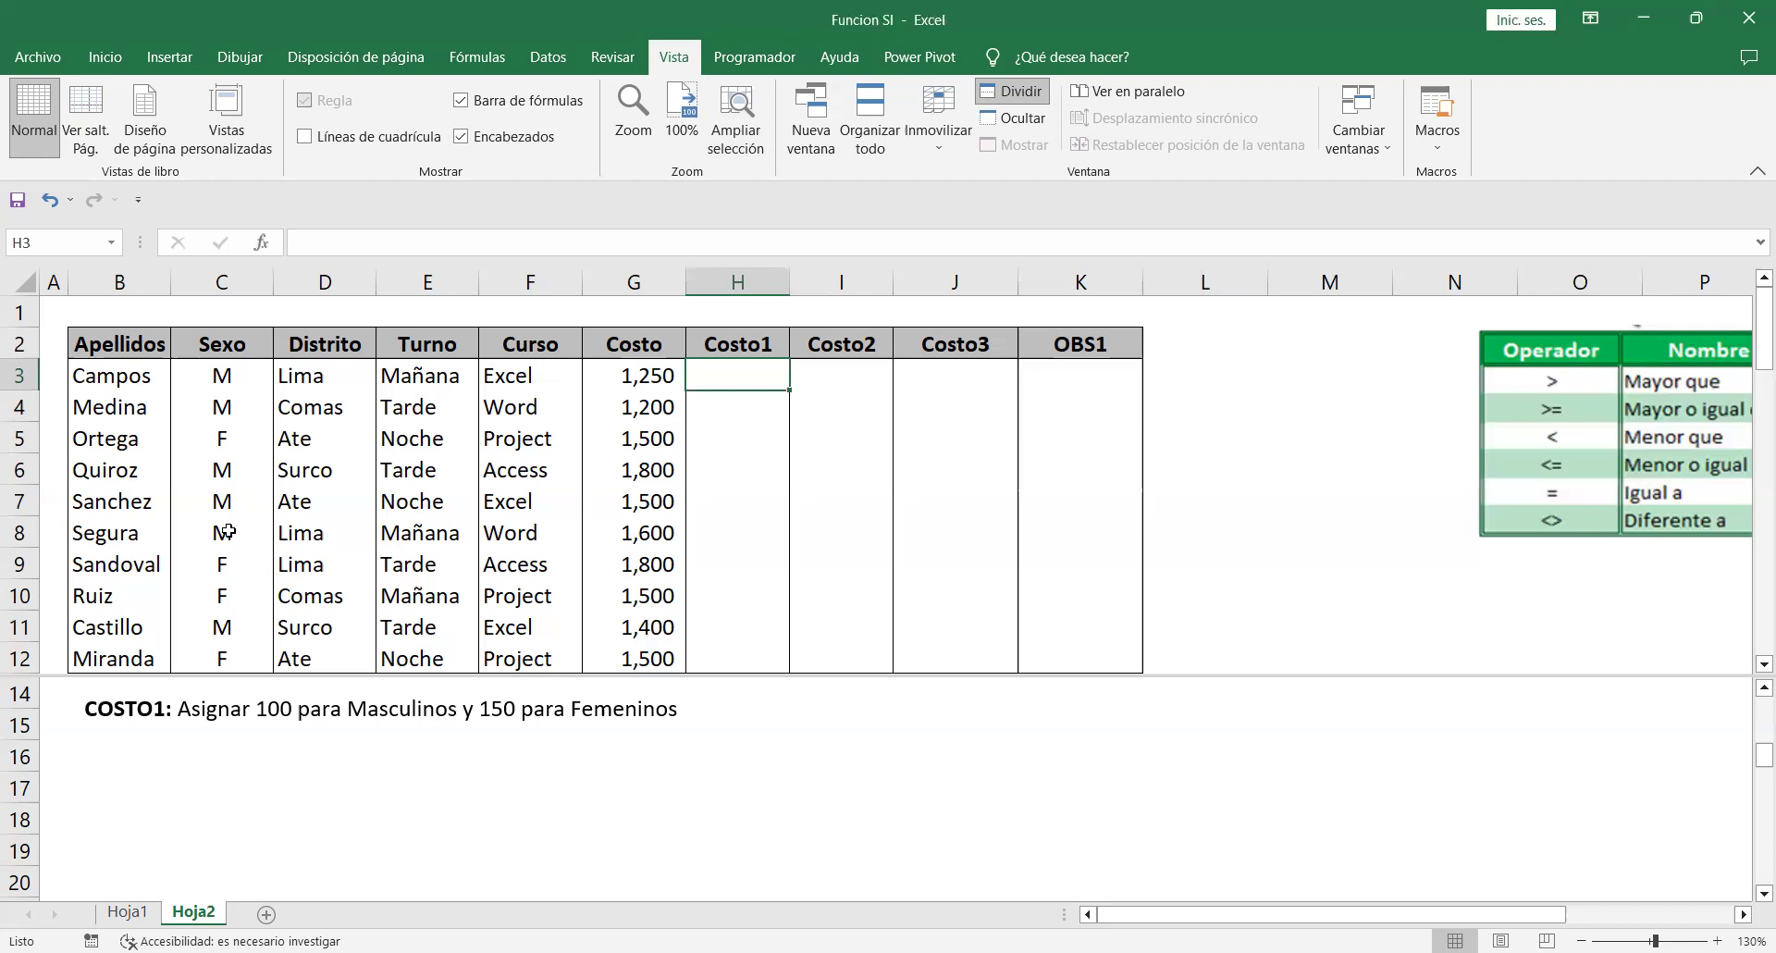
click(219, 343)
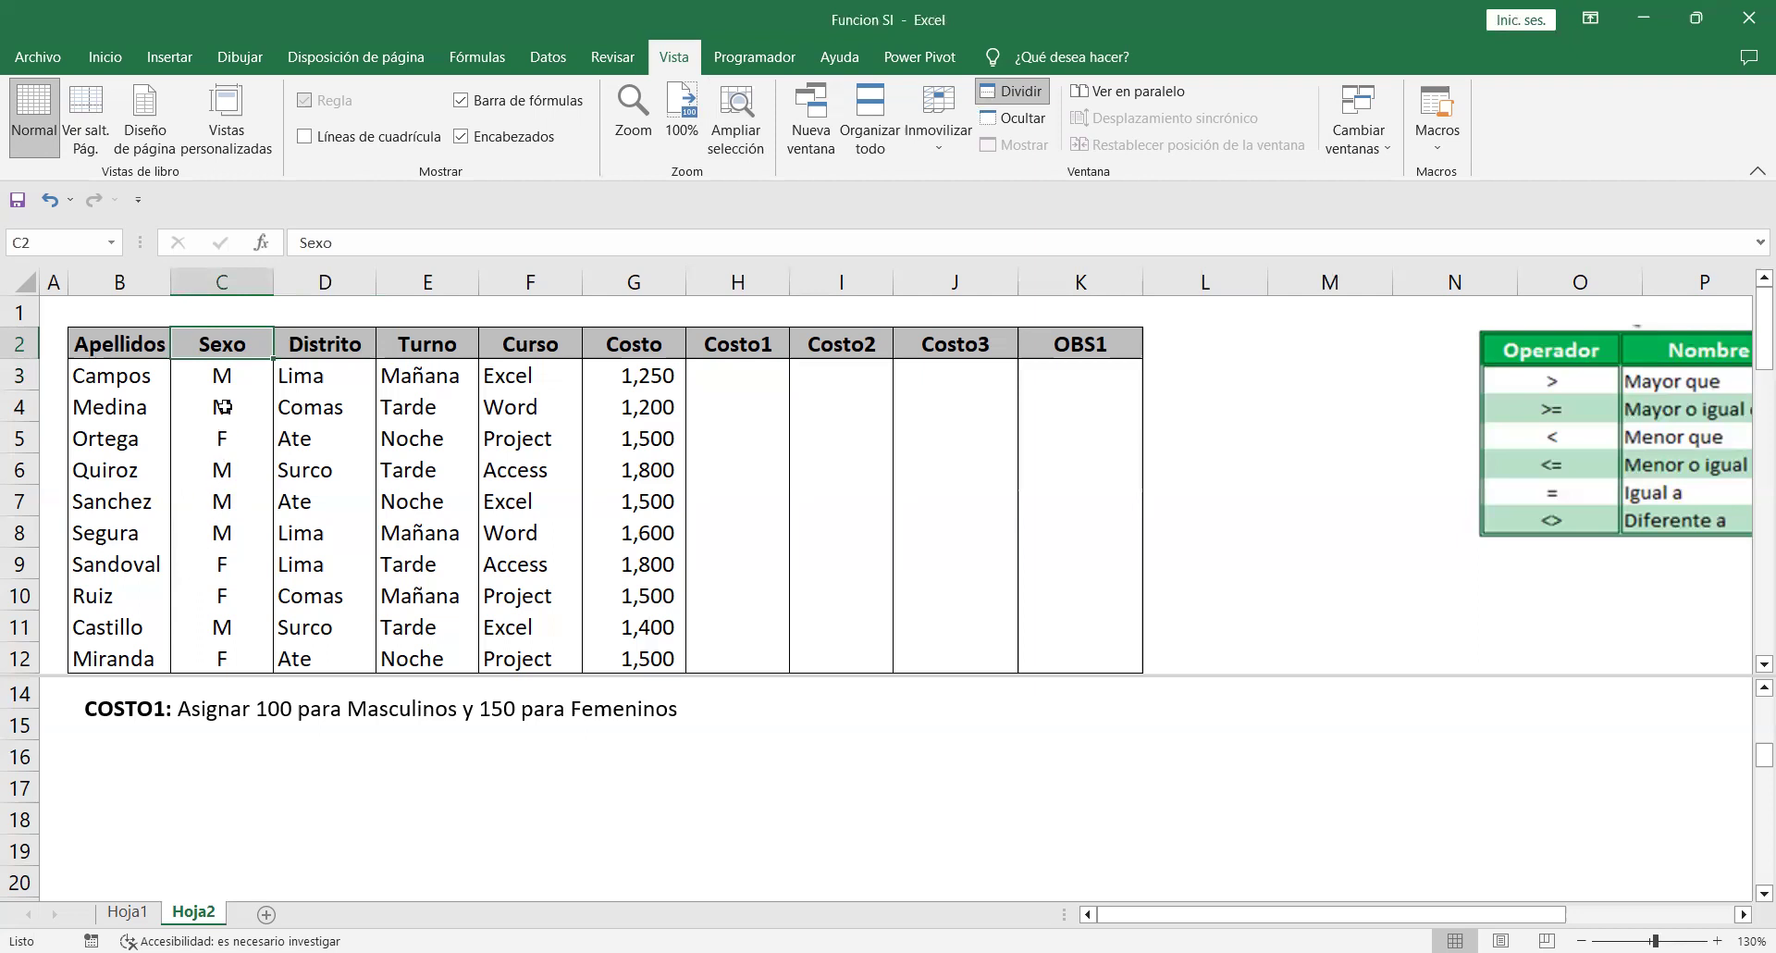
key(ctrl+c)
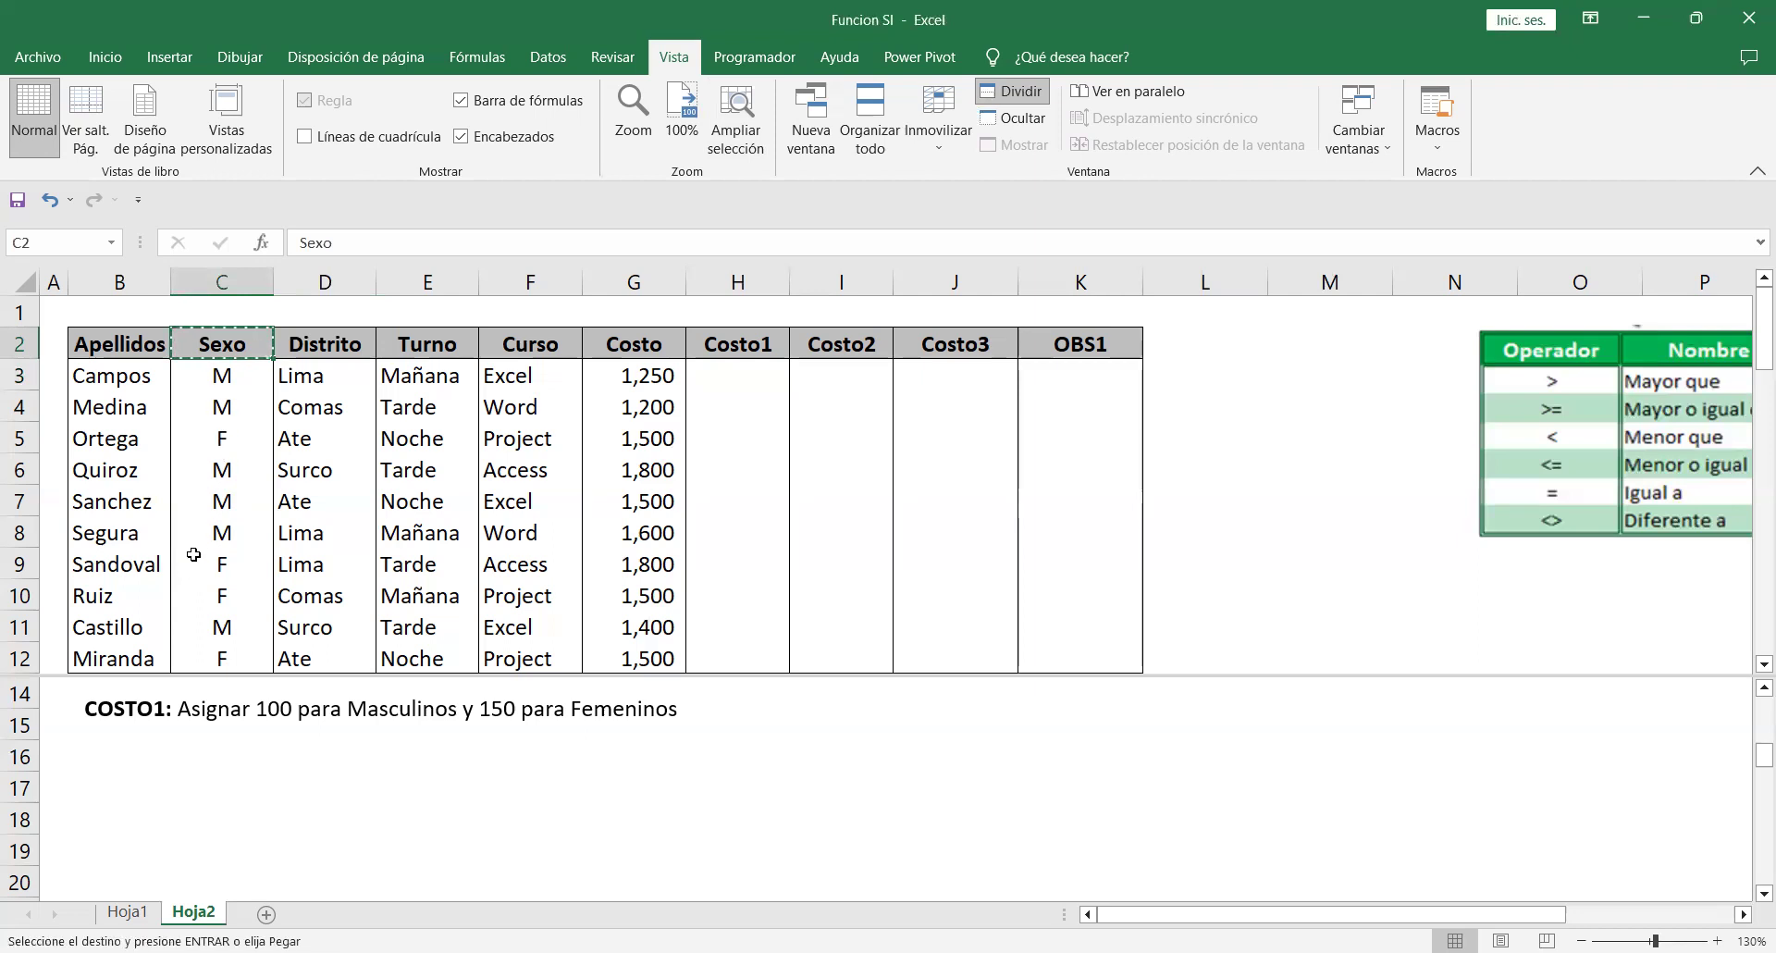
click(125, 763)
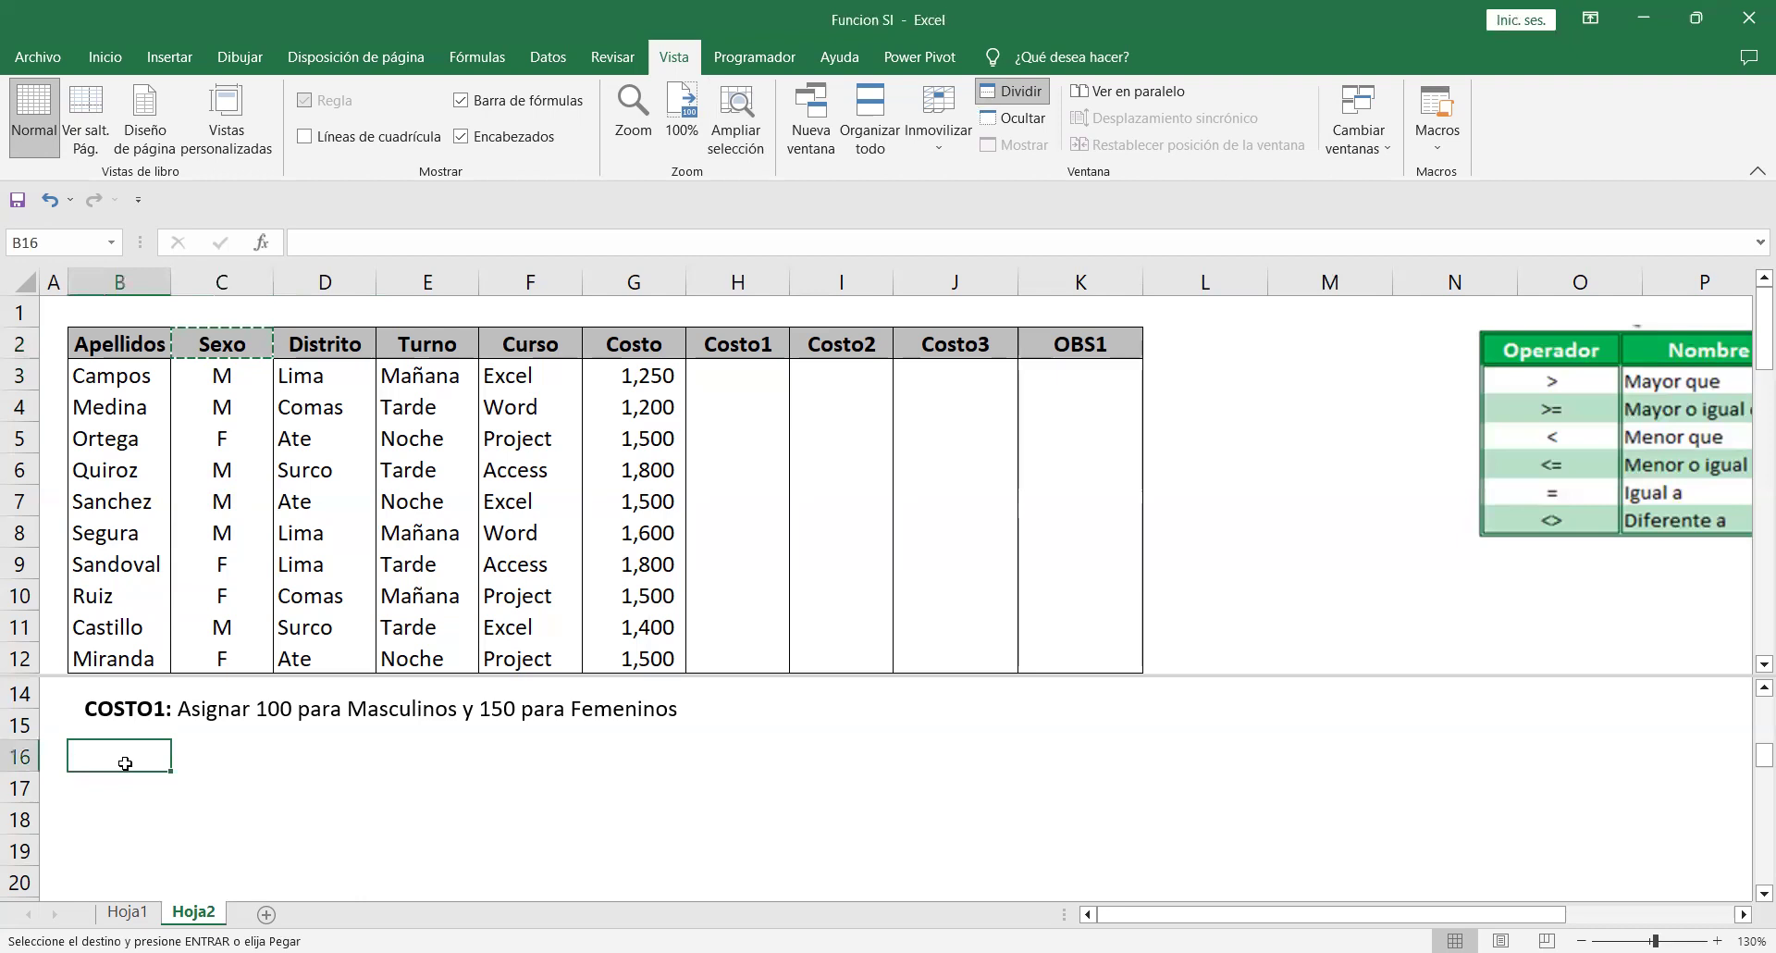
key(ctrl+v)
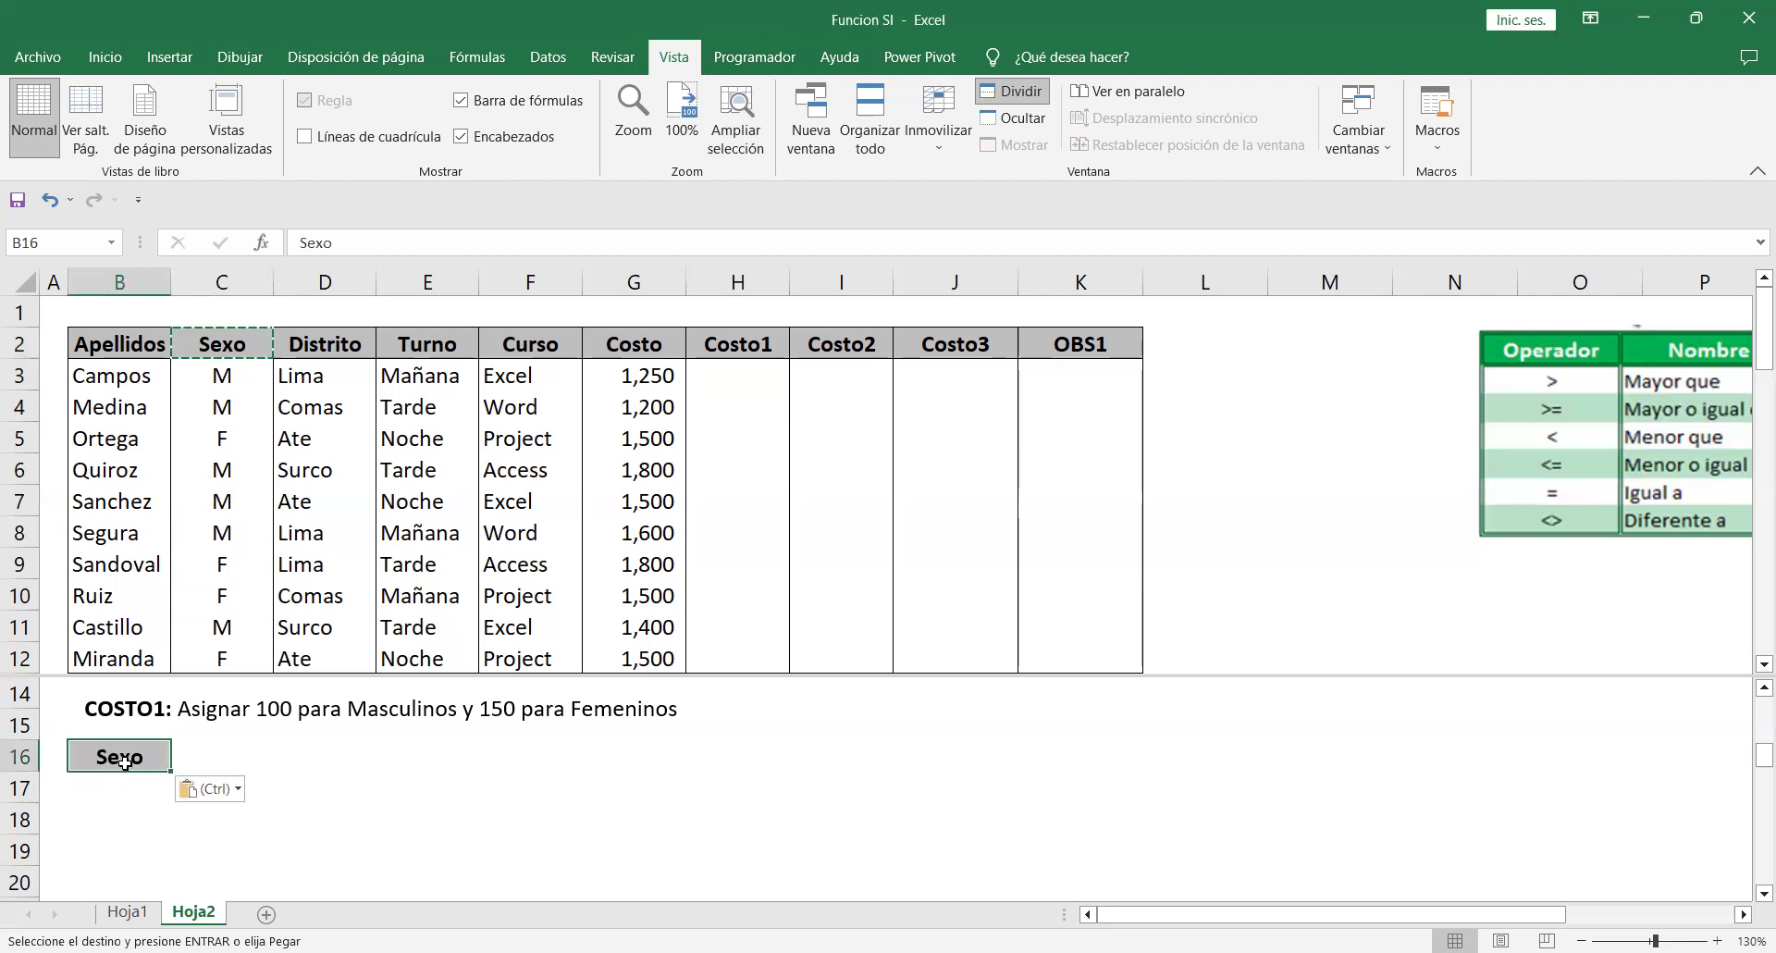
List the values M and F in cells B17 and B18 under the copied Sexo header.
click(264, 755)
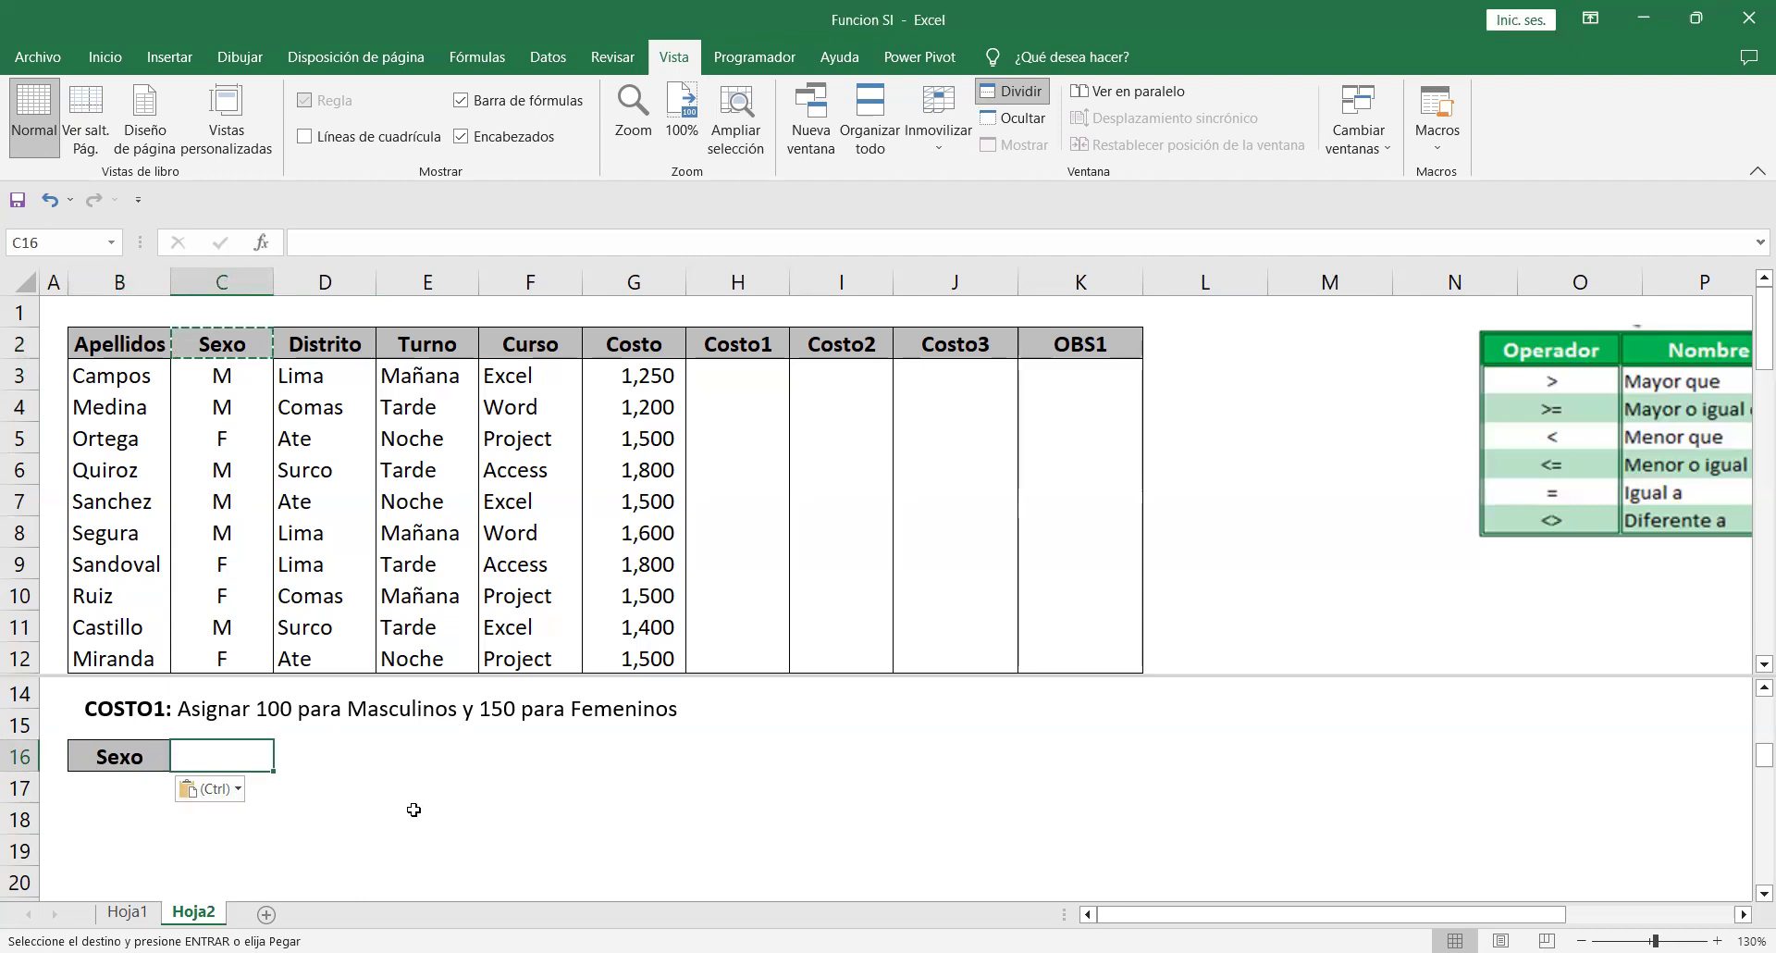
click(125, 792)
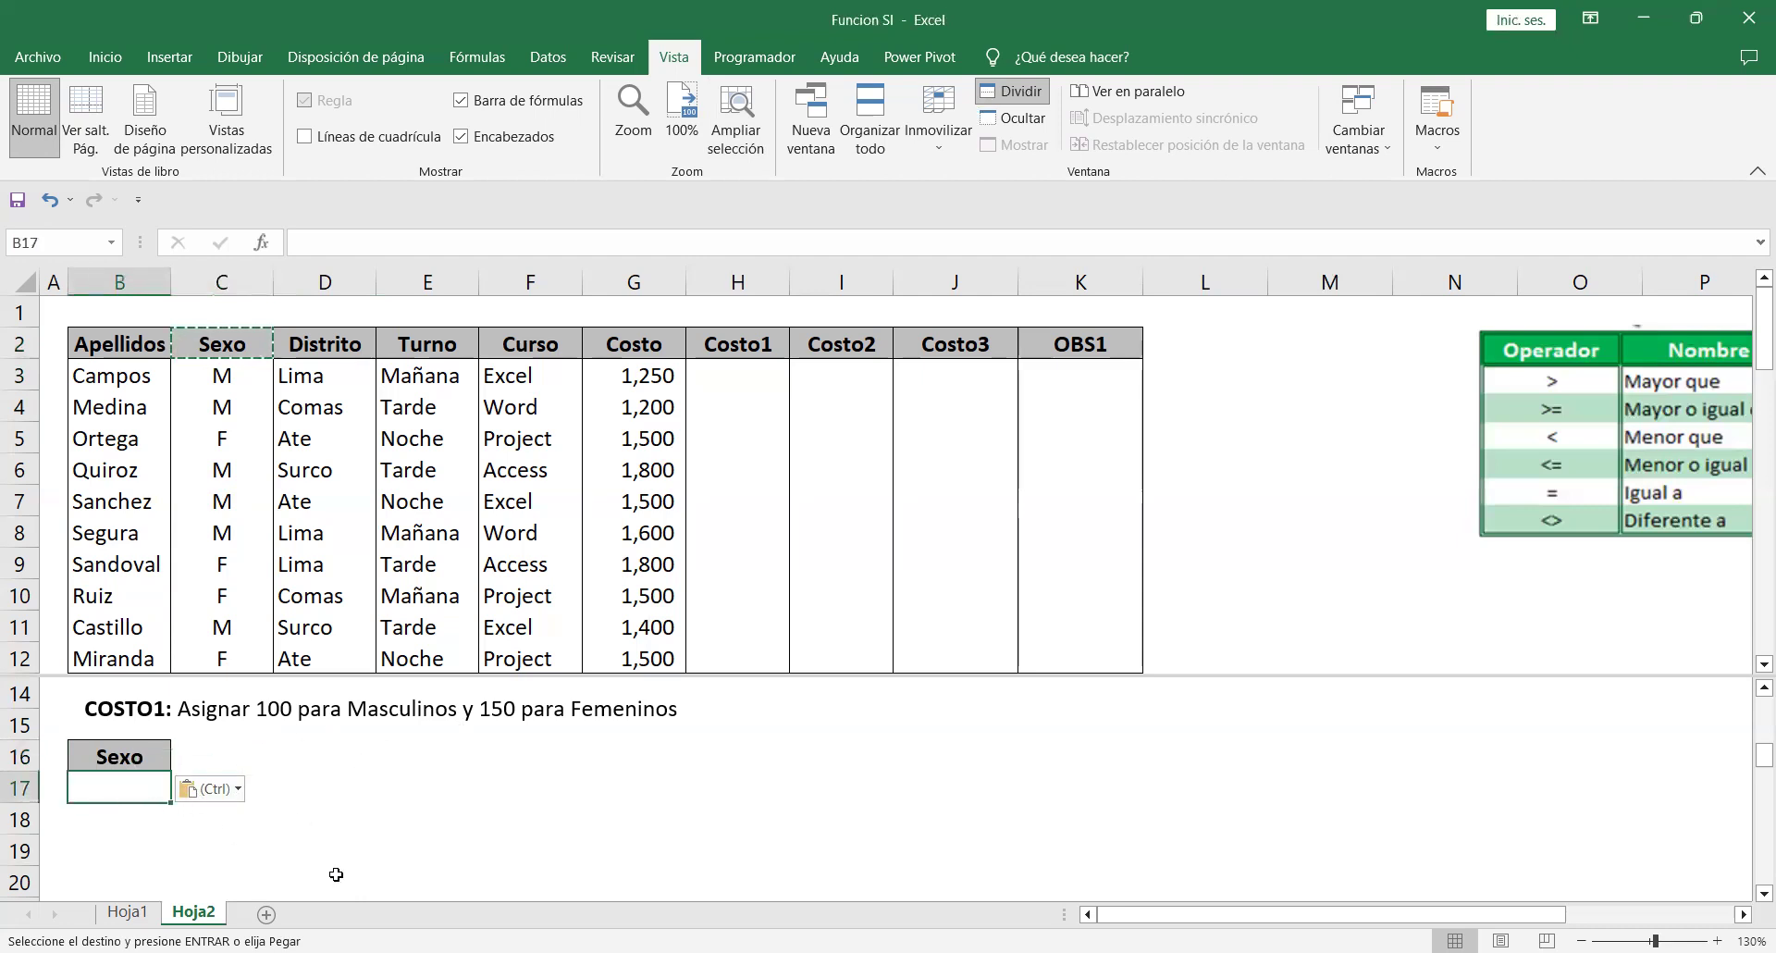
text(M)
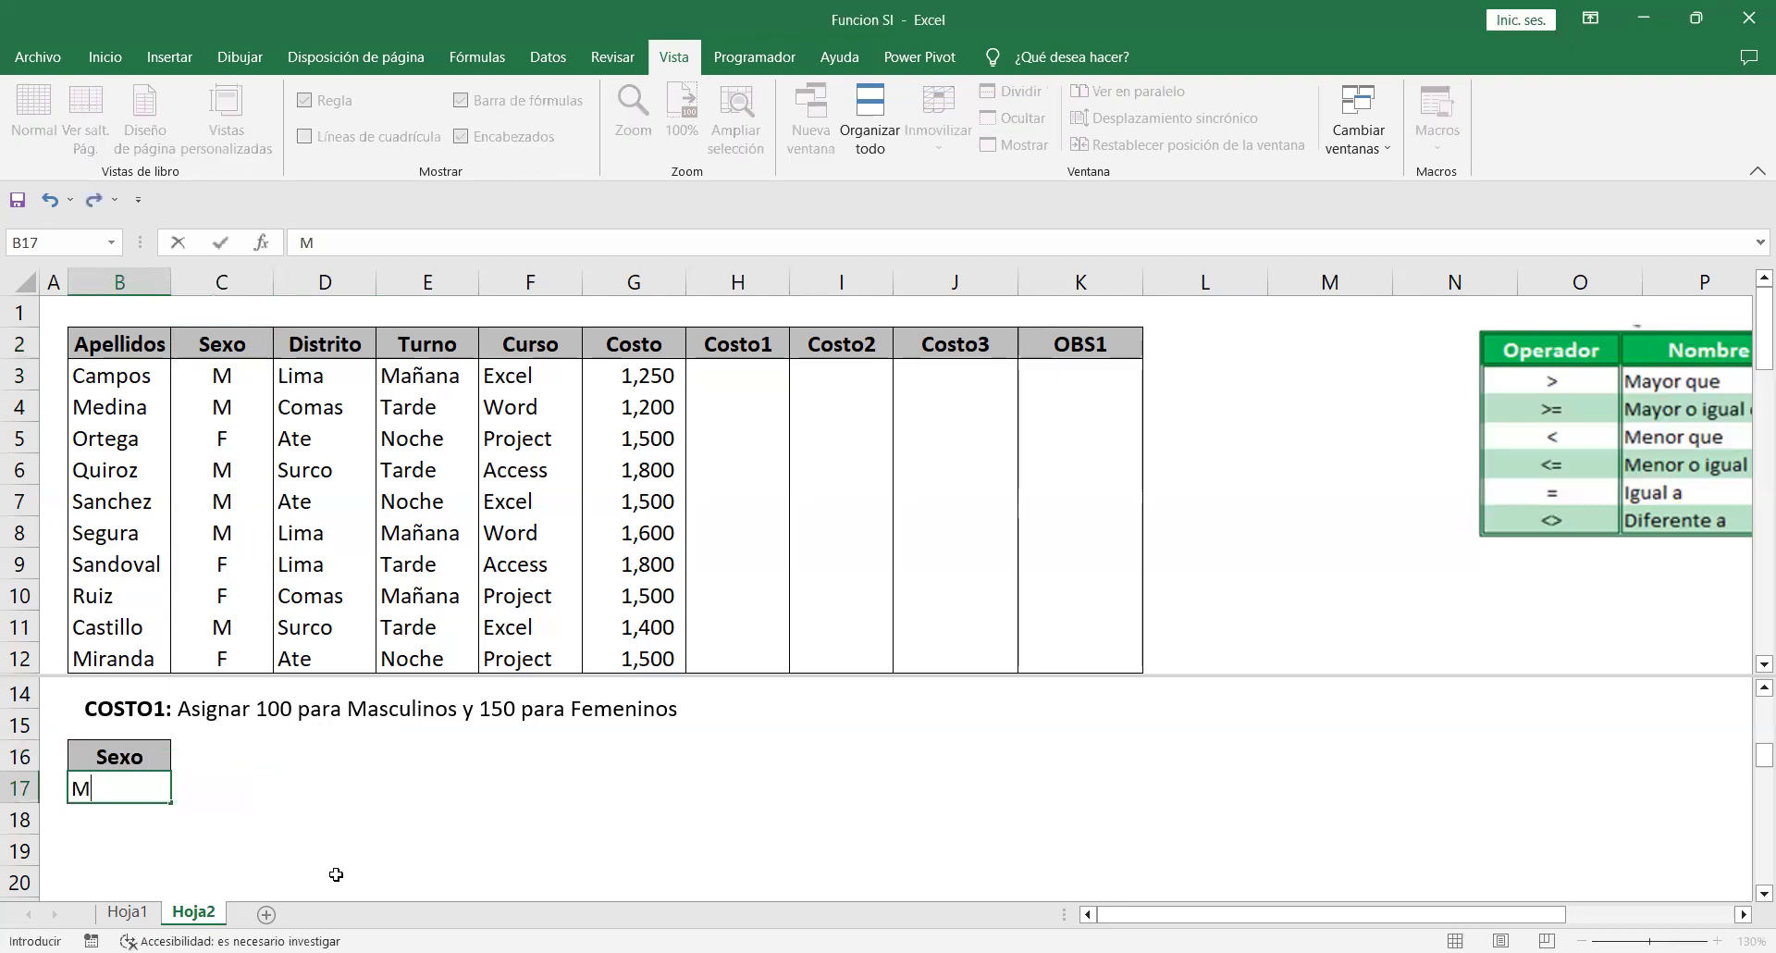
key(Return)
text(F)
key(Return)
click(150, 764)
click(140, 793)
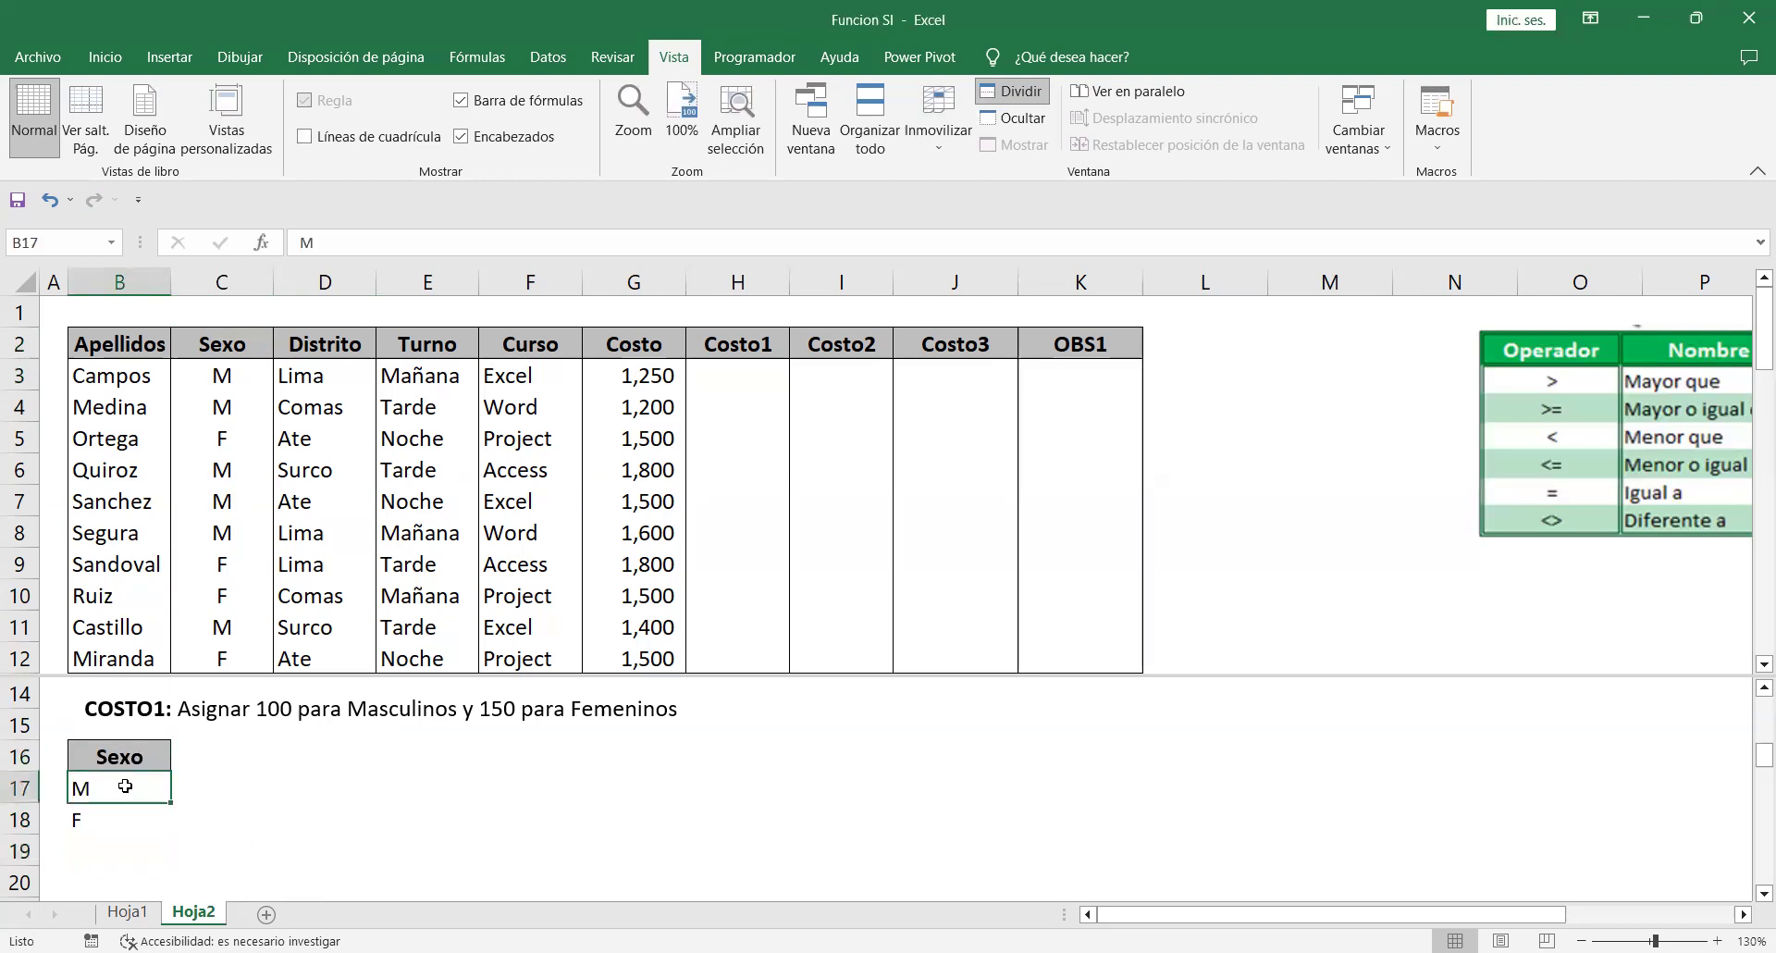
click(100, 842)
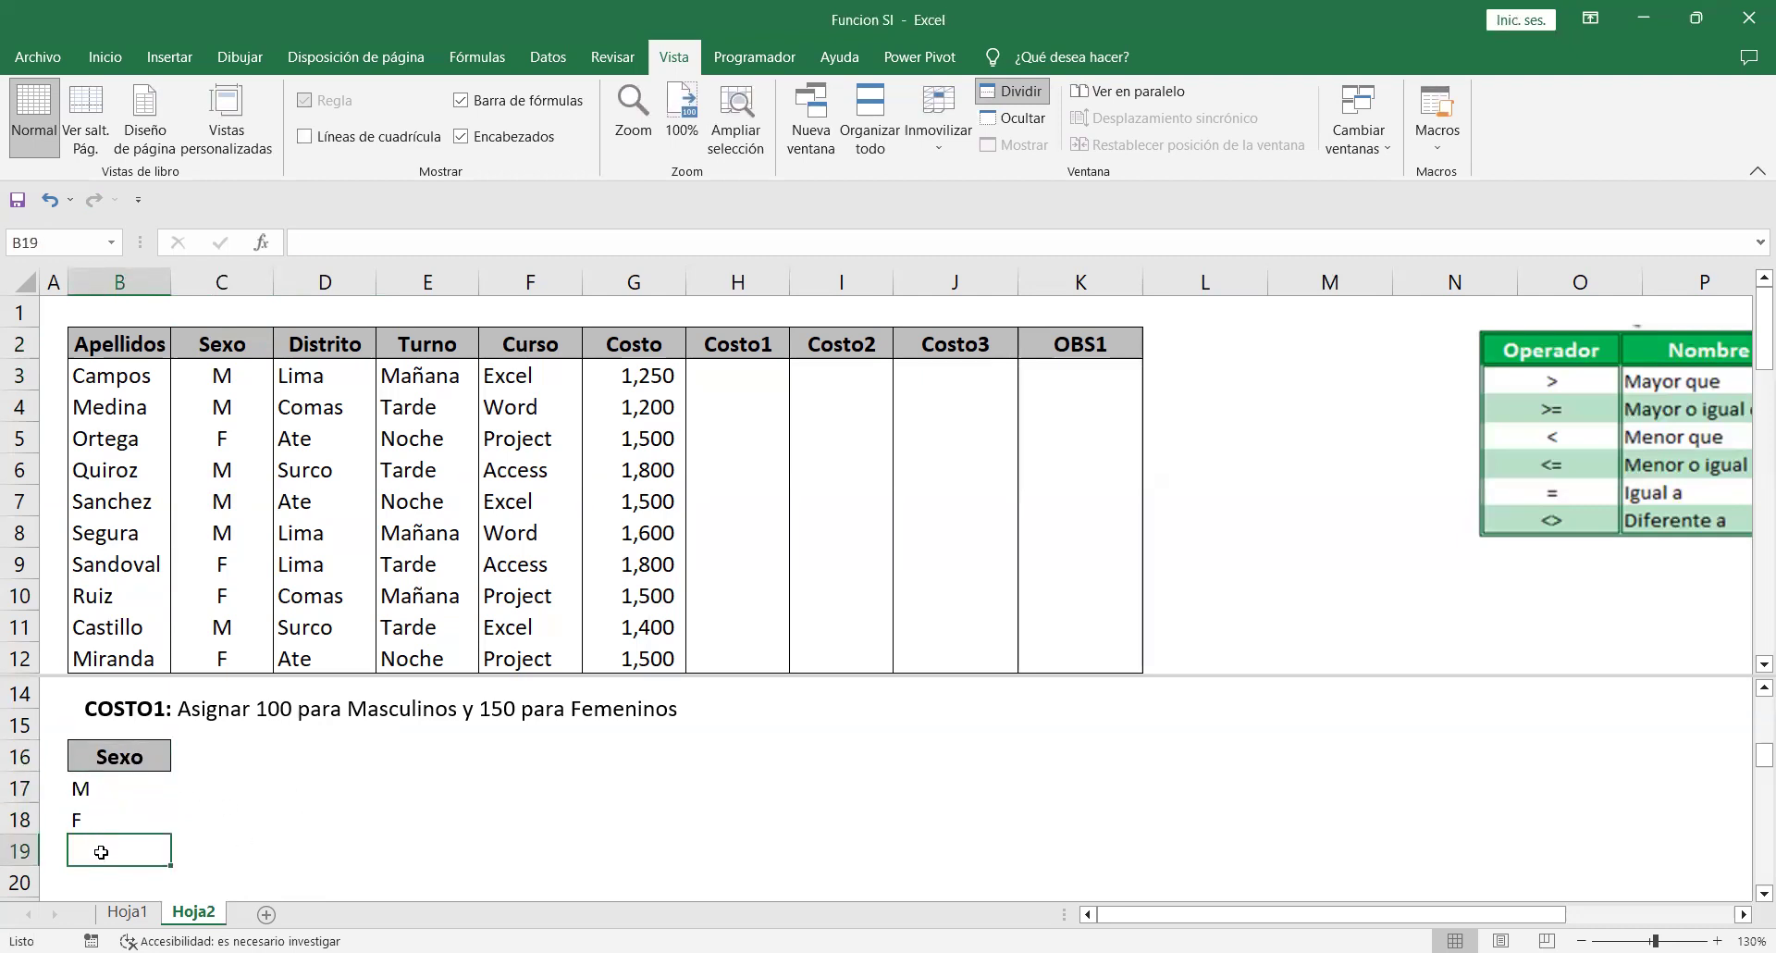
Copy the Costo1 header from H2 into cell C16, beside the Sexo header of the small criteria table.
click(741, 344)
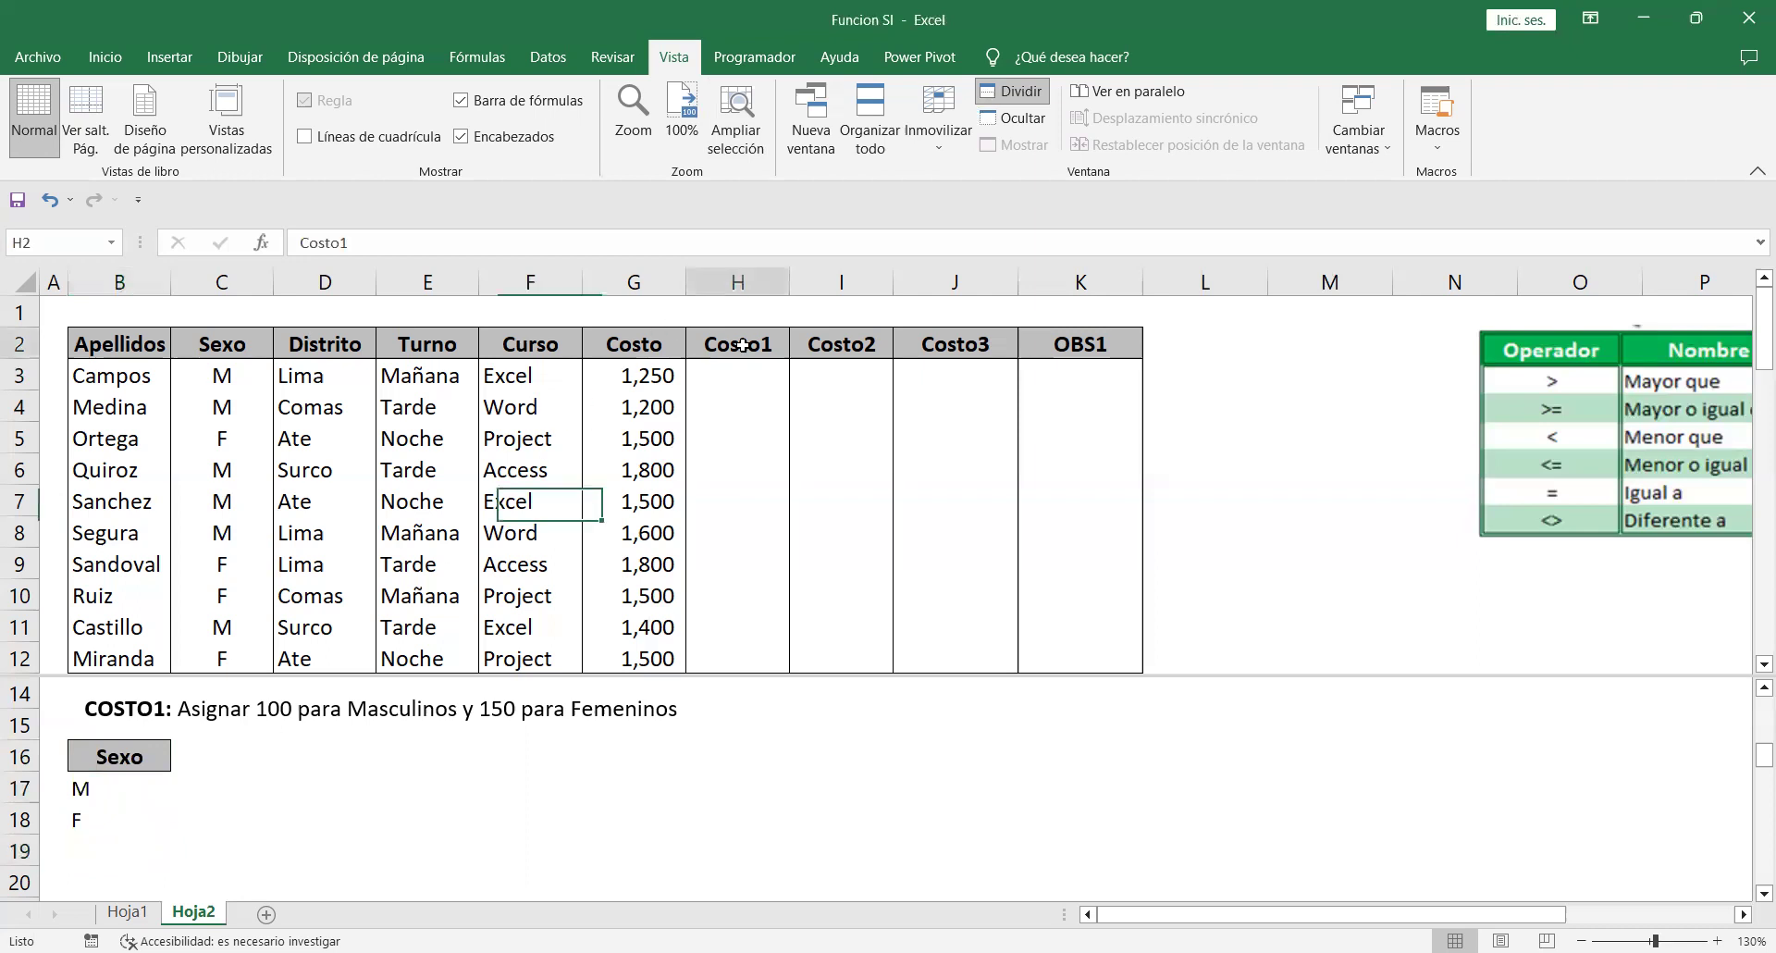
key(ctrl+c)
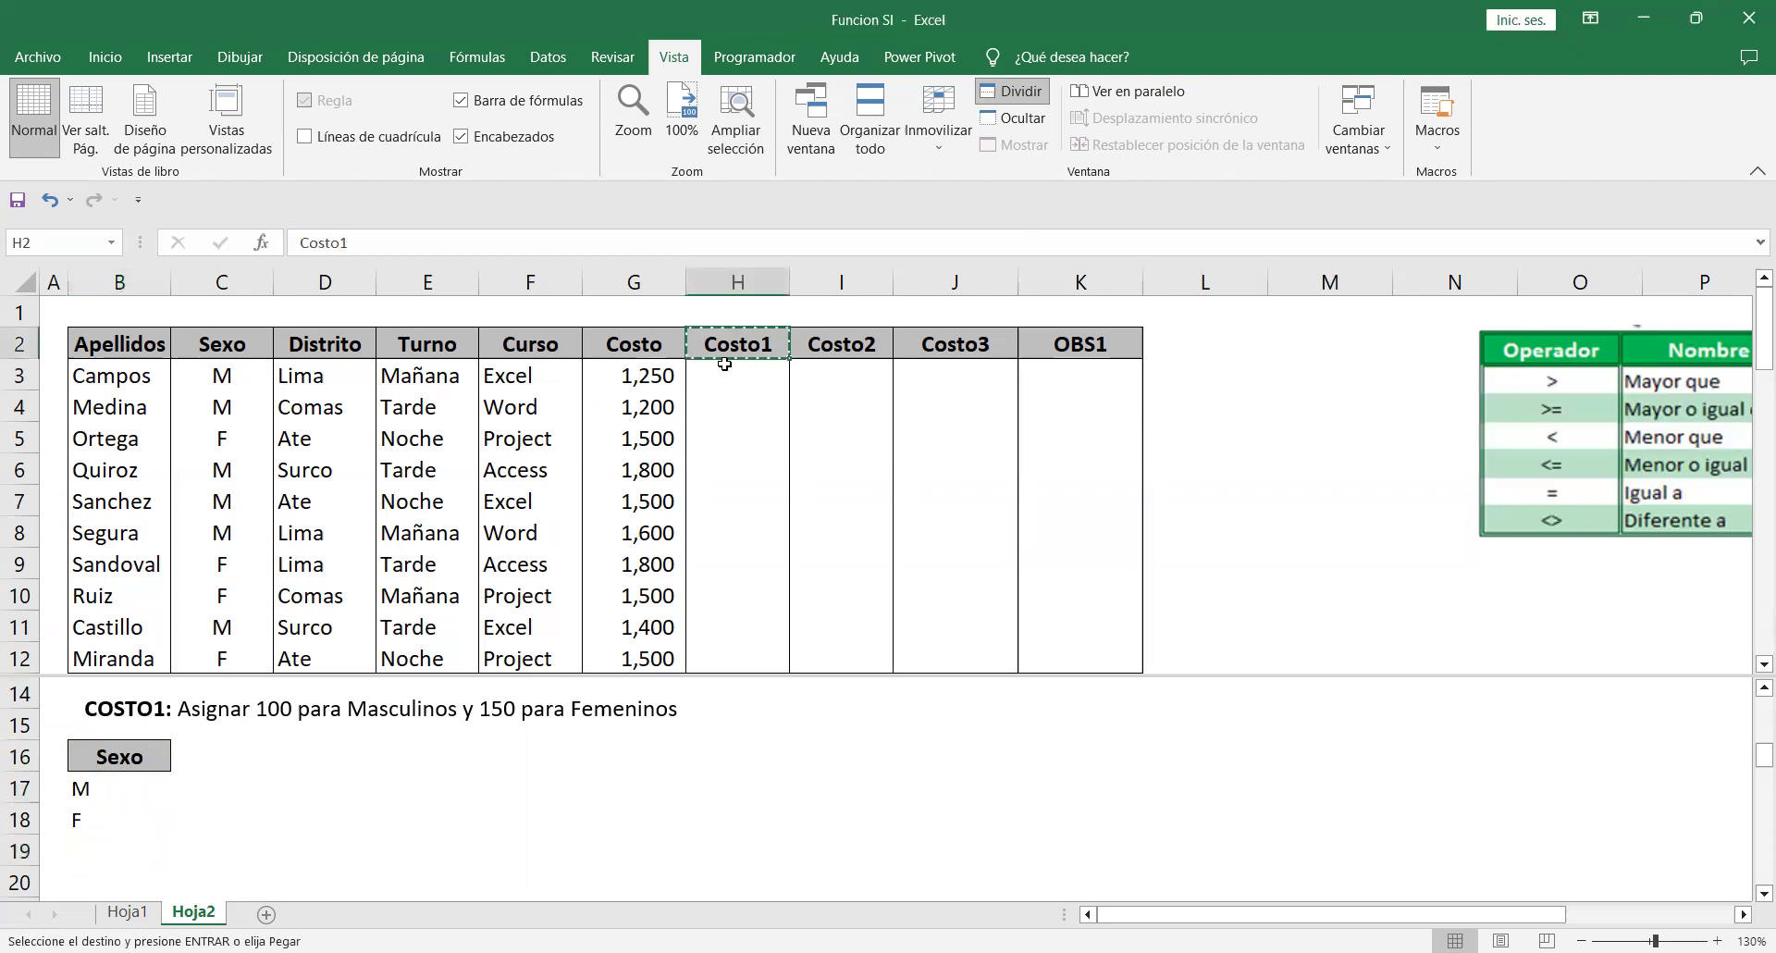
click(199, 760)
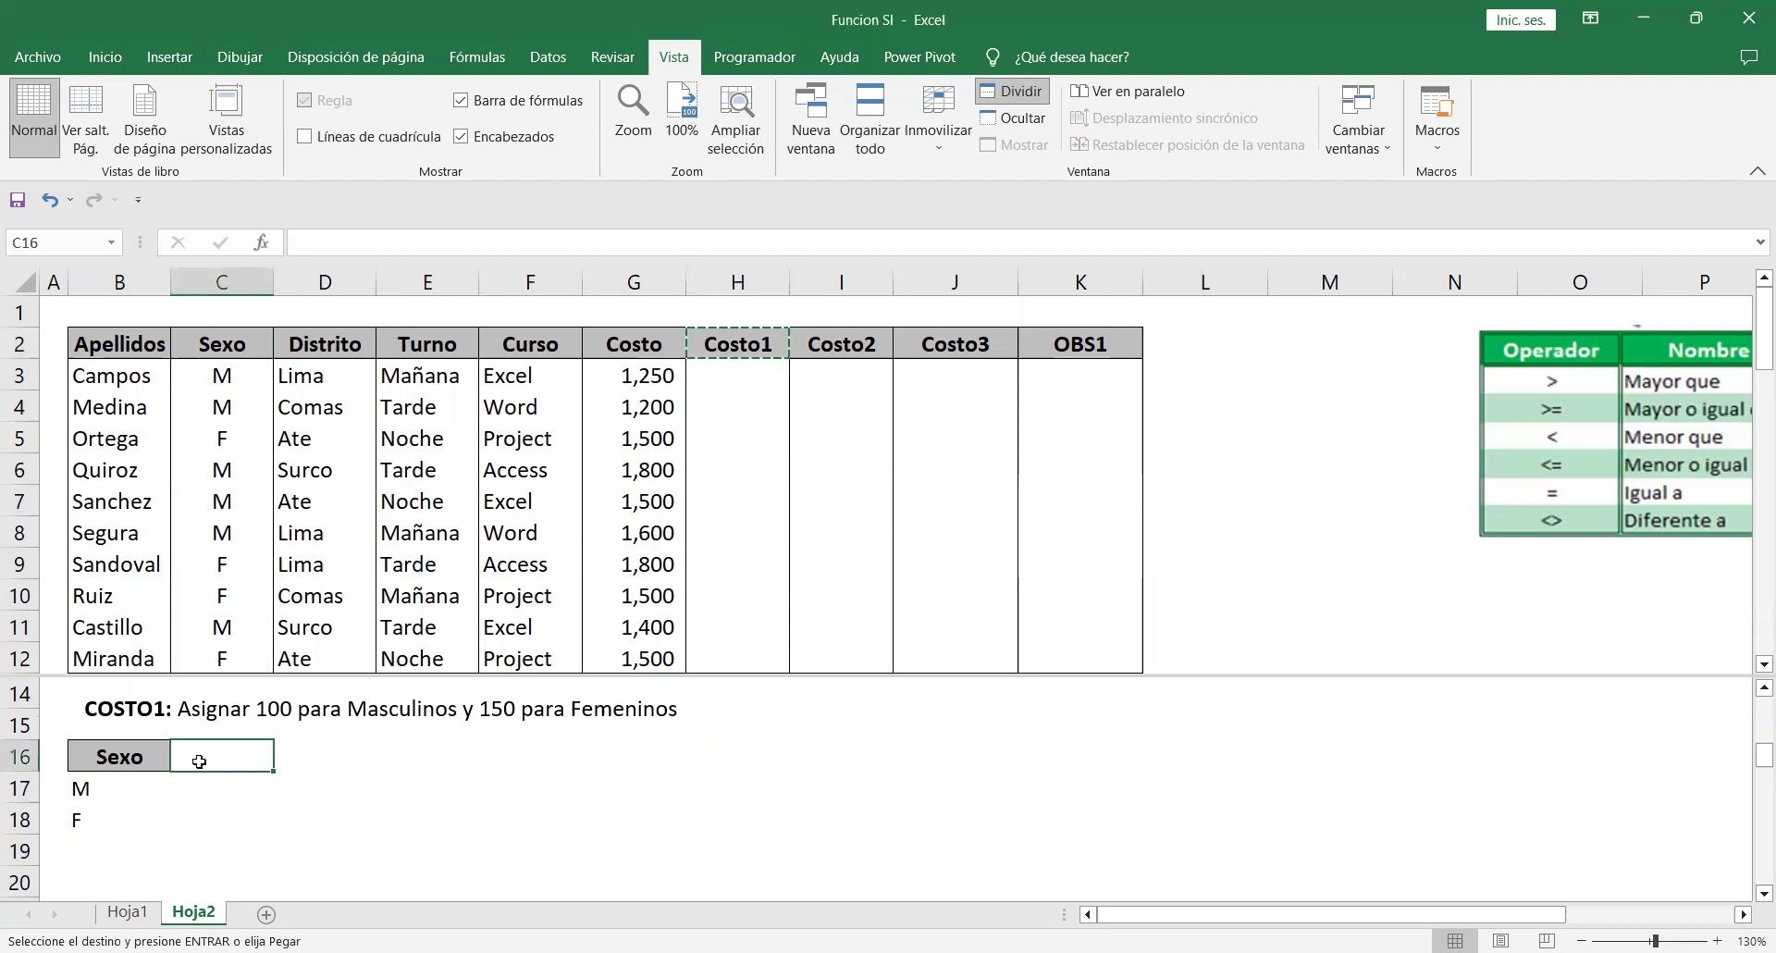
key(ctrl+v)
click(573, 811)
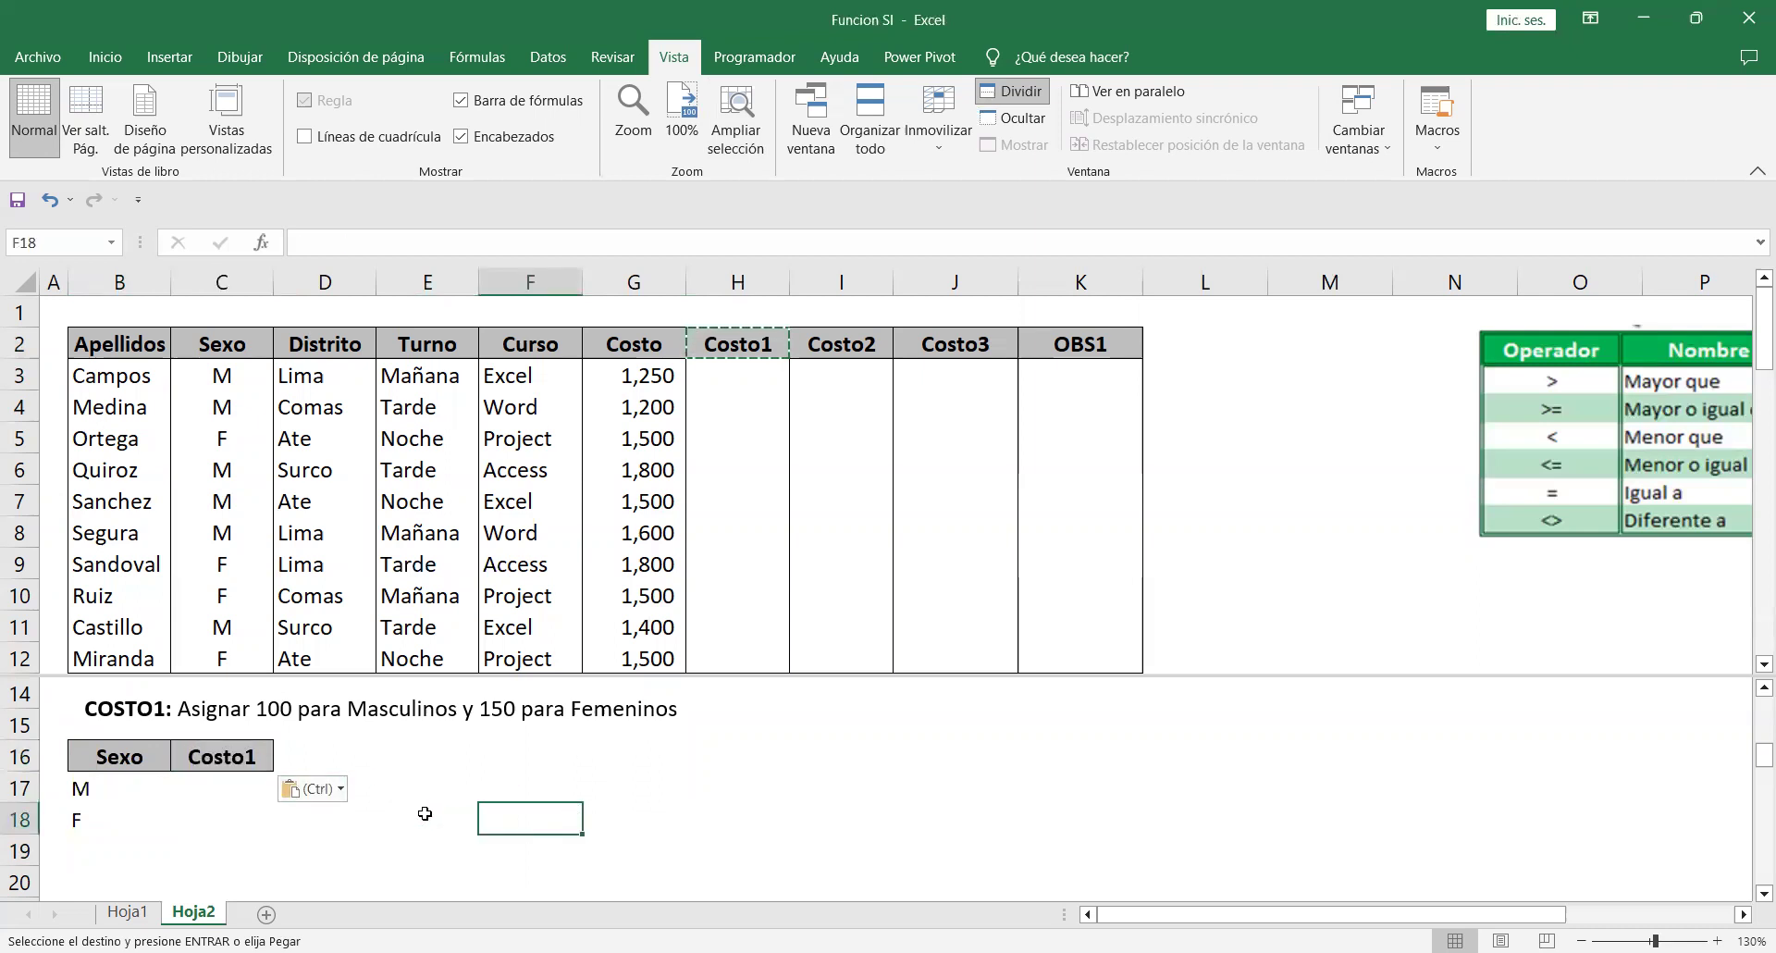
key(Escape)
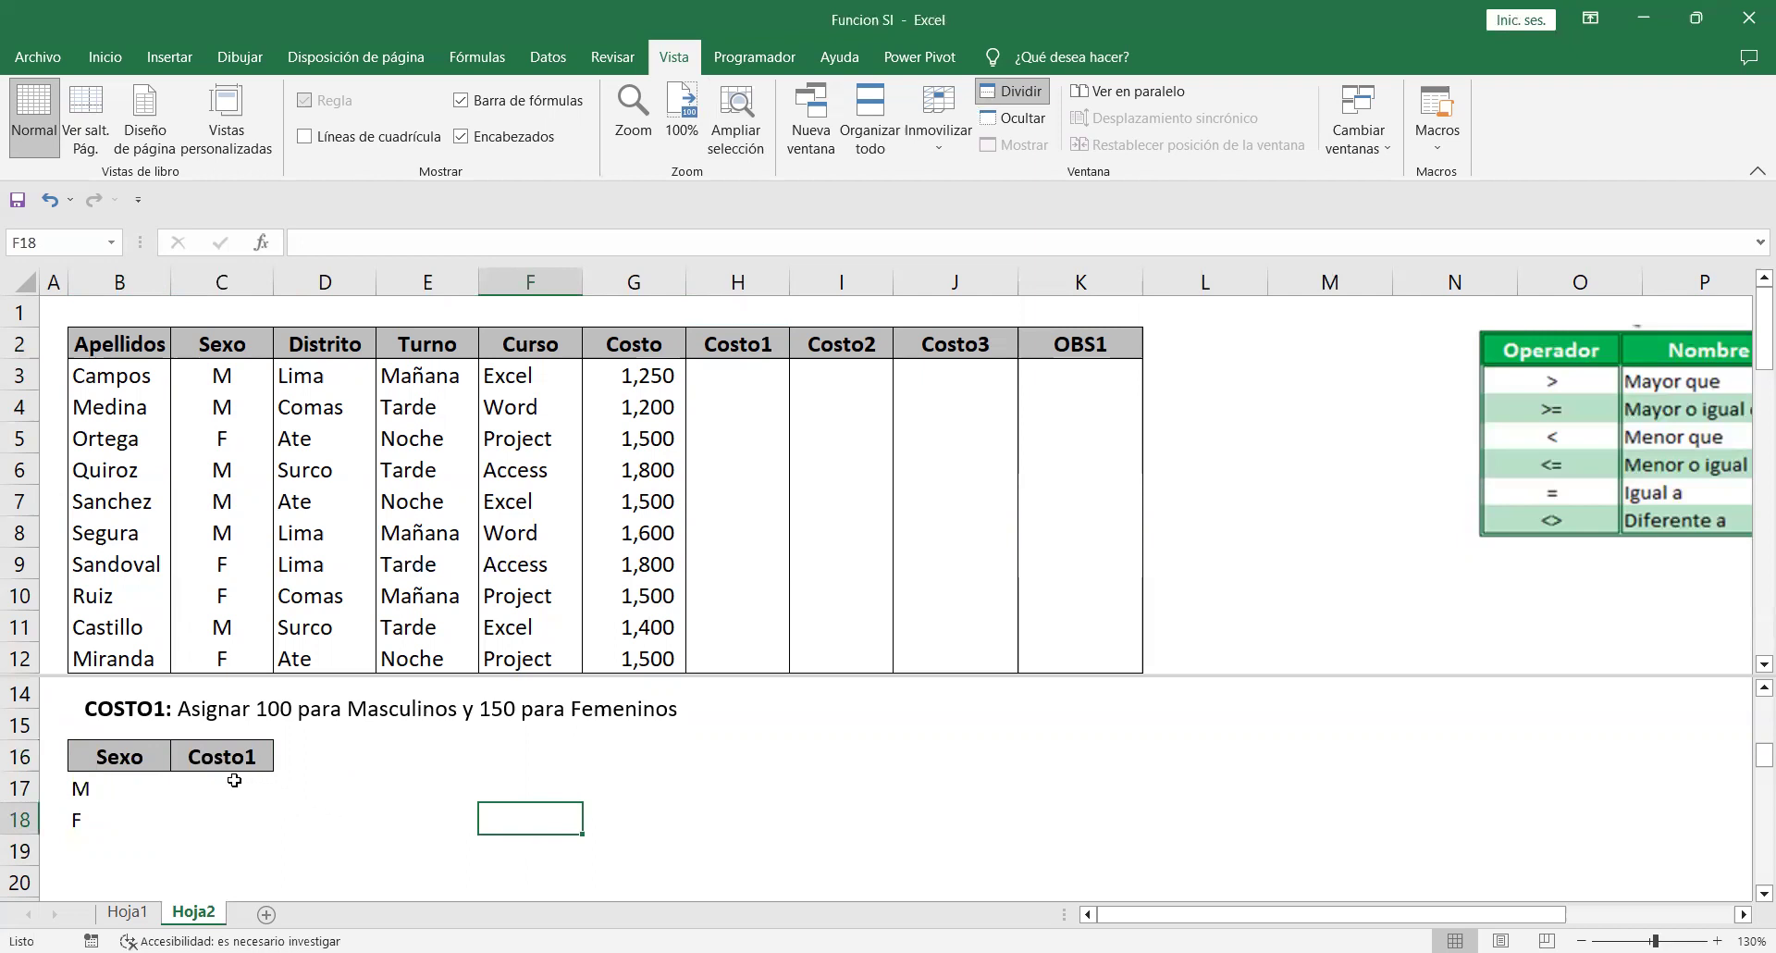
Fill in the criteria table's Costo1 column with 100 for M in C17 and 150 for F in C18.
click(85, 788)
click(210, 793)
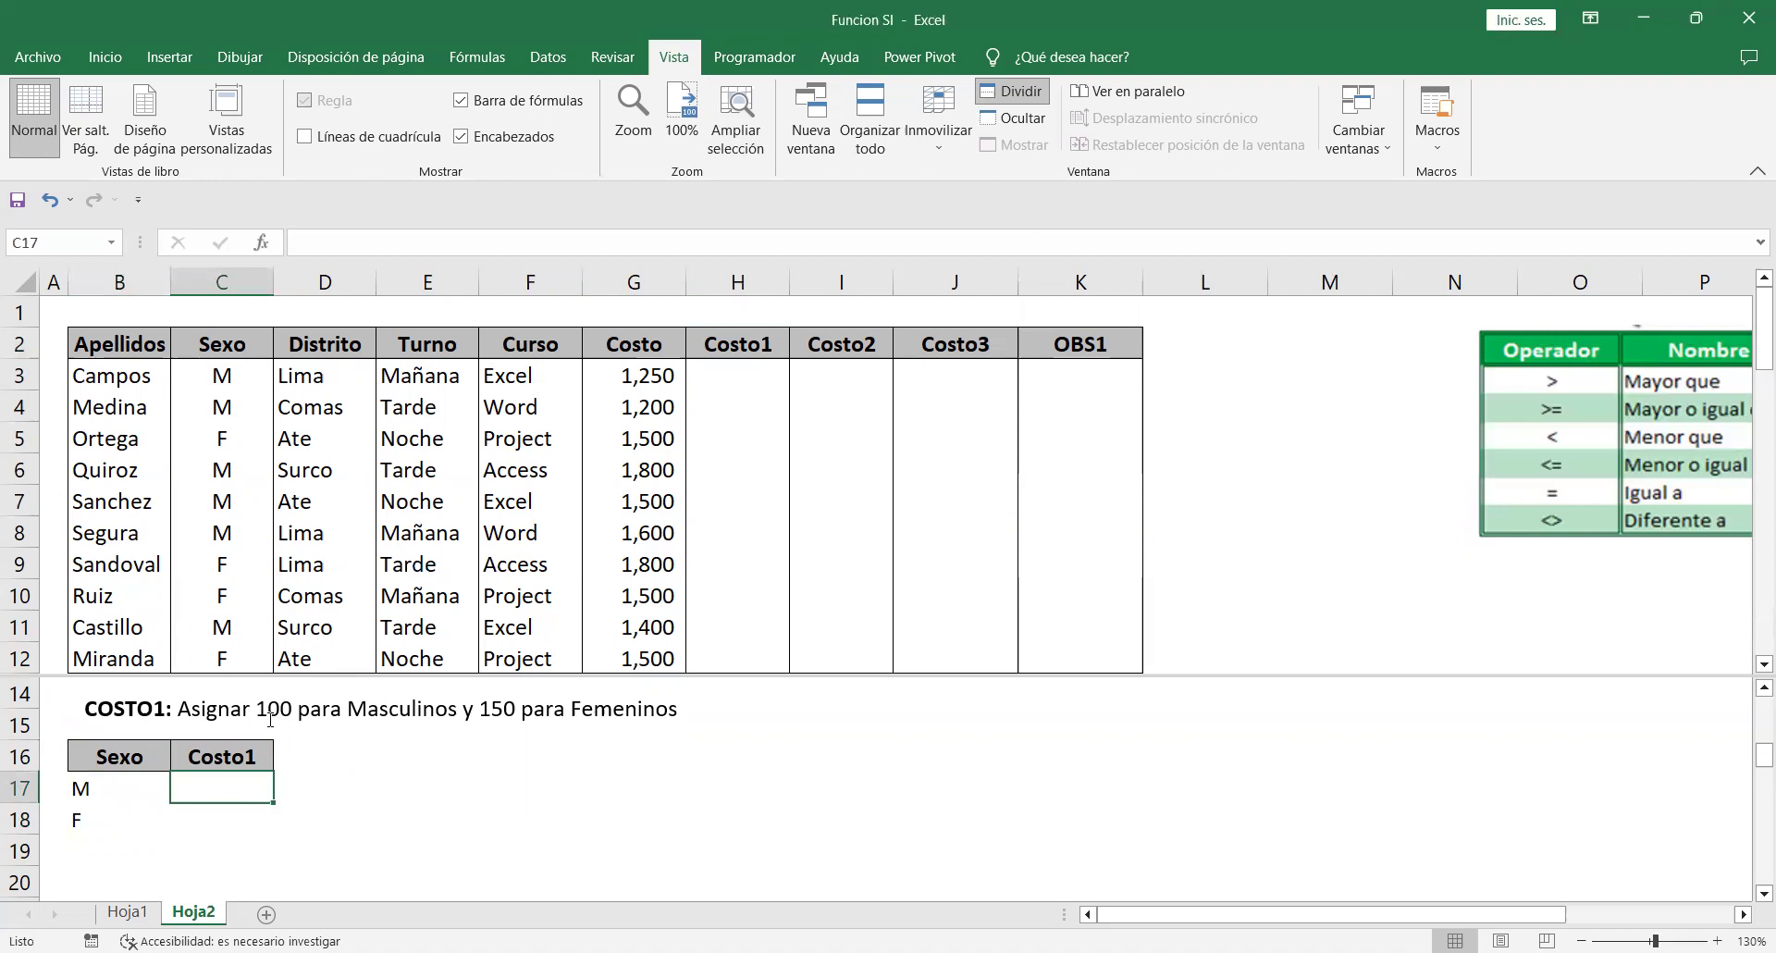
text(100)
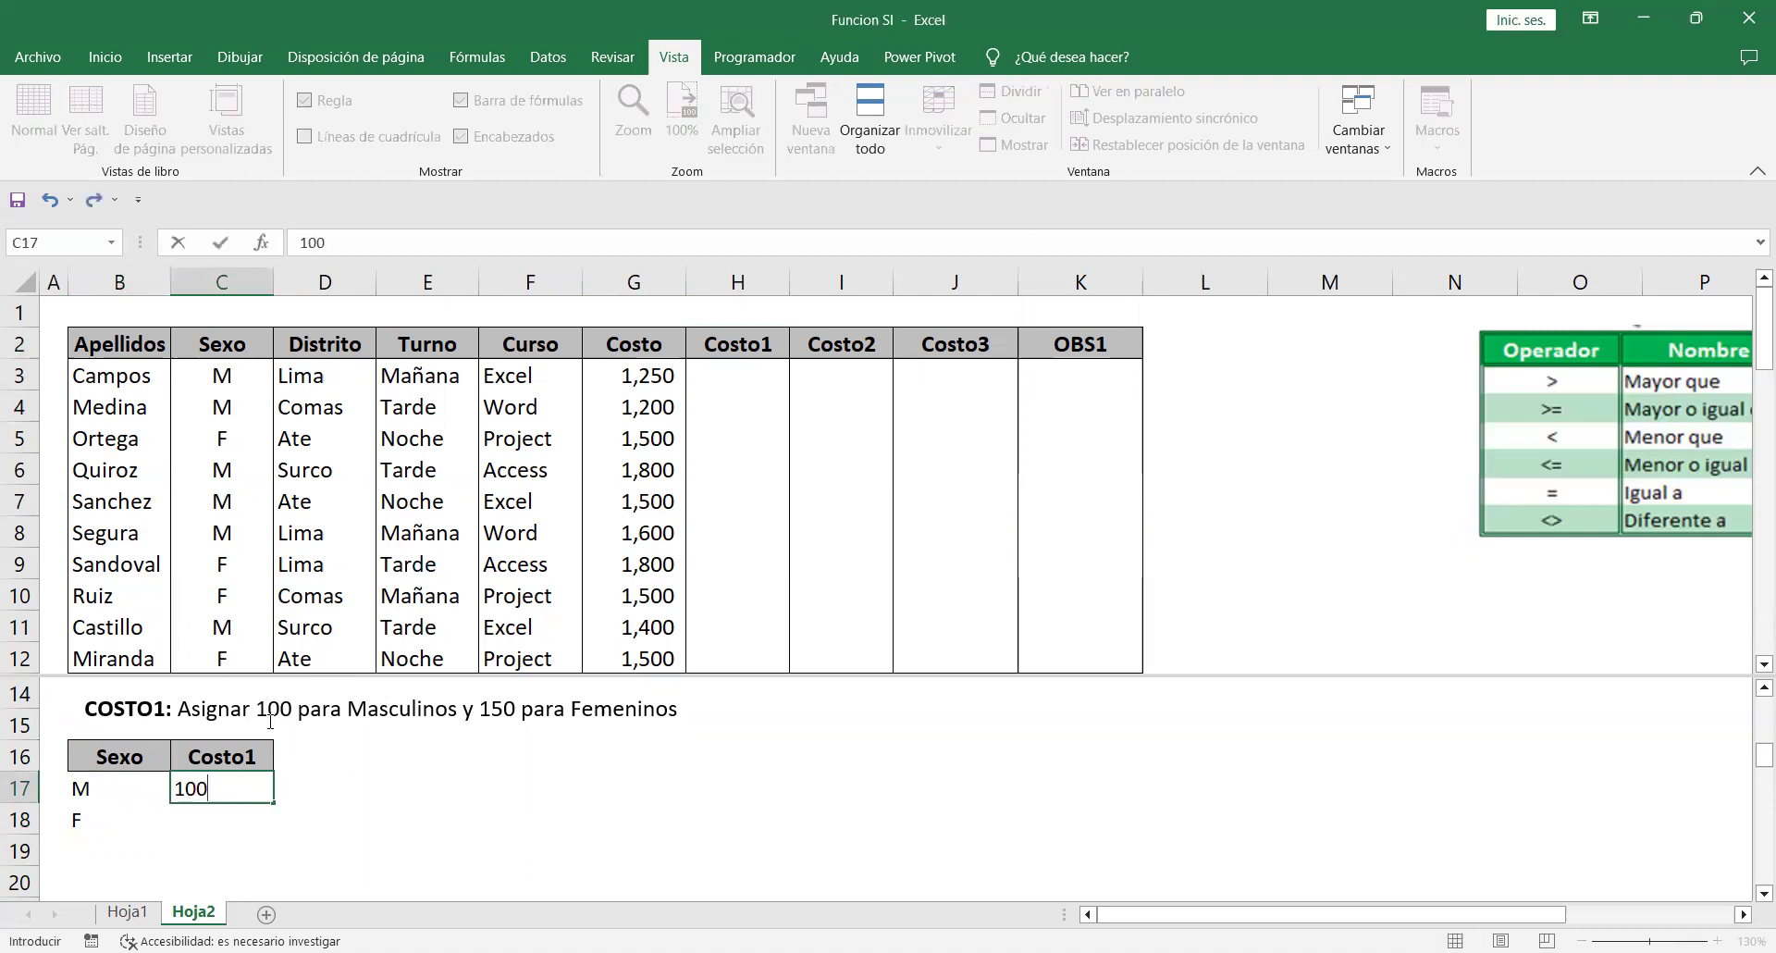
key(Return)
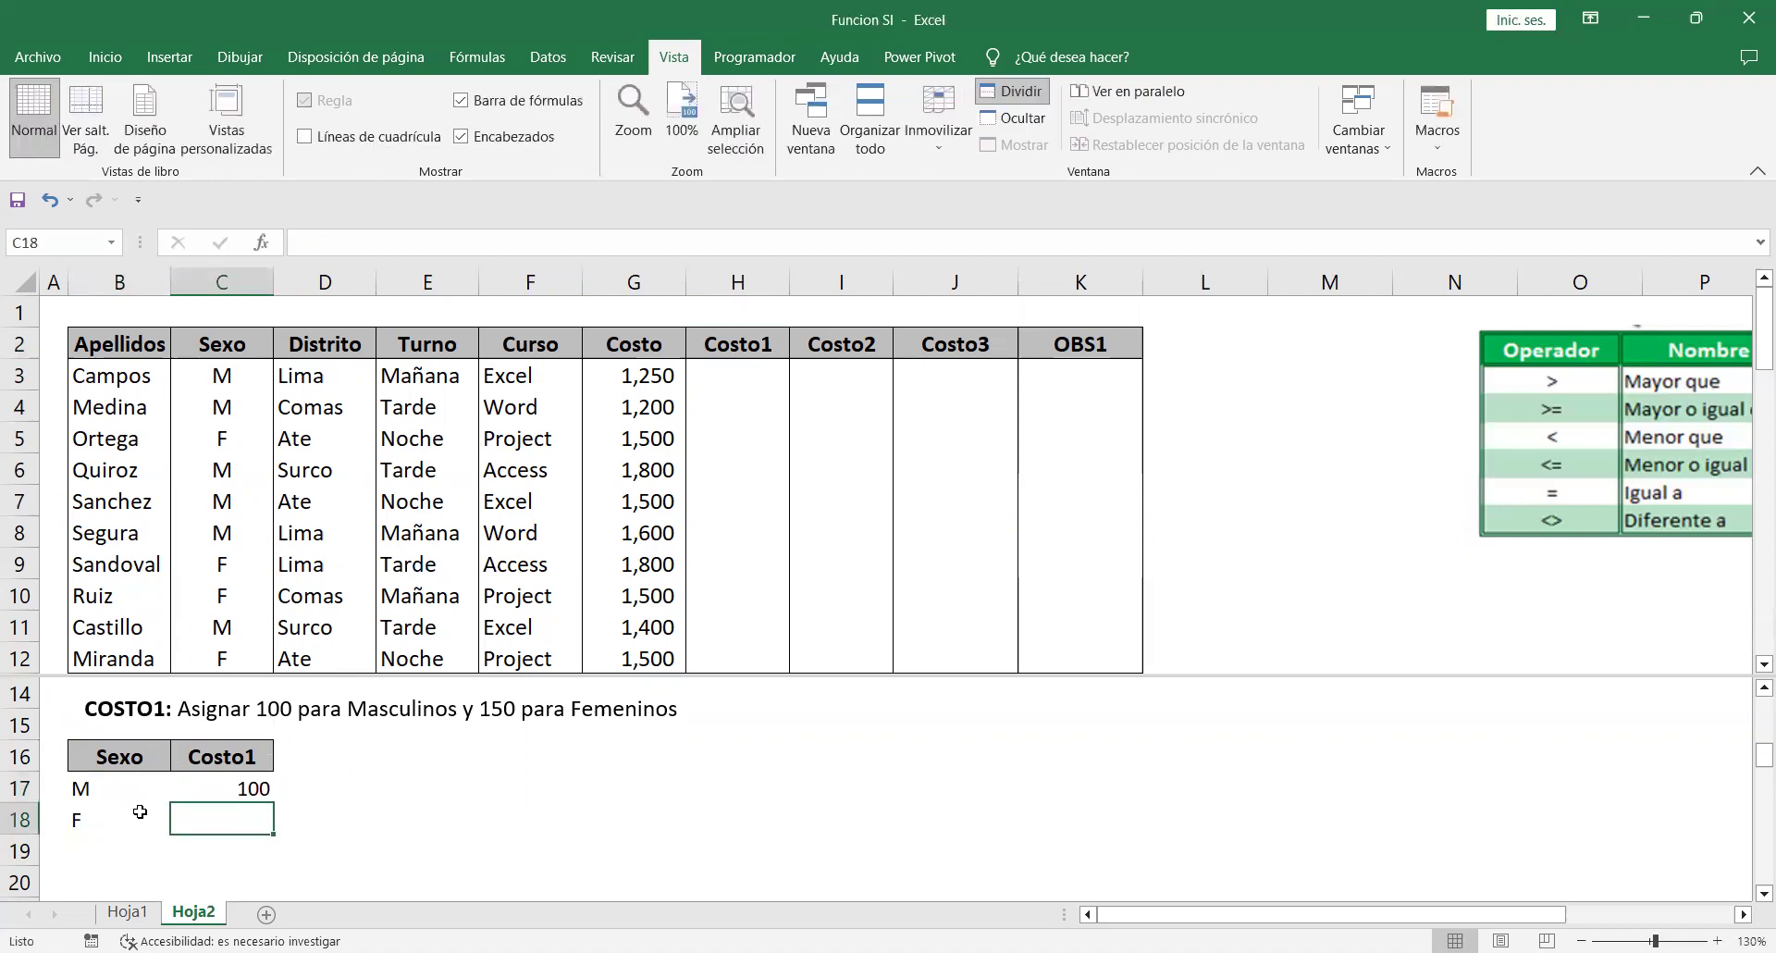
text(150)
key(Return)
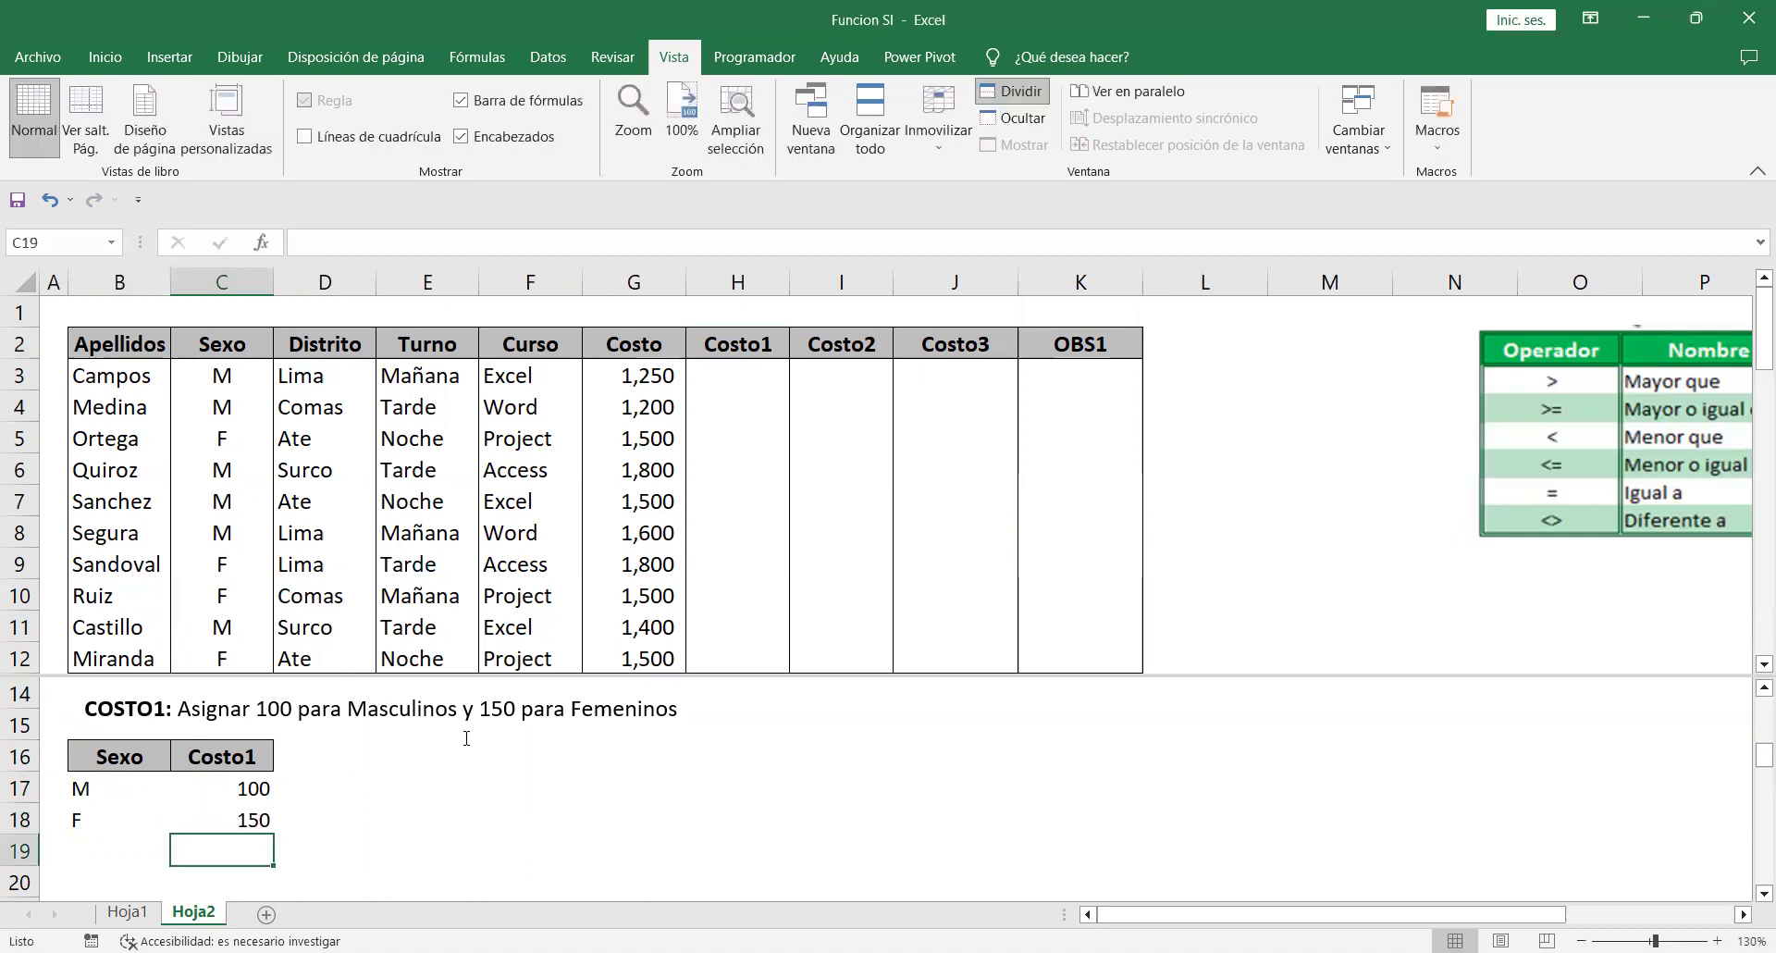
click(621, 764)
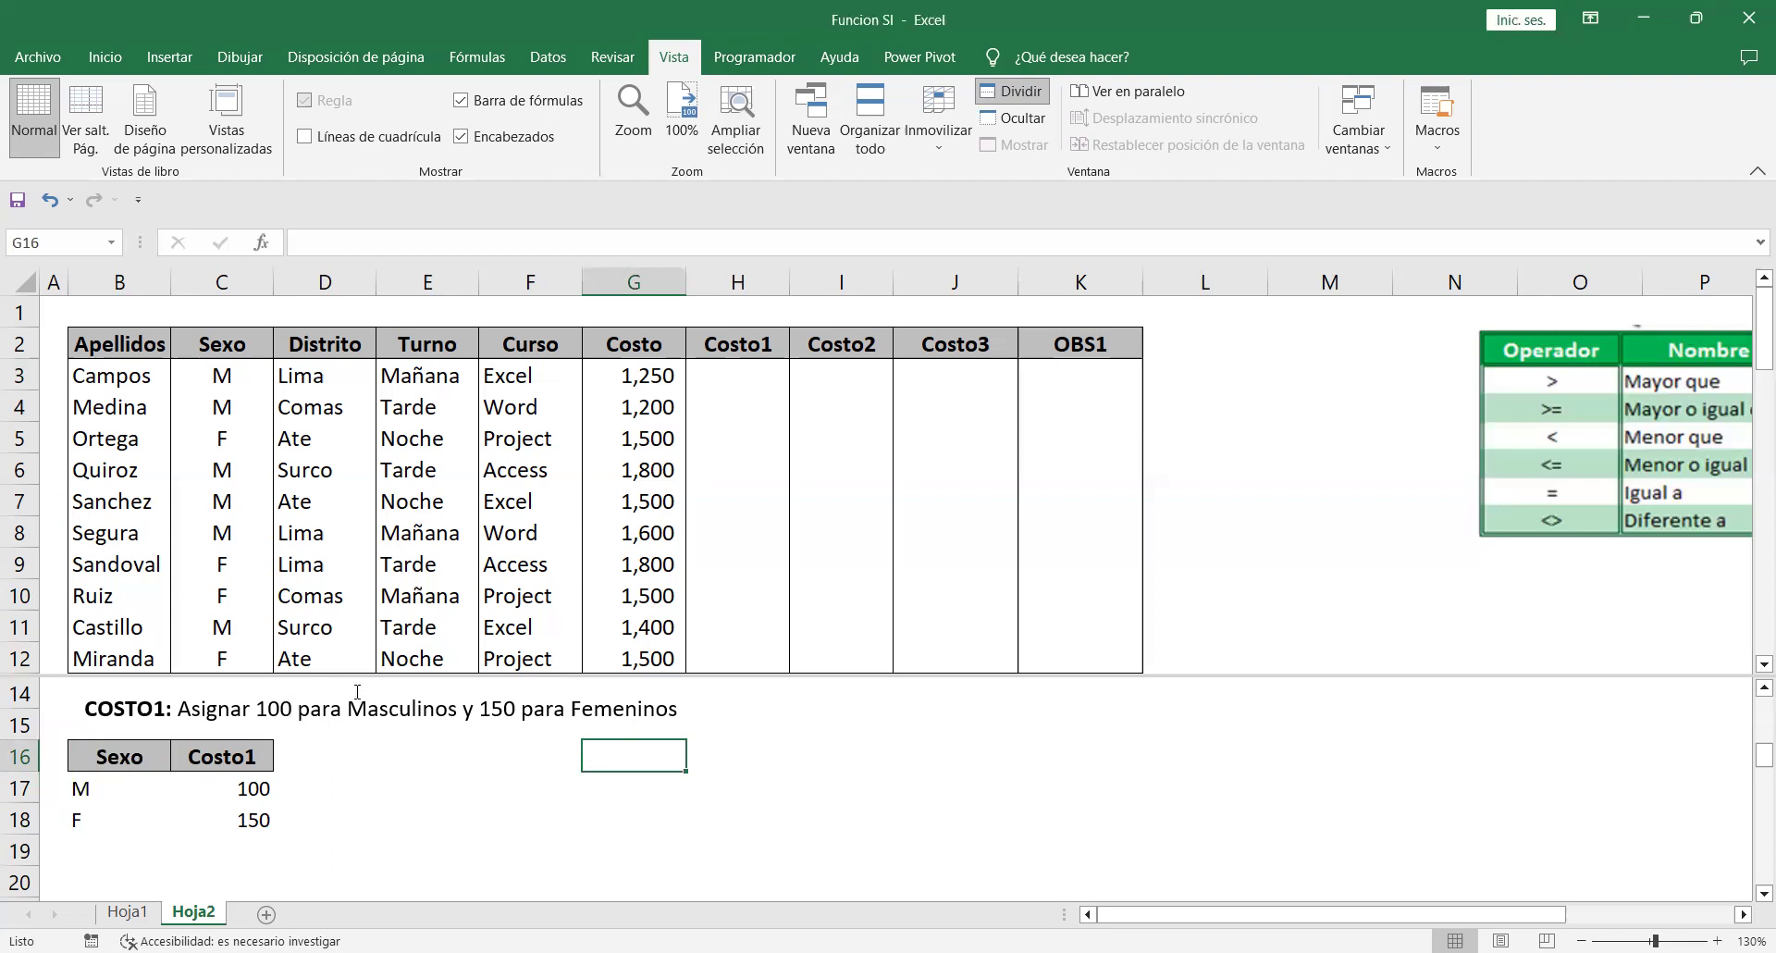
Enter the formula =SI(C3="M";100;150) in H3, the first cell of the Costo1 column.
click(730, 382)
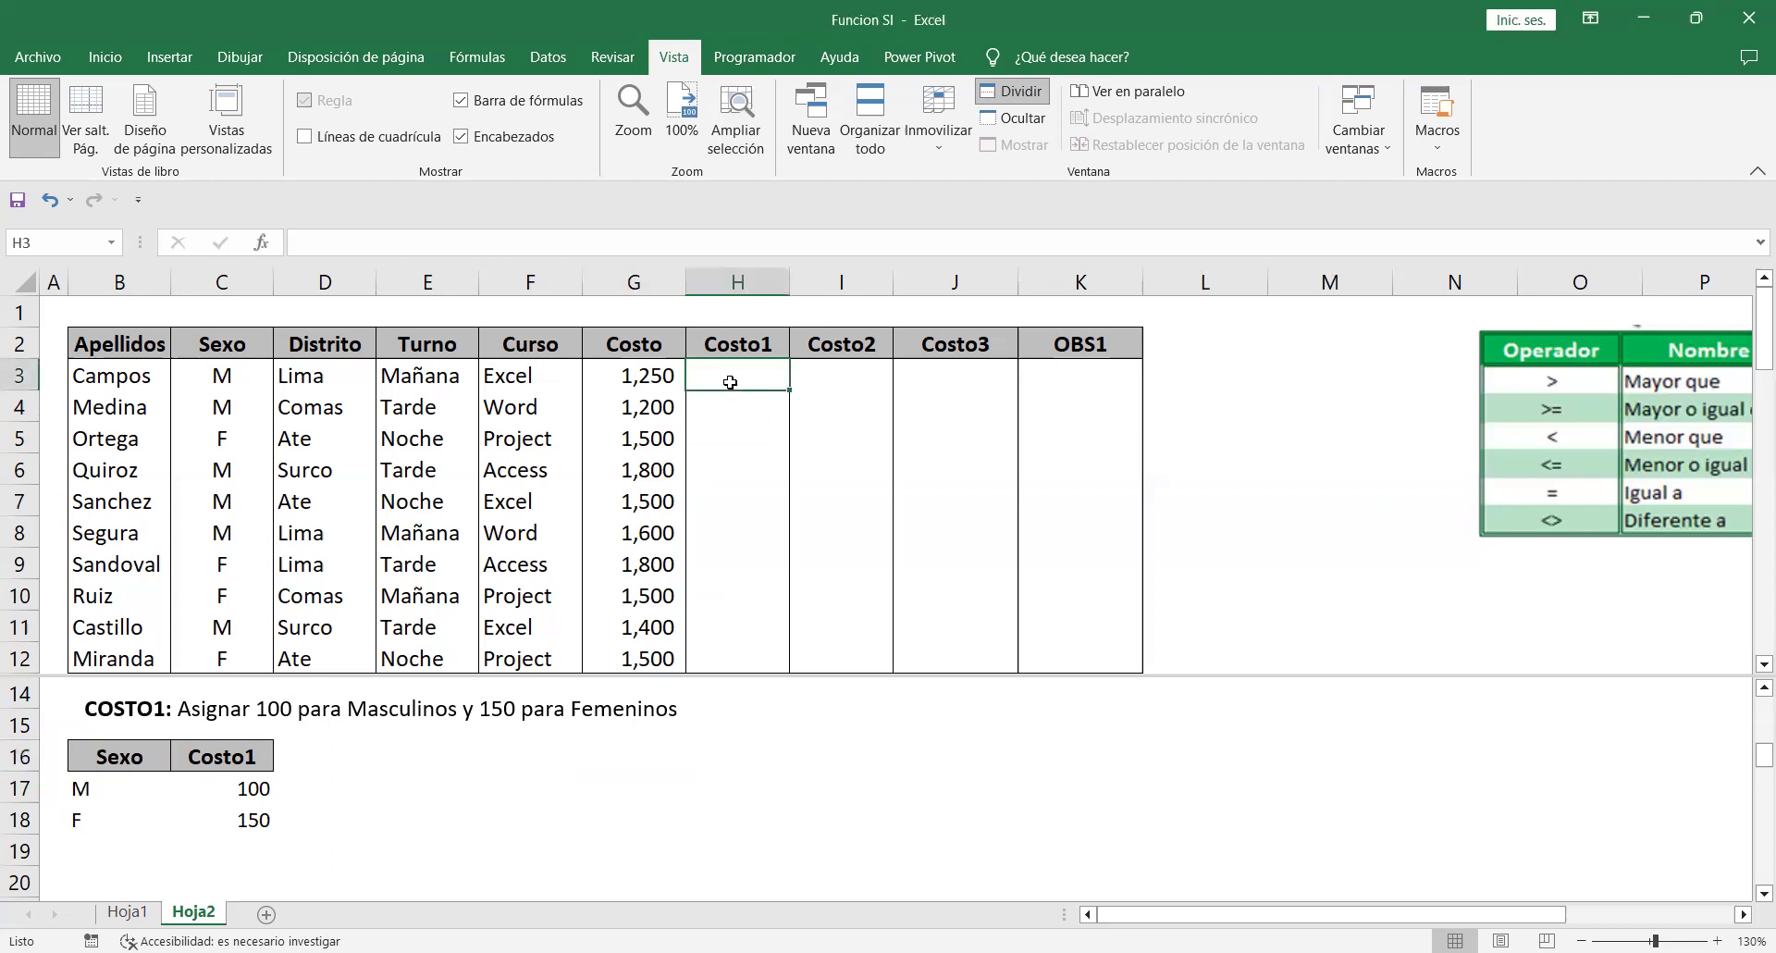
text(=)
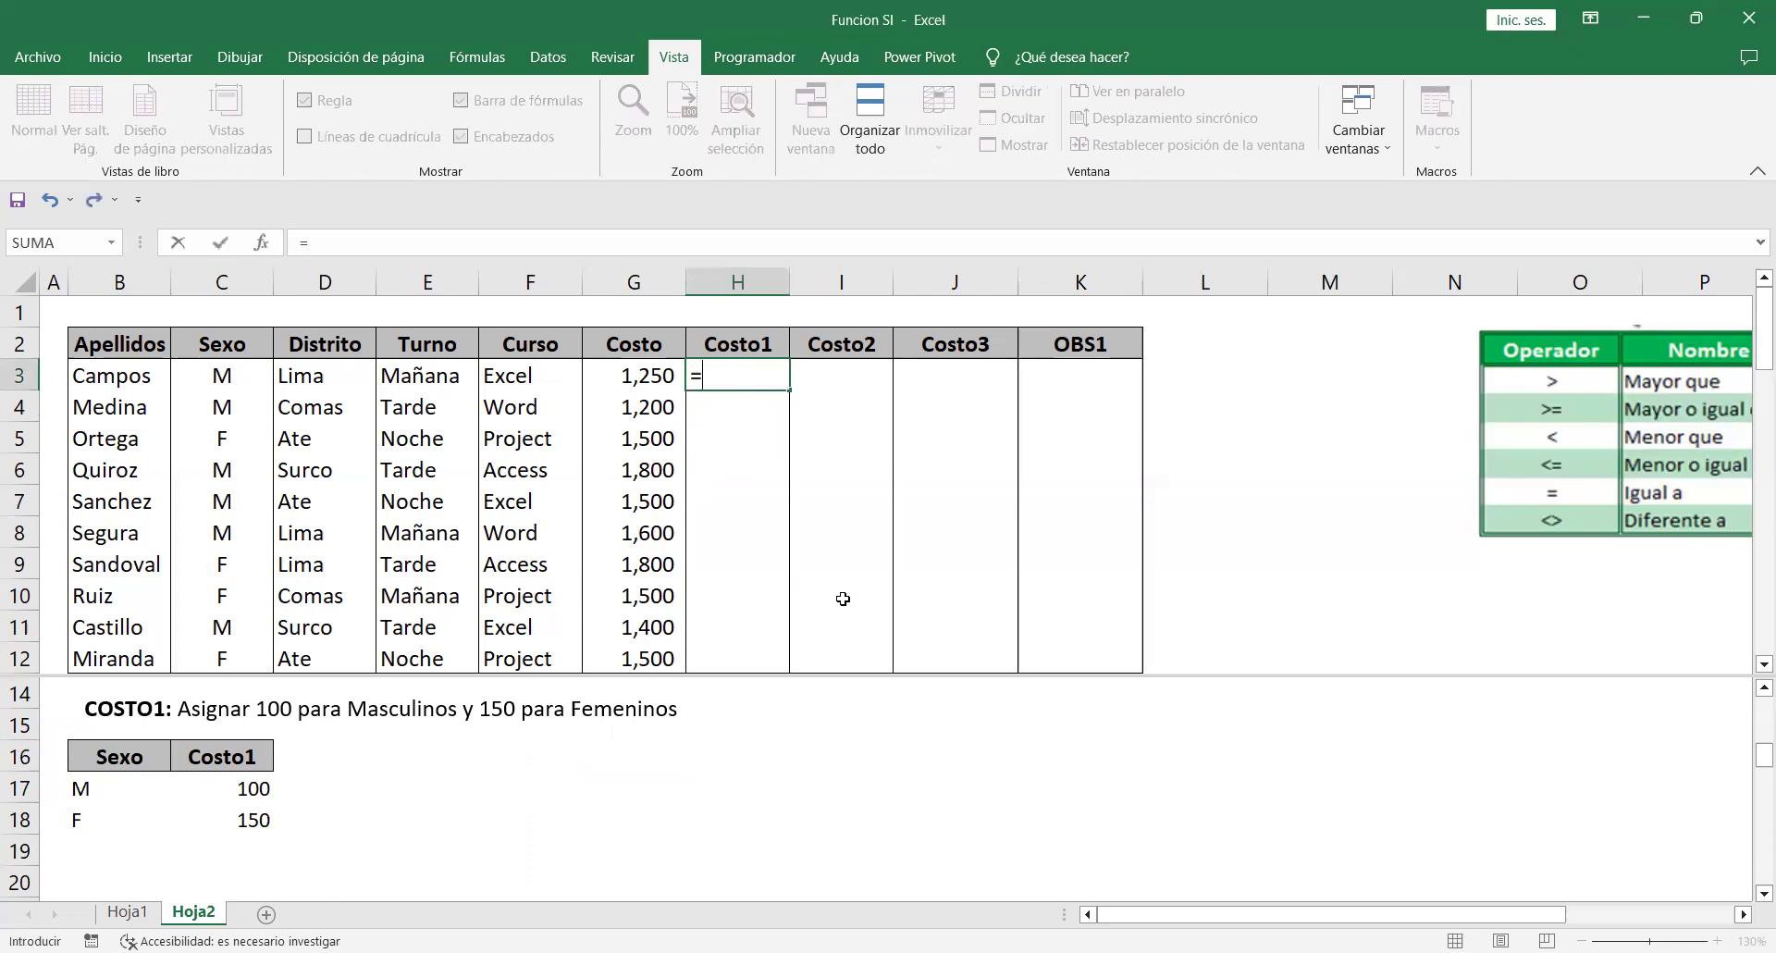
text(SI()
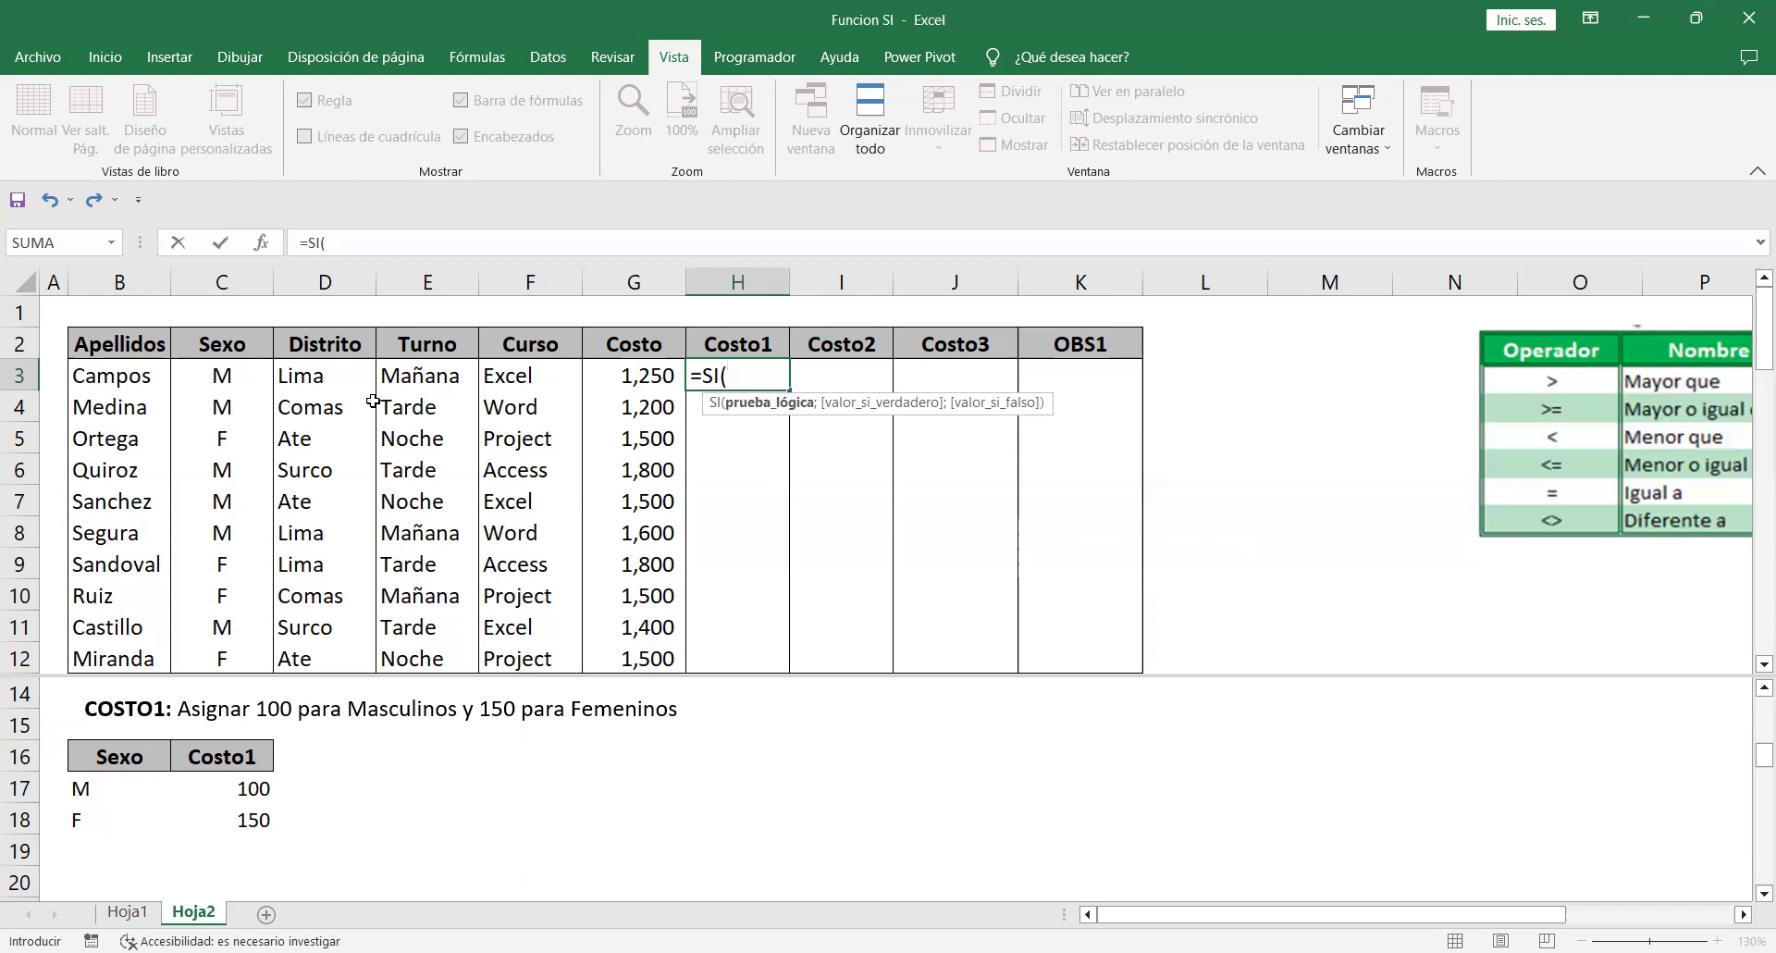
click(234, 376)
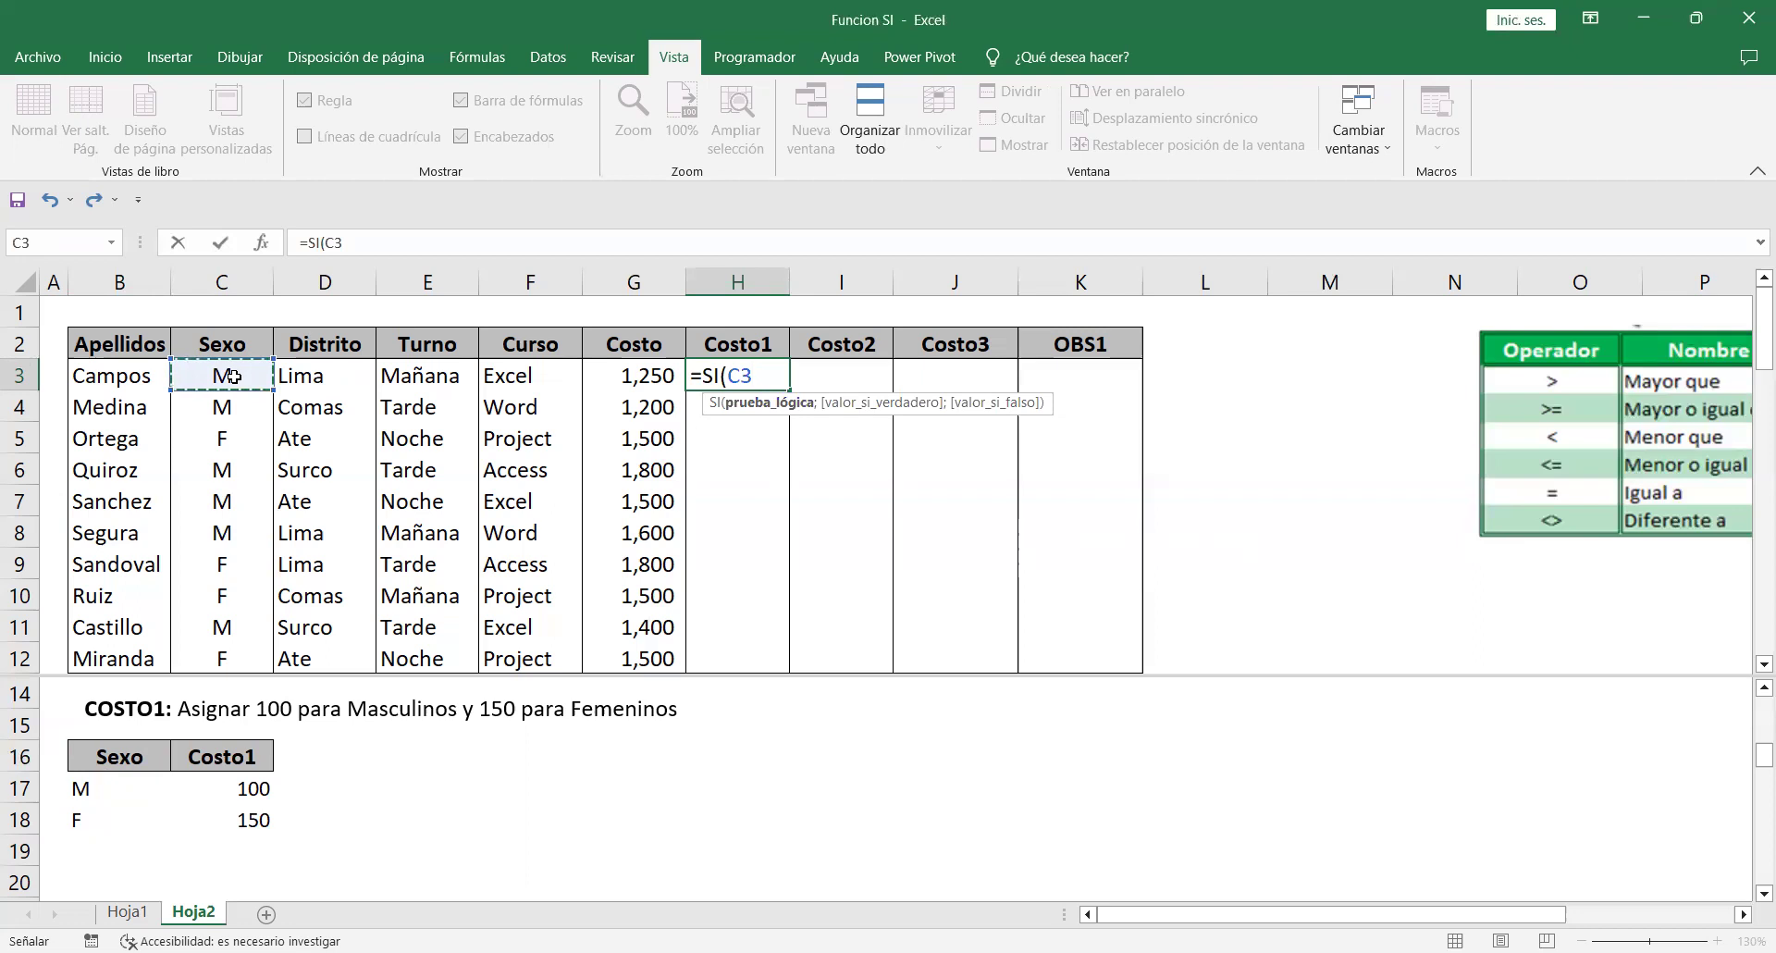
text(="M")
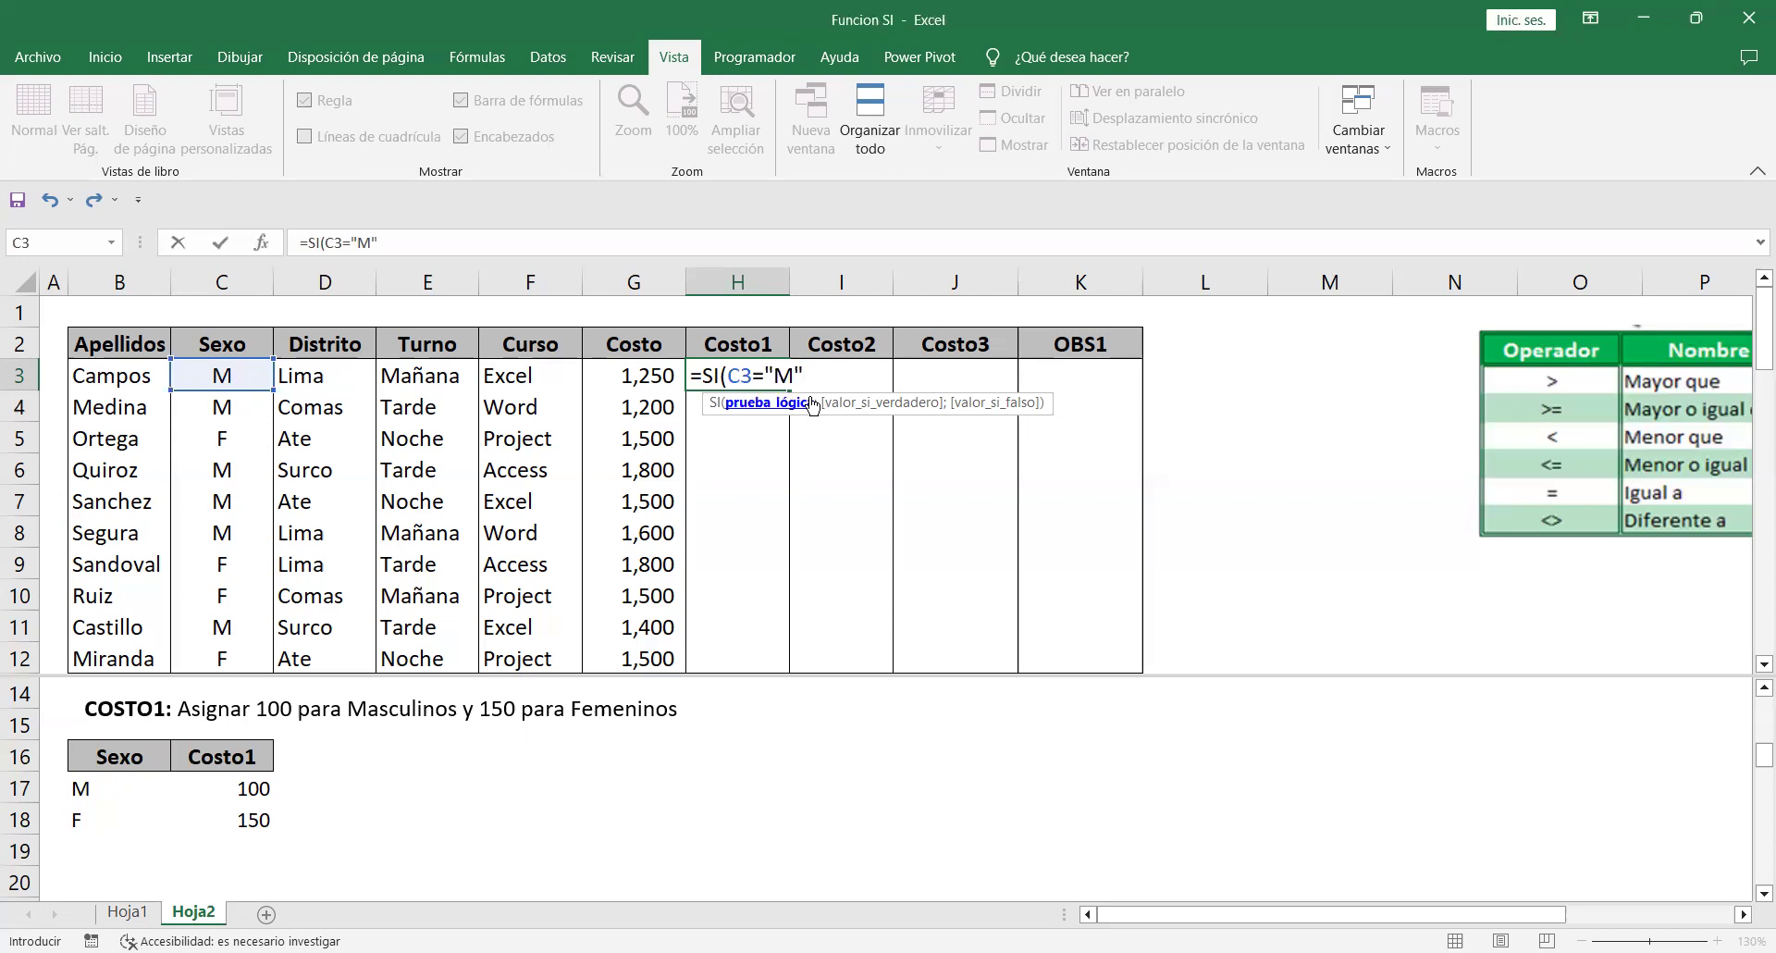
text(;)
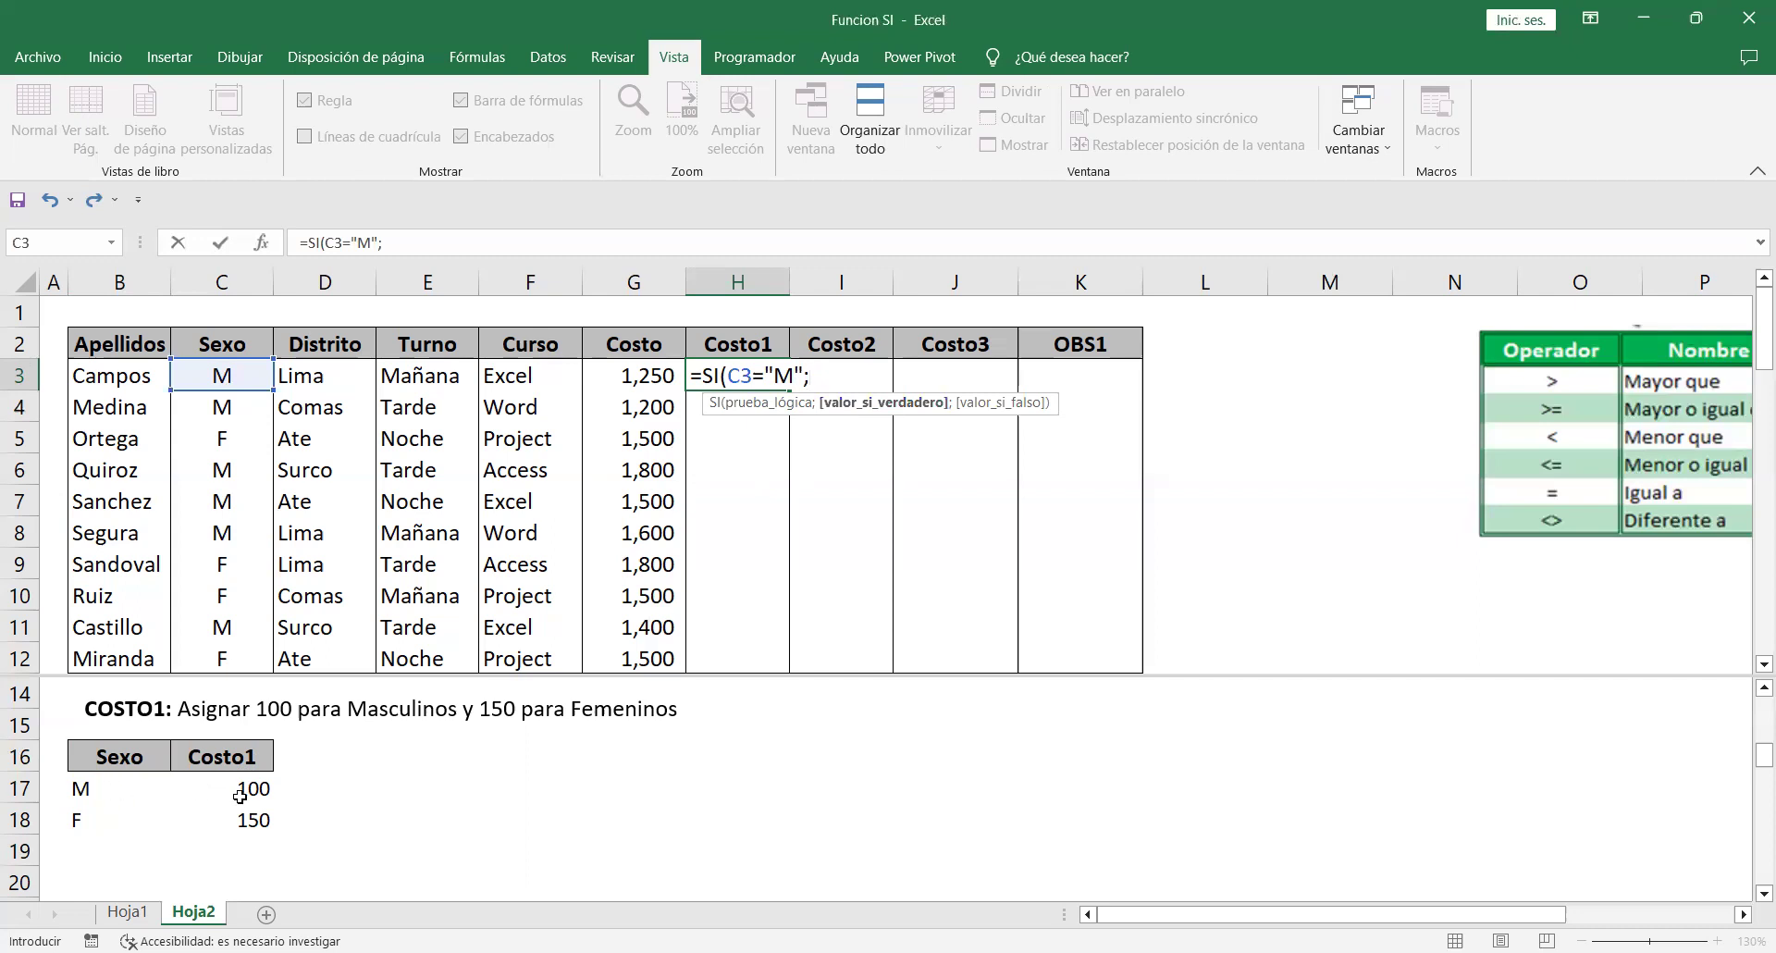
text(100;)
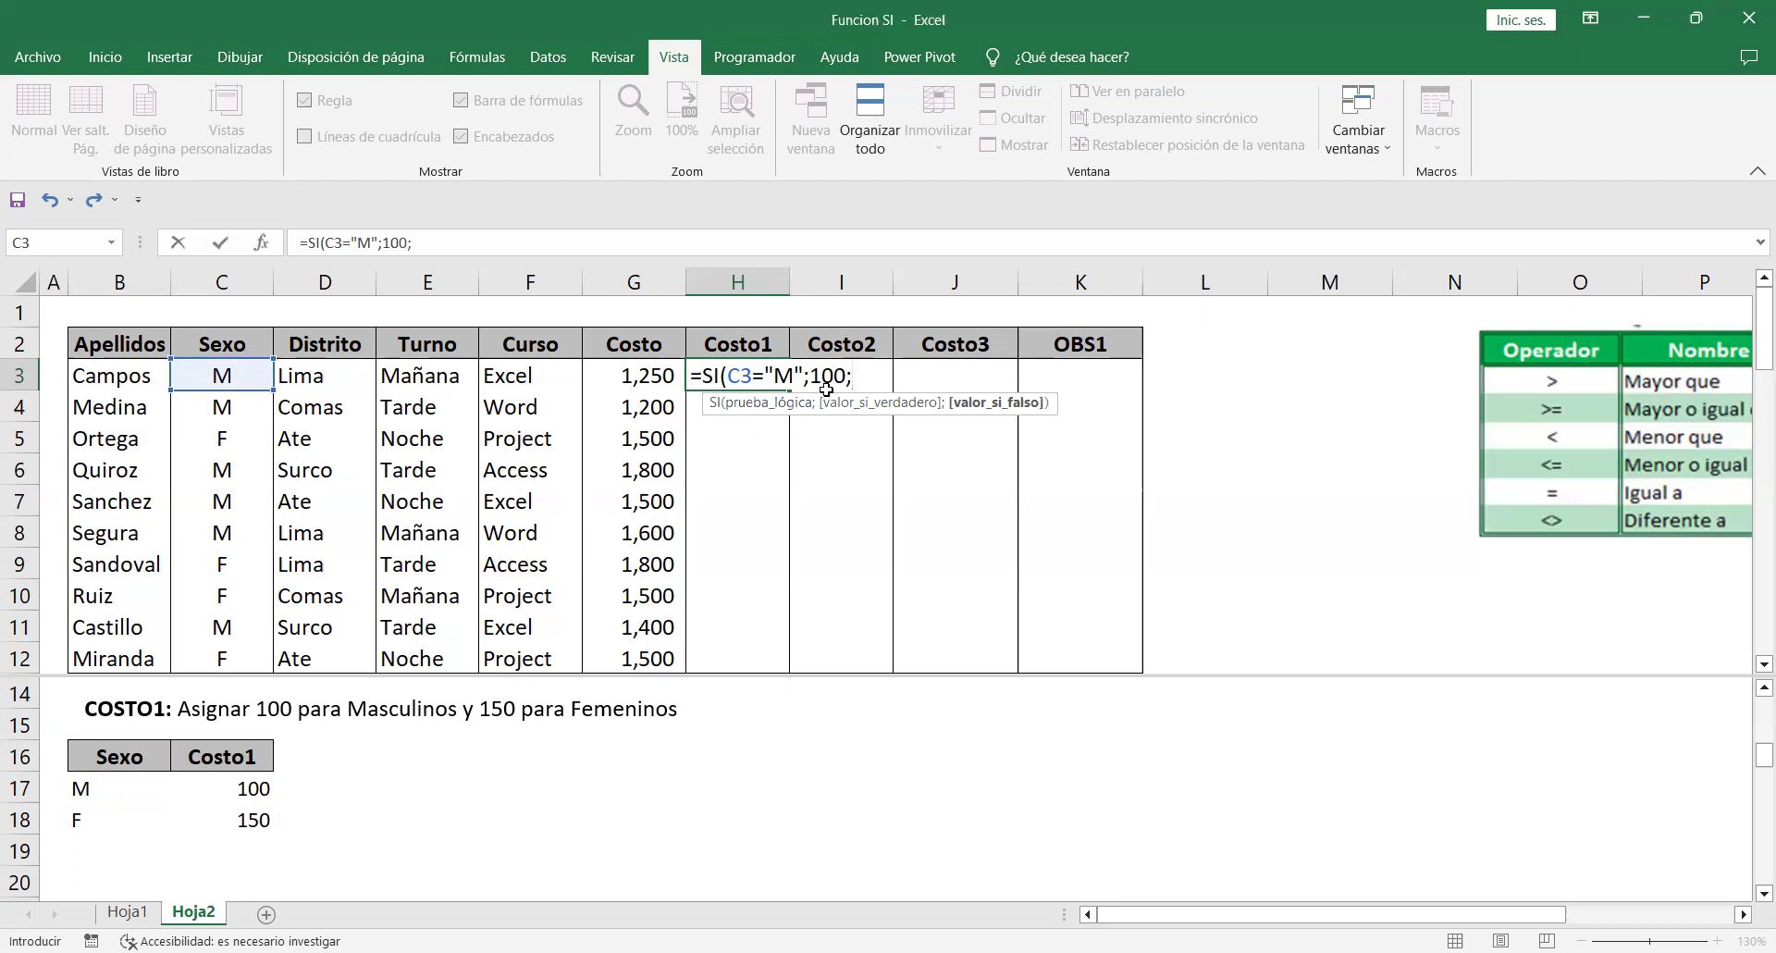
text(150)
drag(797, 366, 739, 374)
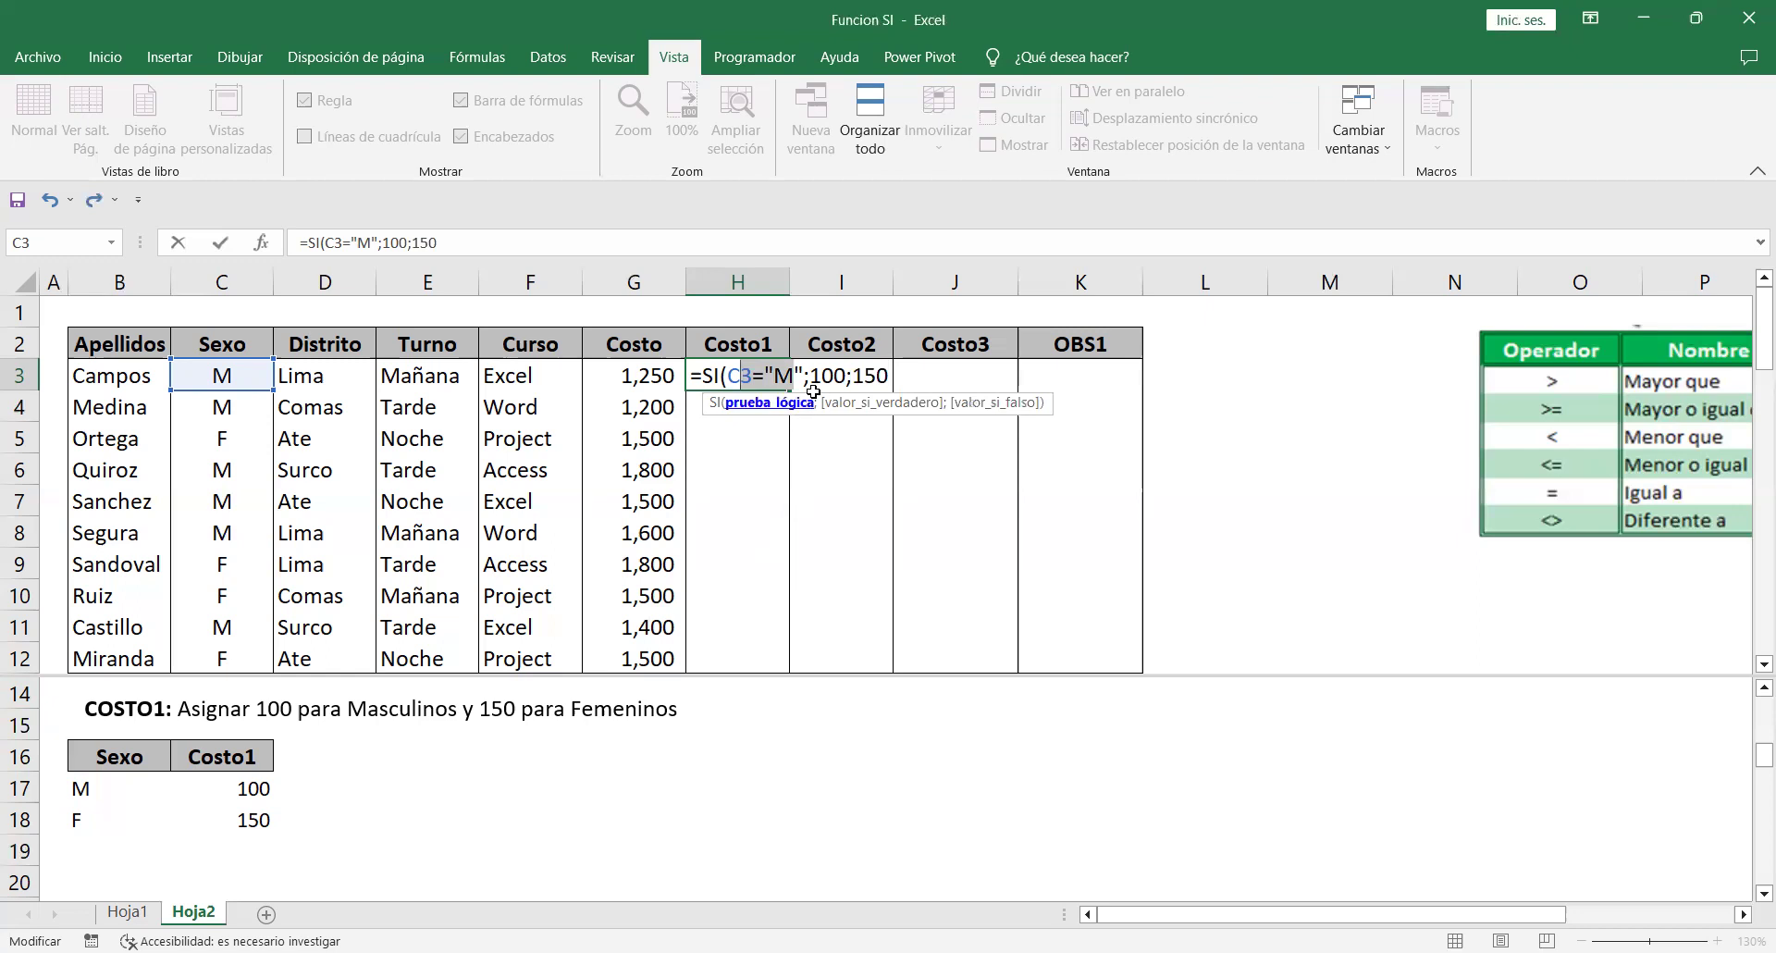
drag(845, 374, 823, 375)
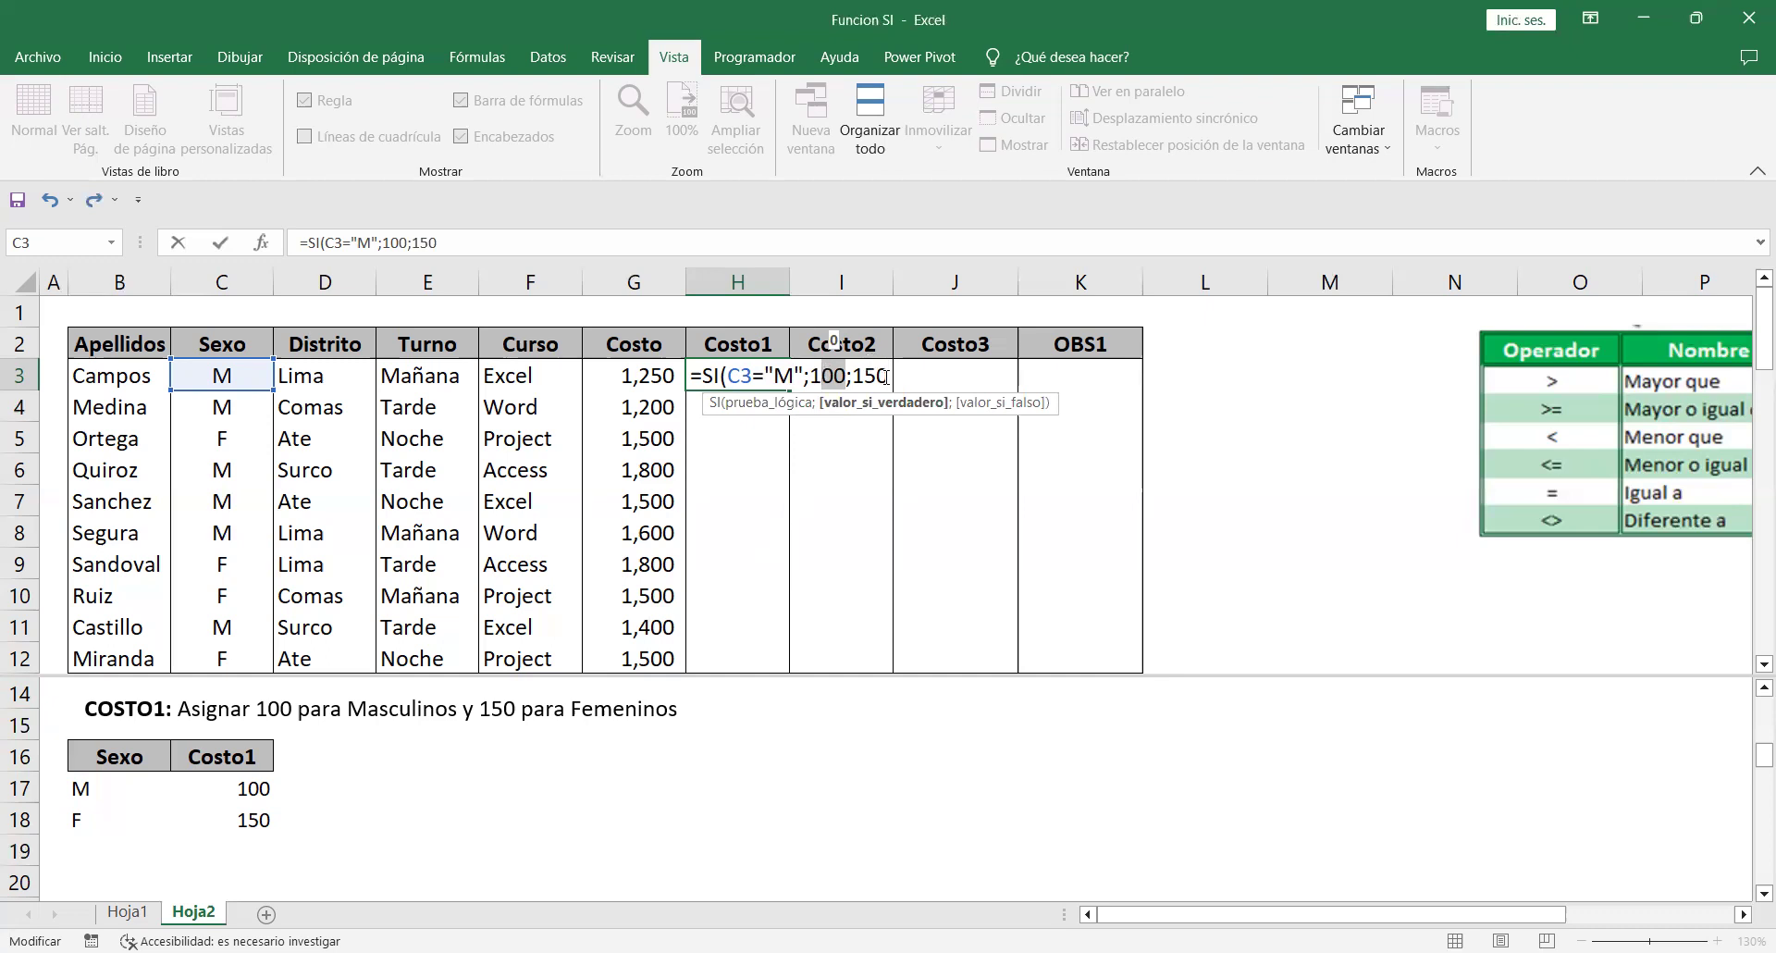
mouse_move(886, 377)
mouse_down()
mouse_move(848, 356)
mouse_move(1052, 422)
mouse_move(1063, 388)
mouse_move(1059, 411)
mouse_move(873, 366)
mouse_move(886, 374)
mouse_up()
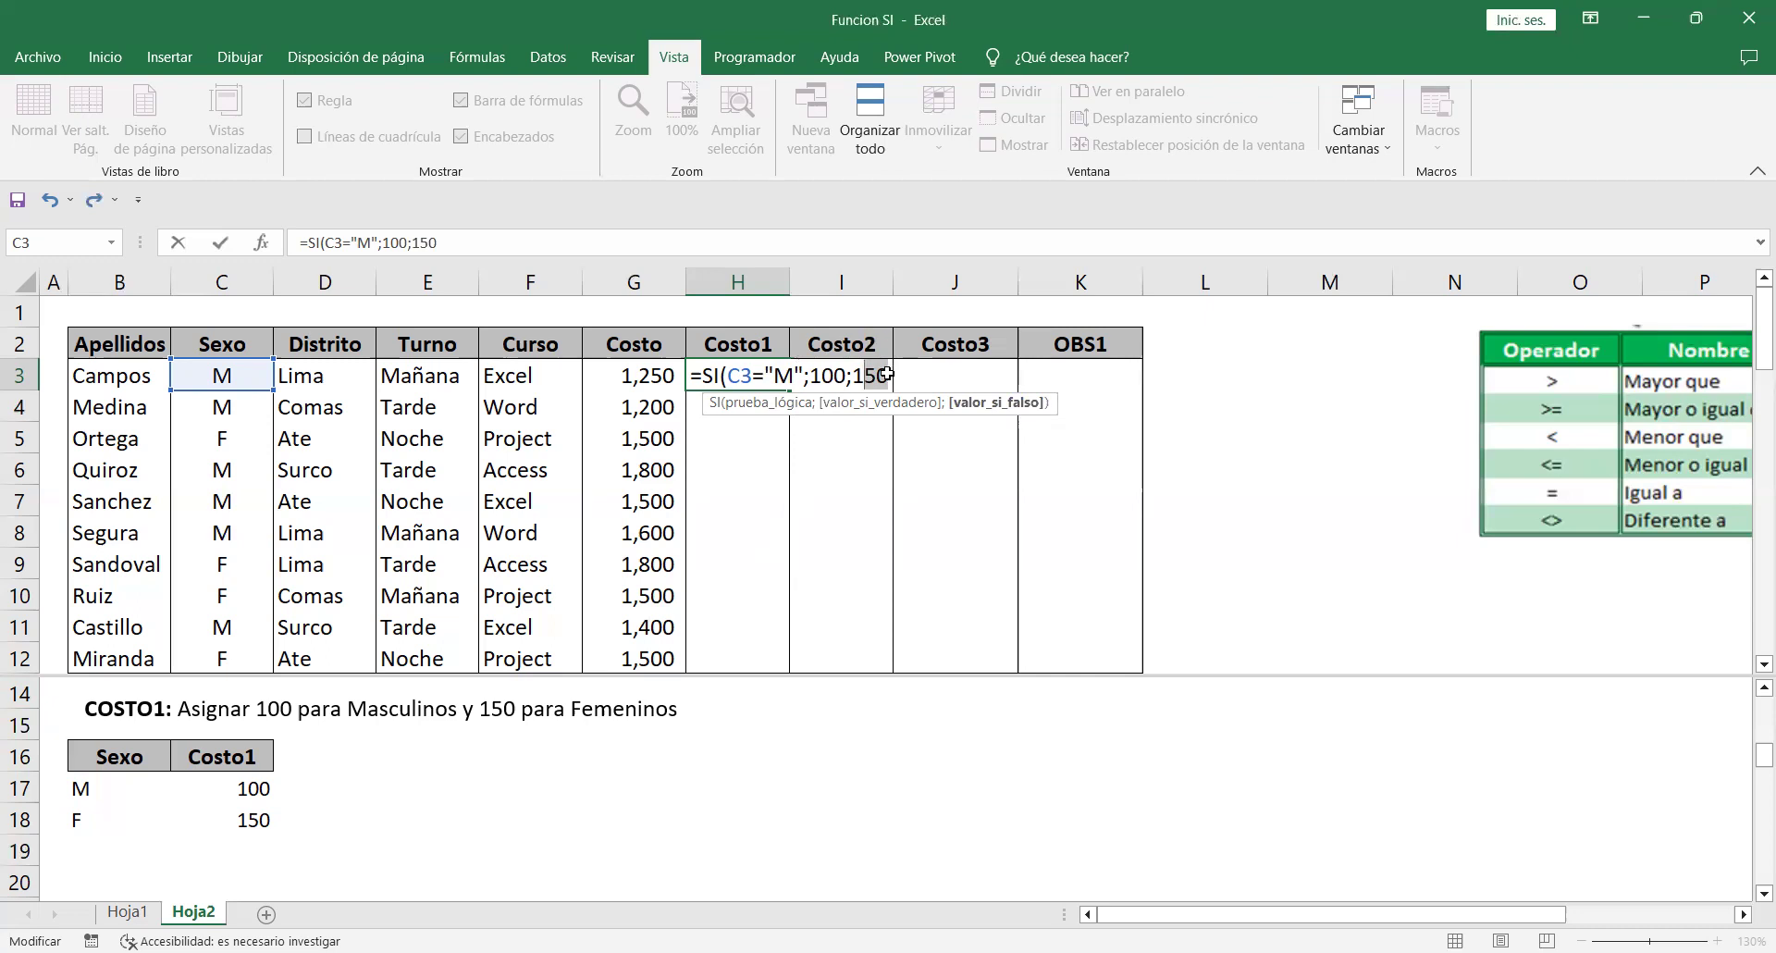
key(Return)
Fill the H3 formula down the Costo1 column to H12.
click(756, 370)
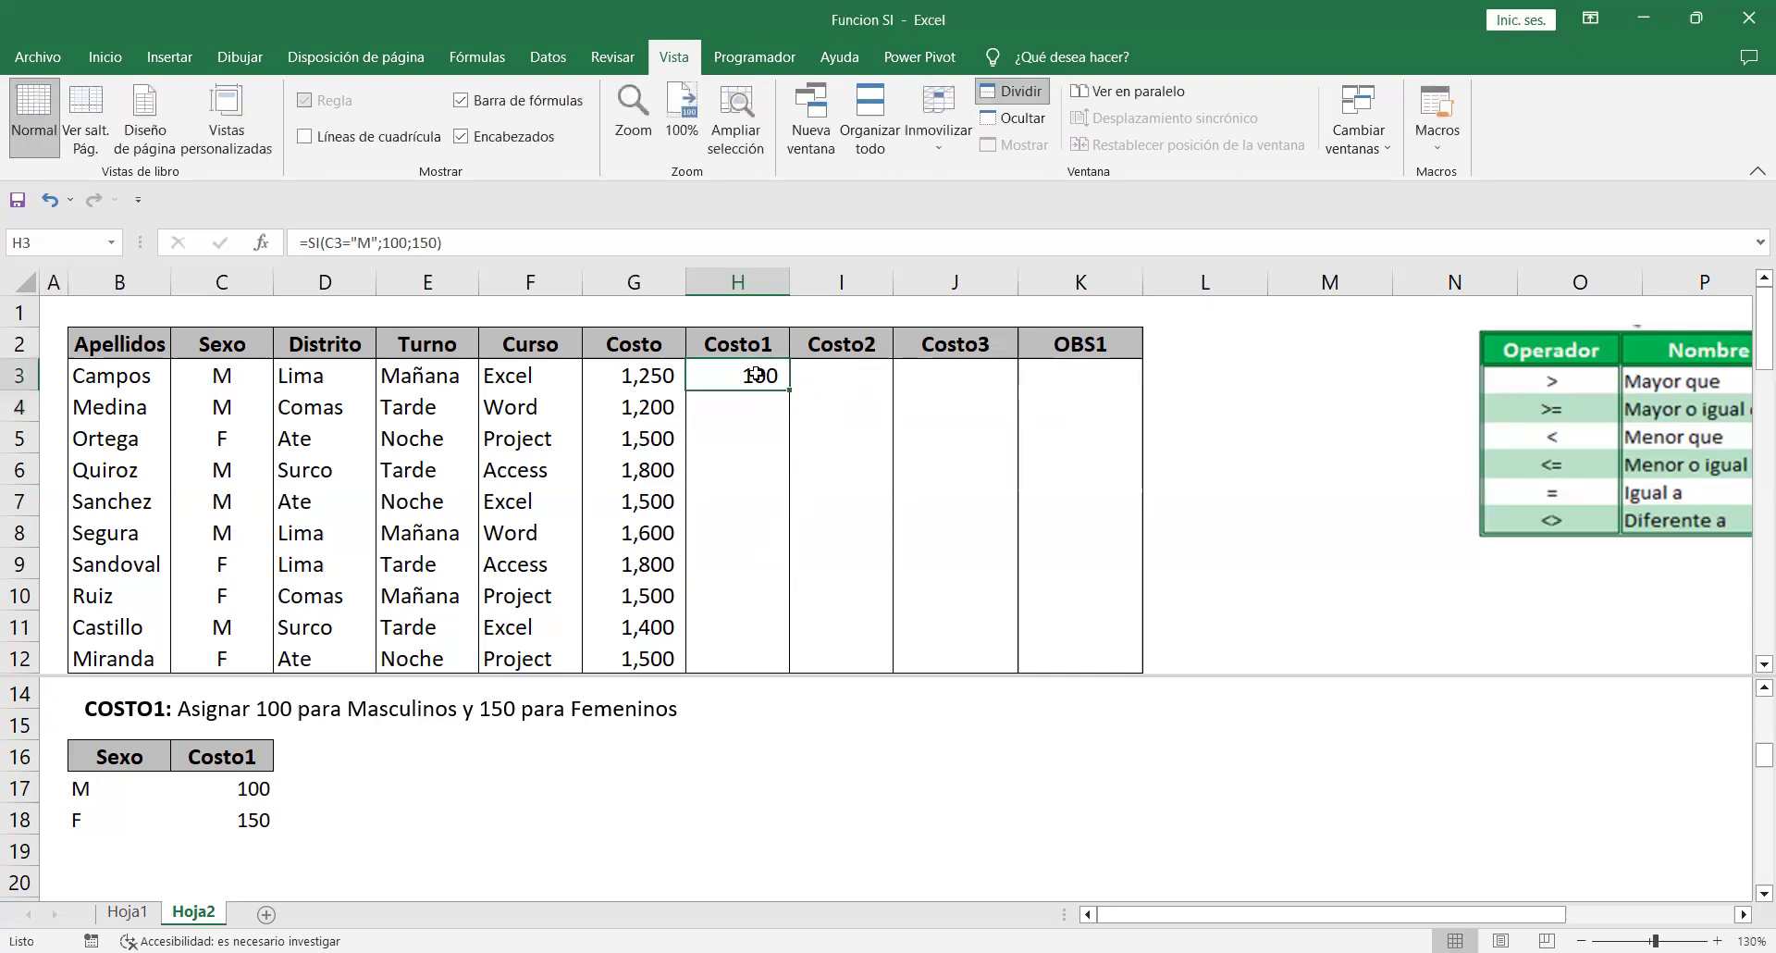
double_click(786, 386)
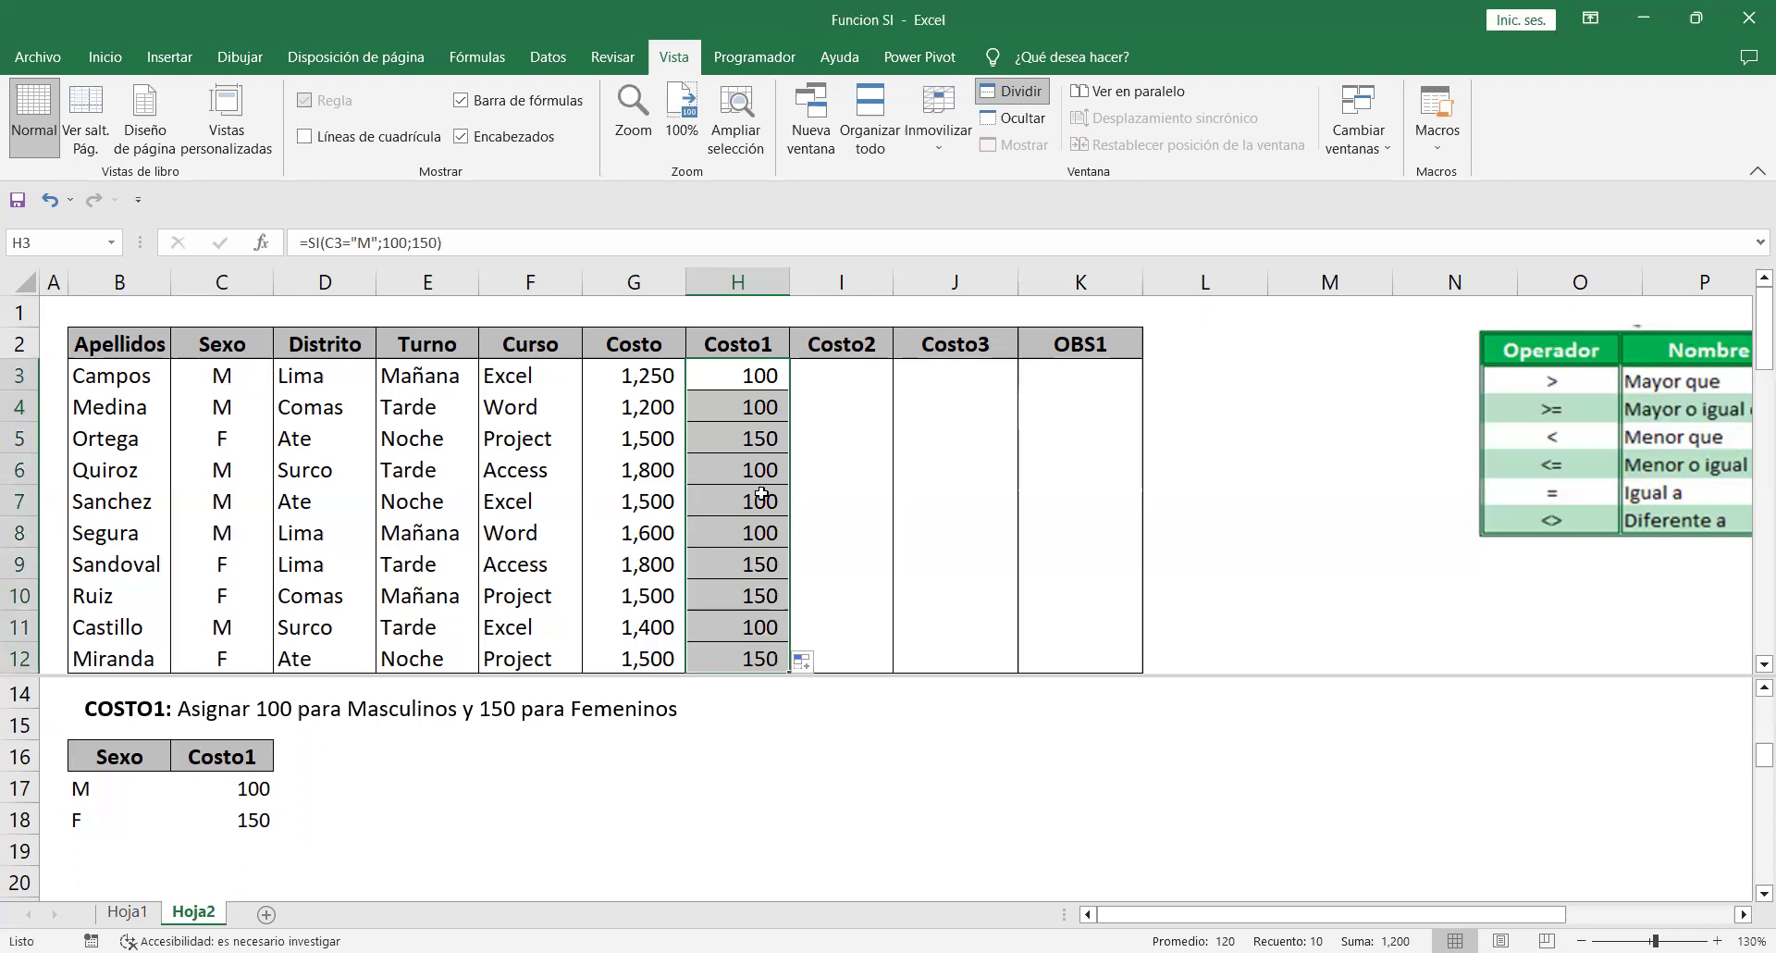
Examine the logical test and return values of the copied SI formulas in H5 and H8.
click(745, 442)
double_click(745, 441)
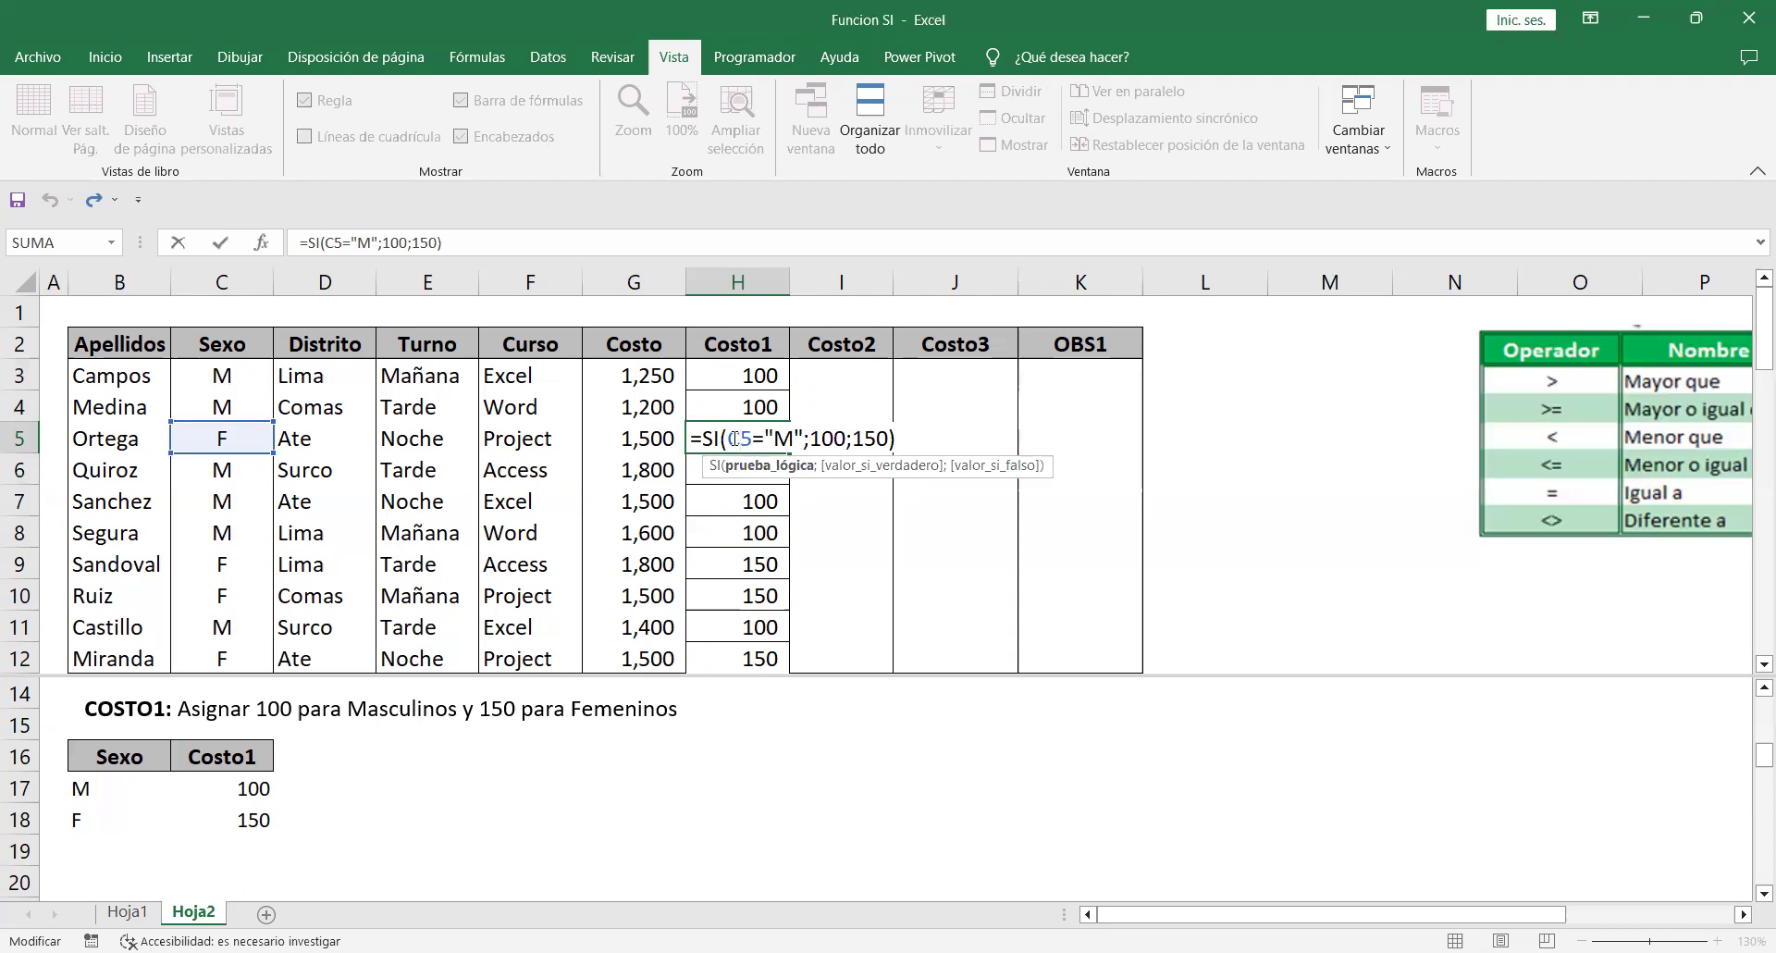
drag(734, 438, 803, 438)
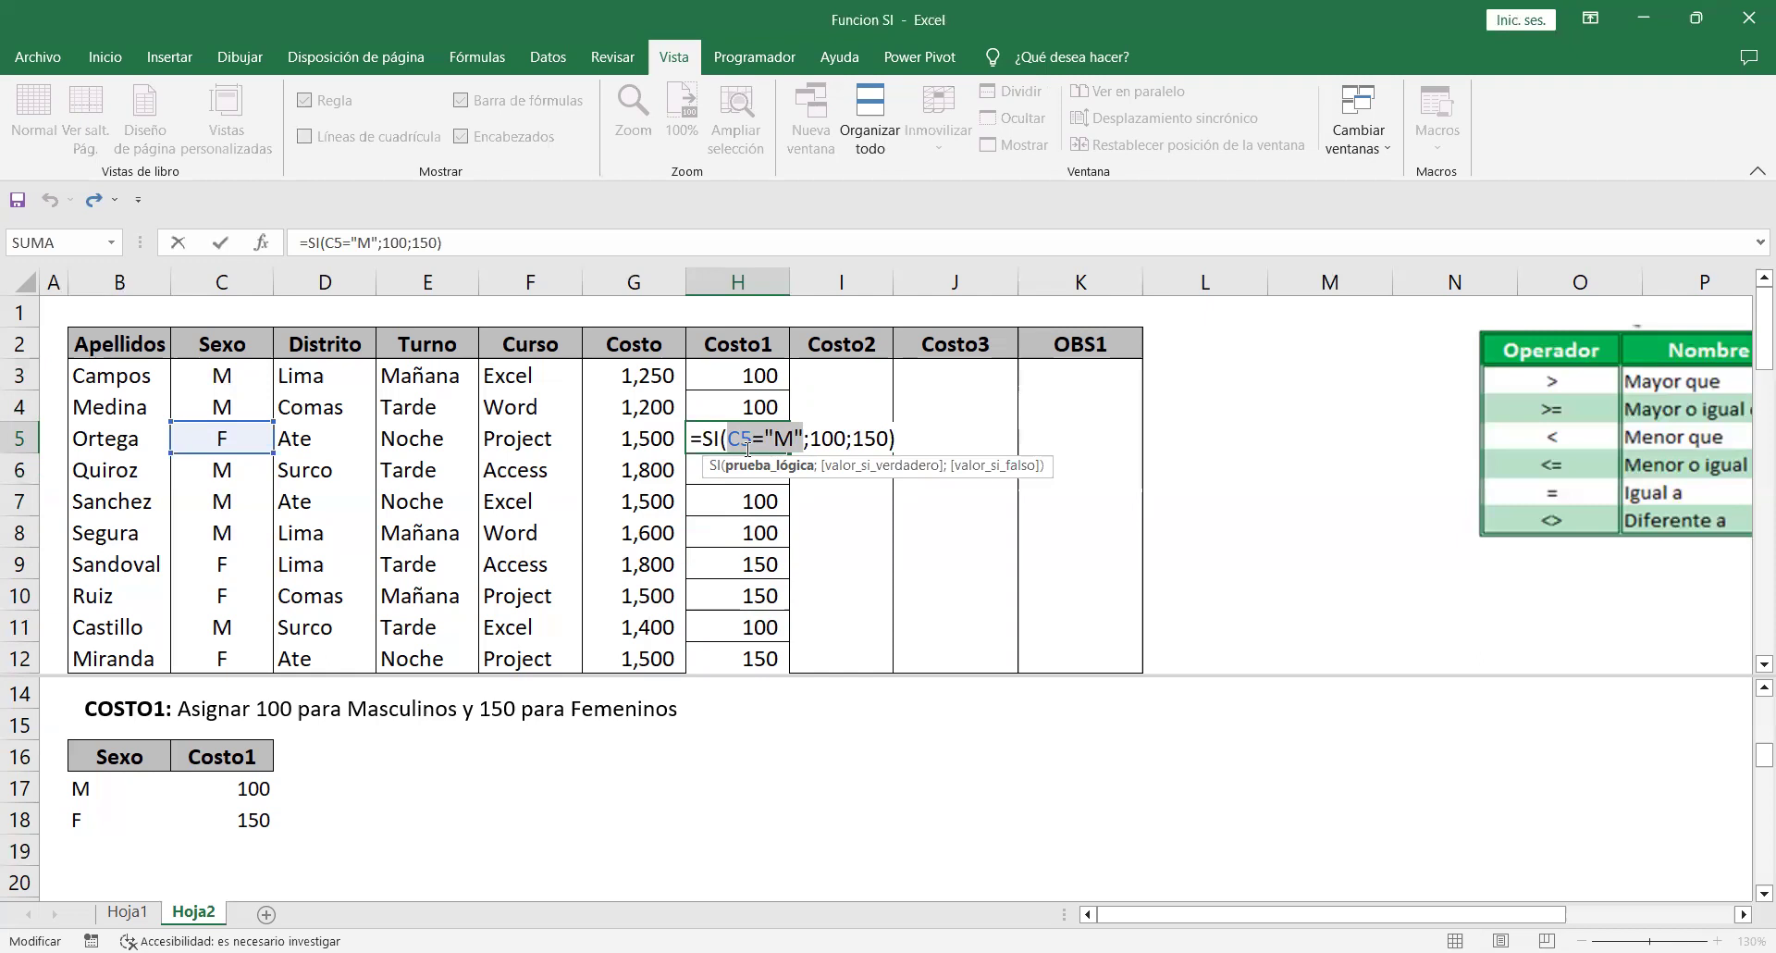
click(871, 441)
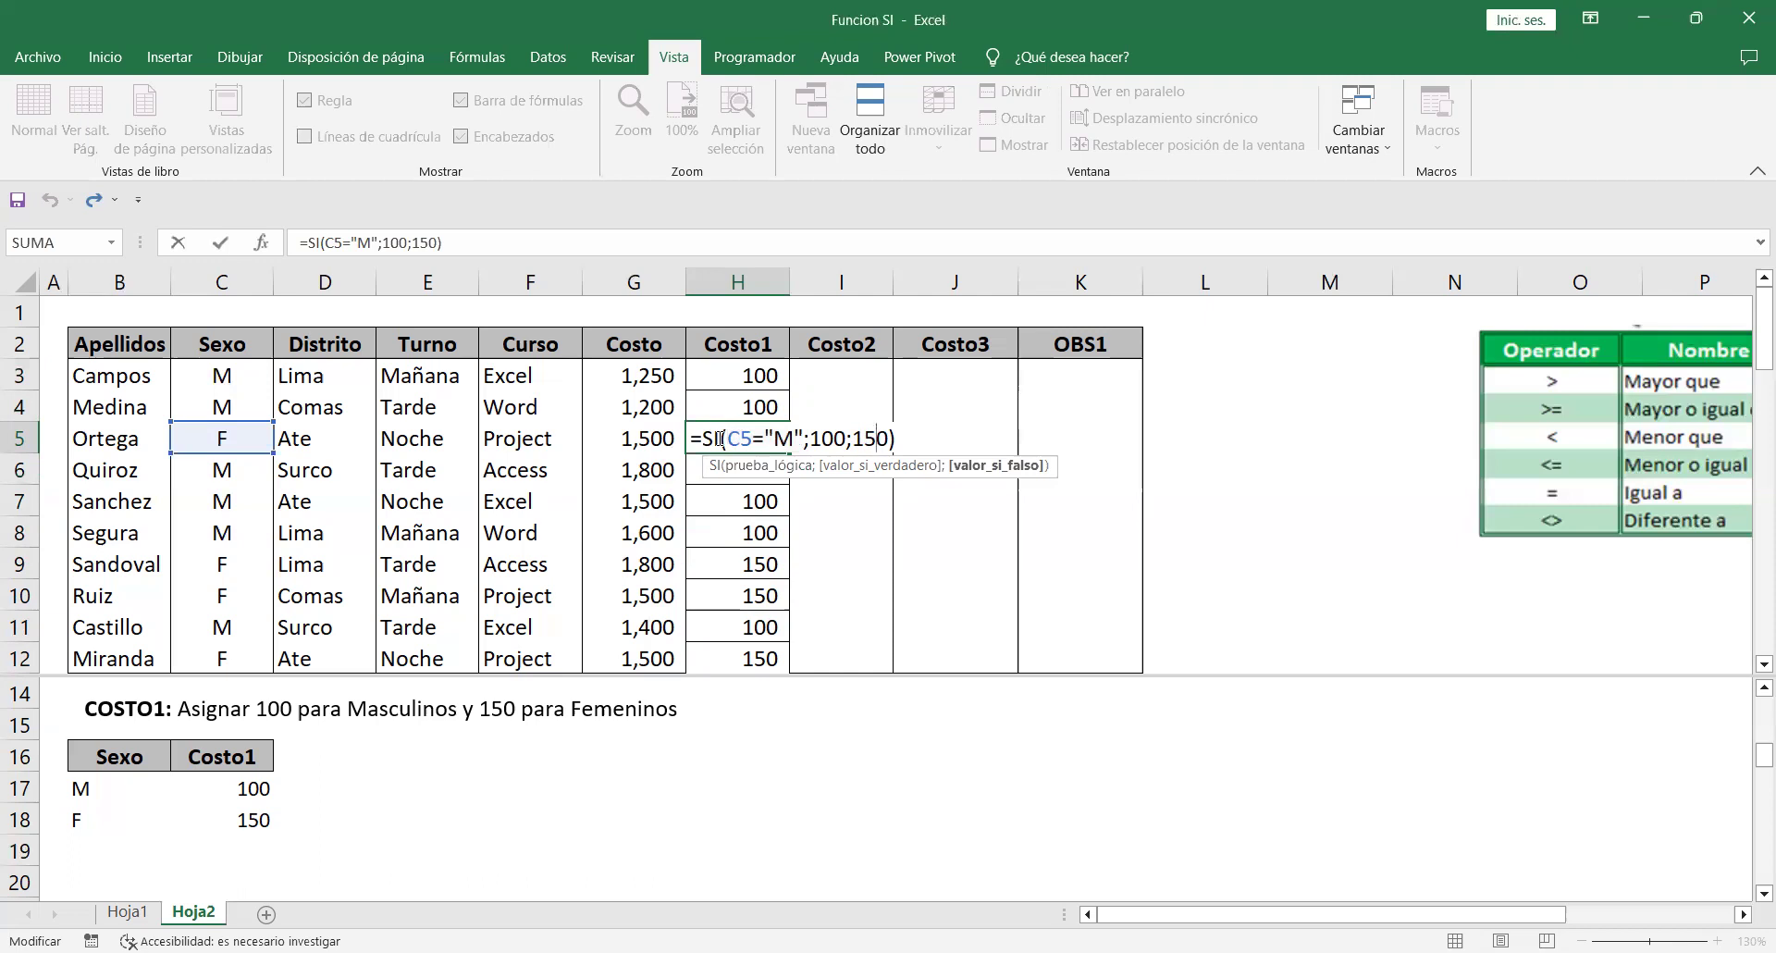
key(Return)
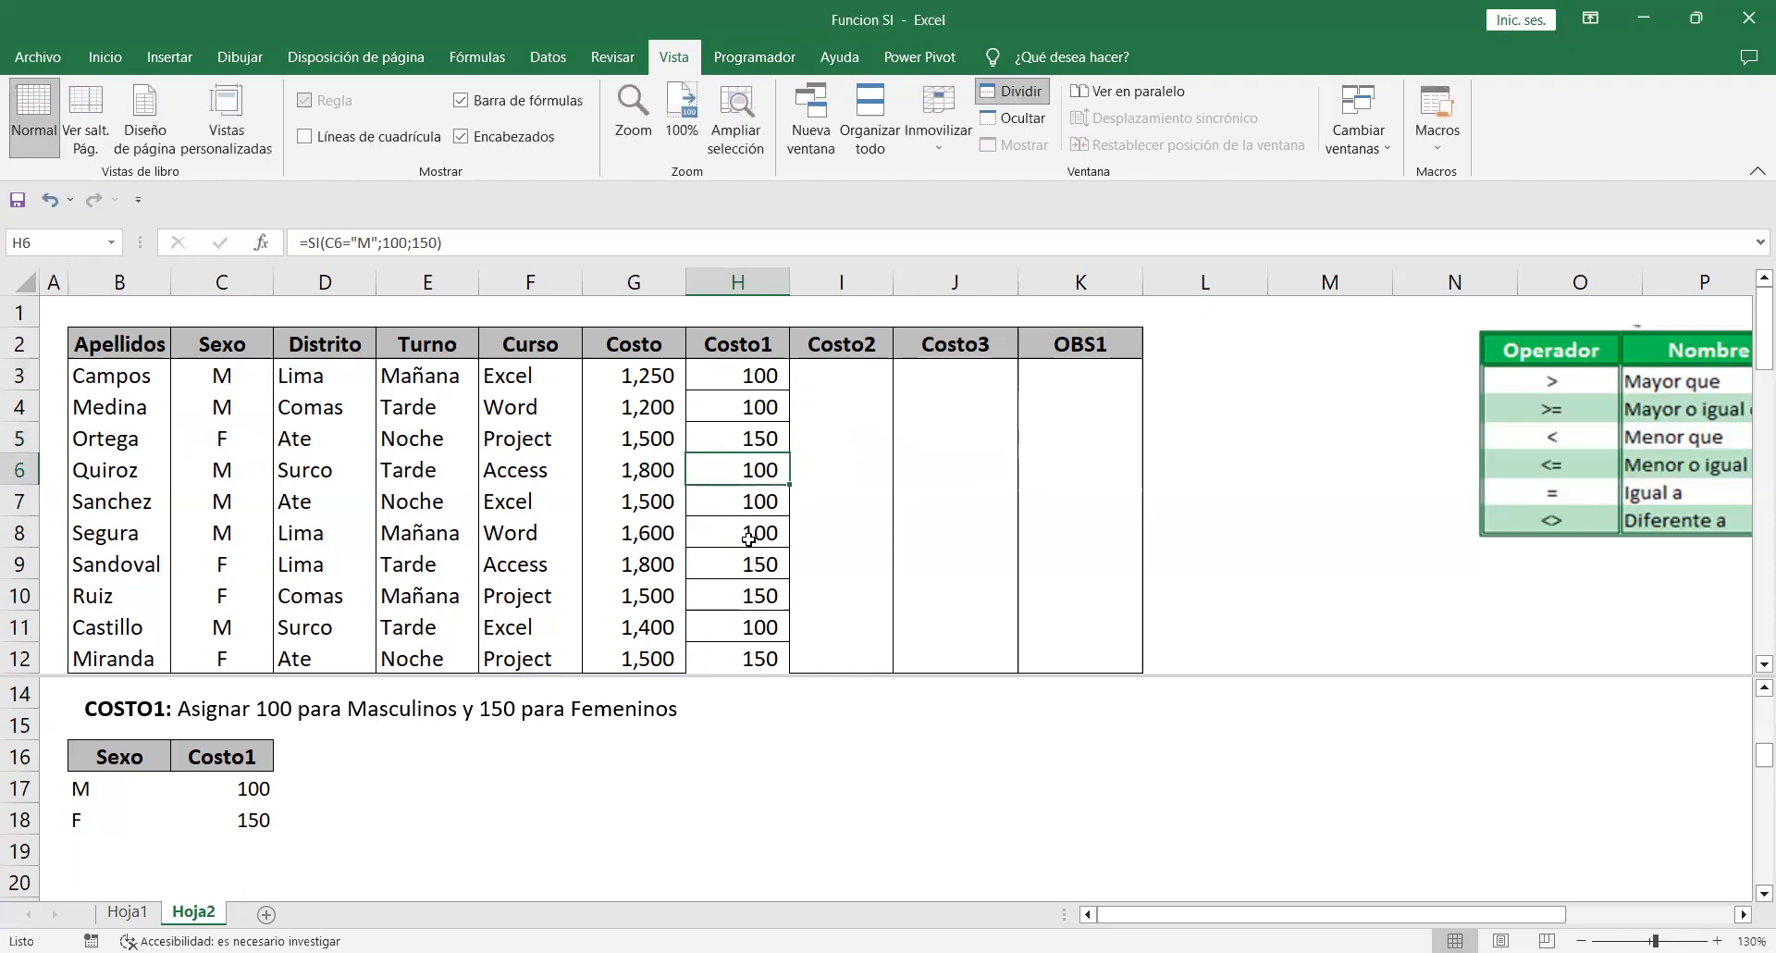
double_click(751, 535)
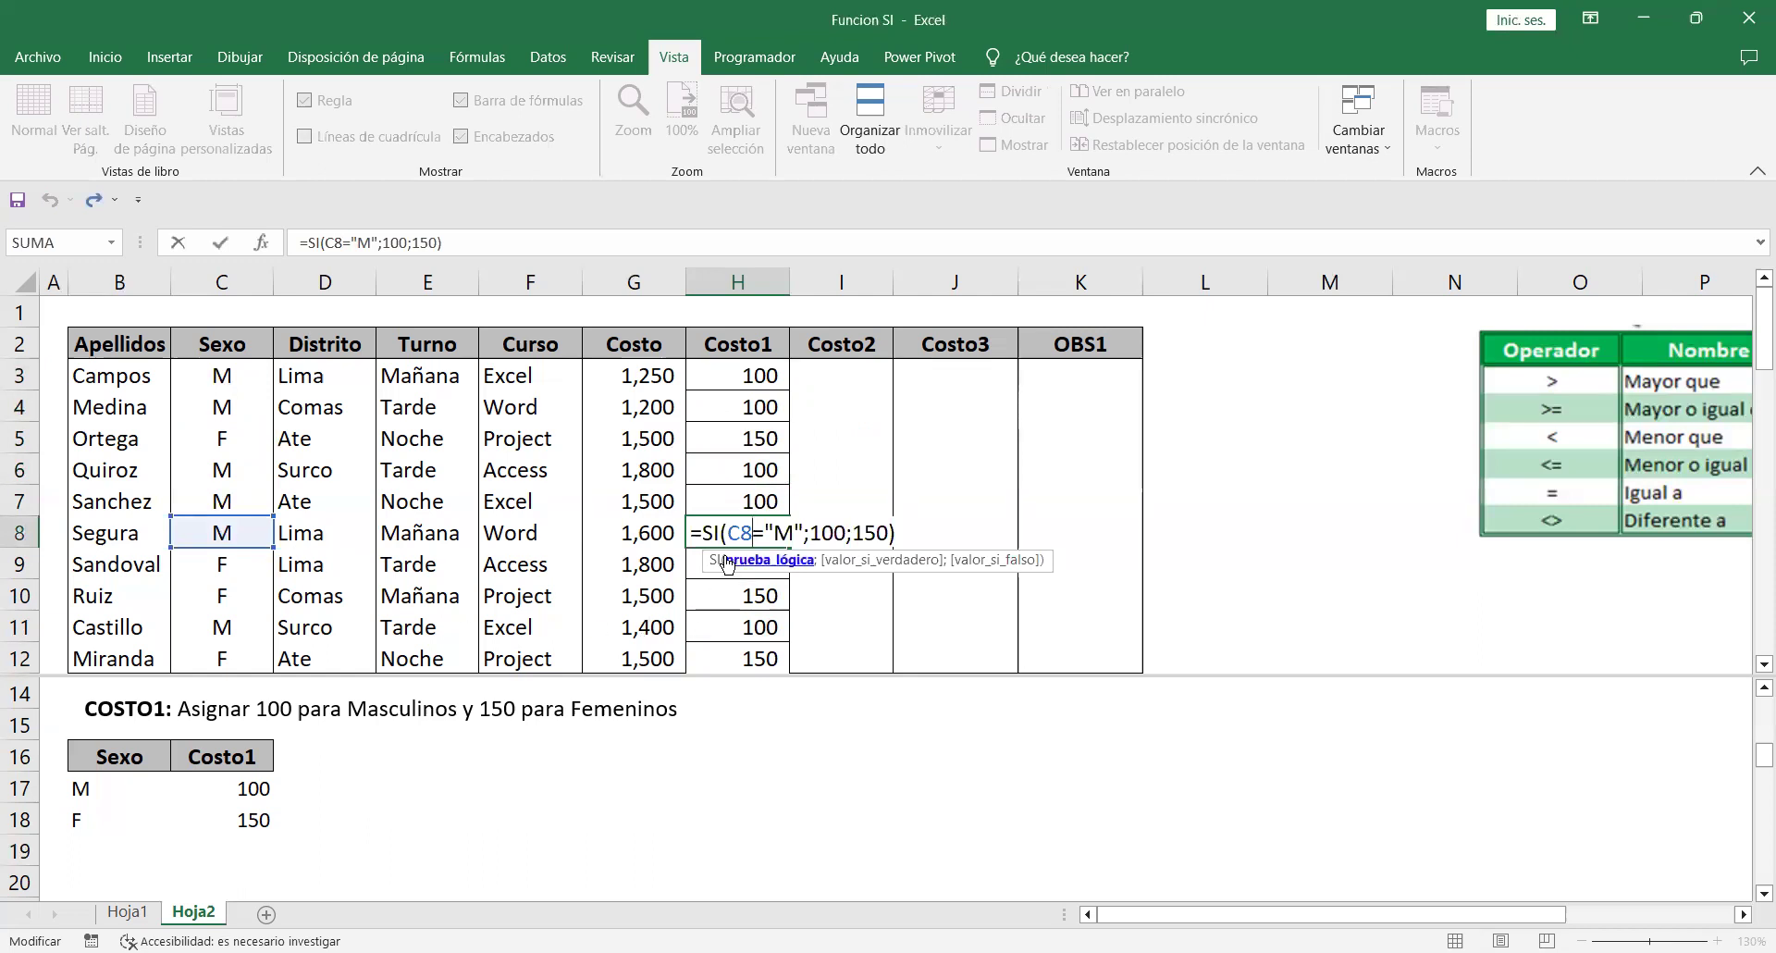
drag(728, 535, 803, 534)
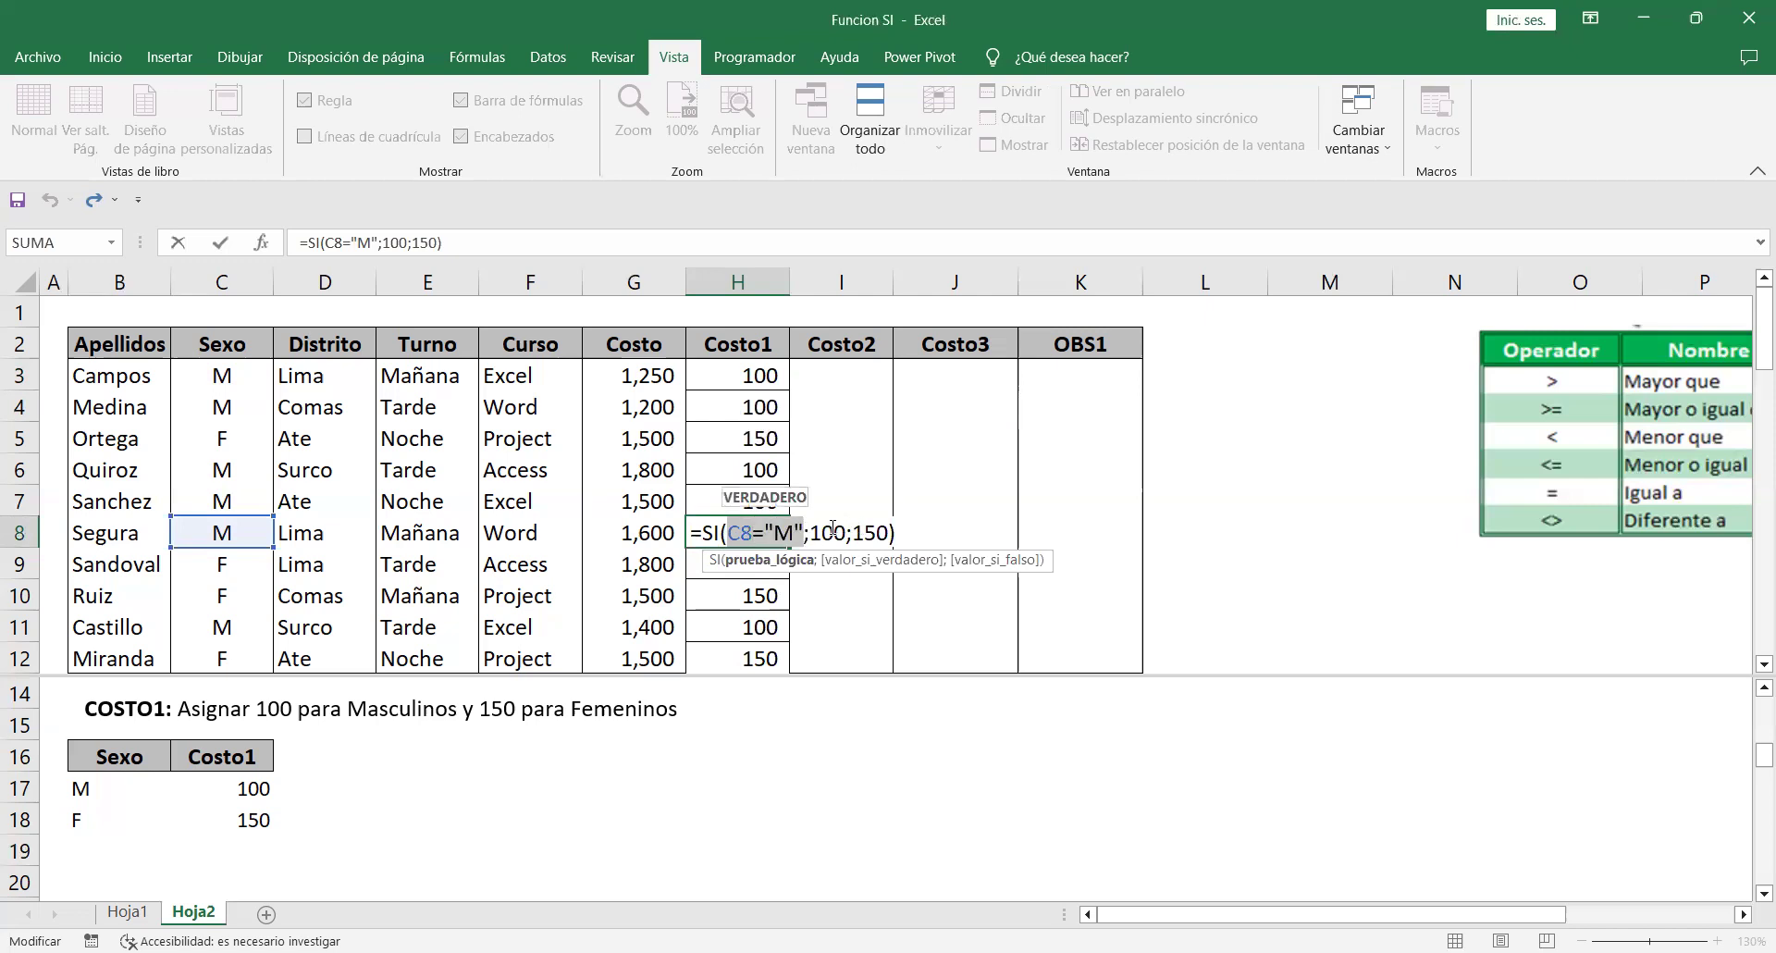
click(833, 532)
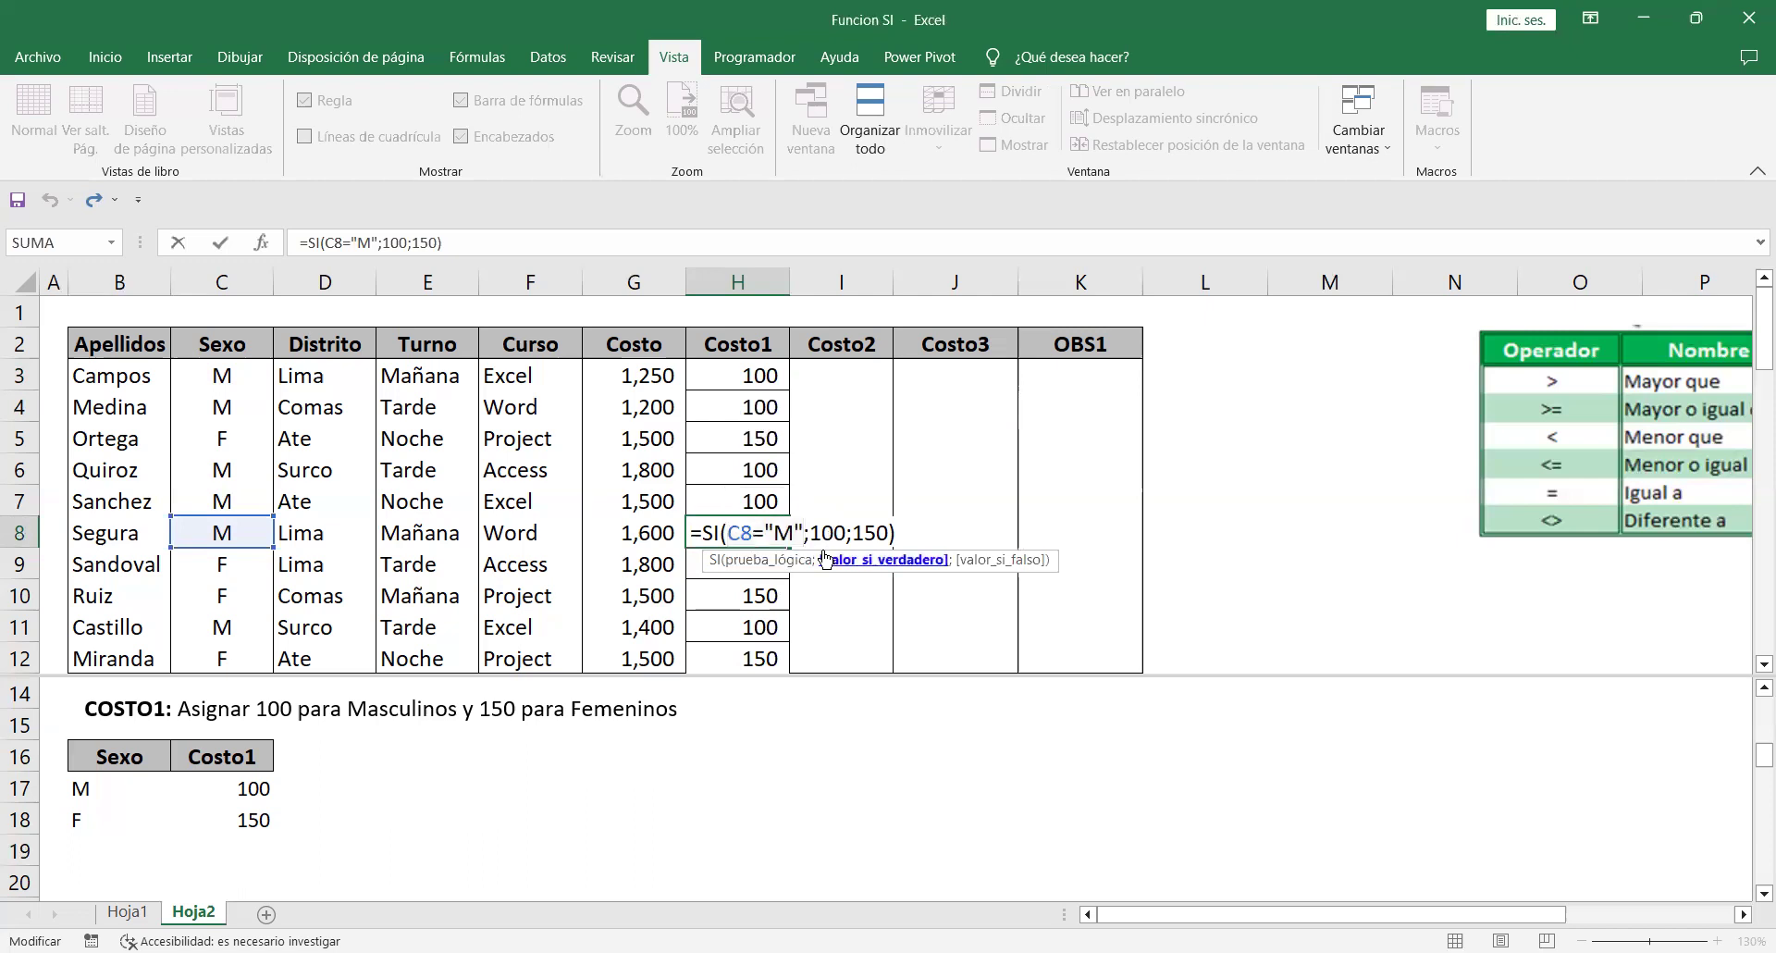
key(Return)
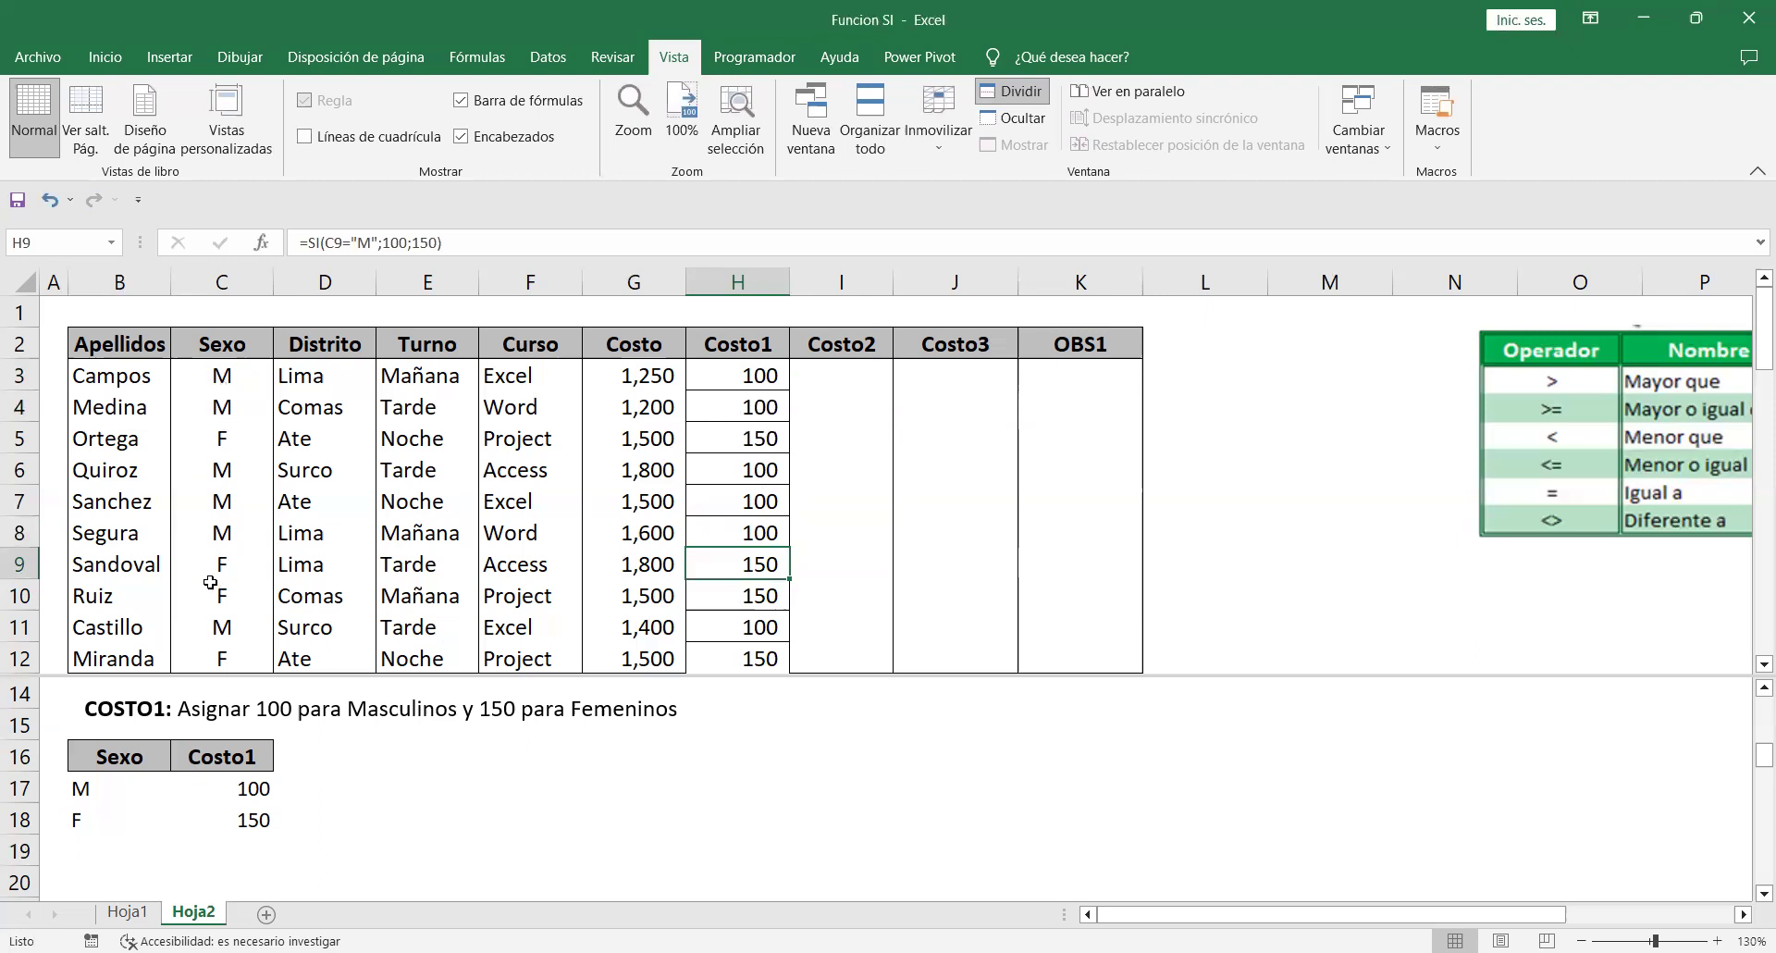
Replace the Sexo value in C4 with H to test the formula with an invalid code.
click(224, 408)
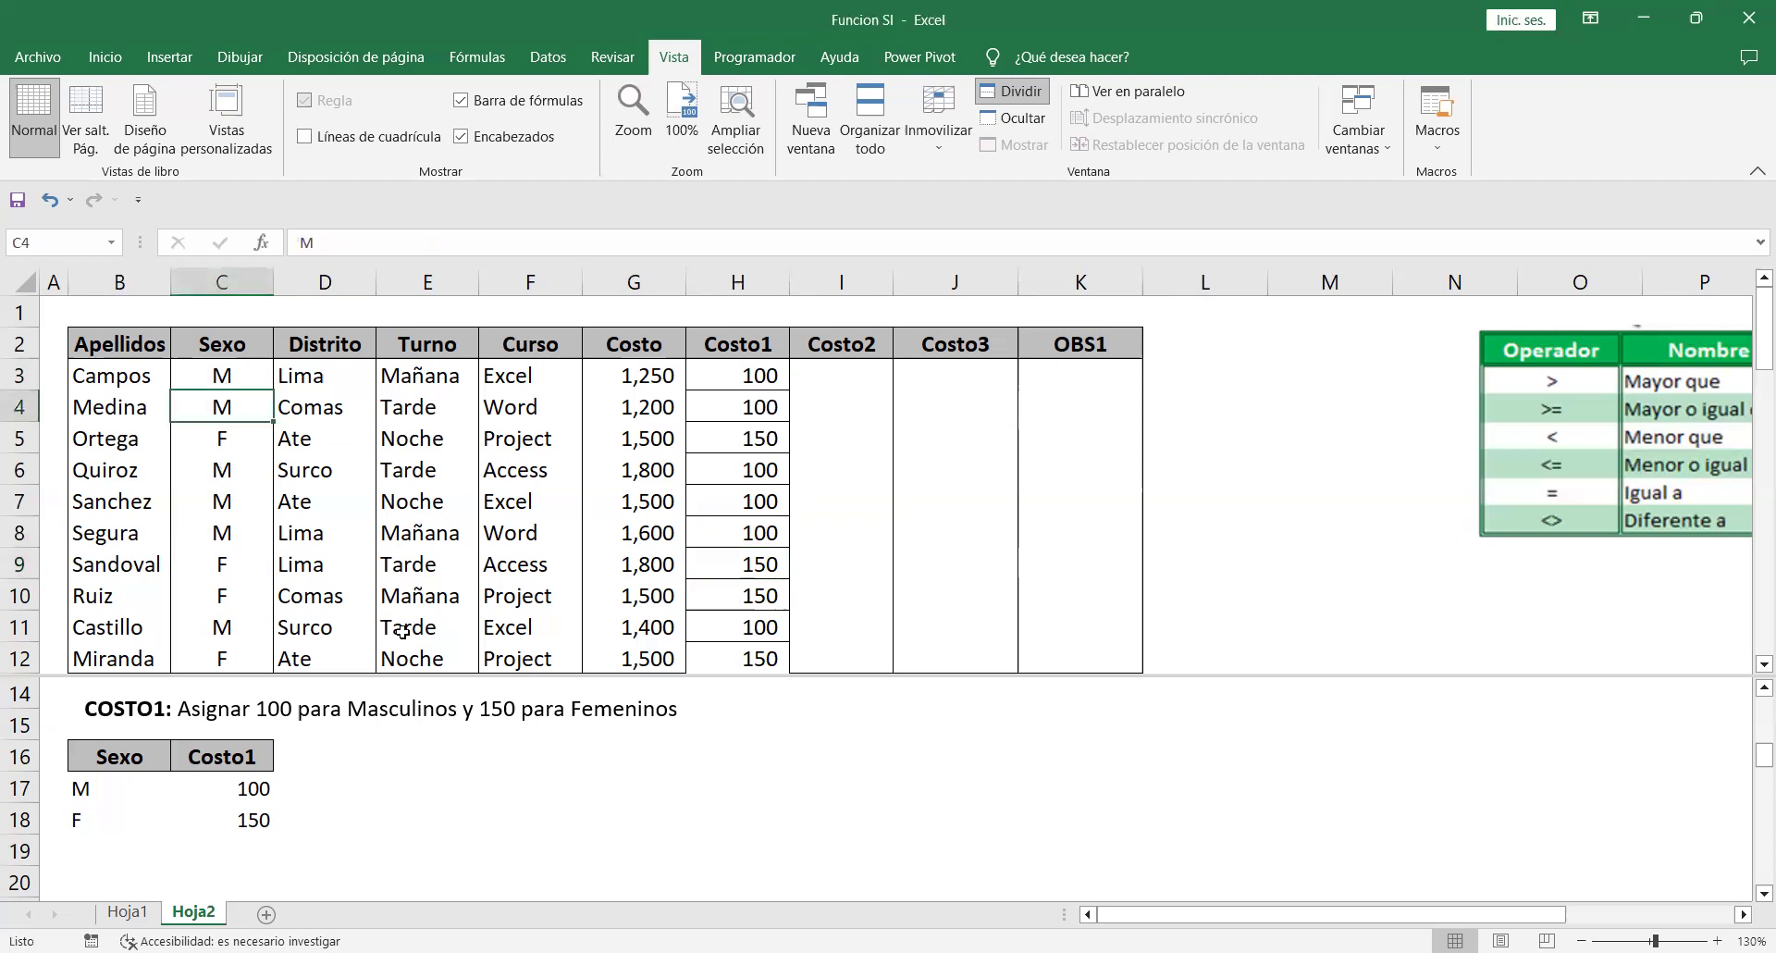
text(H)
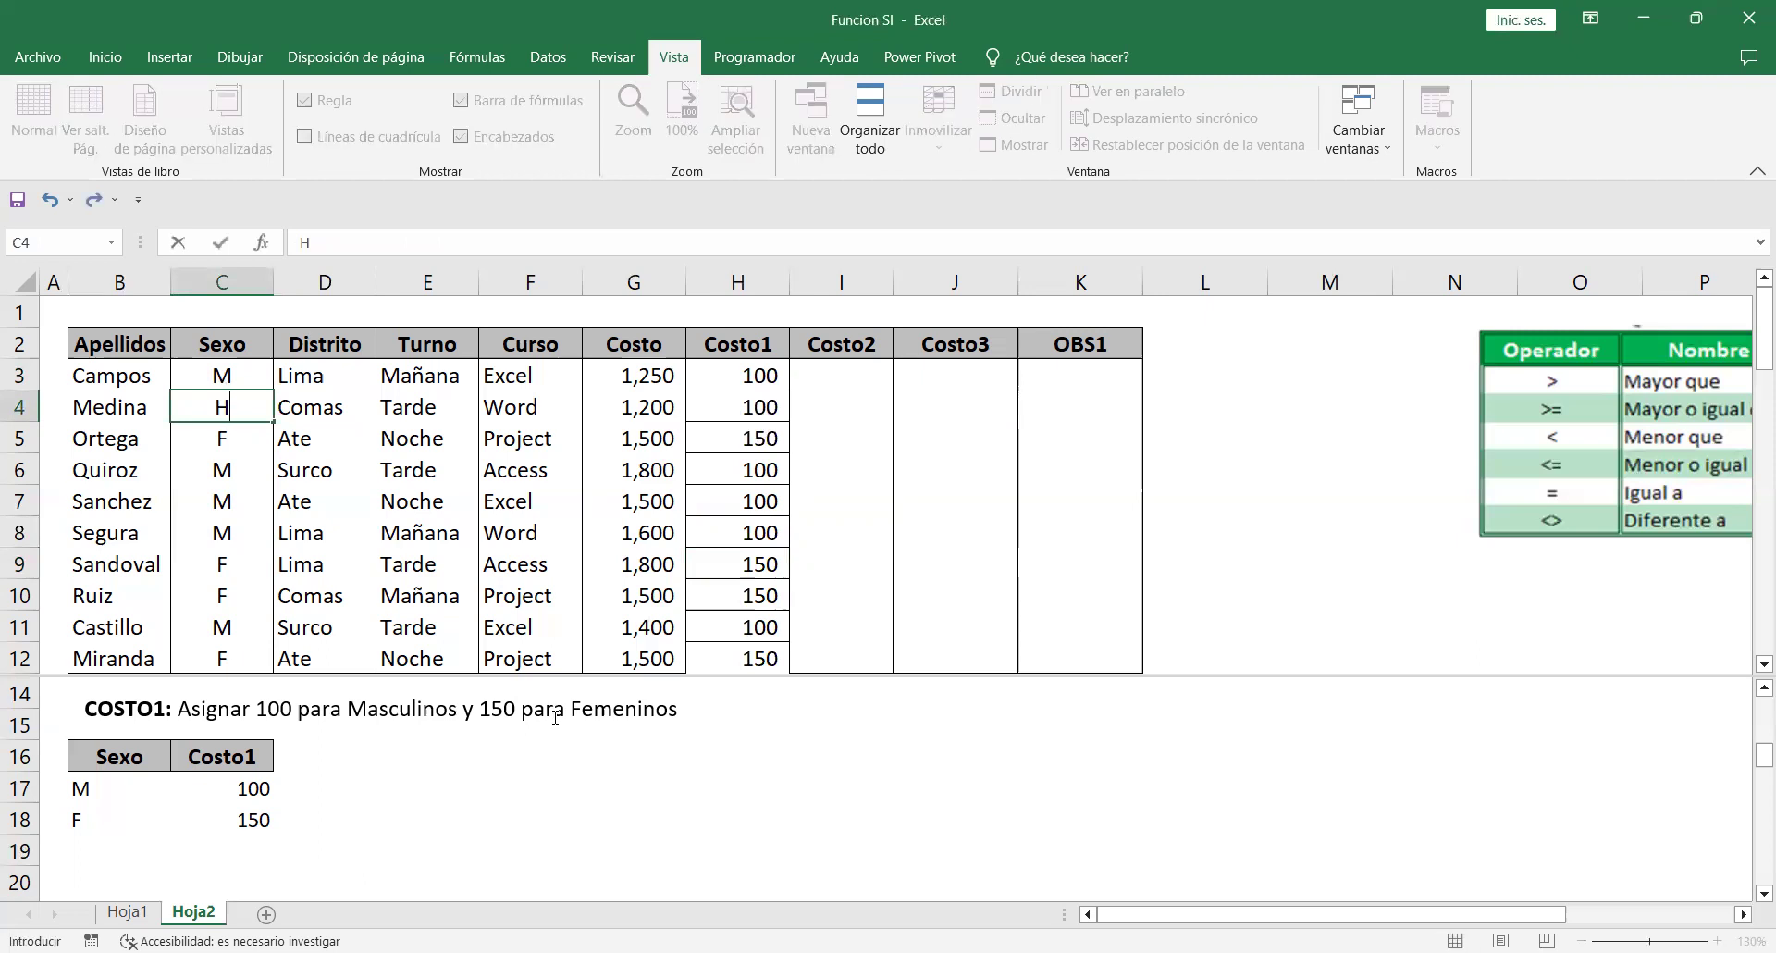
key(Return)
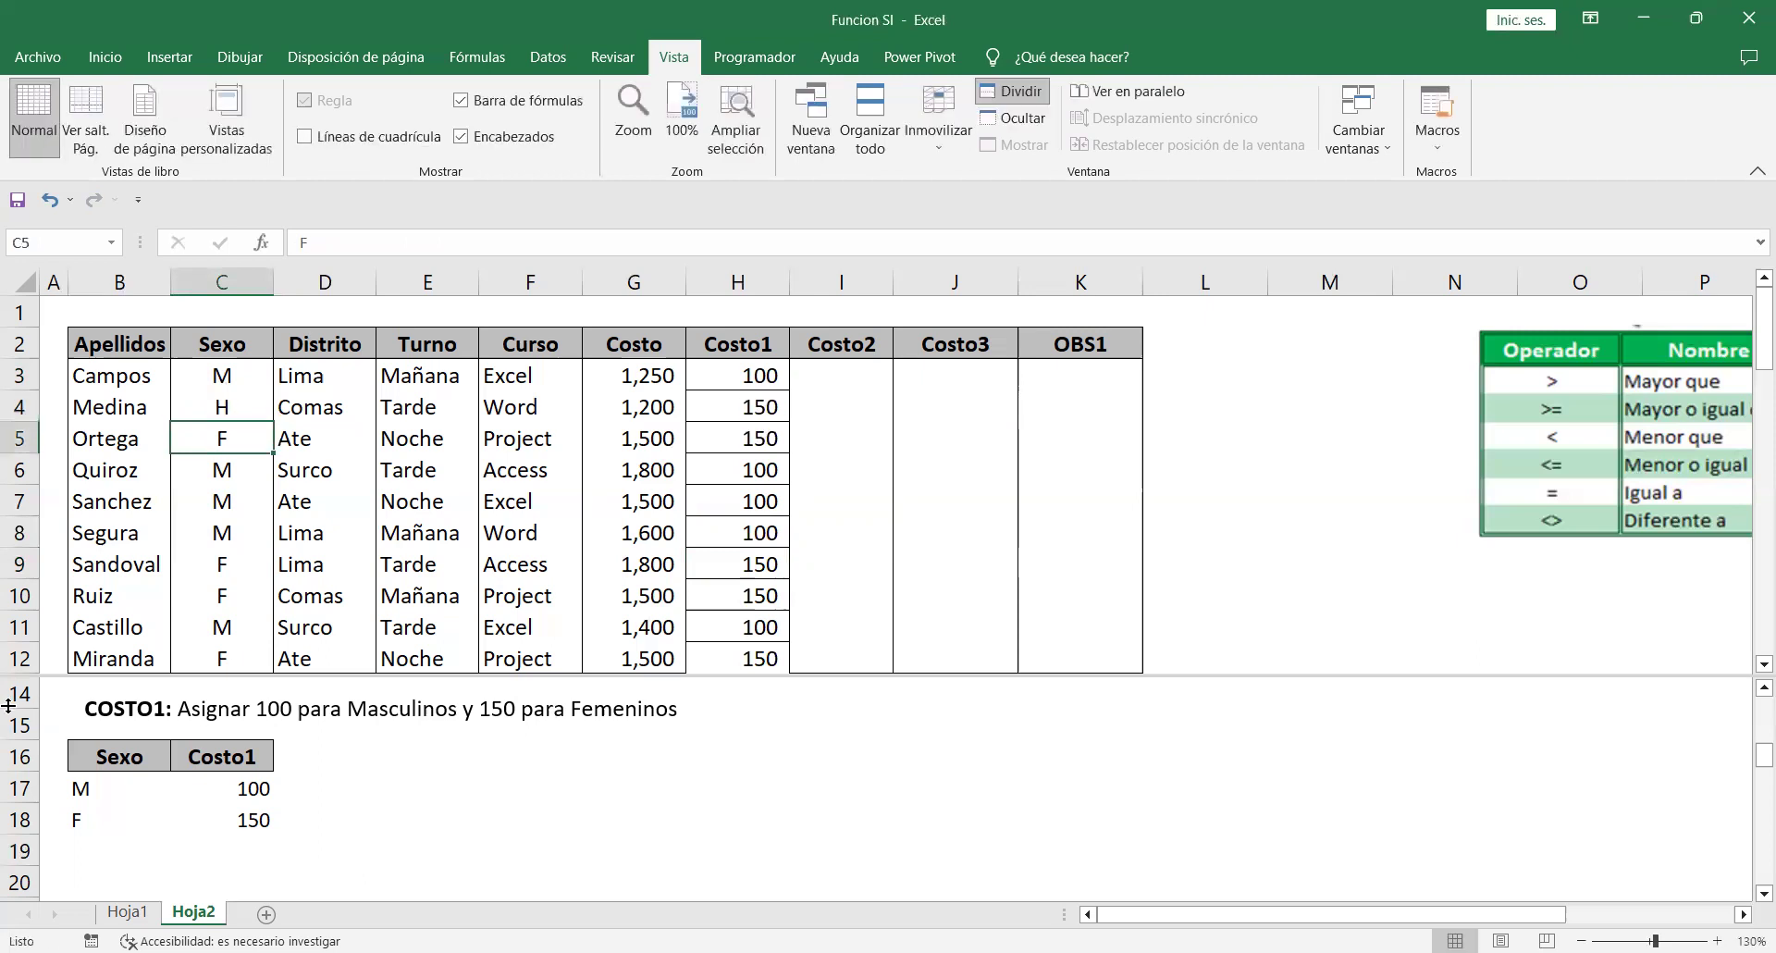
Undo the test entry in C4 and clear the Costo1 formulas from H3:H12.
click(218, 404)
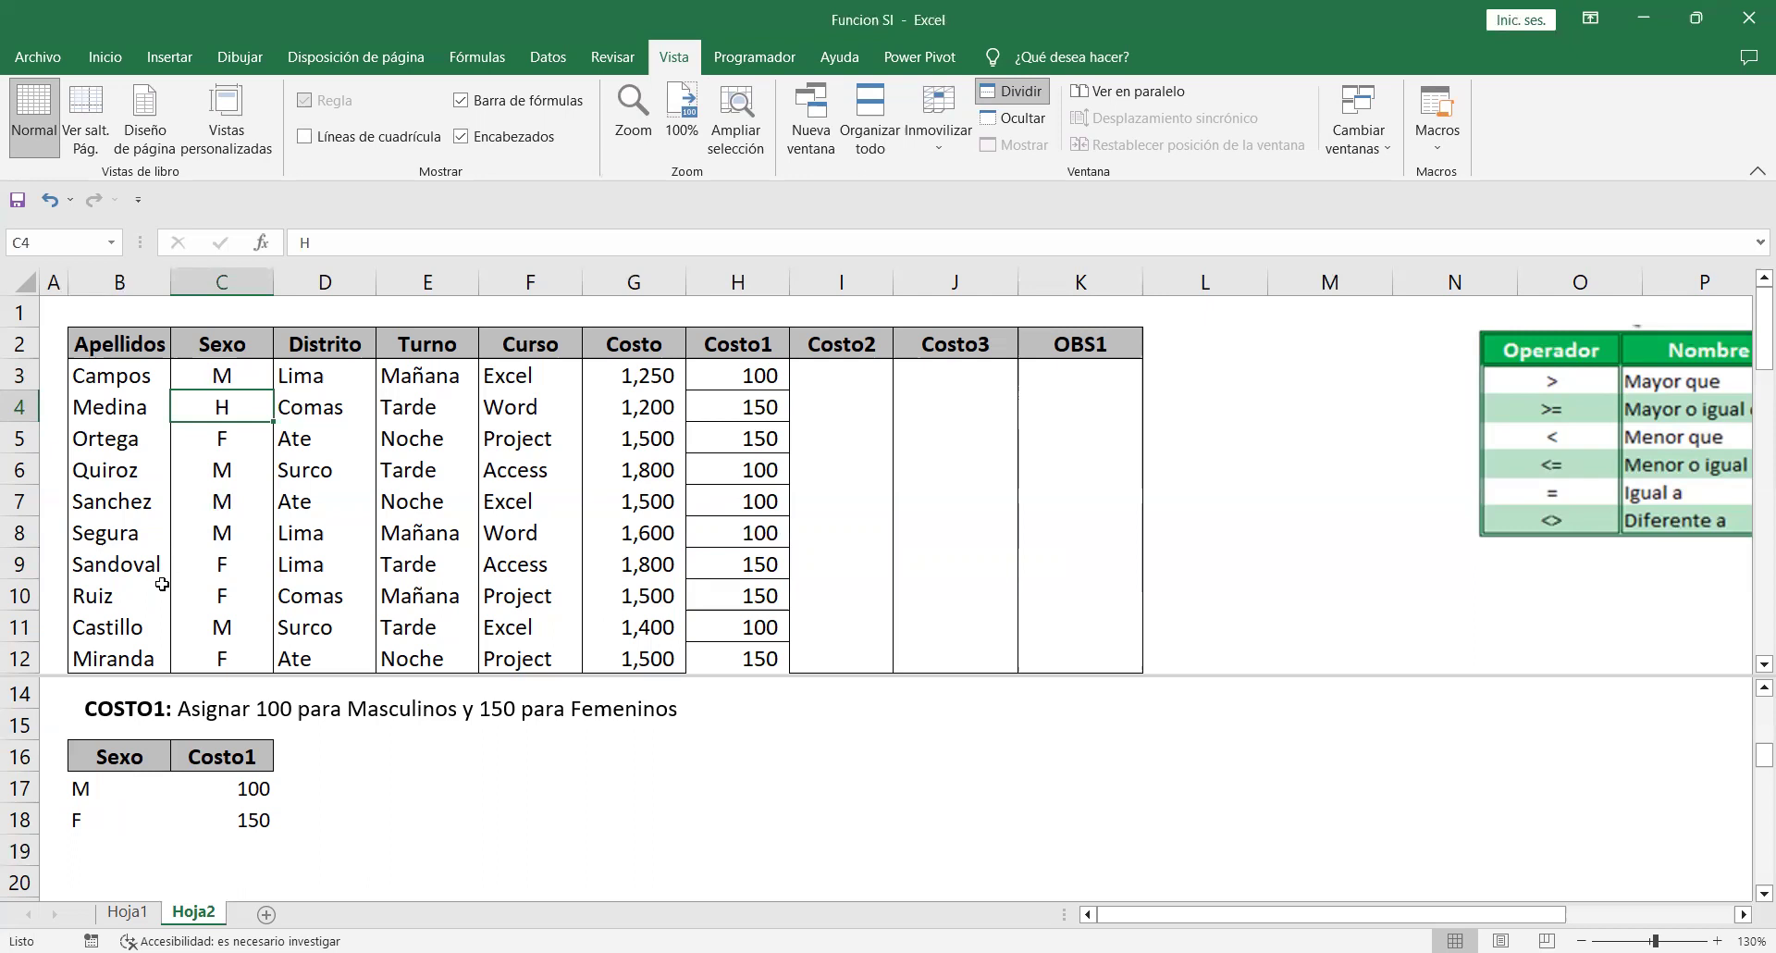
key(ctrl+z)
drag(759, 377, 750, 657)
key(Delete)
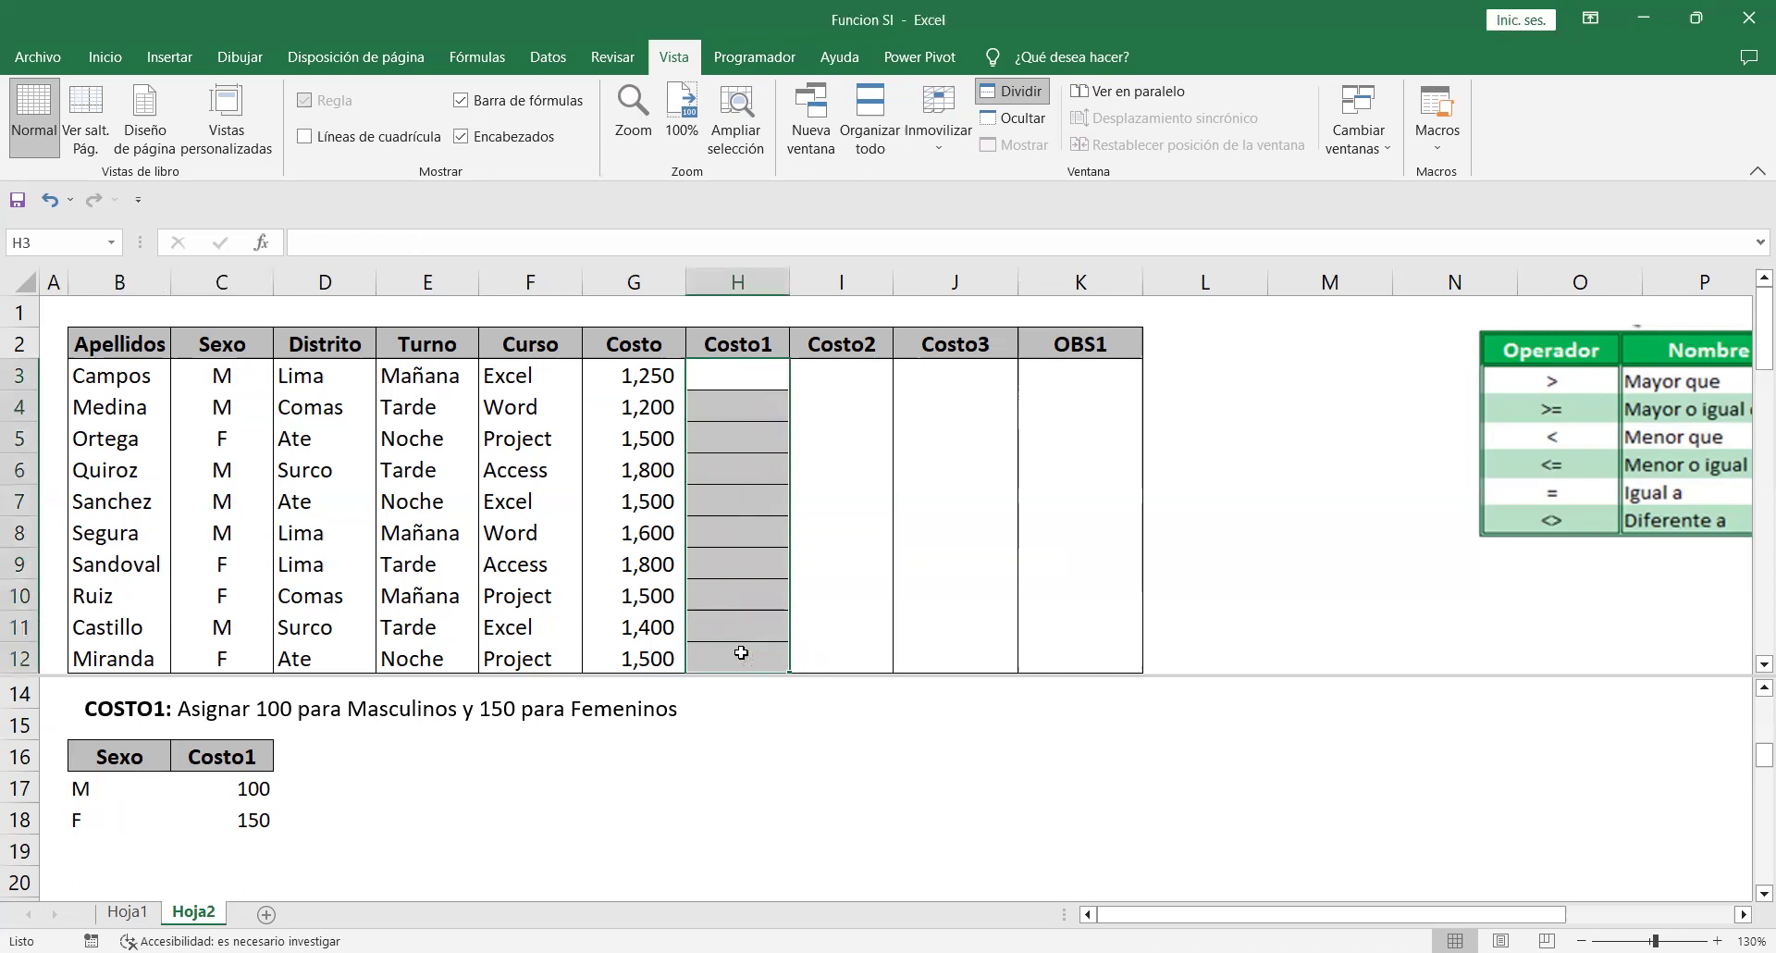
Start a new SI formula in H3 with the logical test C3="M".
click(737, 374)
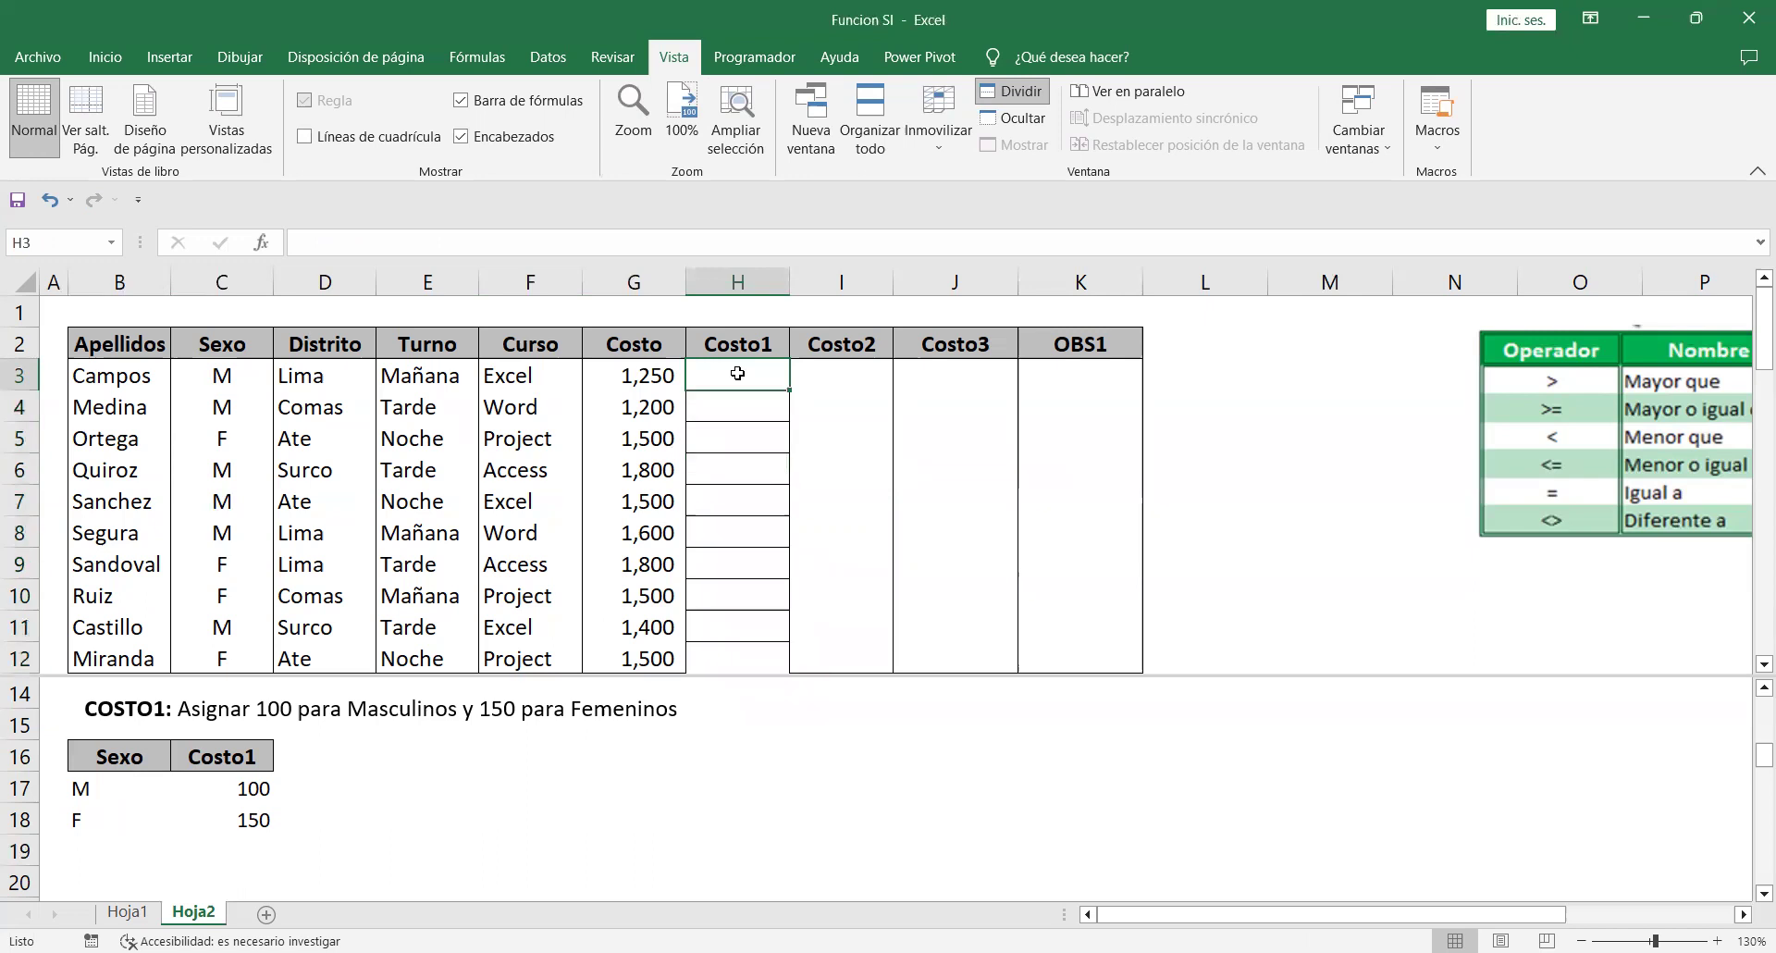
text(=)
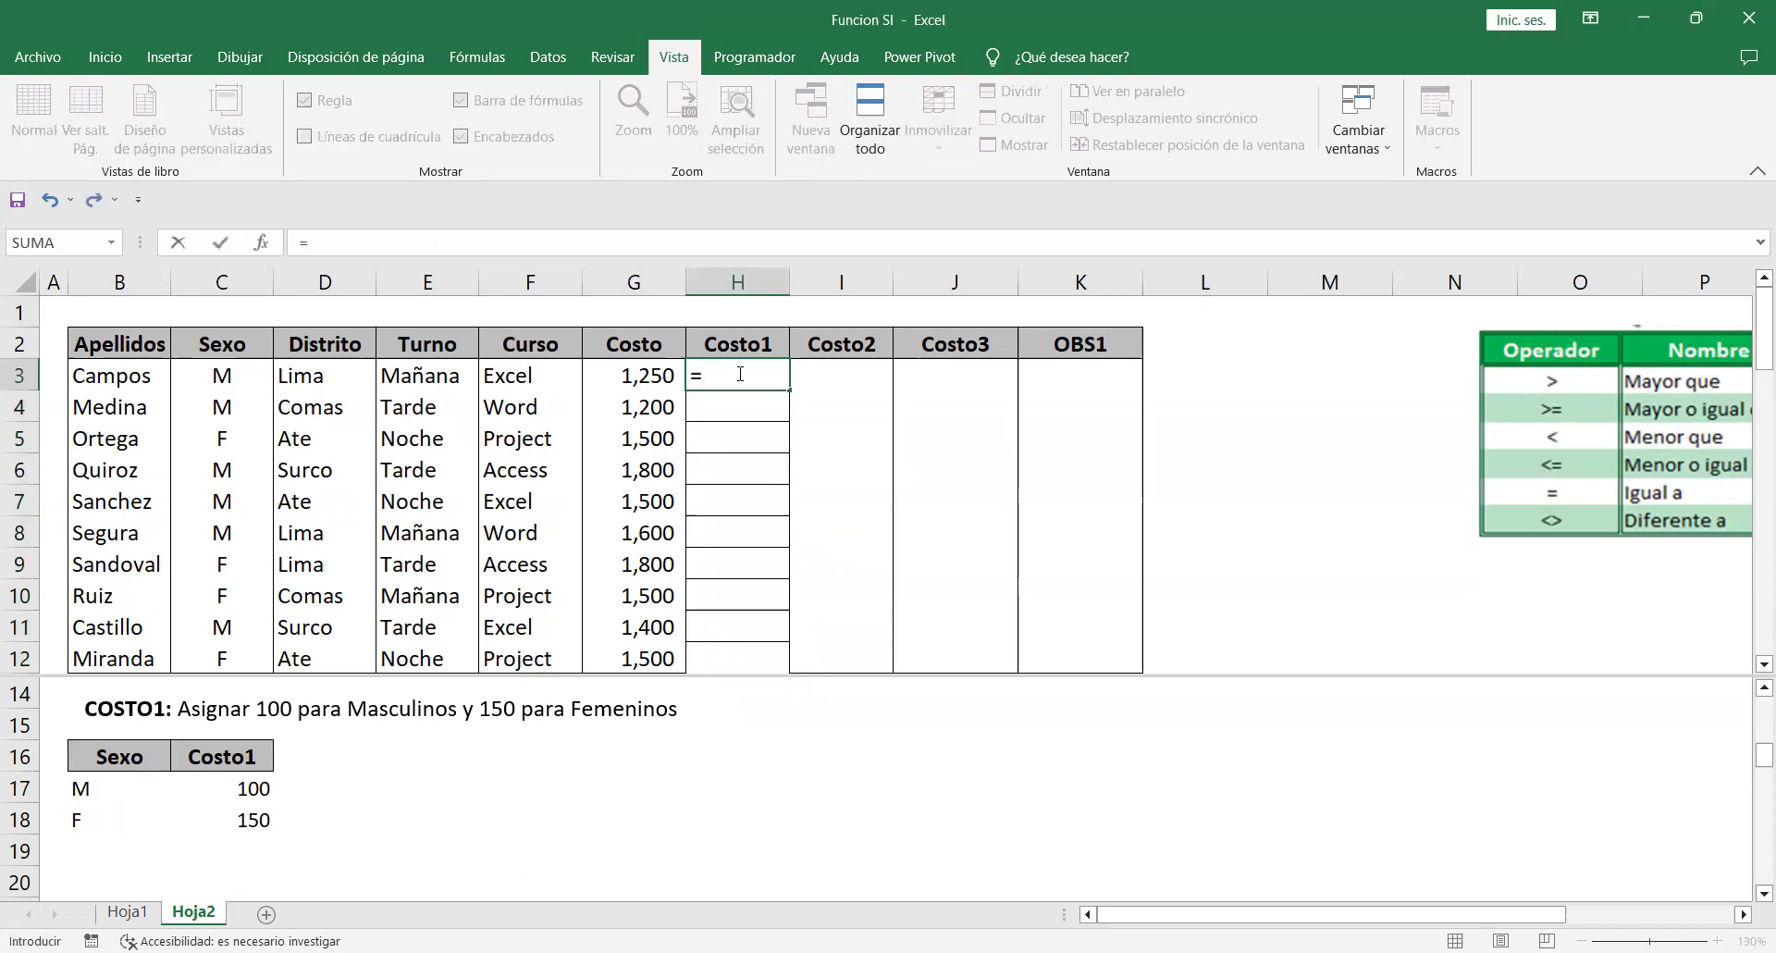
text(SI()
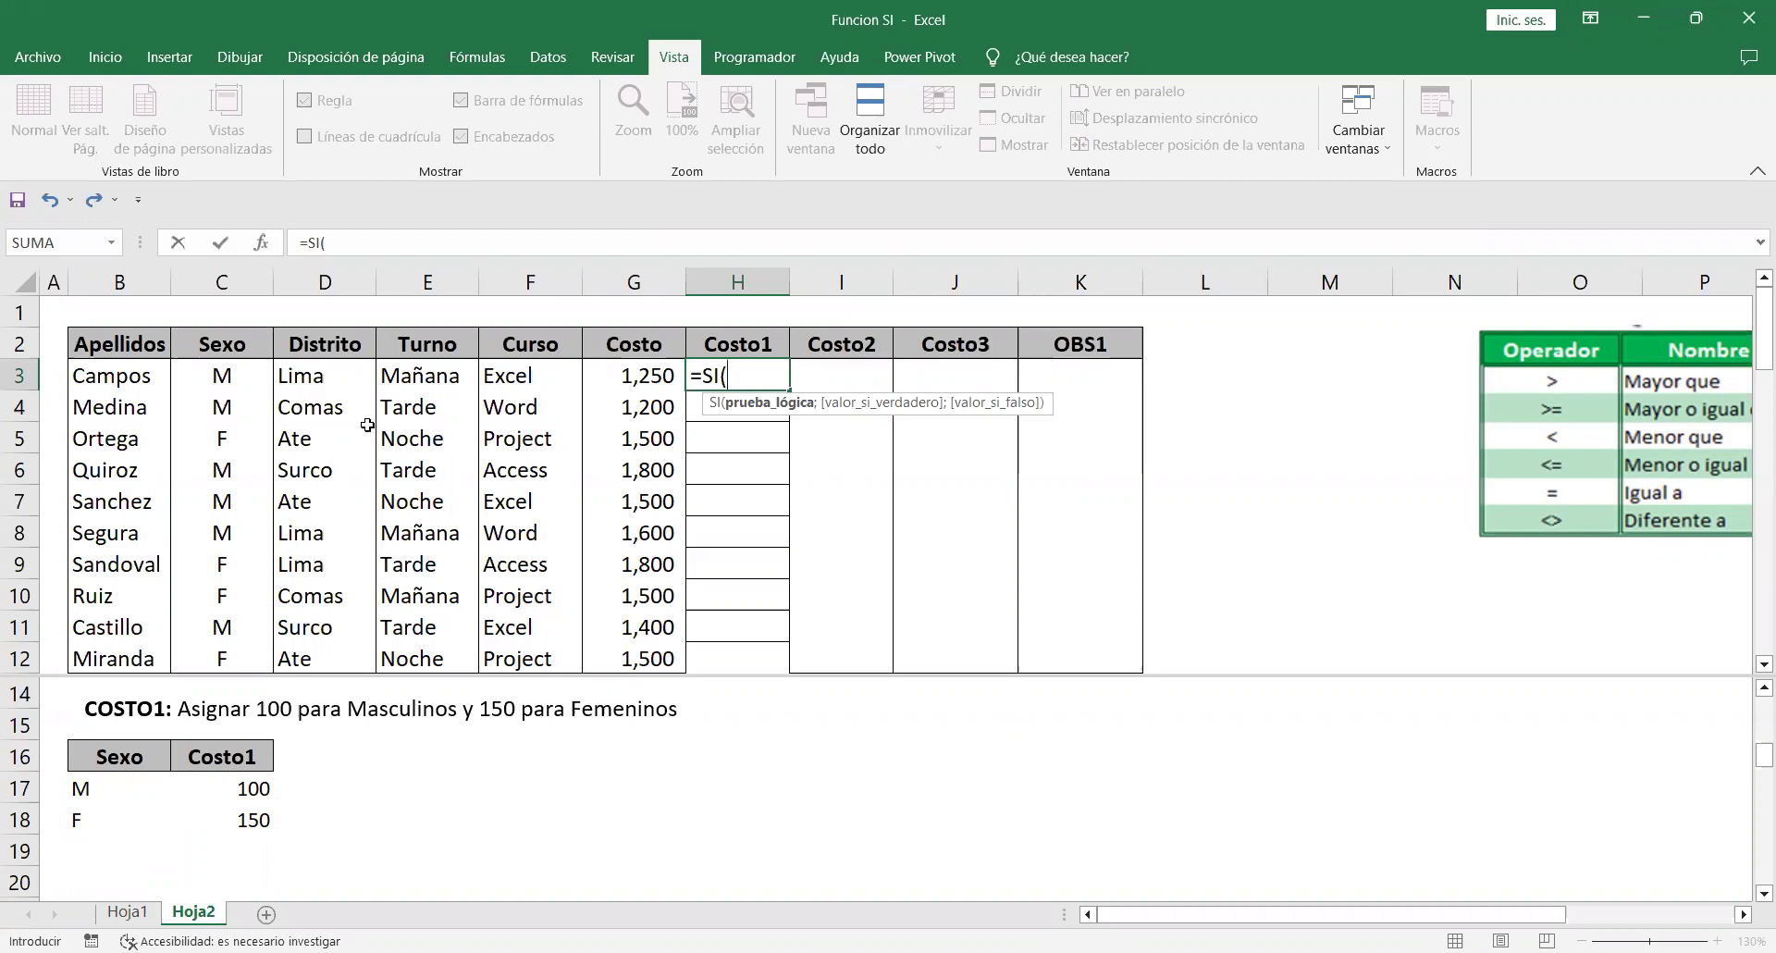
click(208, 374)
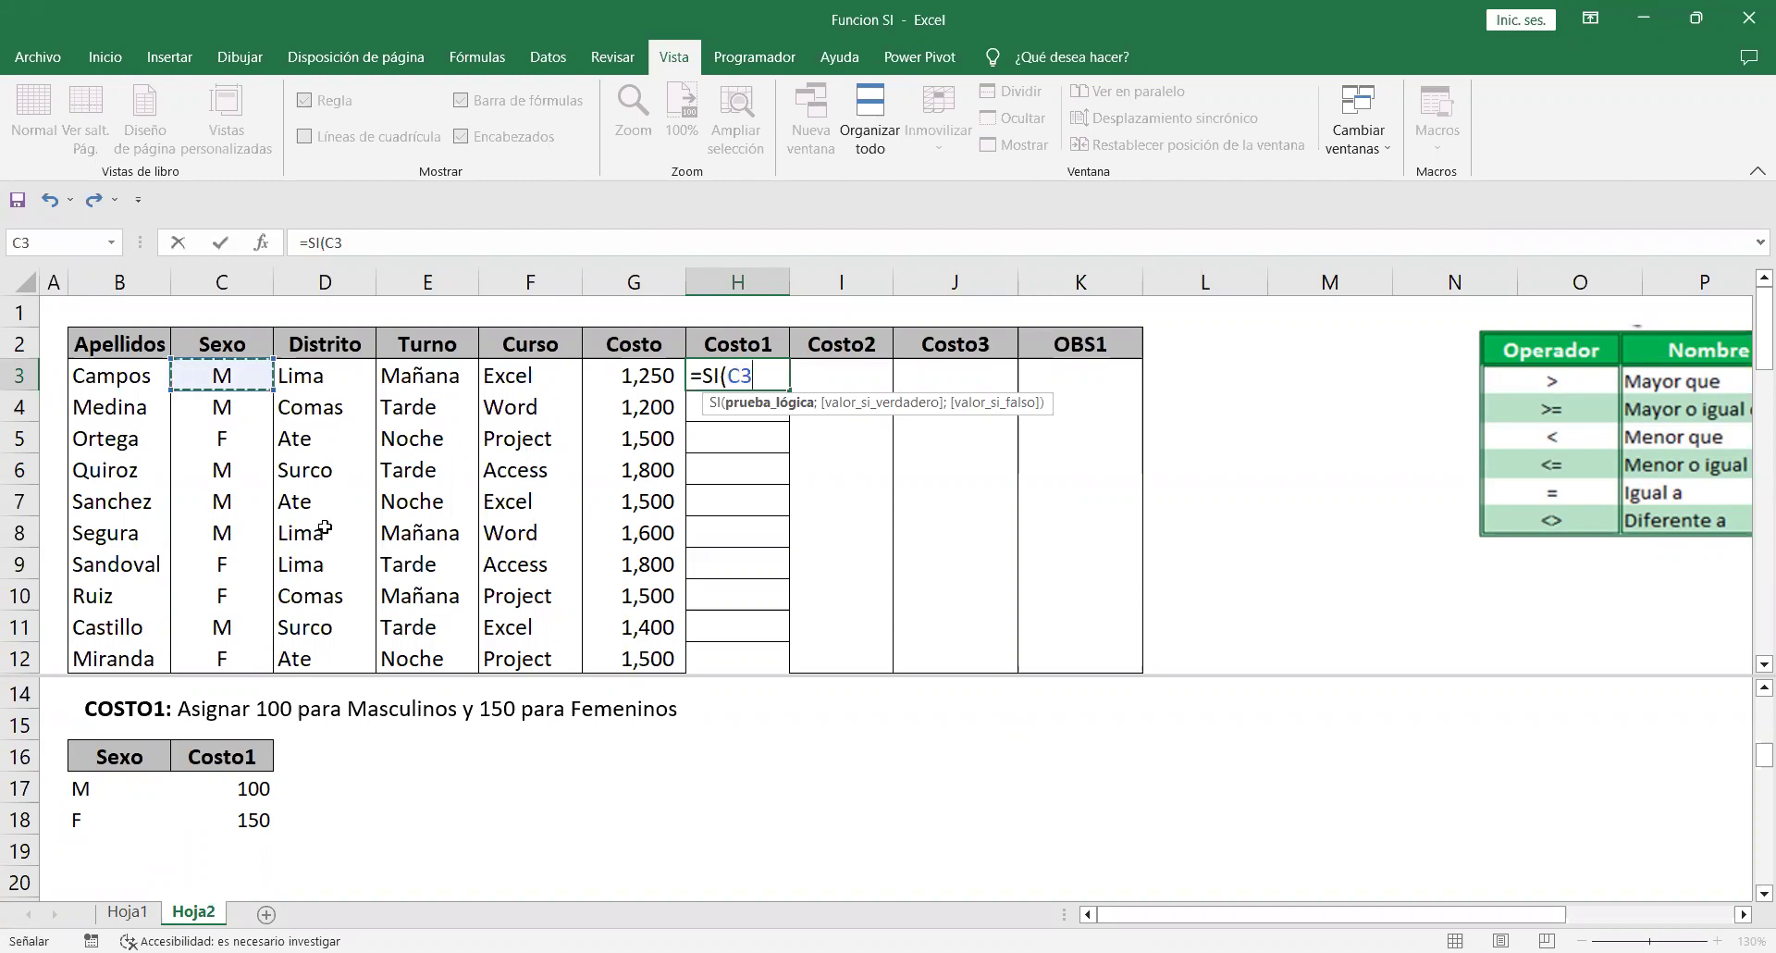
text(=")
key(Return)
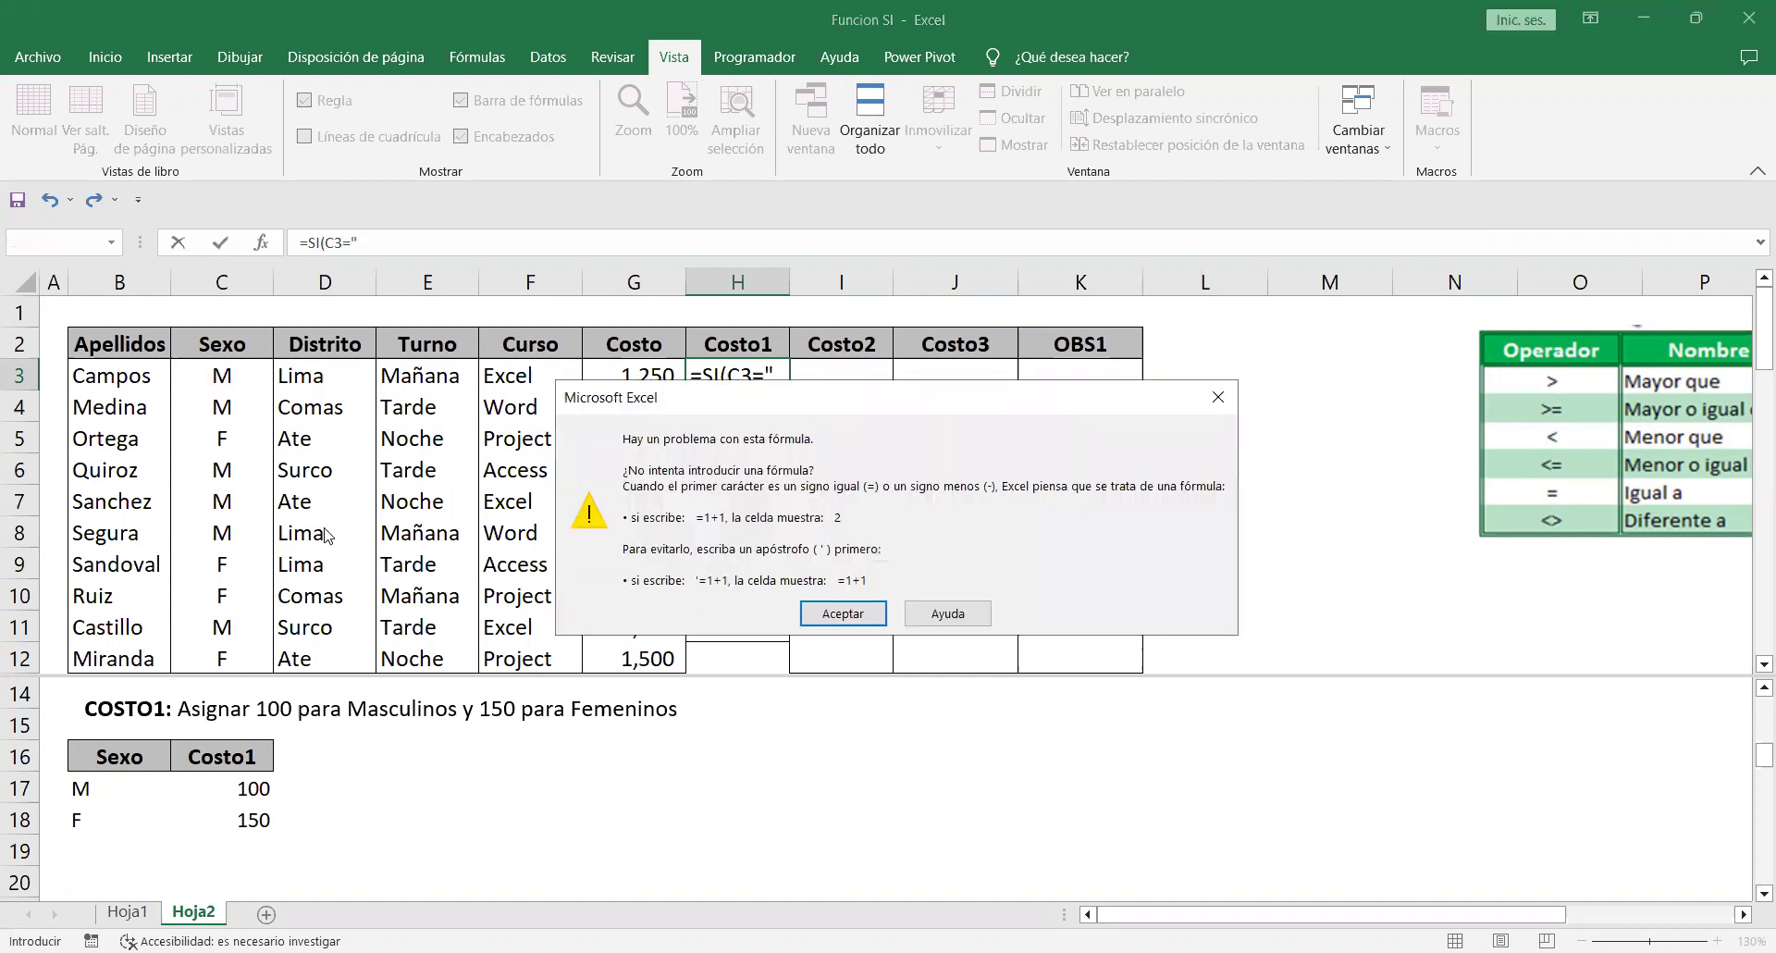
key(Return)
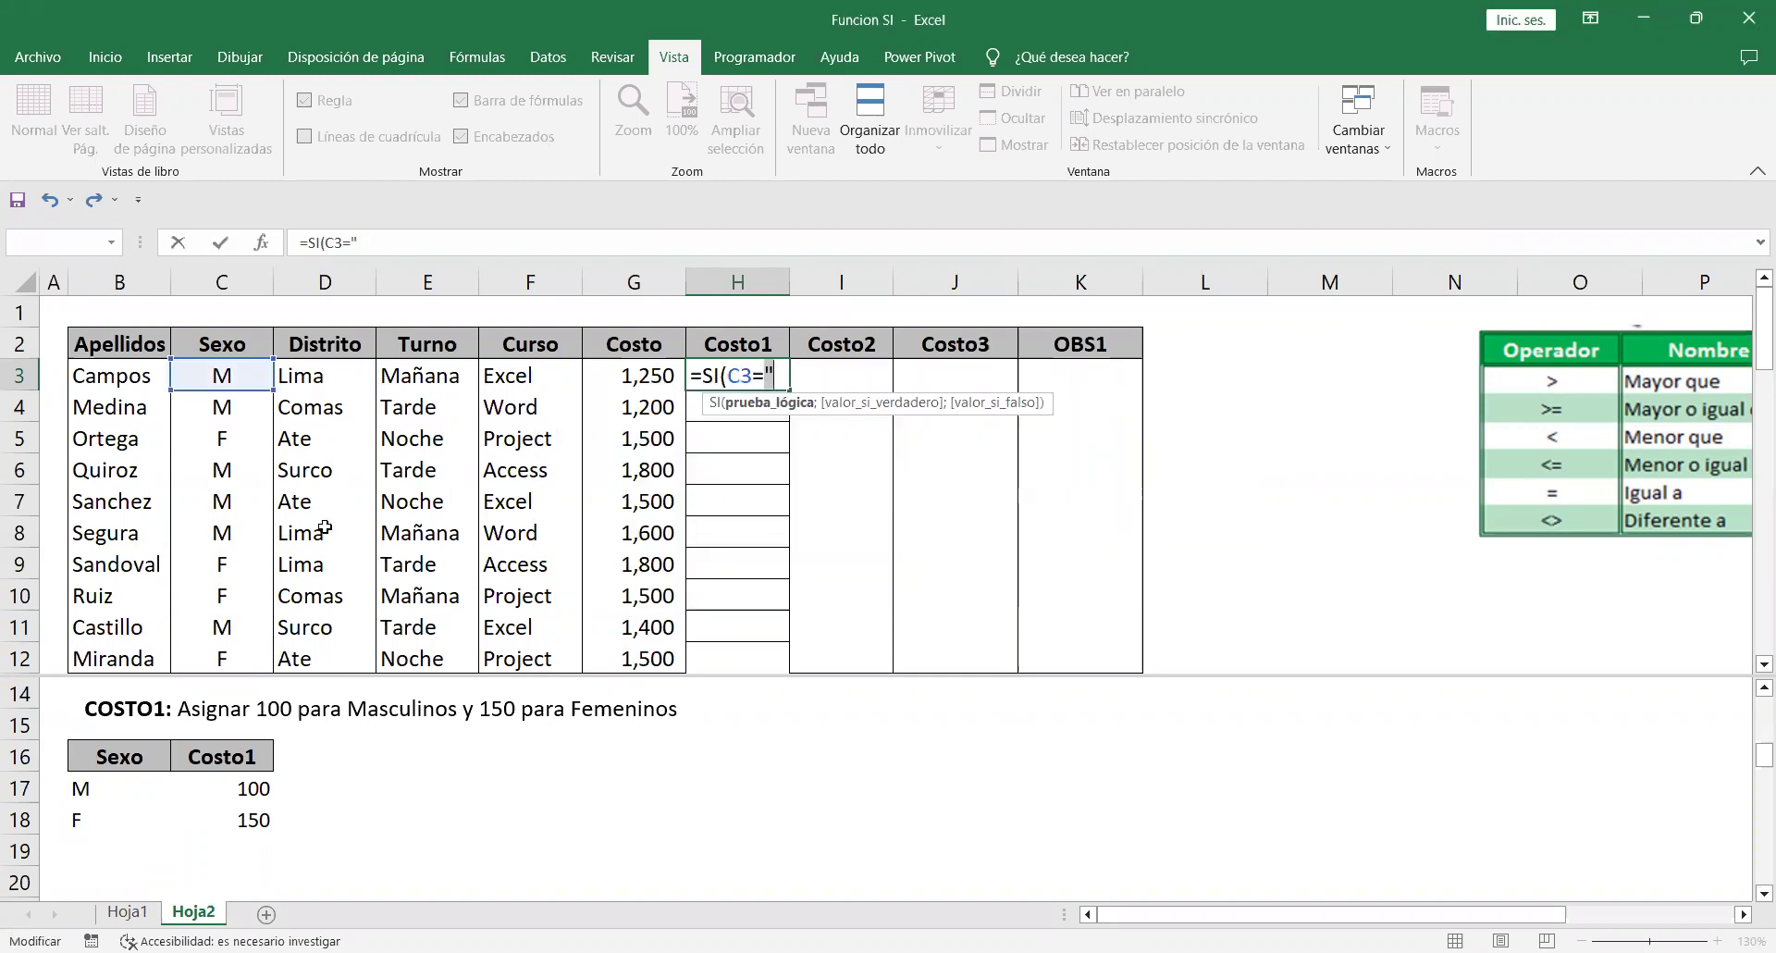
key(Right)
text(M")
text(;)
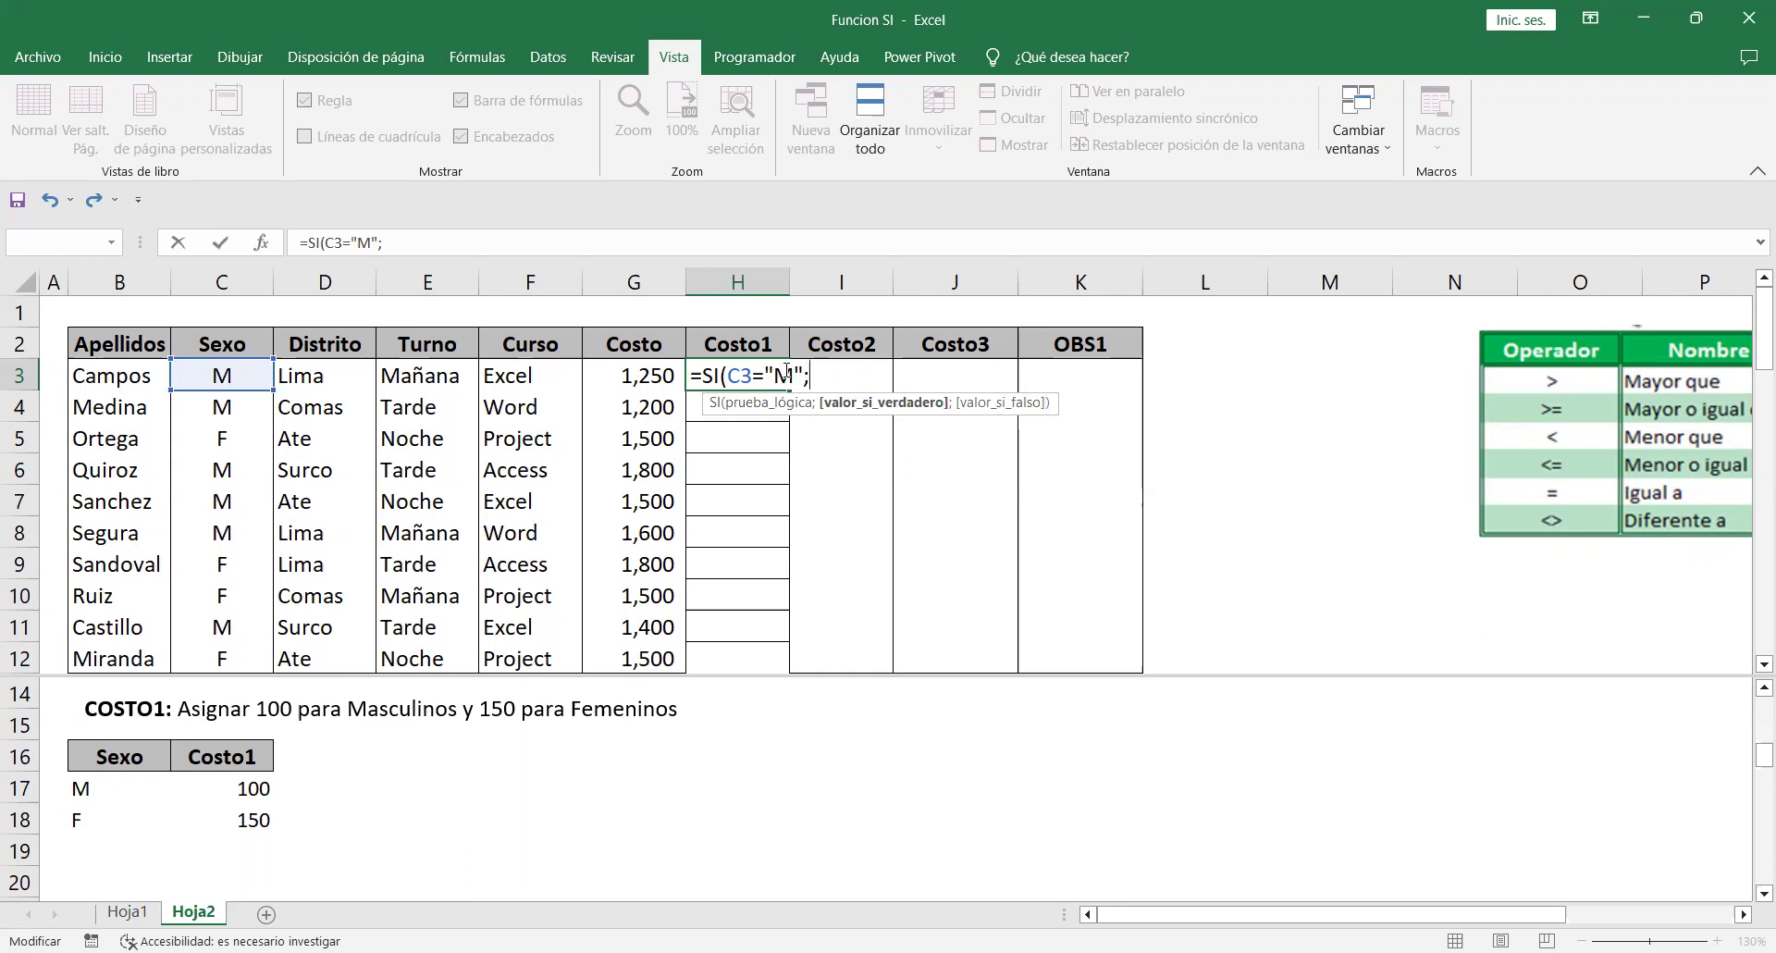
Enter 100 as the value for M in the H3 formula and nest a second SI with the logical test C3="F".
drag(793, 370, 782, 372)
click(782, 372)
text(100;)
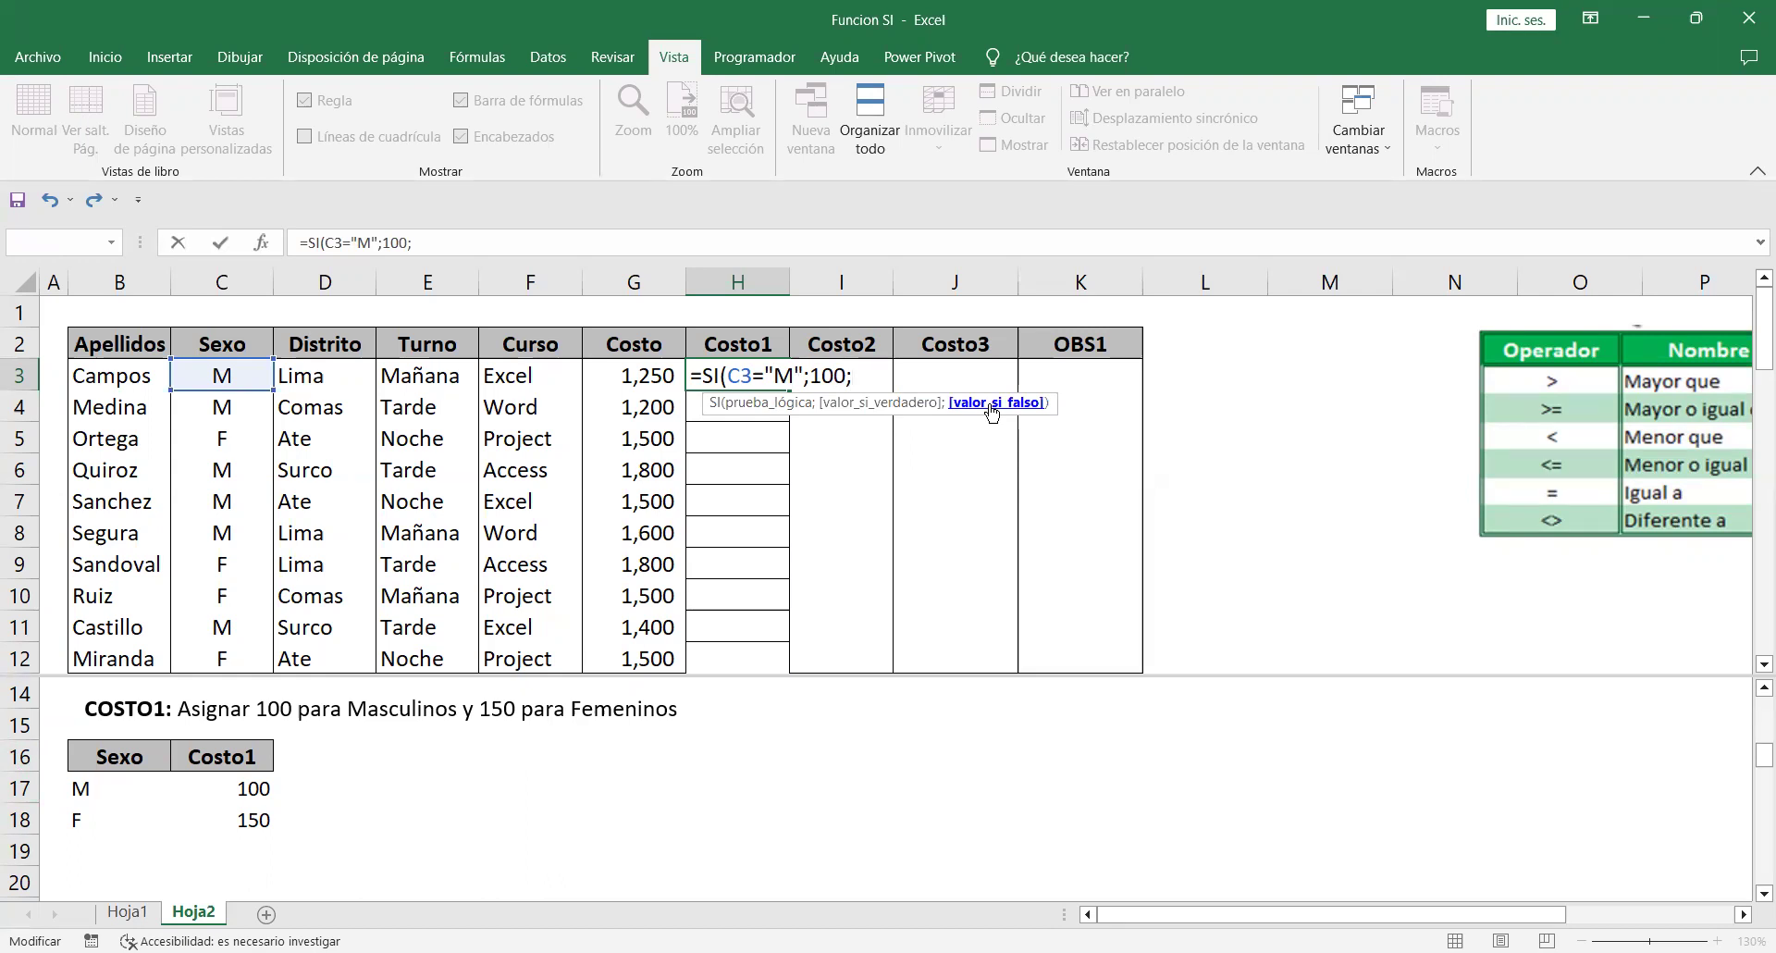
text(SI()
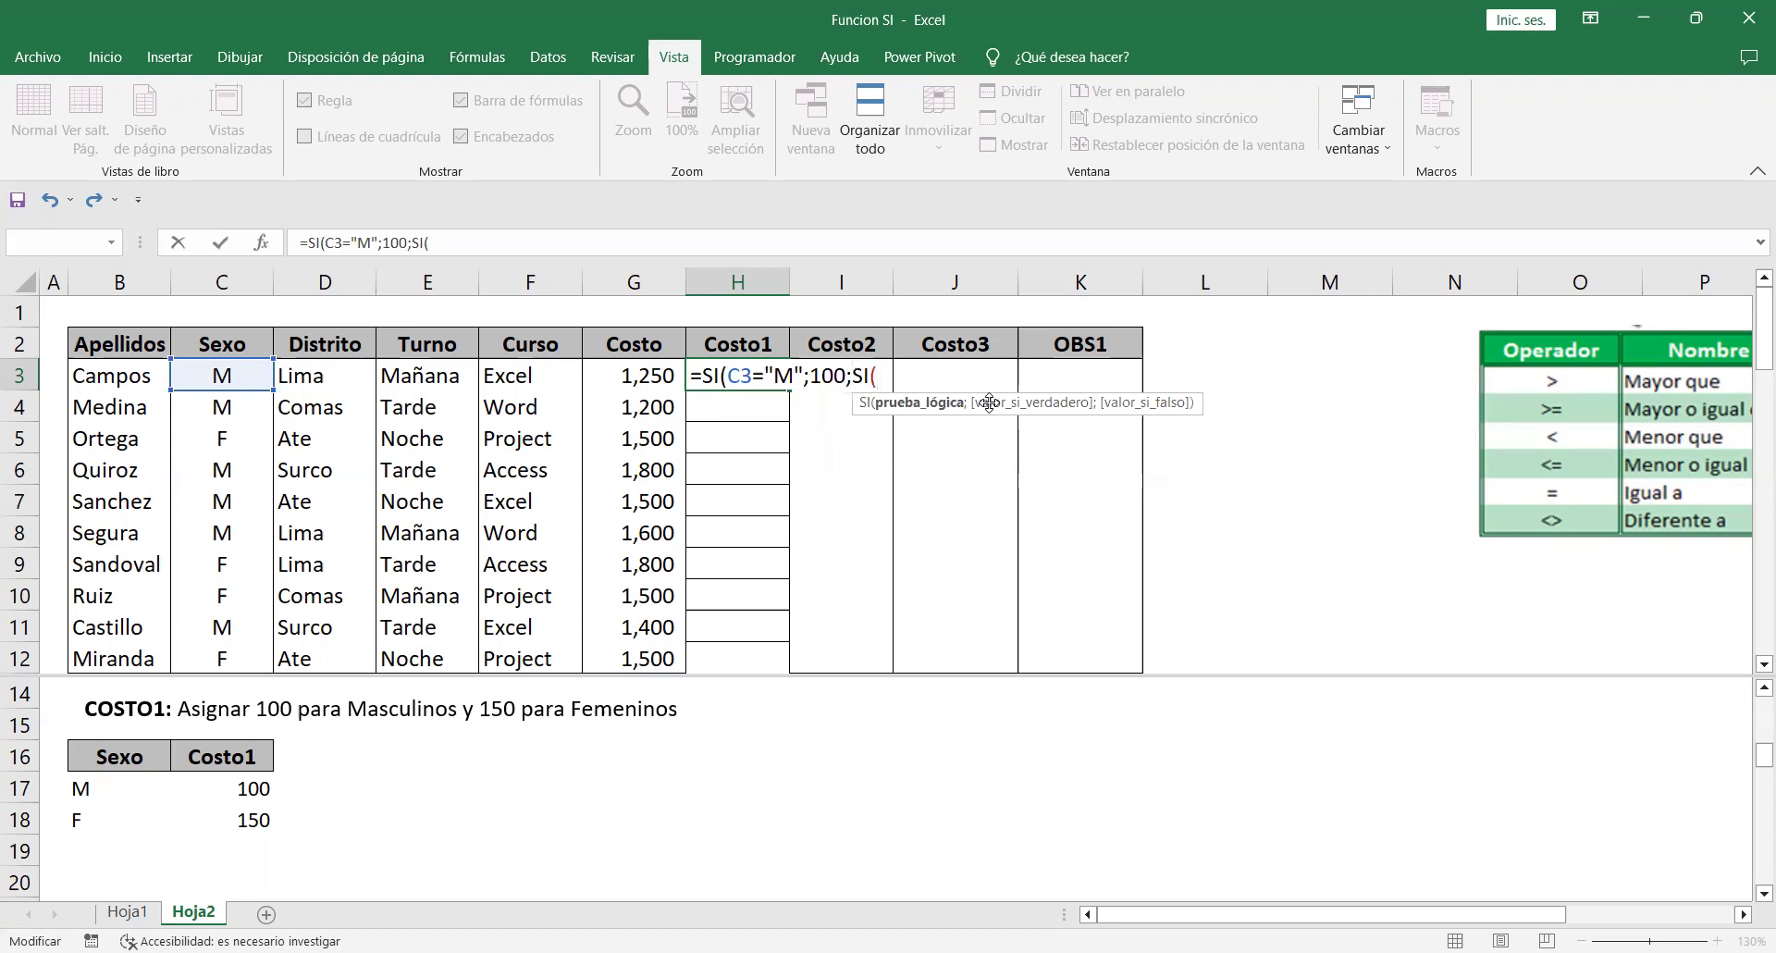
click(249, 375)
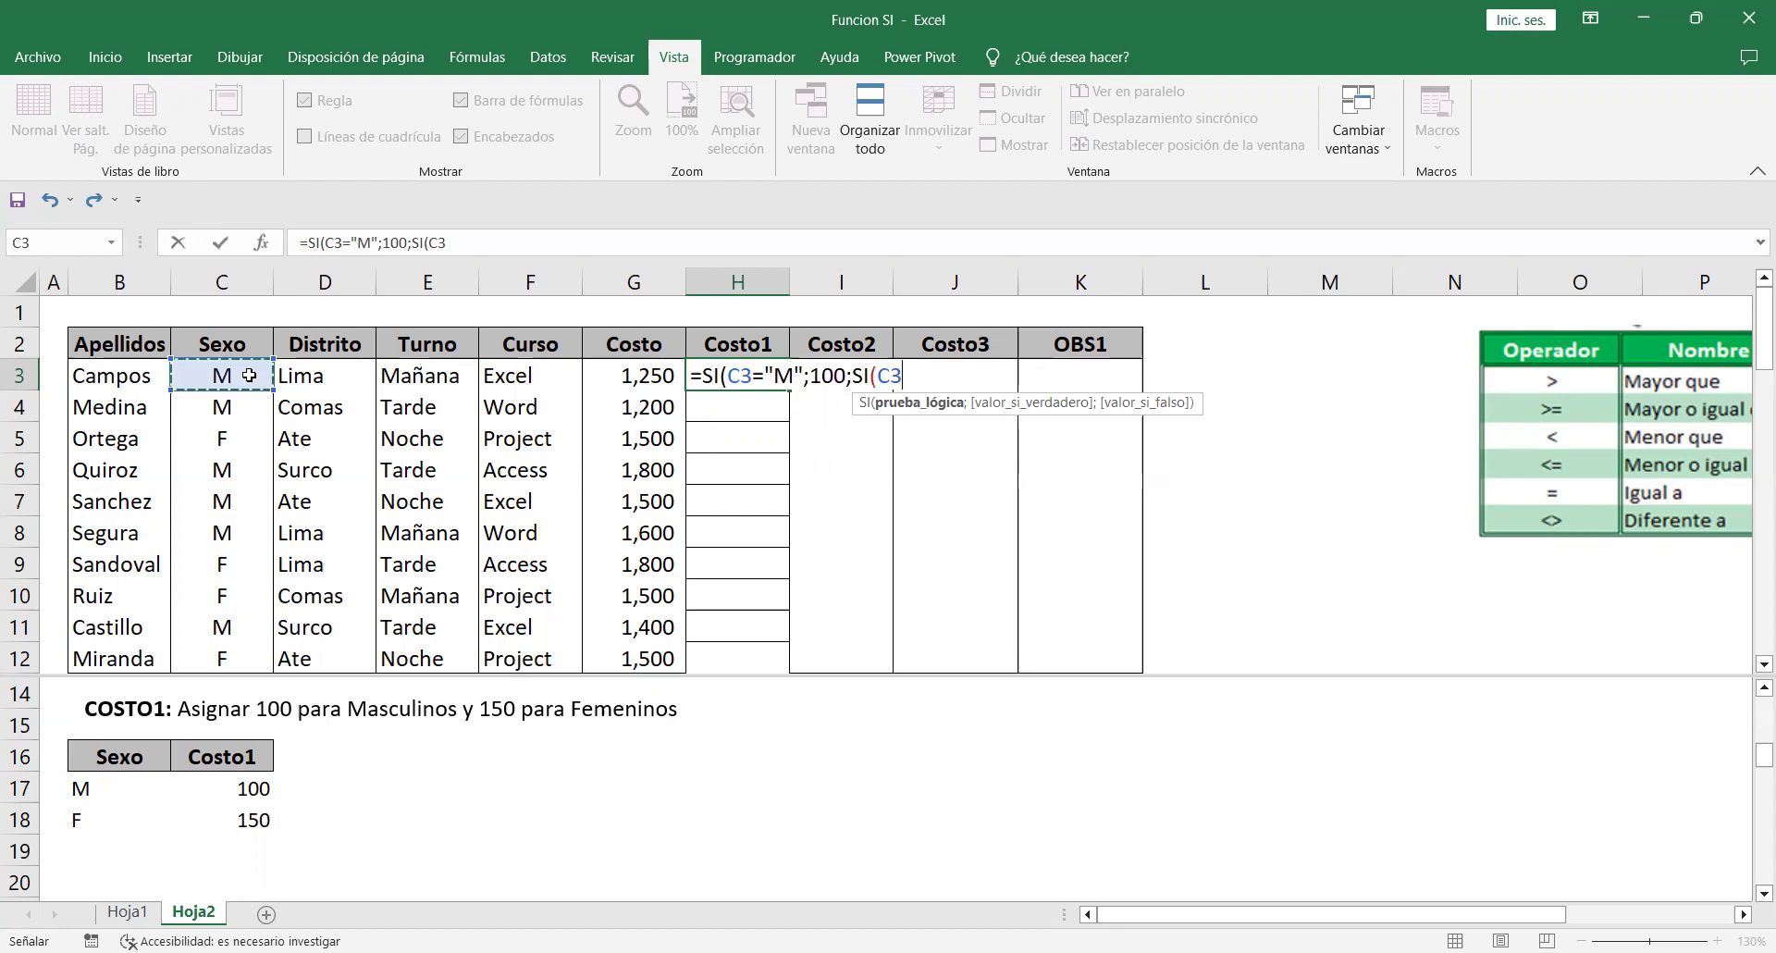
key(BackSpace)
text(="F")
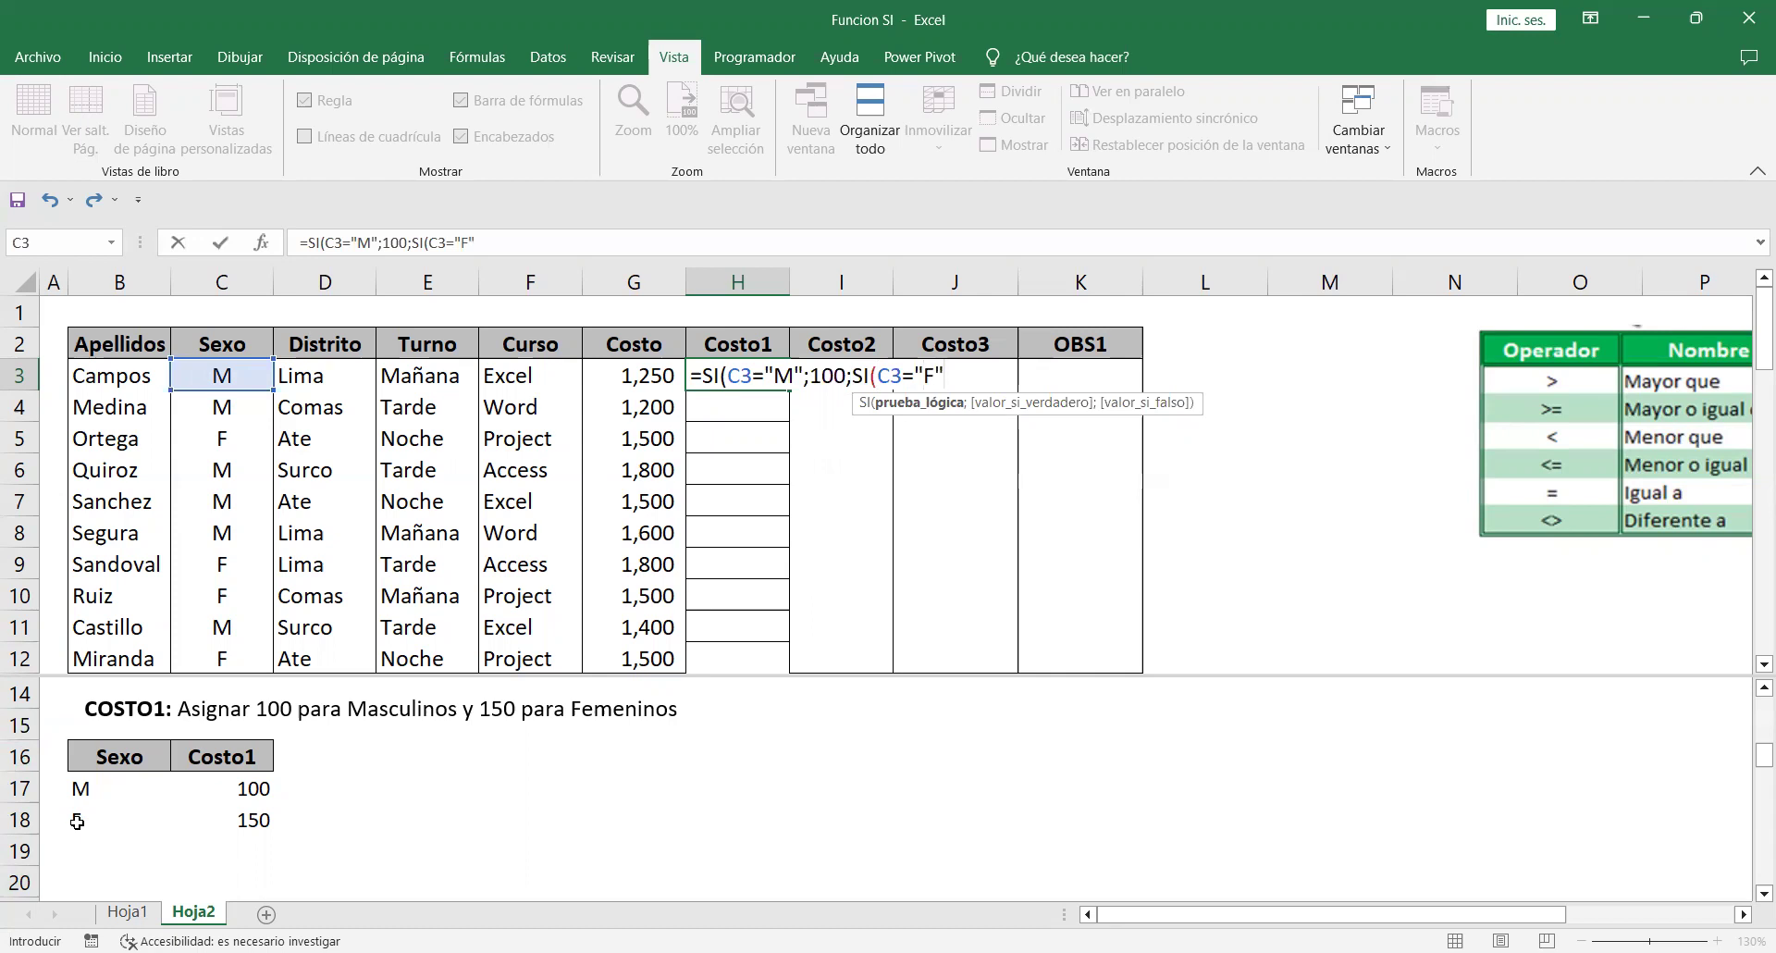
text(;)
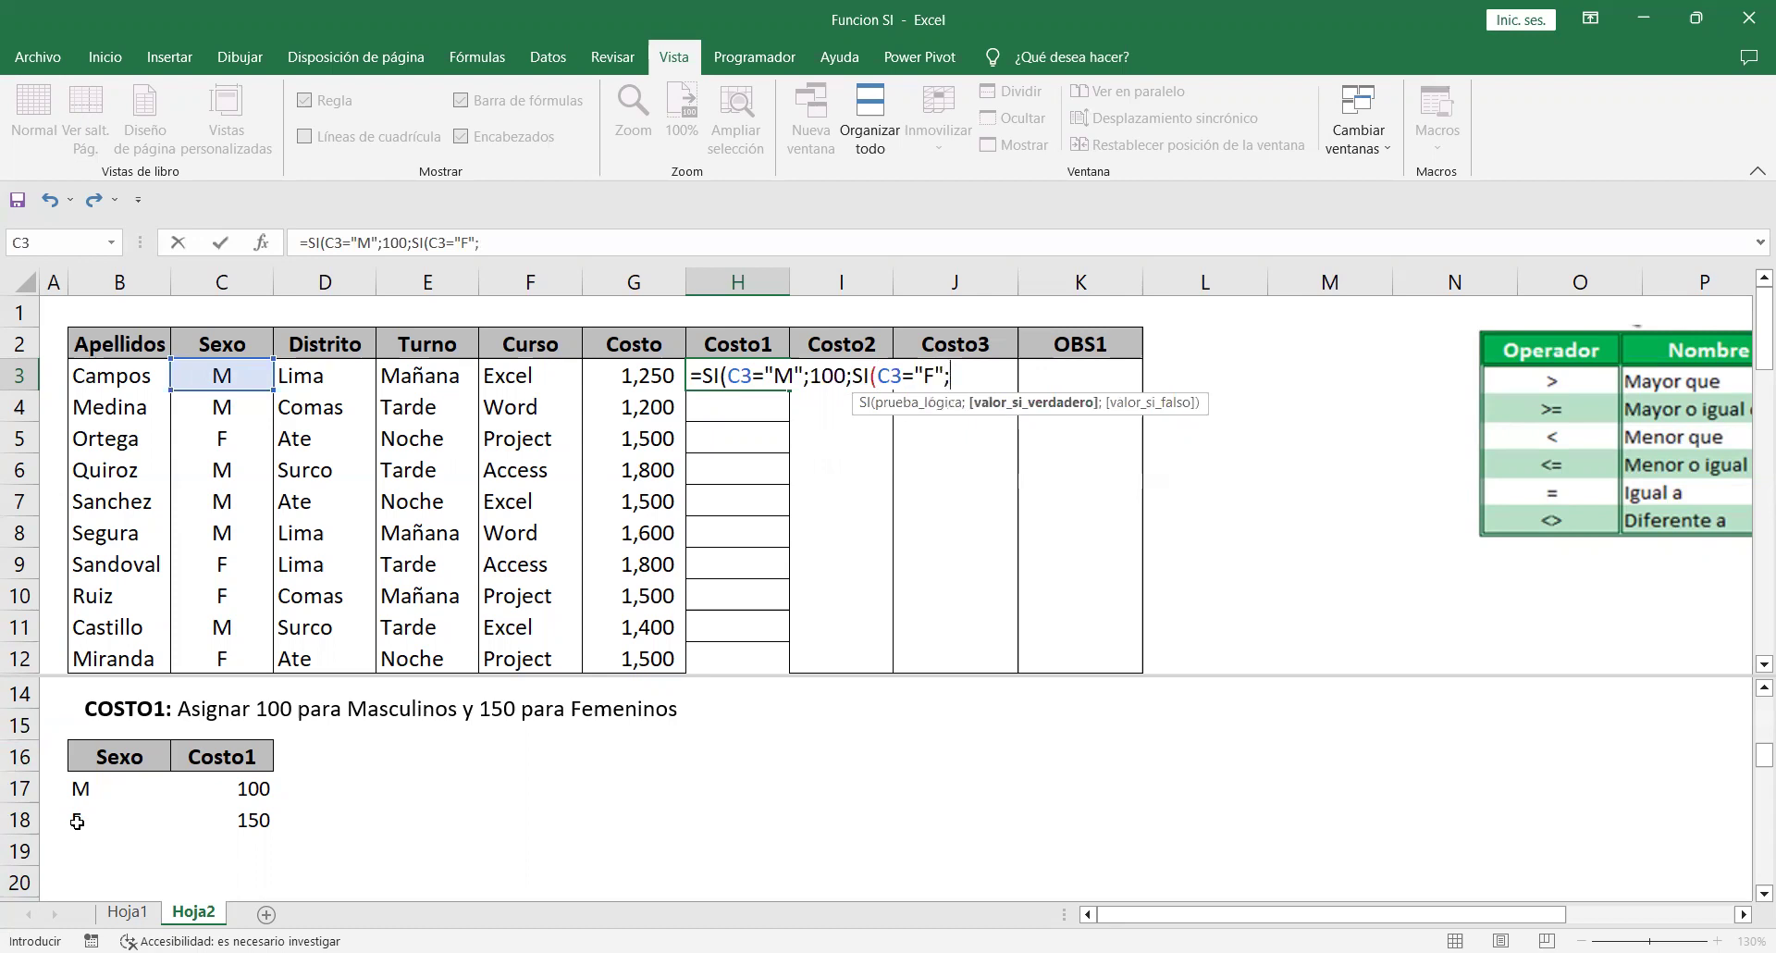
Set 150 as the nested SI's value if true in H3 and review both logical tests.
drag(942, 376, 898, 378)
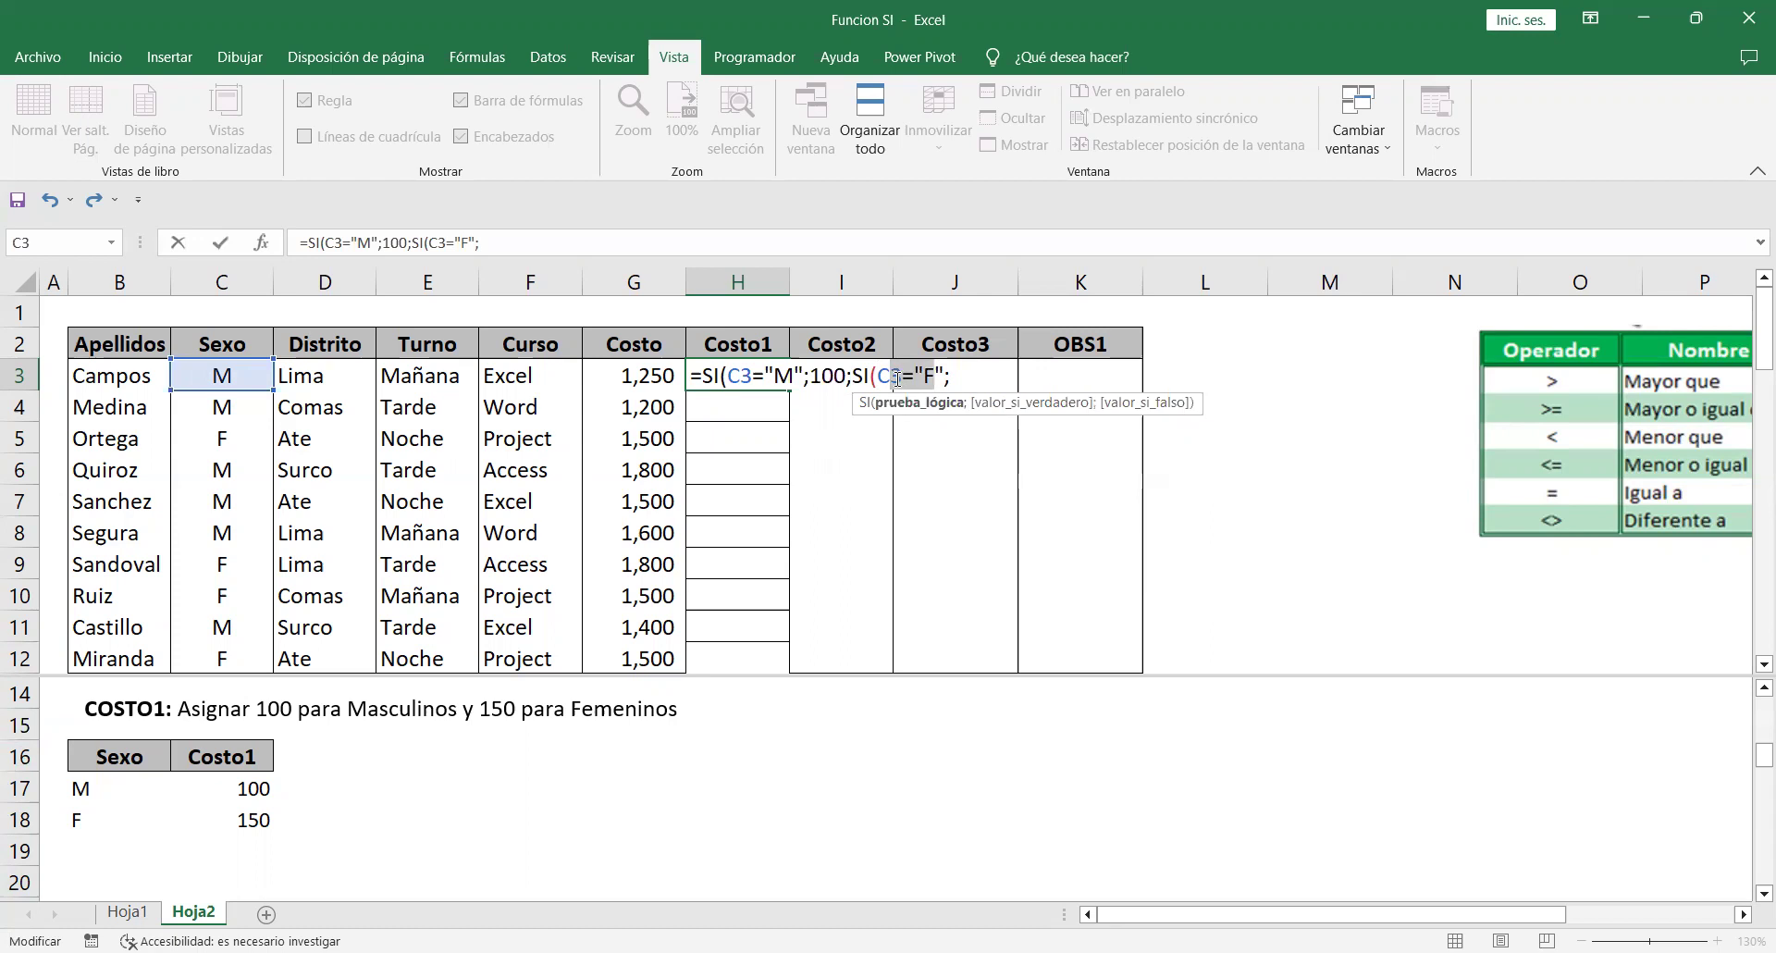
click(962, 376)
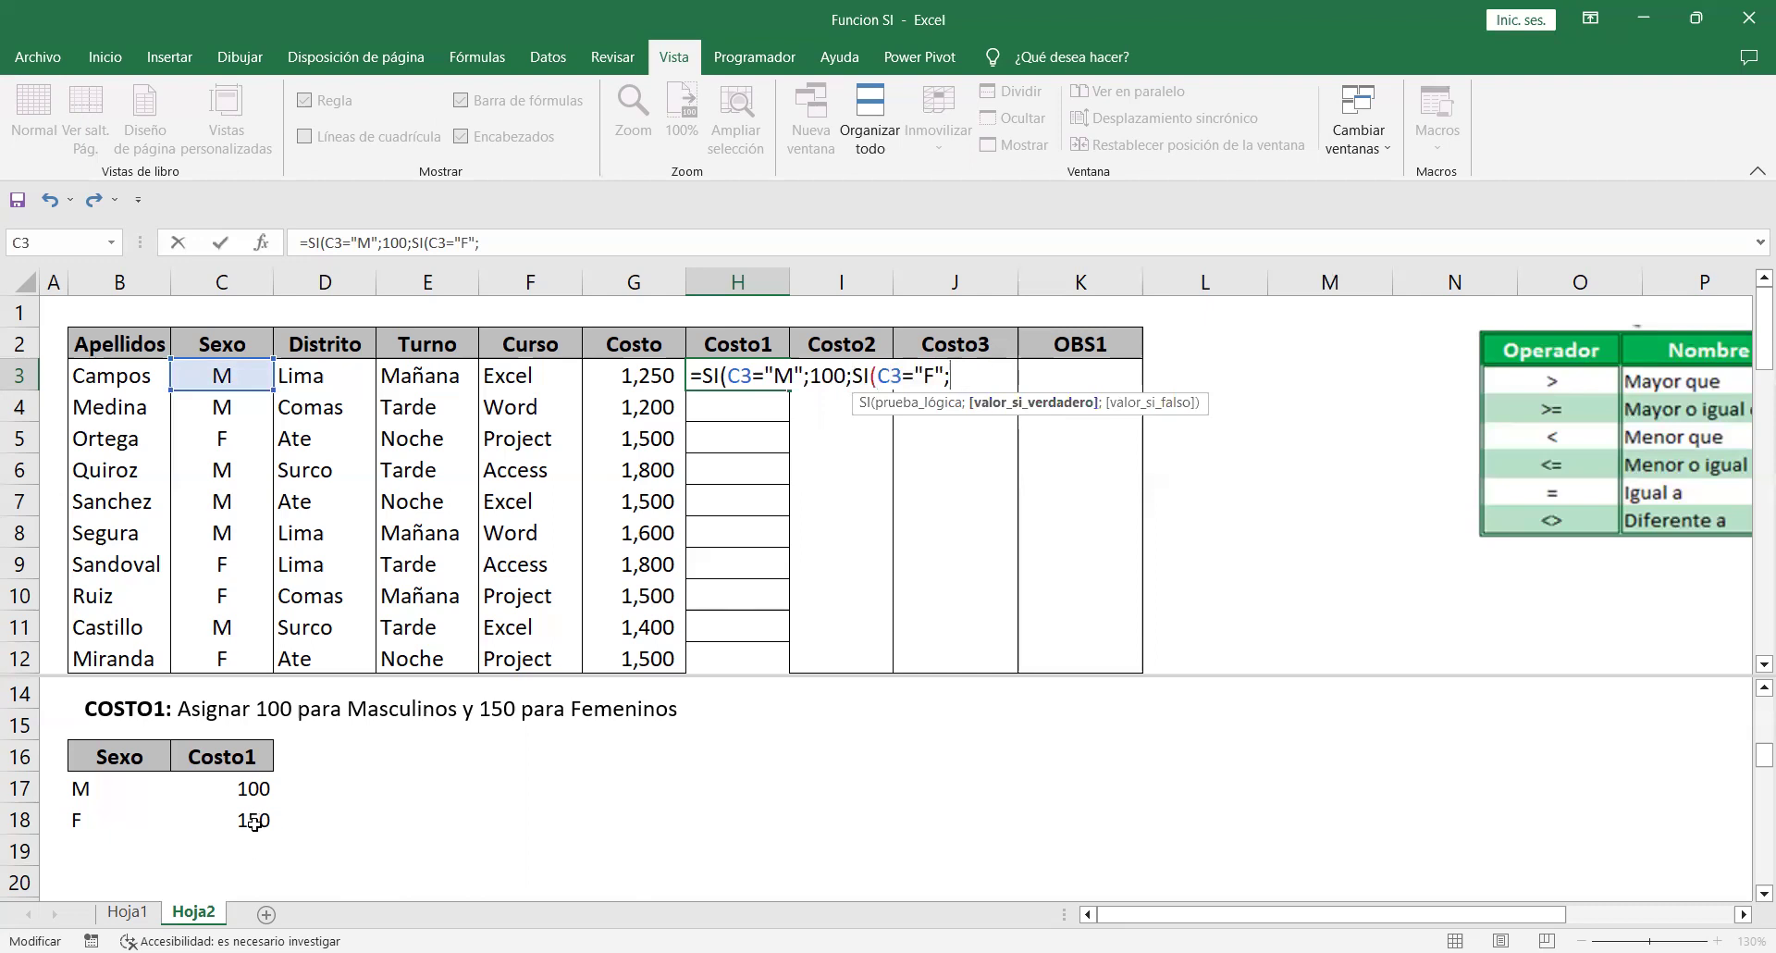
text(150)
drag(801, 377, 750, 378)
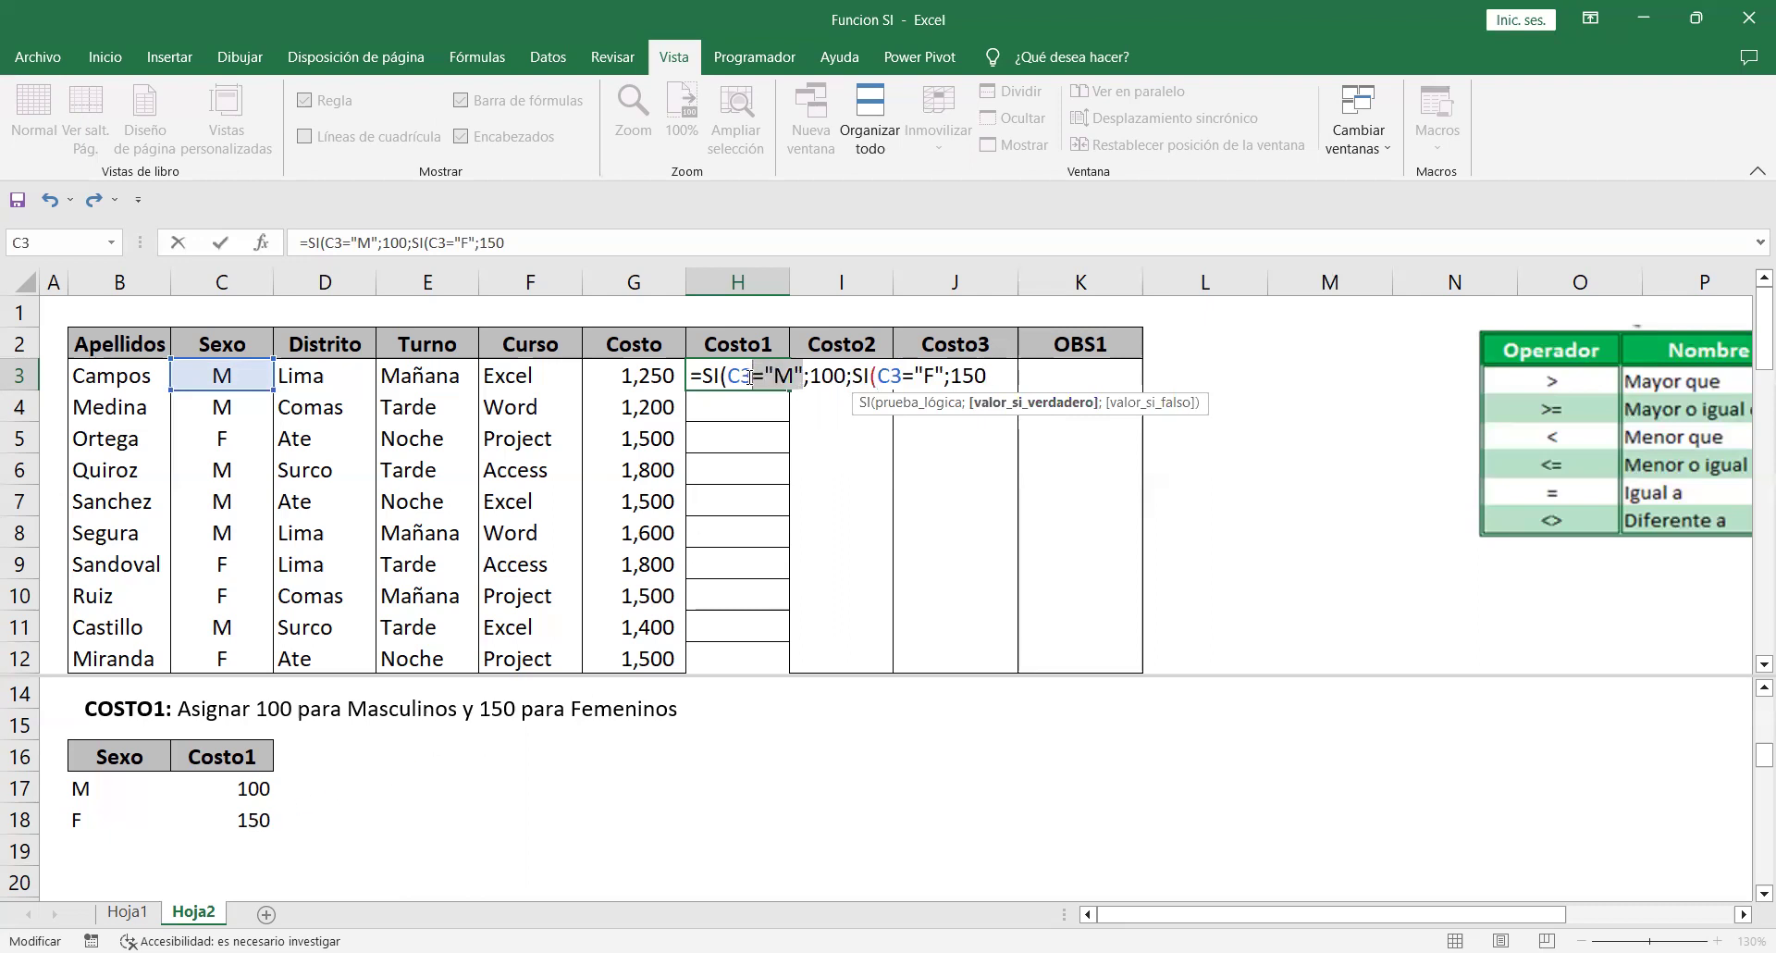
click(807, 378)
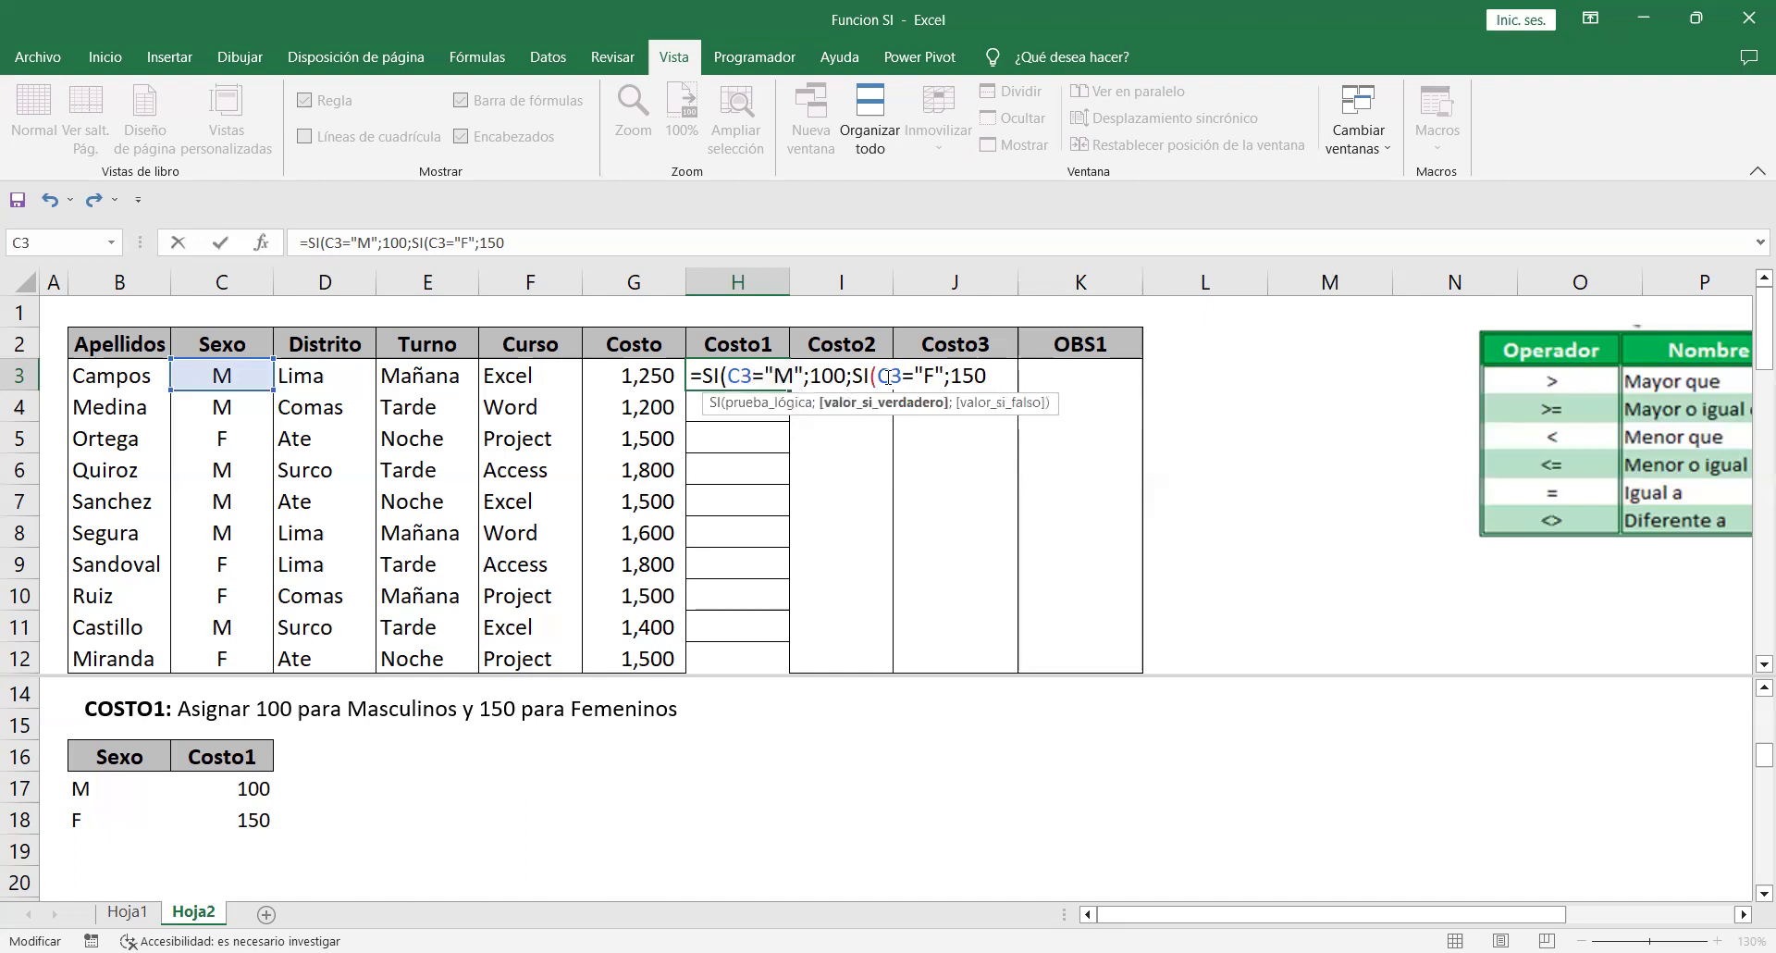
drag(888, 377, 946, 377)
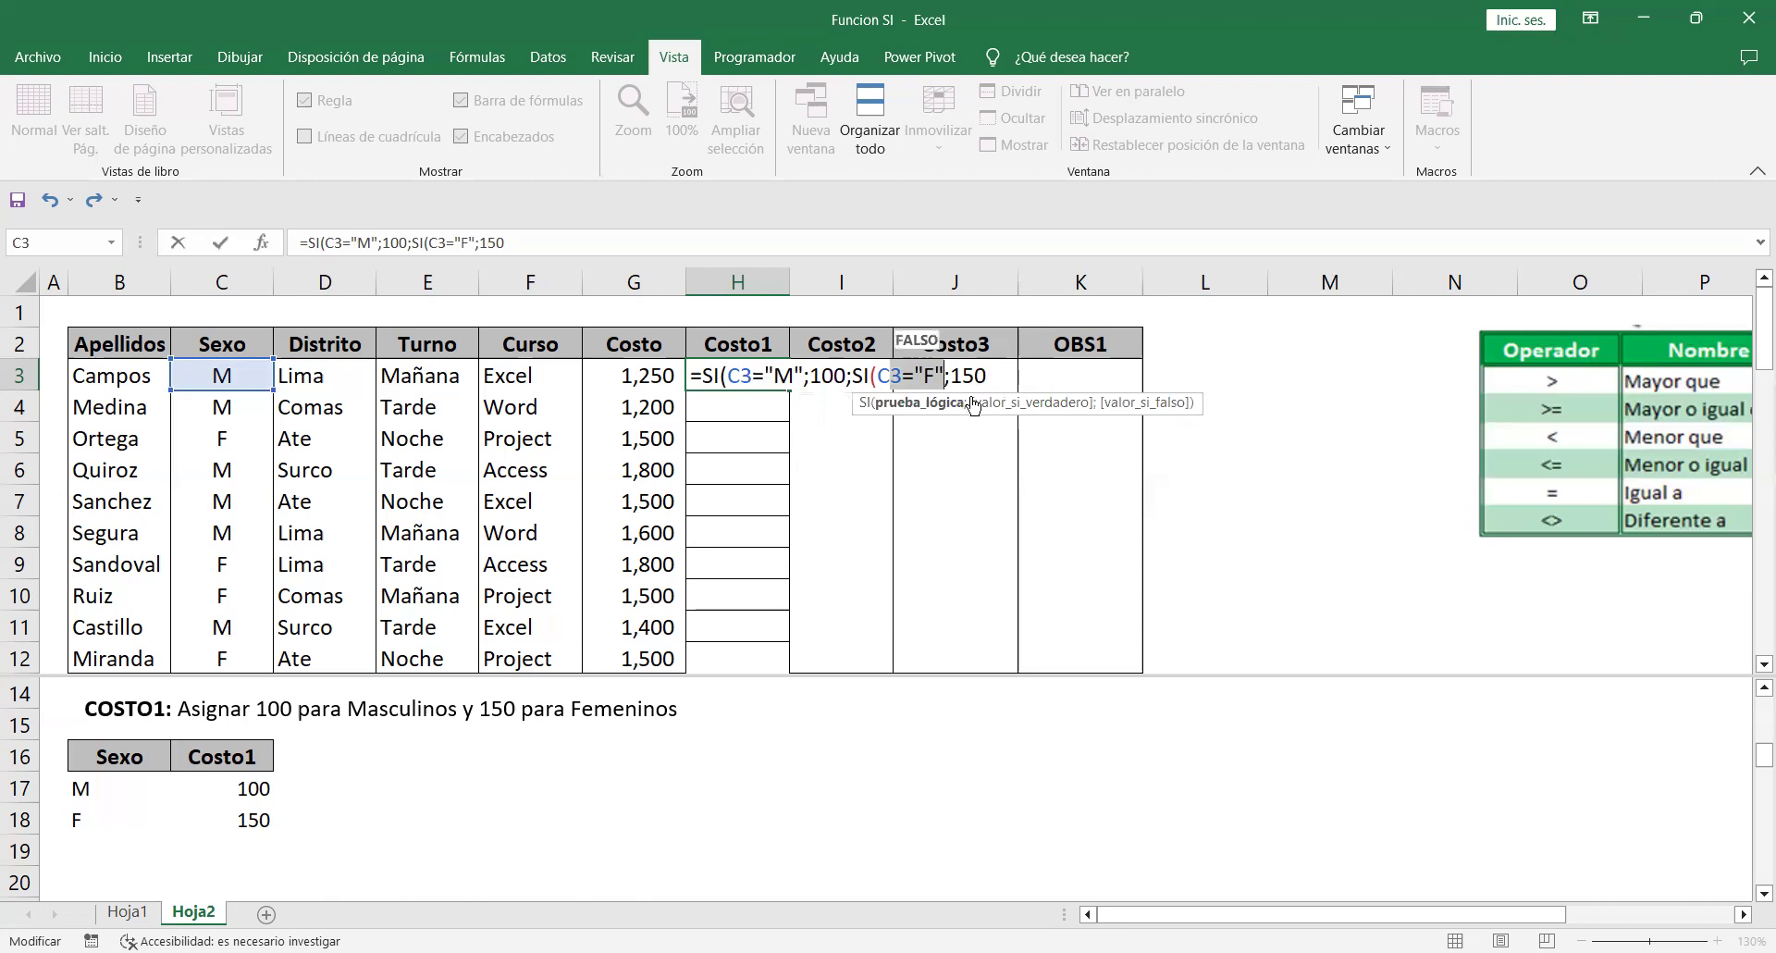
key(End)
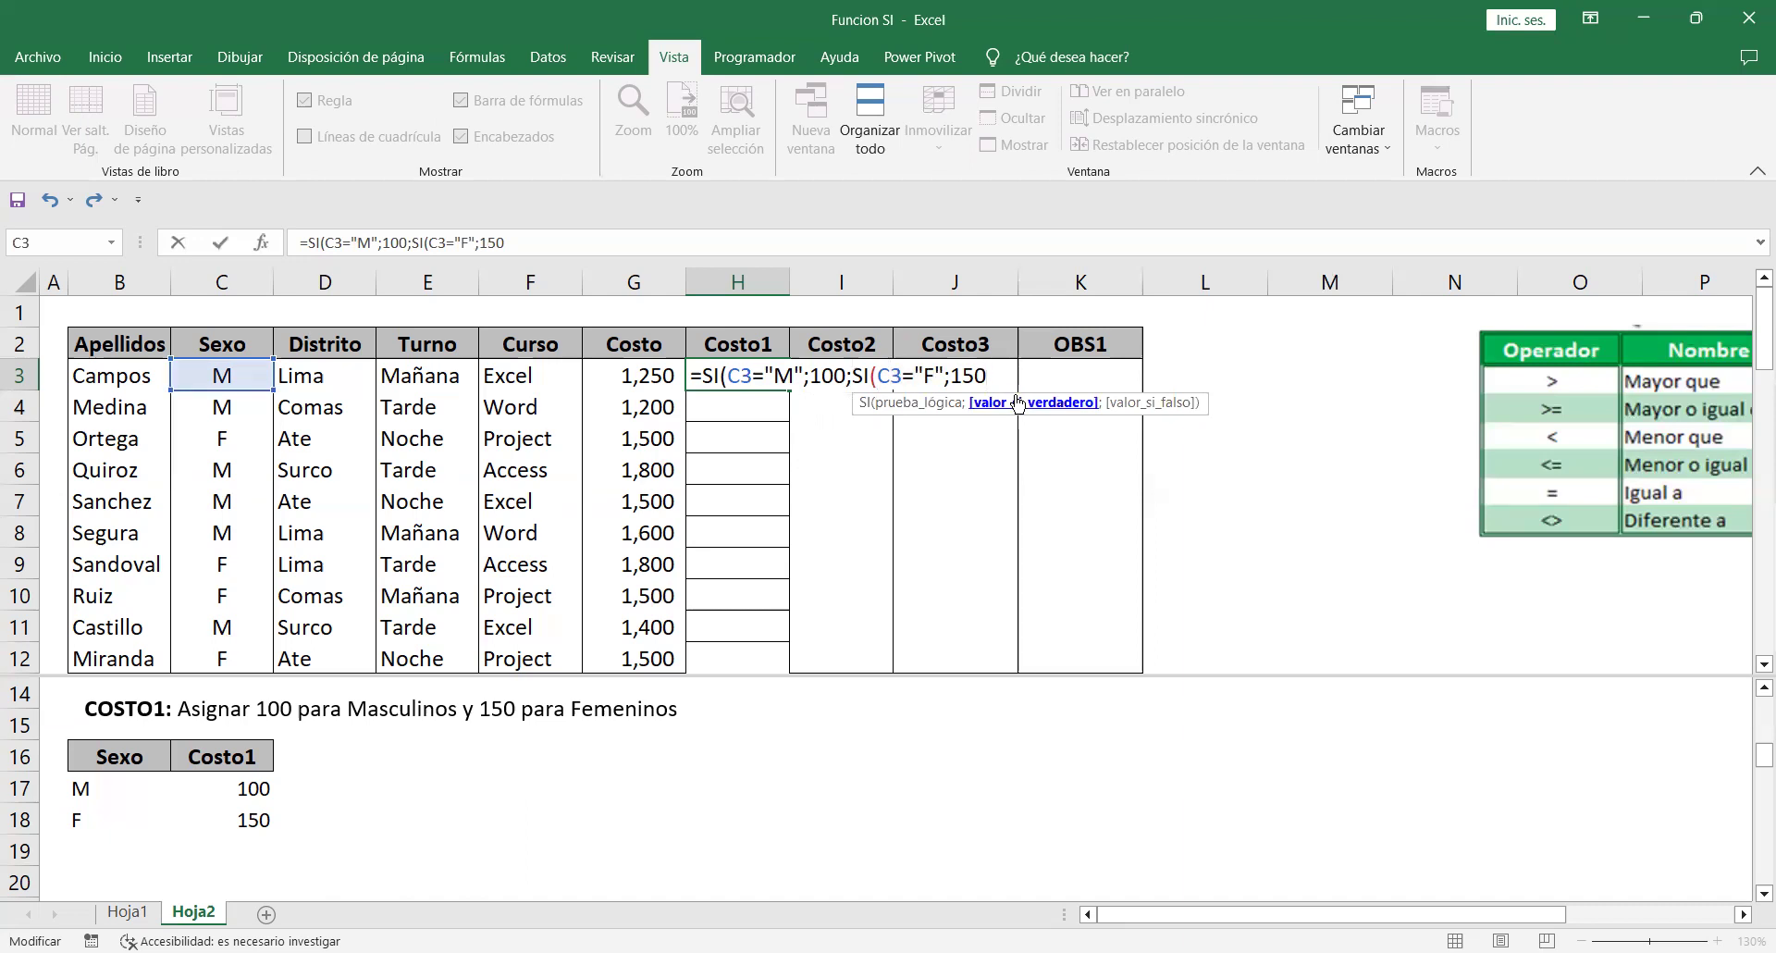
click(928, 375)
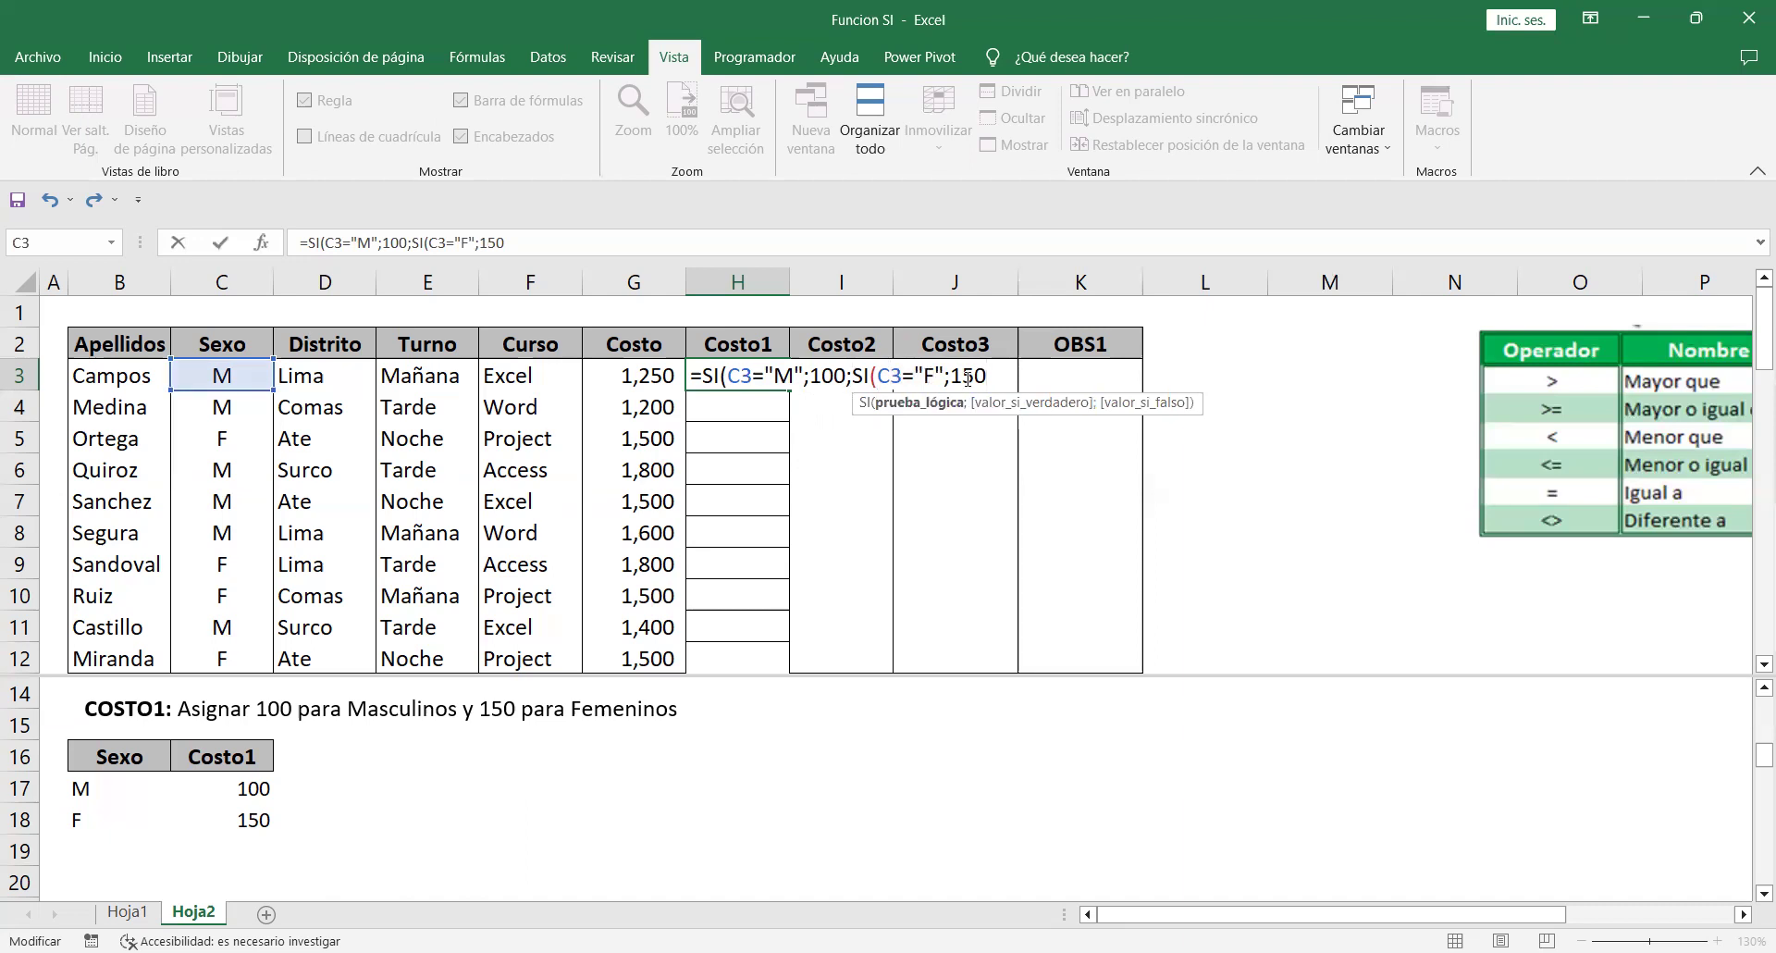
click(994, 376)
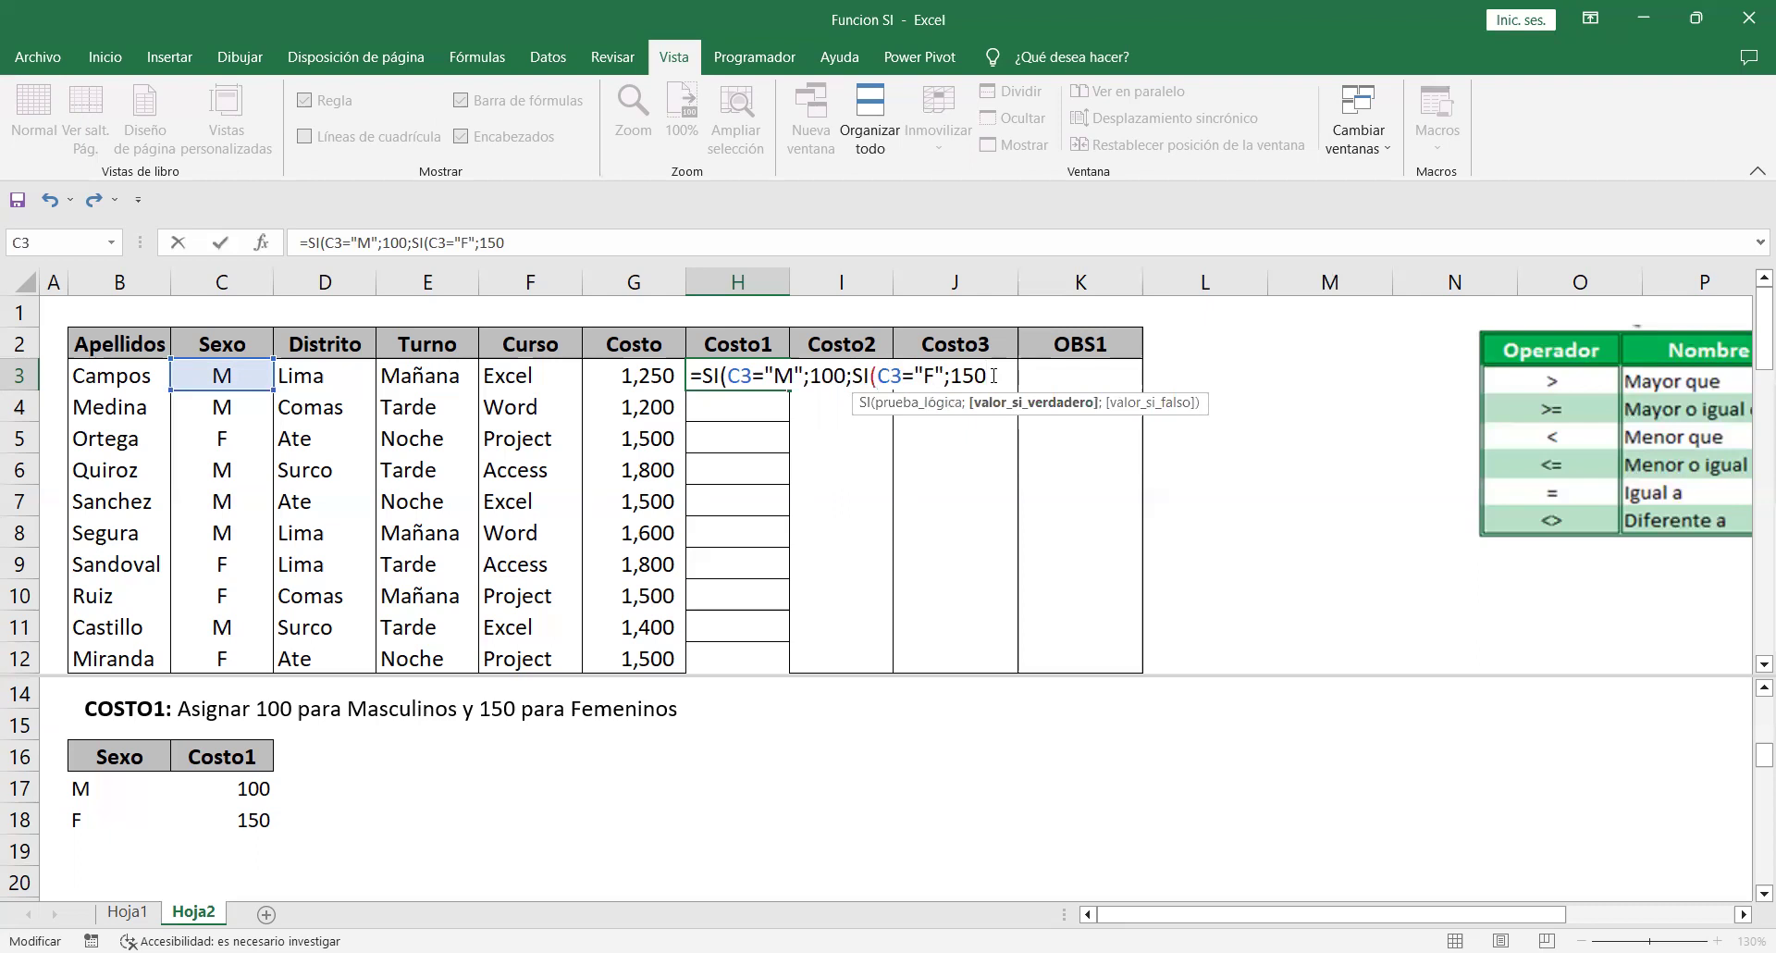
Complete the H3 formula with 0 as the nested SI's value if false, closing both functions.
text(;)
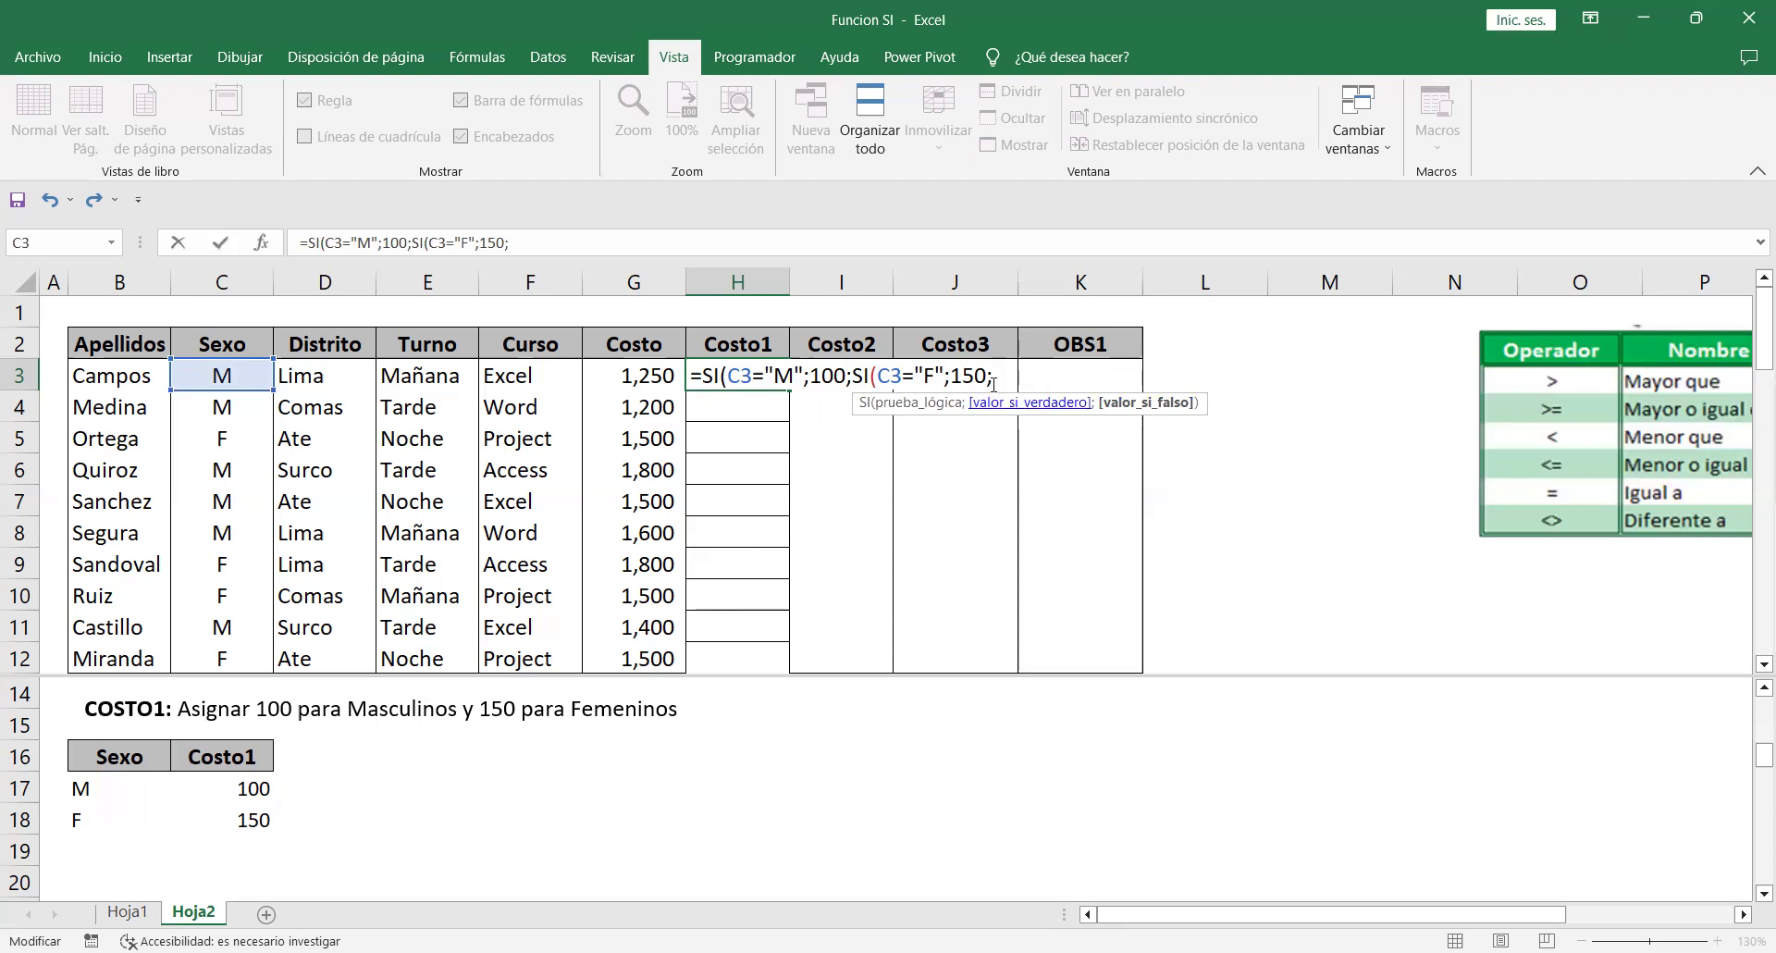
text(0)
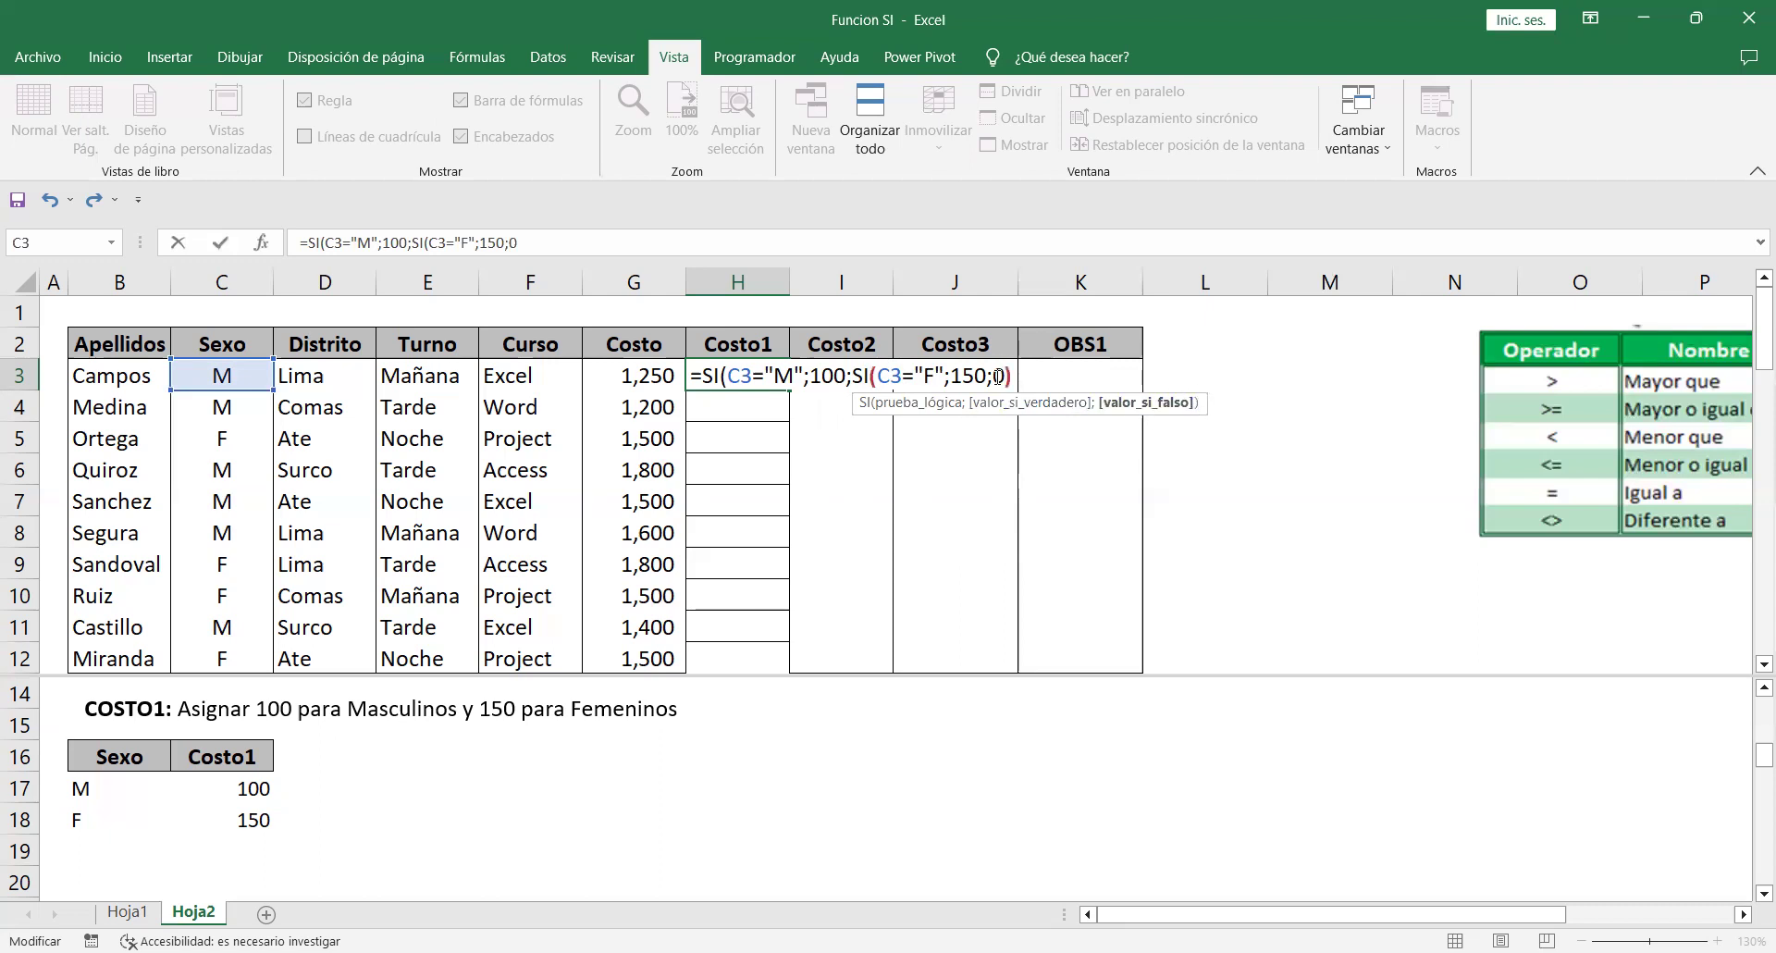
text())
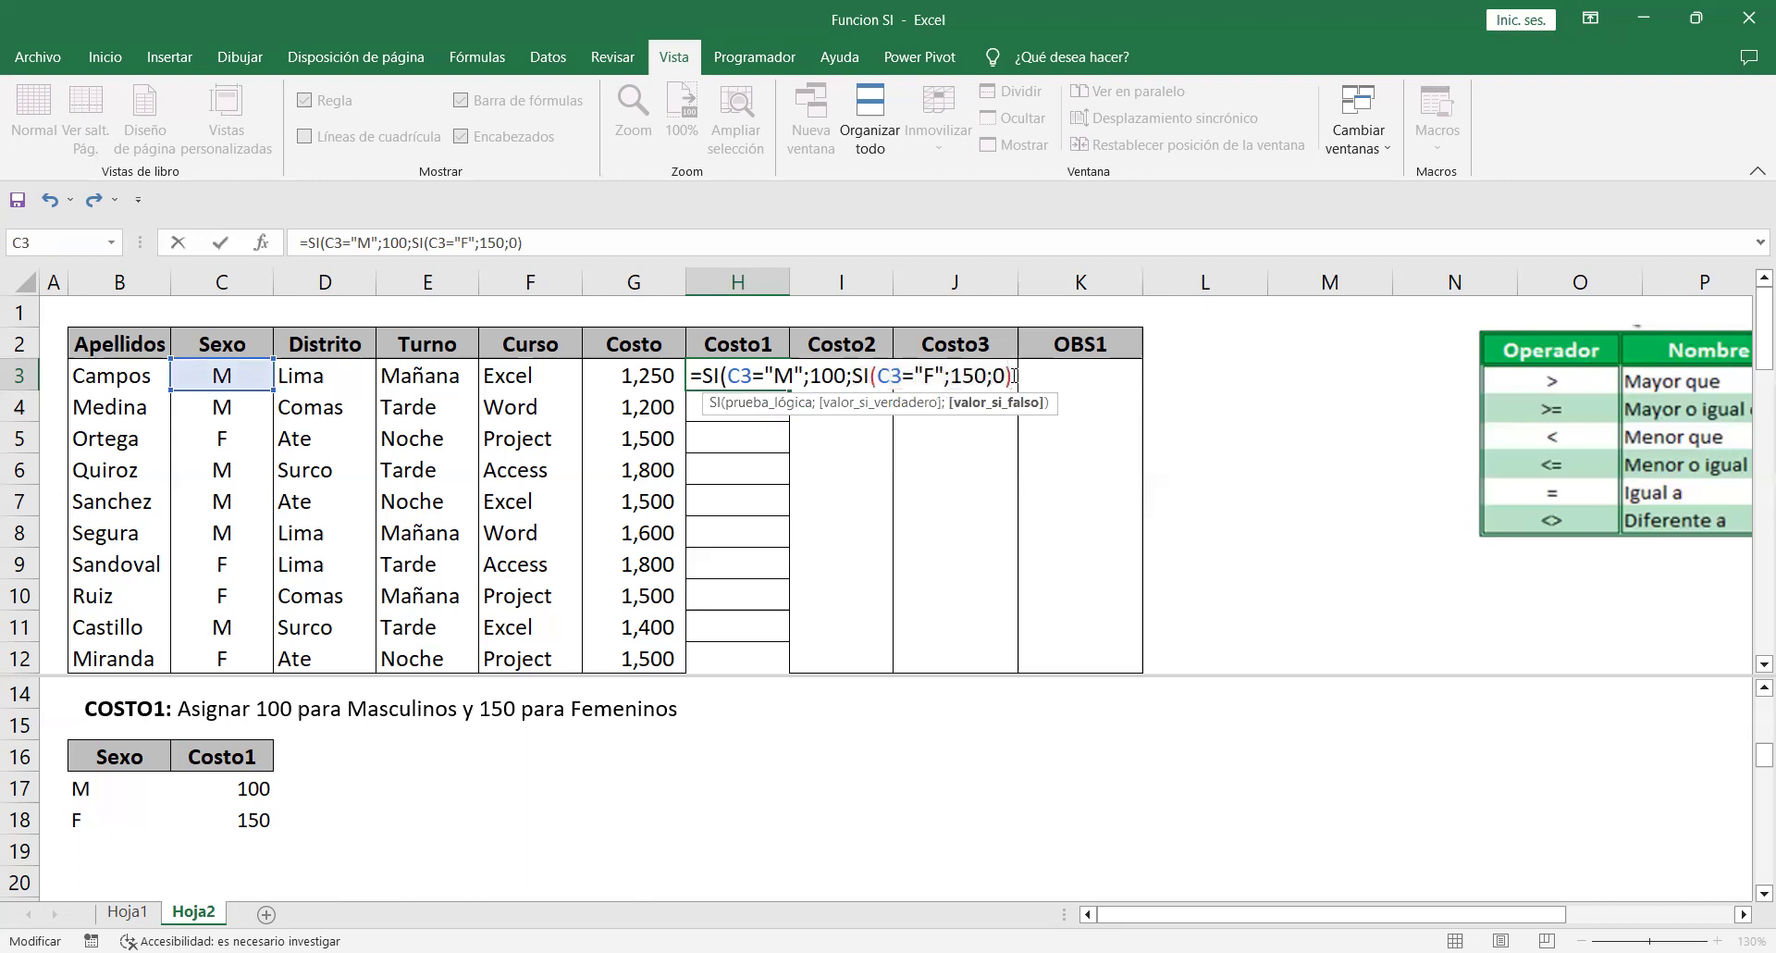
text())
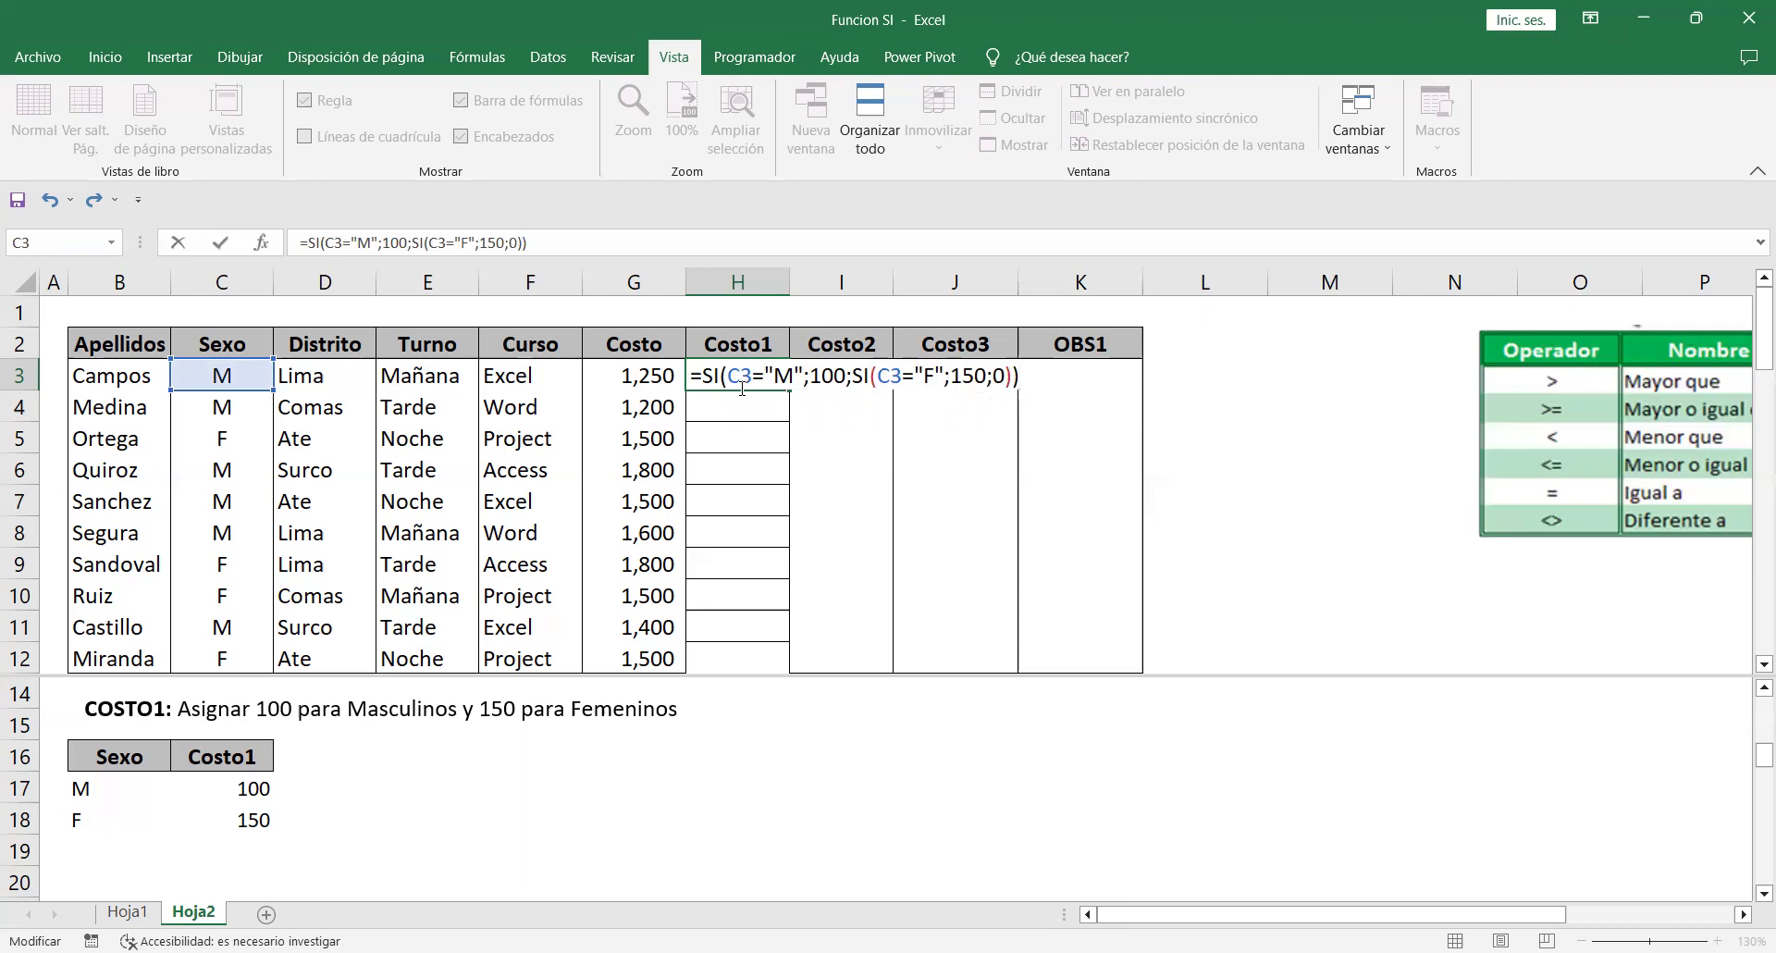
key(Return)
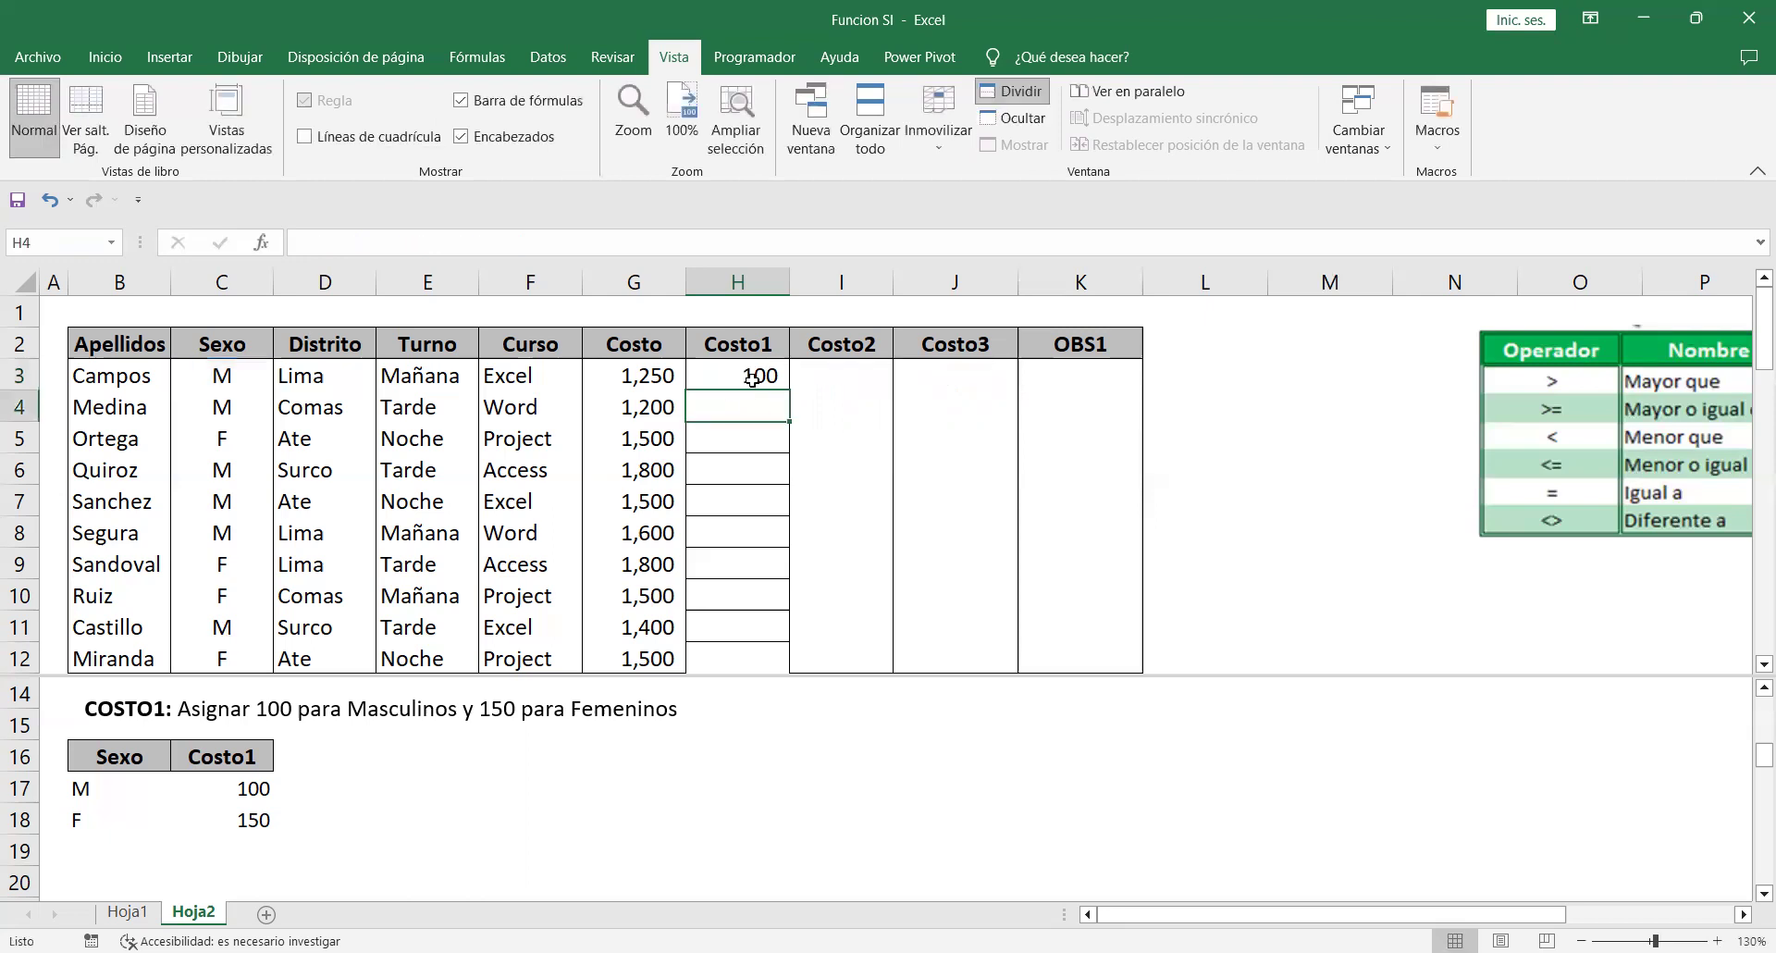
Copy the nested SI formula from H3 down the Costo1 column to H12.
click(754, 381)
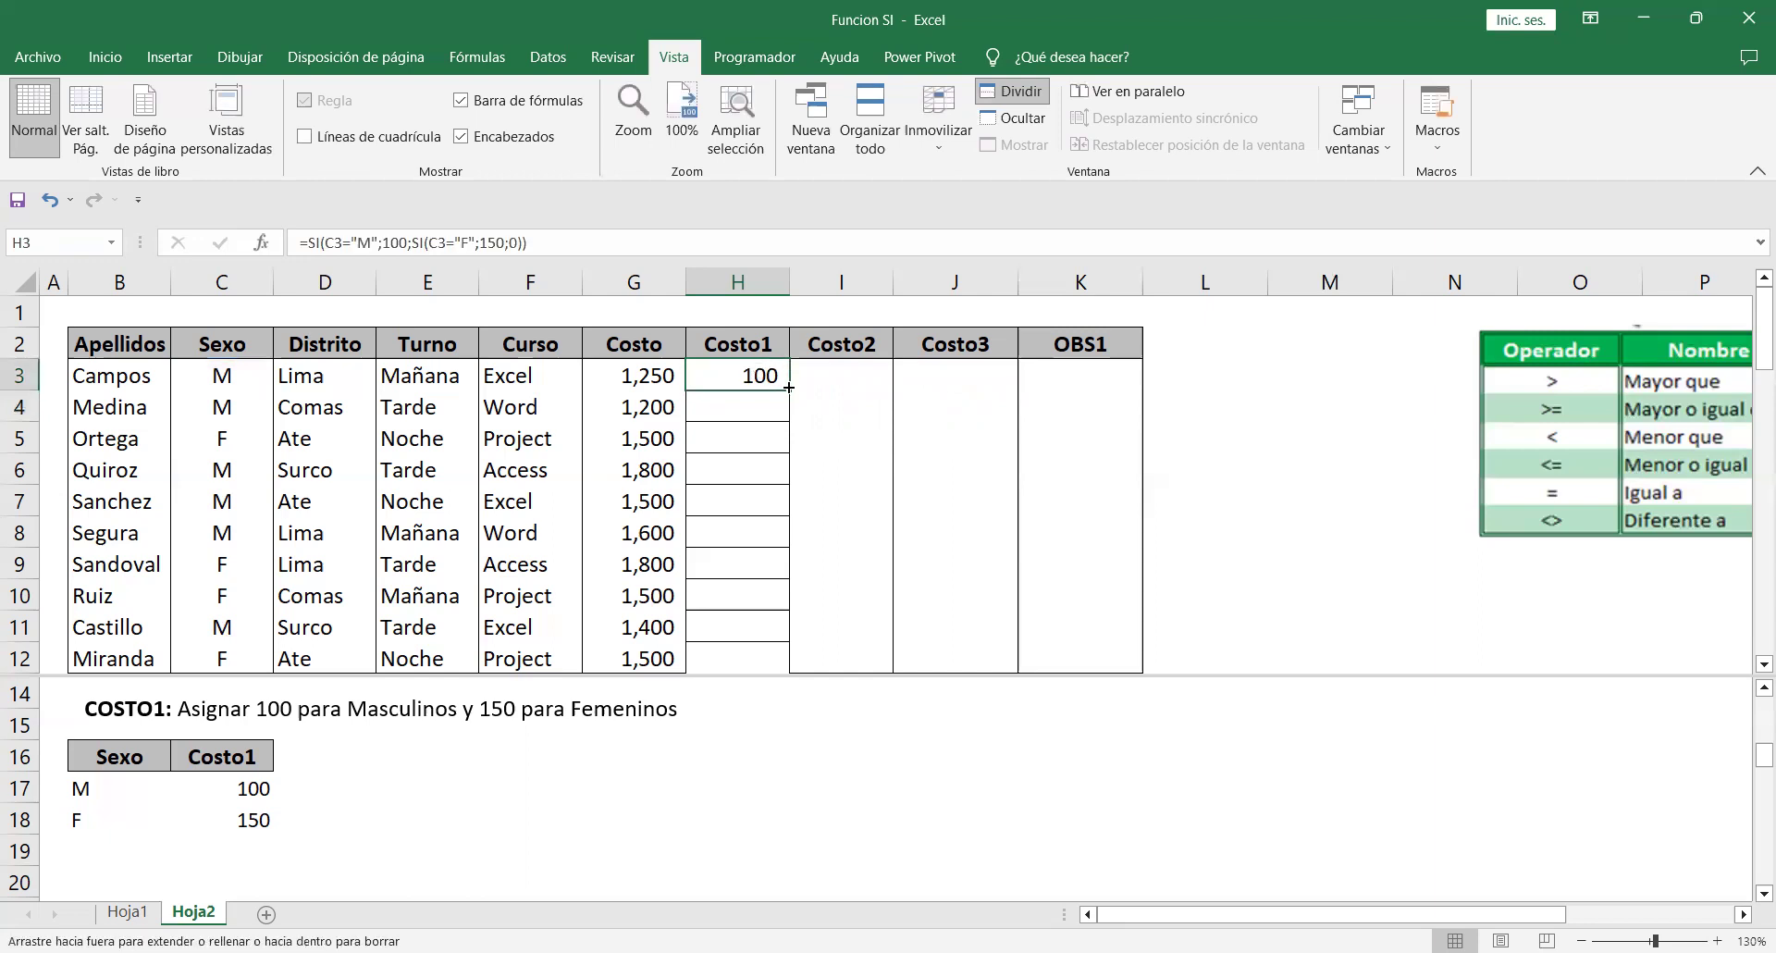
double_click(788, 386)
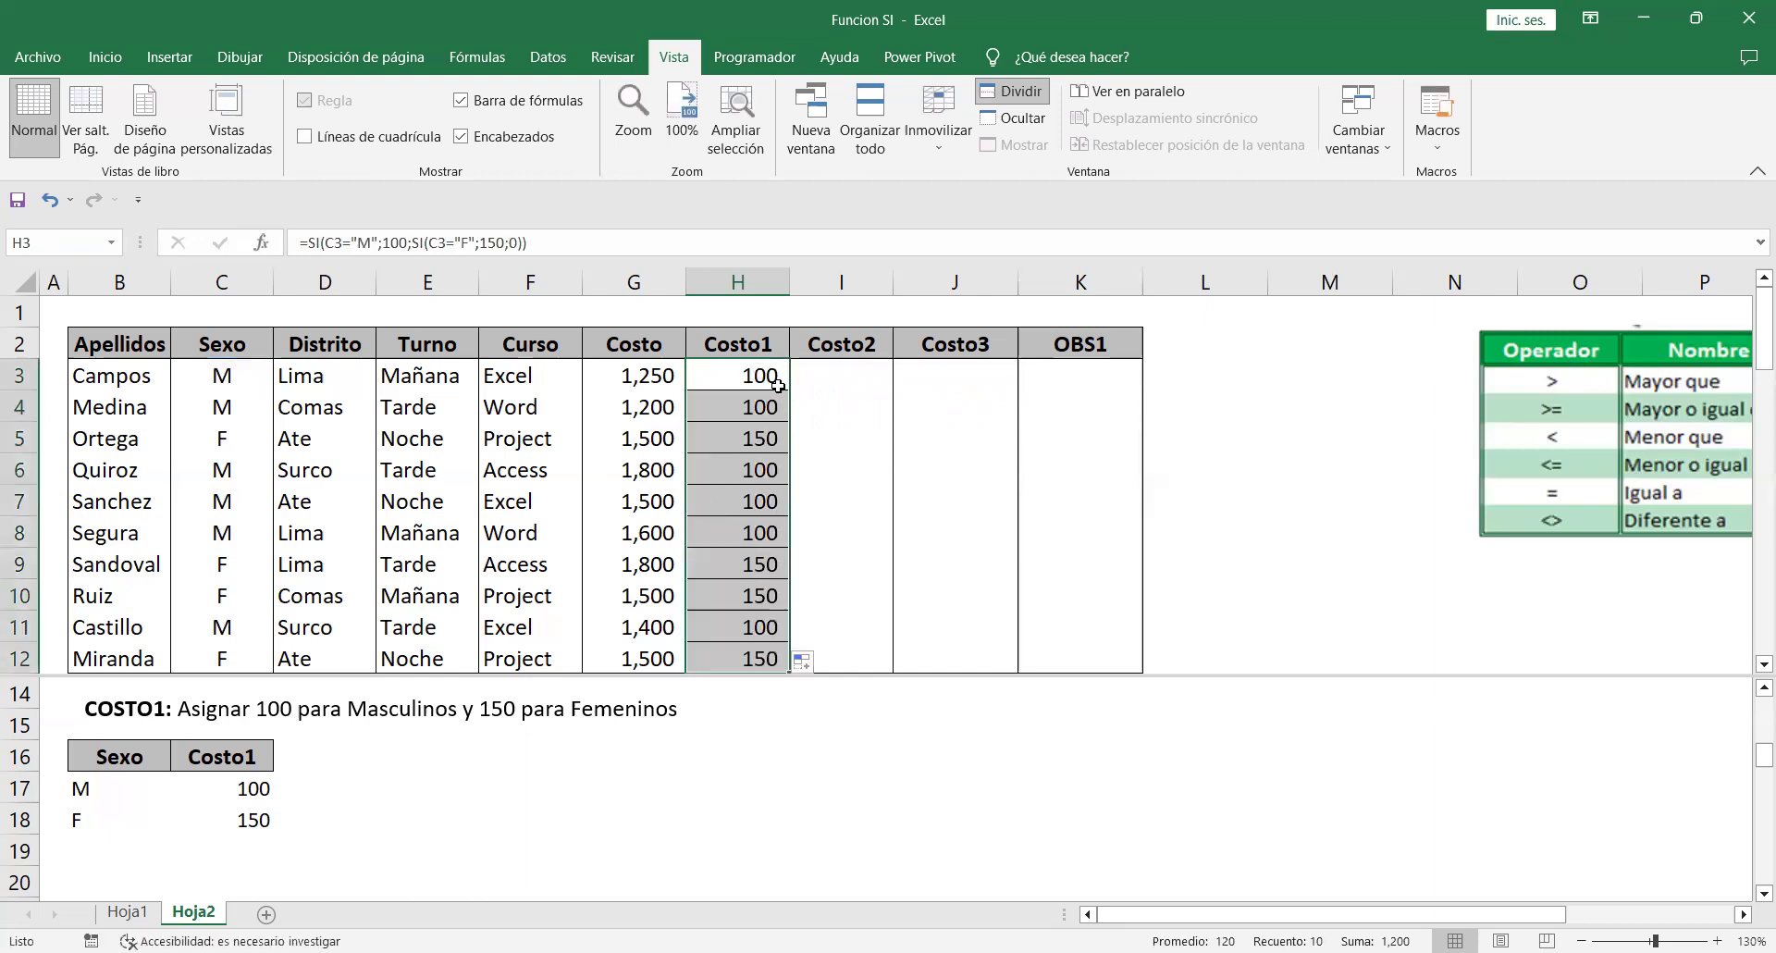
key(Down)
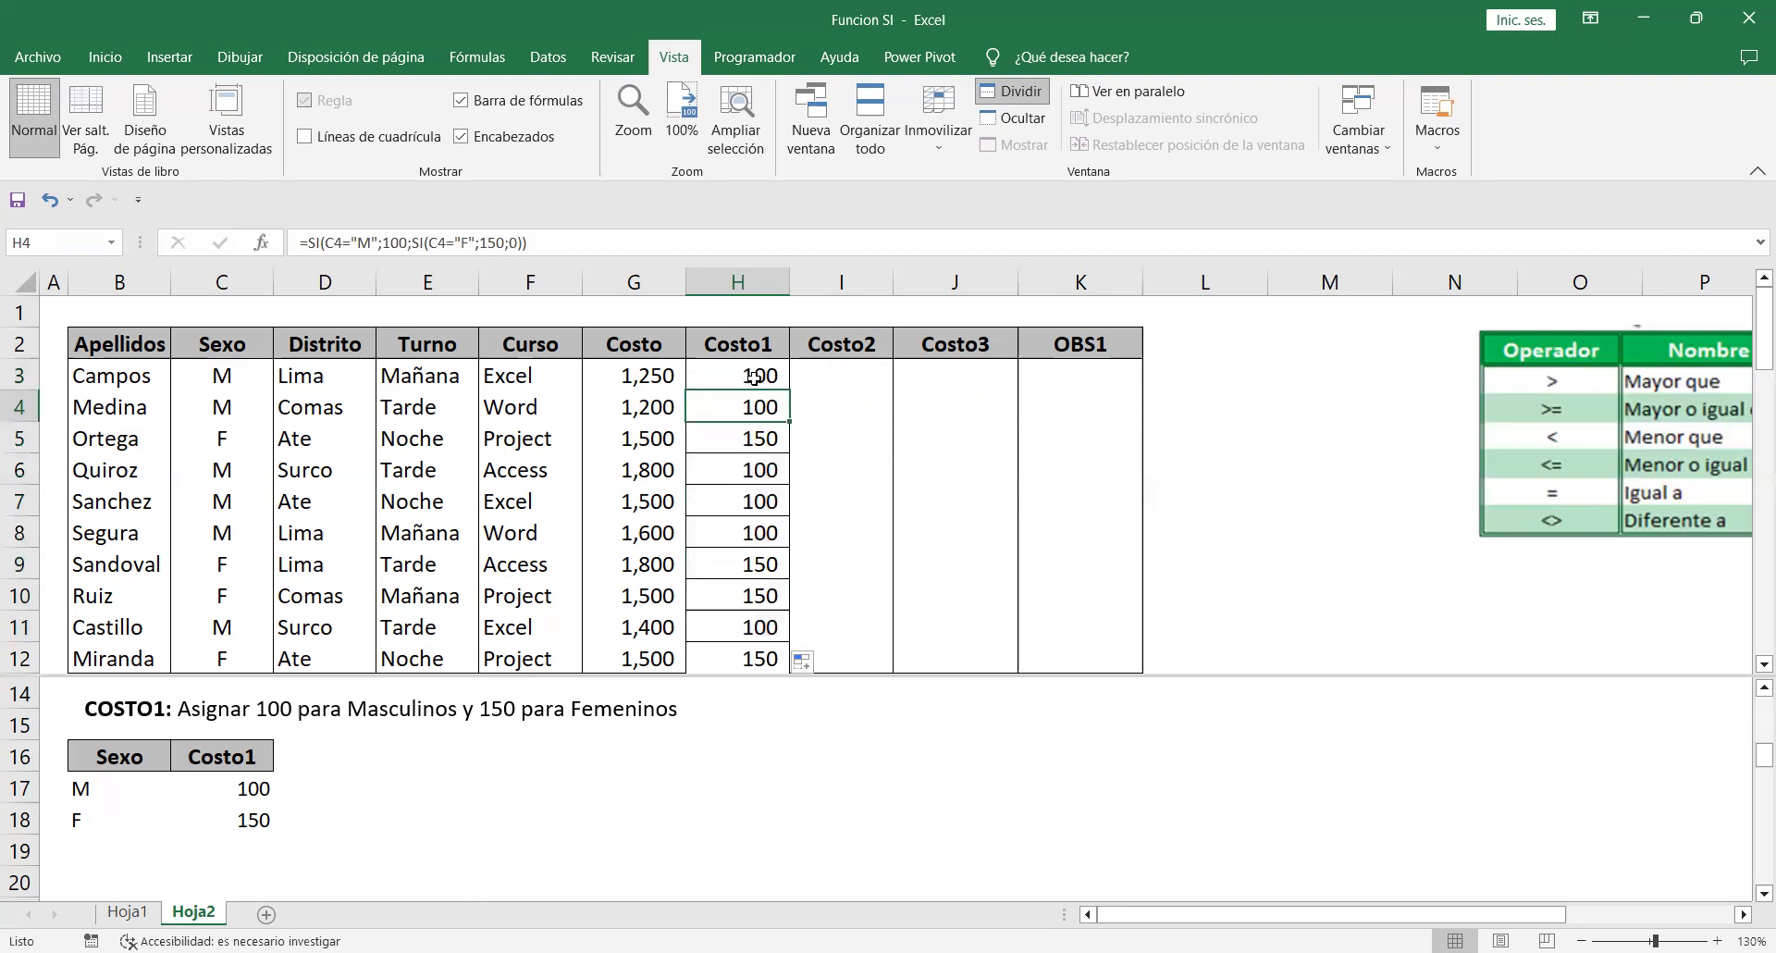
Examine the logical tests and return values of the nested SI formulas in H3 and H5.
double_click(754, 377)
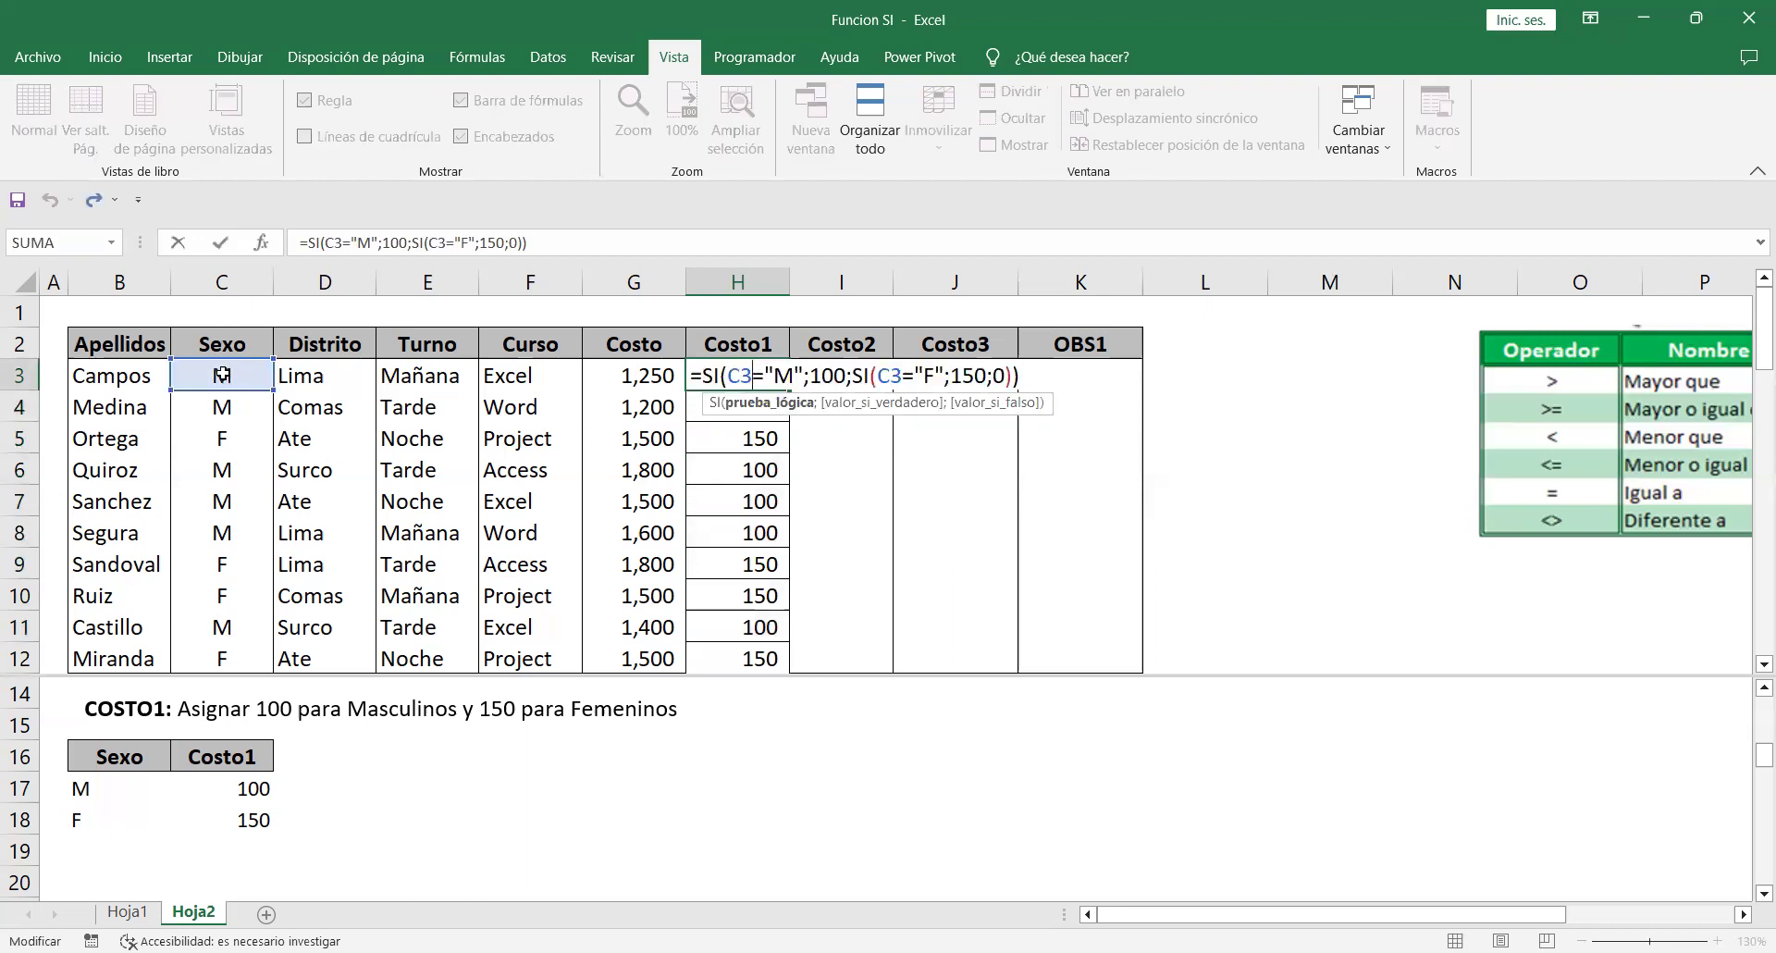
drag(724, 375, 818, 374)
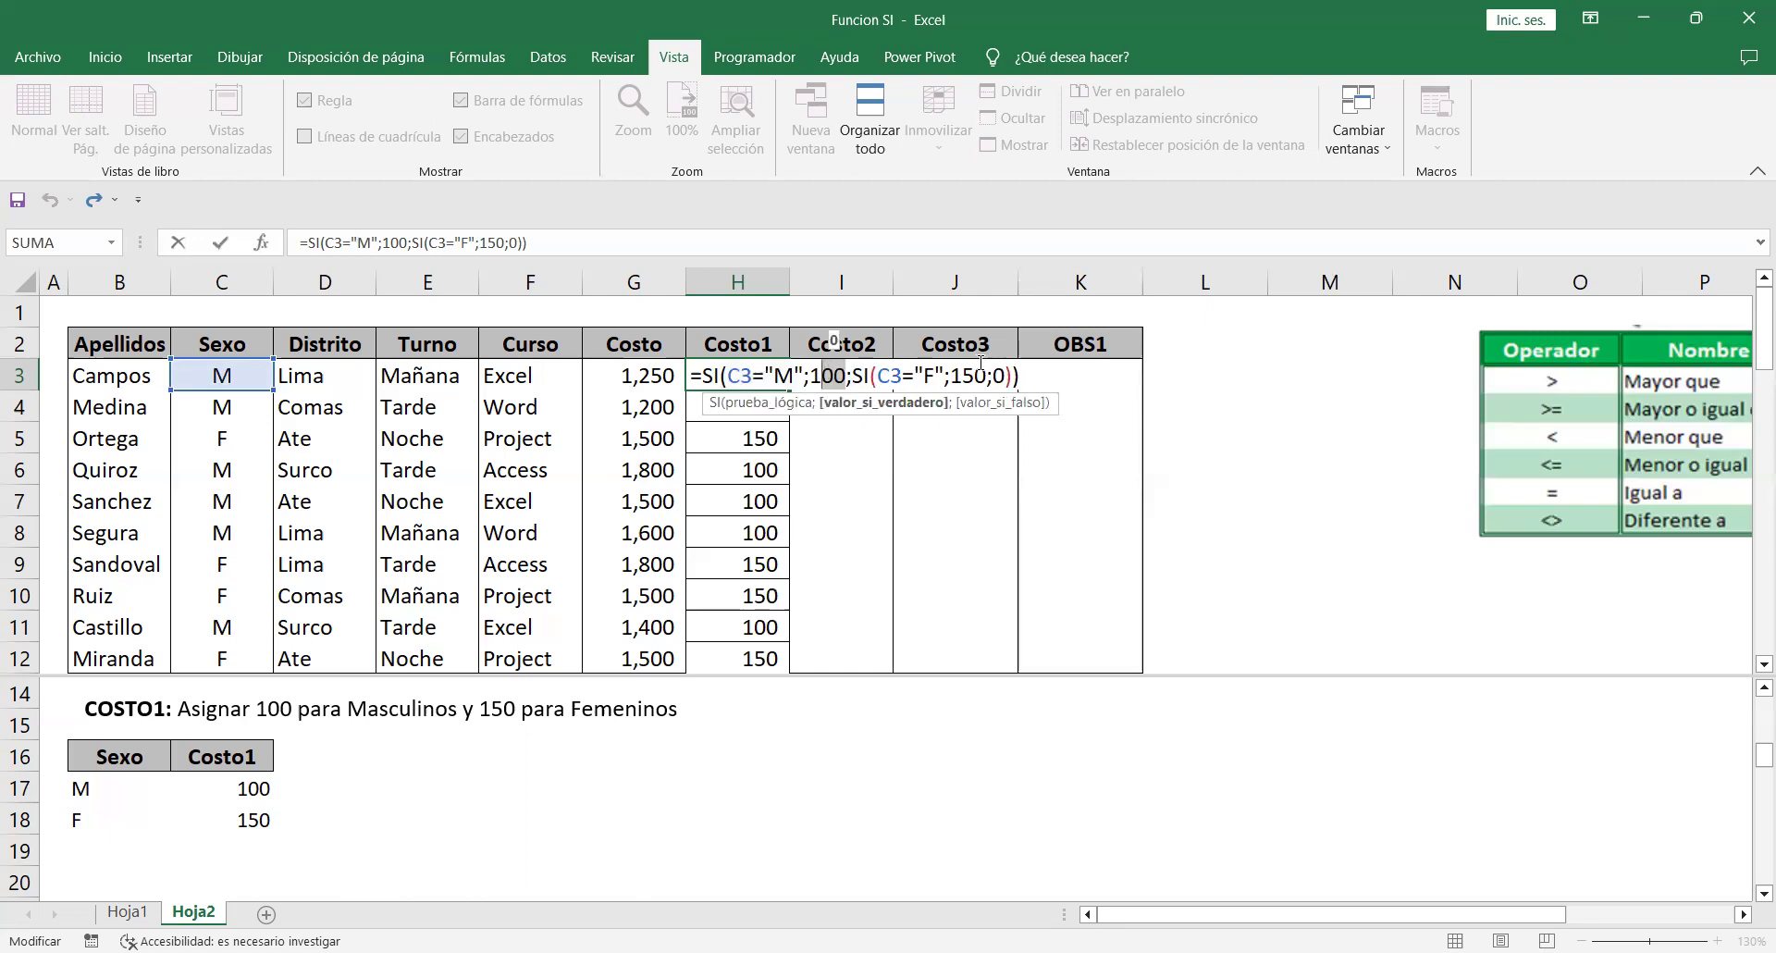
key(Return)
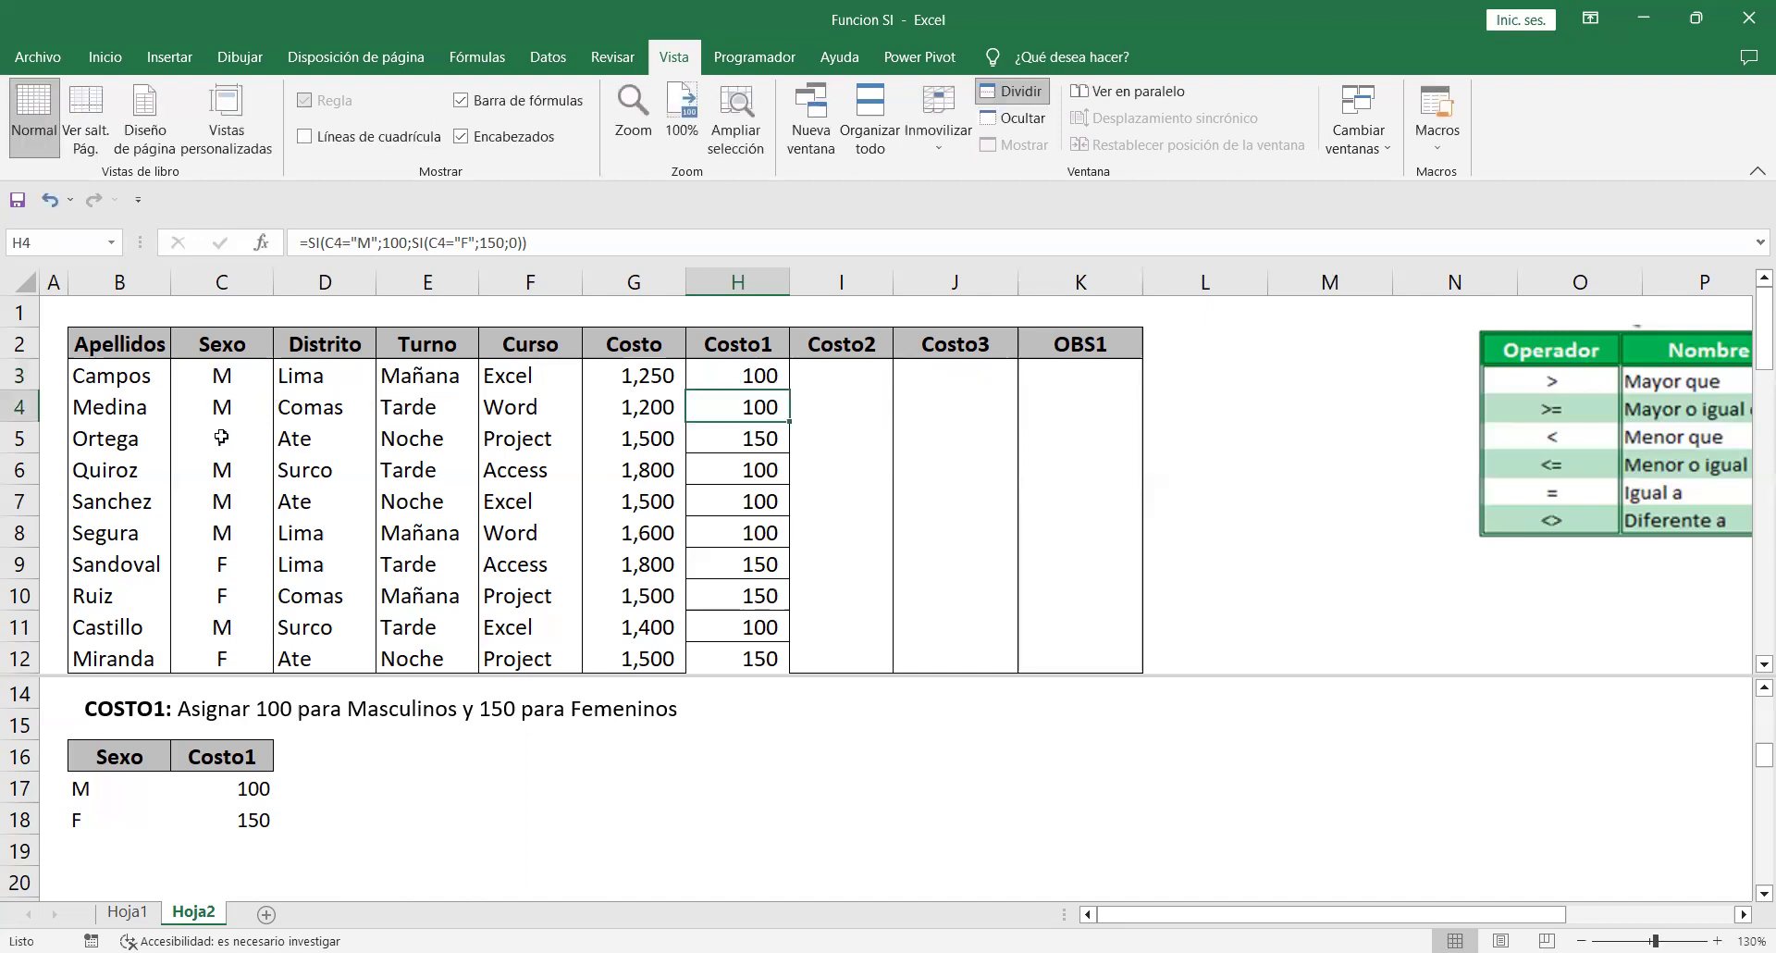
click(223, 435)
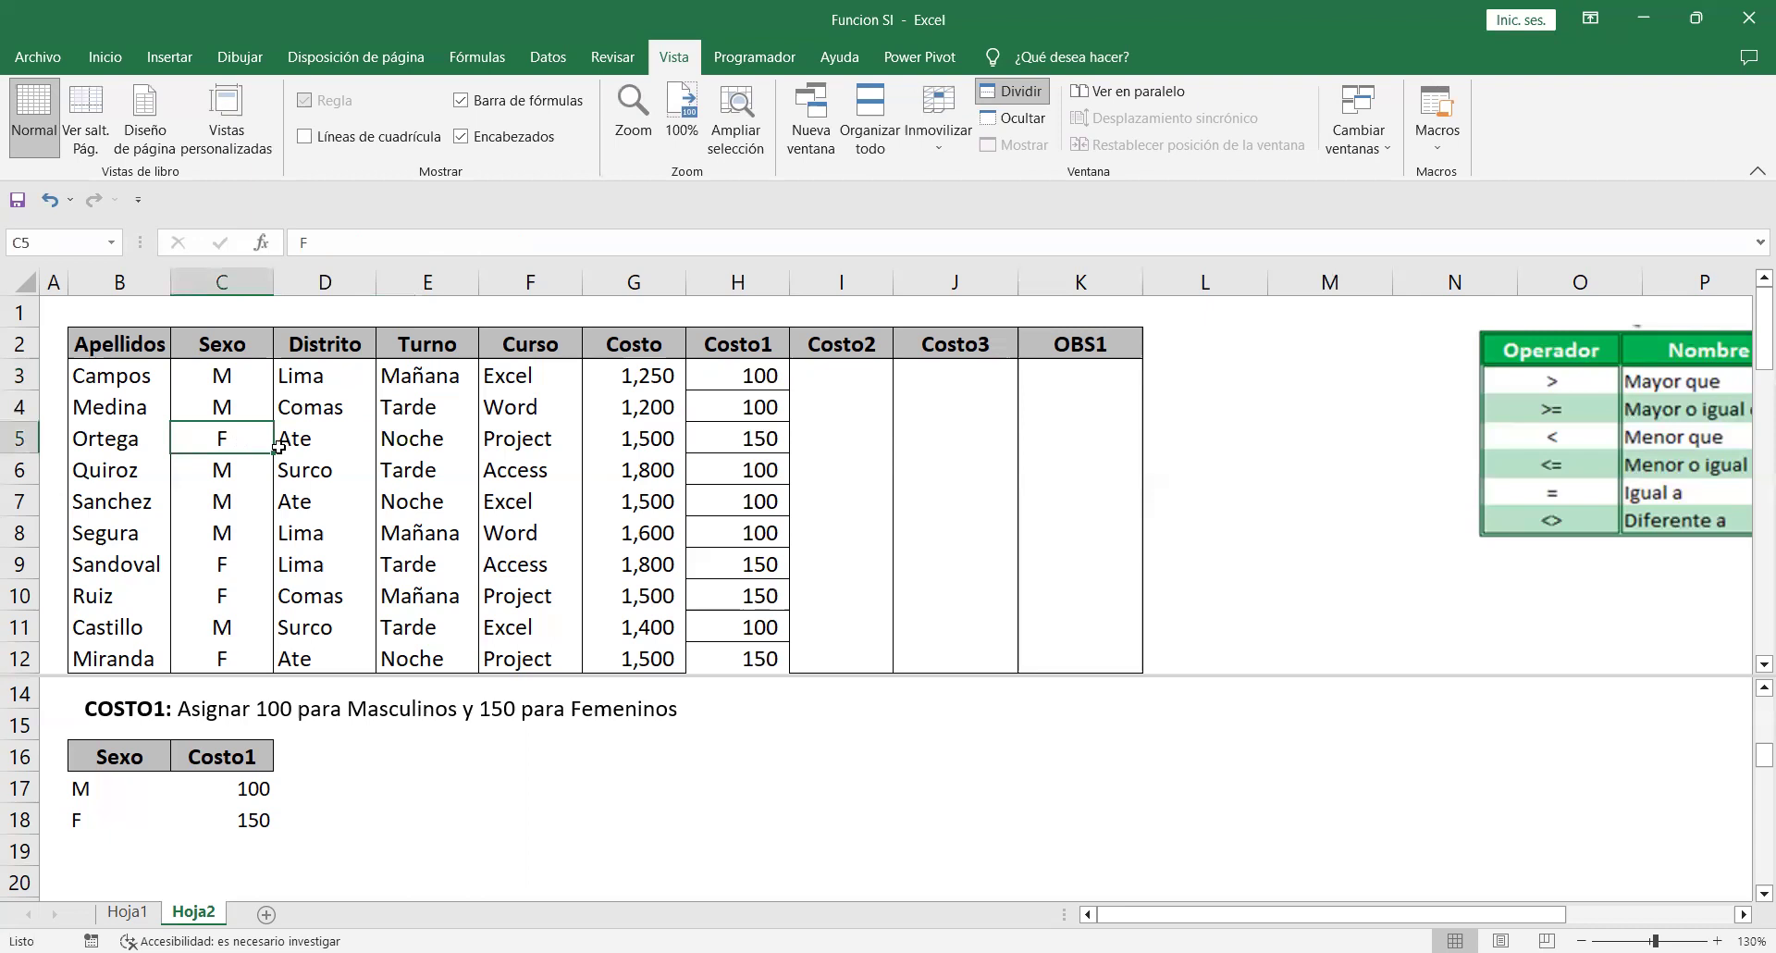
click(755, 439)
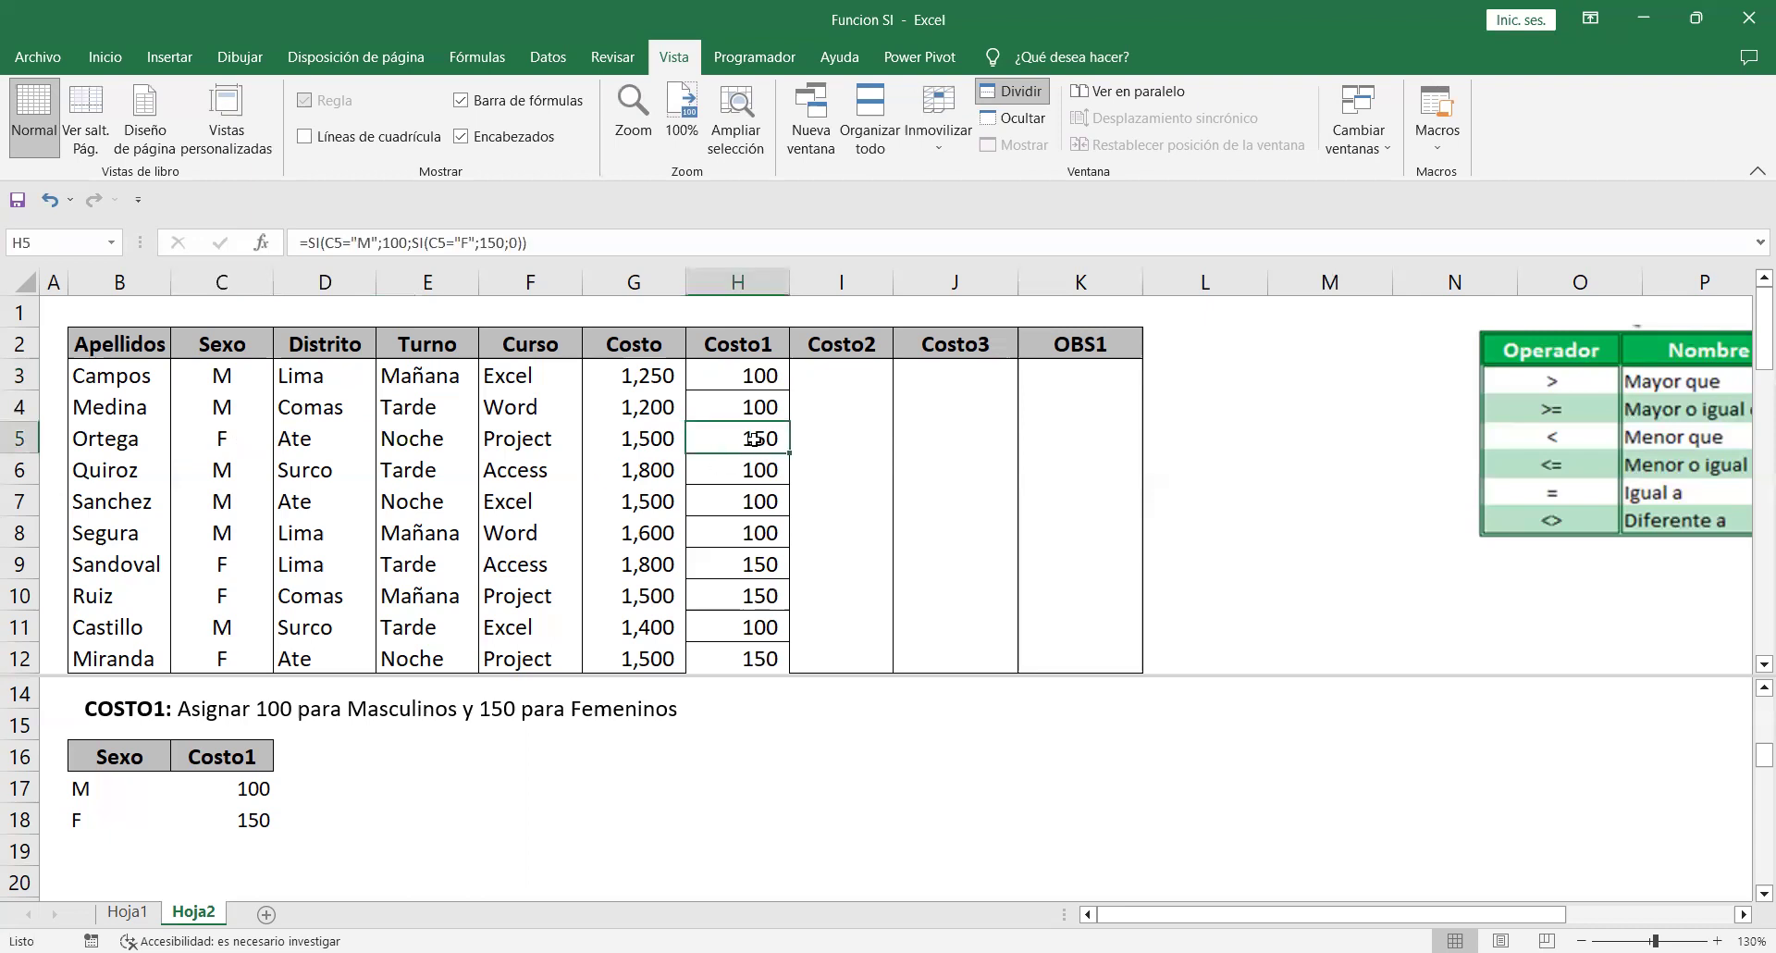
double_click(755, 438)
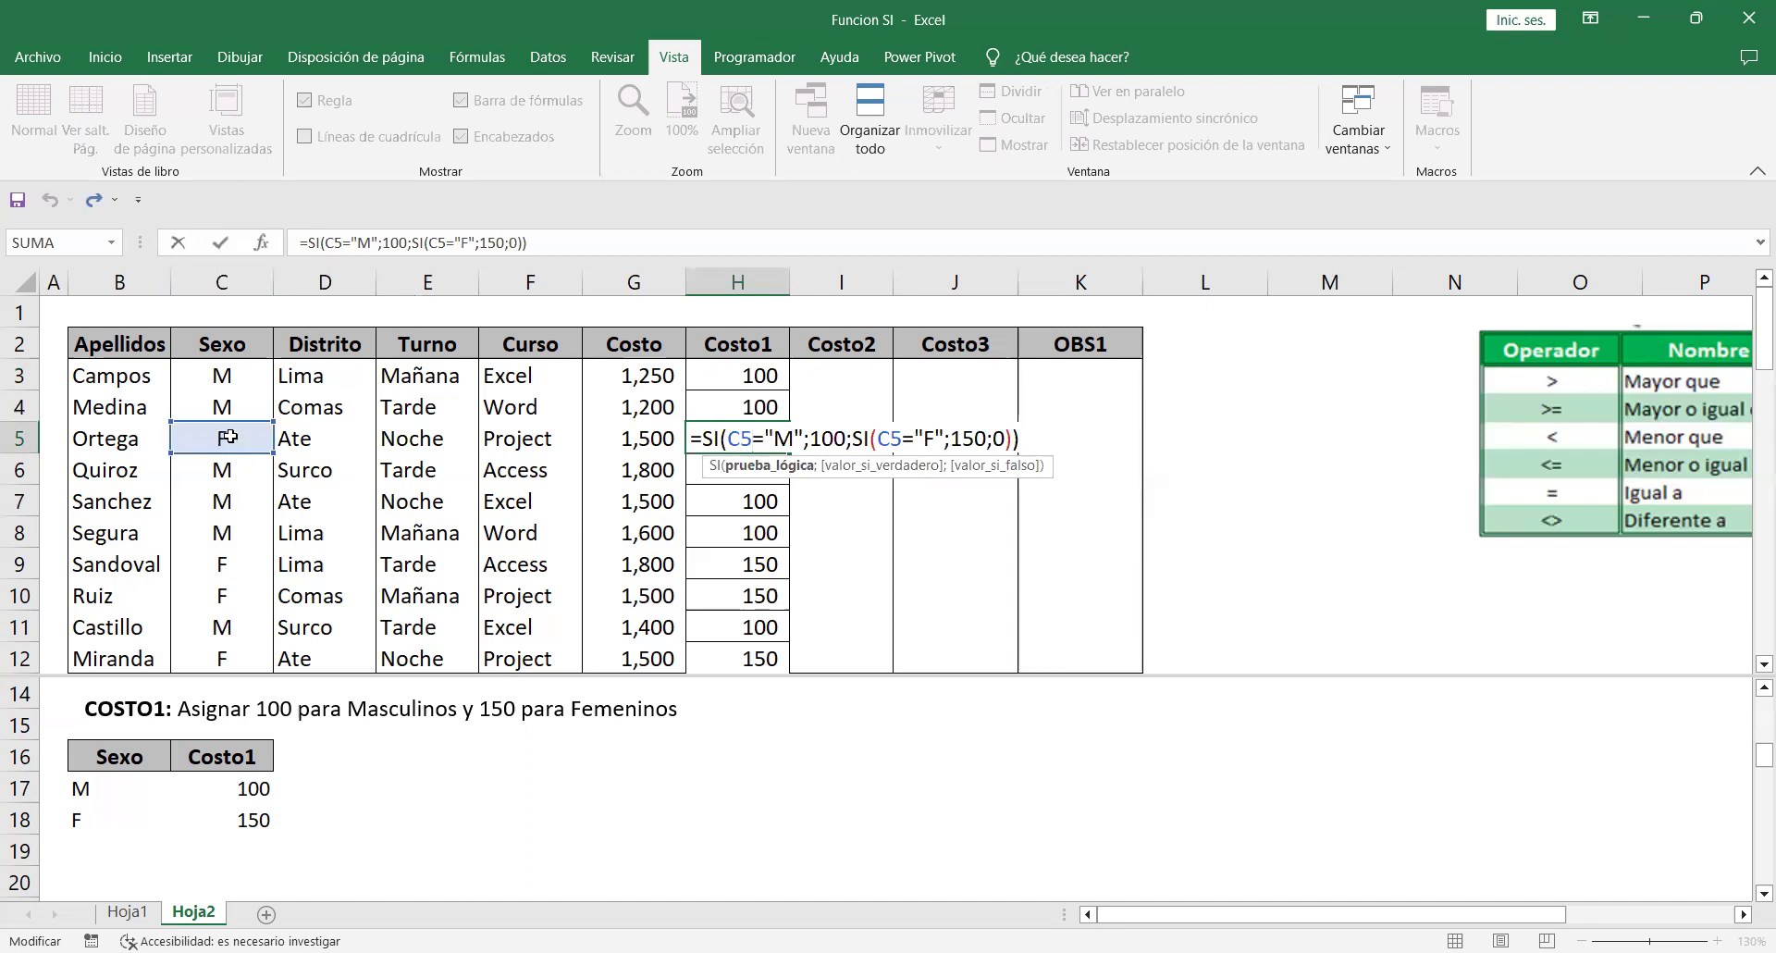
drag(727, 433, 805, 433)
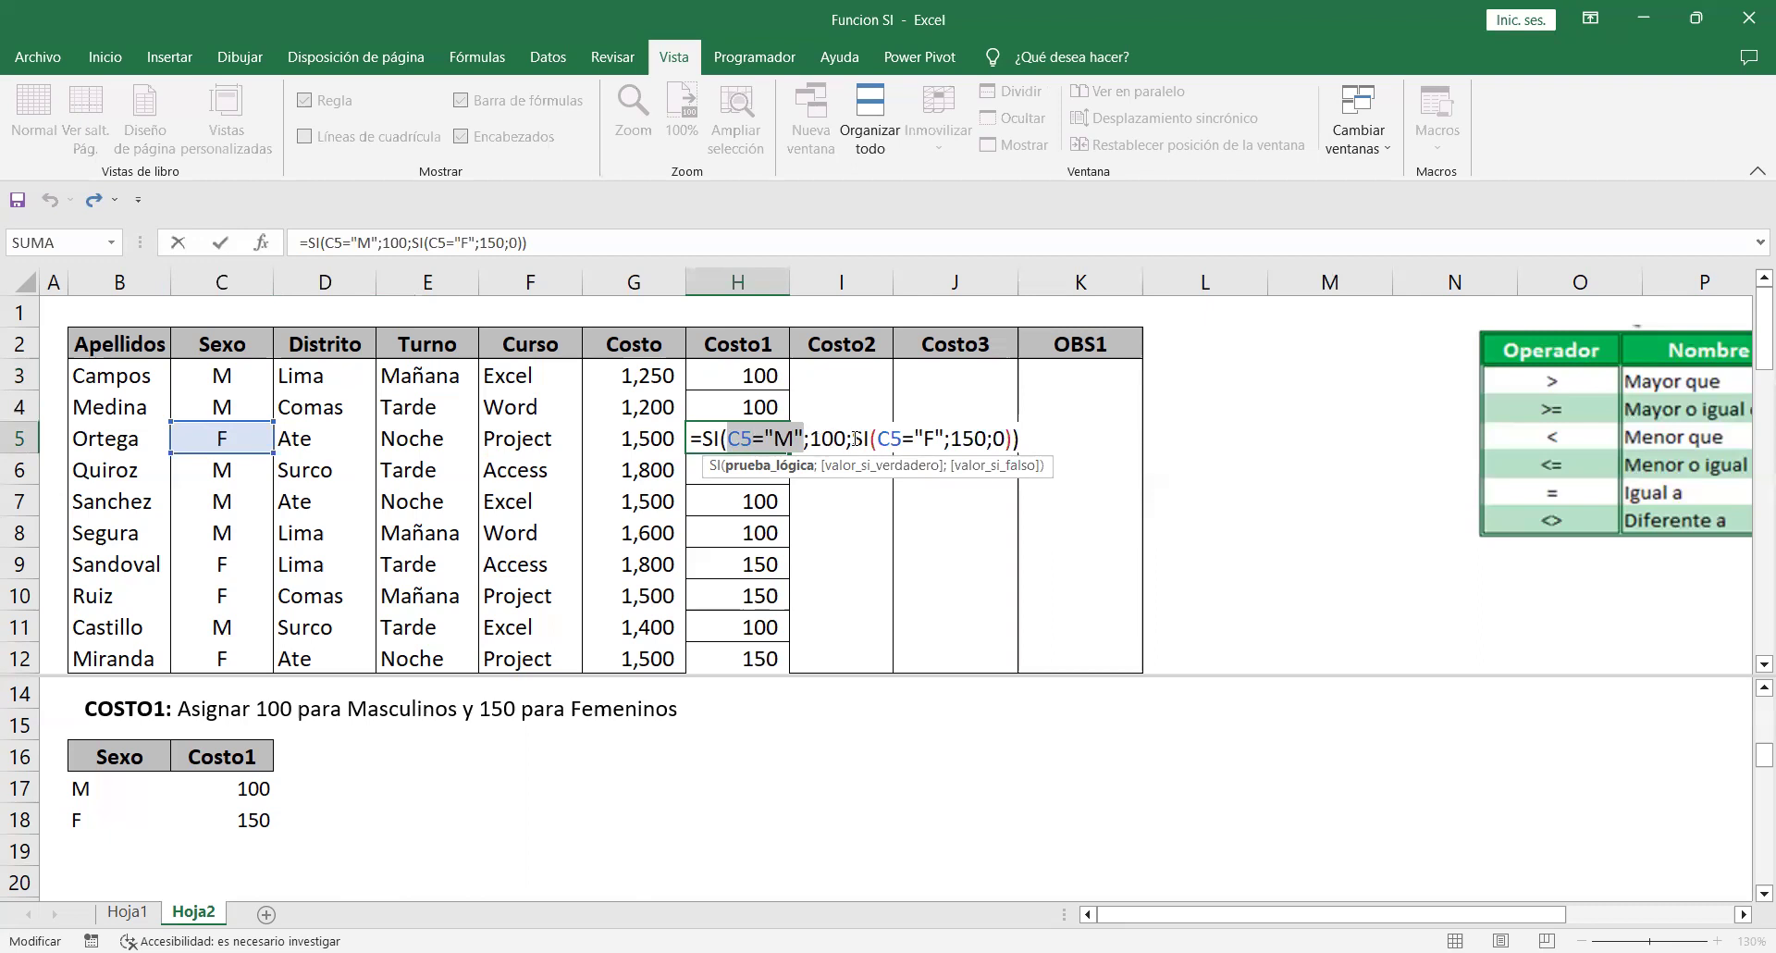
drag(850, 440, 1089, 435)
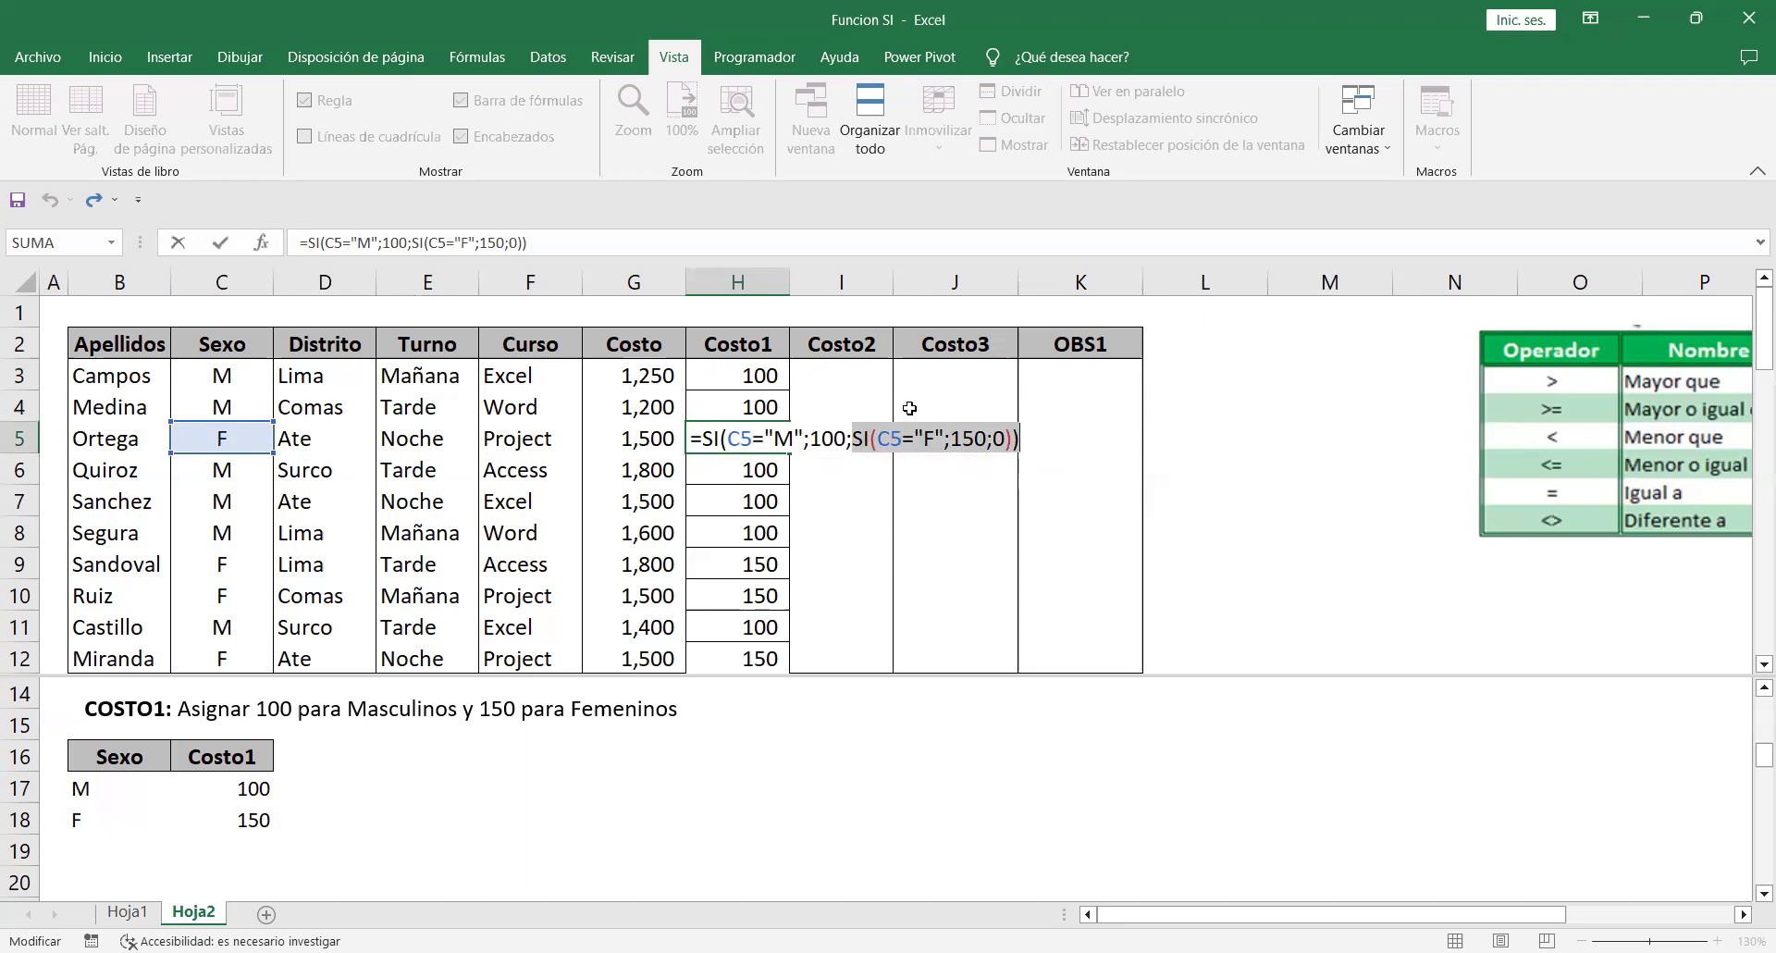
drag(876, 439, 944, 438)
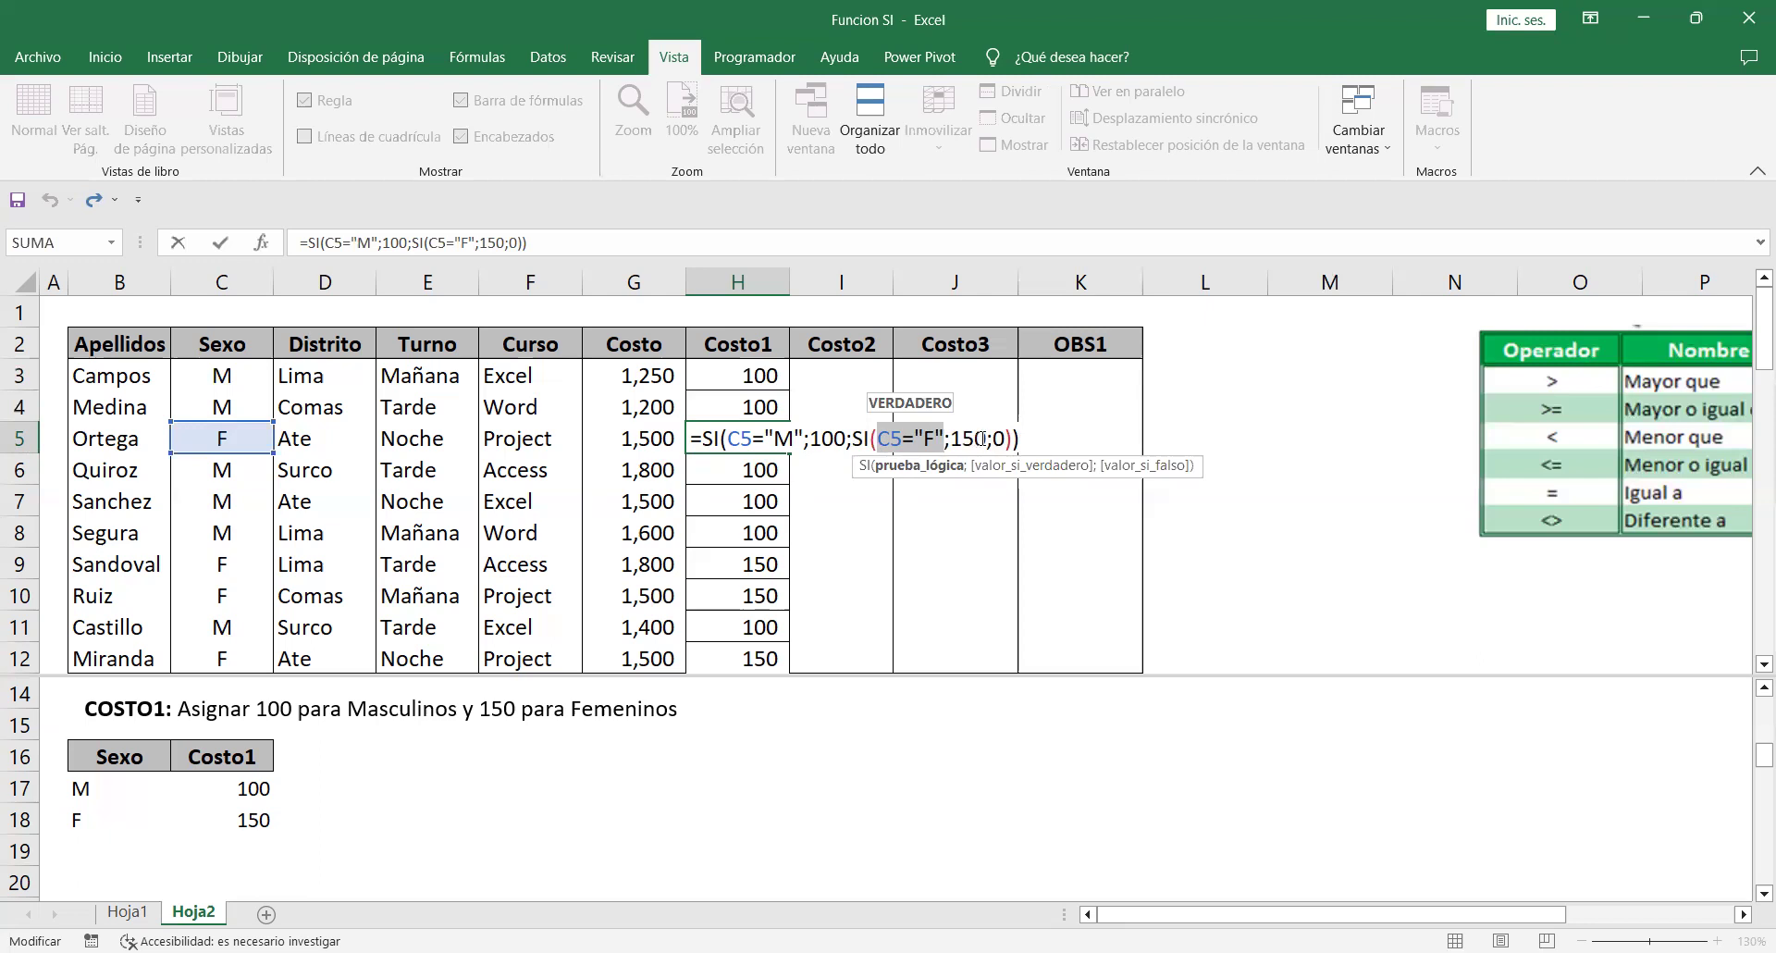
drag(986, 437, 953, 436)
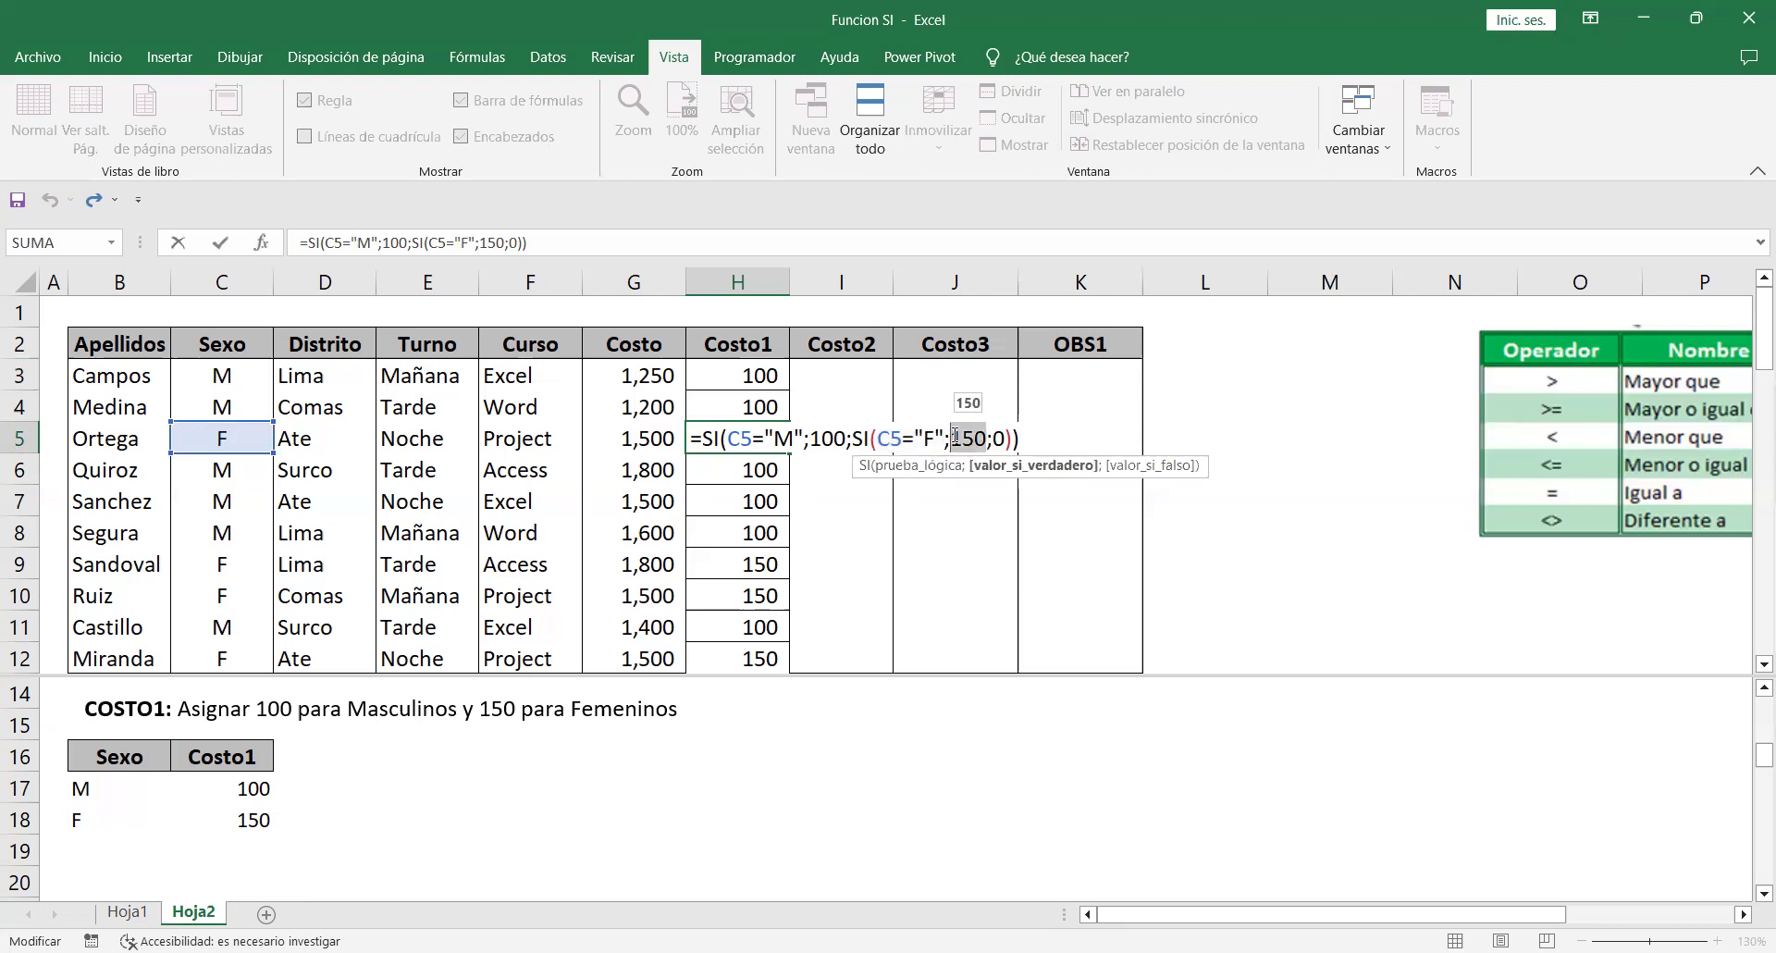
key(Return)
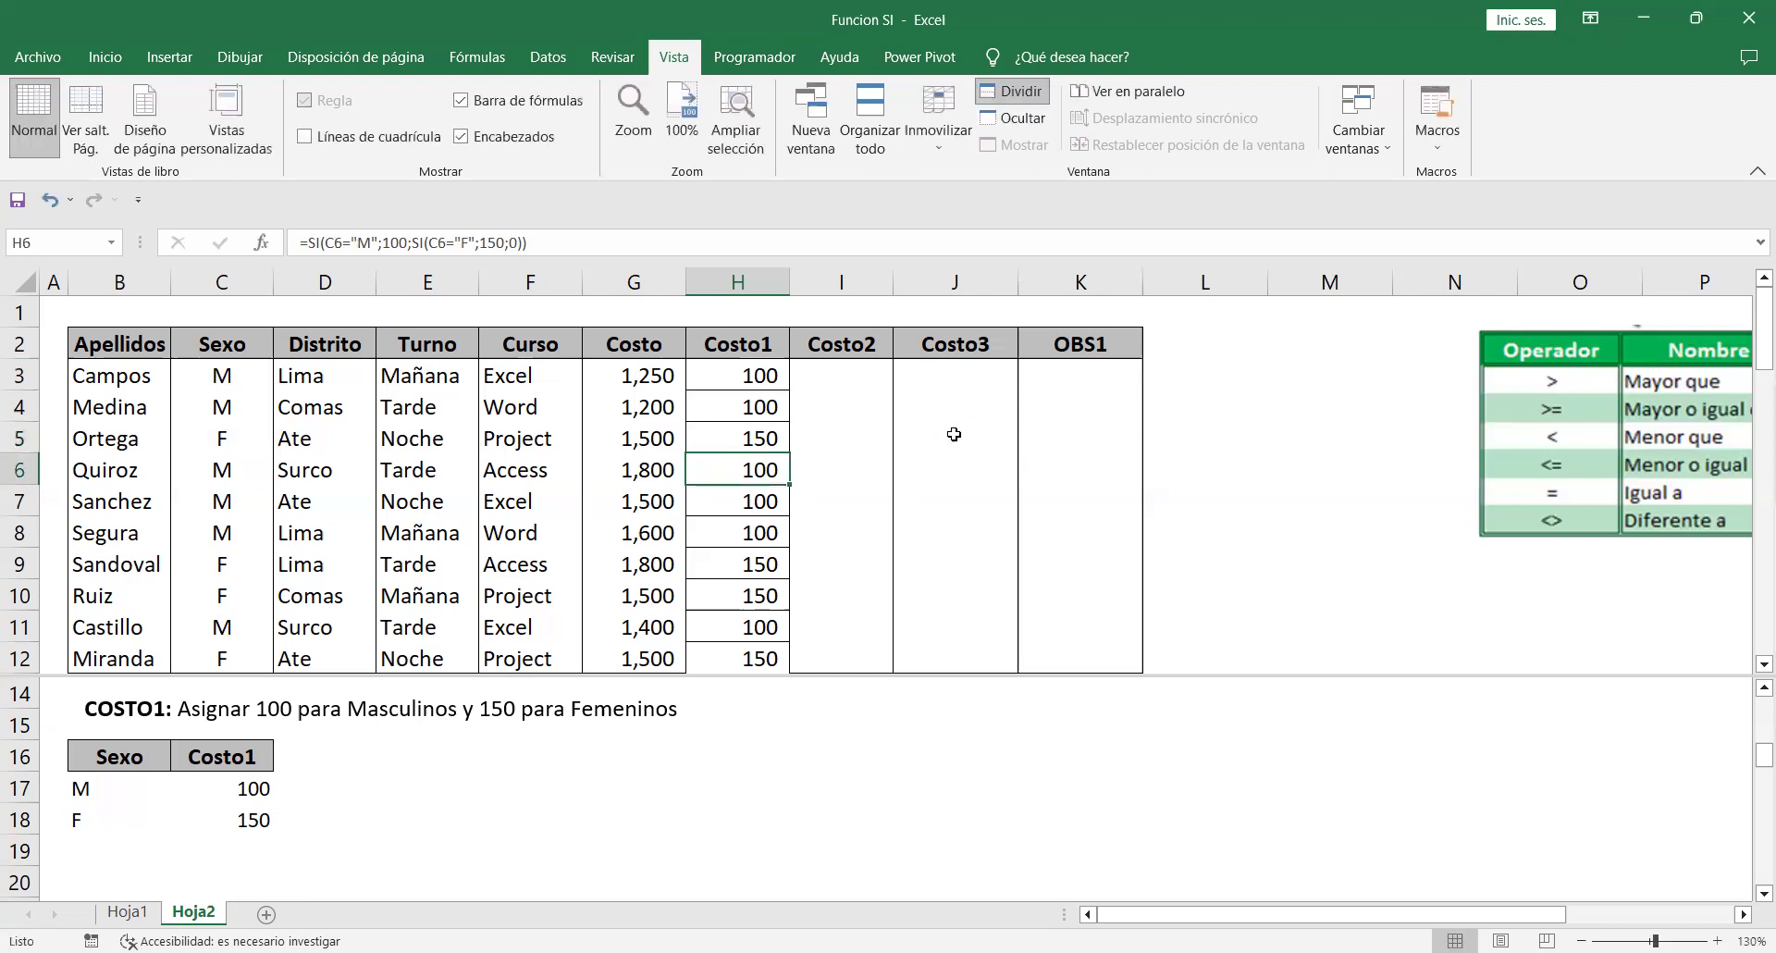
Replace the Sexo value in C4 with X and check the Costo1 formula in H4.
click(225, 408)
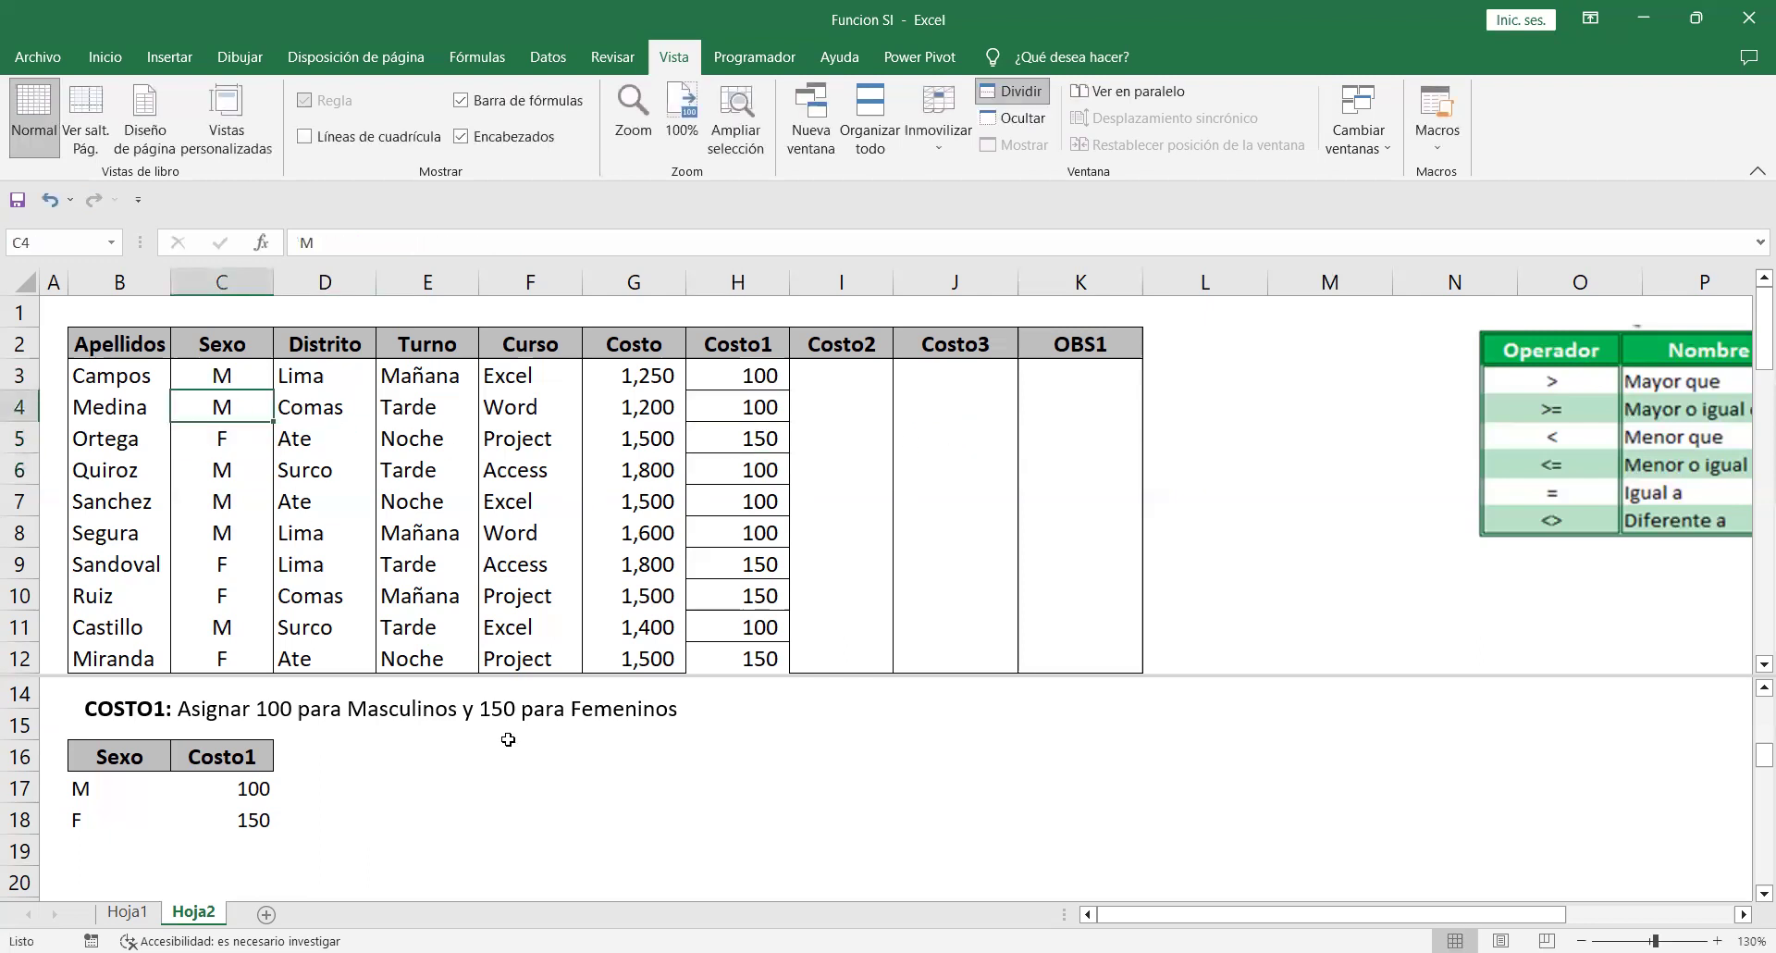
text(X)
key(Return)
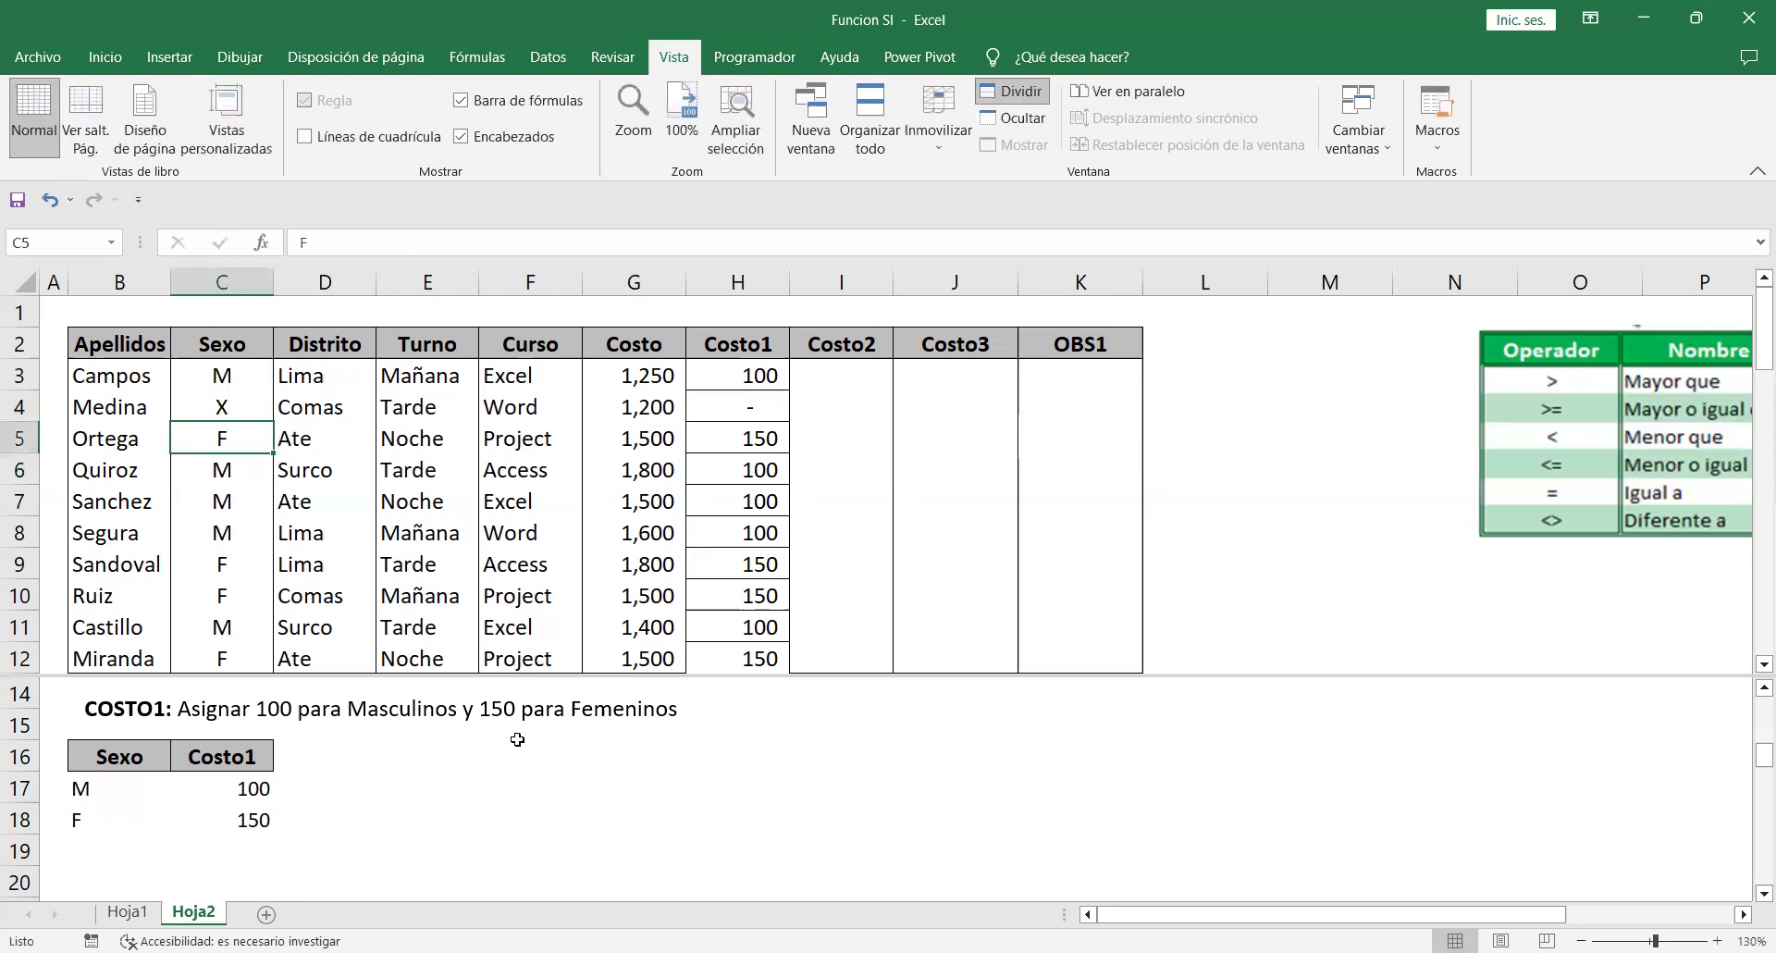
click(740, 411)
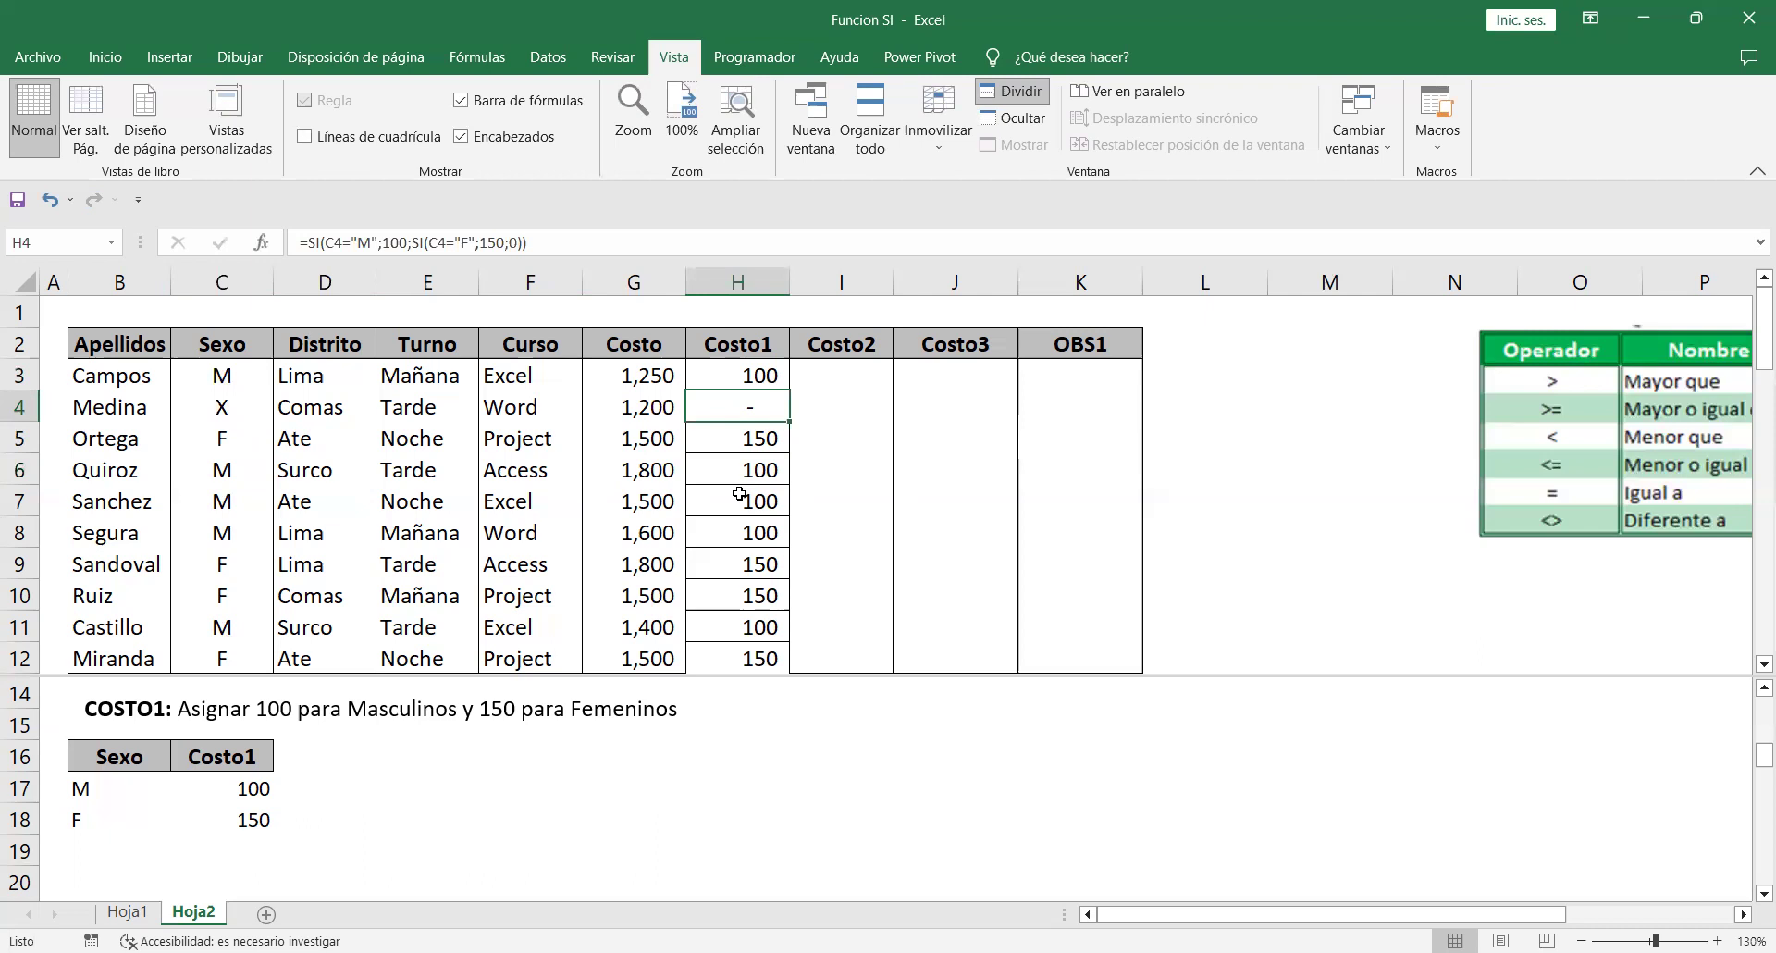
Examine the nested SI in the H4 formula, including its C4="F" test and value if false.
double_click(741, 401)
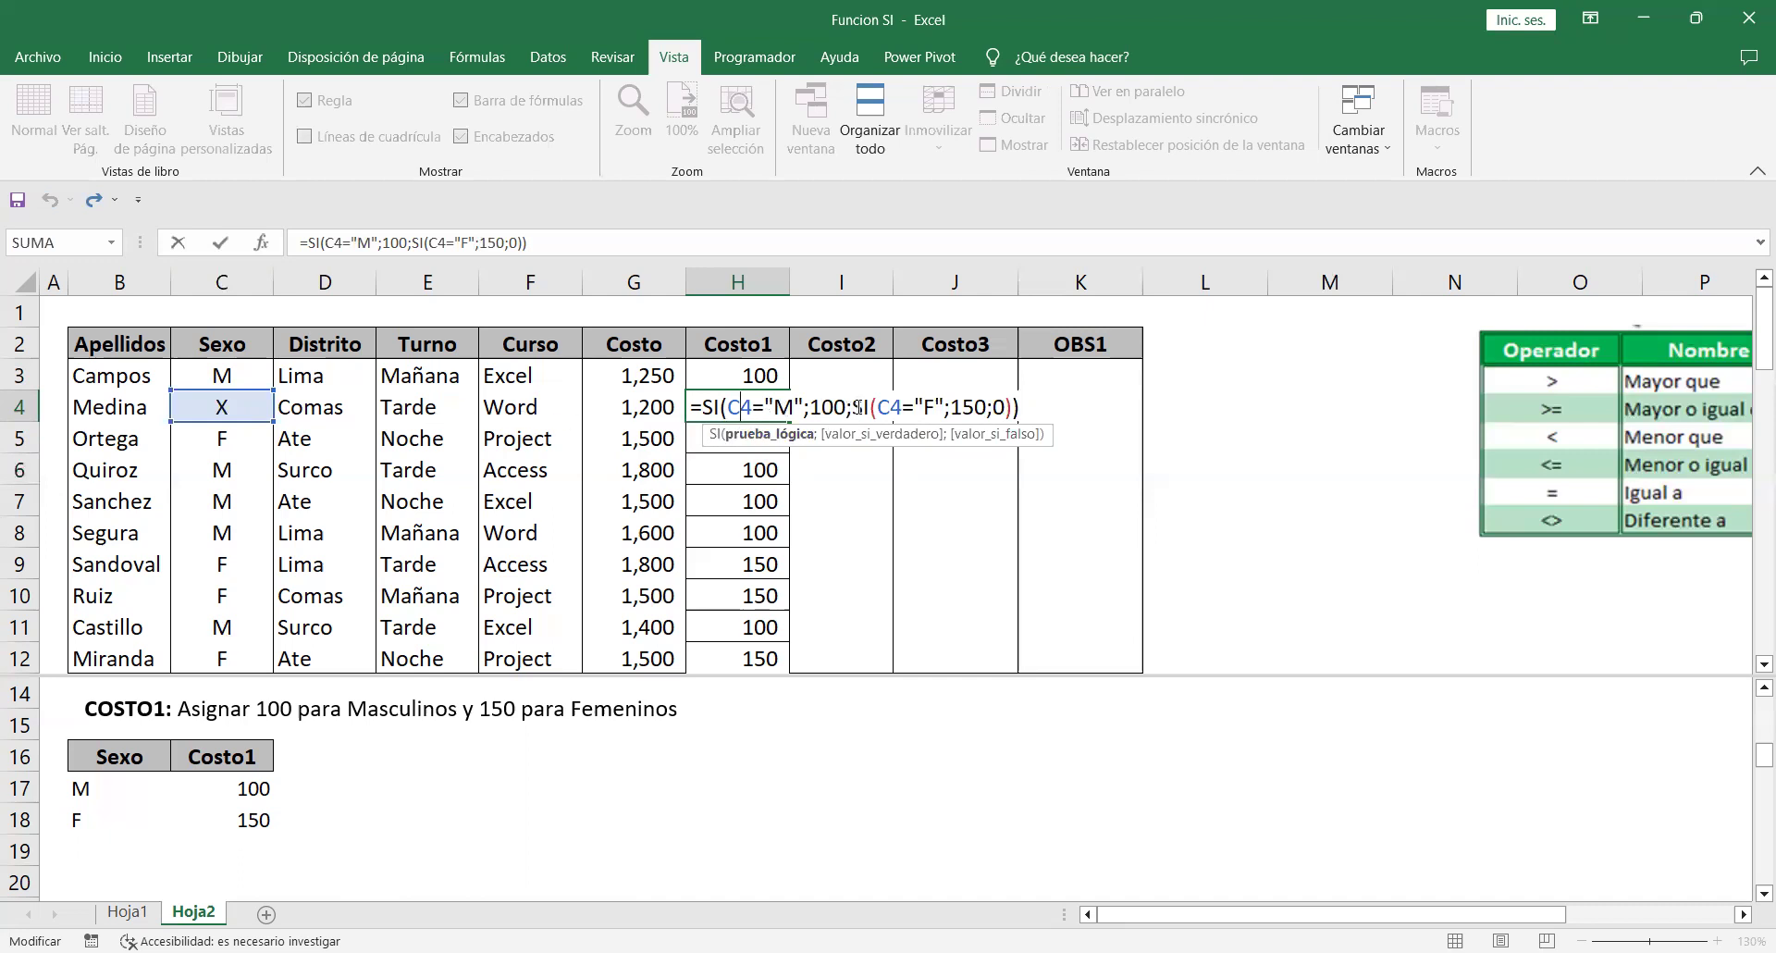
drag(852, 407, 1062, 405)
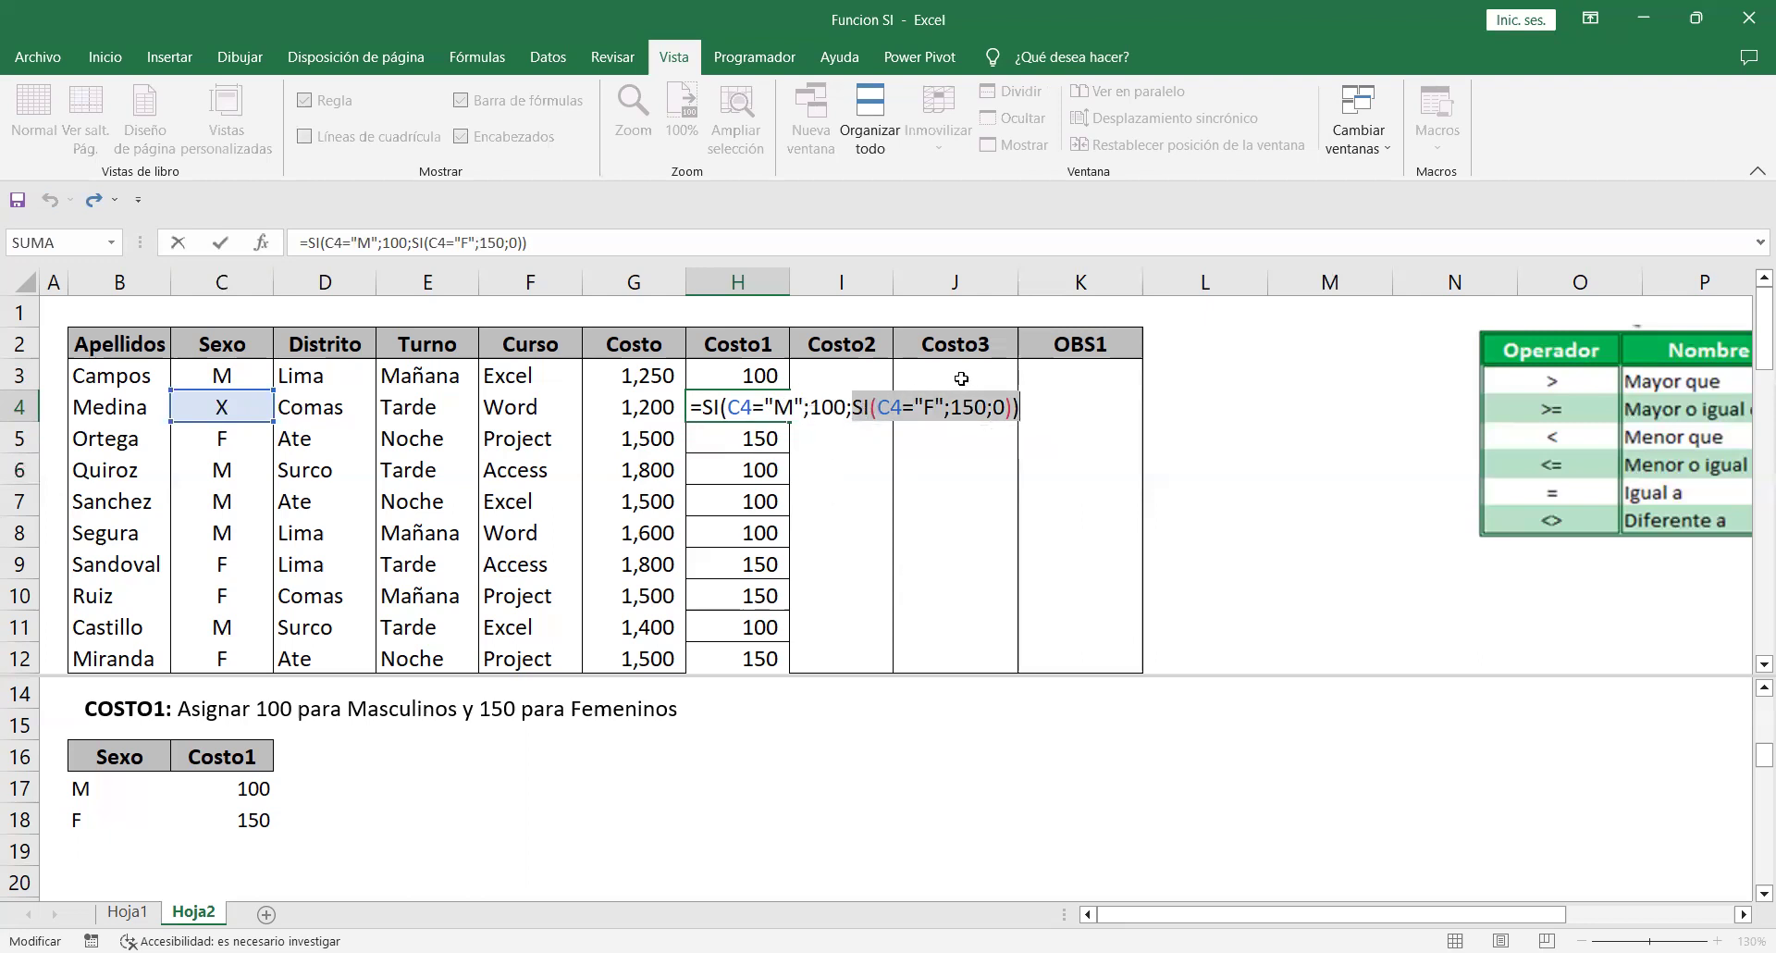
drag(879, 408, 943, 407)
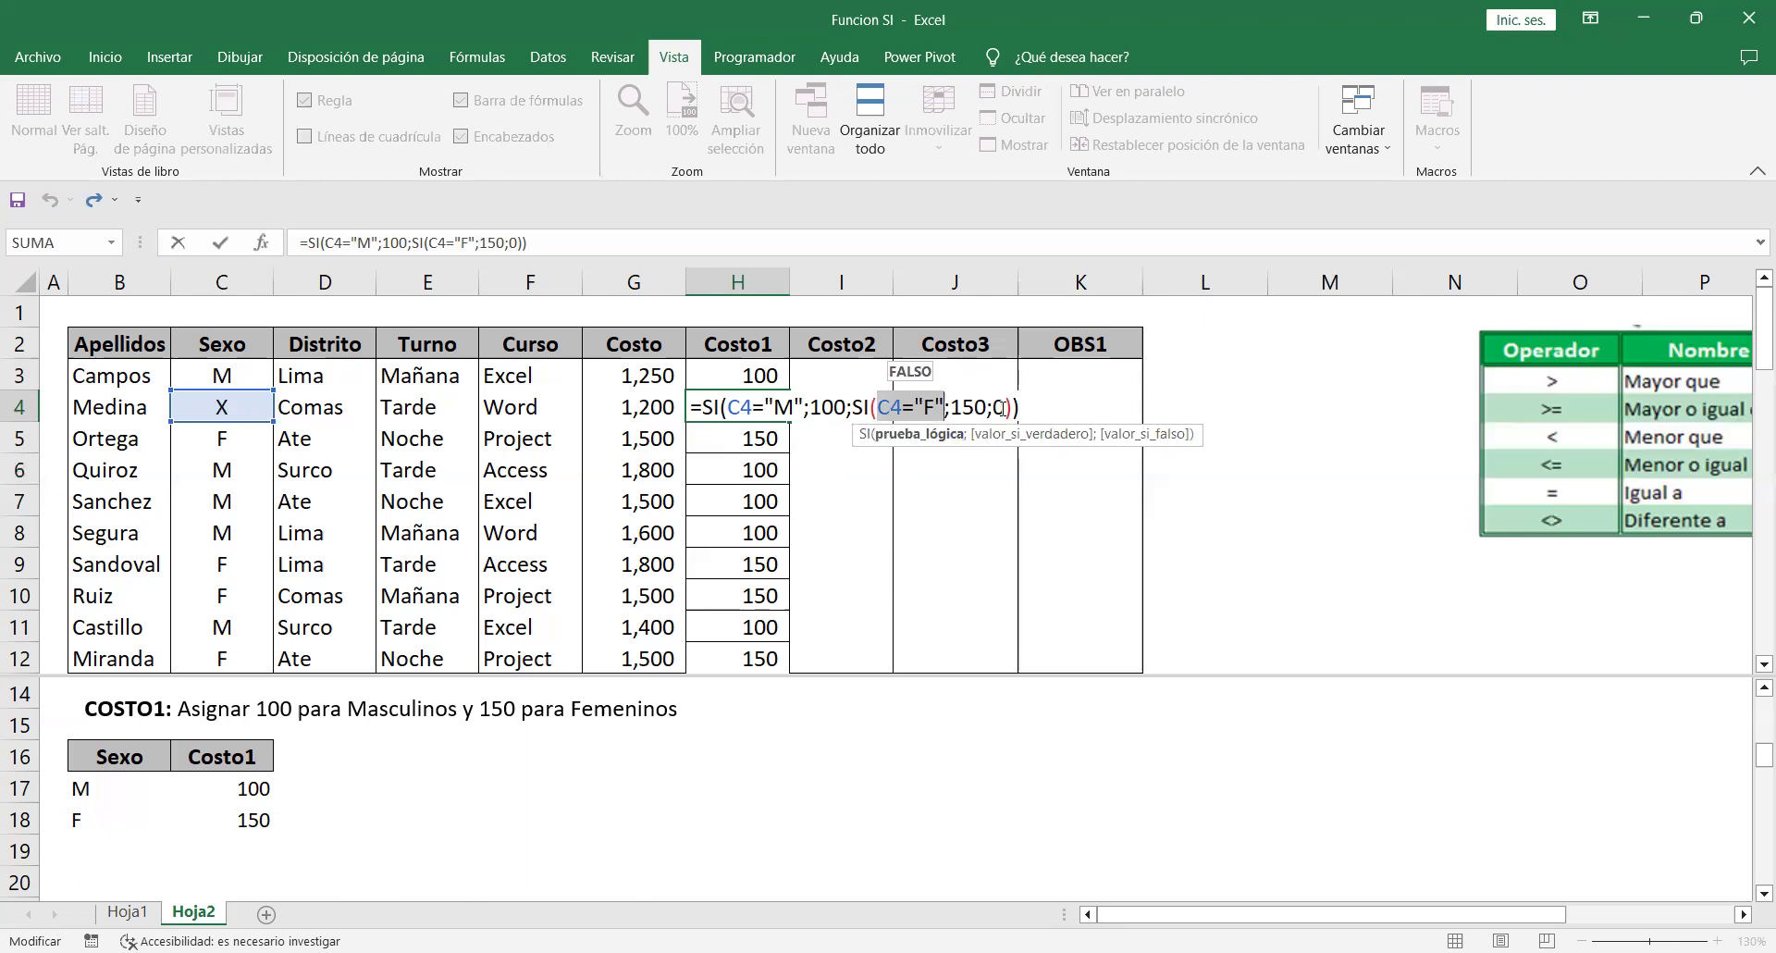
double_click(998, 407)
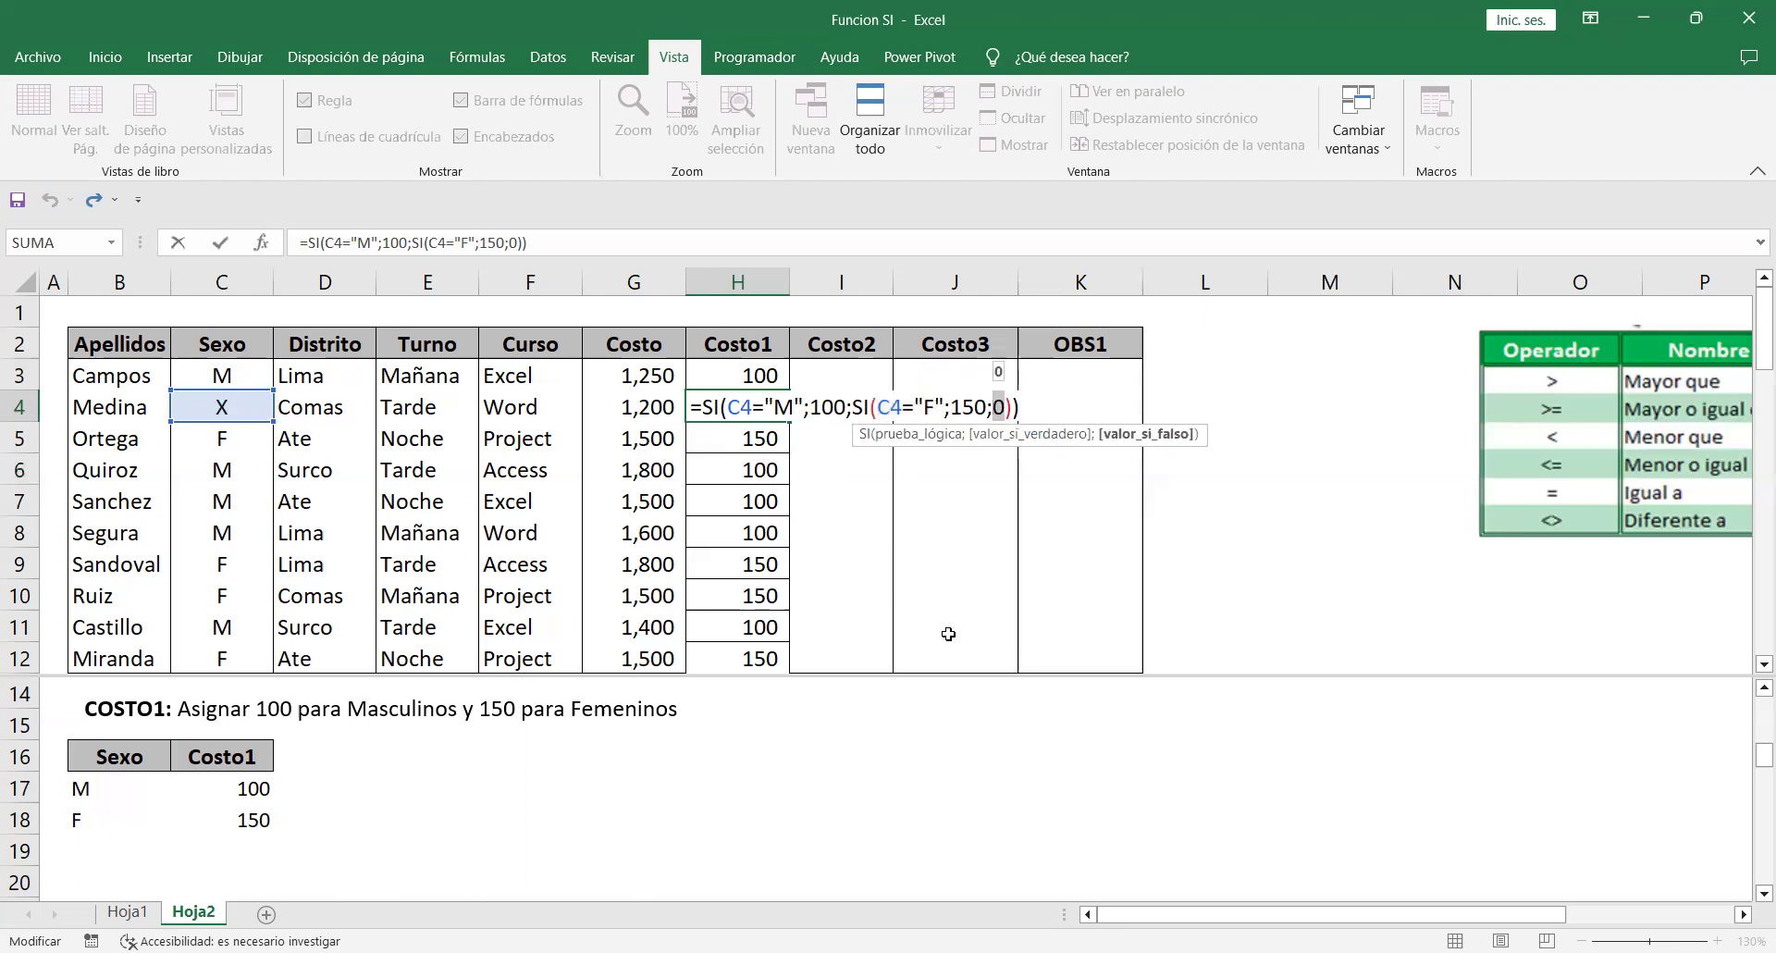
key(Return)
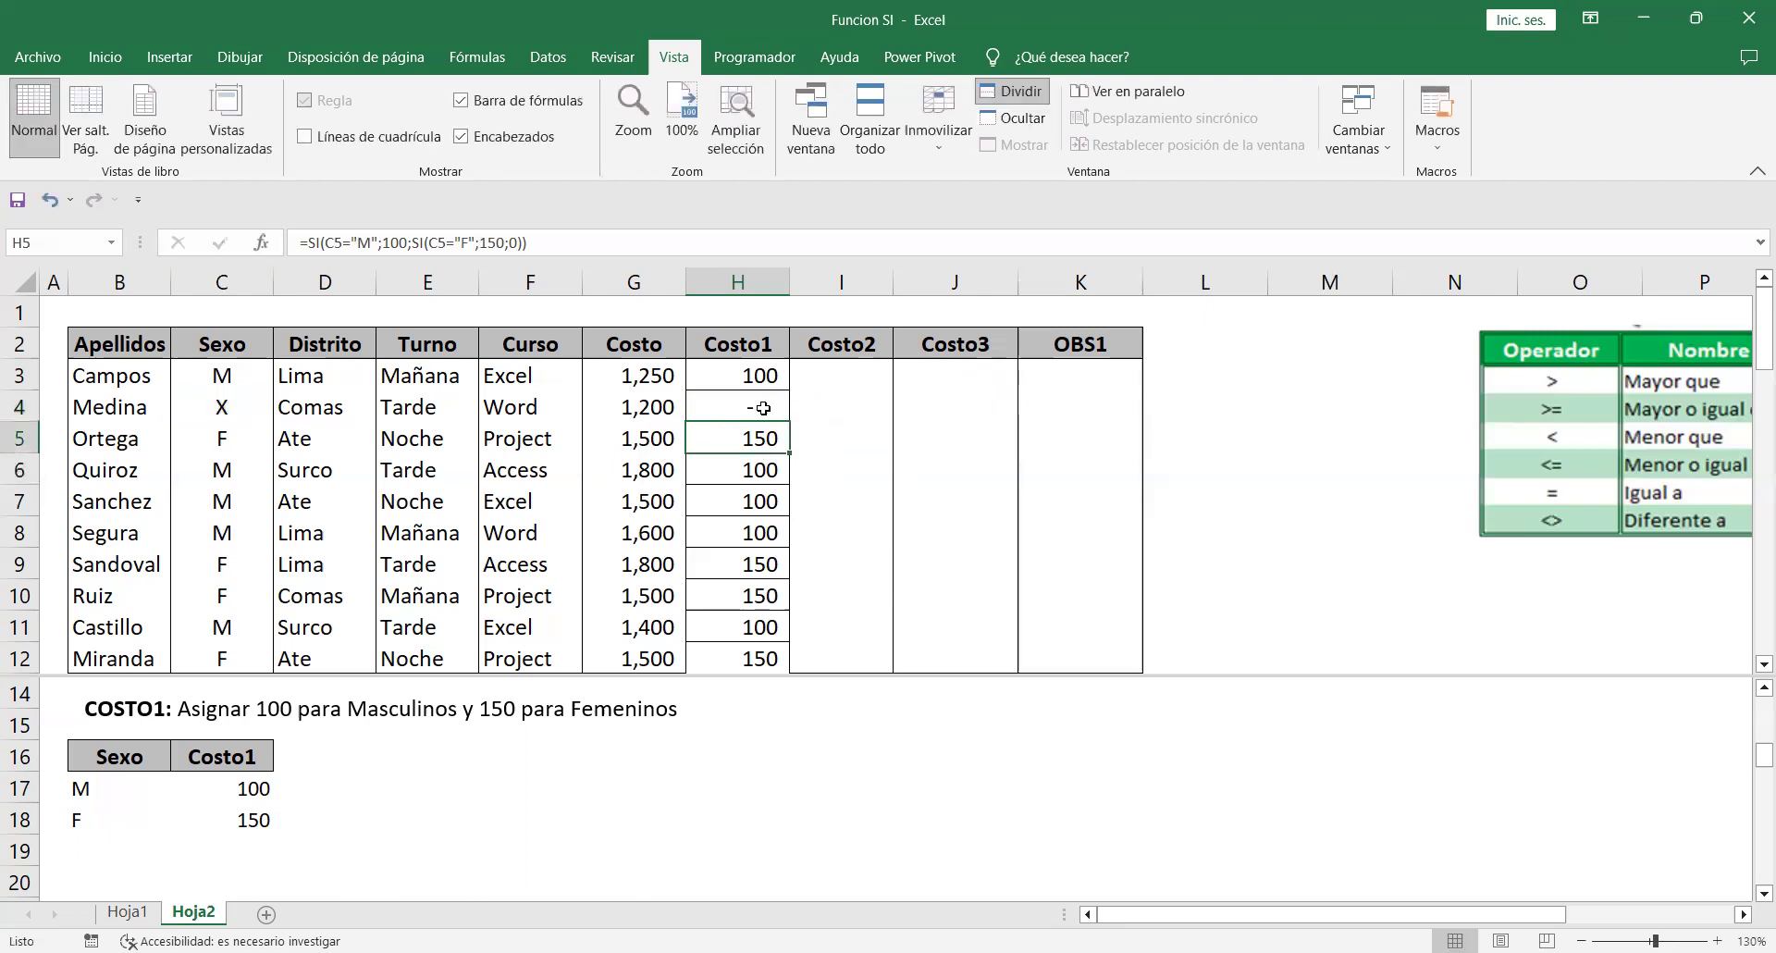
click(759, 408)
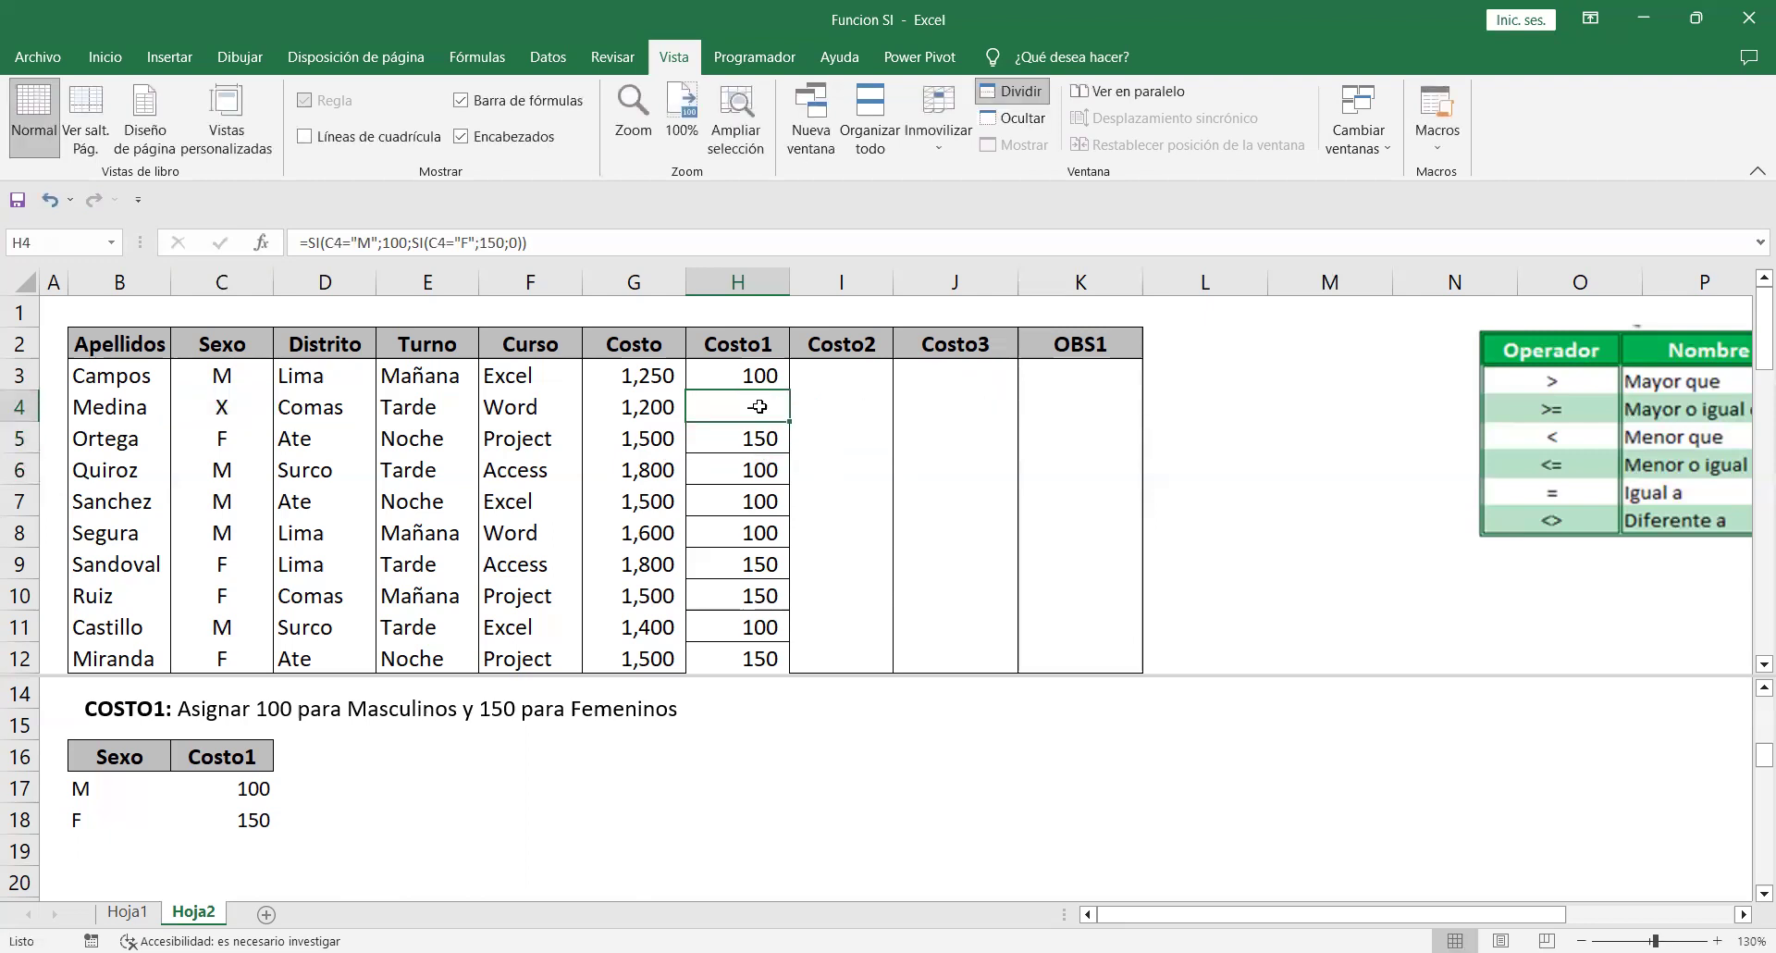
Set the Sexo value in C4 to M.
click(228, 416)
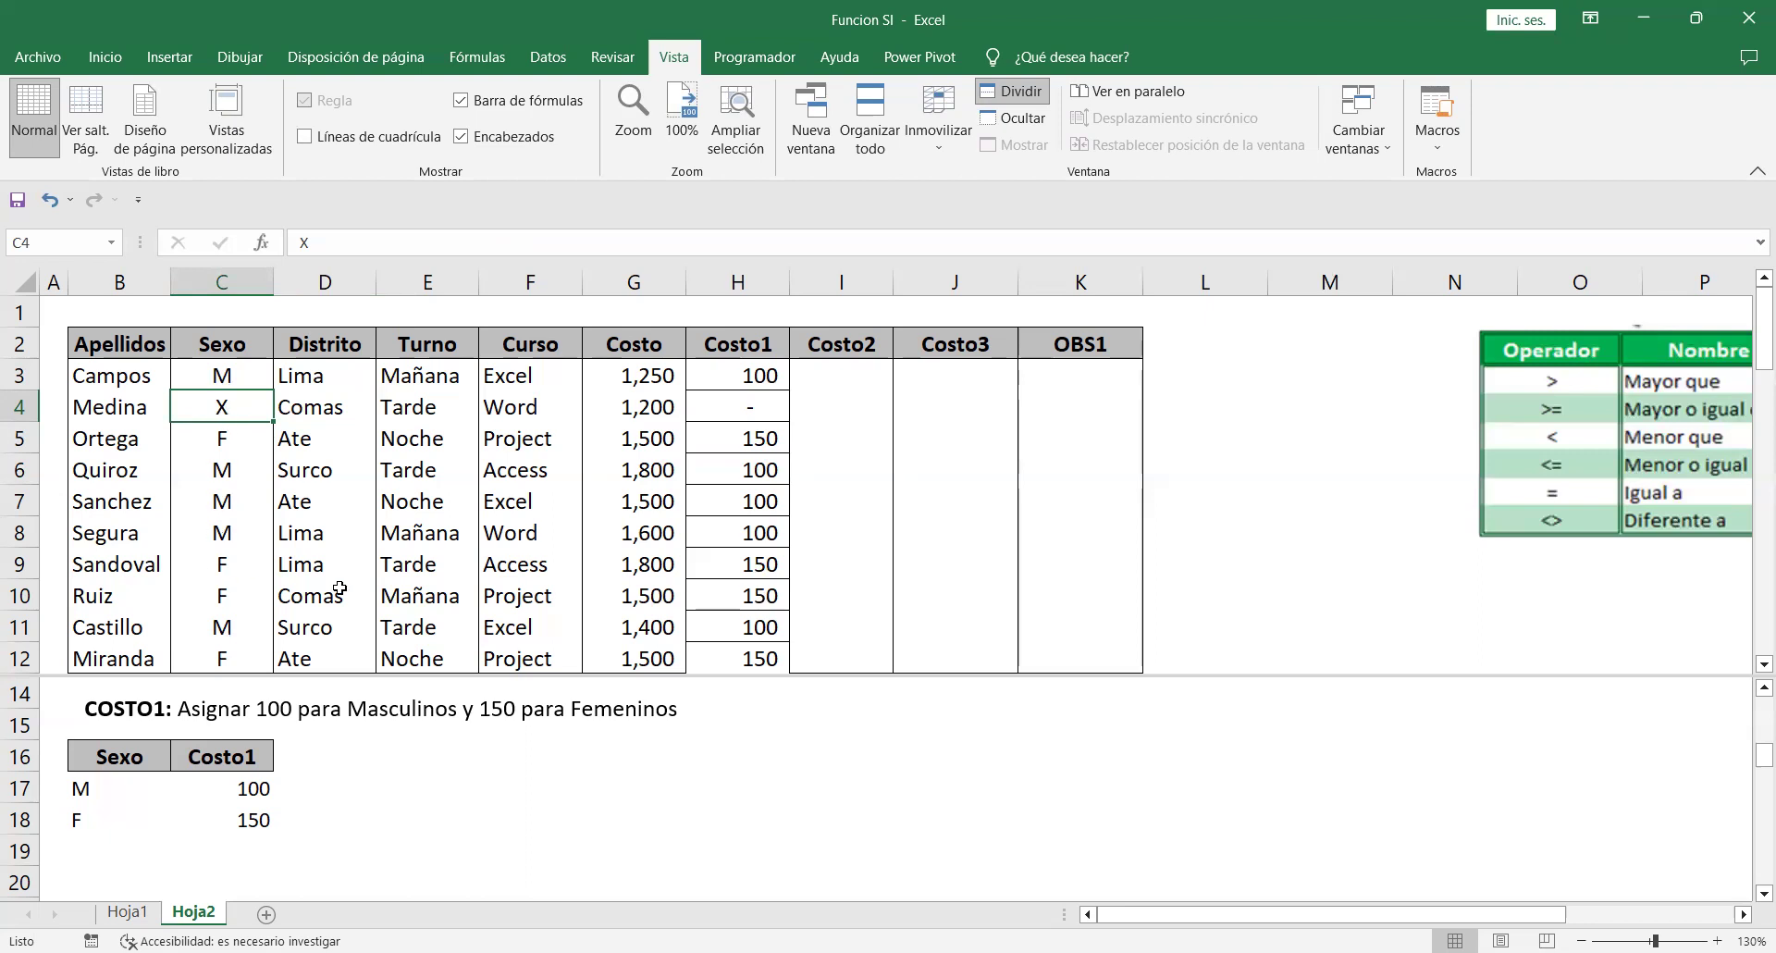
text(M)
key(Return)
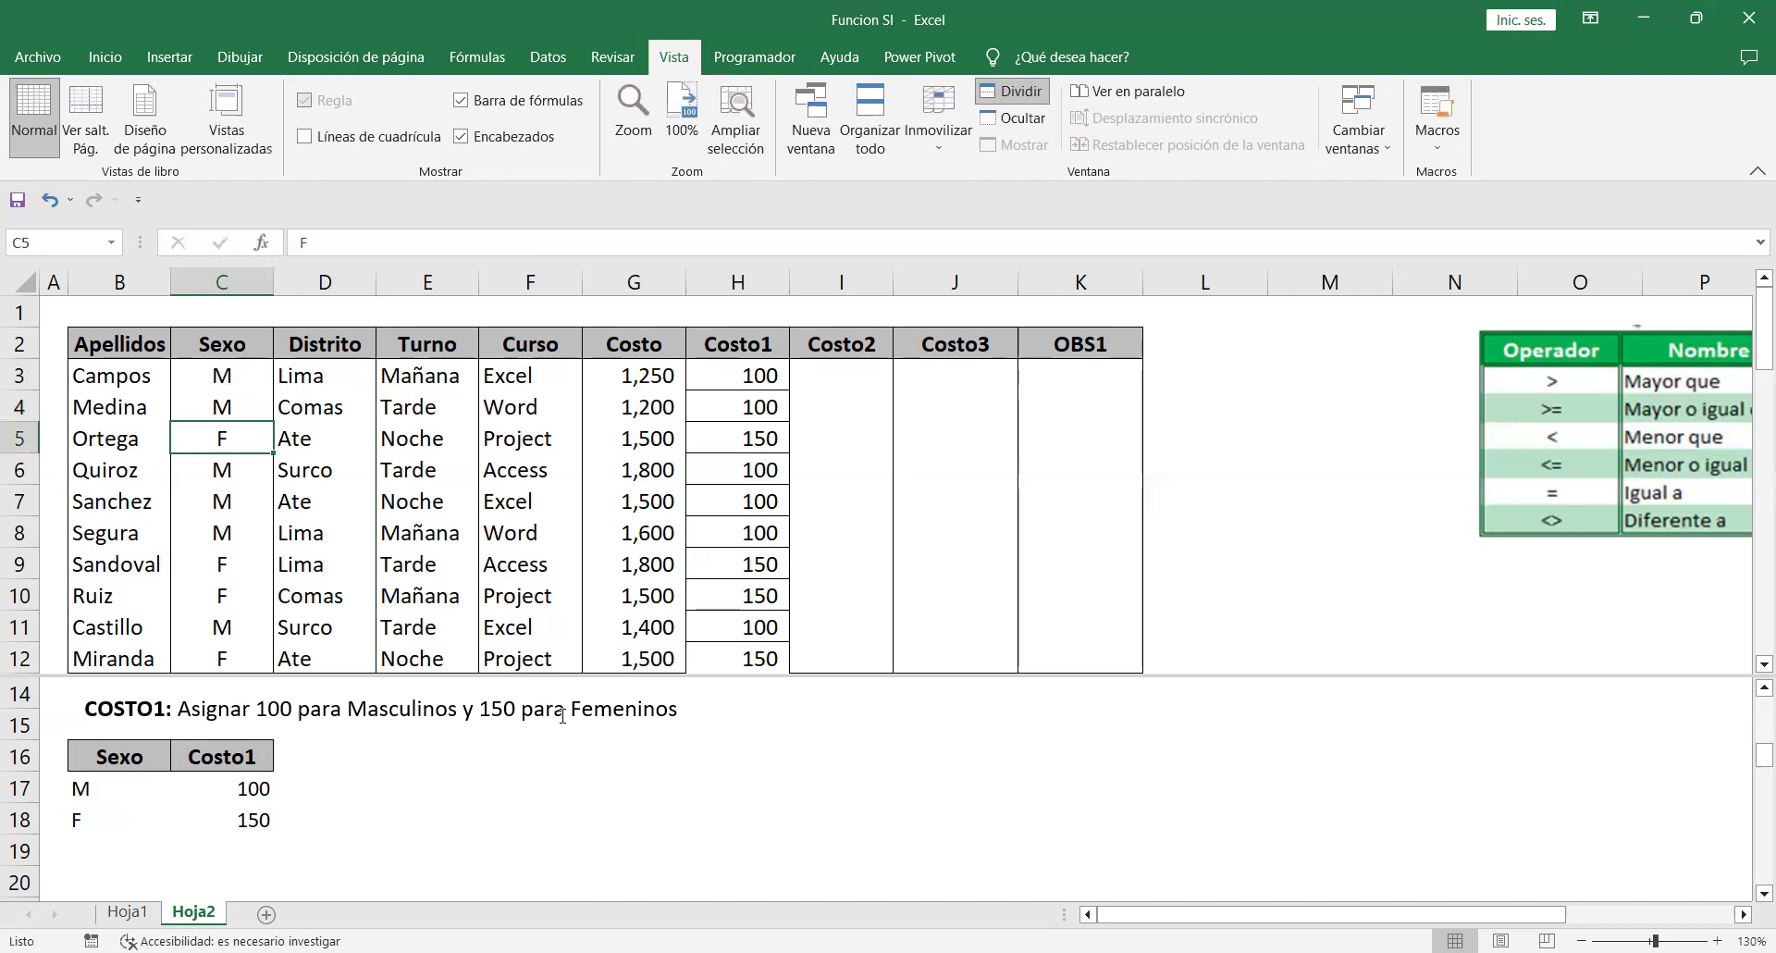
Review the M and F rows of the Costo1 reference table and read the COSTO2 assignment instruction further down the sheet.
drag(104, 784, 294, 779)
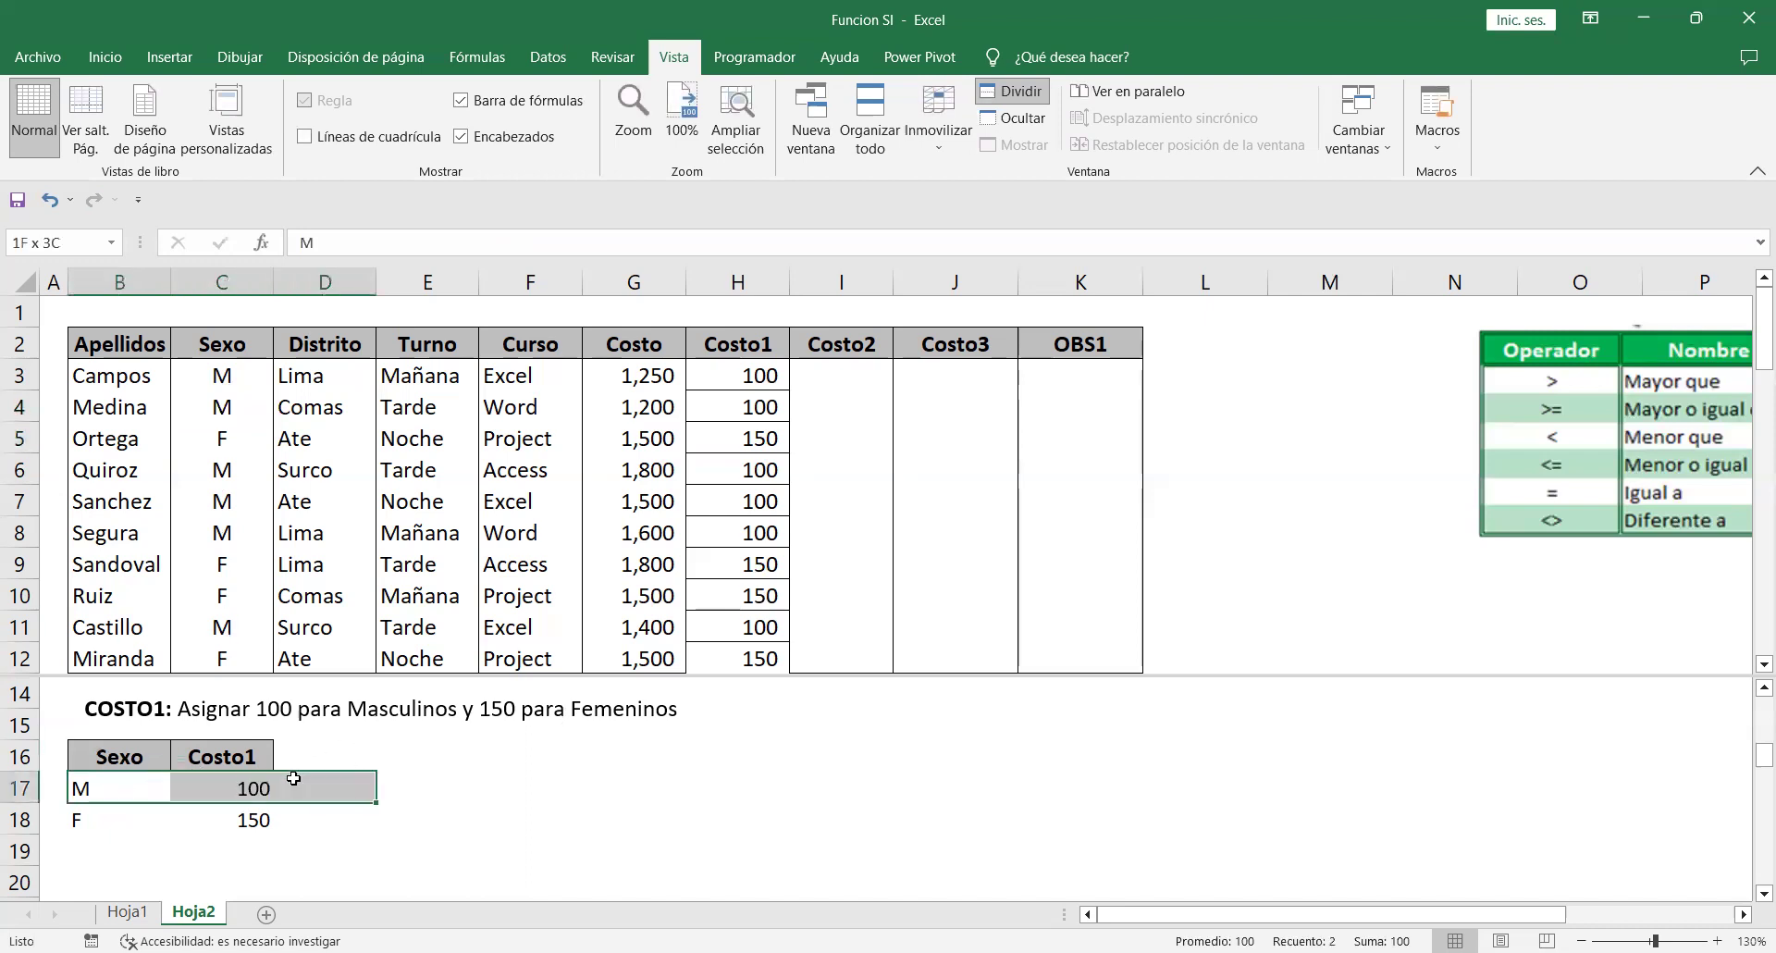
drag(102, 820, 237, 819)
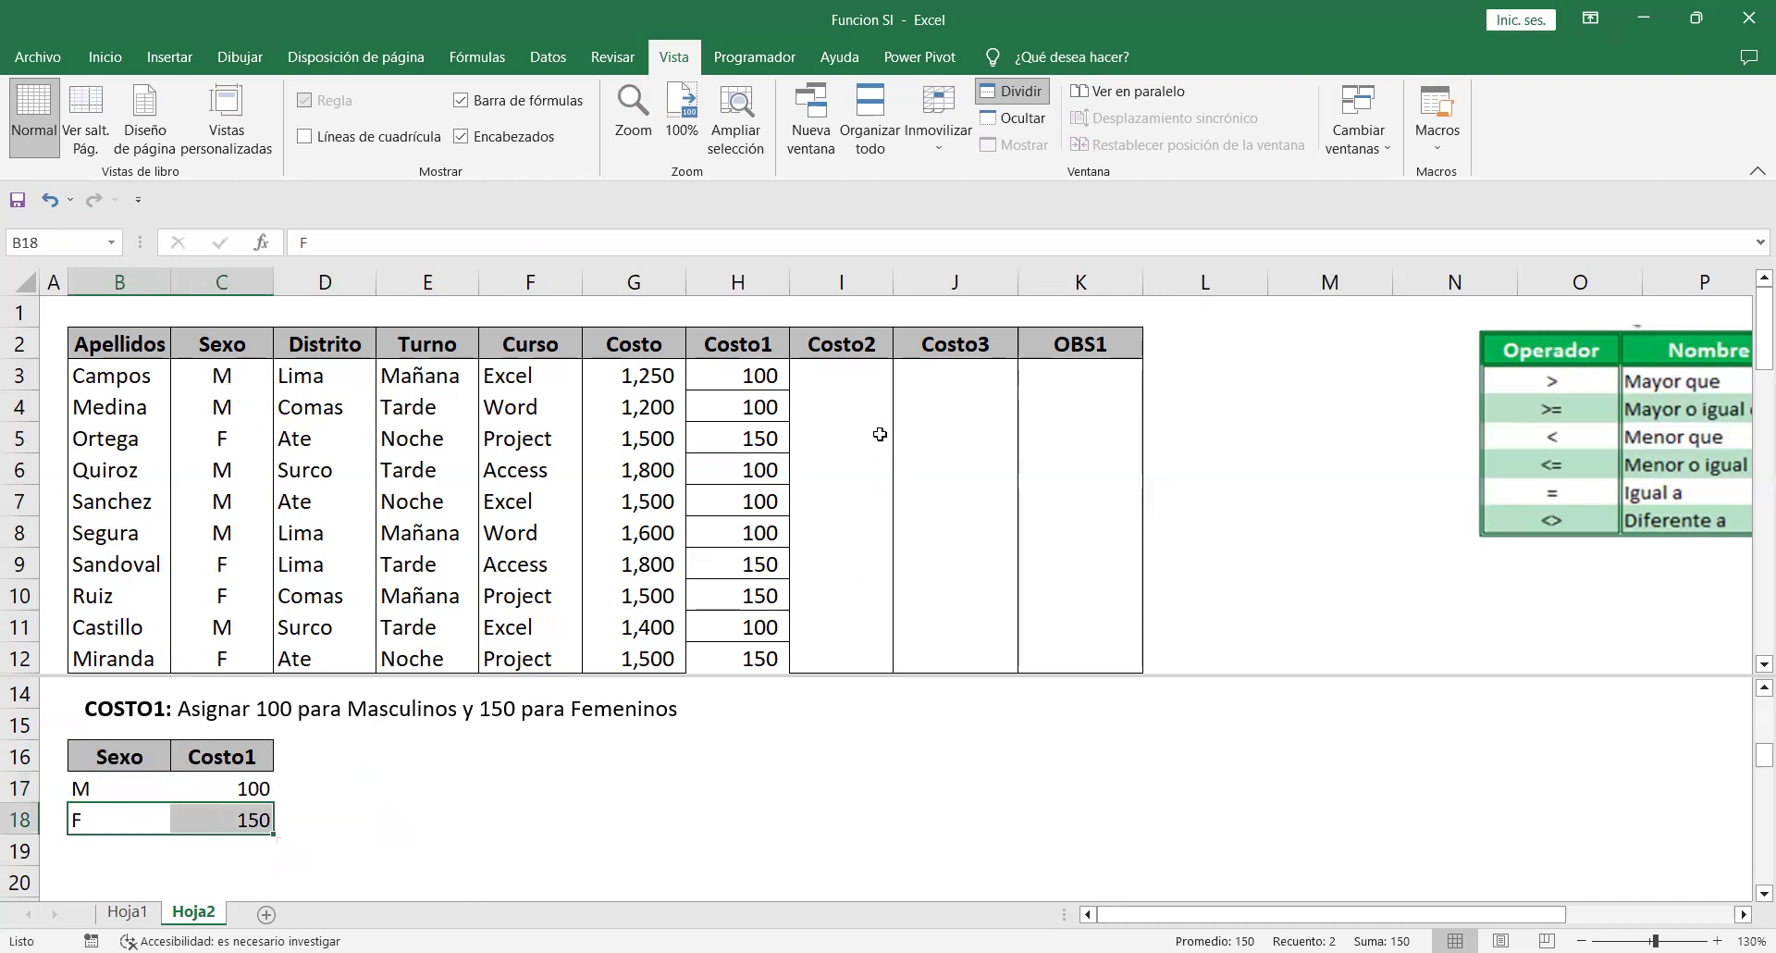
click(845, 371)
click(738, 688)
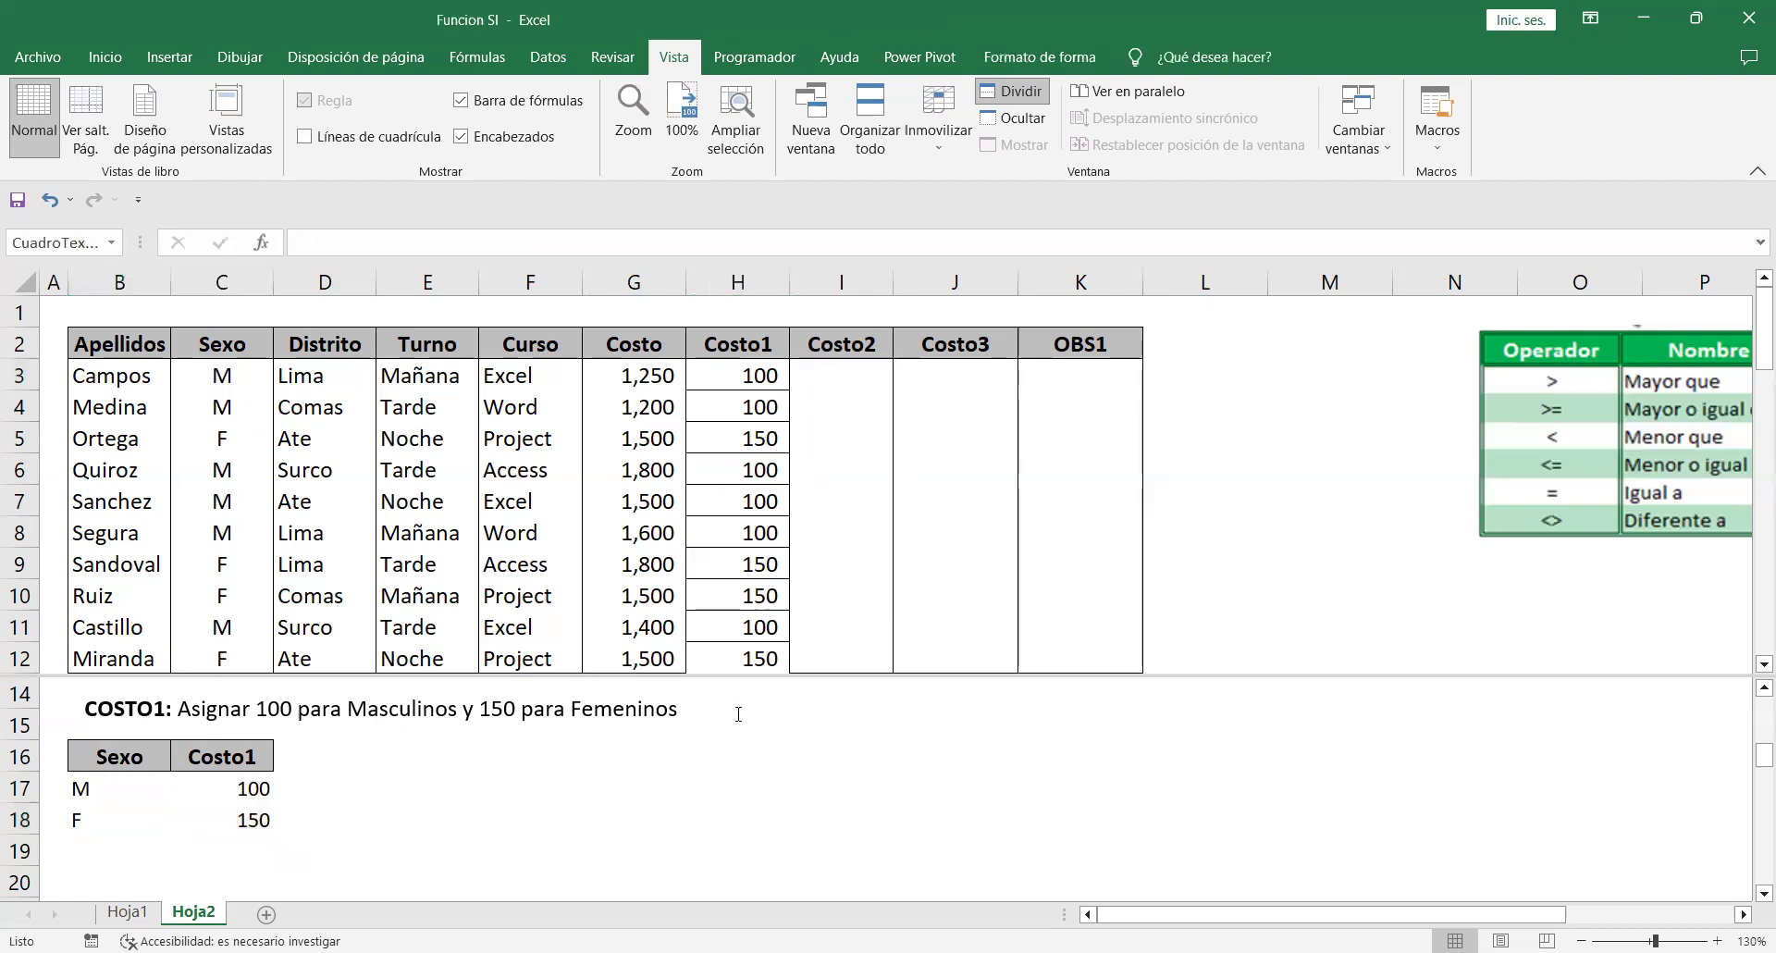
click(702, 794)
scroll(703, 793, down, 2)
scroll(702, 793, down, 1)
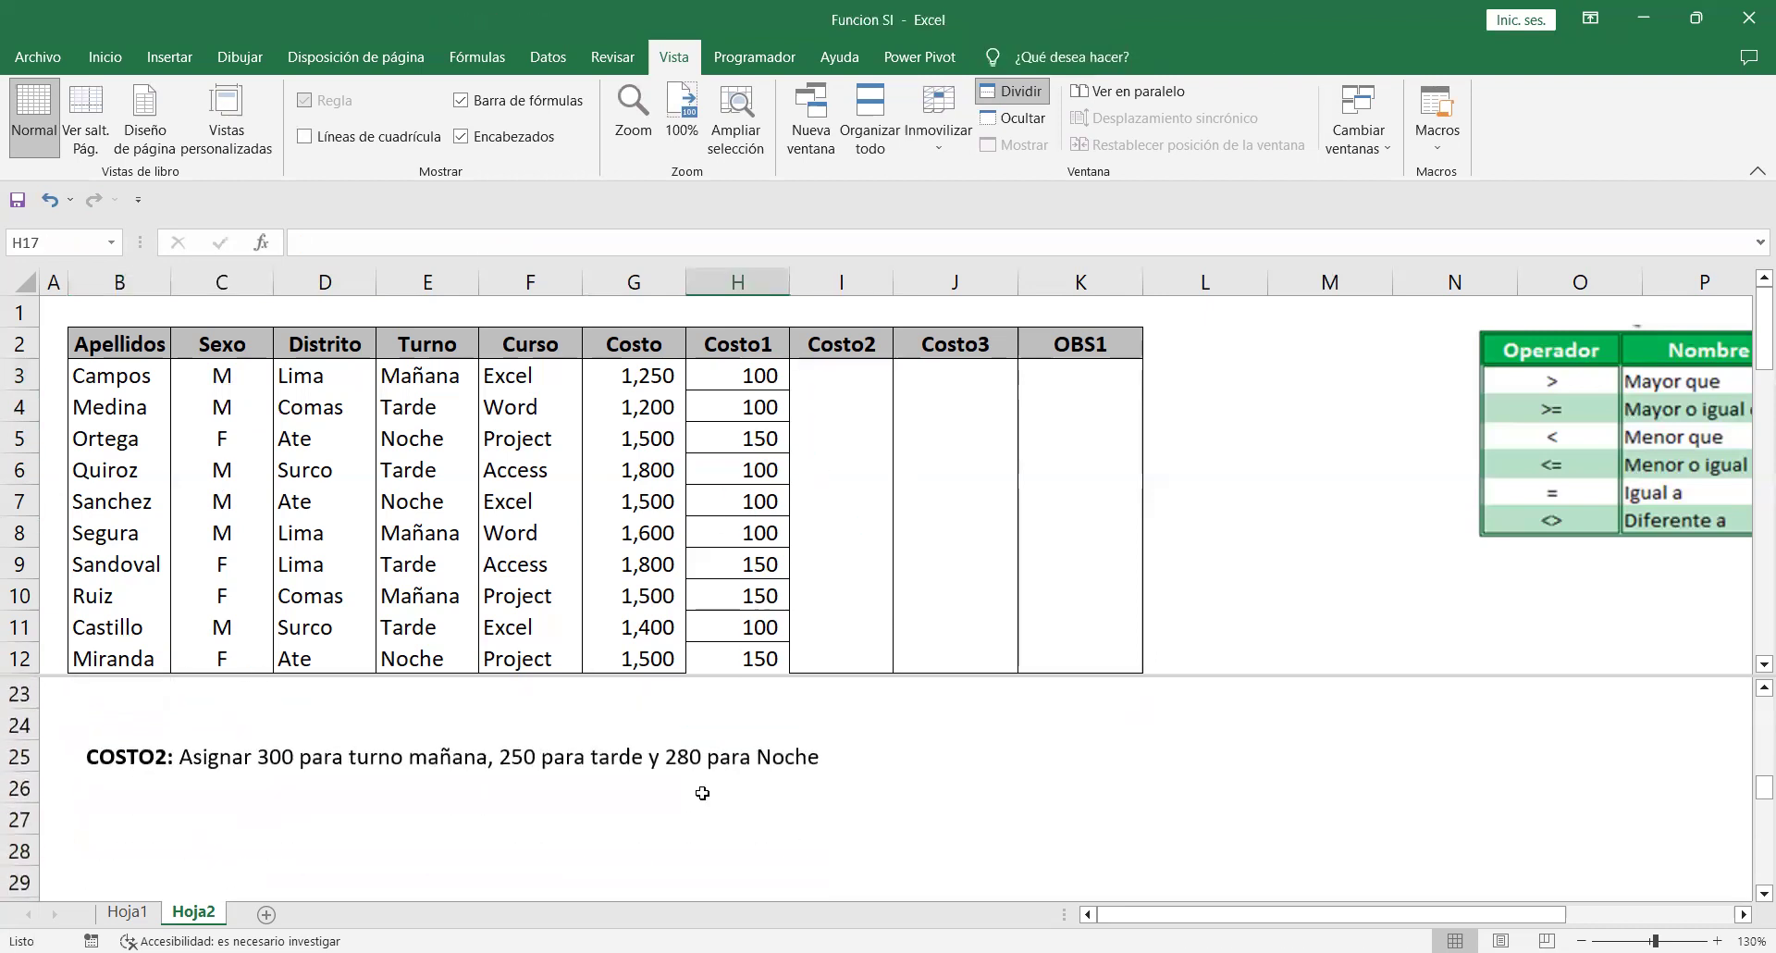
click(1748, 897)
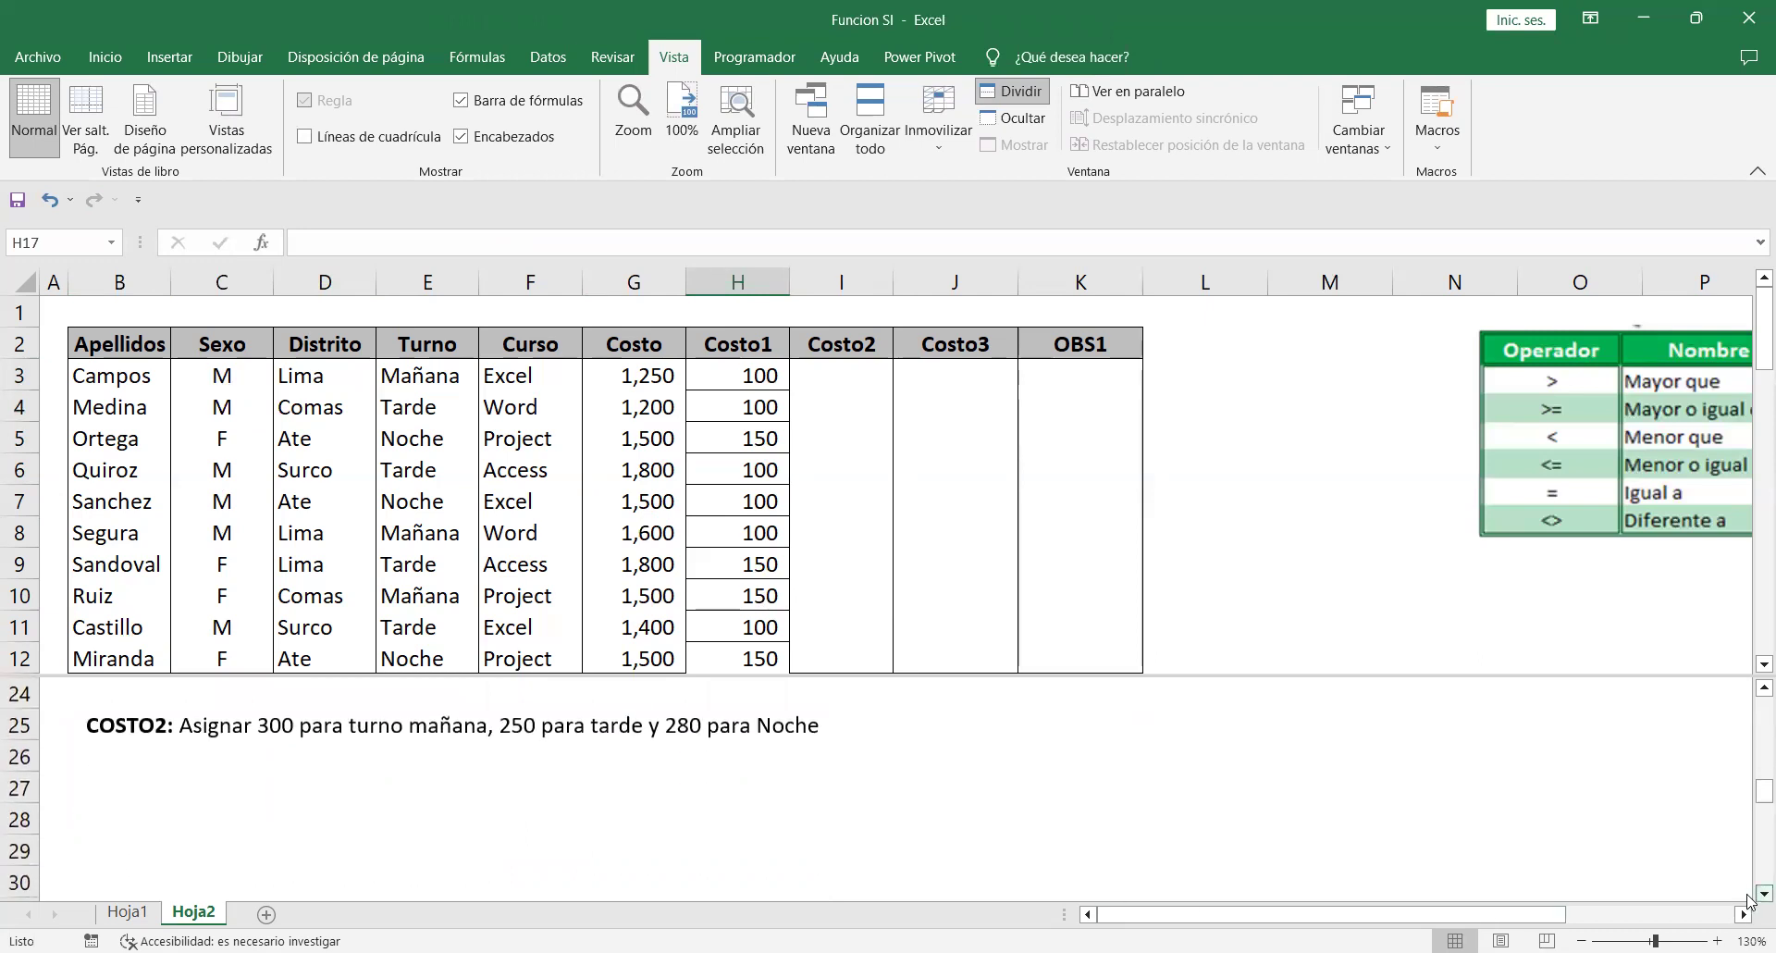
click(1749, 897)
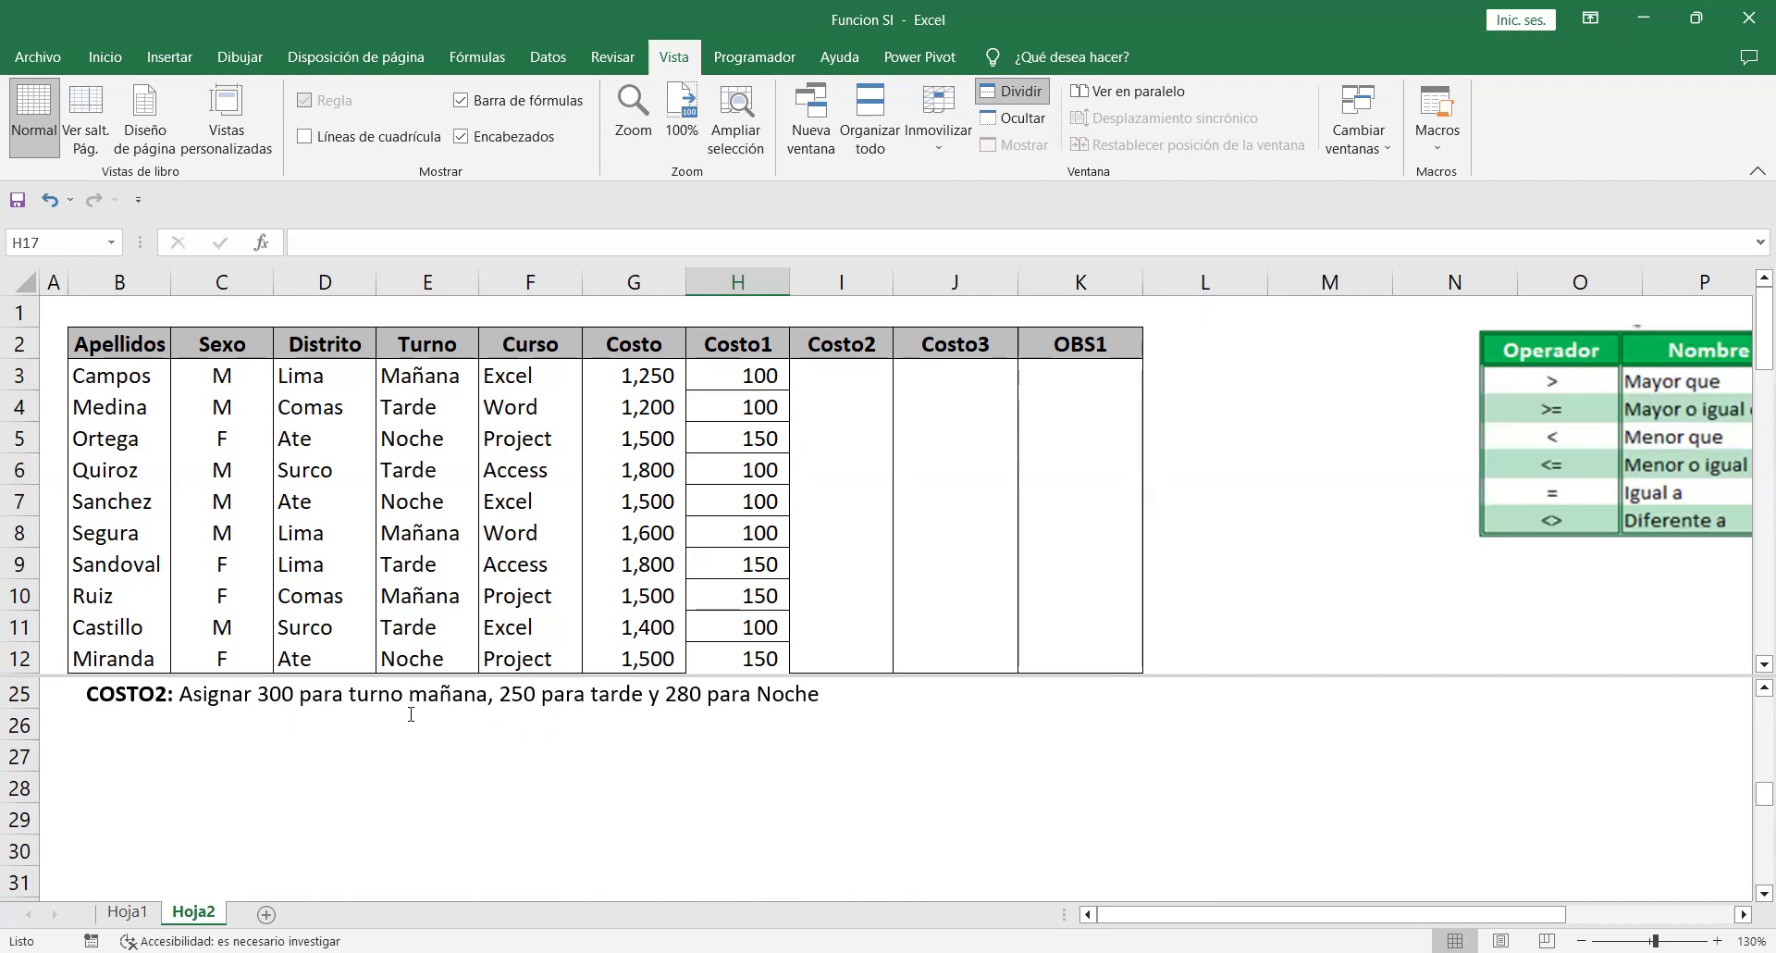
Copy the Turno header from E2 to C27, below the COSTO2 instruction.
click(438, 345)
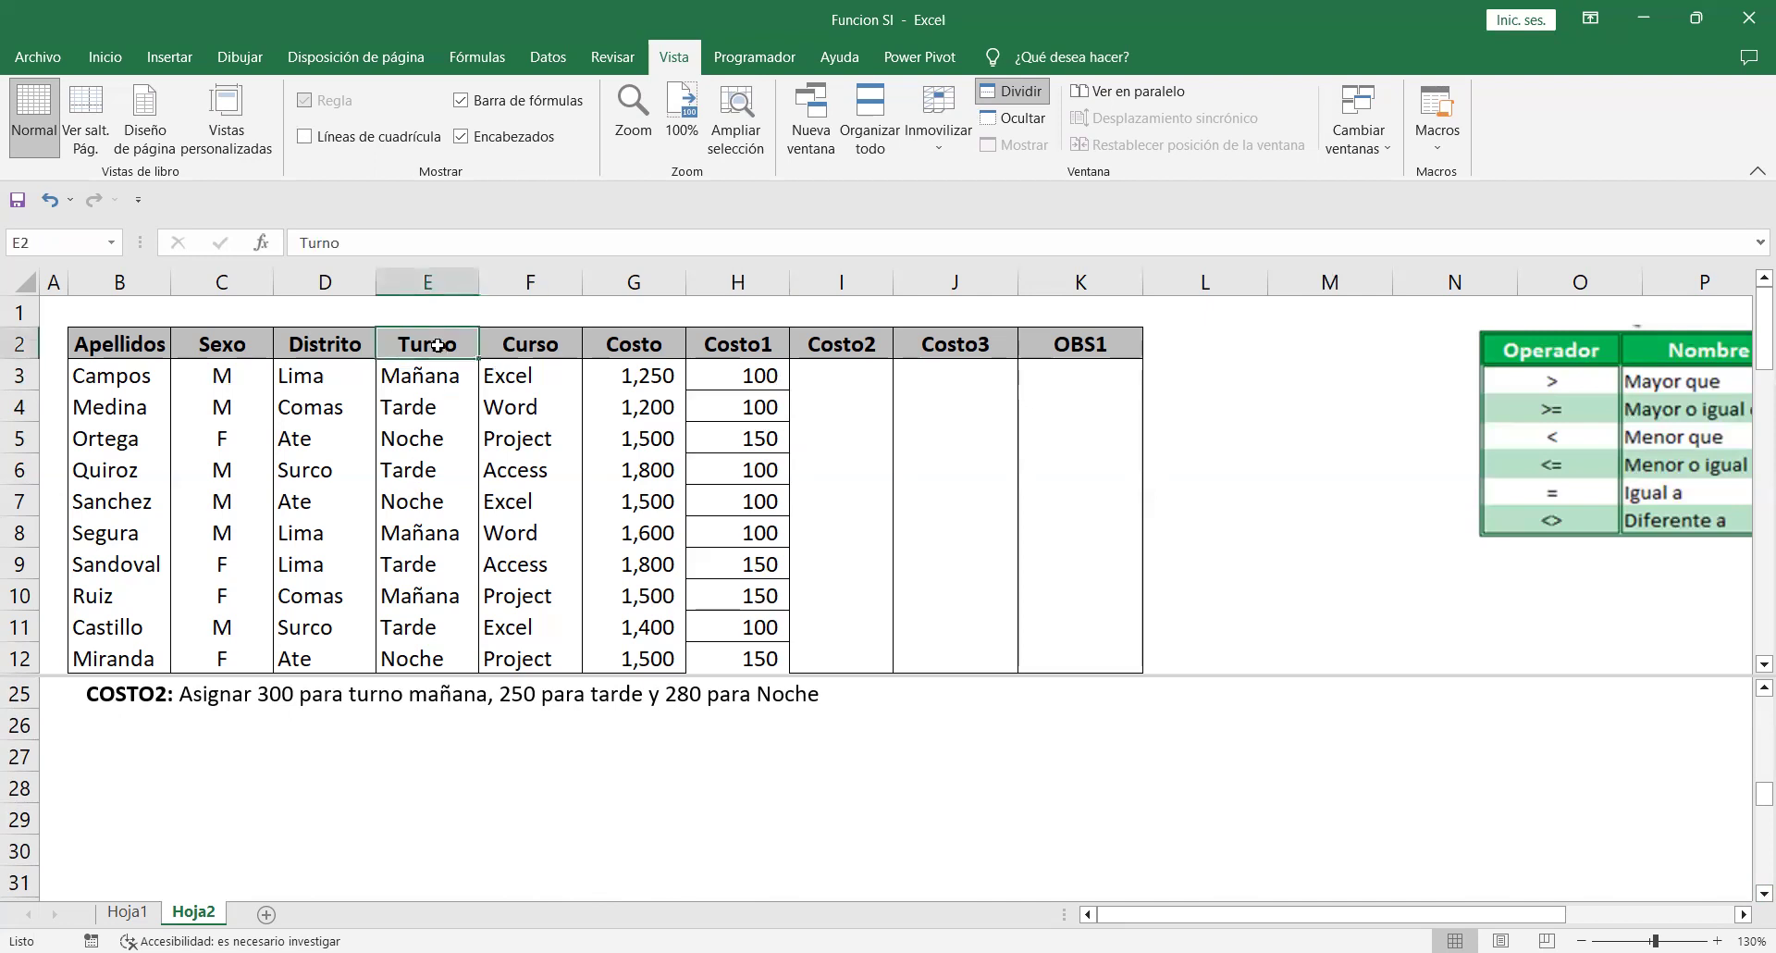
key(ctrl+c)
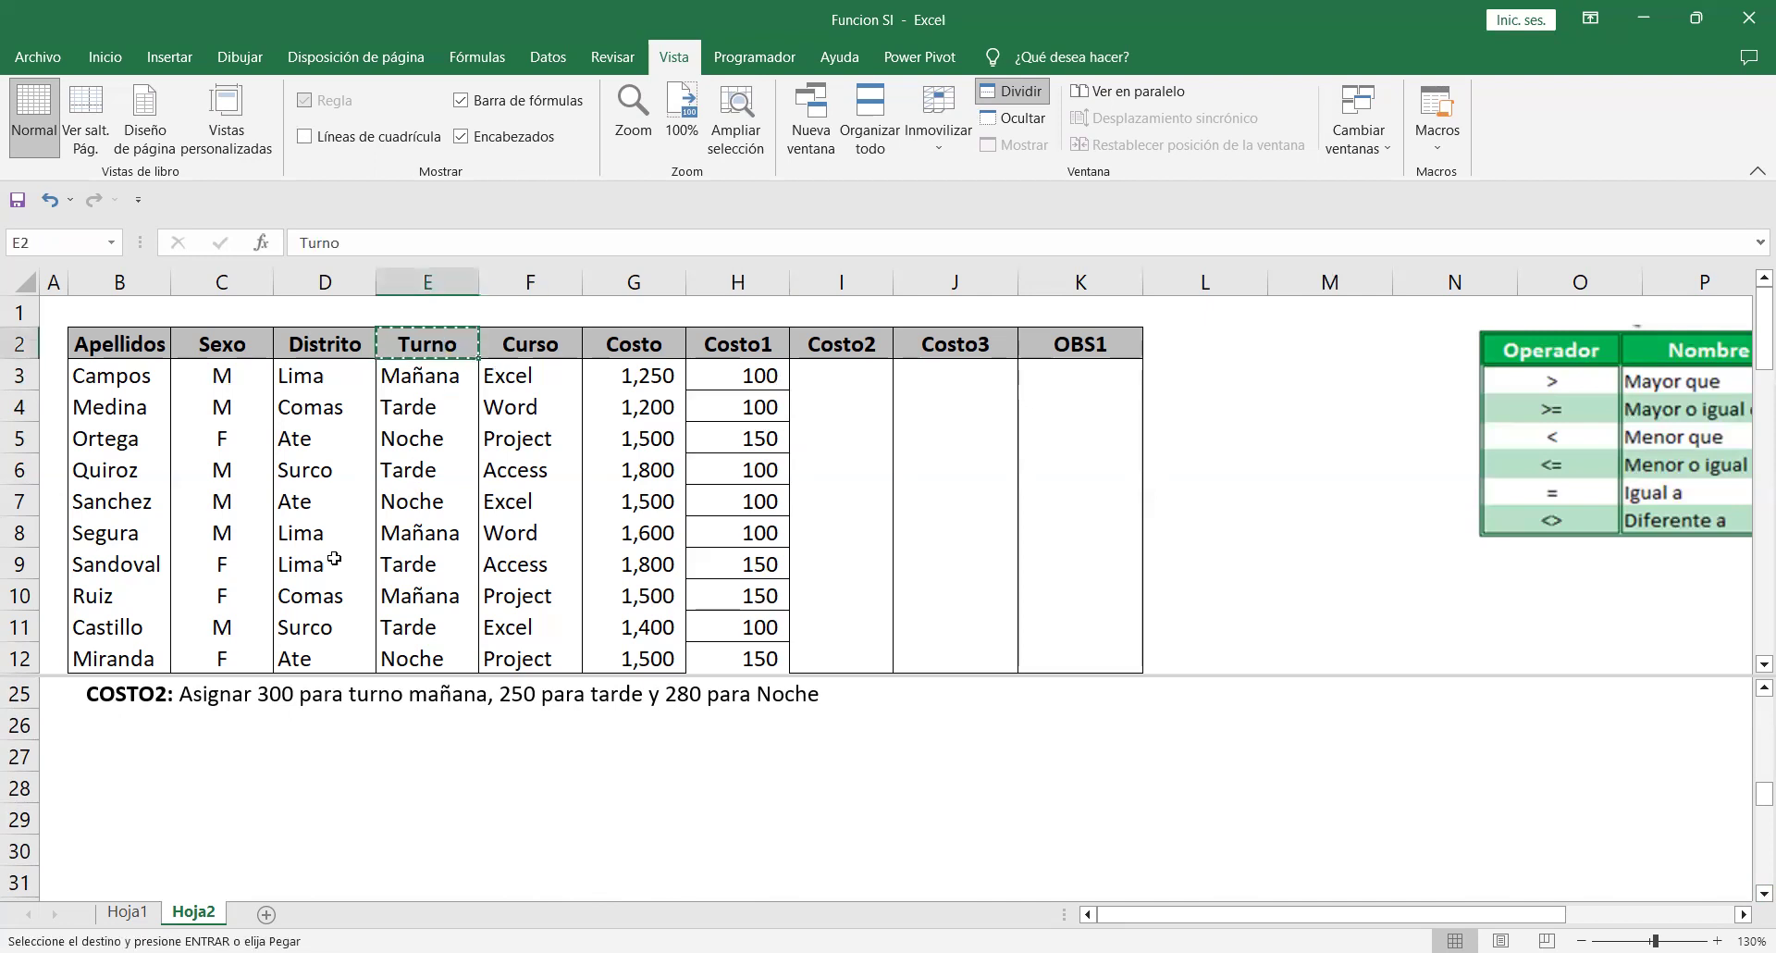
click(193, 758)
key(ctrl+v)
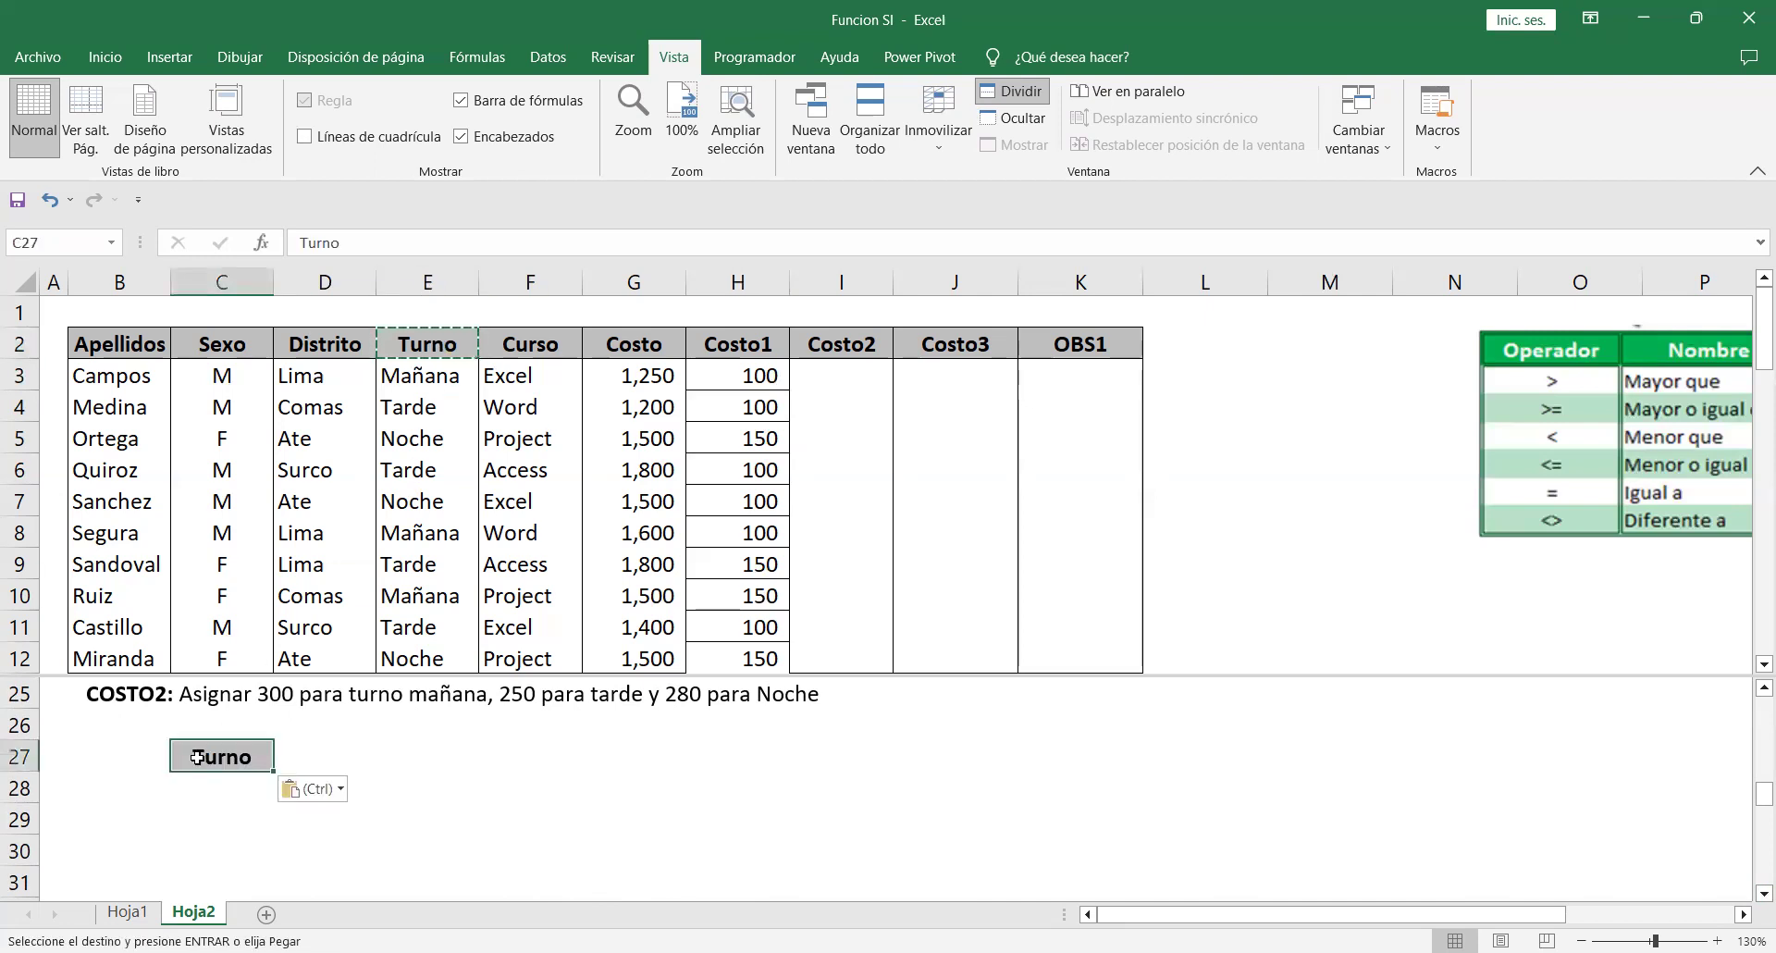
List the shifts Mañana, Tarde and Noche in C28 to C30 under the copied Turno header.
click(202, 837)
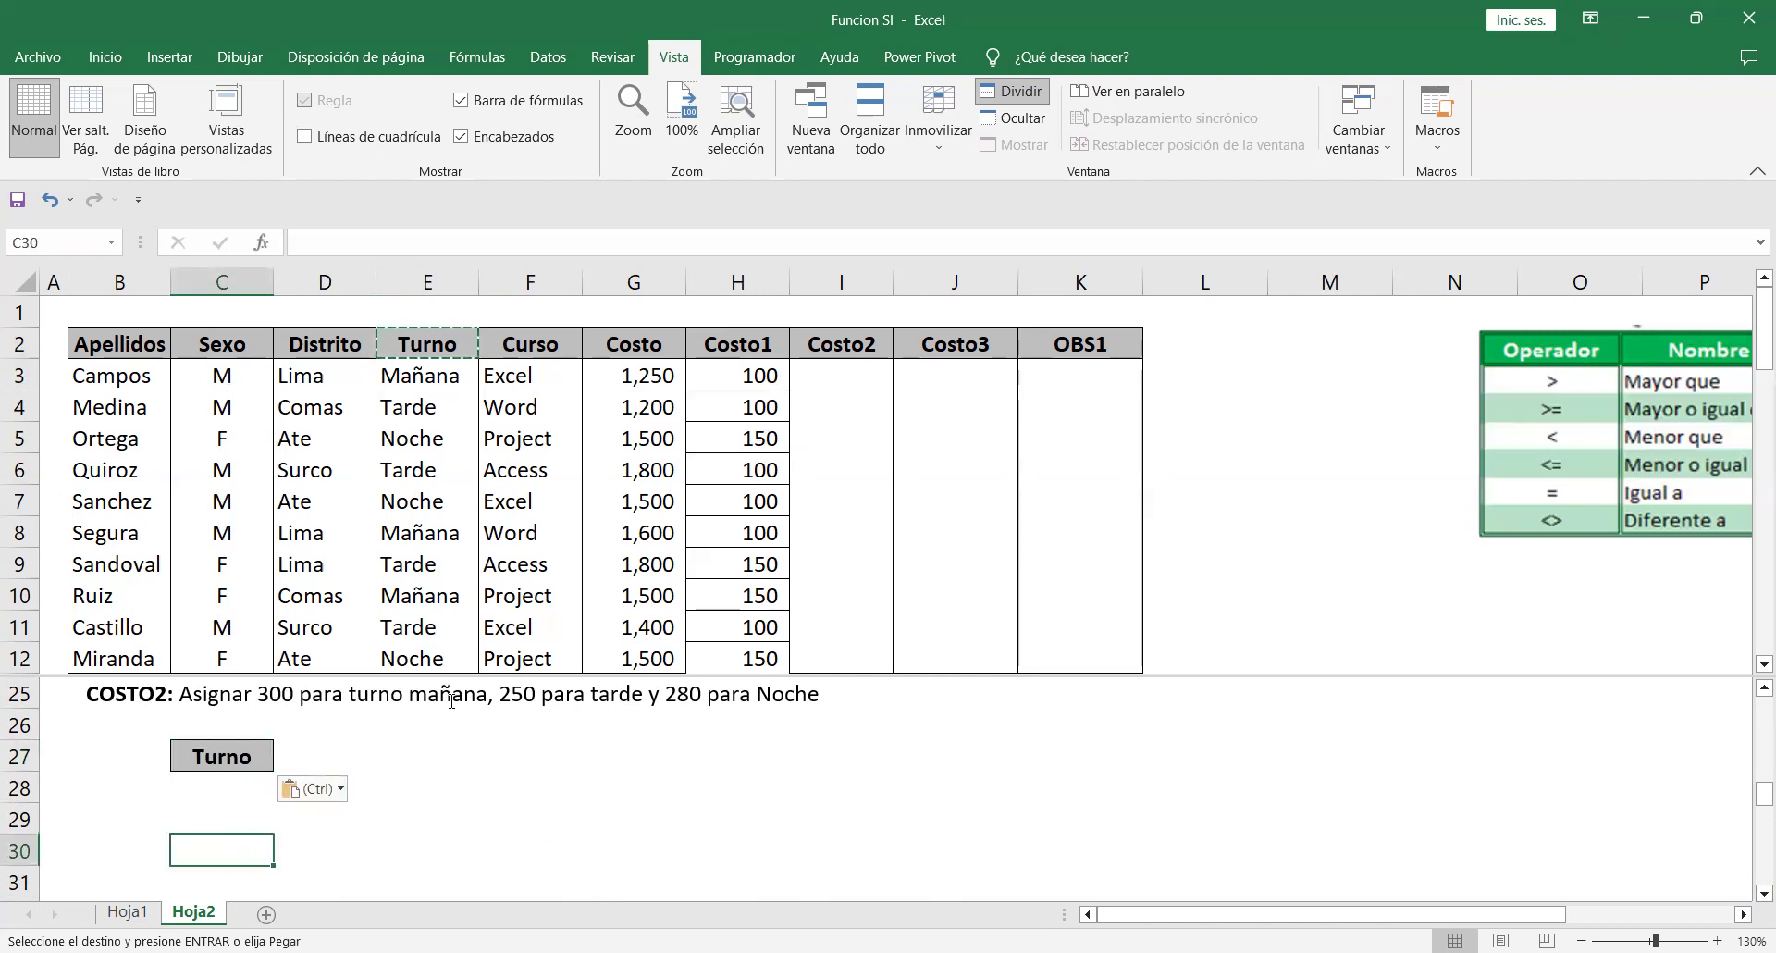
click(232, 785)
text(Man)
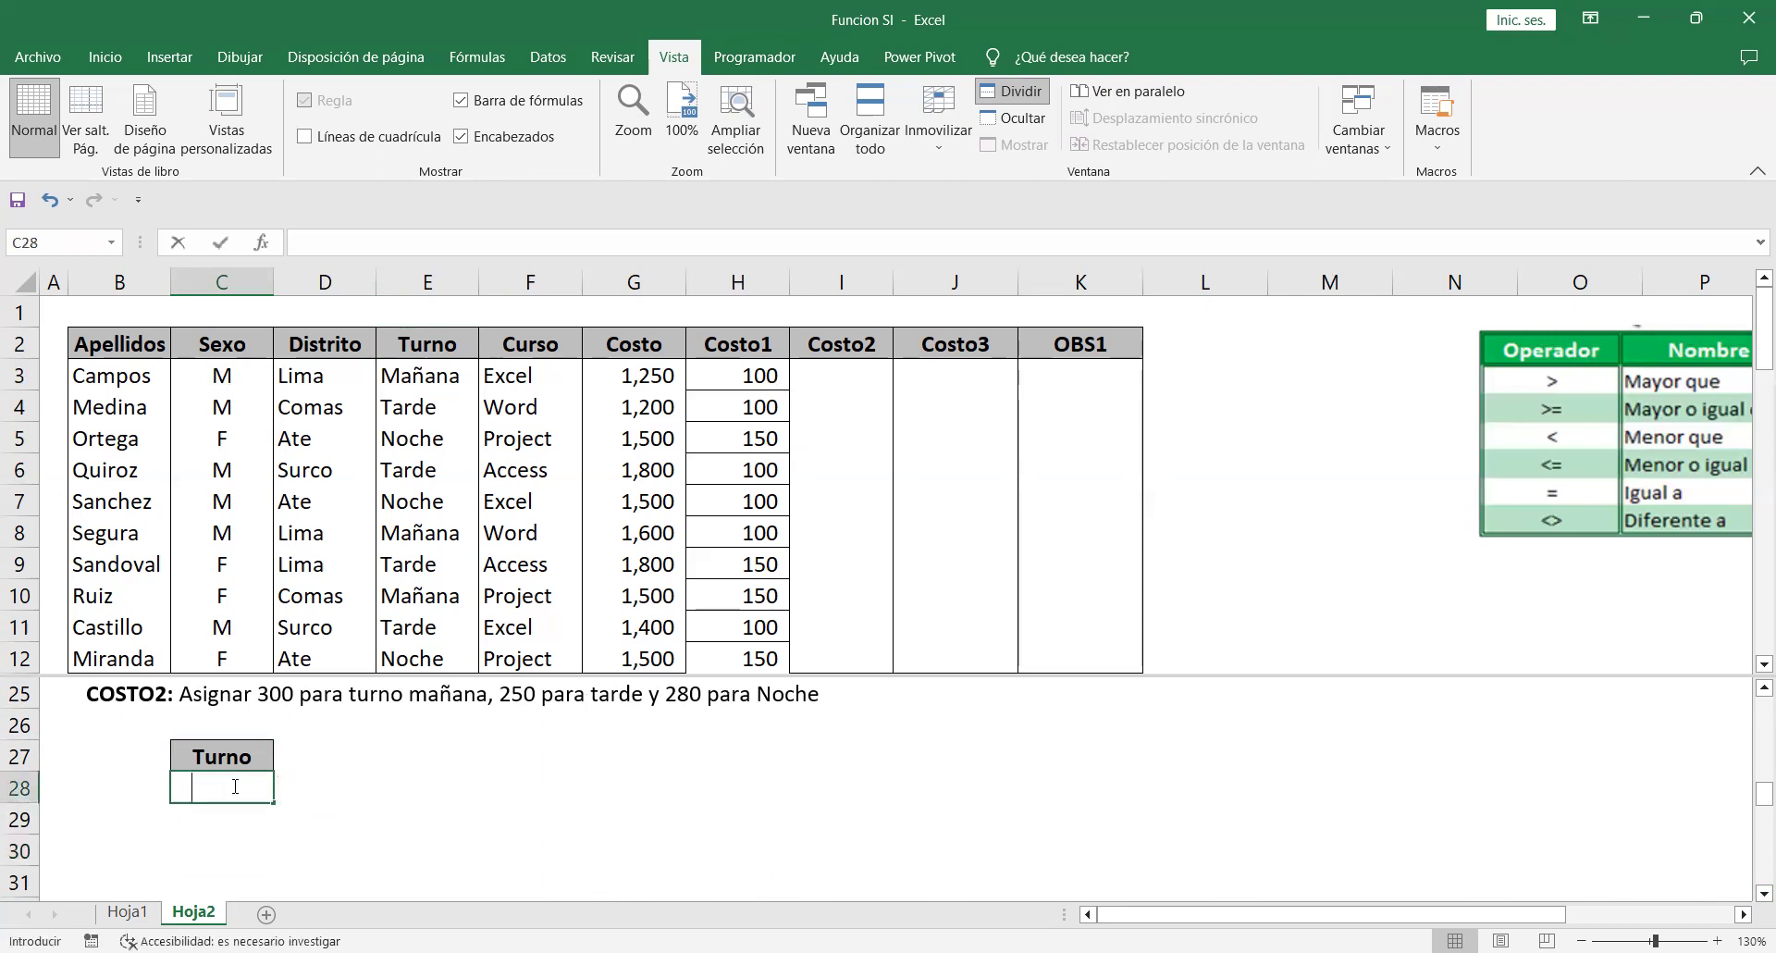
key(BackSpace)
text(ñana)
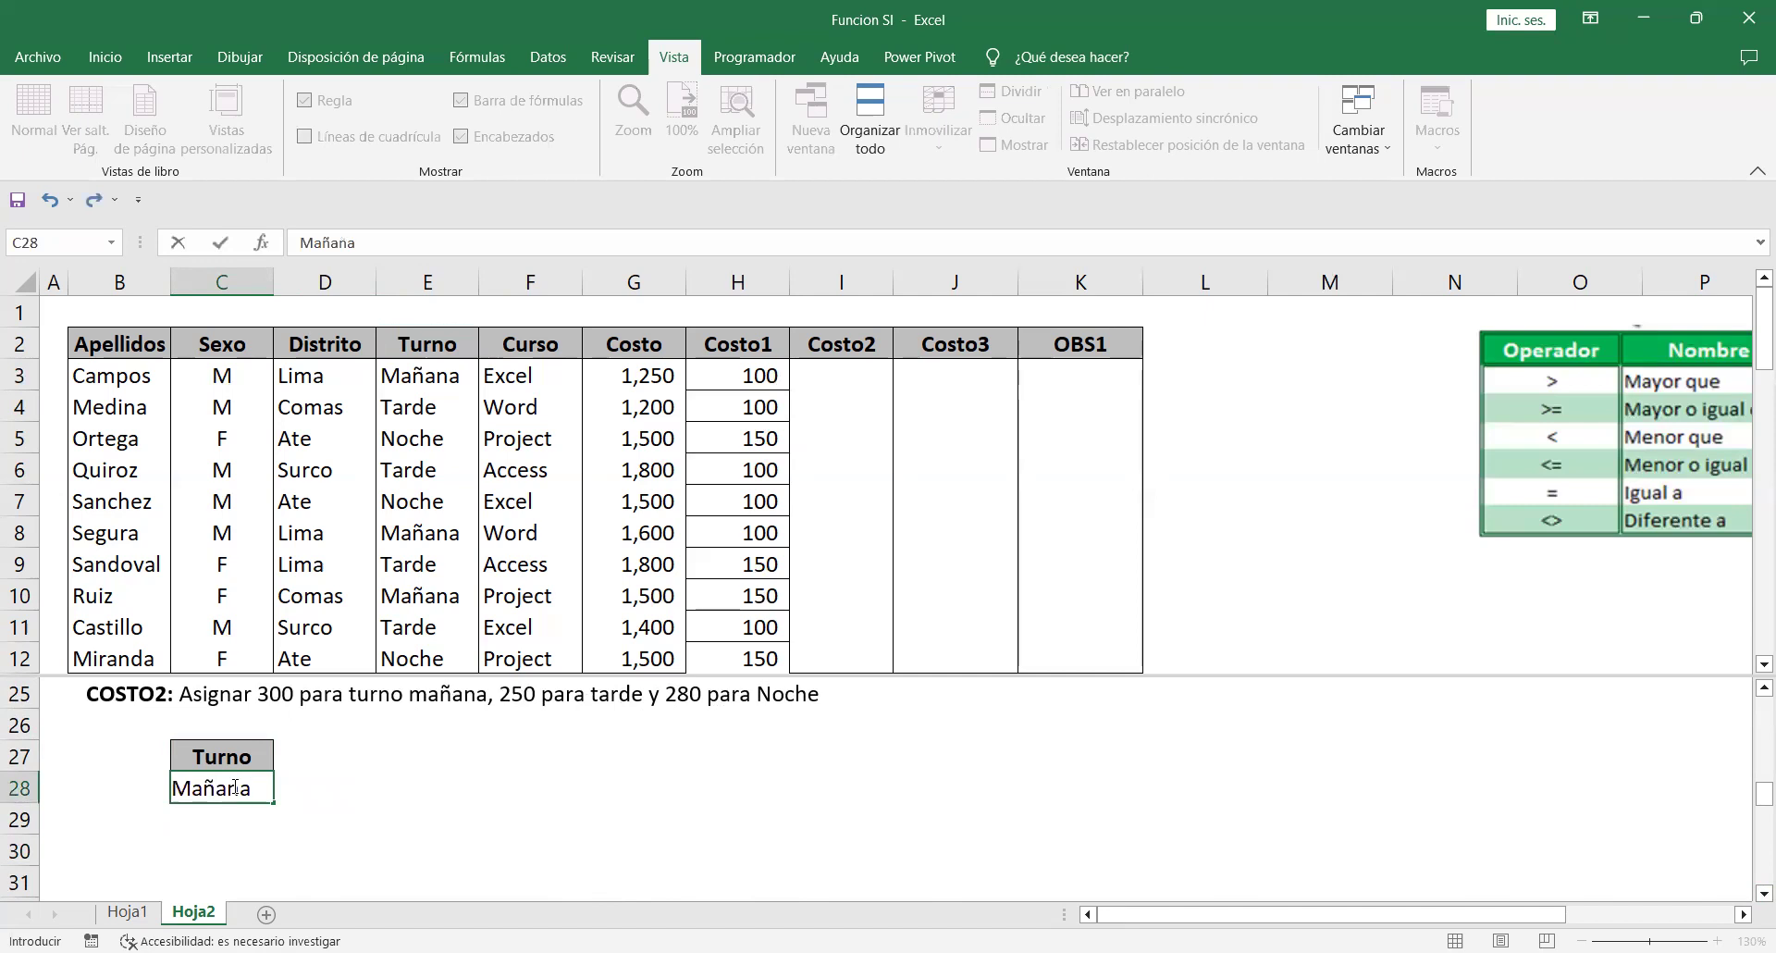
key(Return)
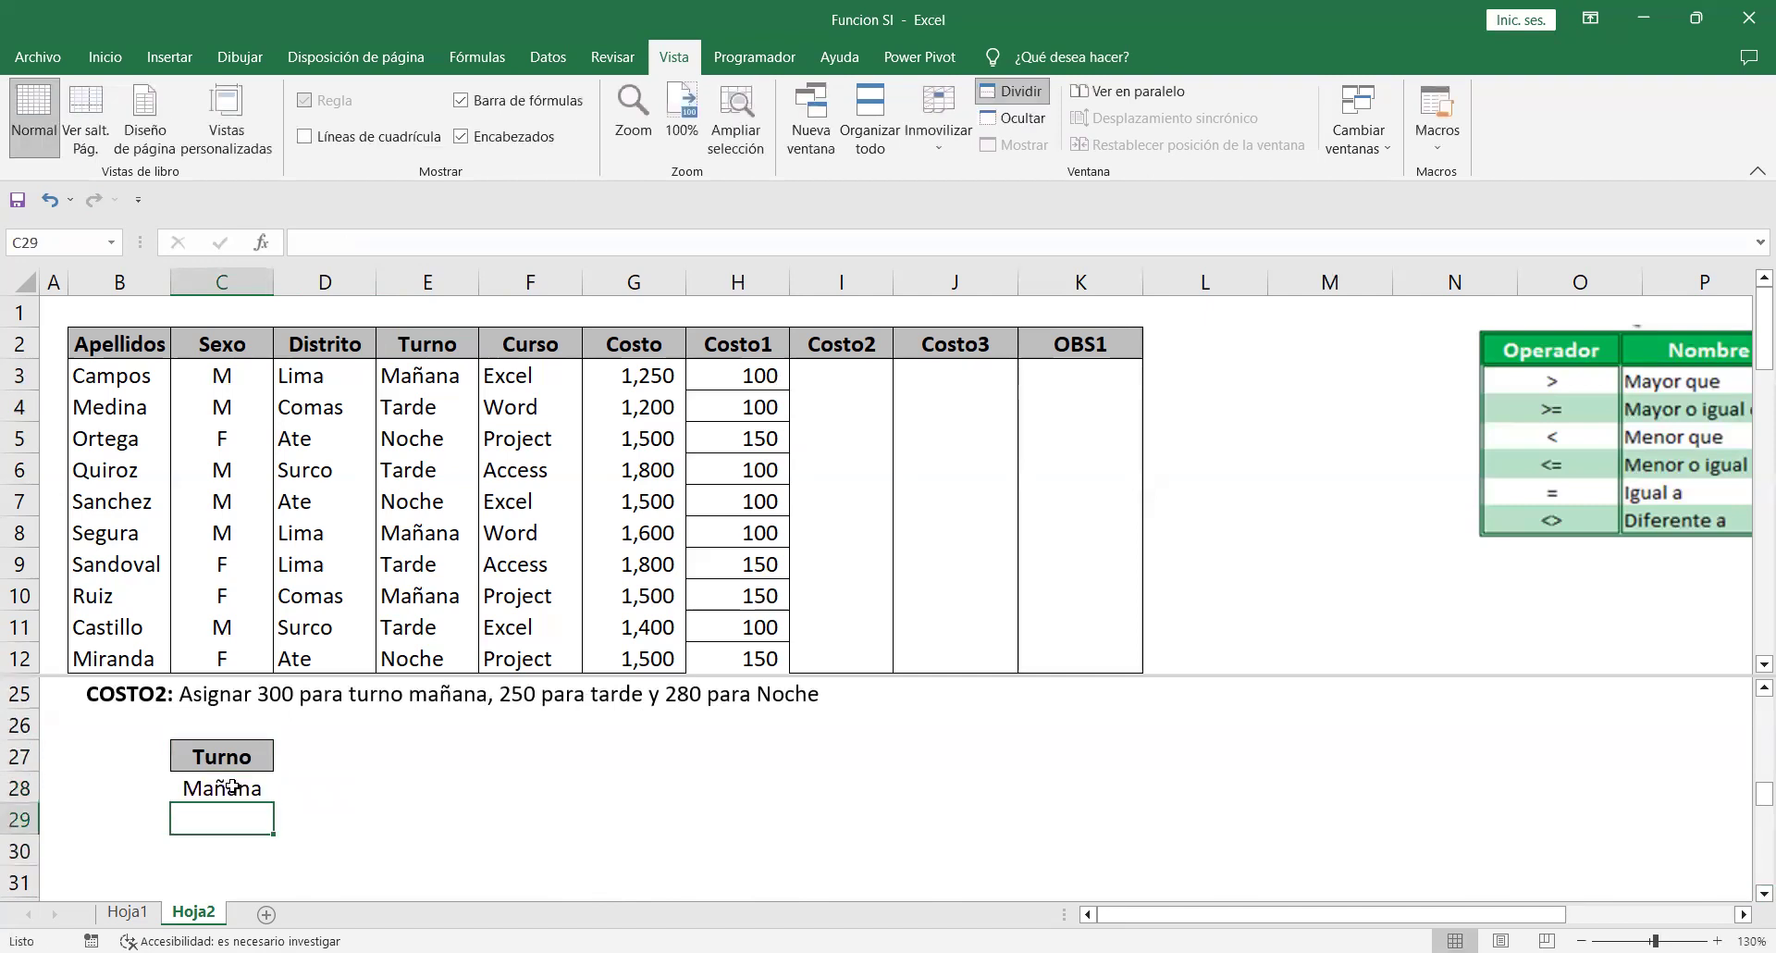
text(T)
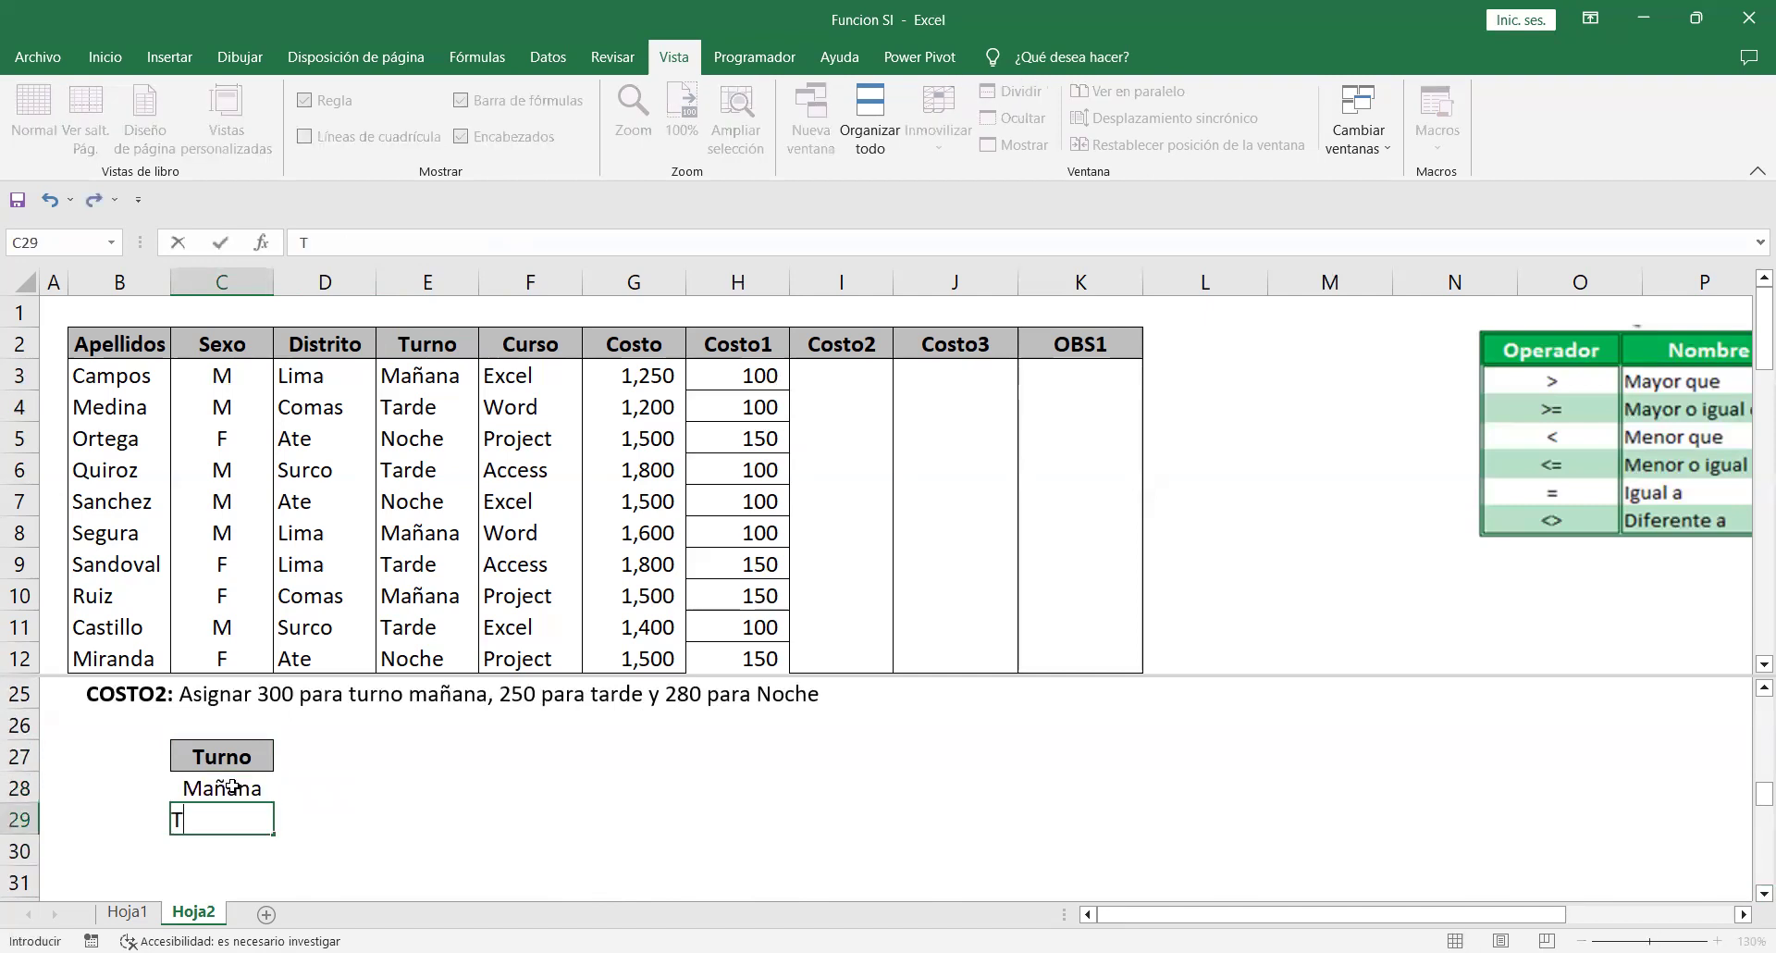
text(arde)
key(Return)
text(Noche)
key(Return)
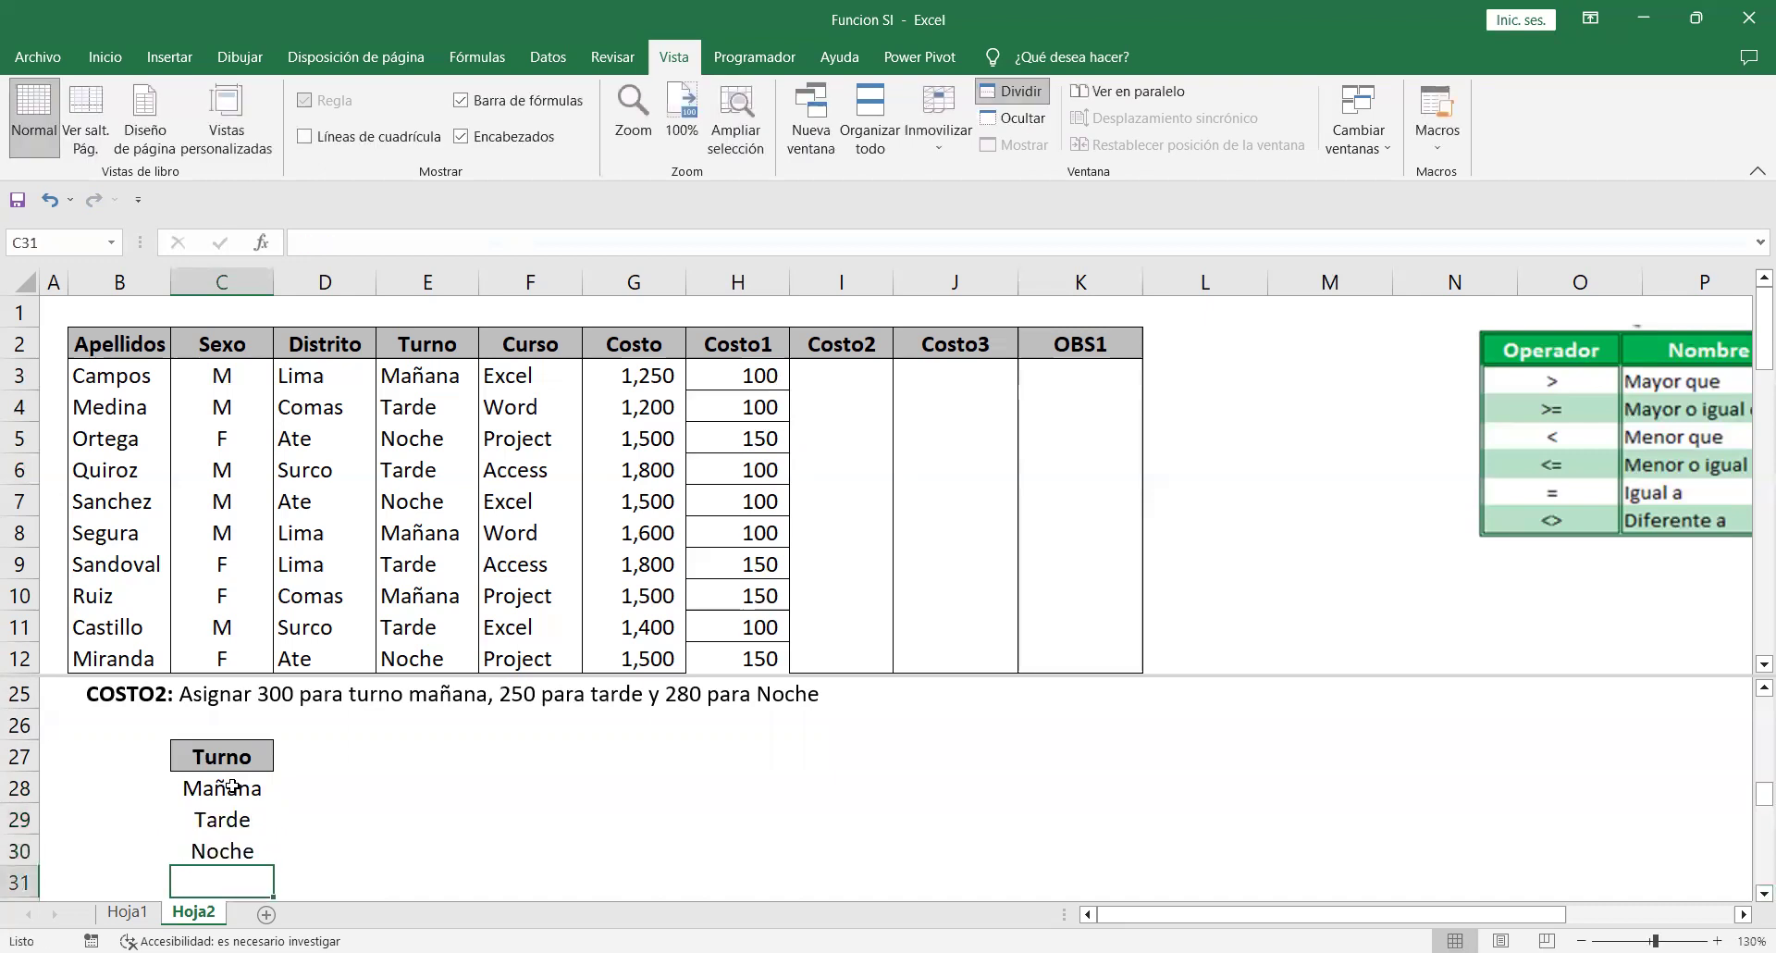
Copy the Costo2 header from I2 to D27, beside the Turno header of the reference table.
click(231, 787)
click(223, 823)
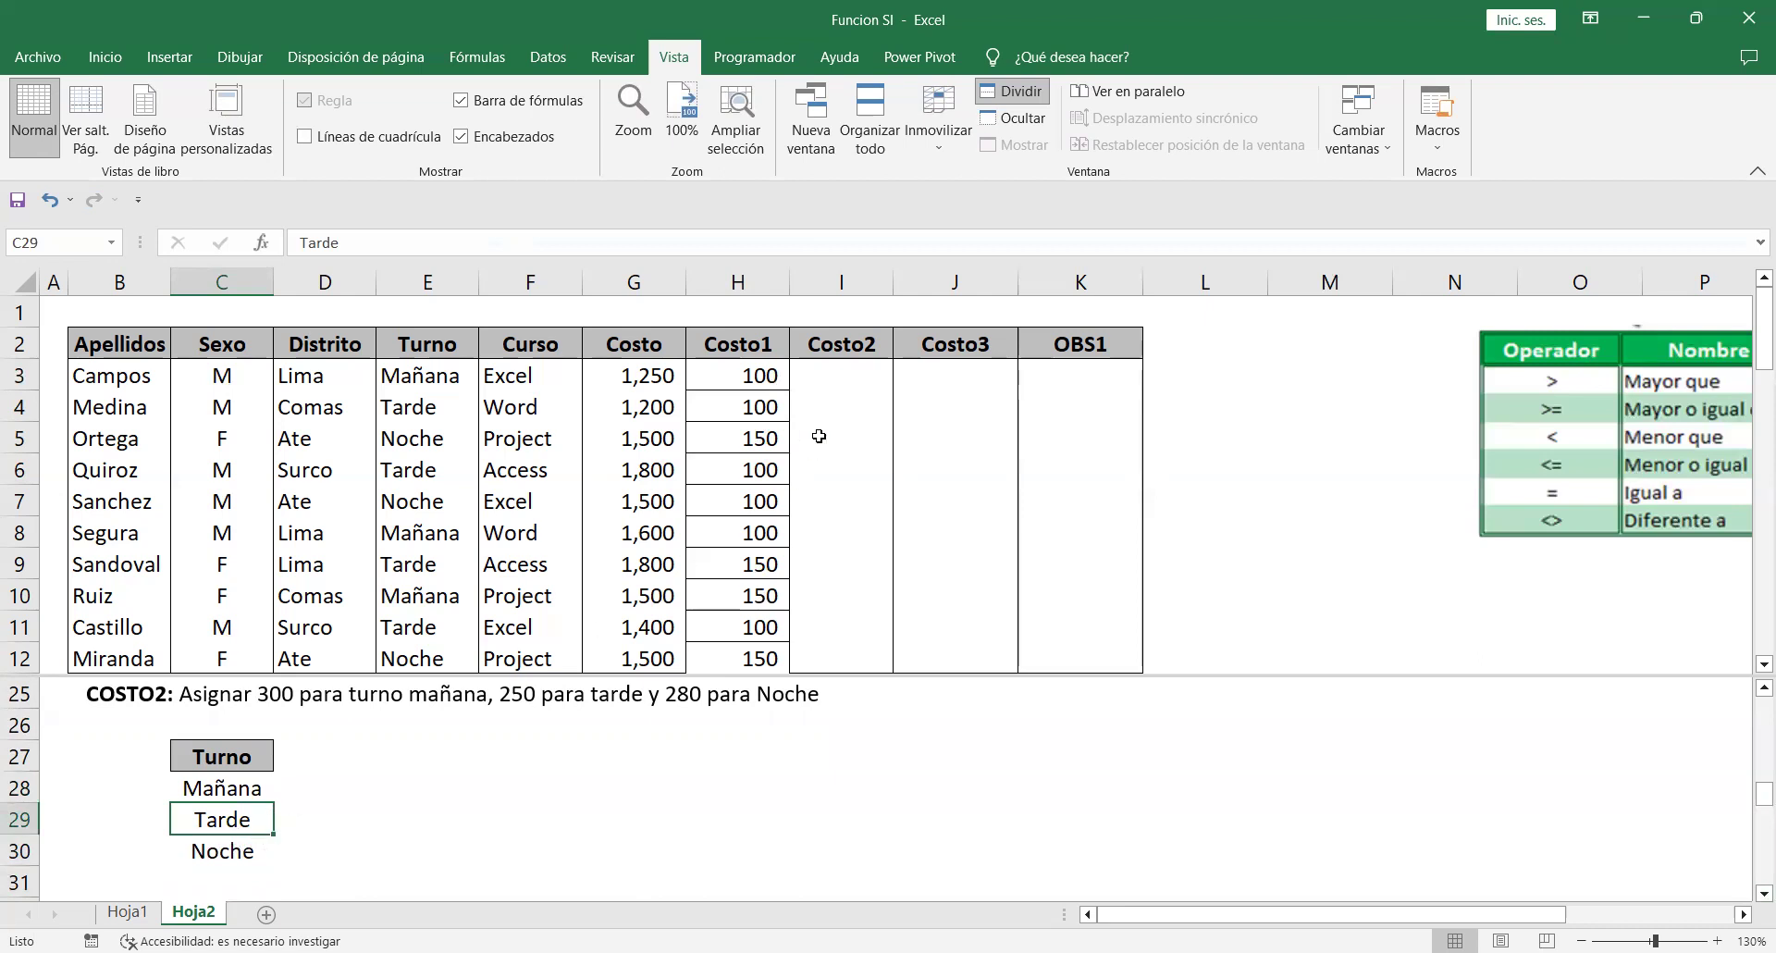
click(863, 344)
key(ctrl+c)
click(305, 760)
key(ctrl+v)
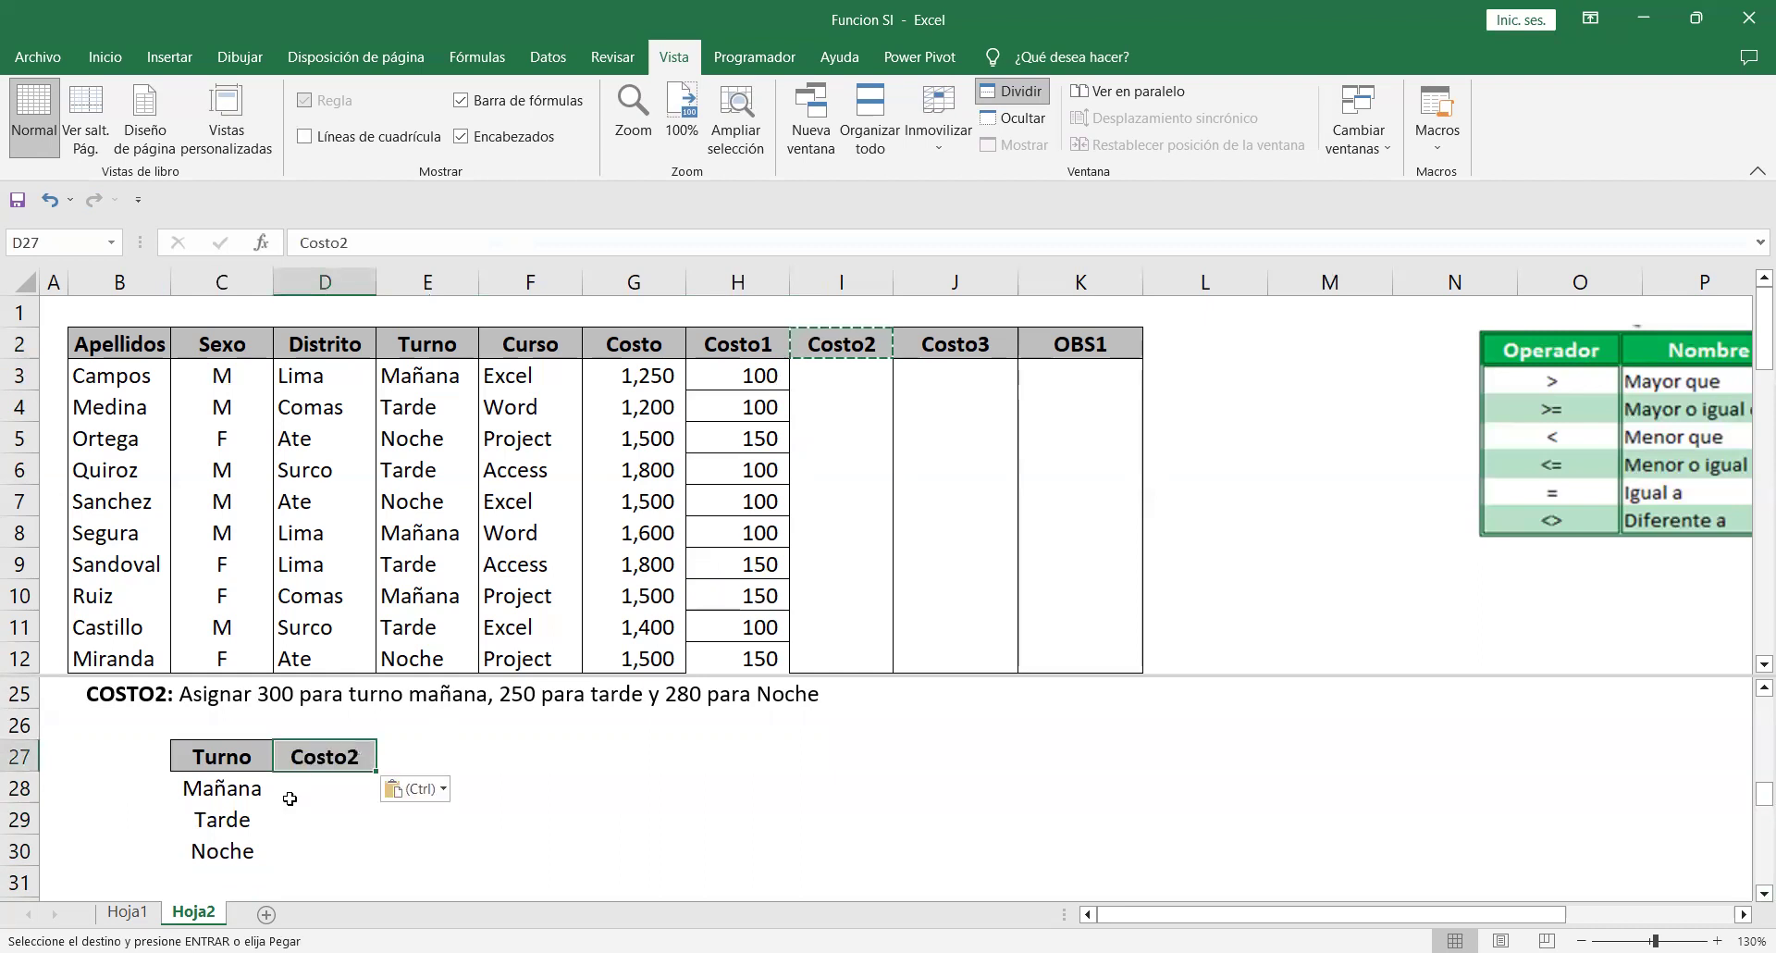
Fill the reference table's Costo2 values in D28 to D30 with 300 for Mañana, 250 for Tarde and 280 for Noche.
click(301, 791)
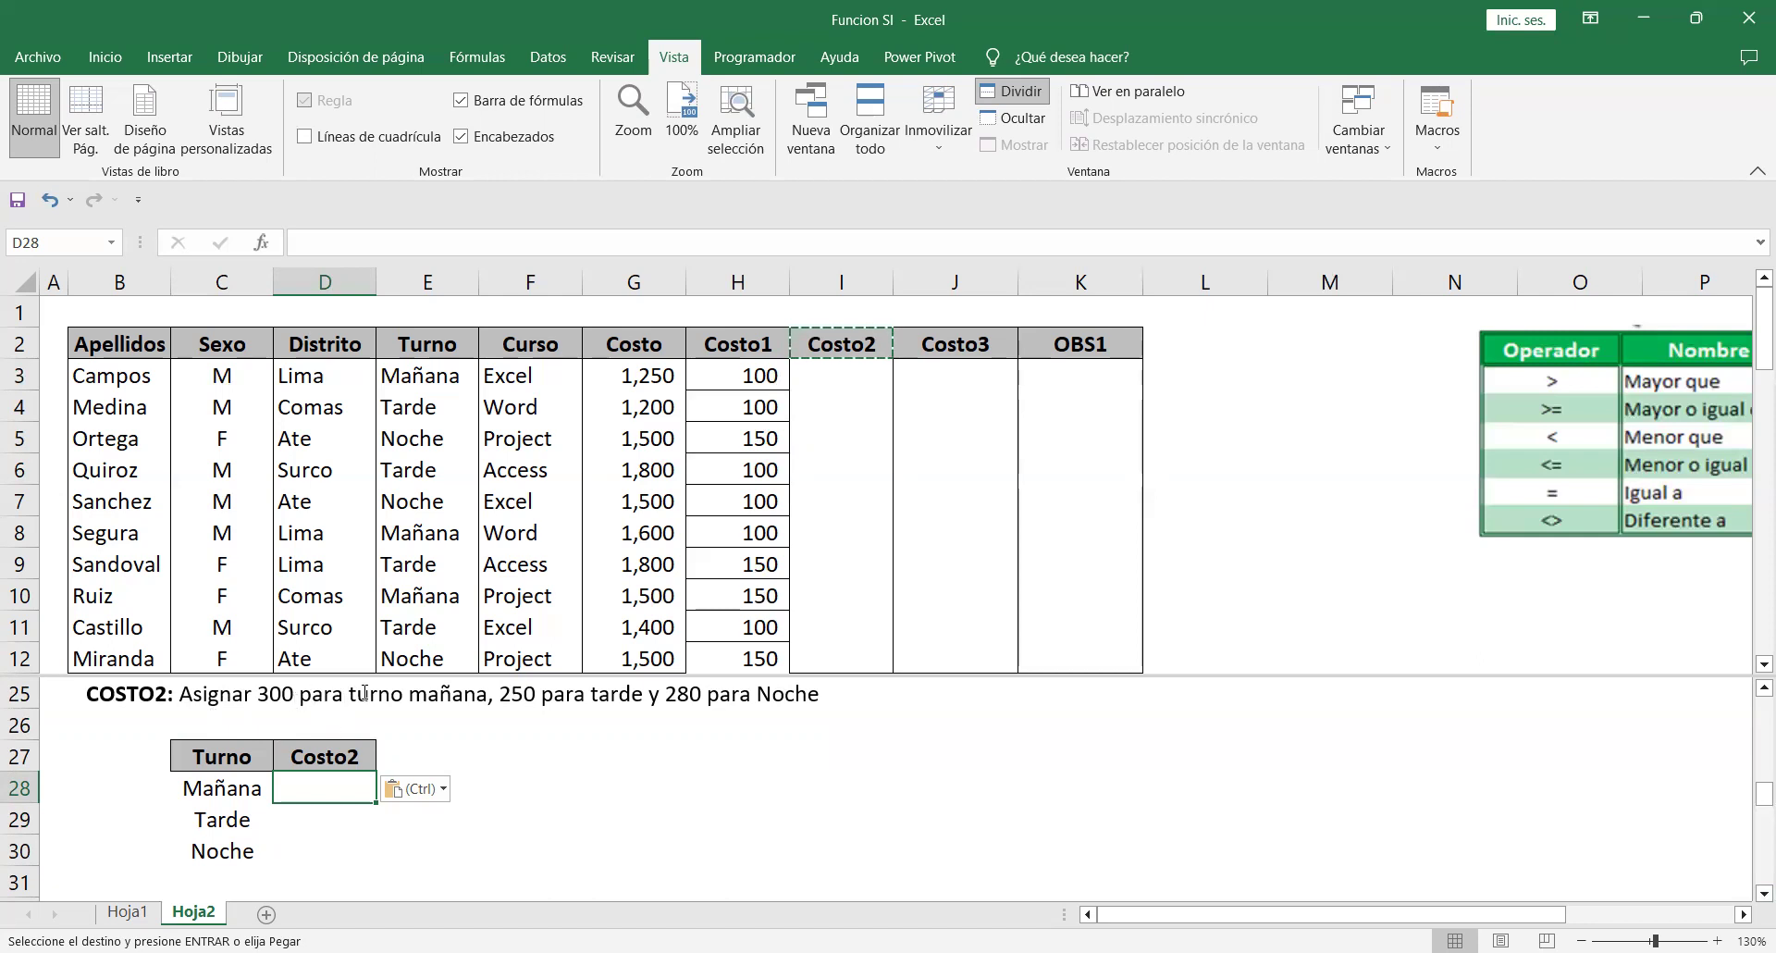
text(300)
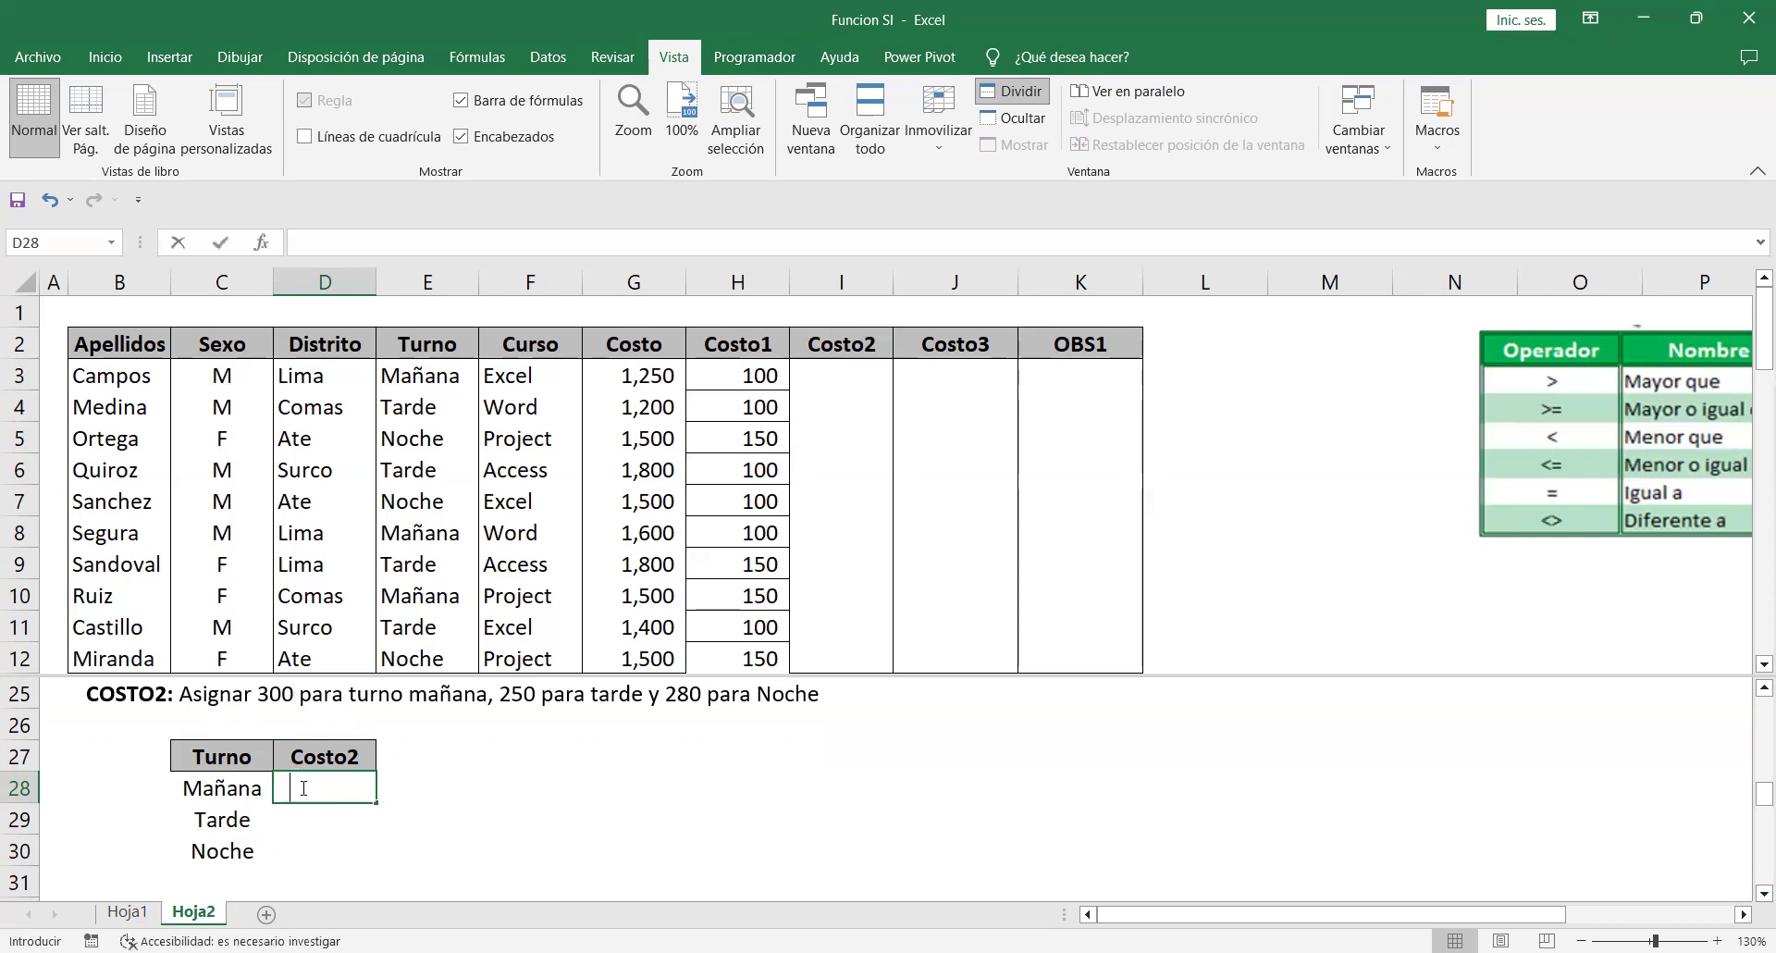
key(Return)
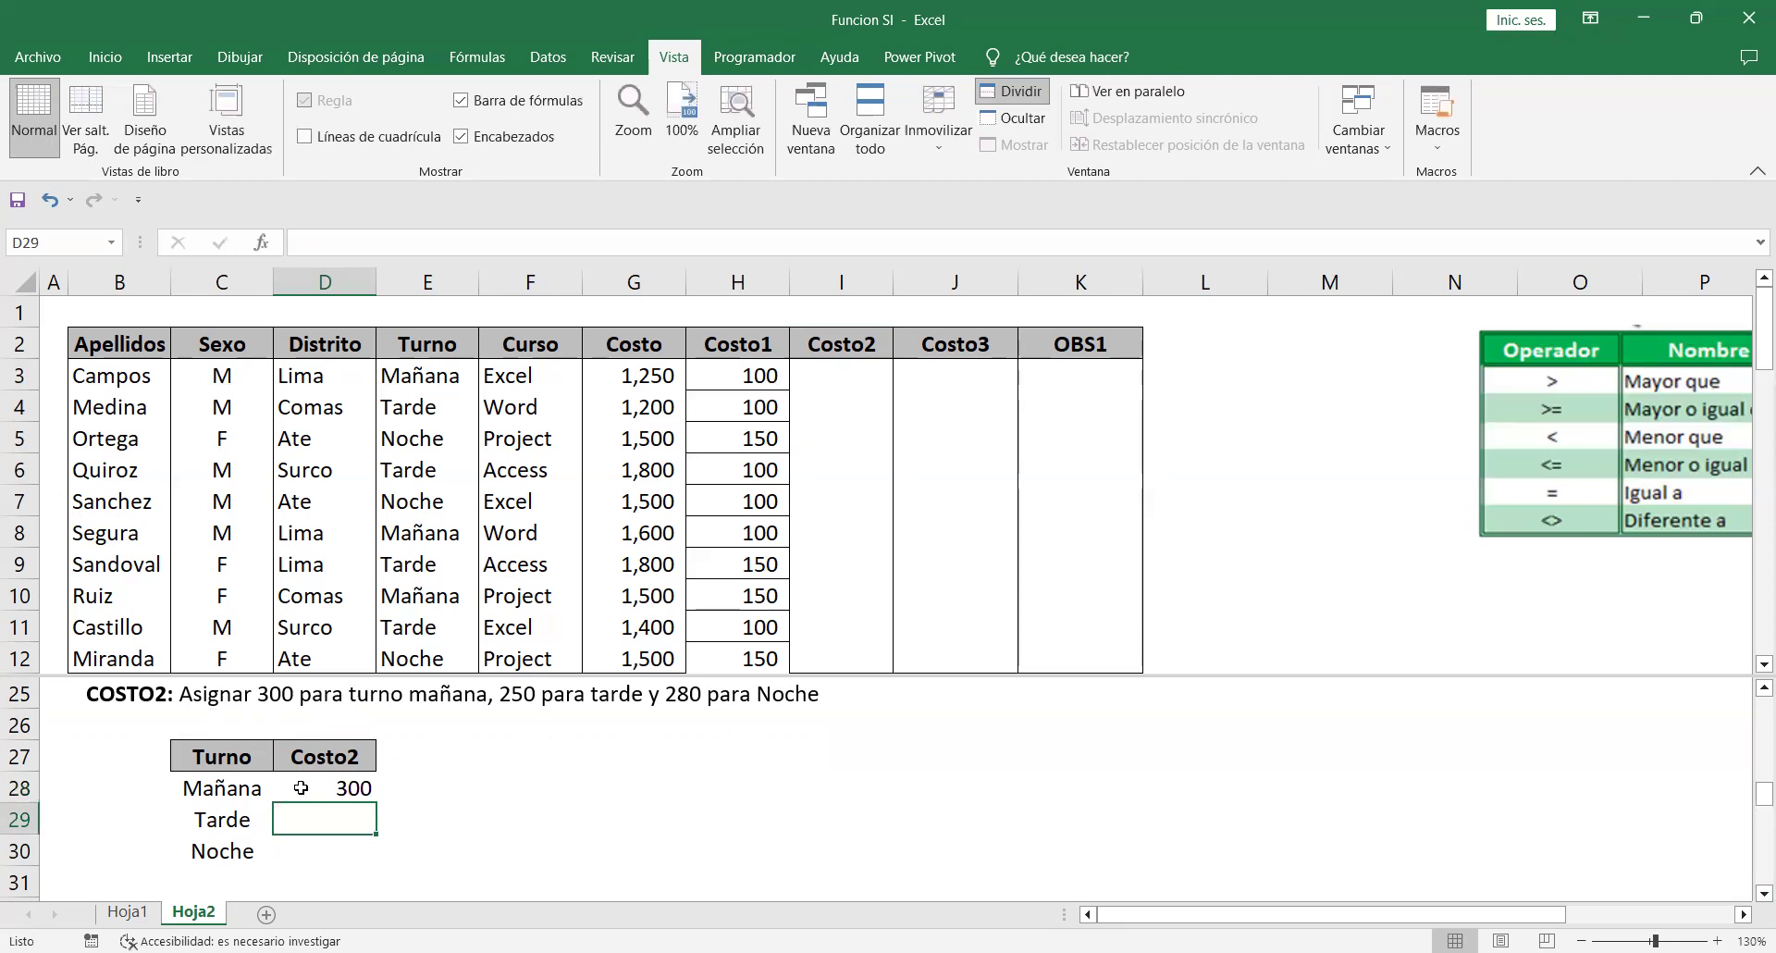
text(250)
key(Return)
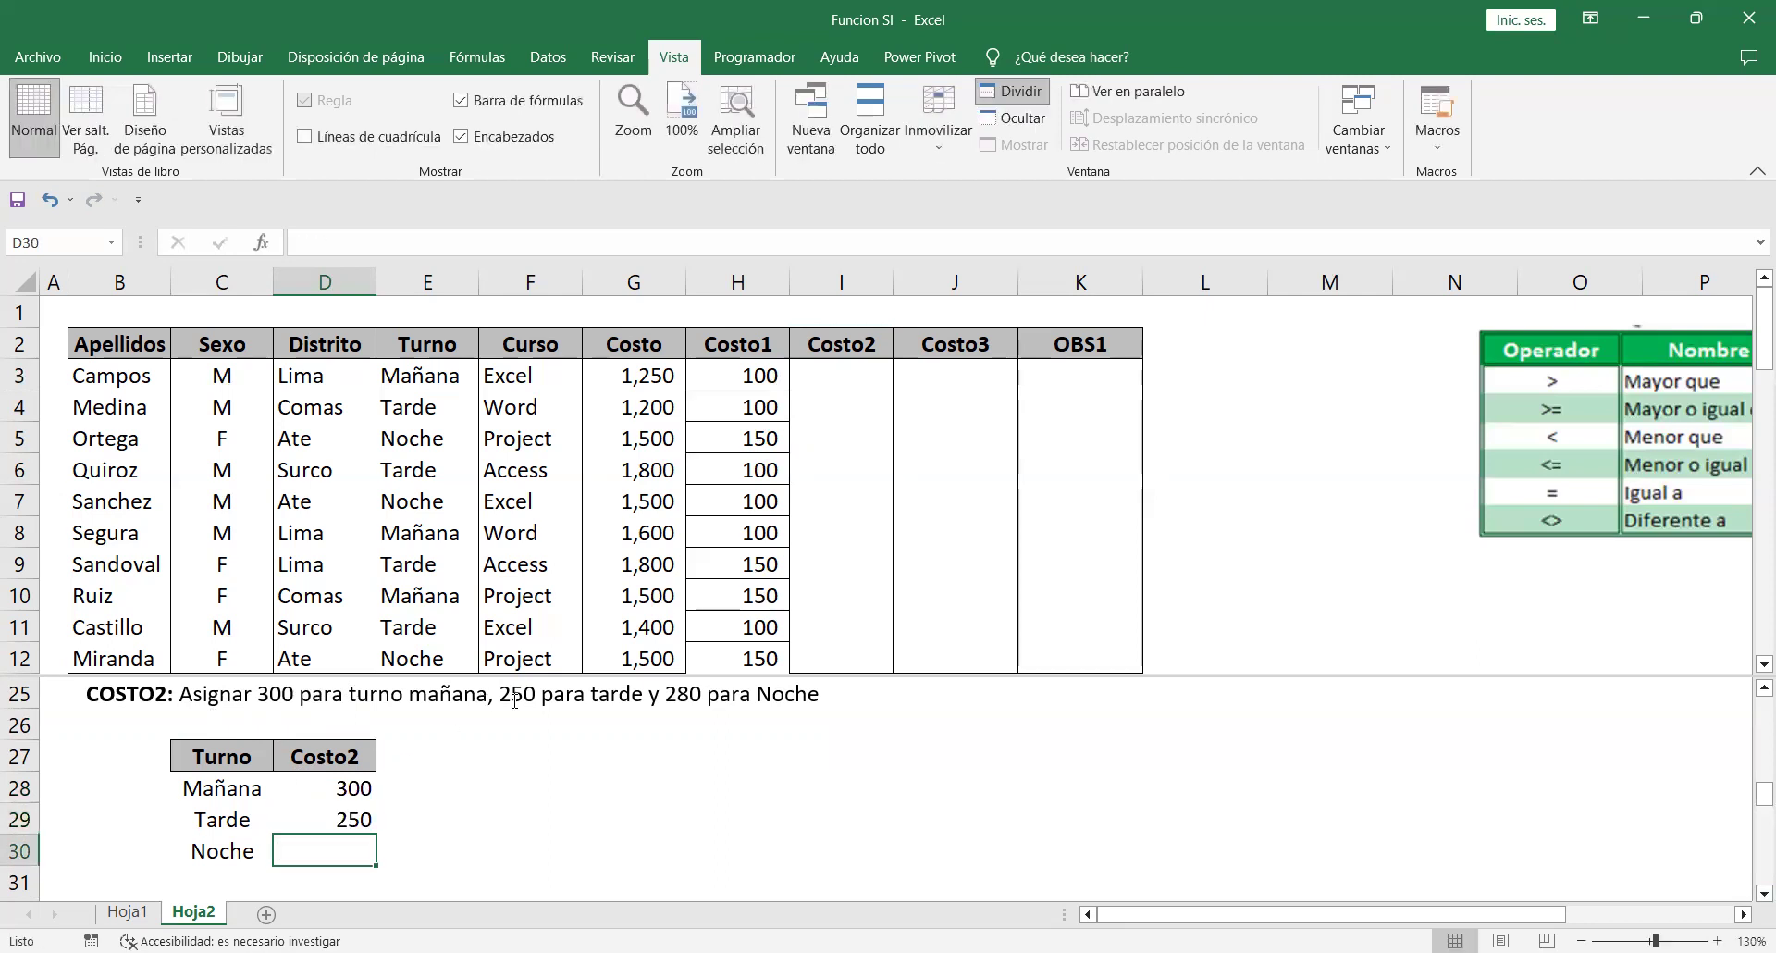
text(280)
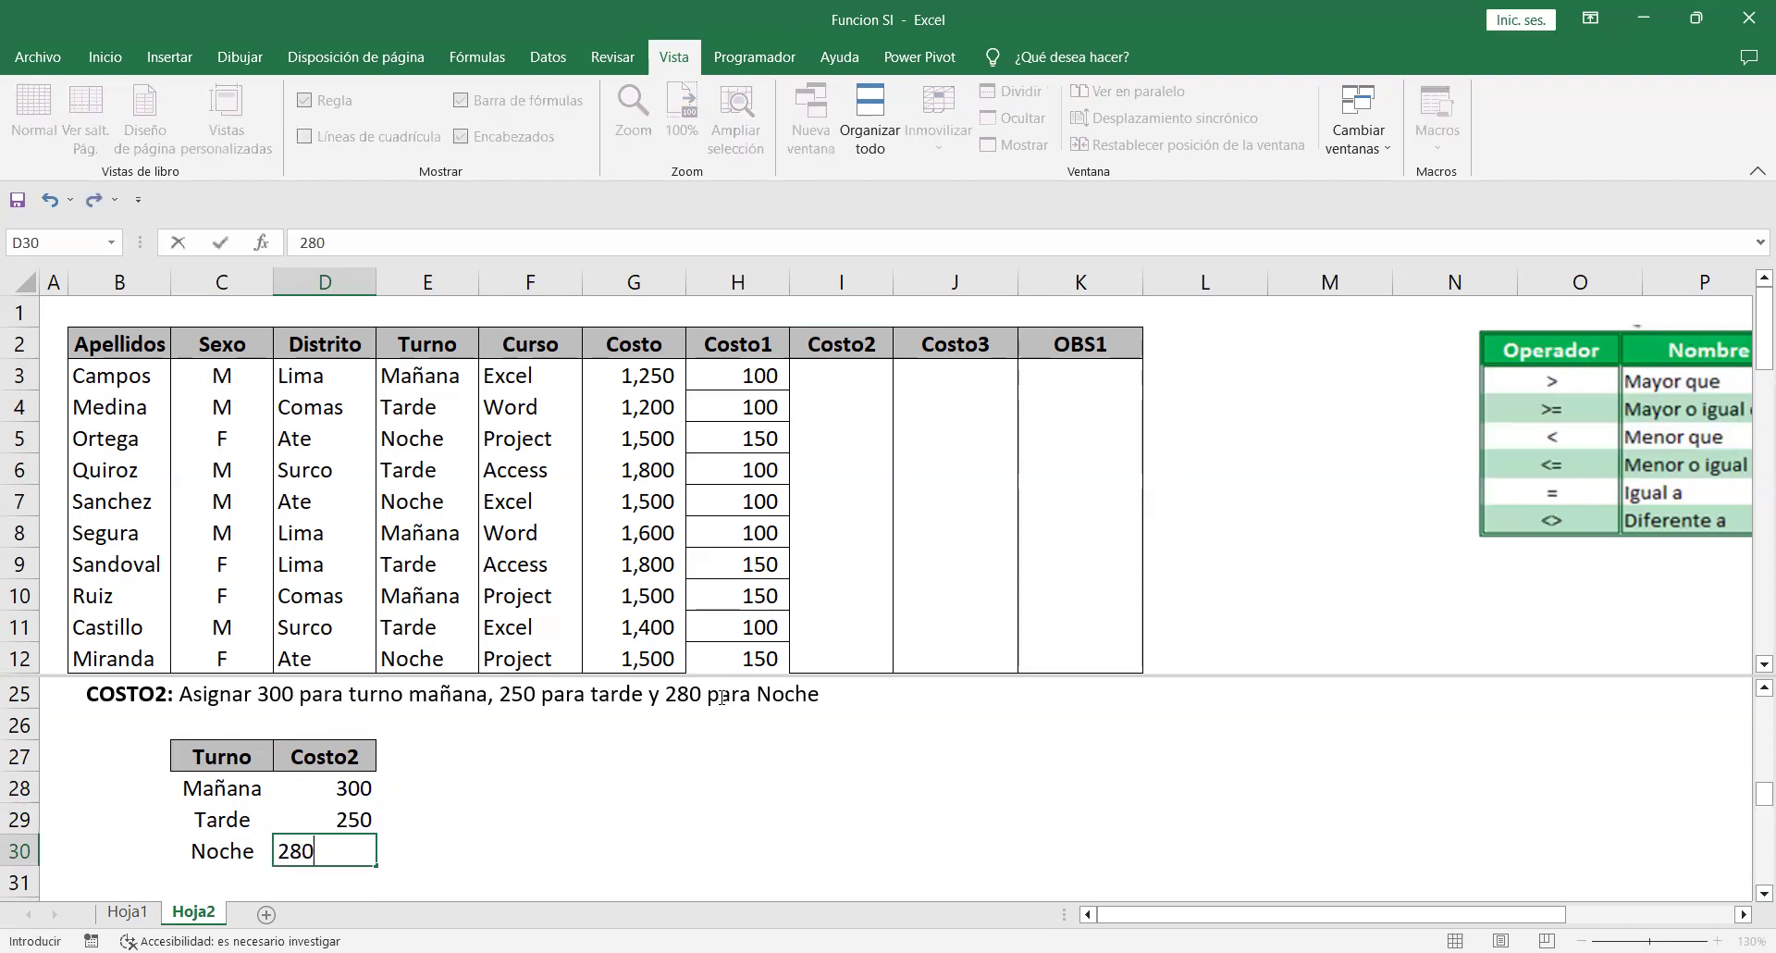
key(Return)
click(656, 743)
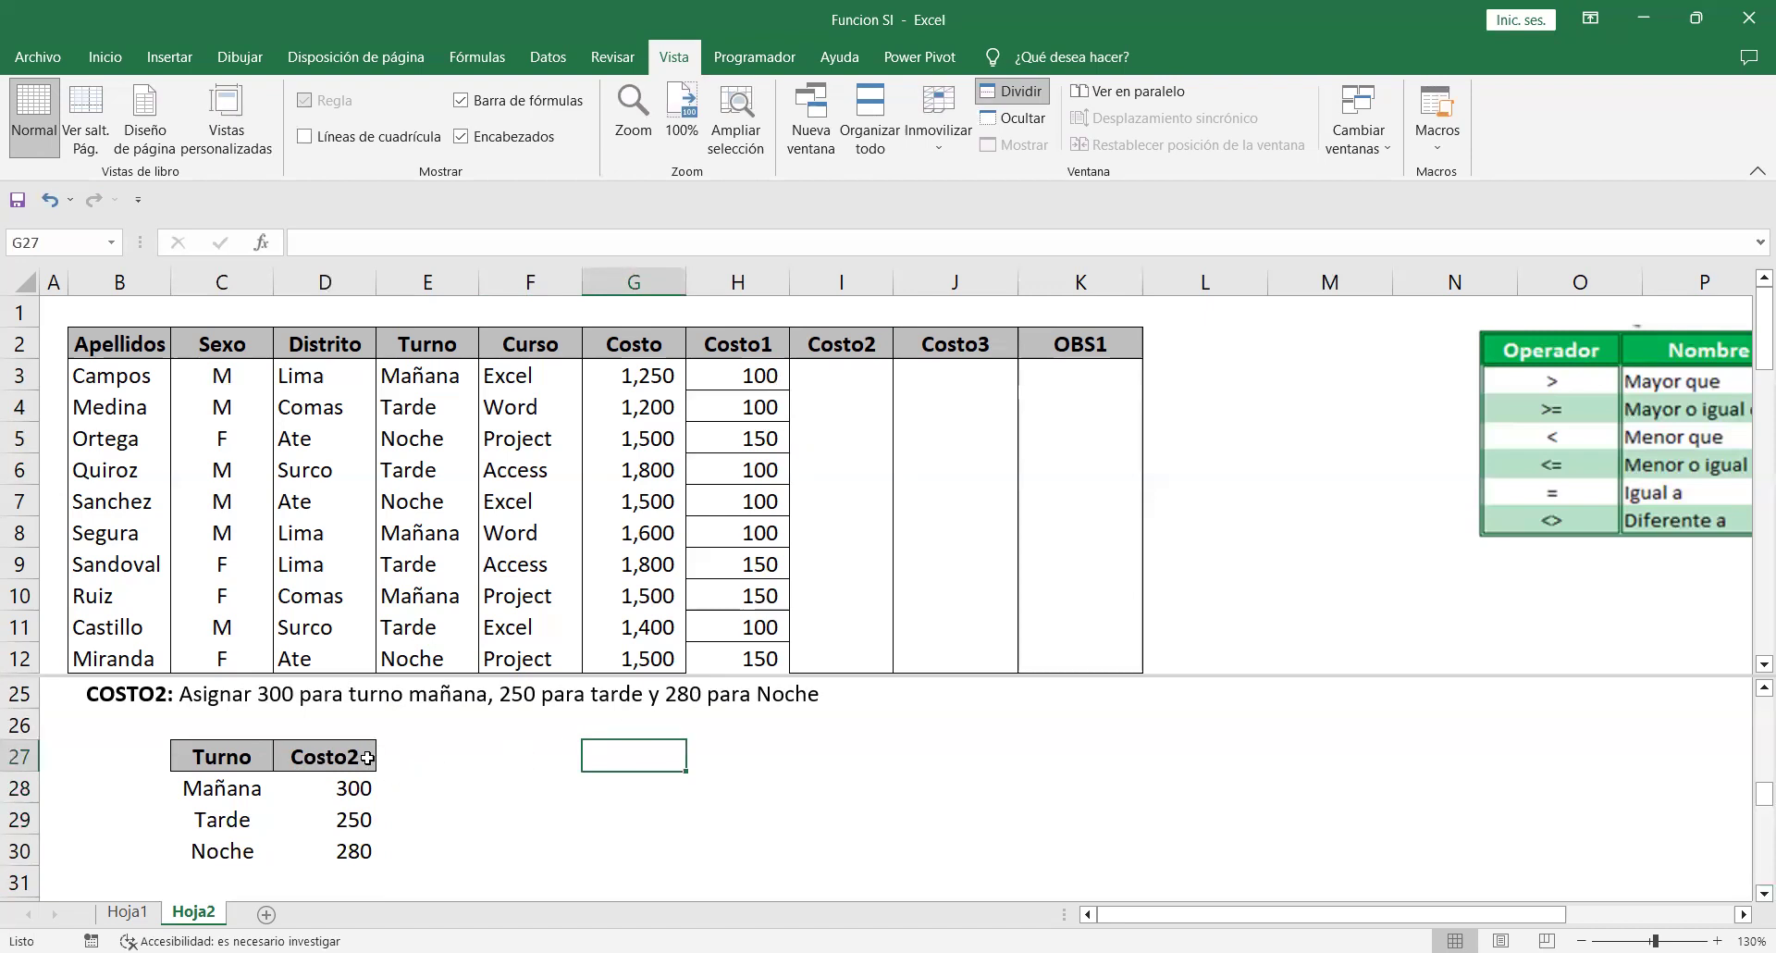
Start the Costo2 formula in I3 with an SI function that tests E3="Mañana" and returns 300 when true.
click(811, 380)
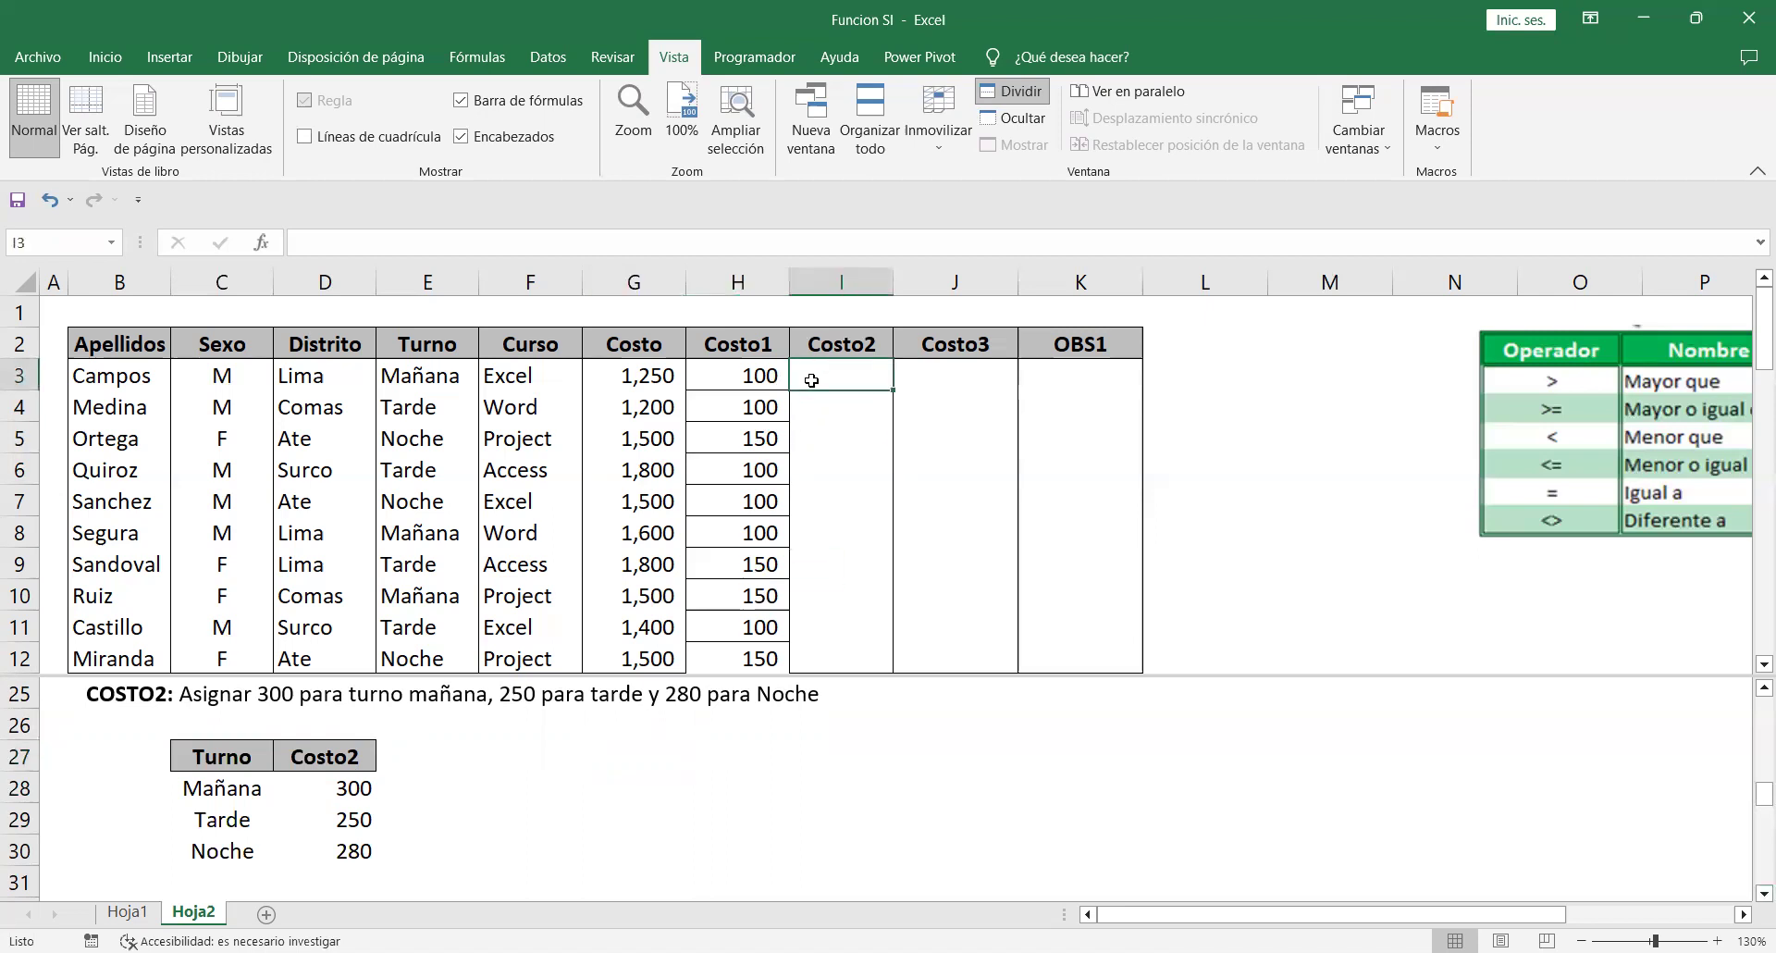
text(=)
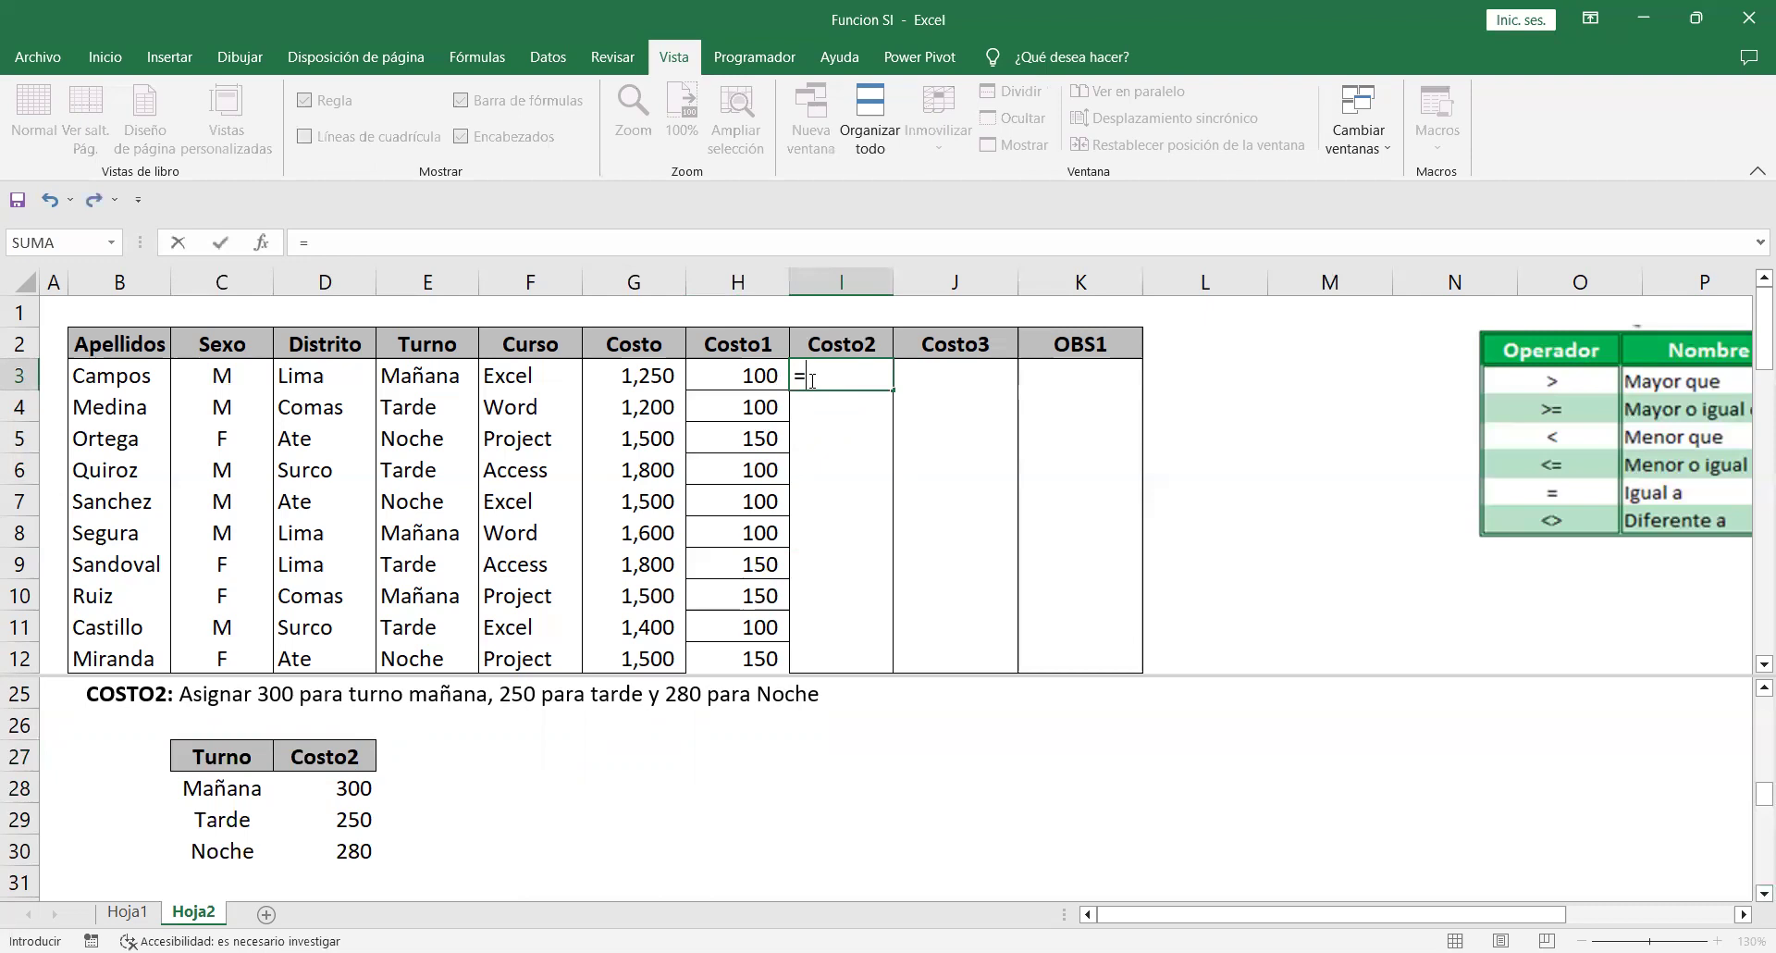
text(si()
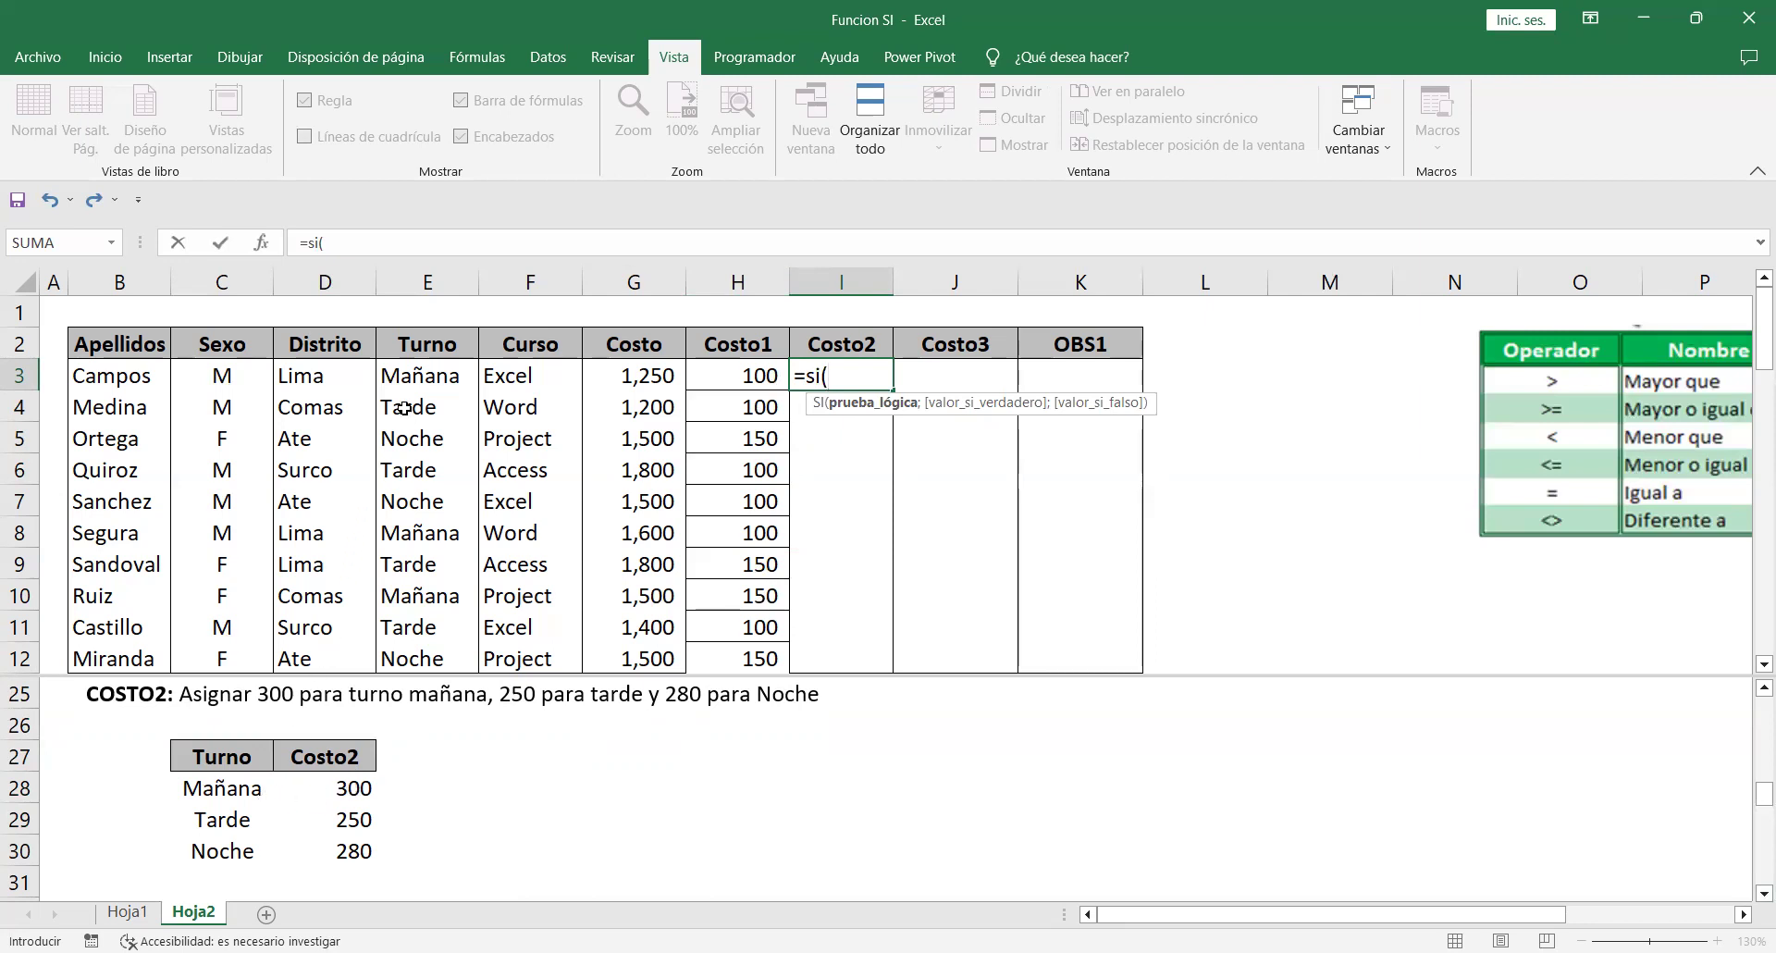
click(419, 374)
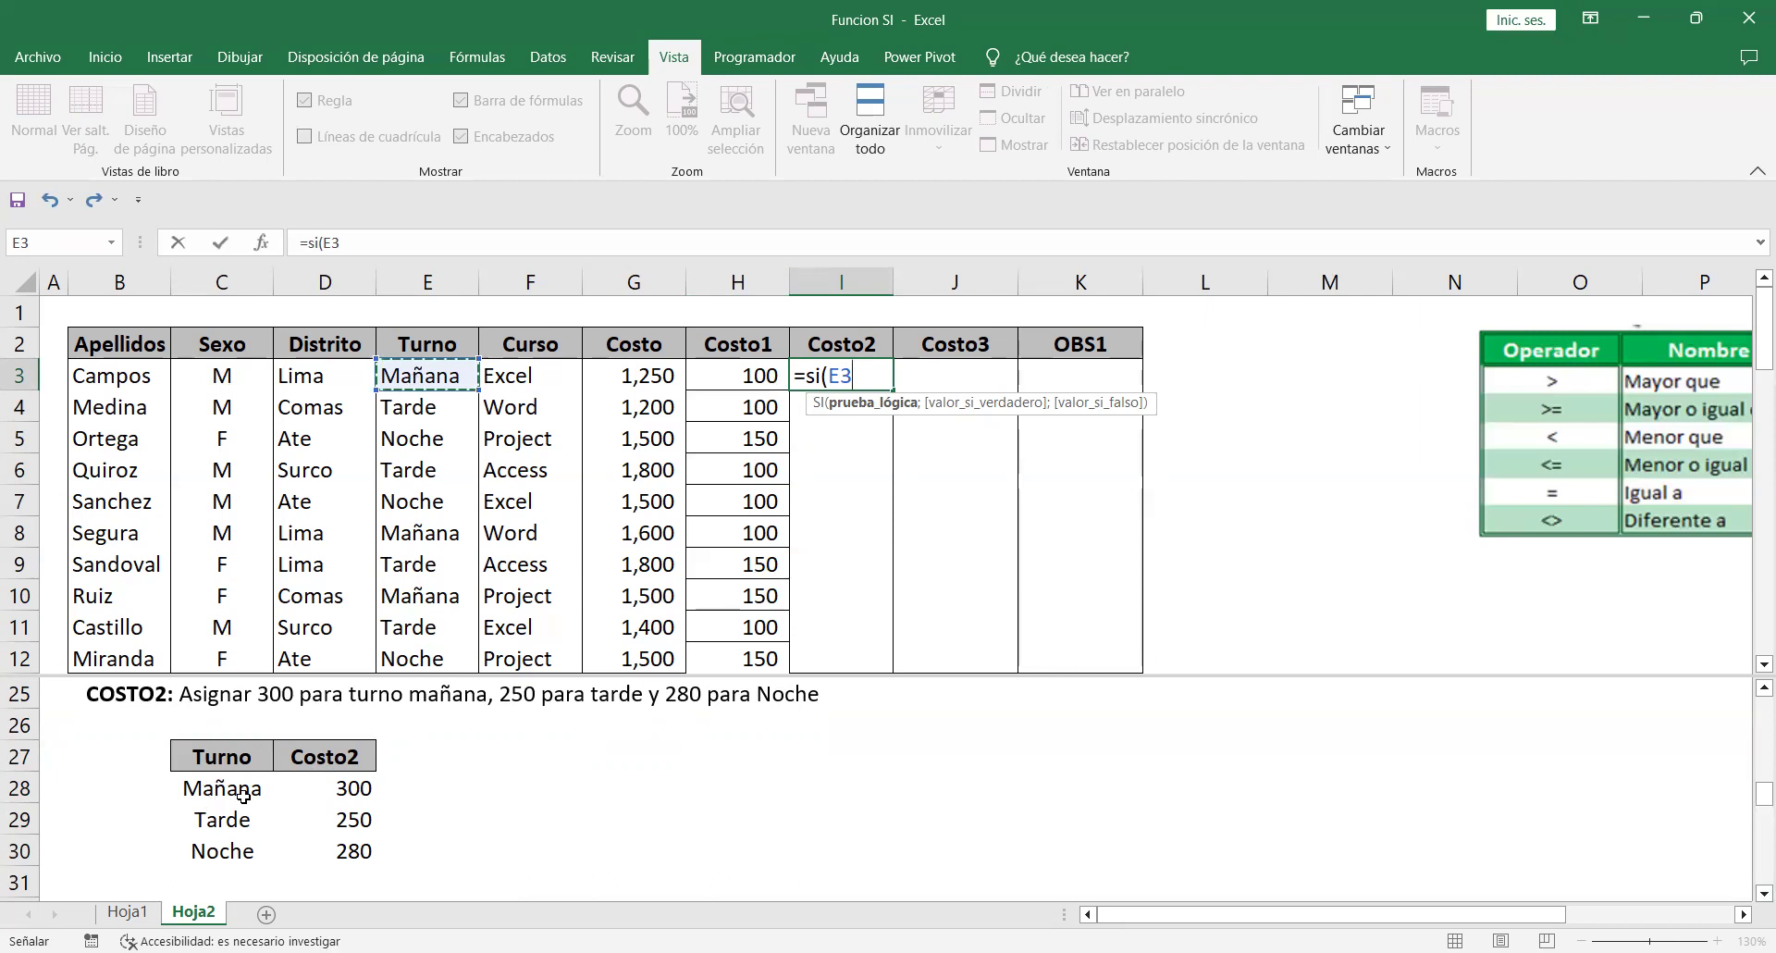
text(=)
text("Ma)
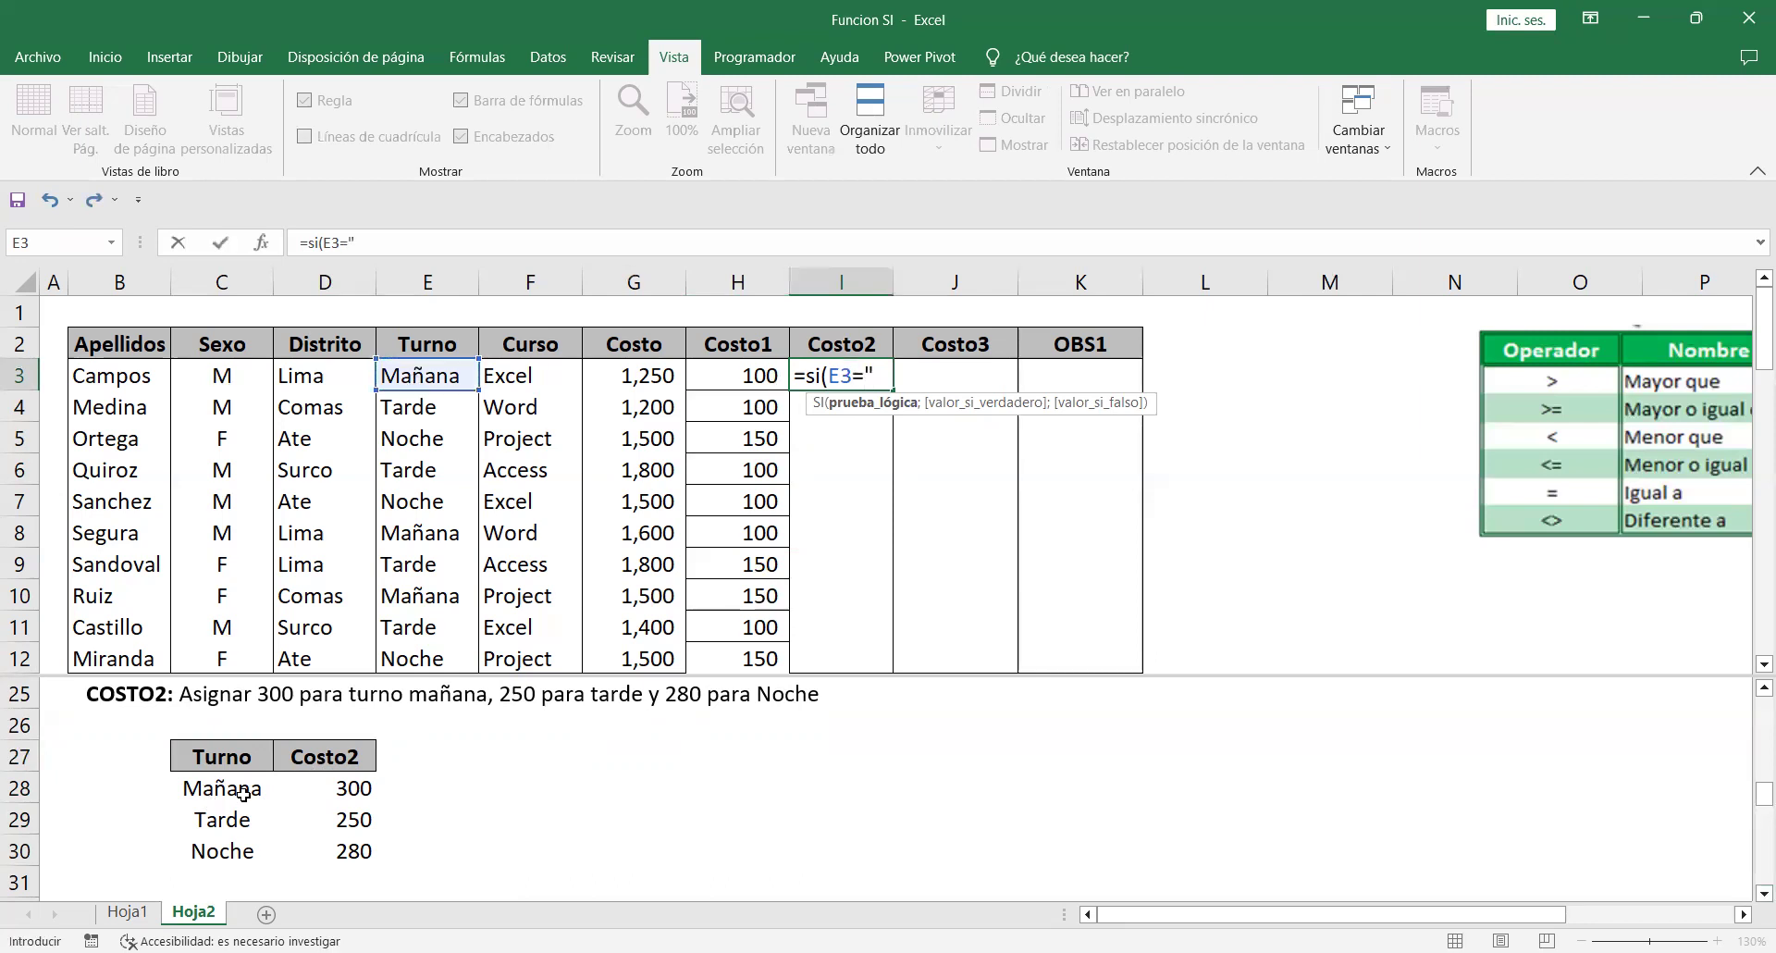
text(ñana")
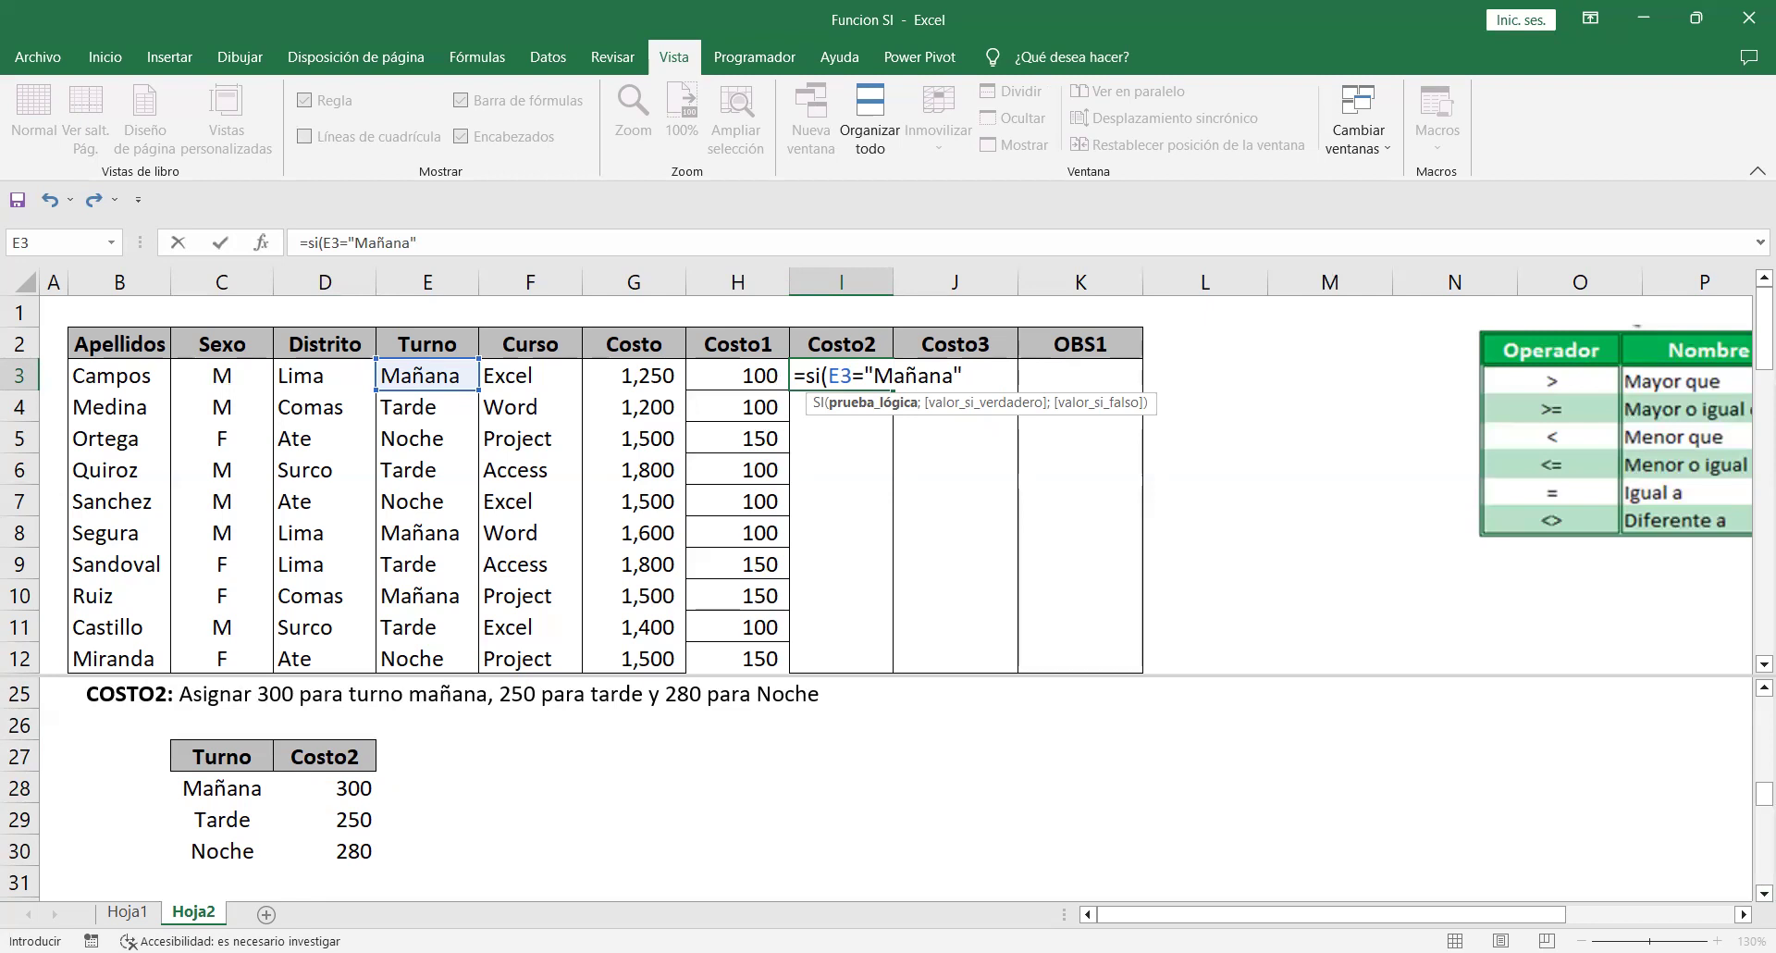
text(;)
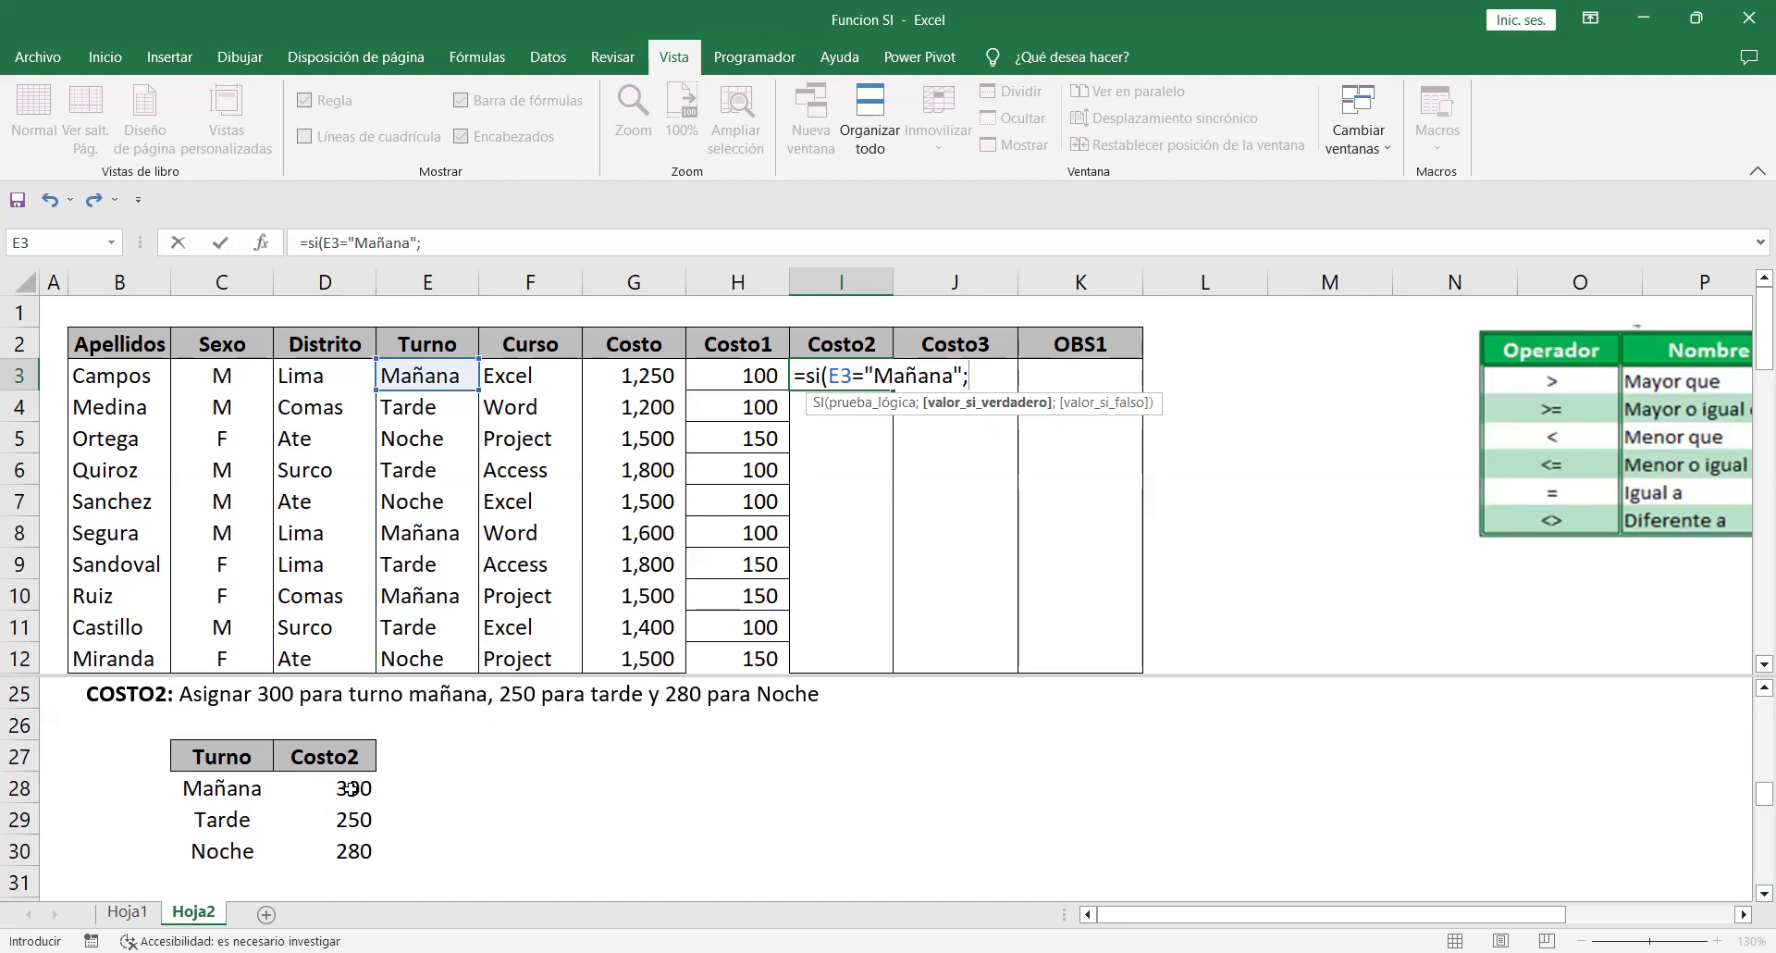
text(300;)
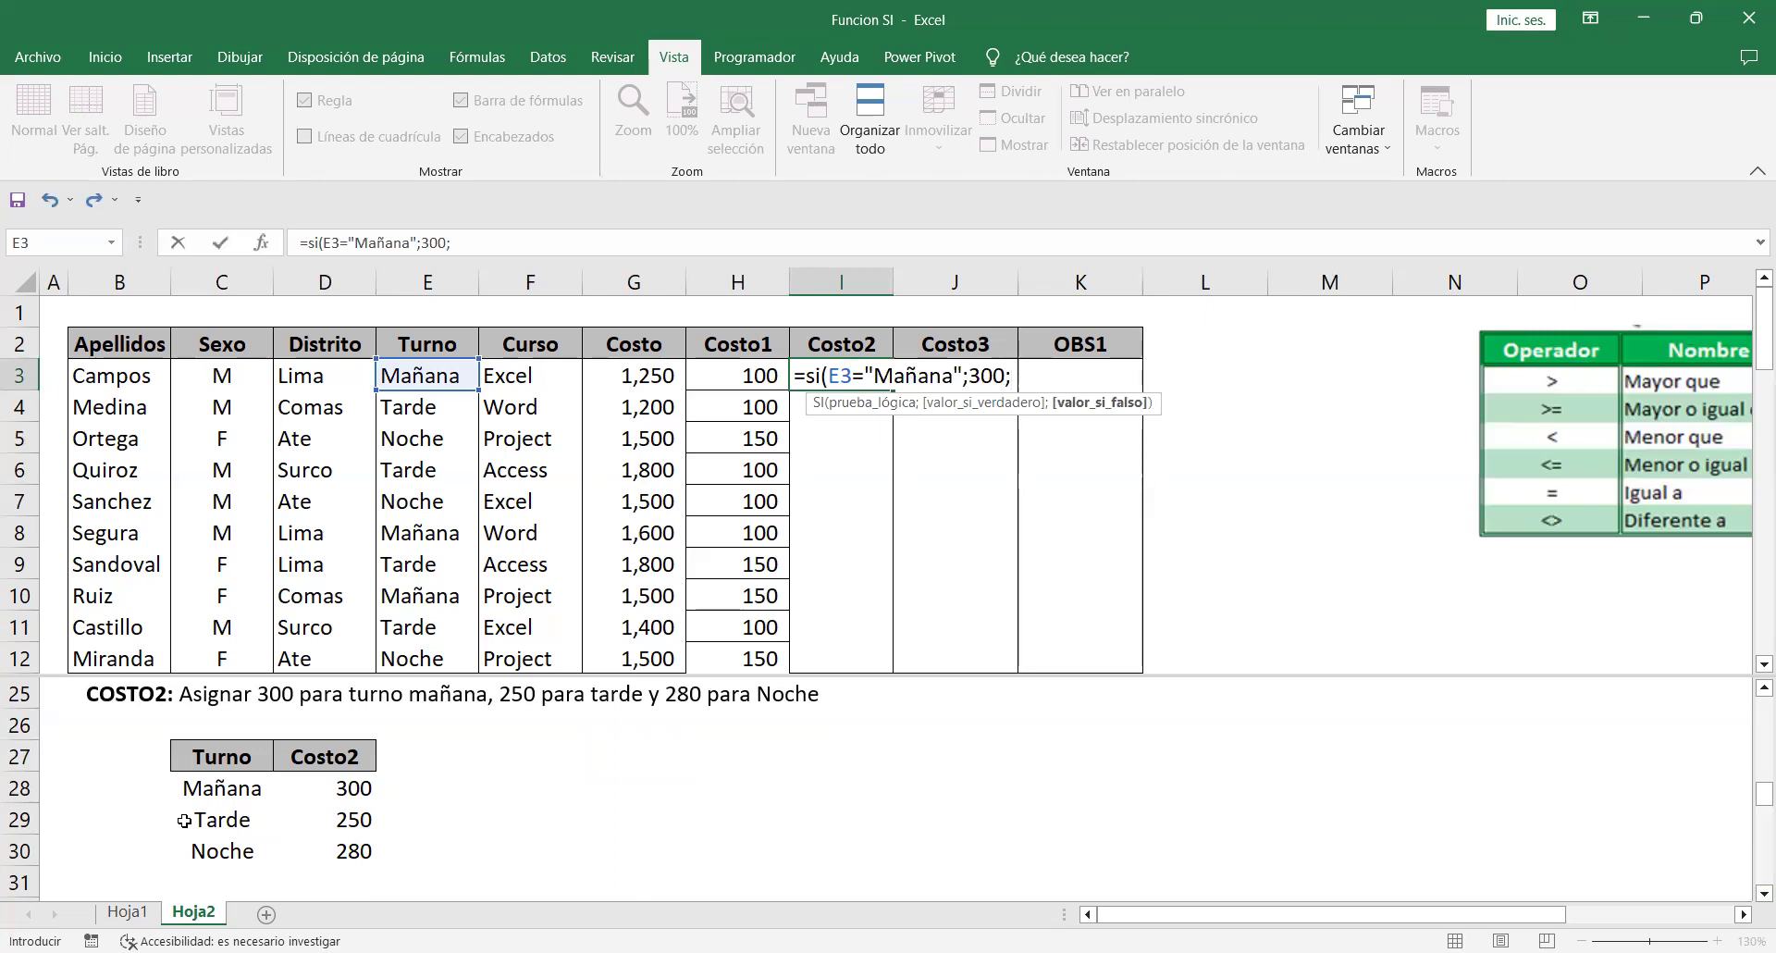
Nest a second SI as the false value in the I3 formula, testing E3="Tarde" and returning 250 when true.
text(si()
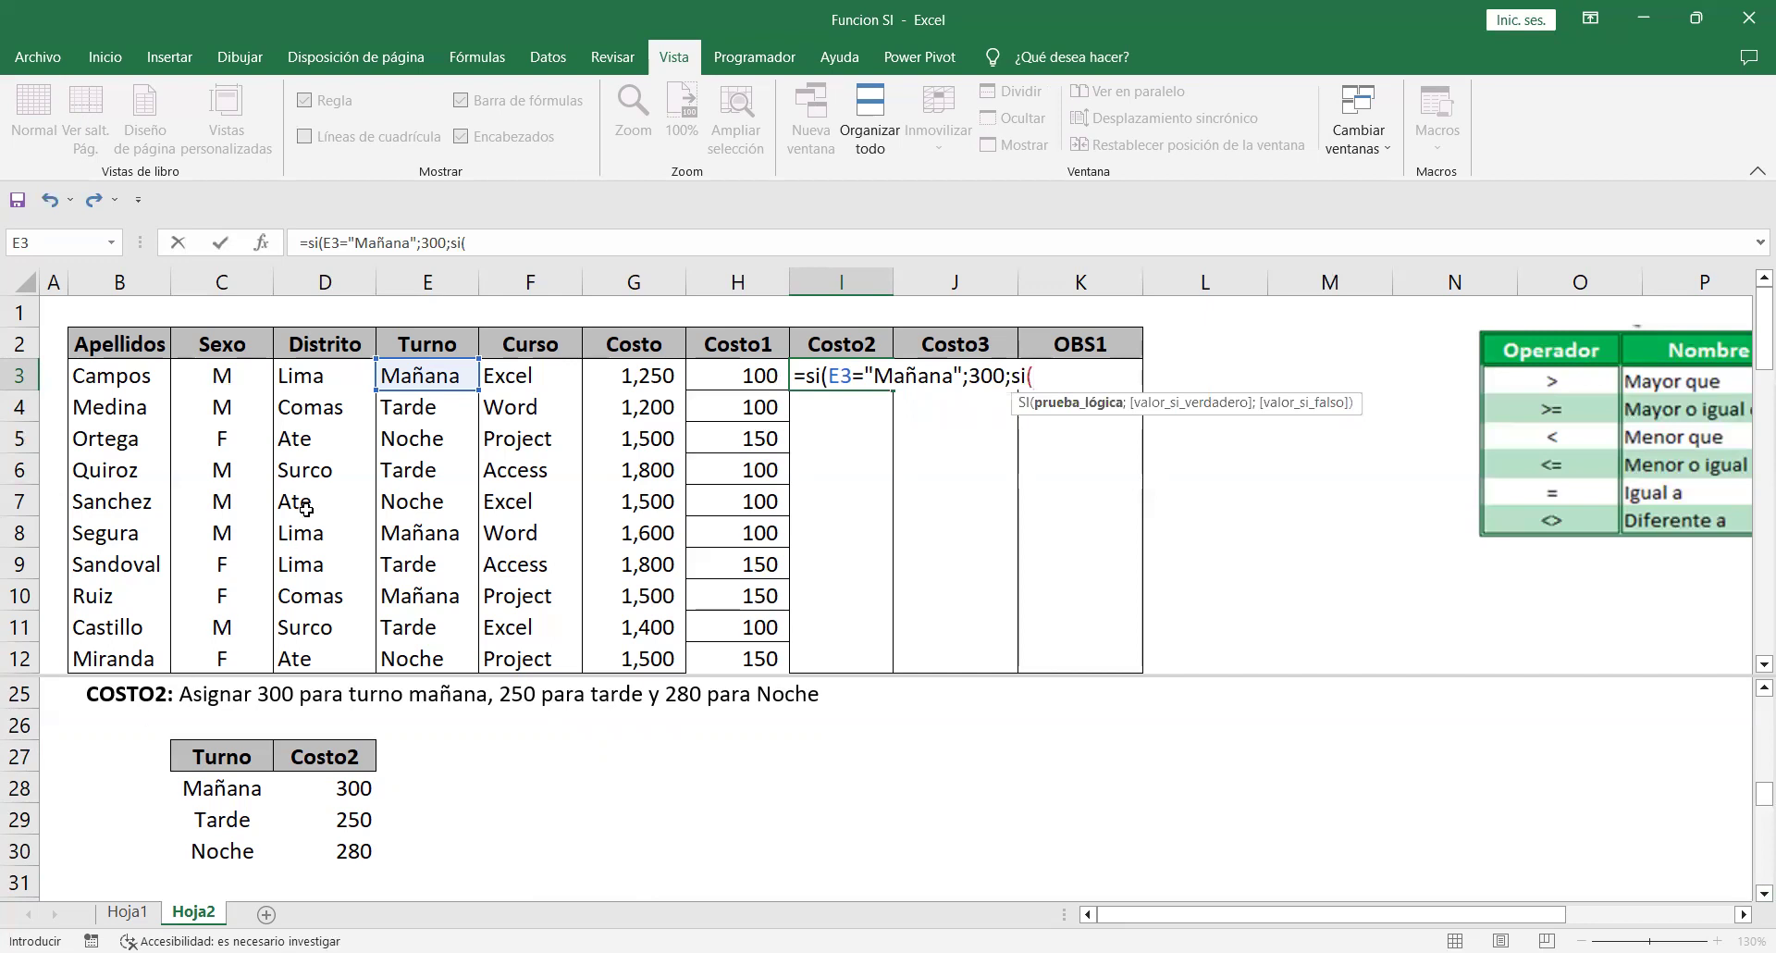
click(398, 374)
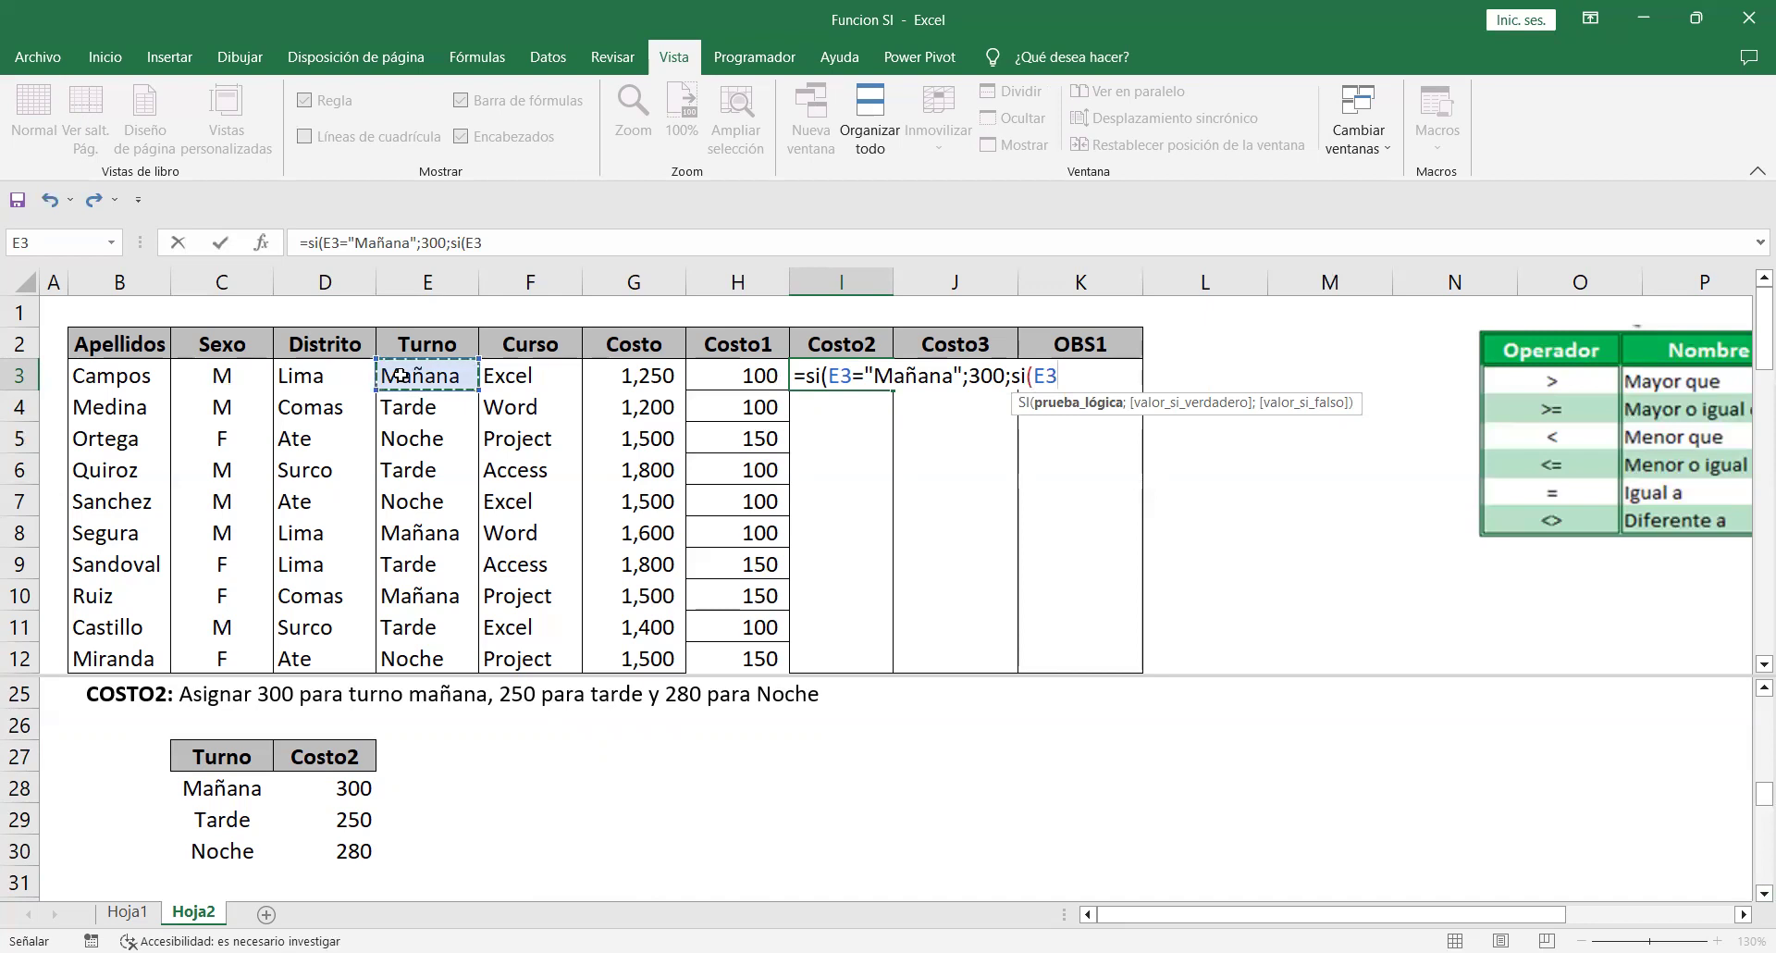
text(=")
text(Tar)
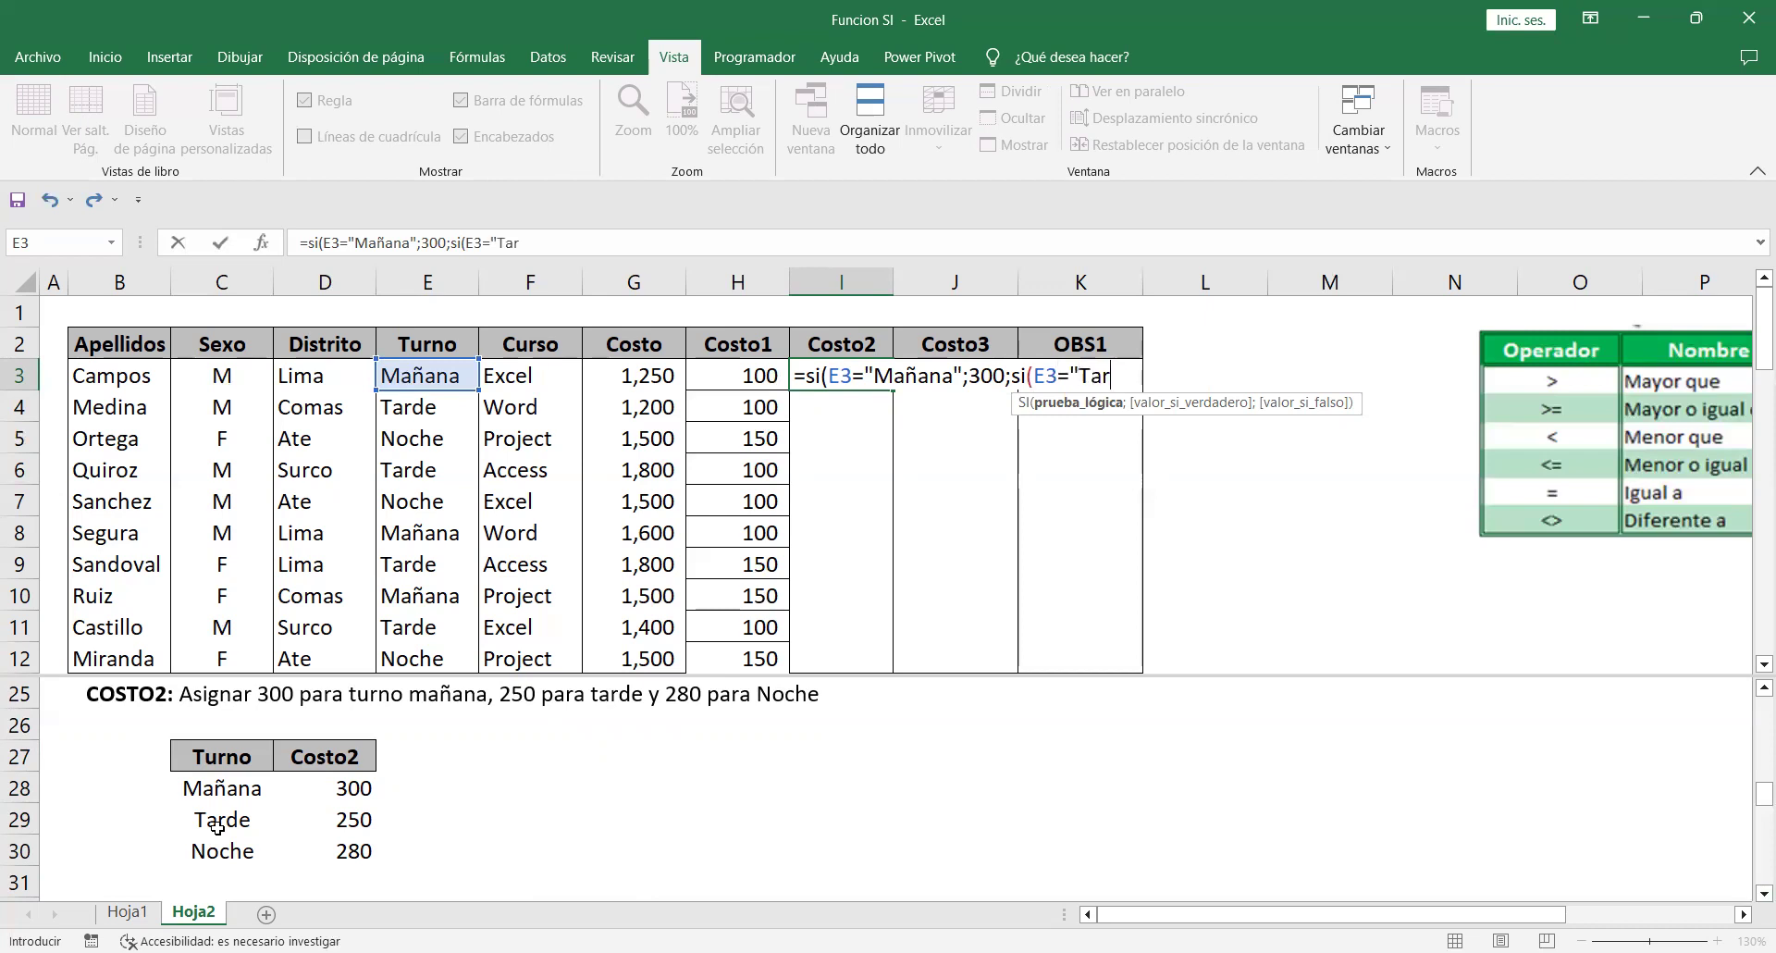
text(de";)
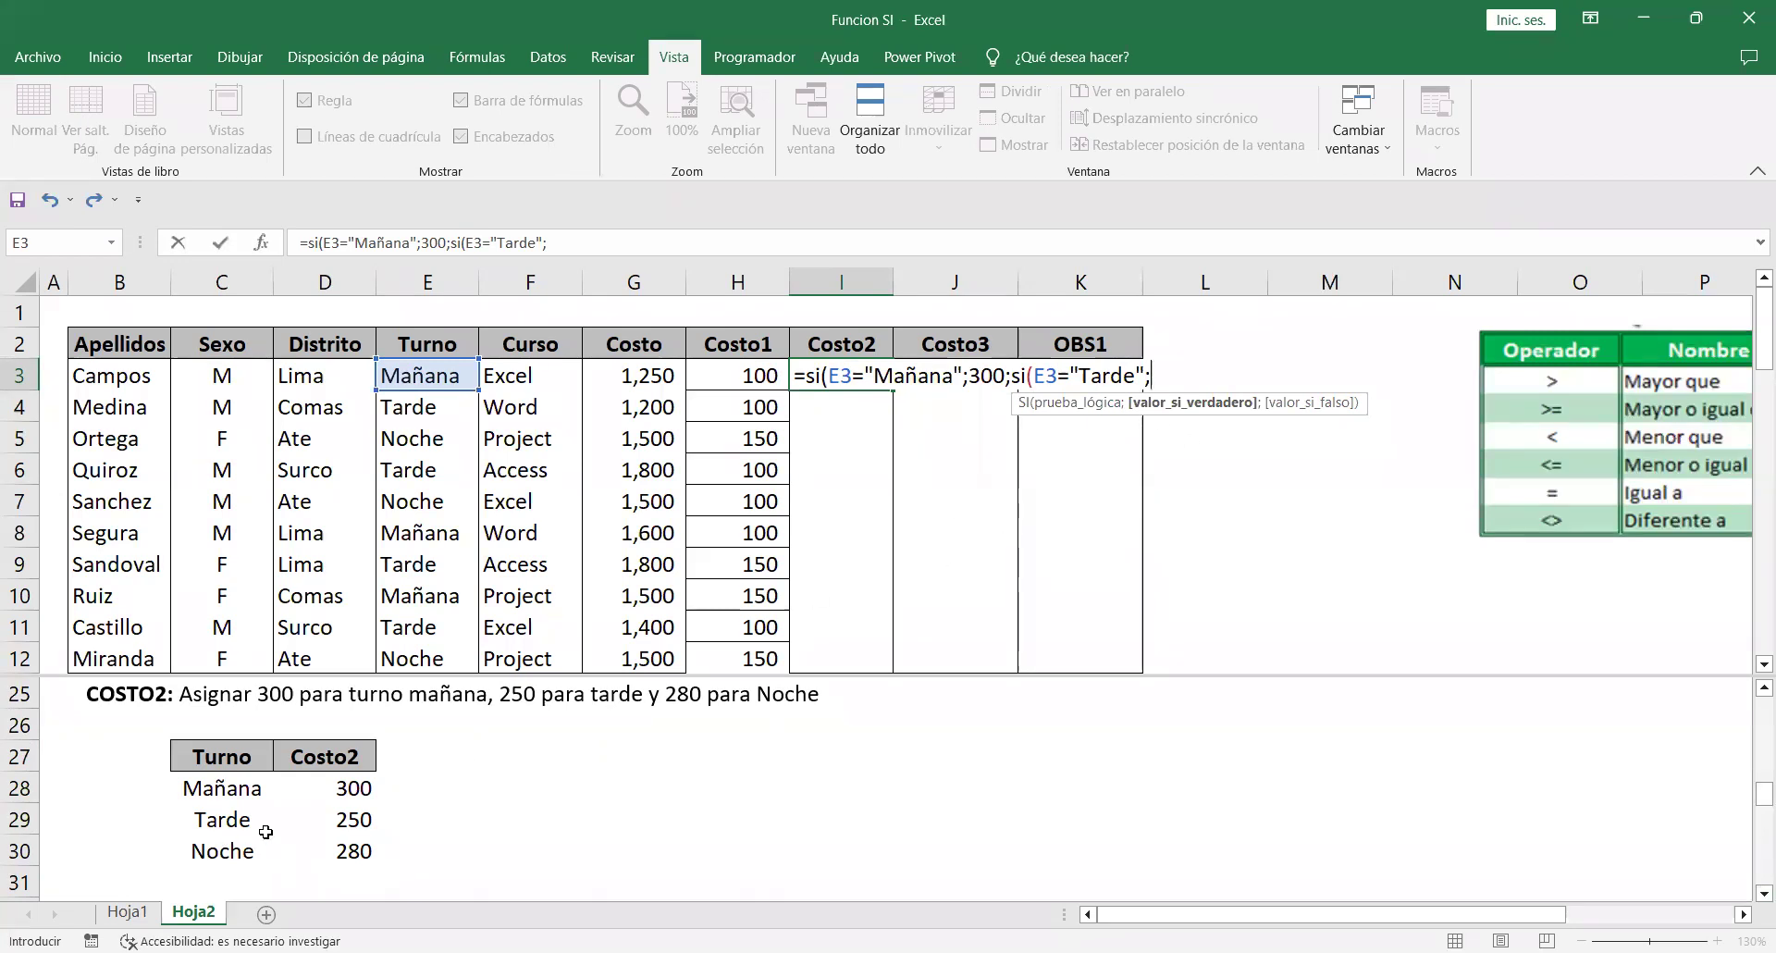
text(250)
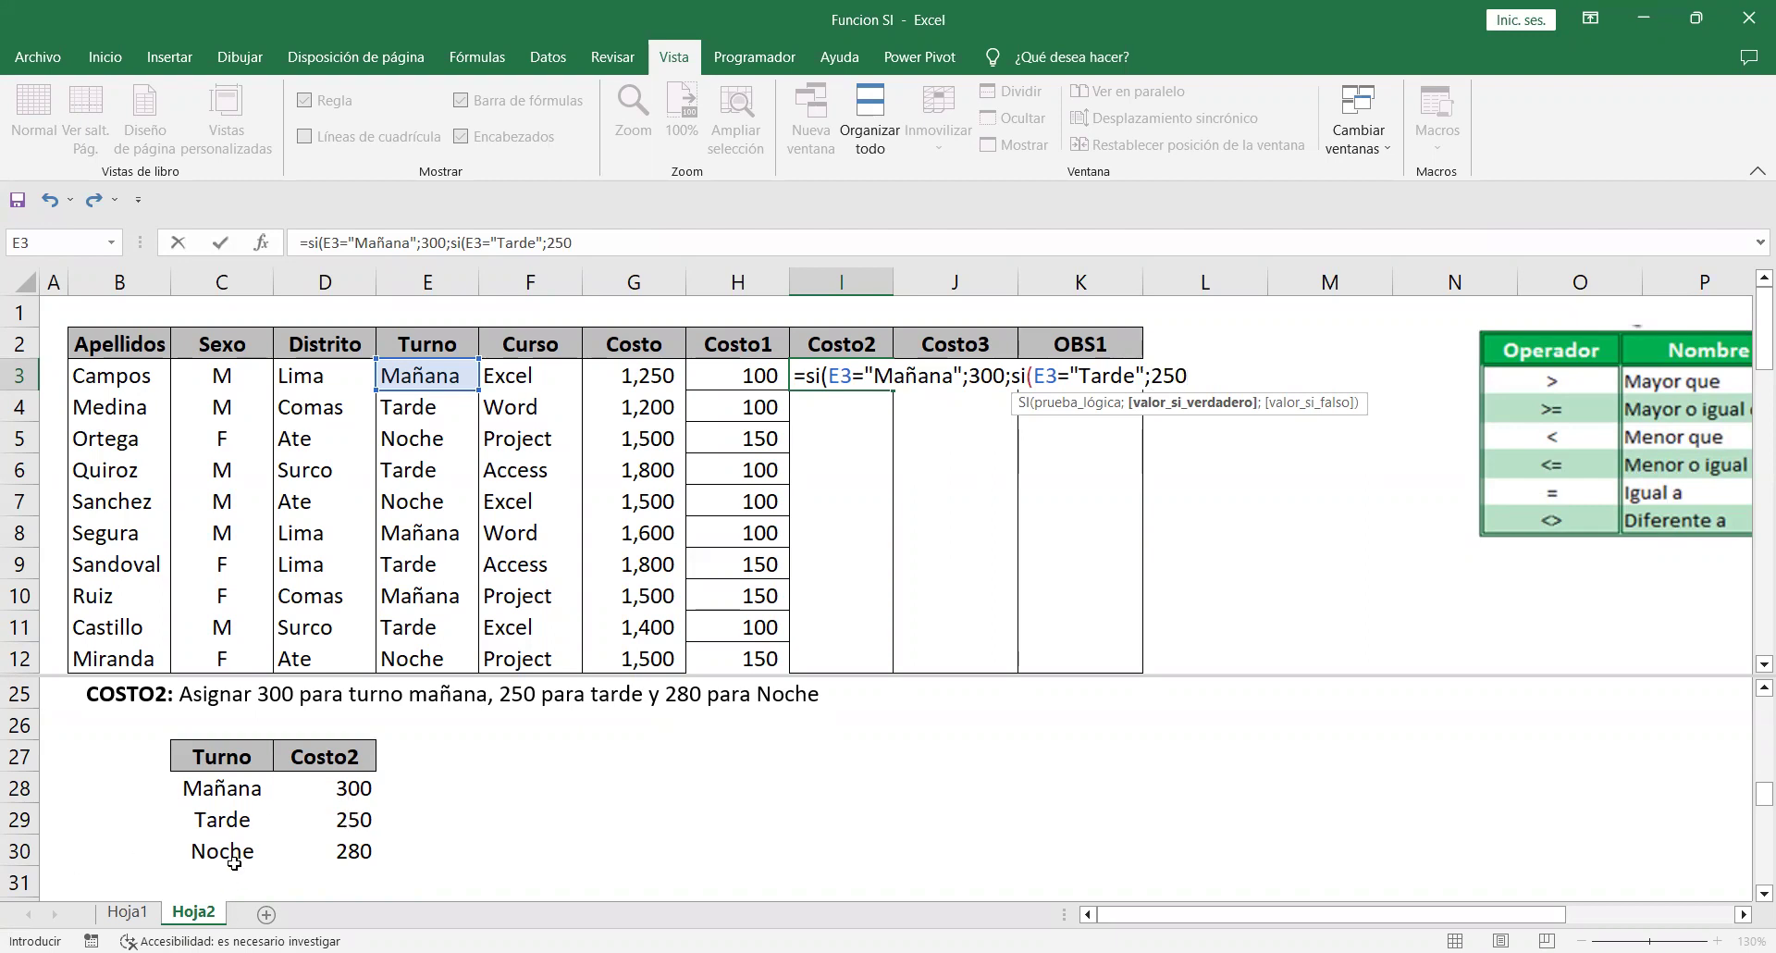
text(;)
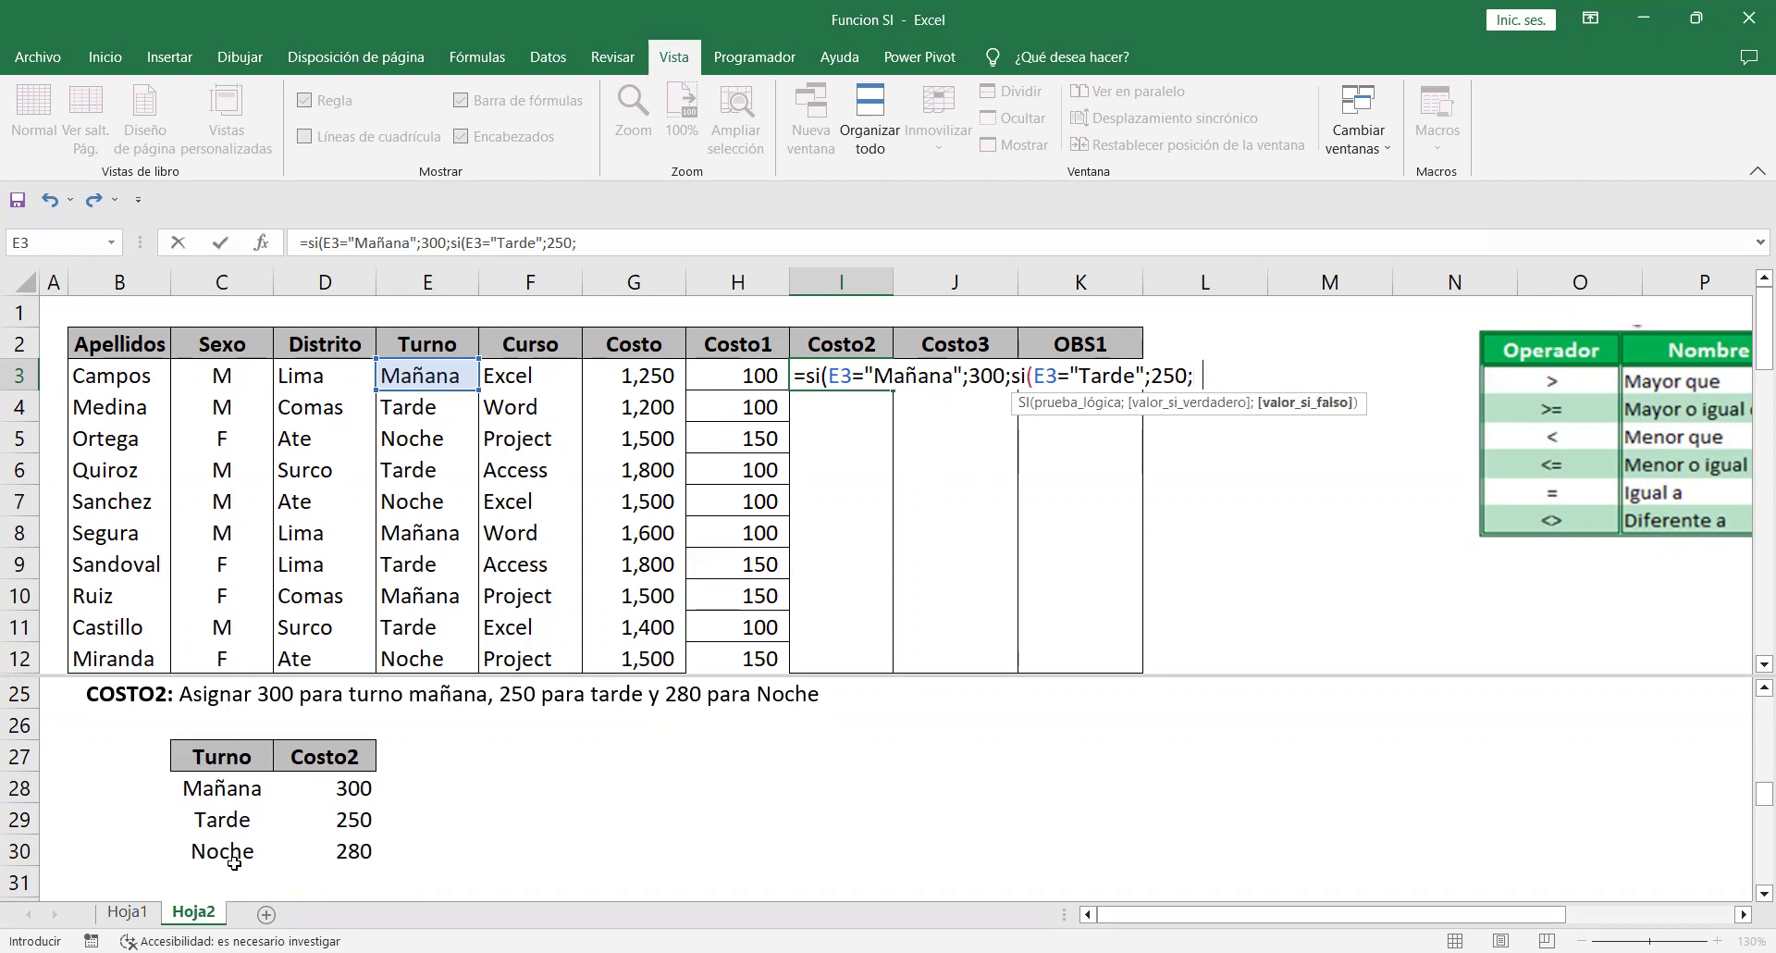
Nest a third SI testing E3="Noche" with 280 as its true value, and complete the I3 formula.
text(si()
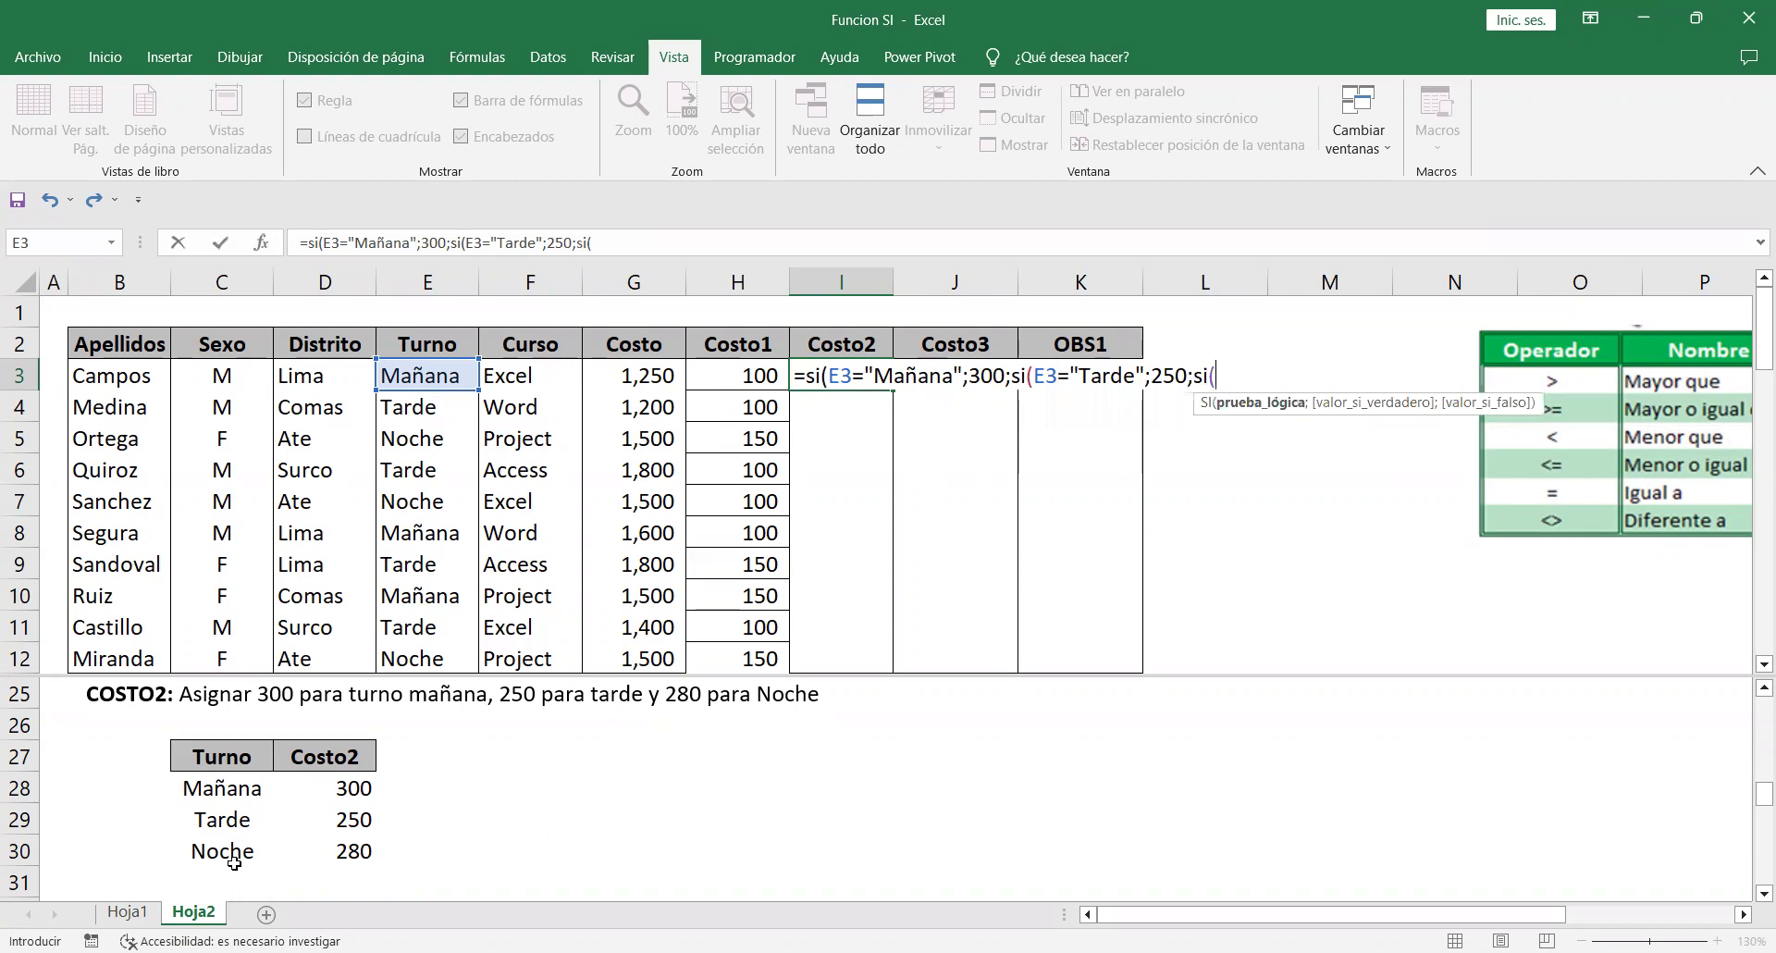
click(404, 380)
text(=)
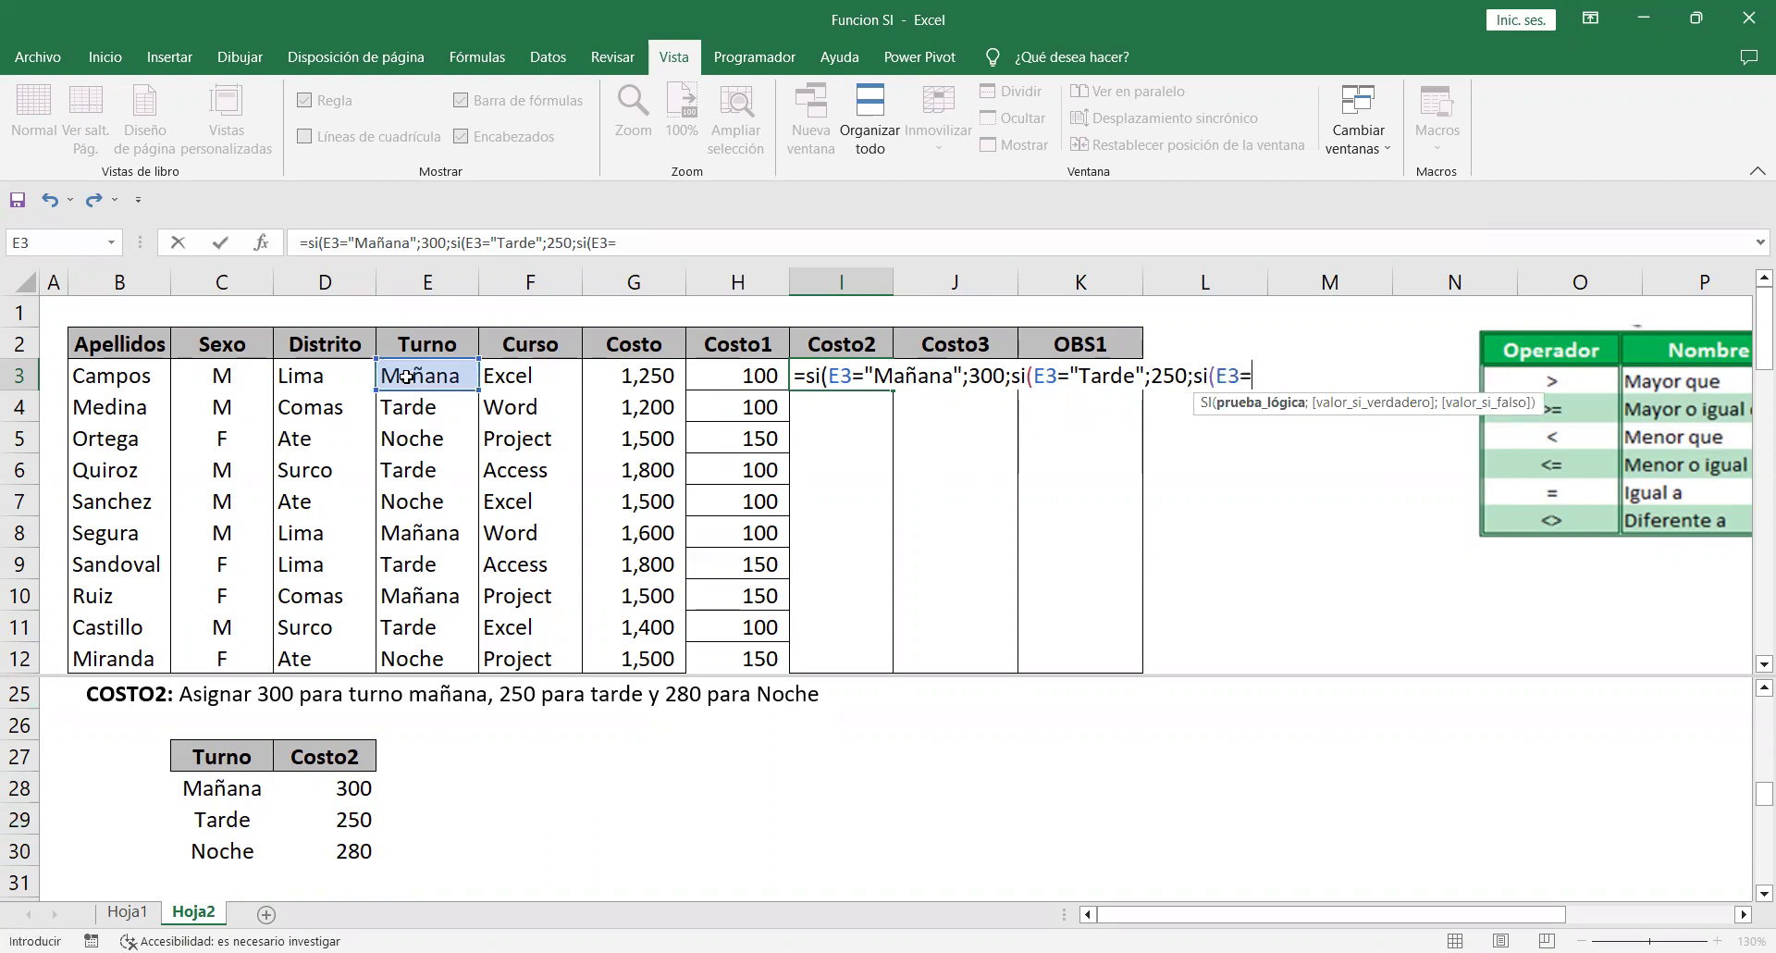
text("Nohce)
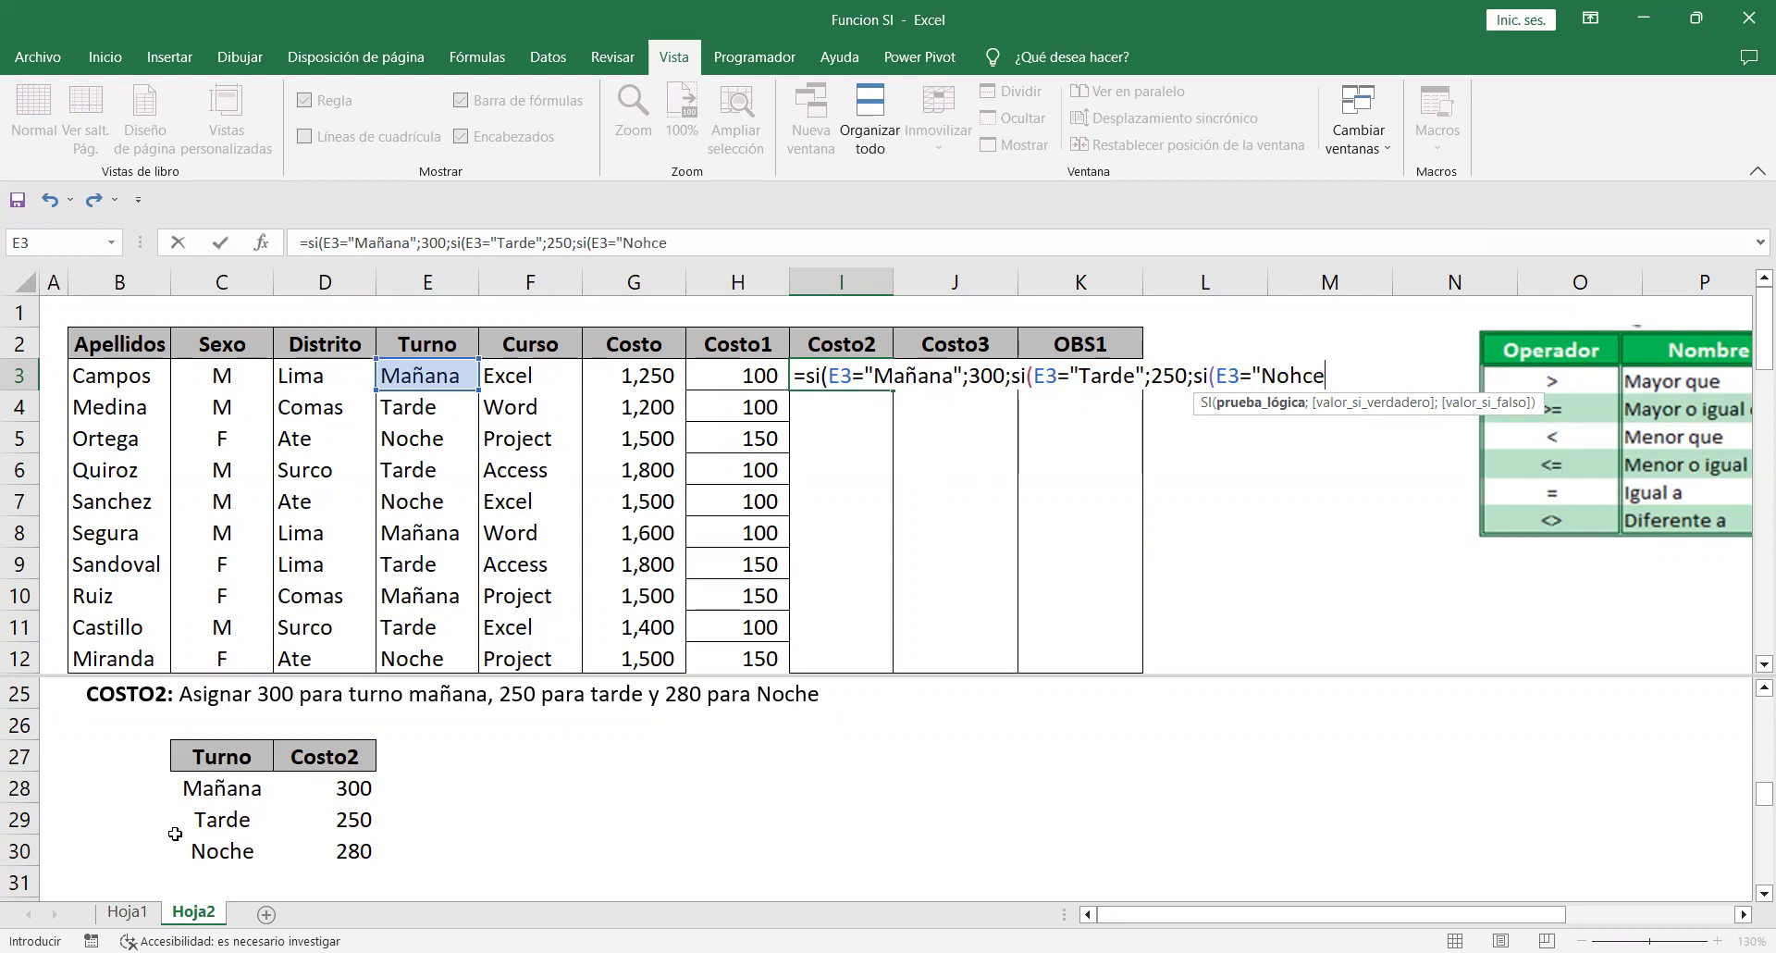
key(BackSpace)
key(BackSpace)
key(BackSpace)
text(che")
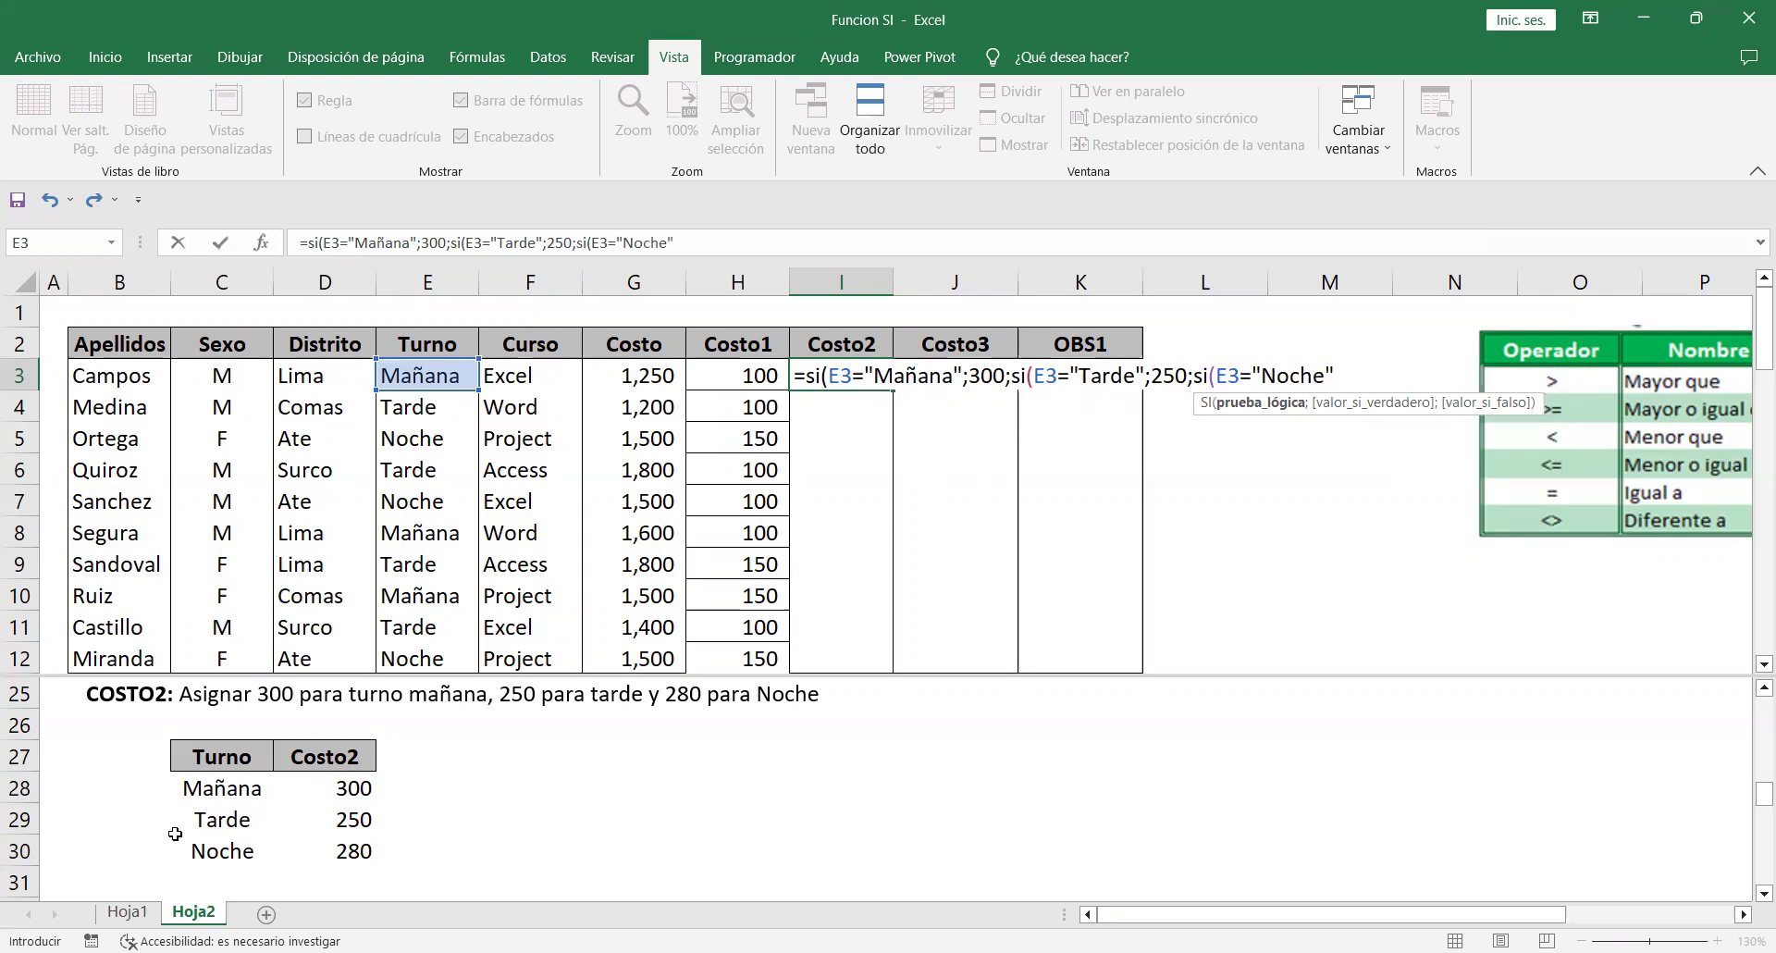
text(;)
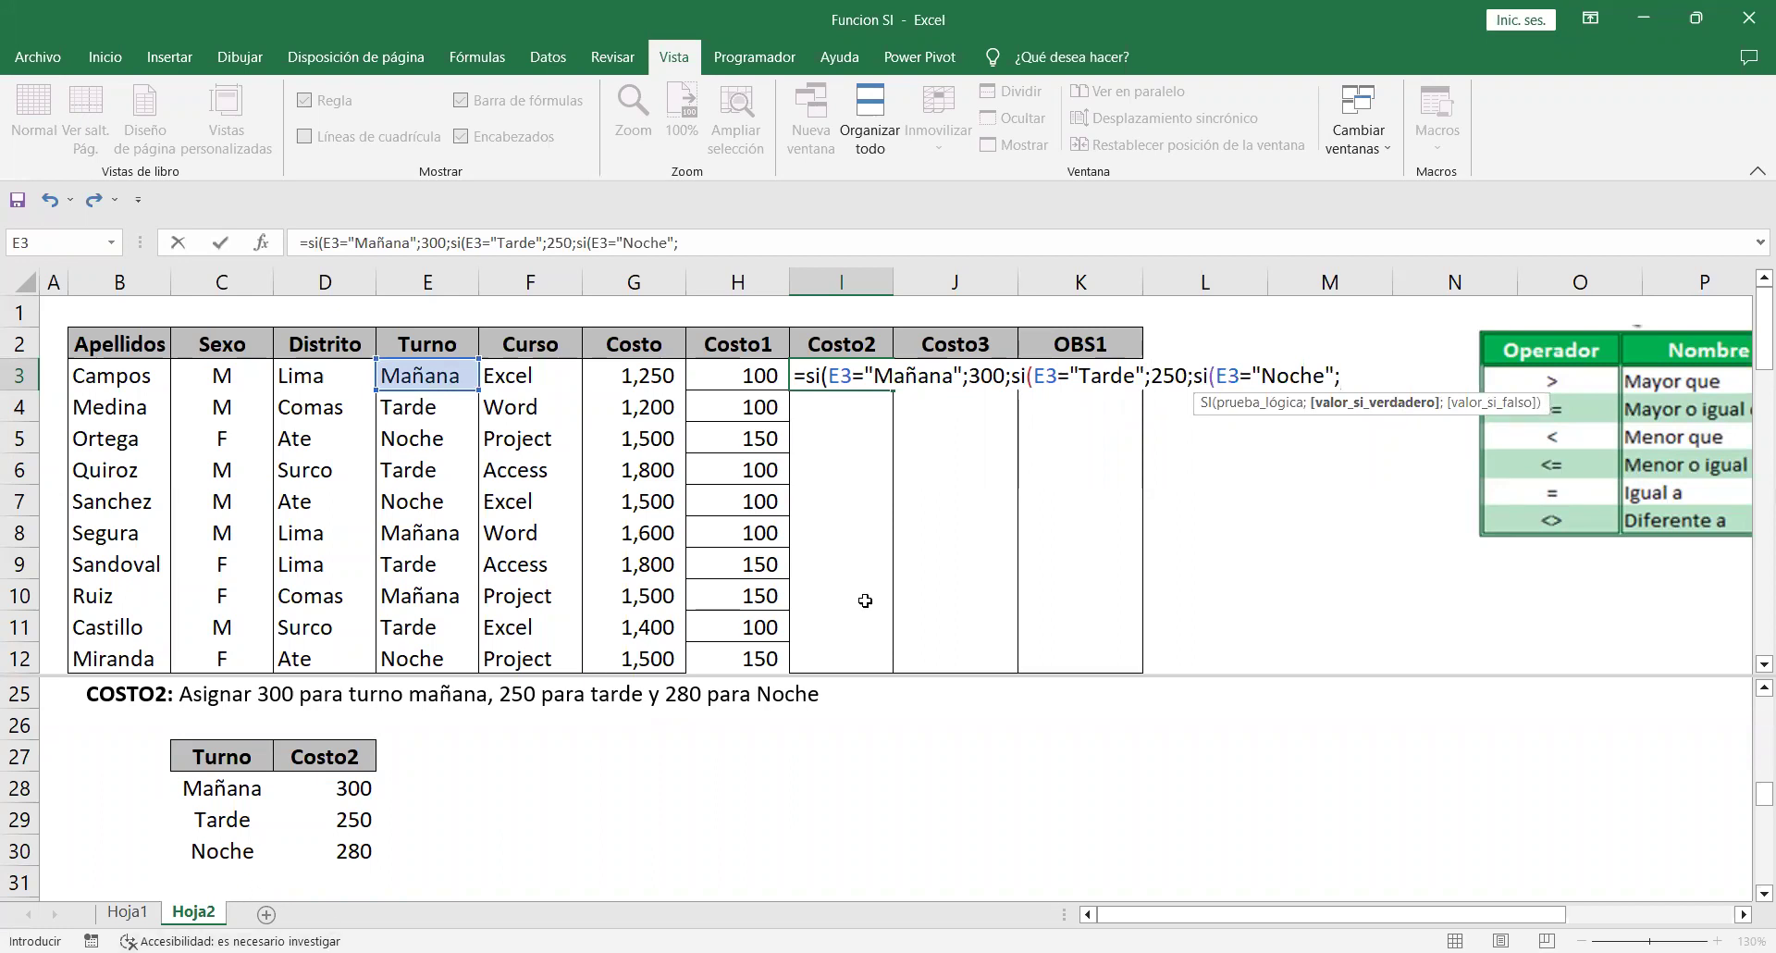
text(280)
text())))
key(Return)
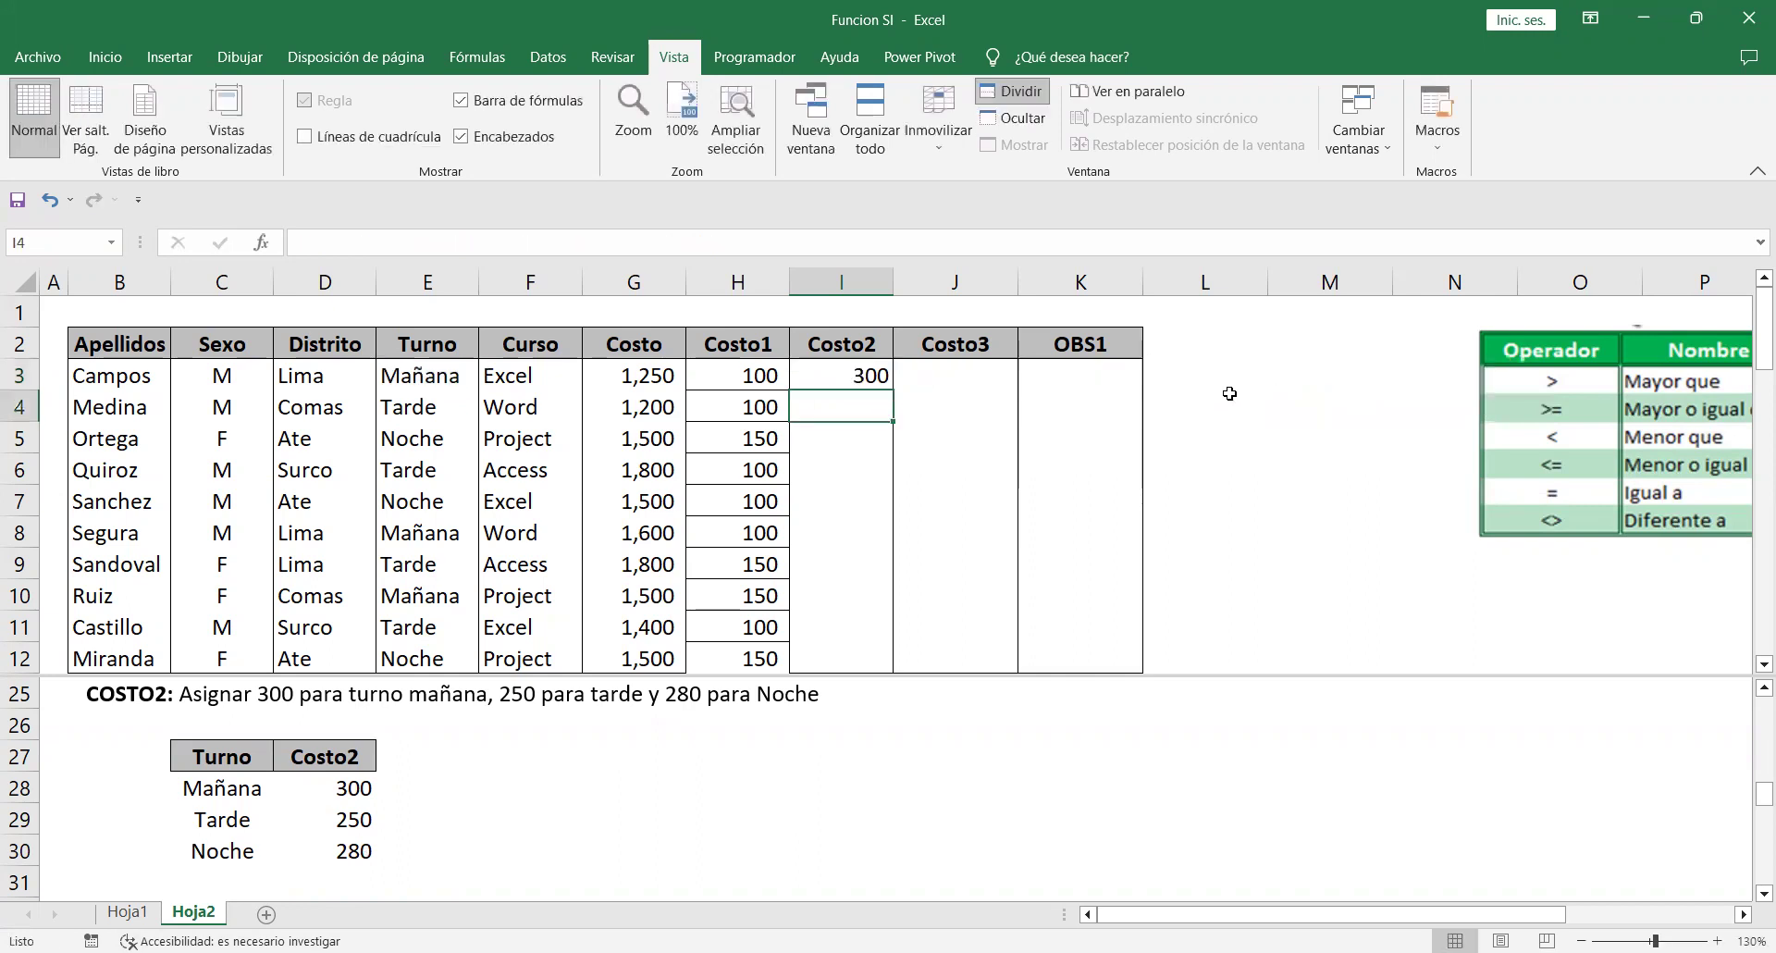
Fill the Costo2 formula from I3 down to I12 and check the results against the Turno column.
click(877, 374)
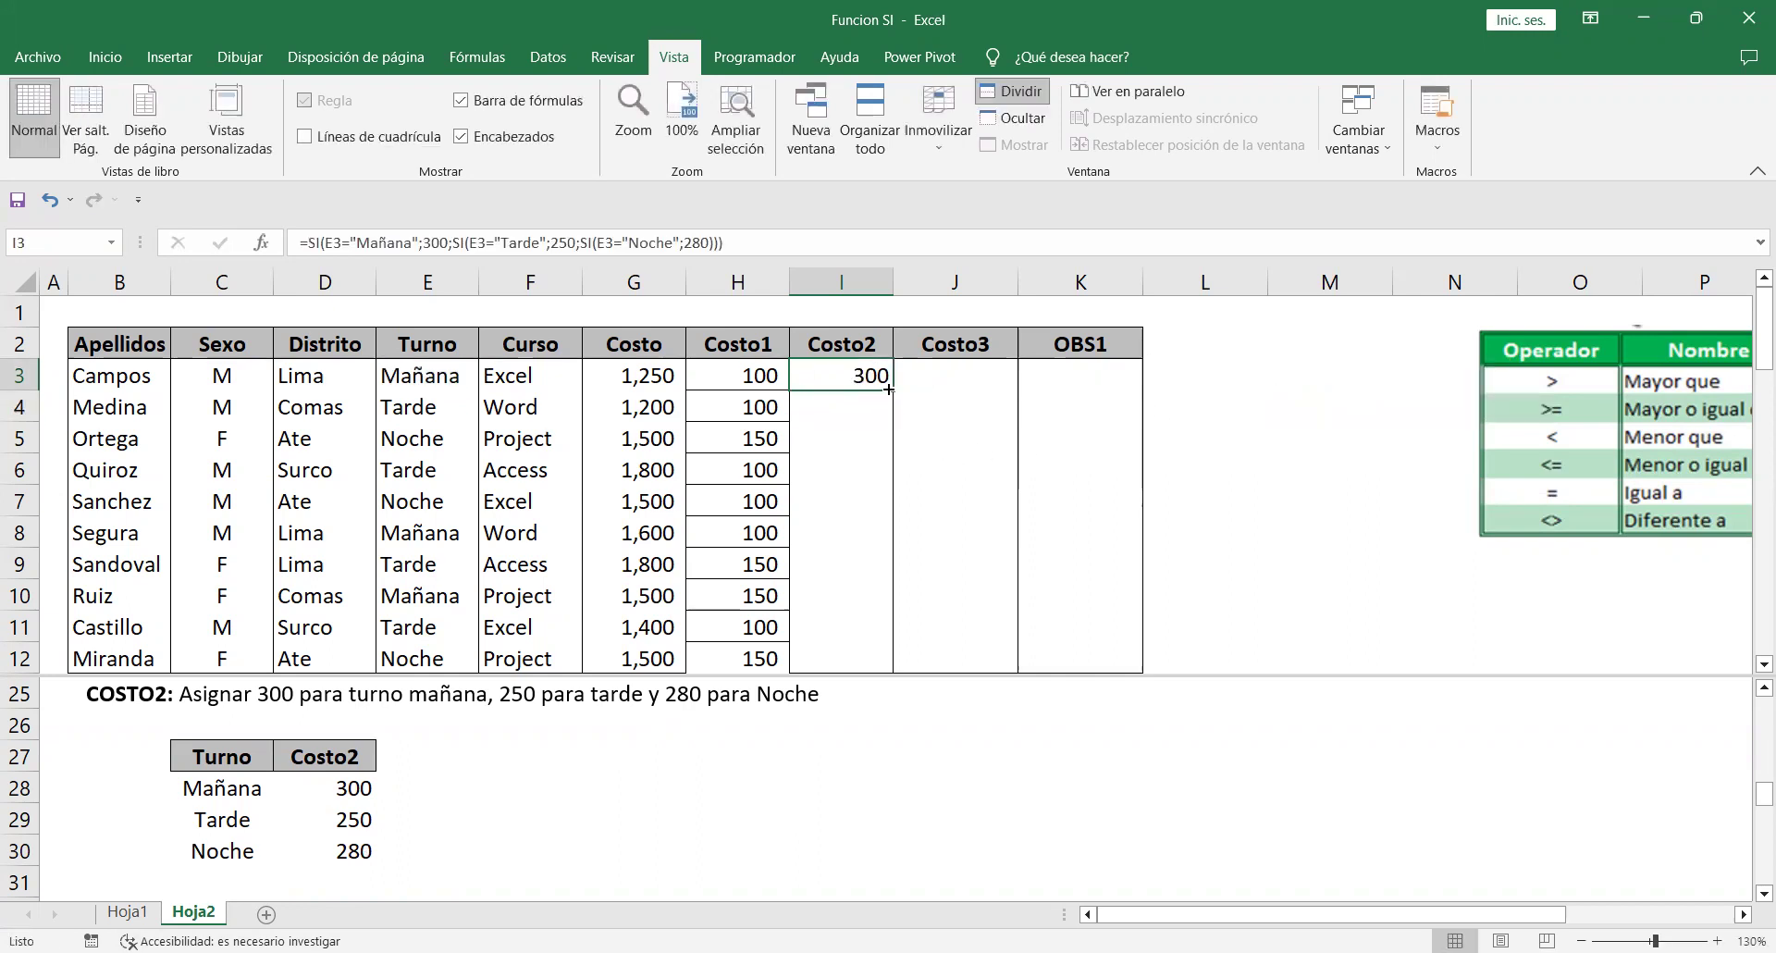
double_click(891, 391)
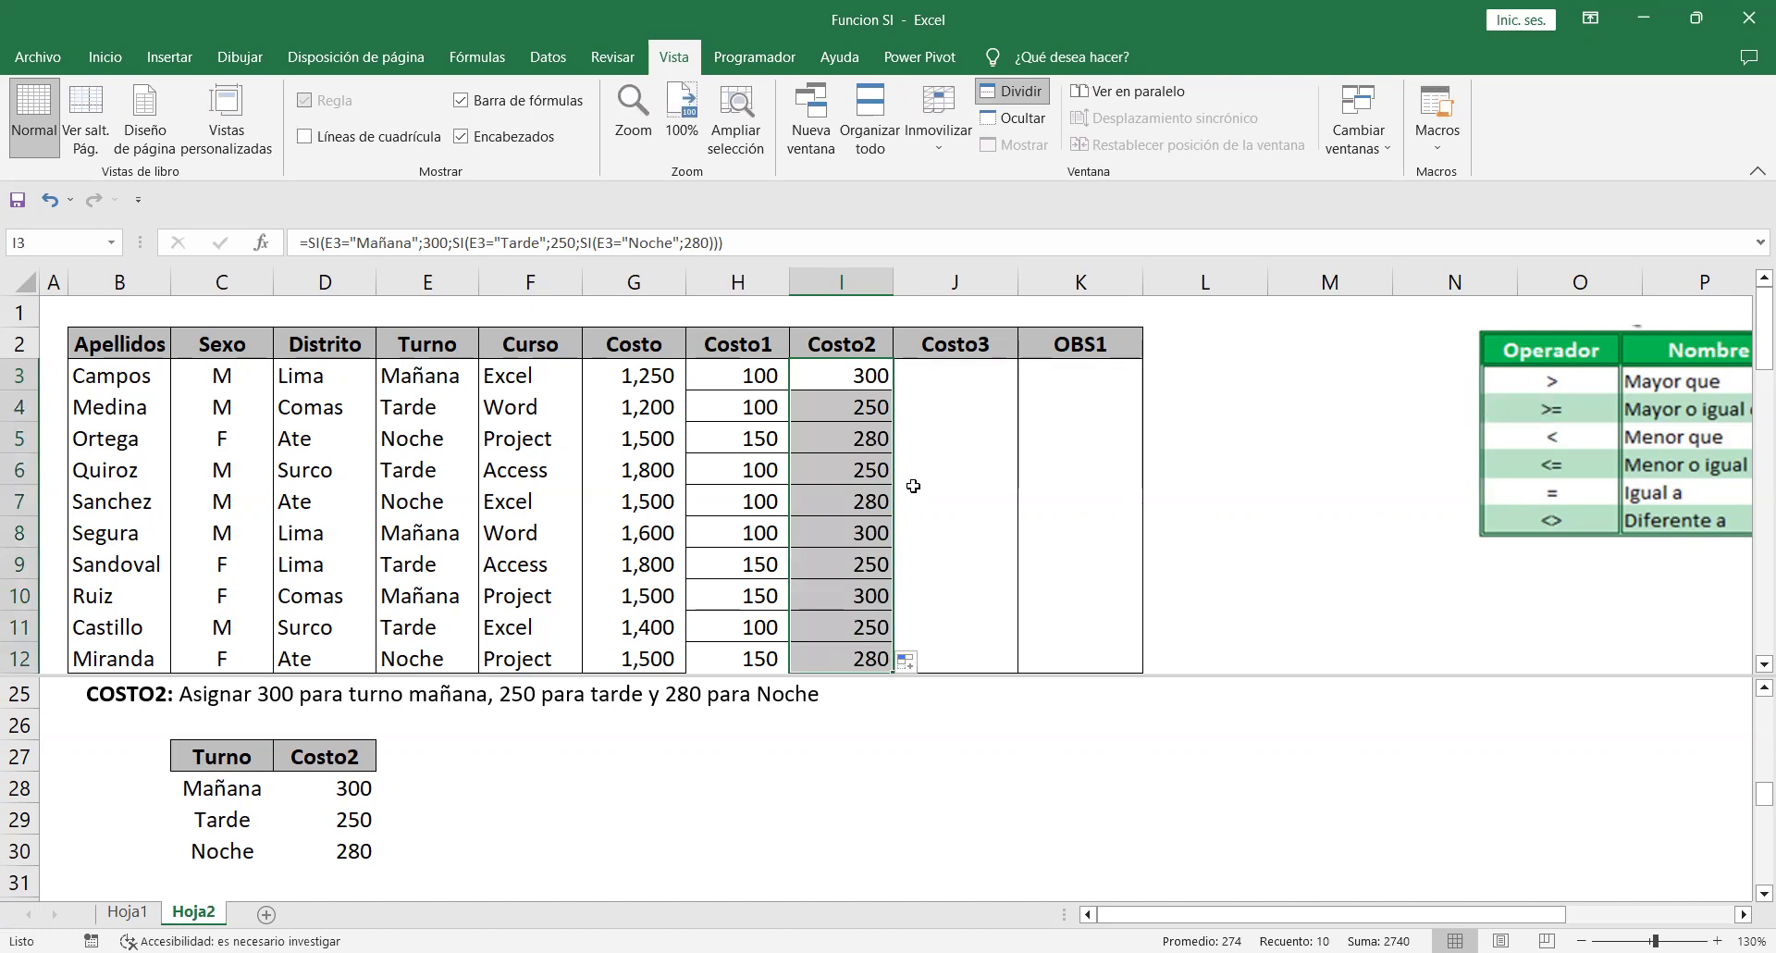
click(427, 383)
click(420, 442)
click(416, 508)
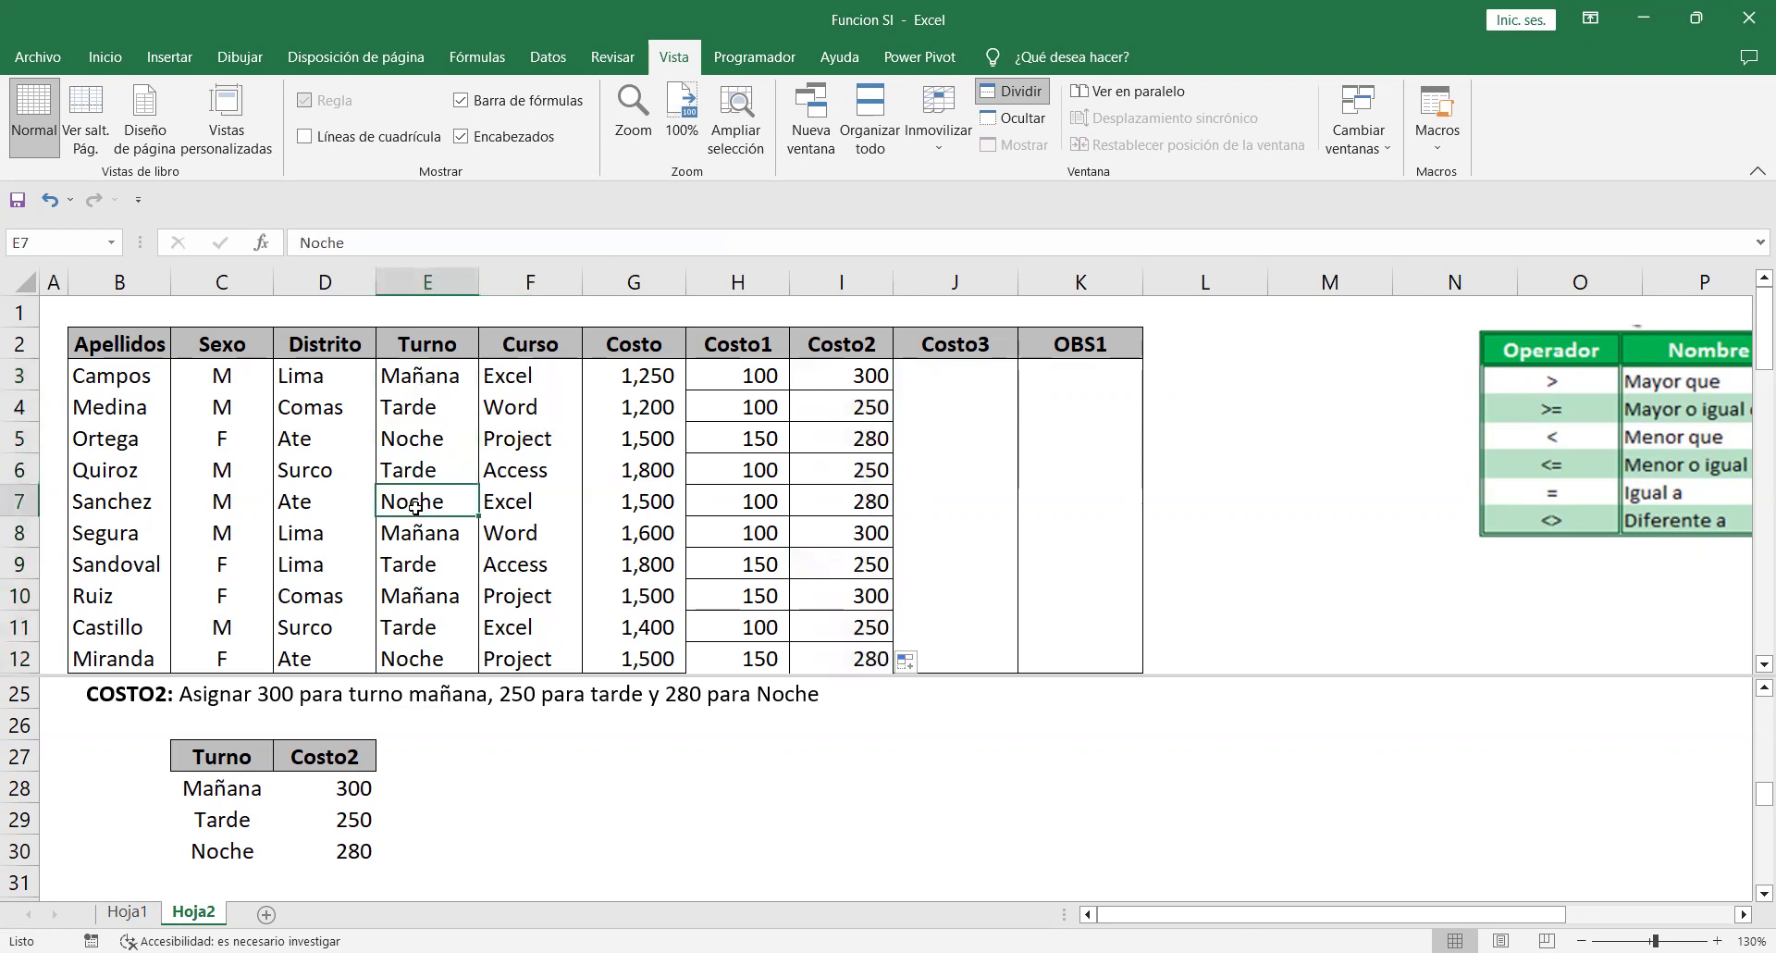
click(422, 443)
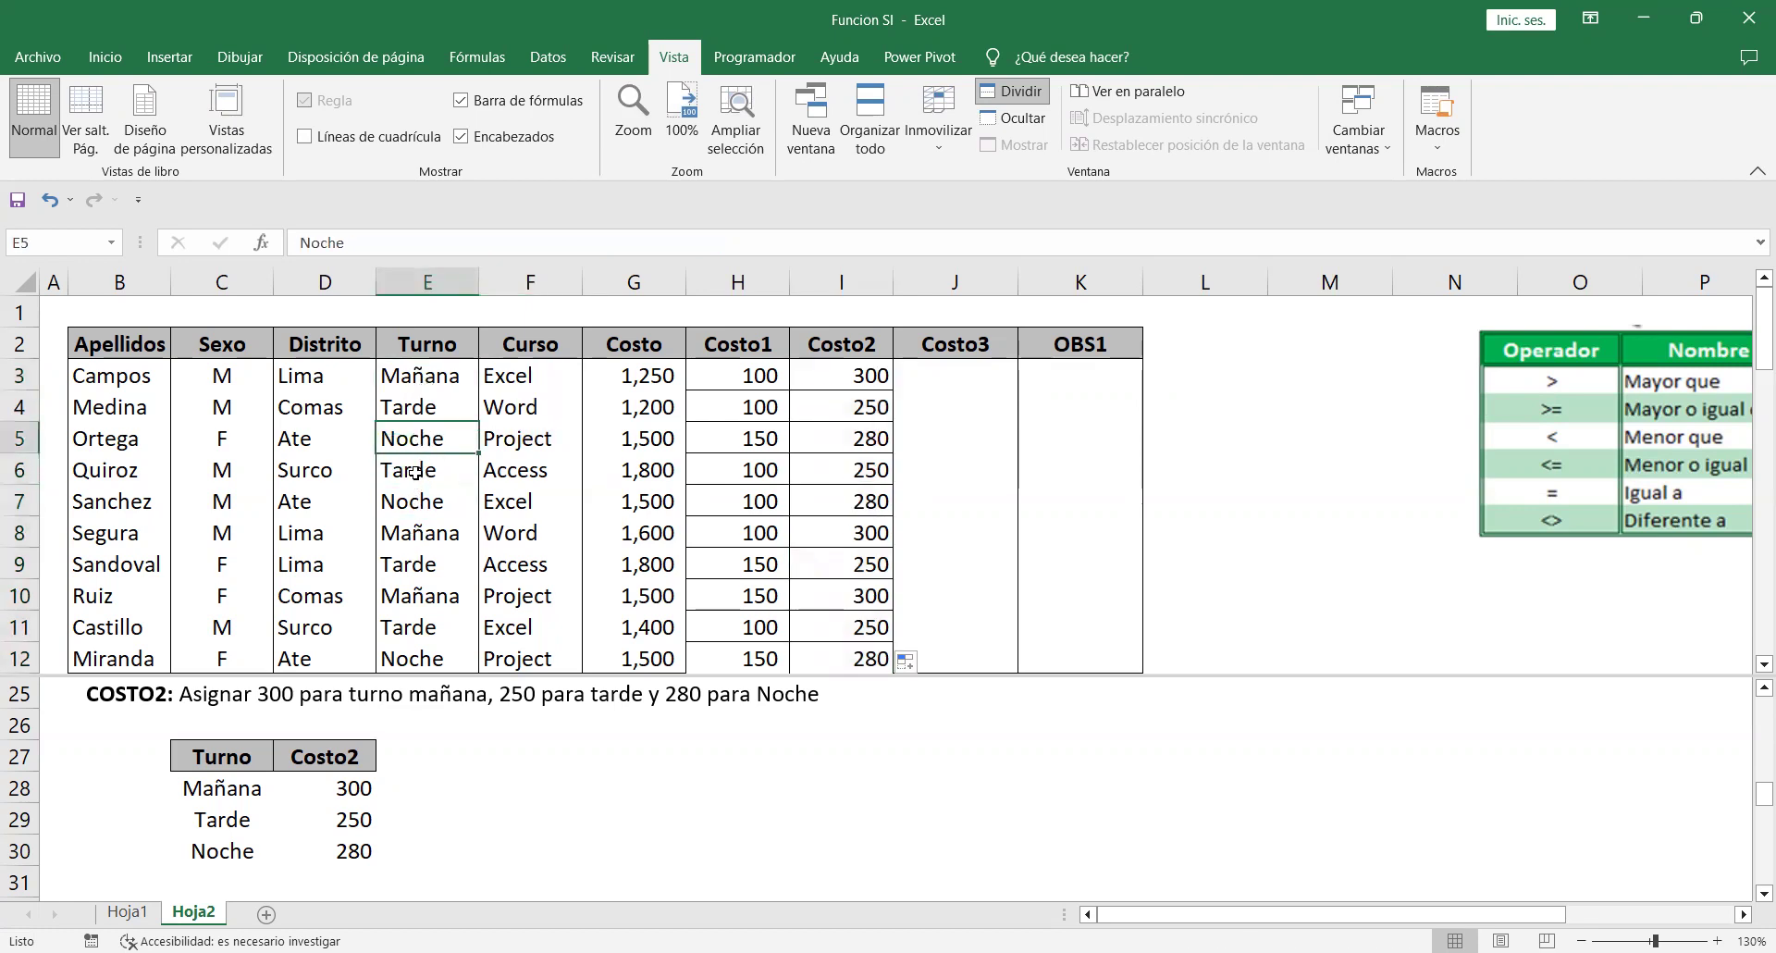
Test the Costo2 formula with the unlisted shift H in E6, inspect I6, and undo the Turno change.
click(415, 473)
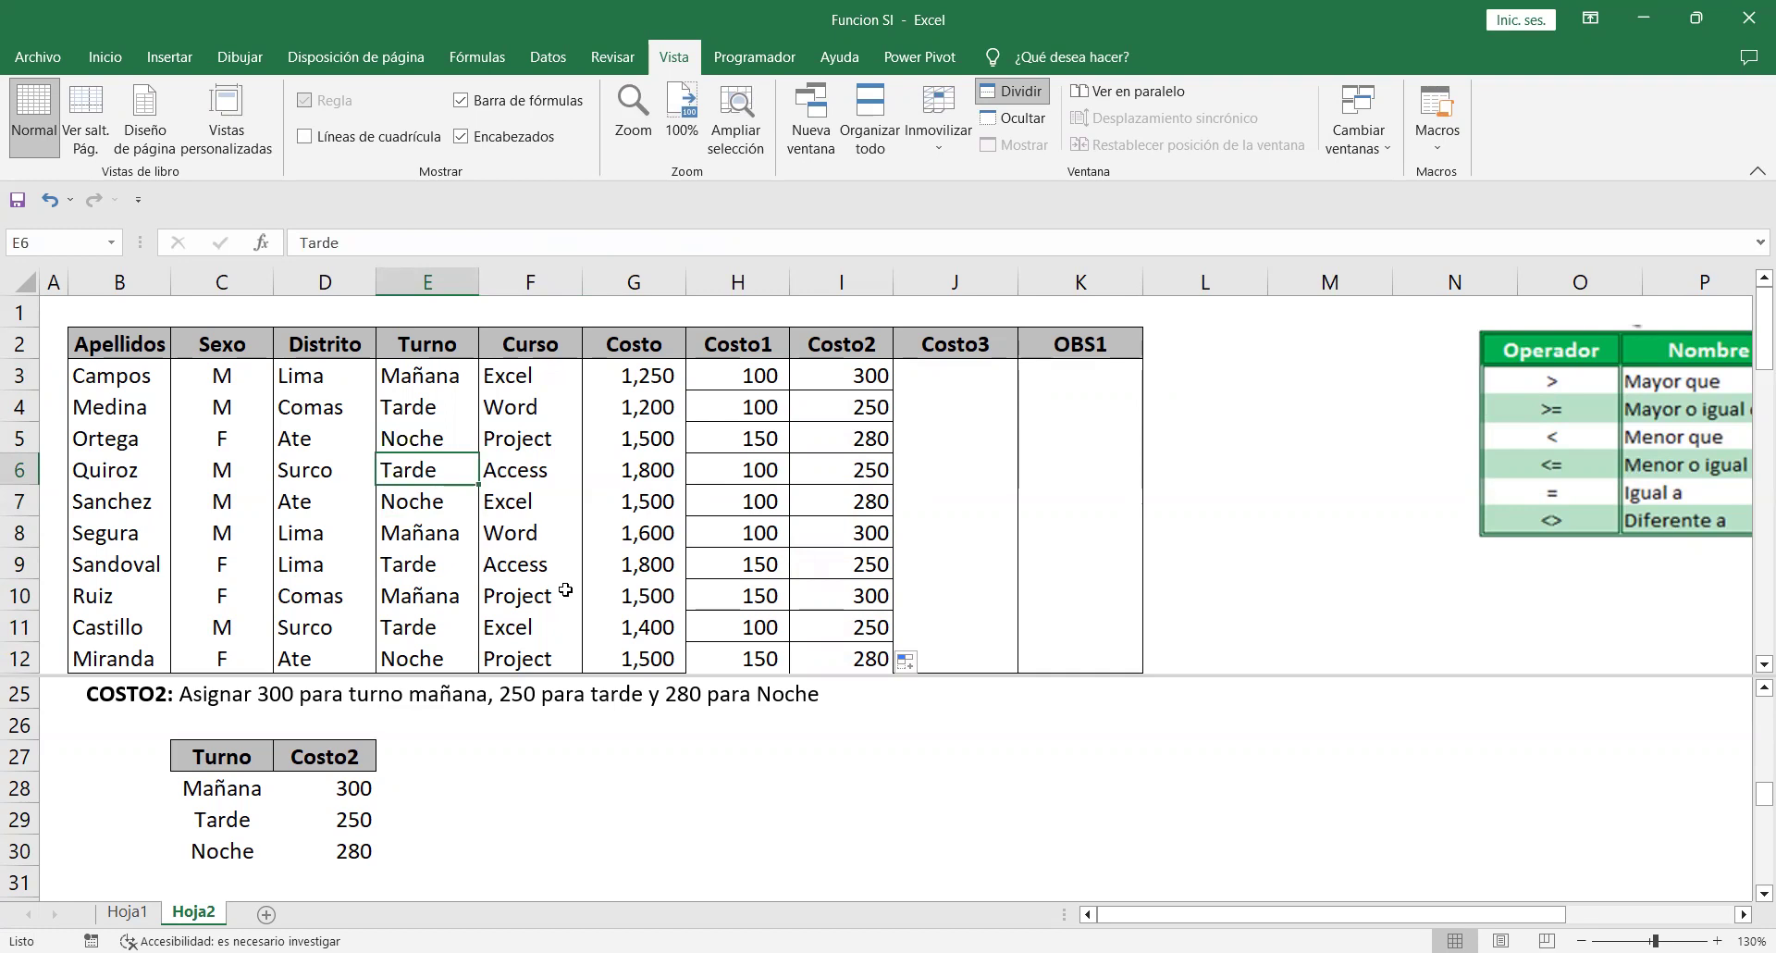
text(H)
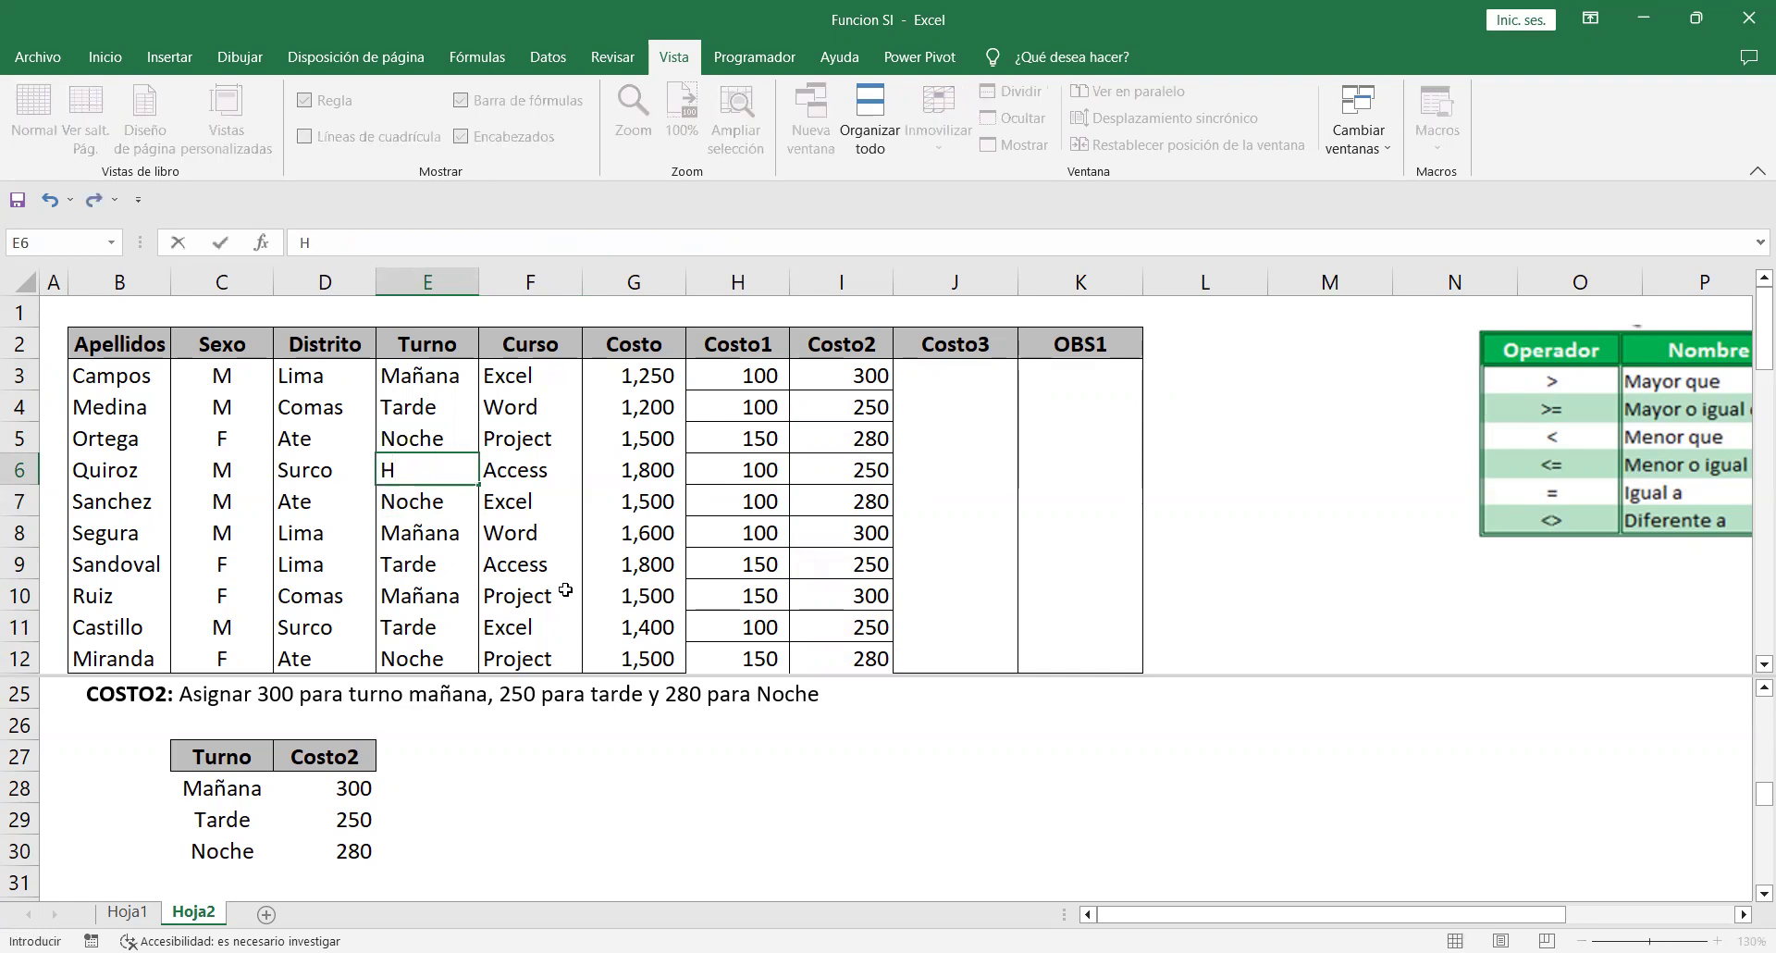
key(Return)
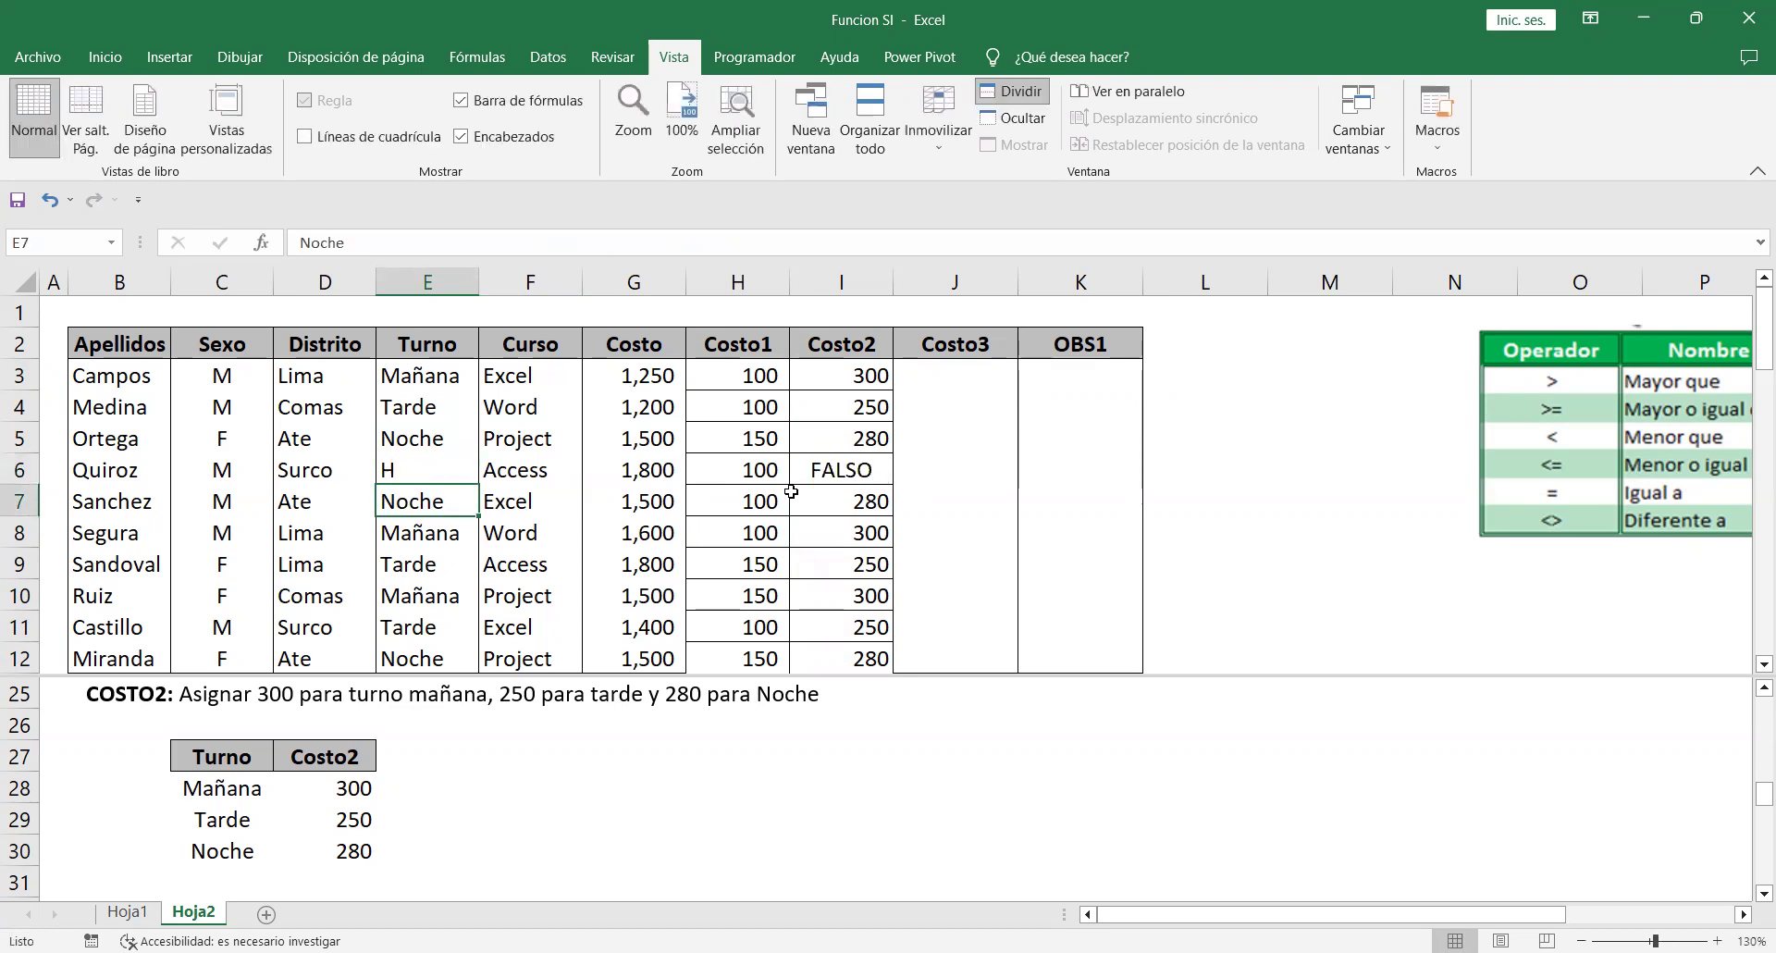
click(843, 475)
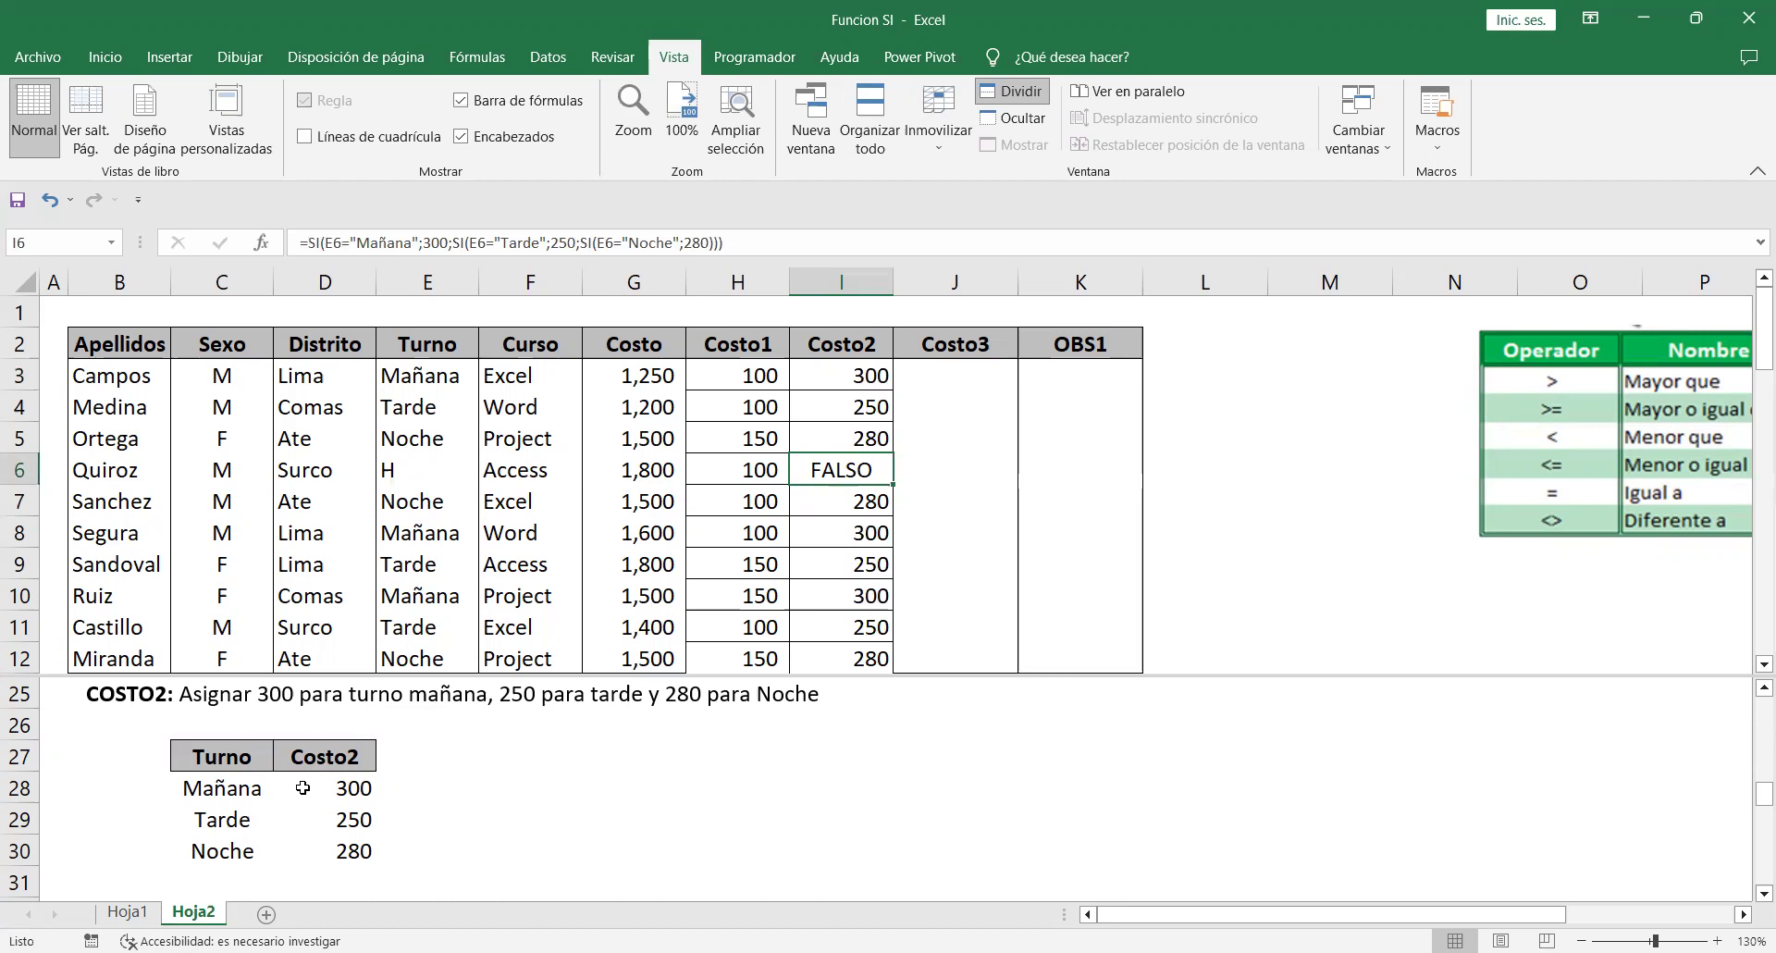
key(ctrl+z)
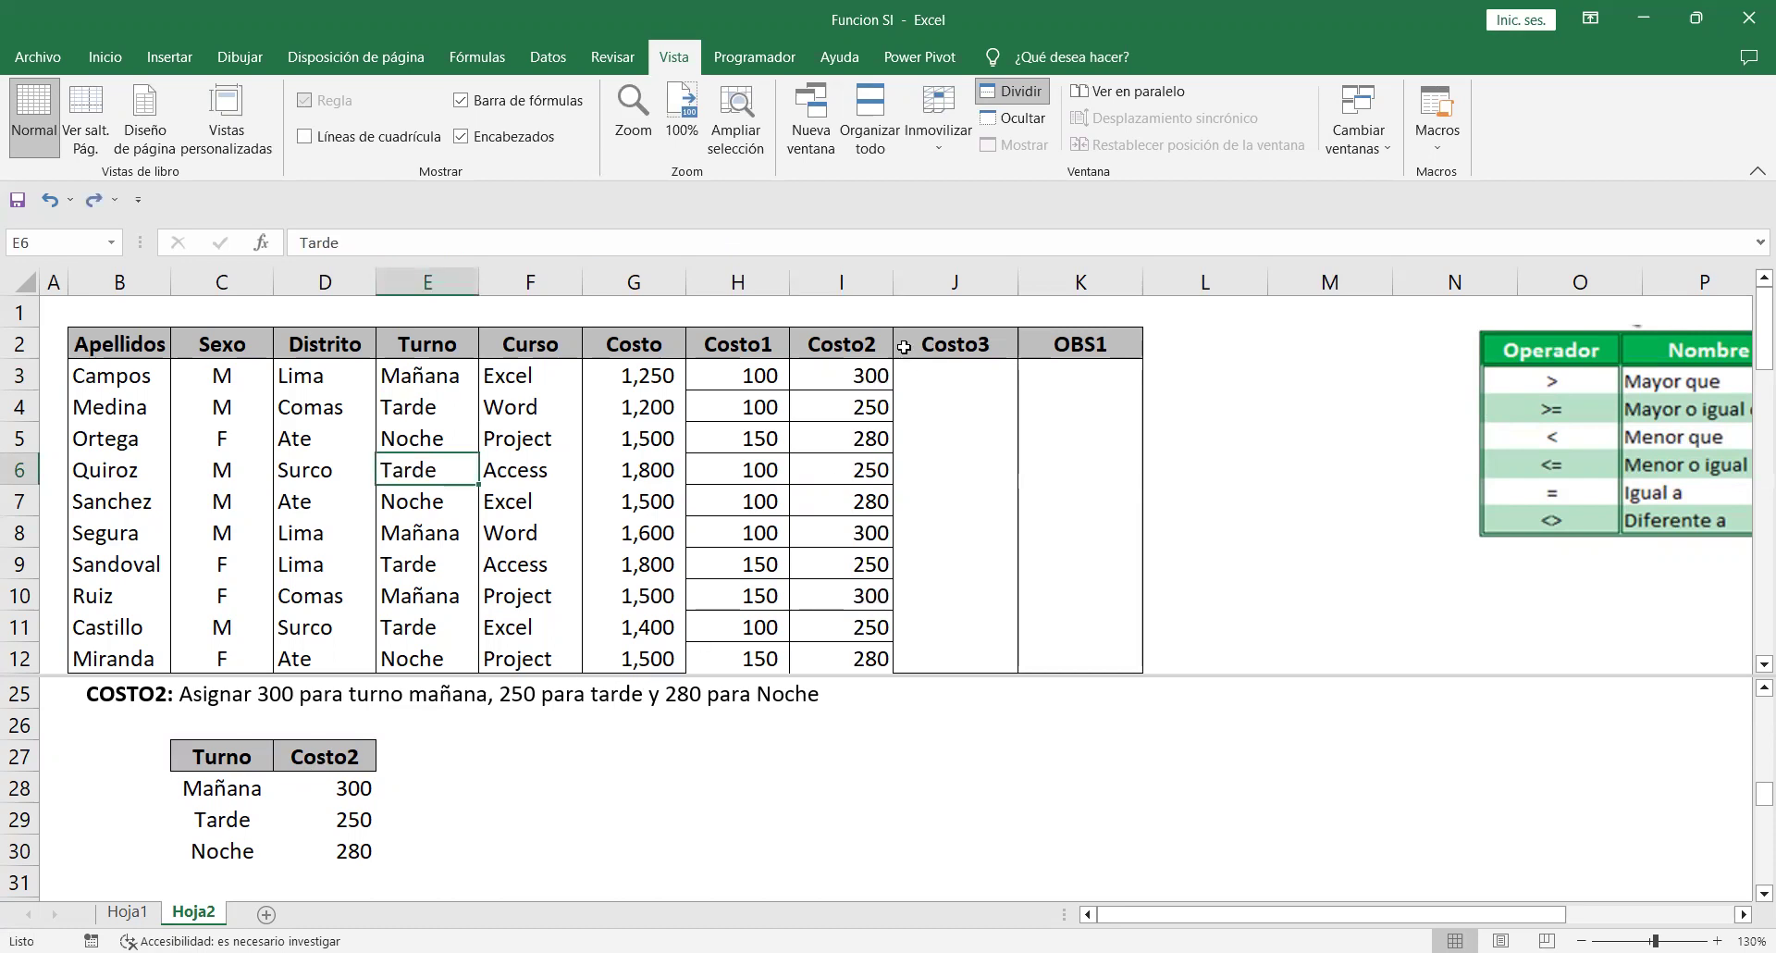
Add 0 as the false value of the innermost SI in the I3 formula and fill it down to I12.
click(851, 374)
double_click(851, 374)
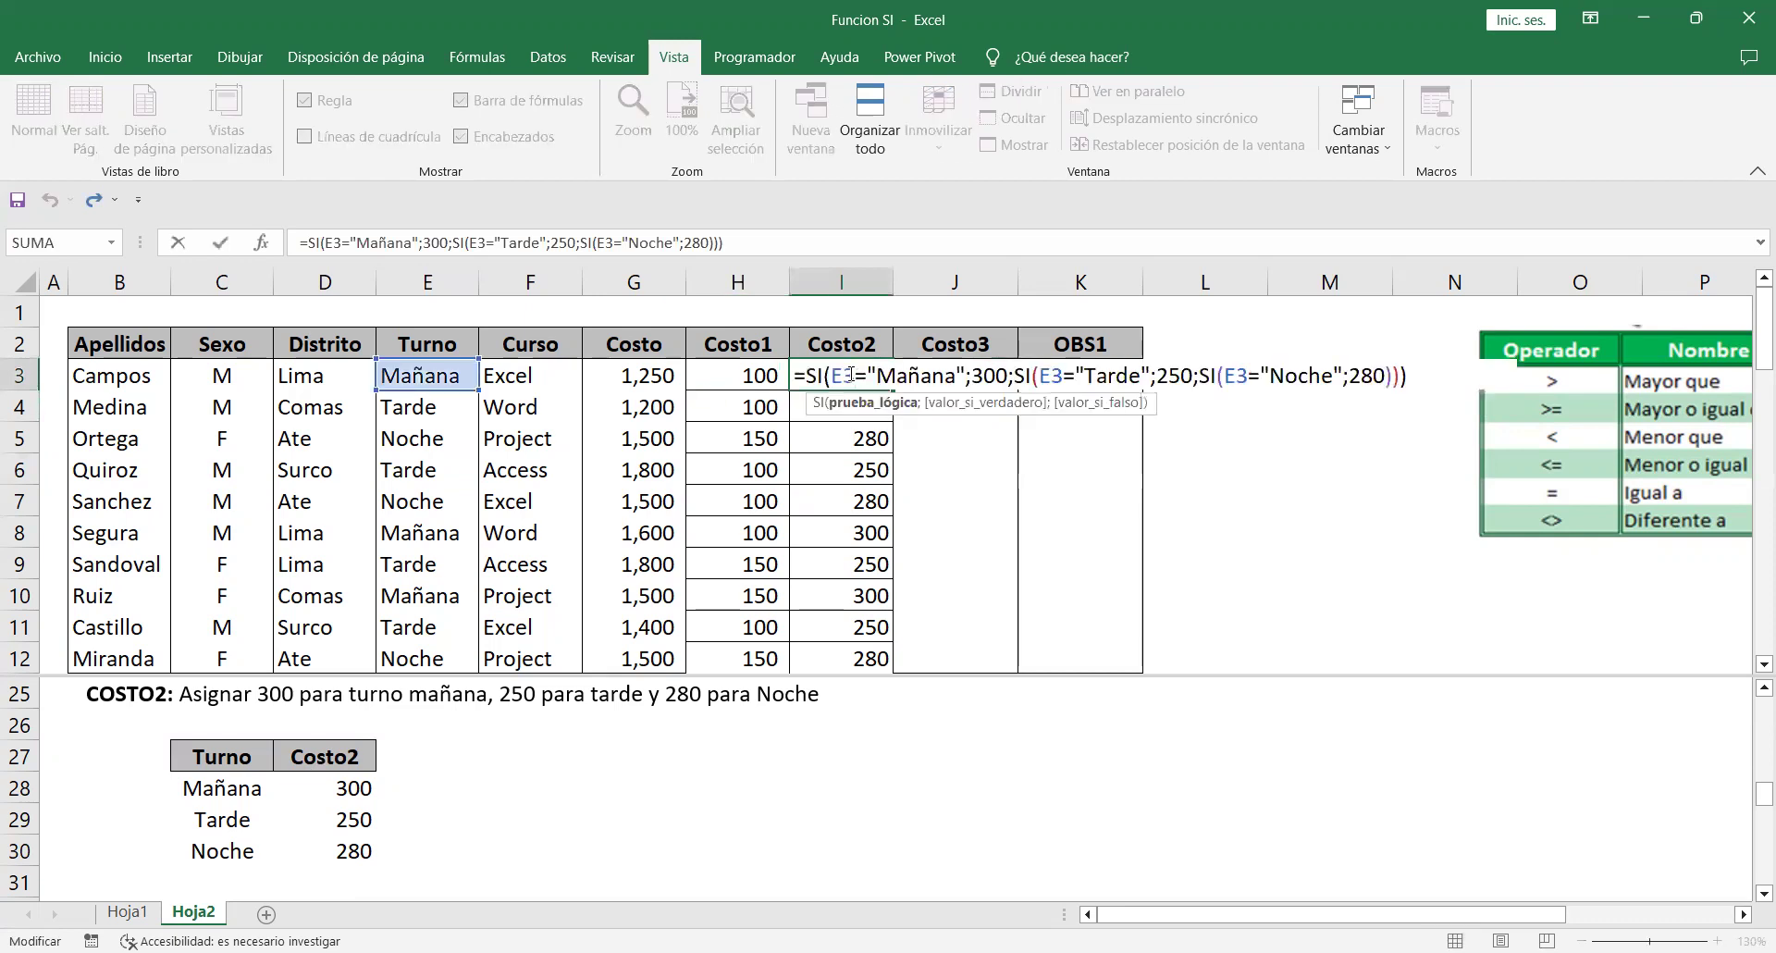
drag(955, 374, 831, 374)
drag(1009, 375, 1326, 373)
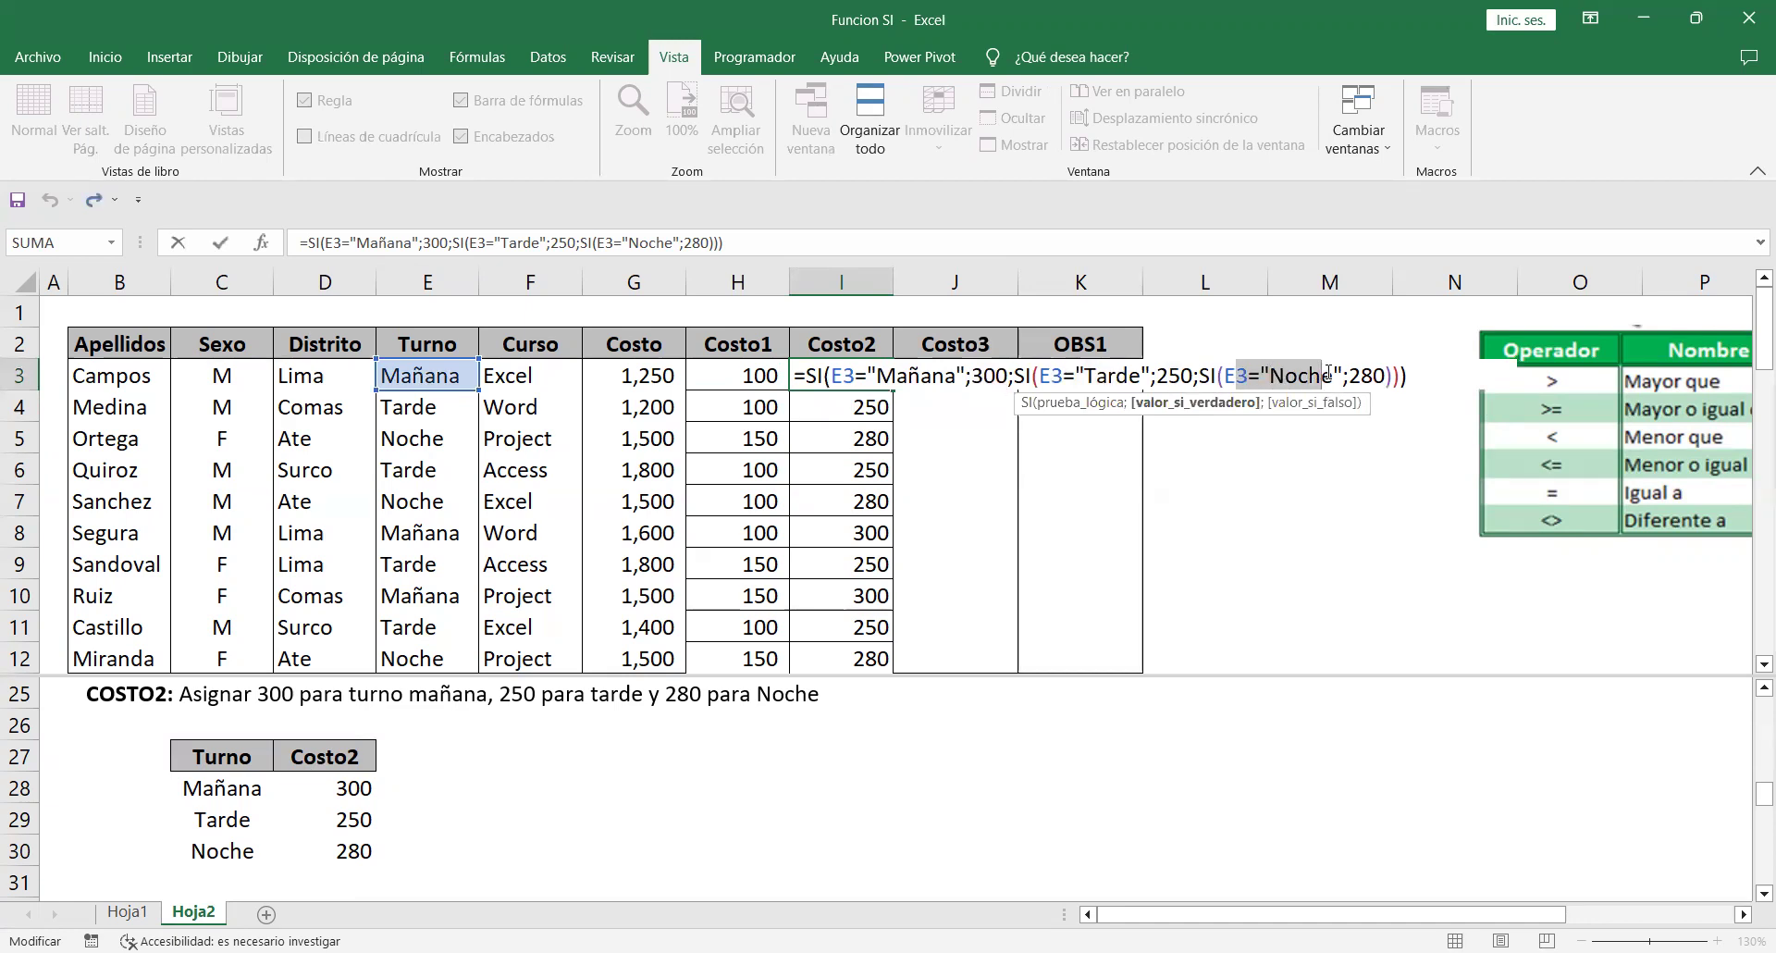
click(1387, 376)
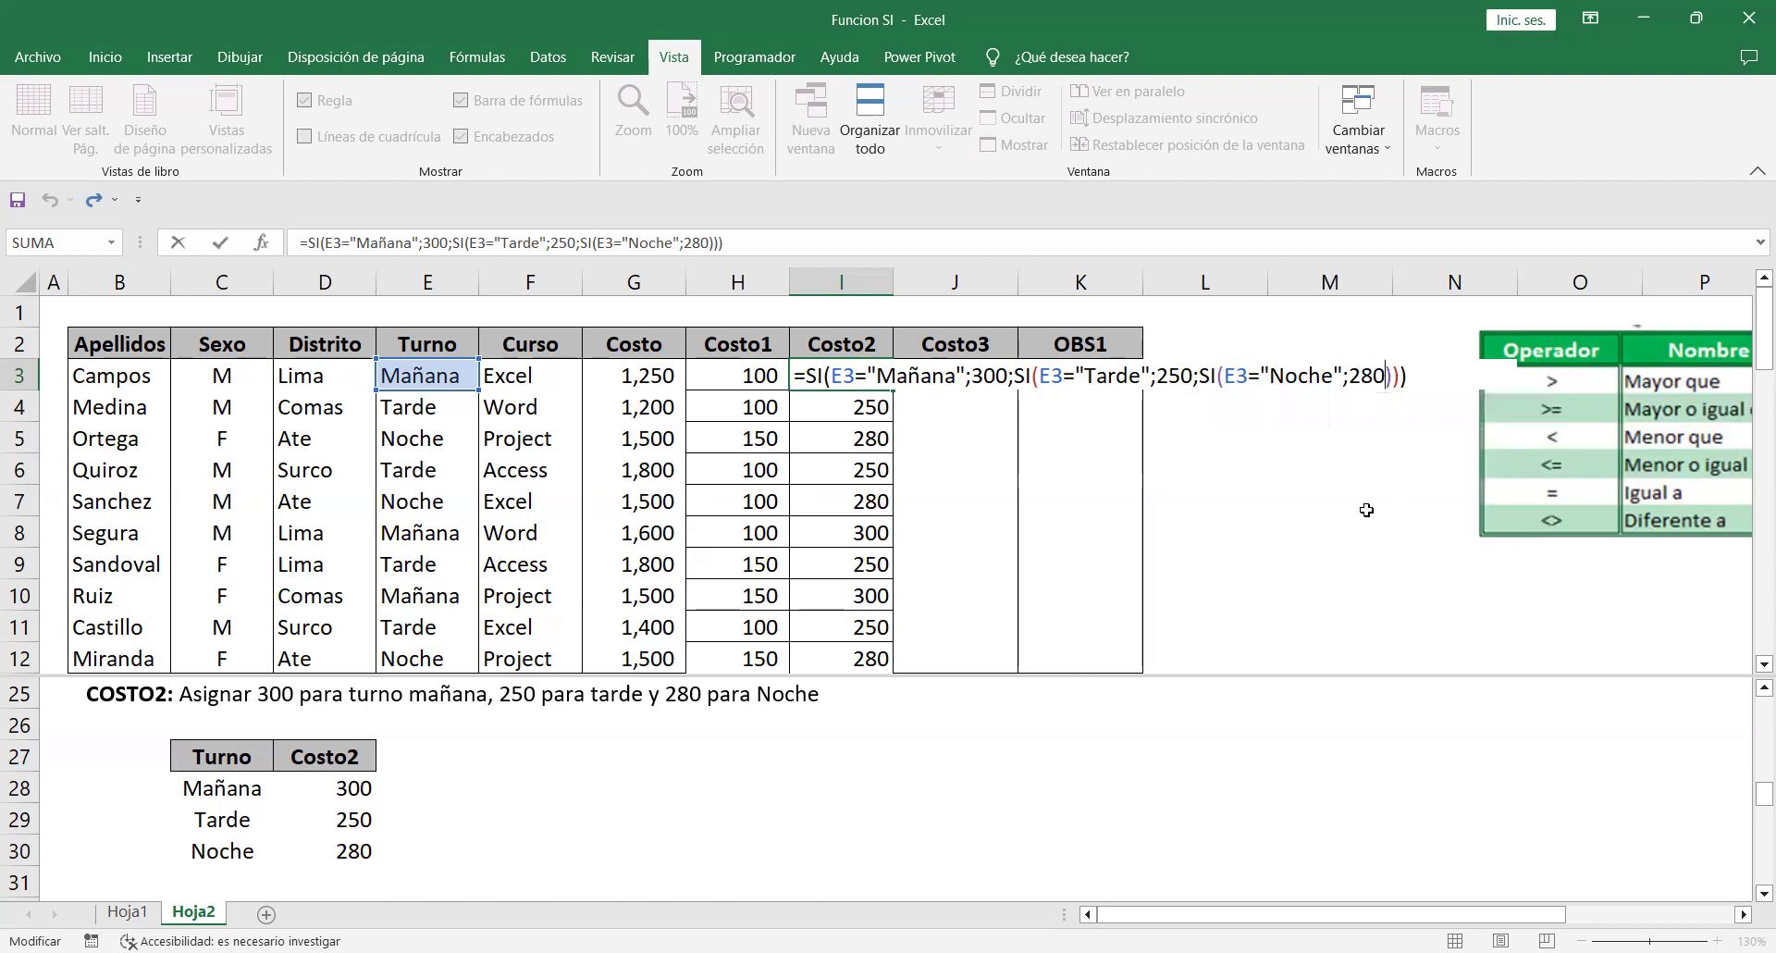
drag(842, 375, 1296, 488)
double_click(870, 368)
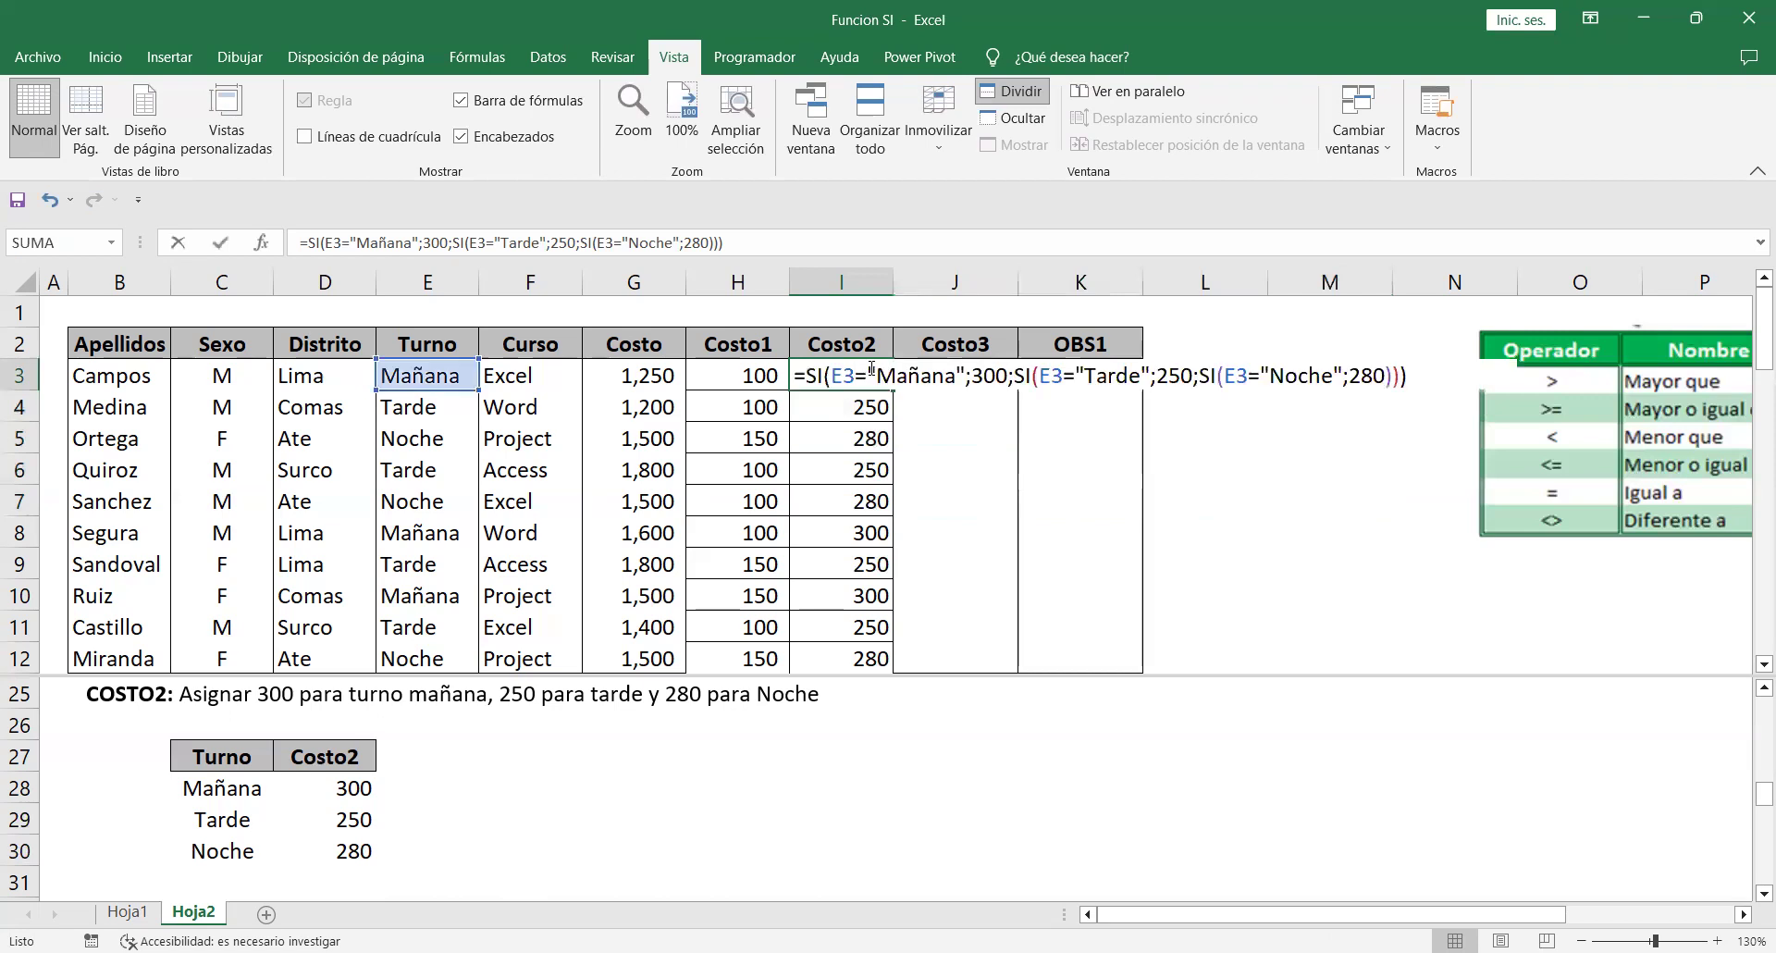
click(1389, 376)
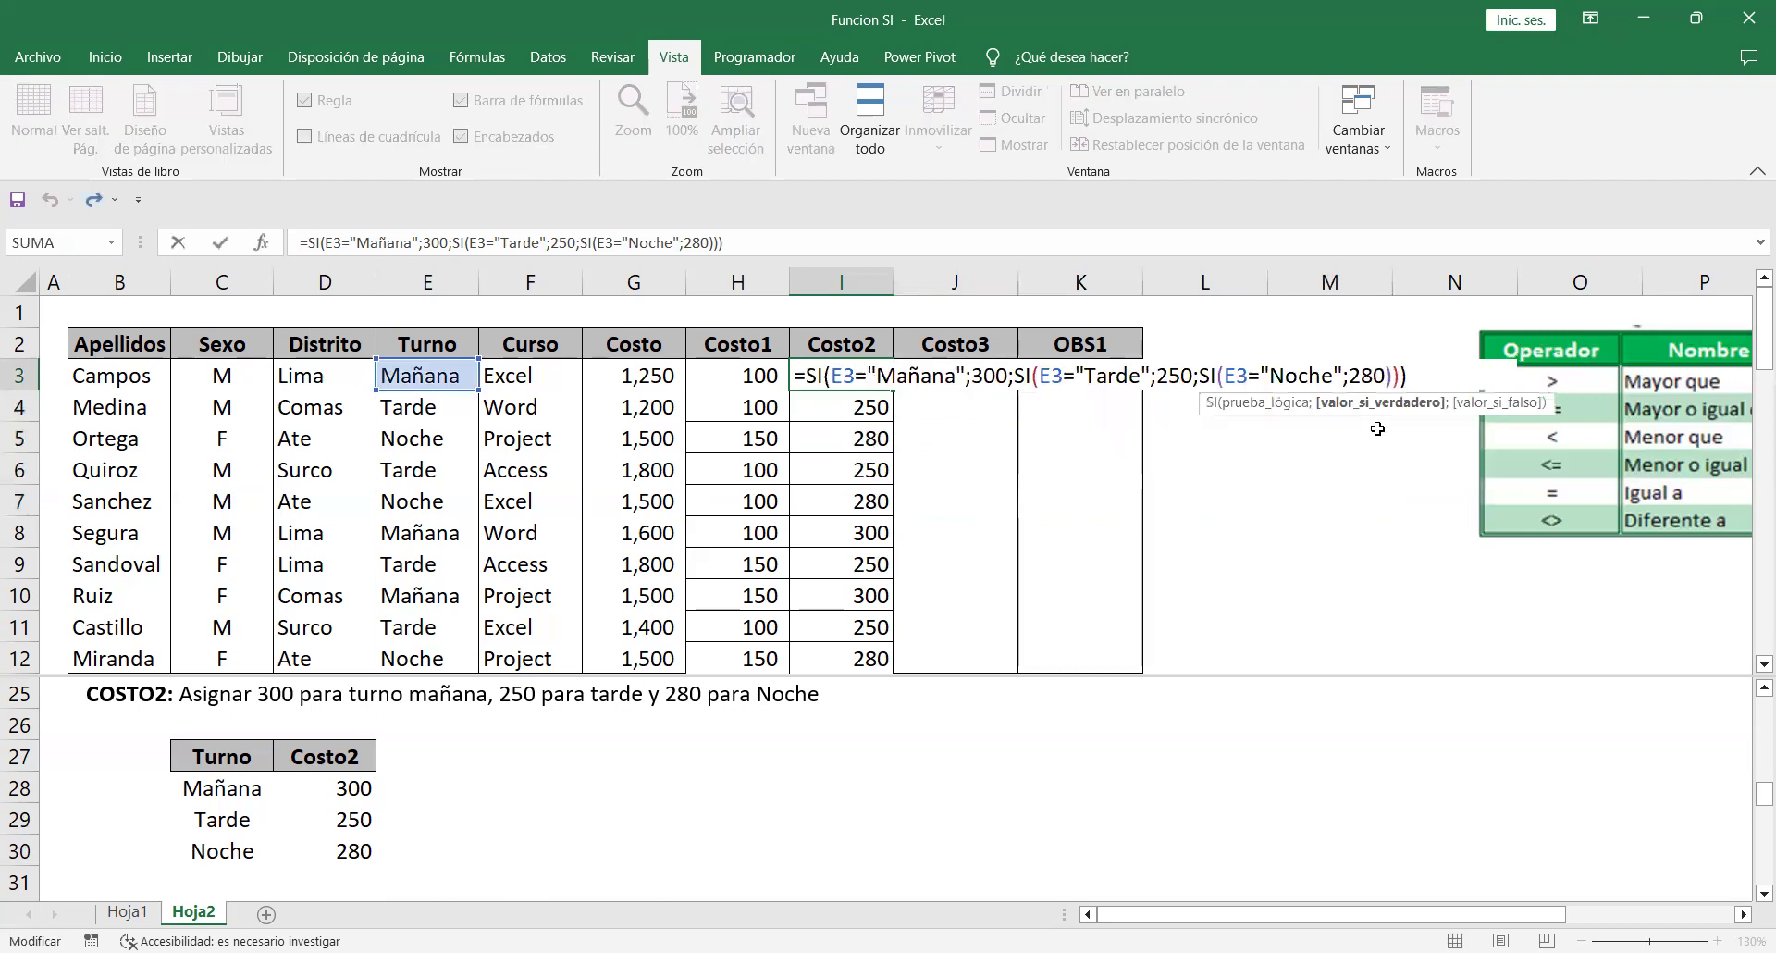
text(;0)
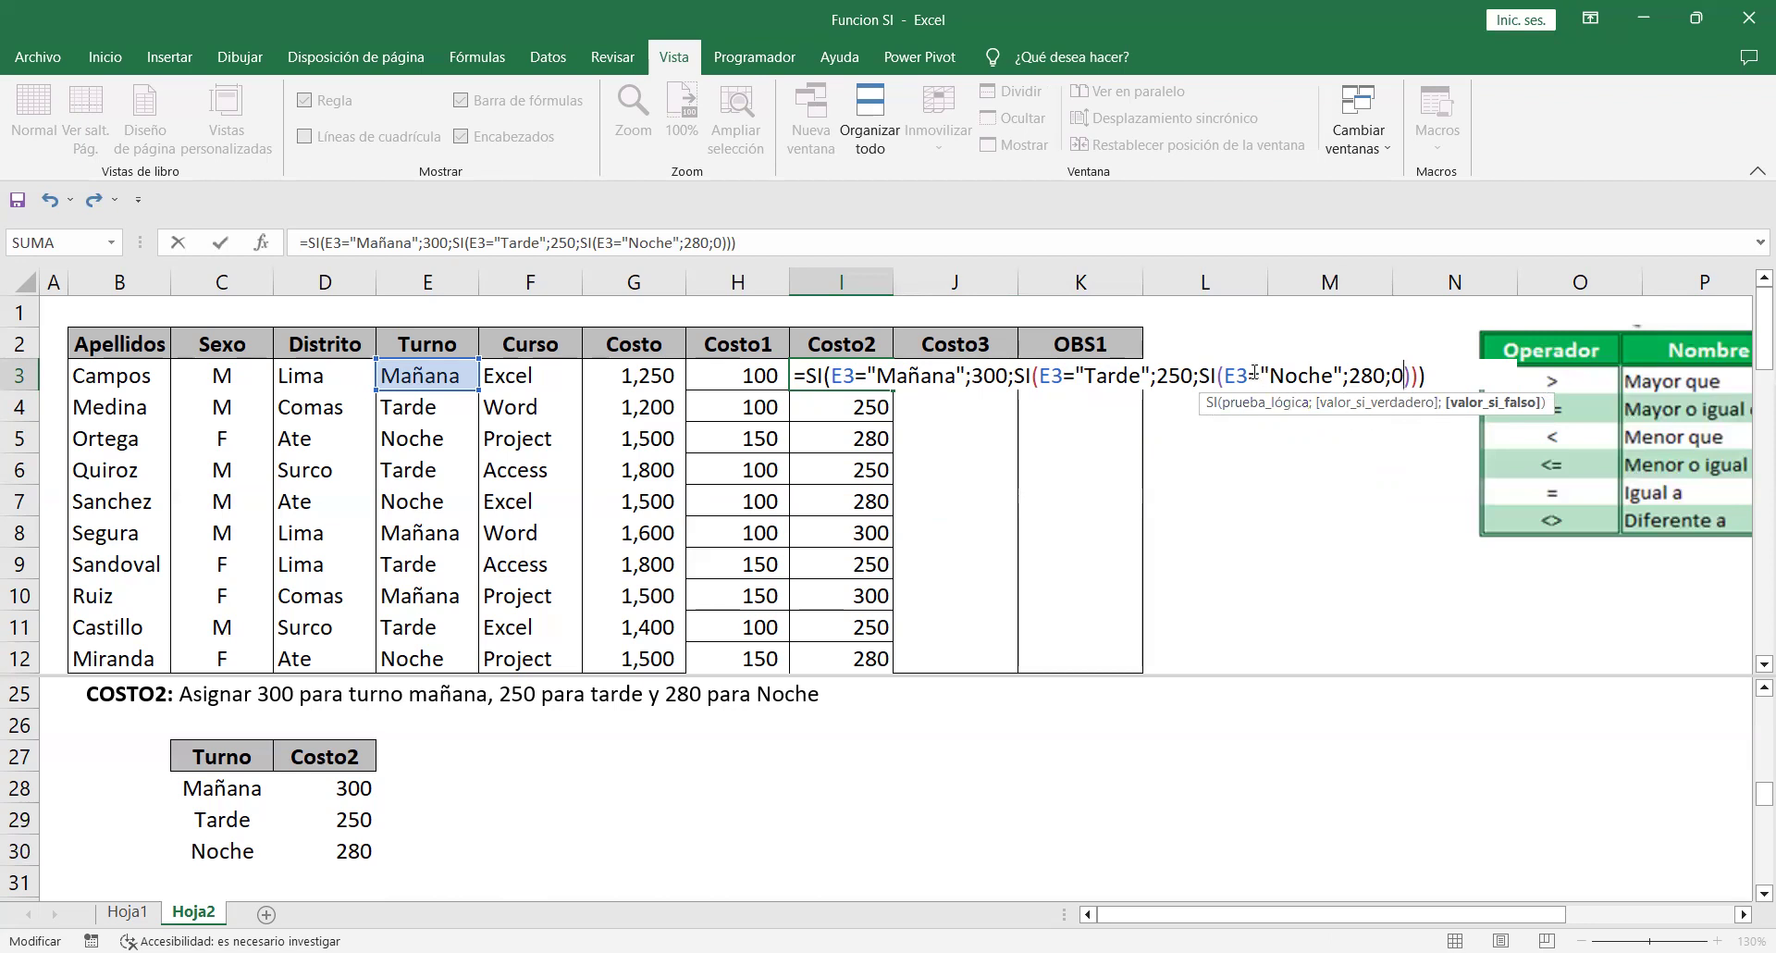
drag(1231, 375, 1385, 376)
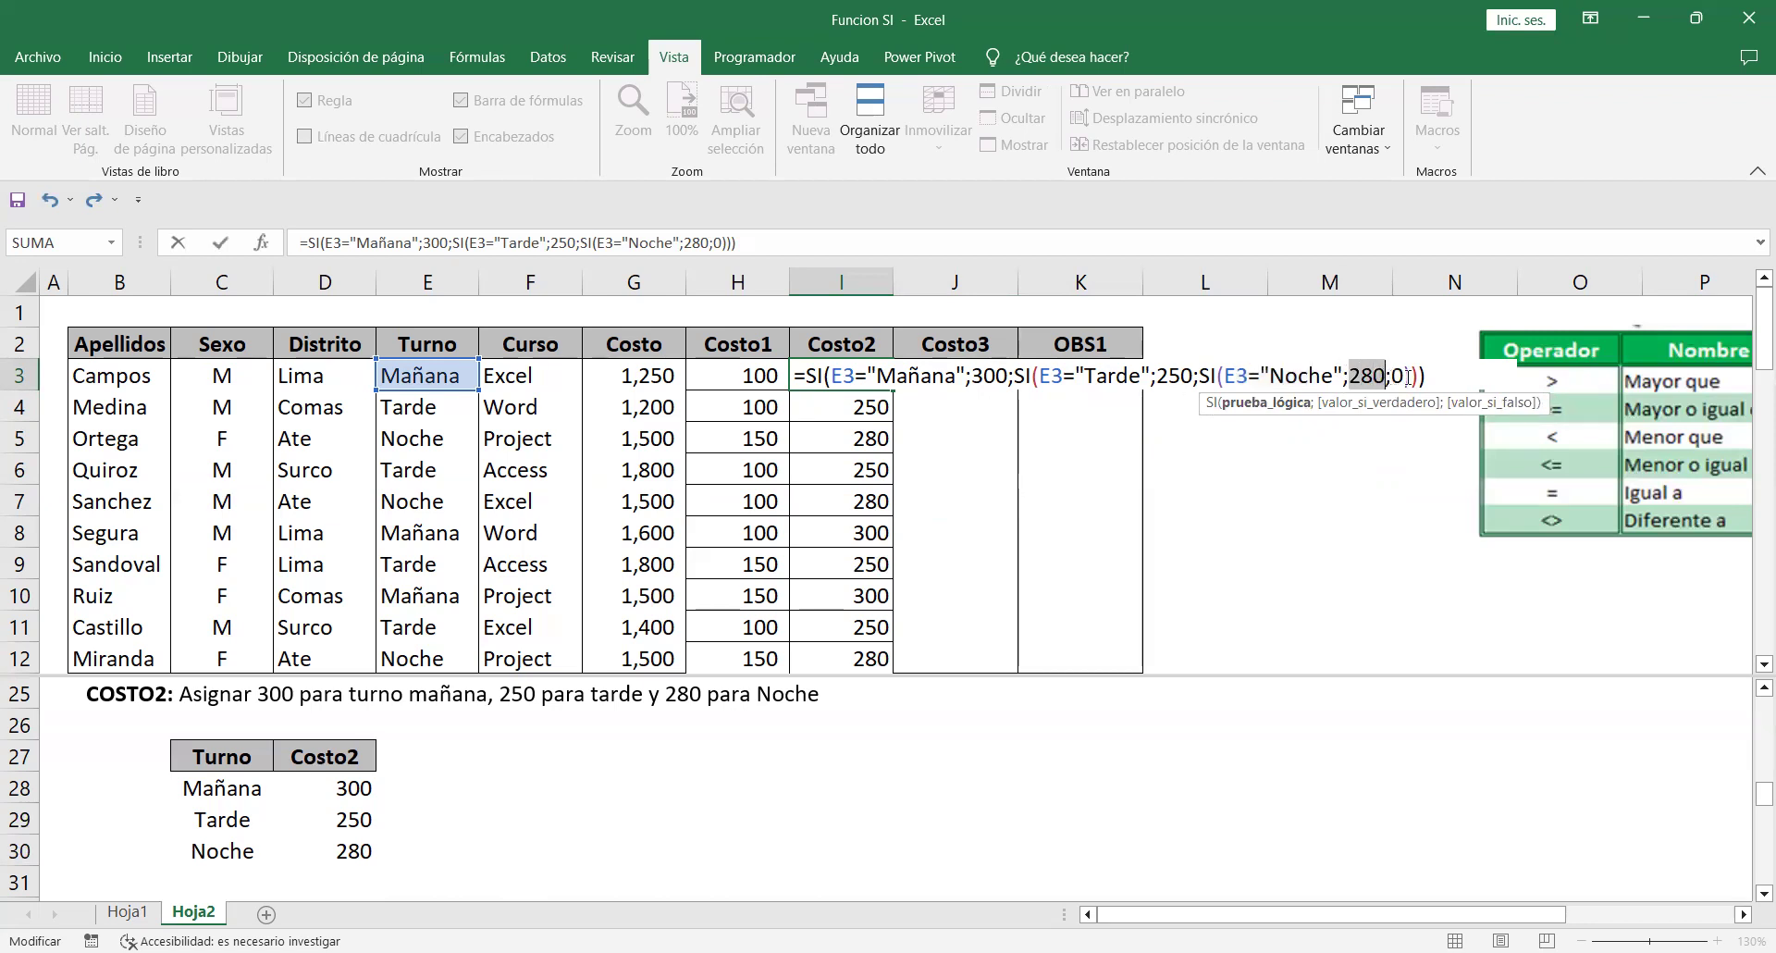
click(1380, 403)
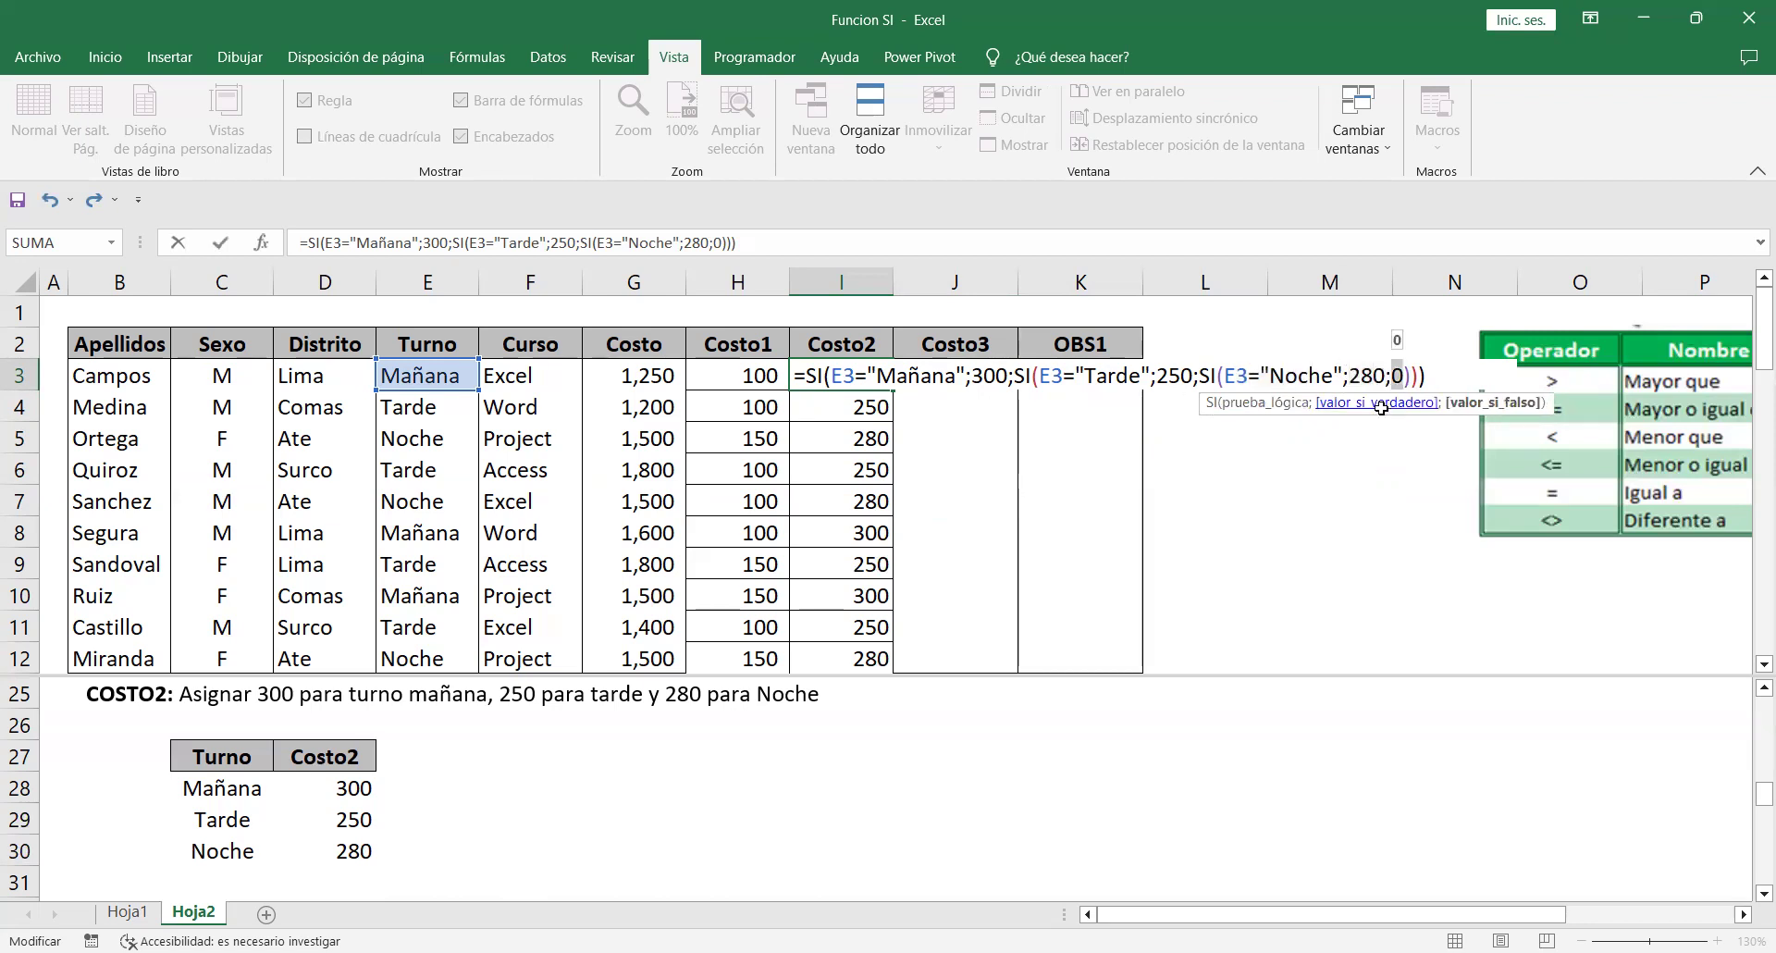
key(Return)
click(862, 376)
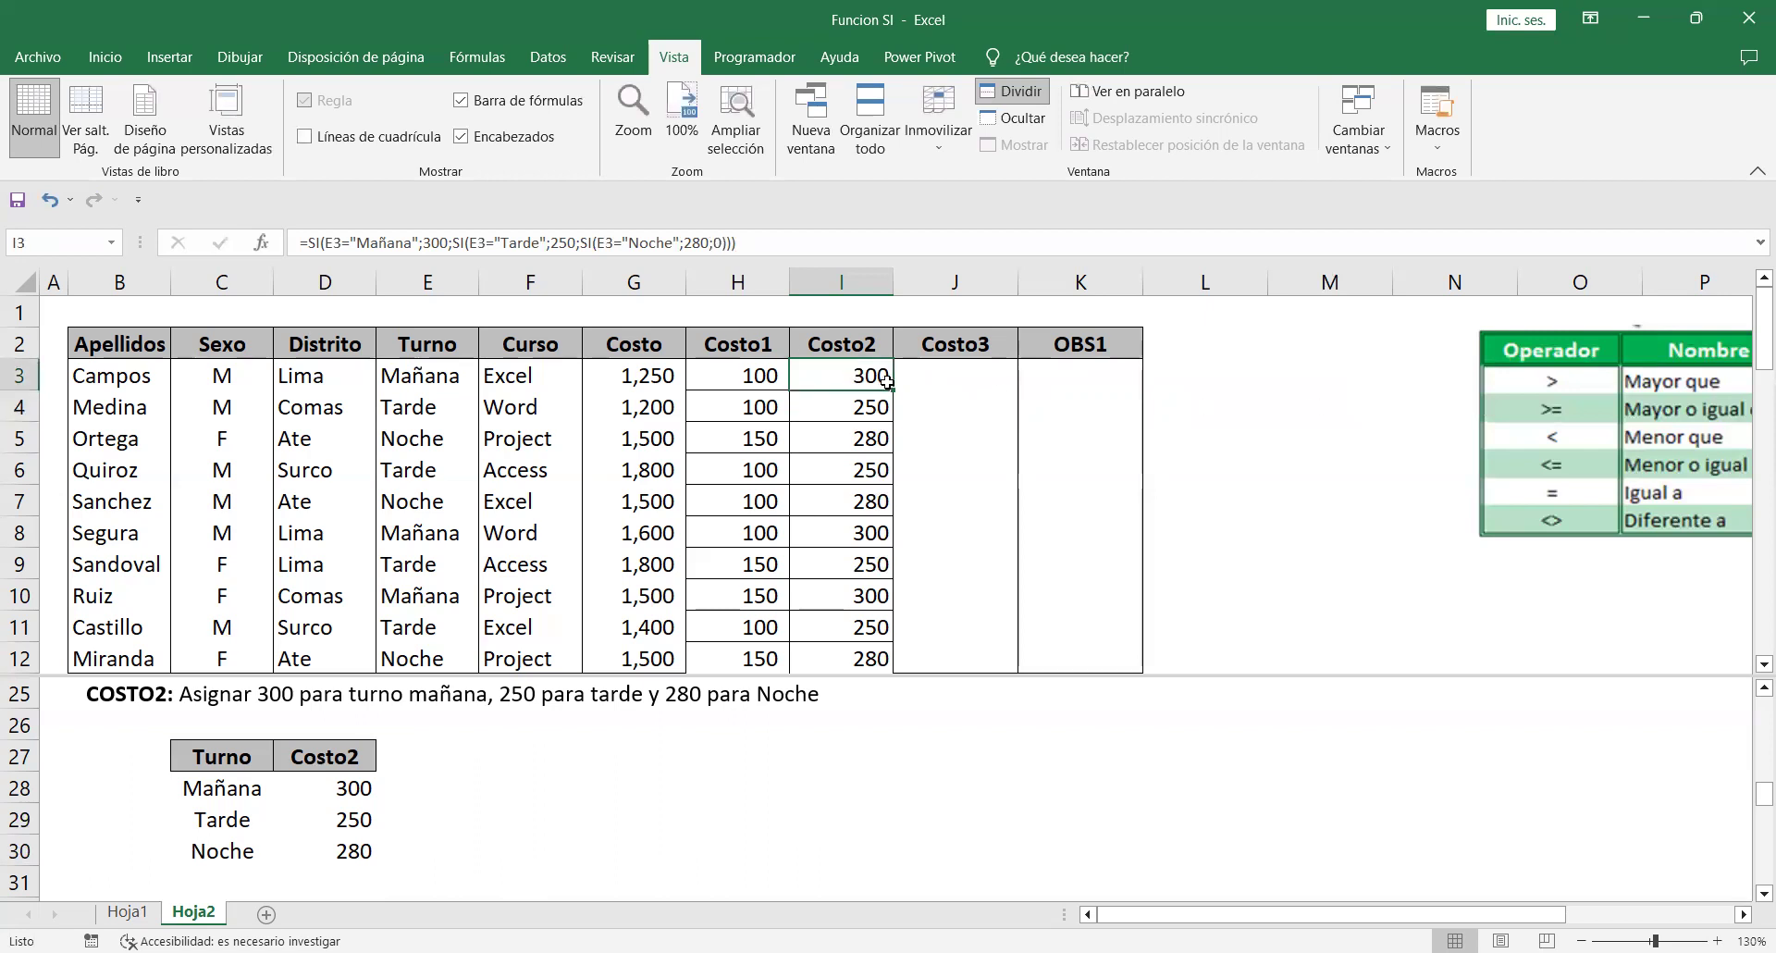
double_click(887, 380)
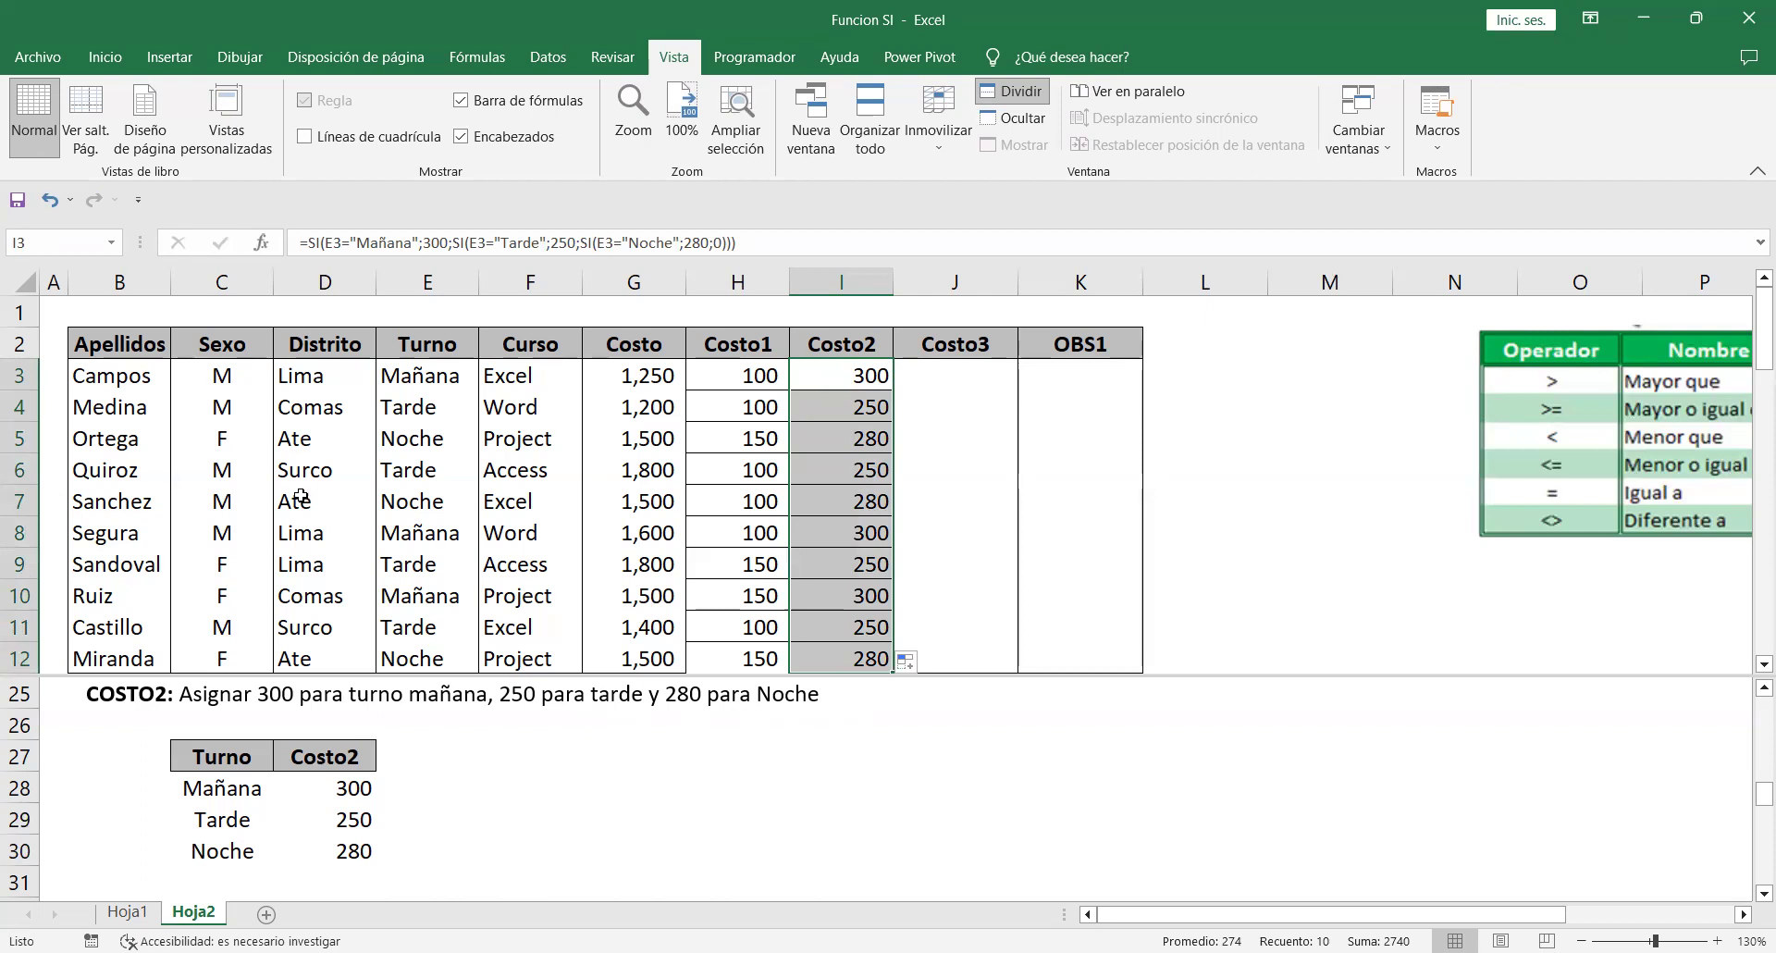
Test the Costo2 formula with the unlisted shift xxxx in E6, and undo the change.
click(408, 470)
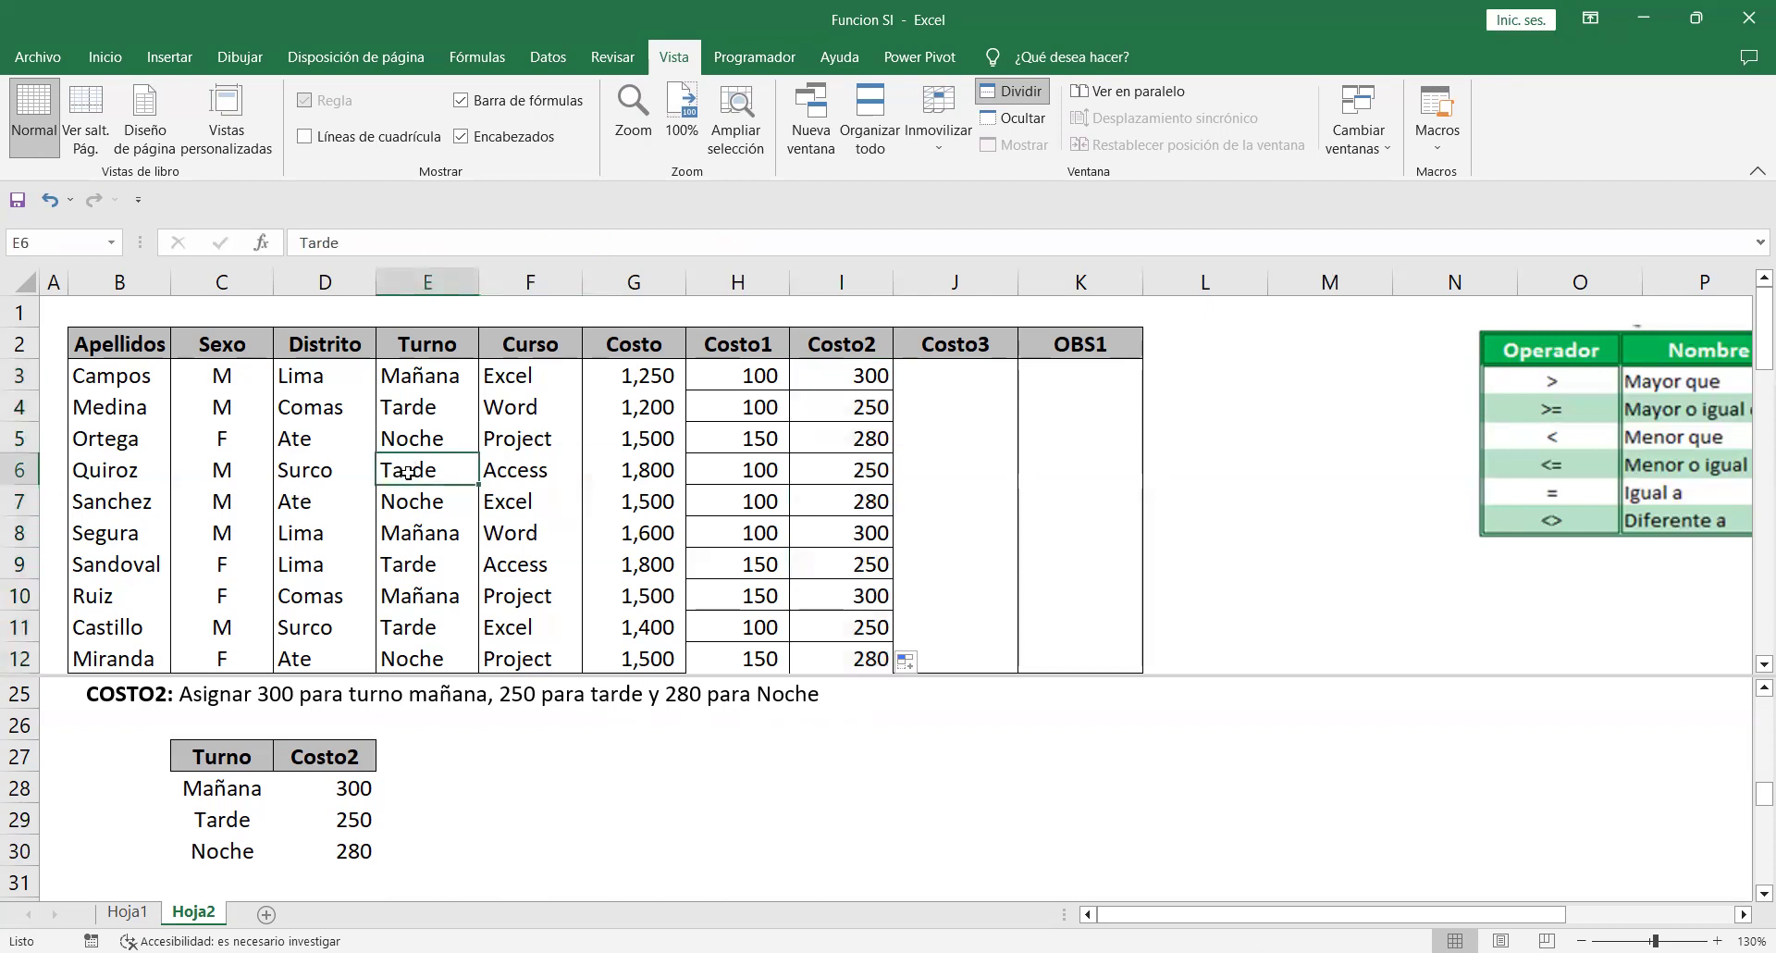
text(xxxx)
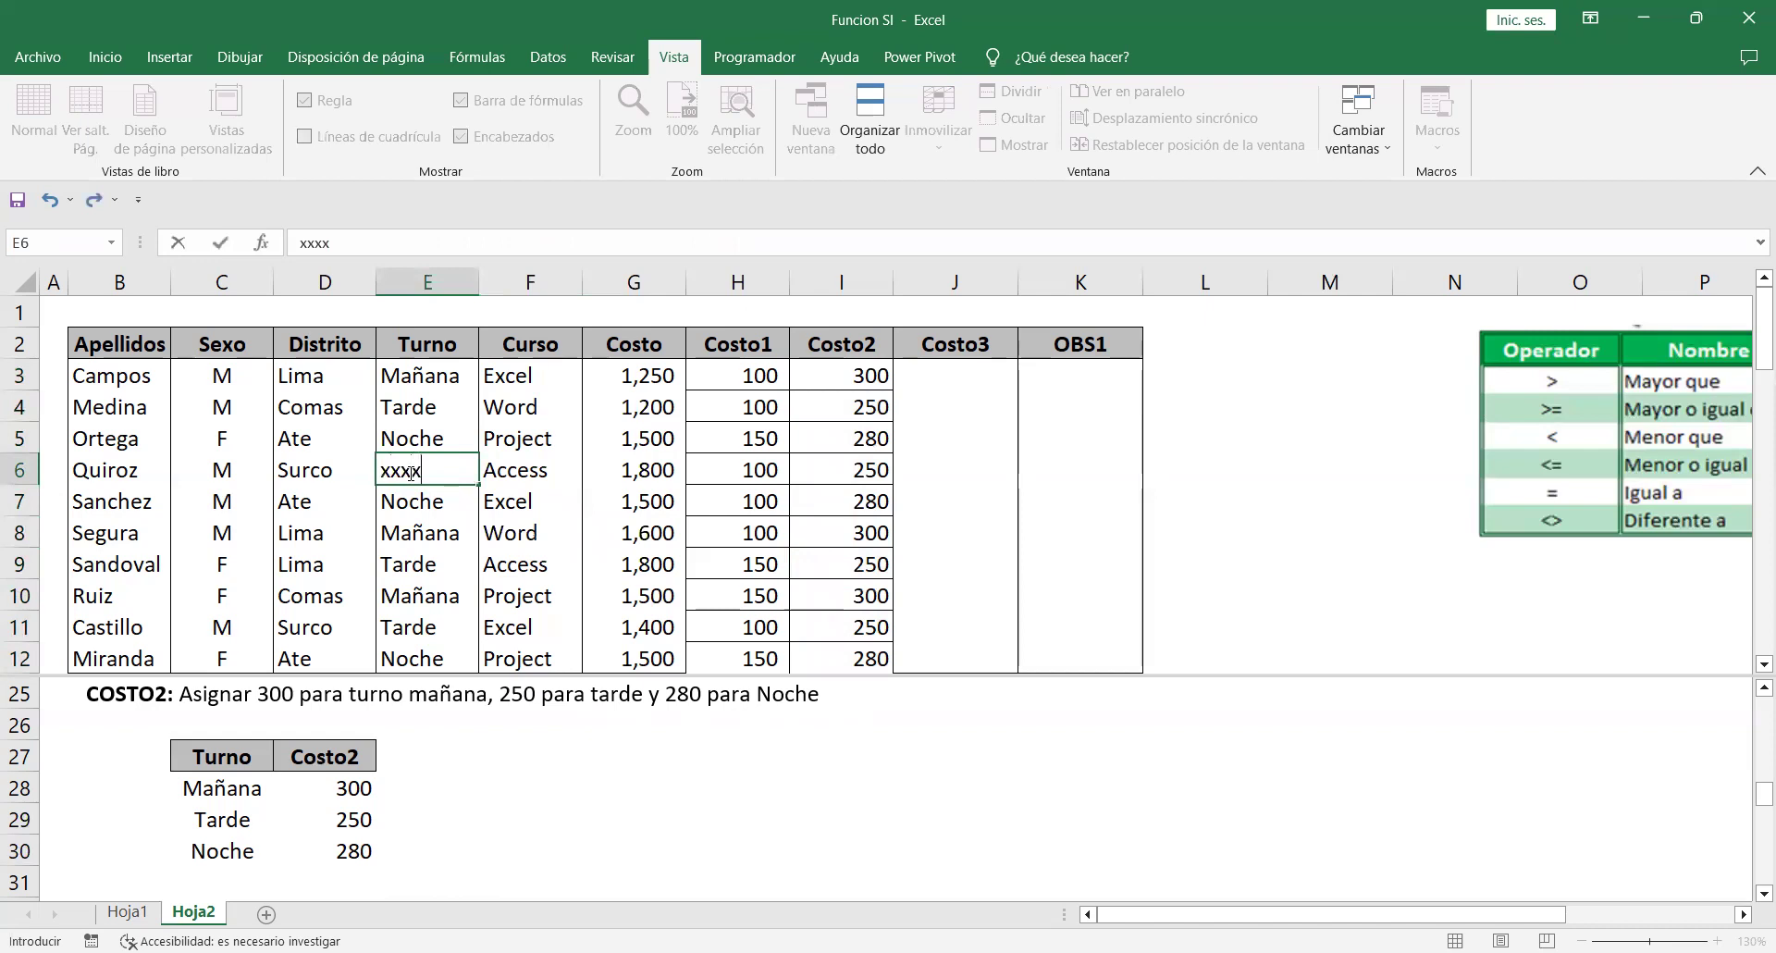
key(Return)
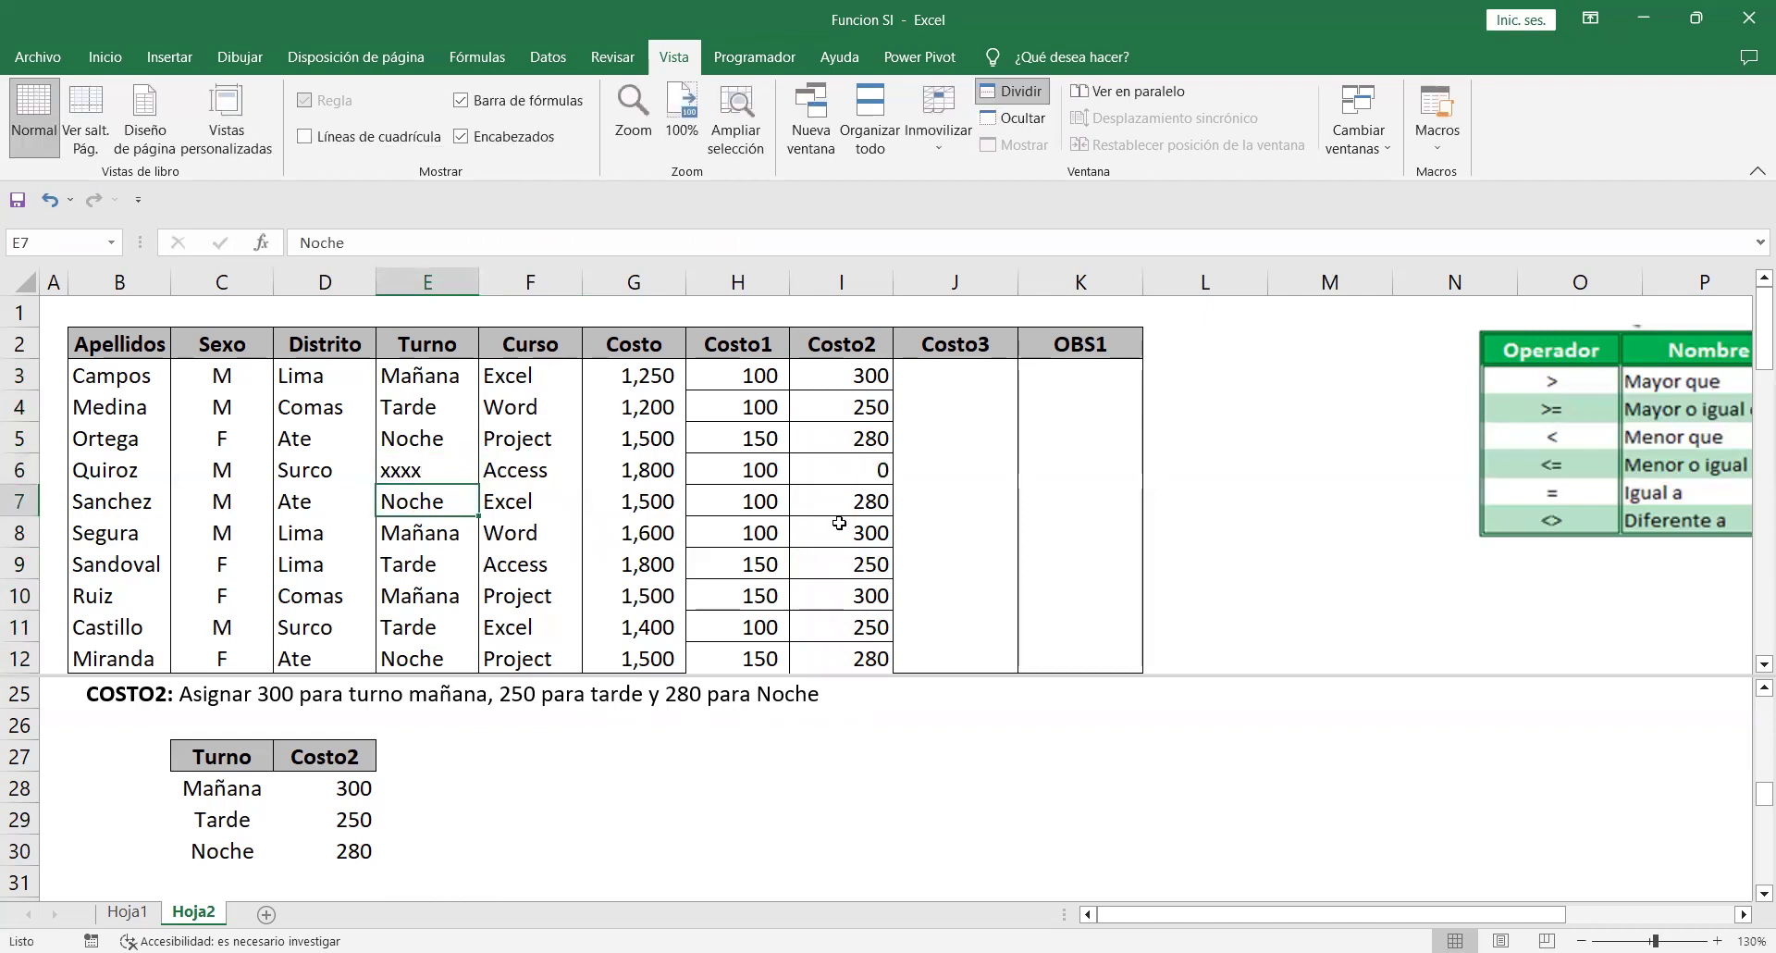
click(862, 470)
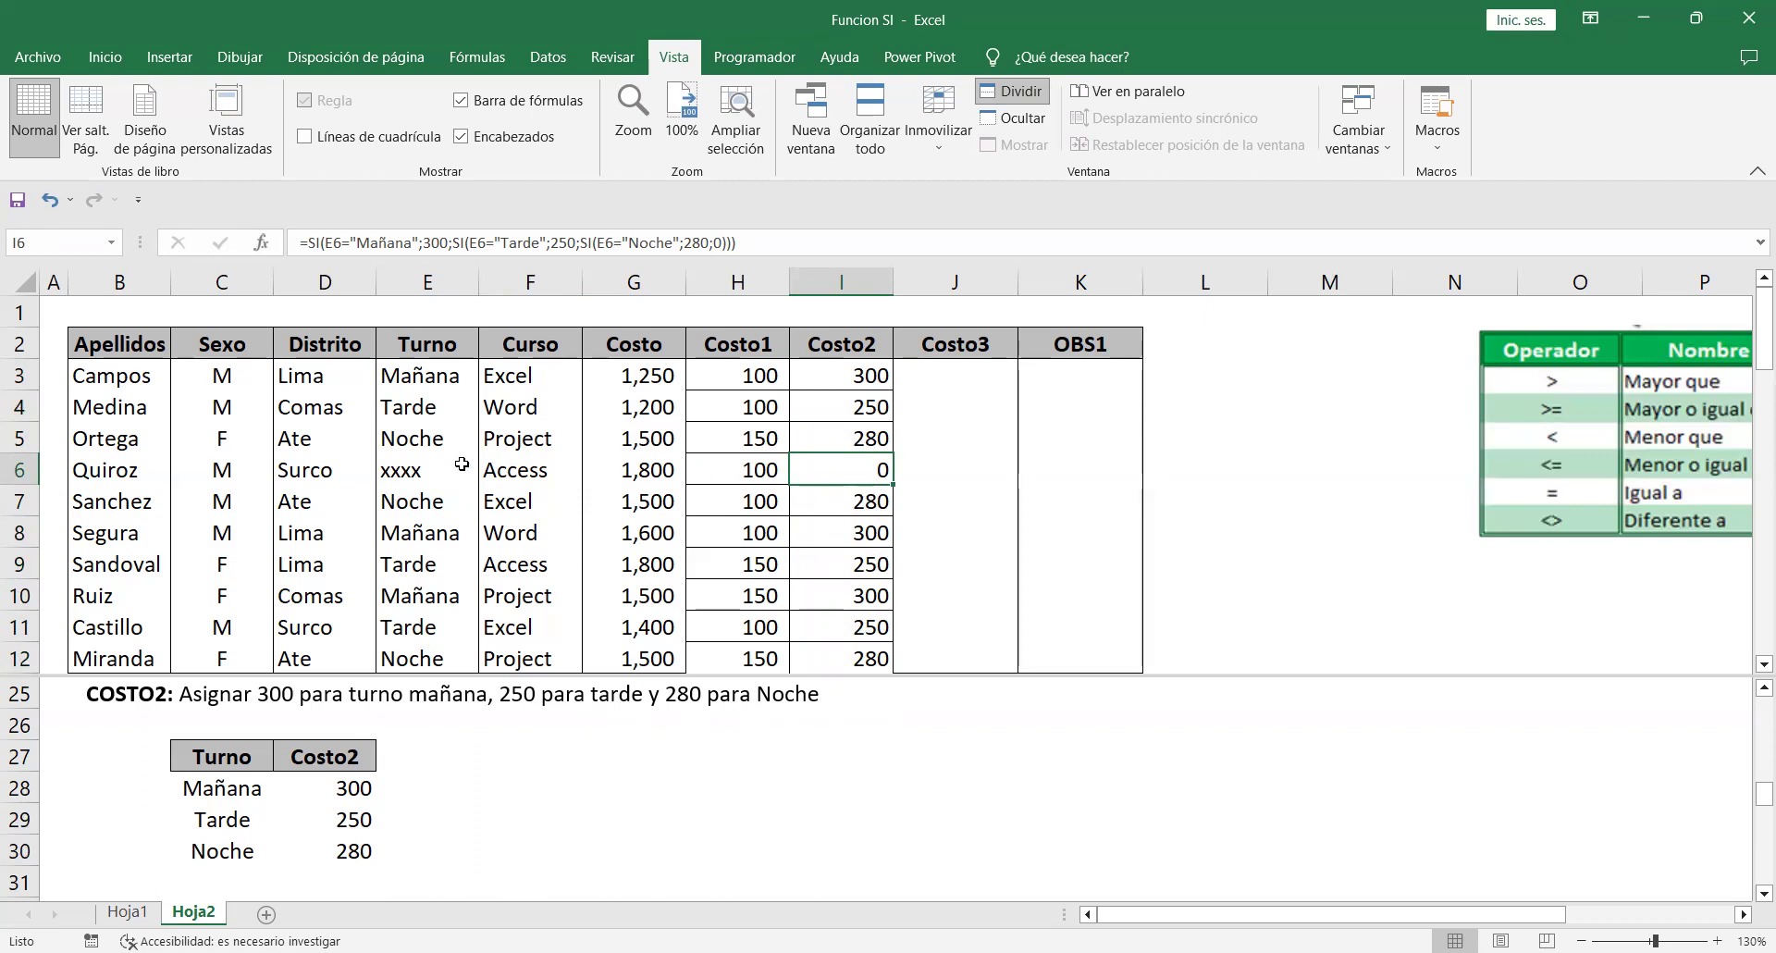
key(ctrl+z)
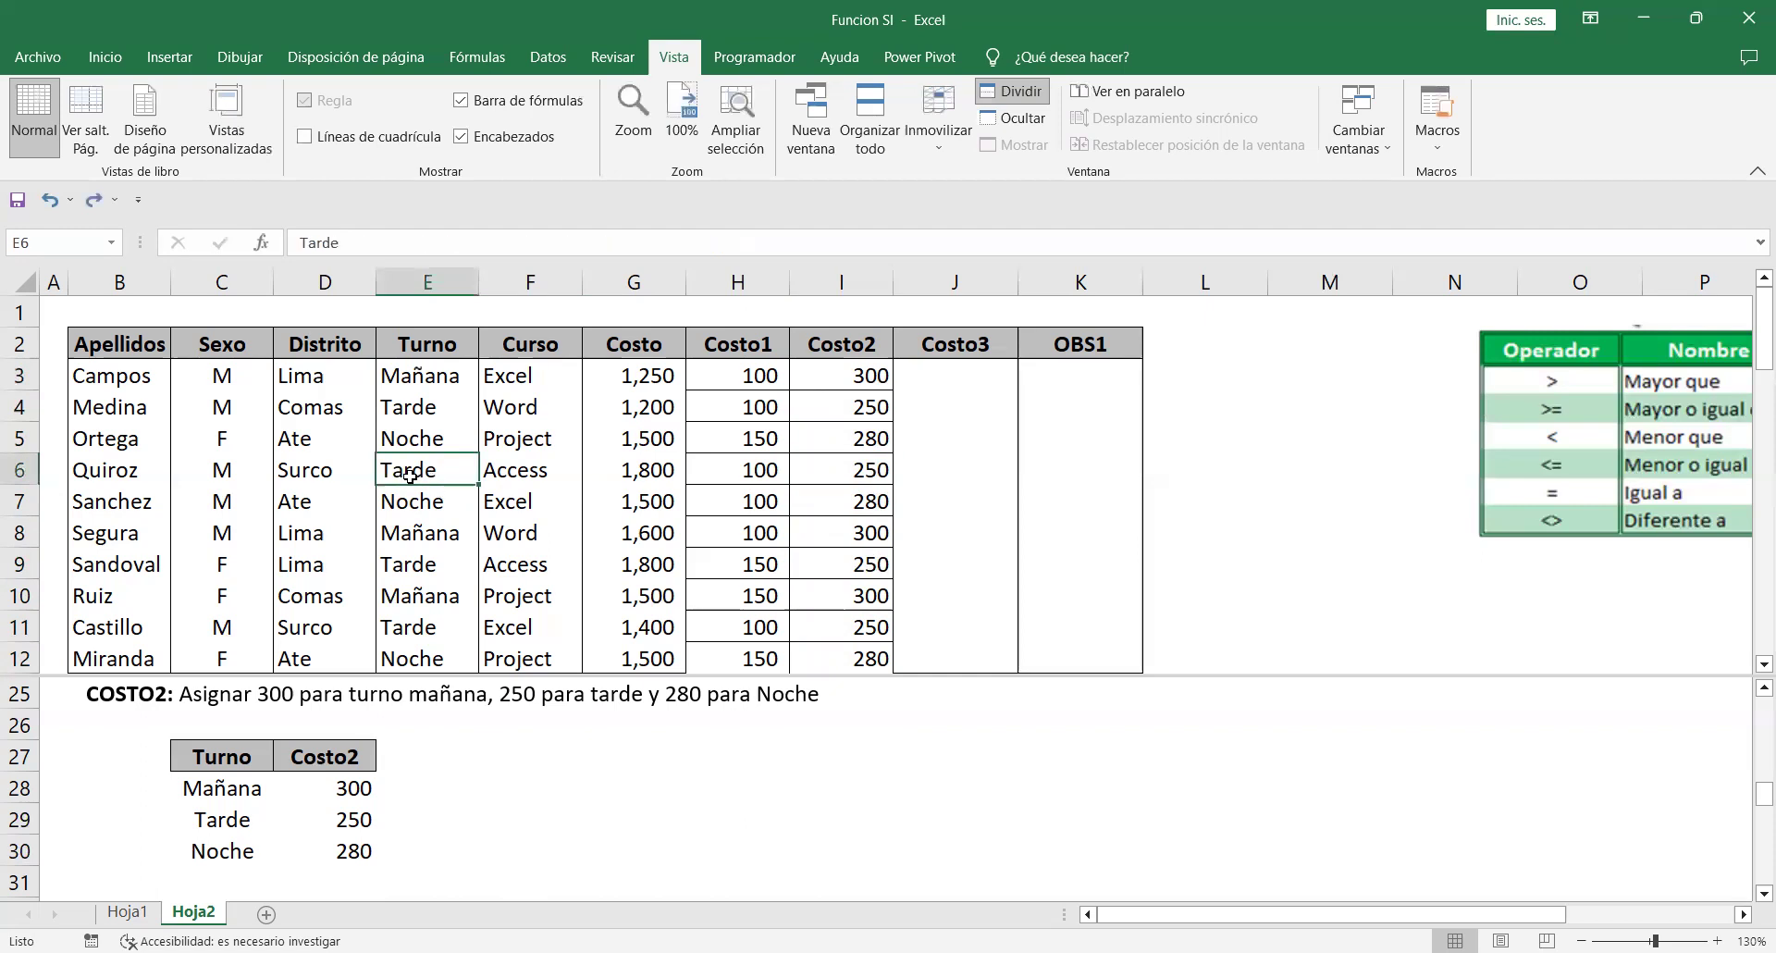
Add a trailing space after Tarde in E6 and inspect the Costo2 formula in I6.
double_click(408, 474)
click(441, 473)
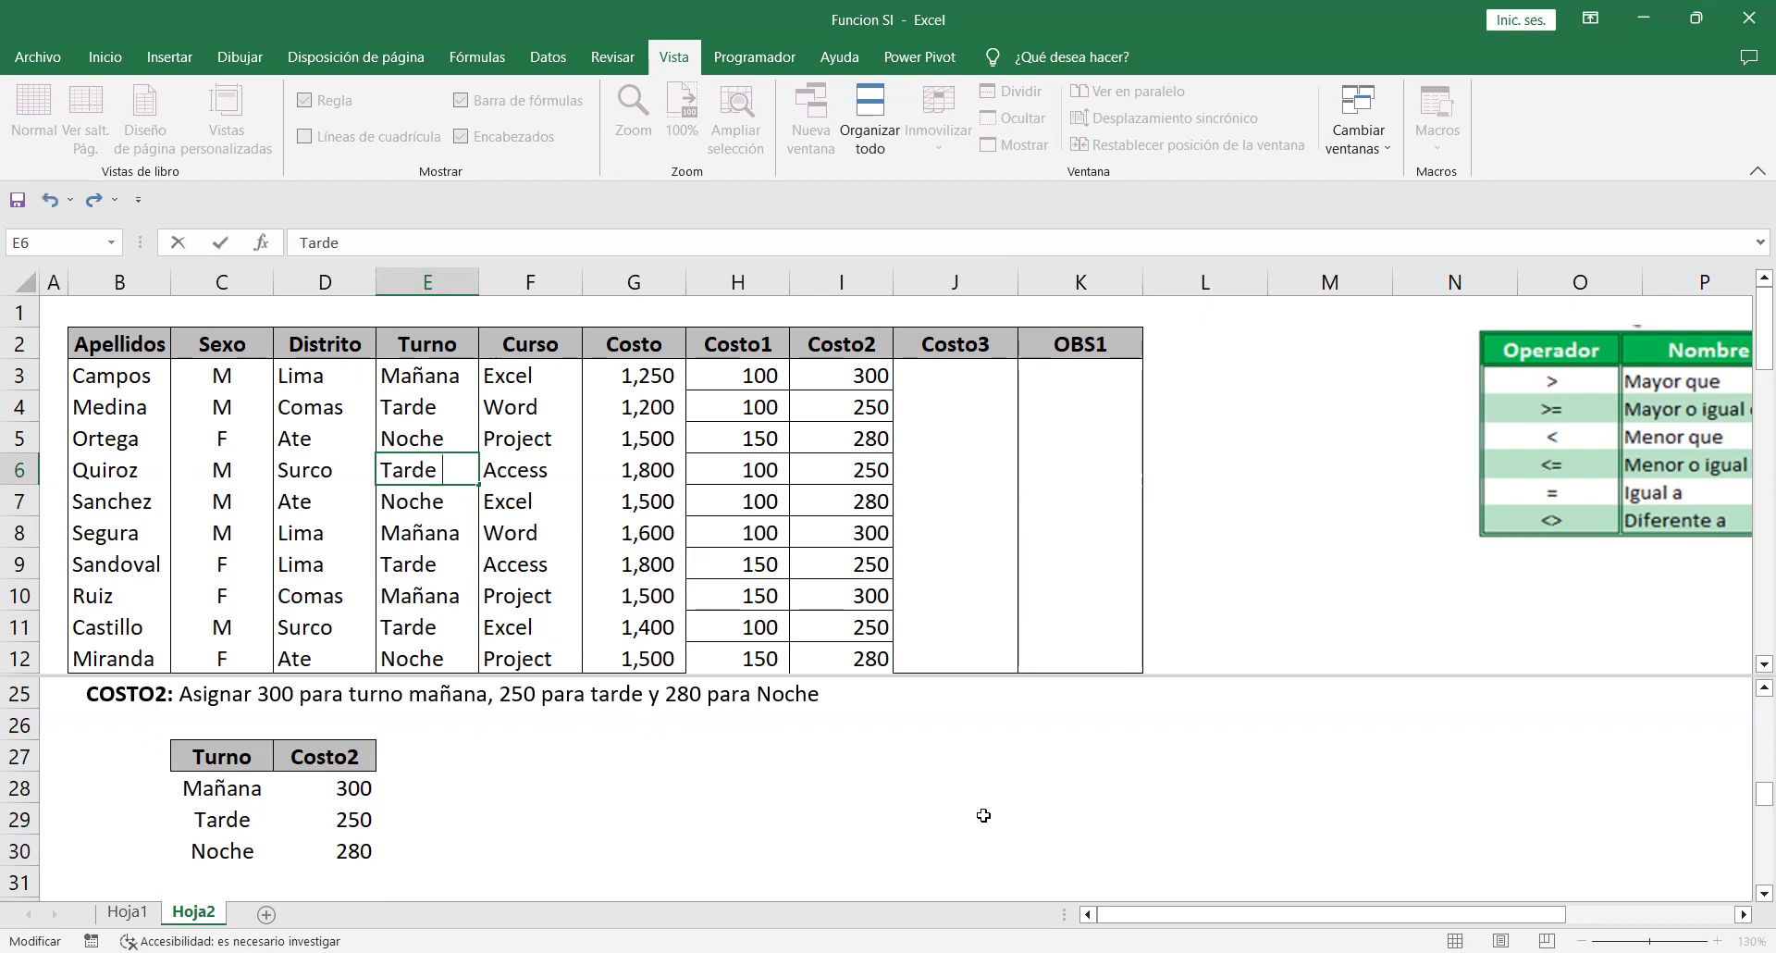
key(Return)
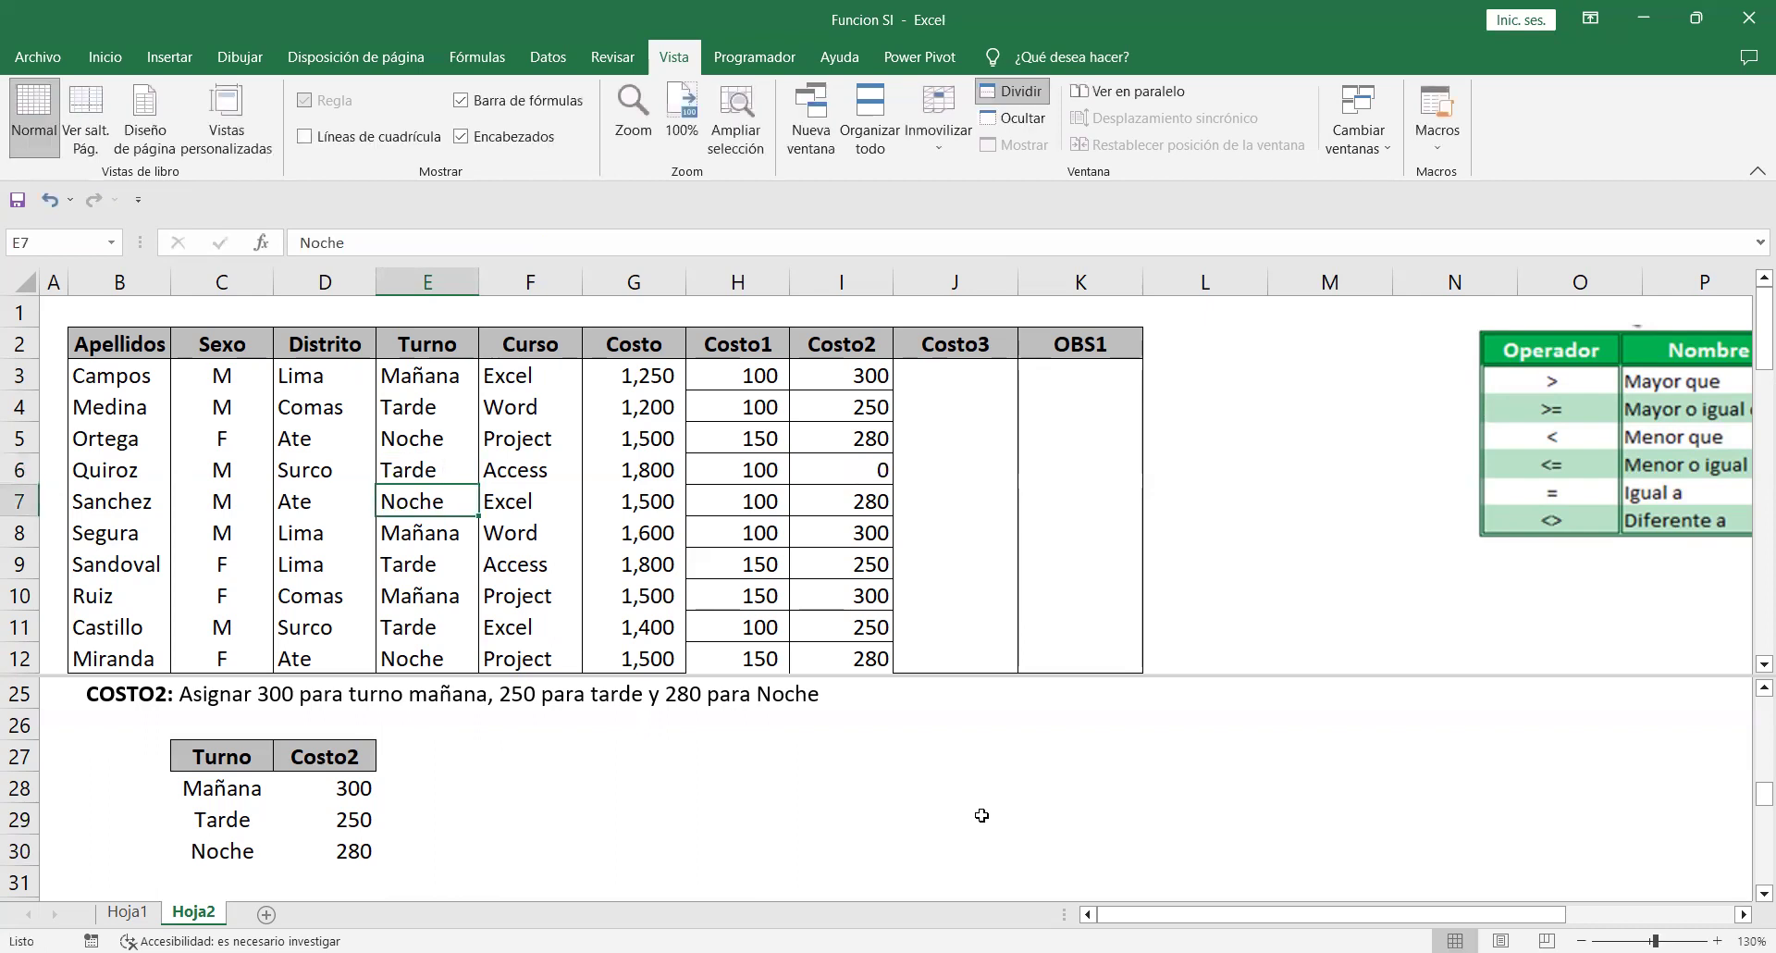
click(873, 480)
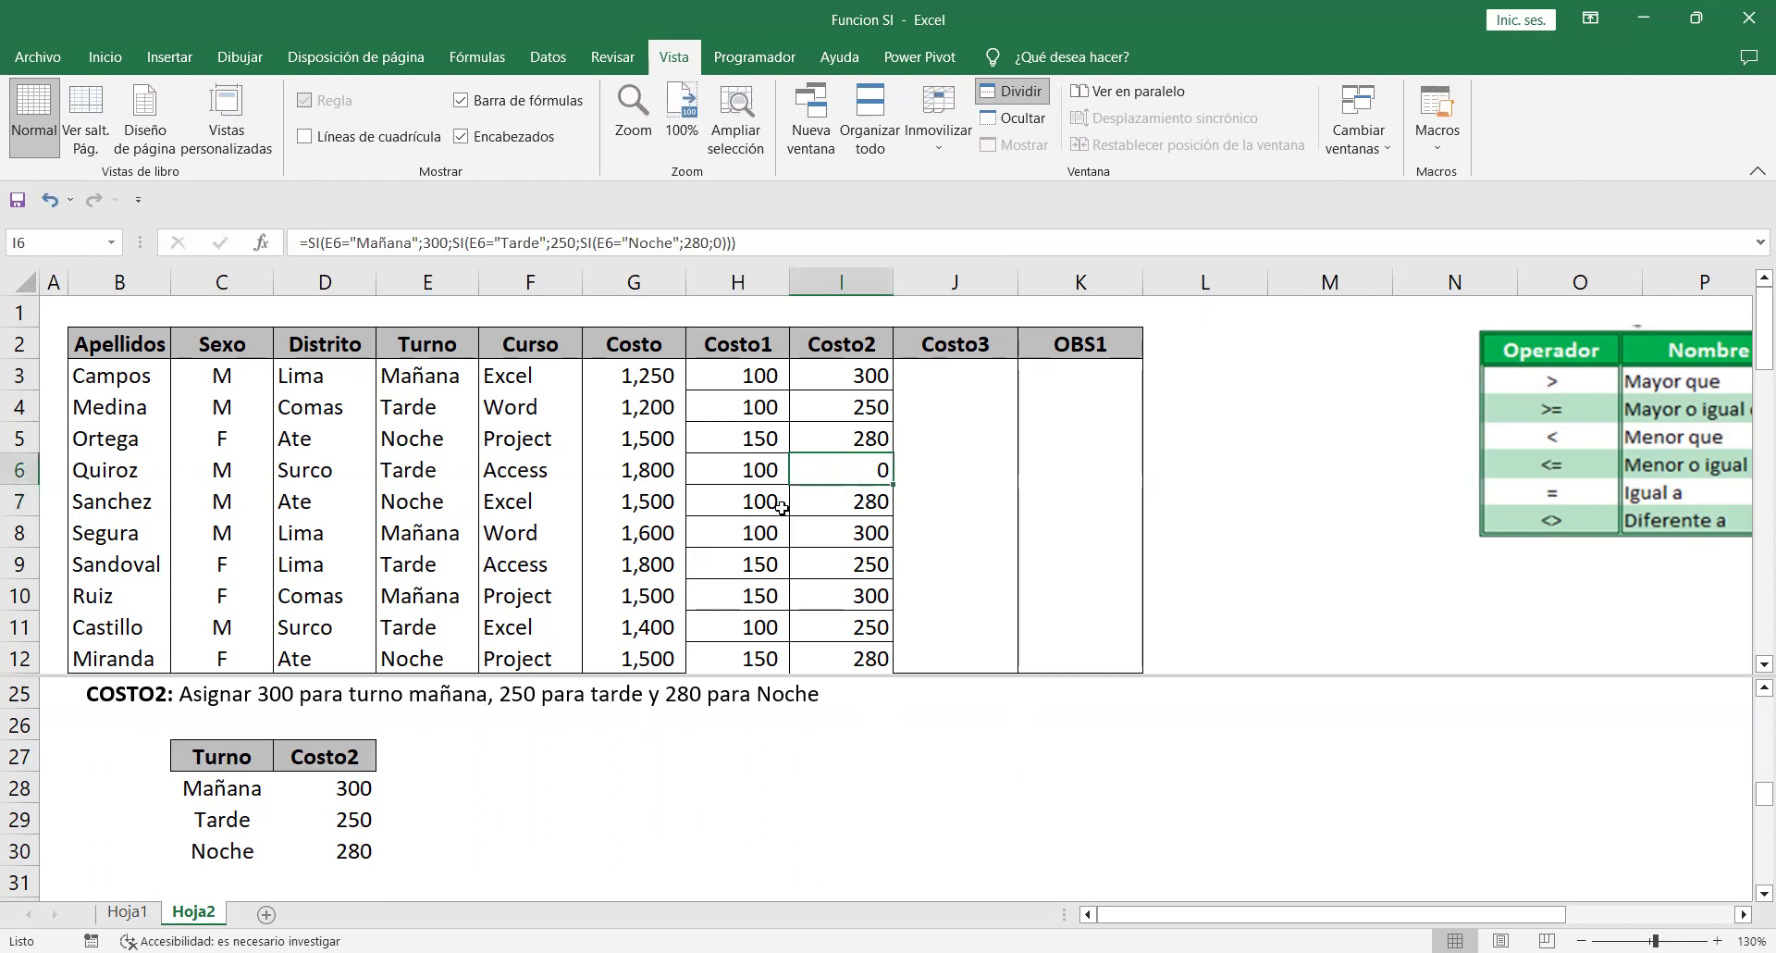
double_click(826, 472)
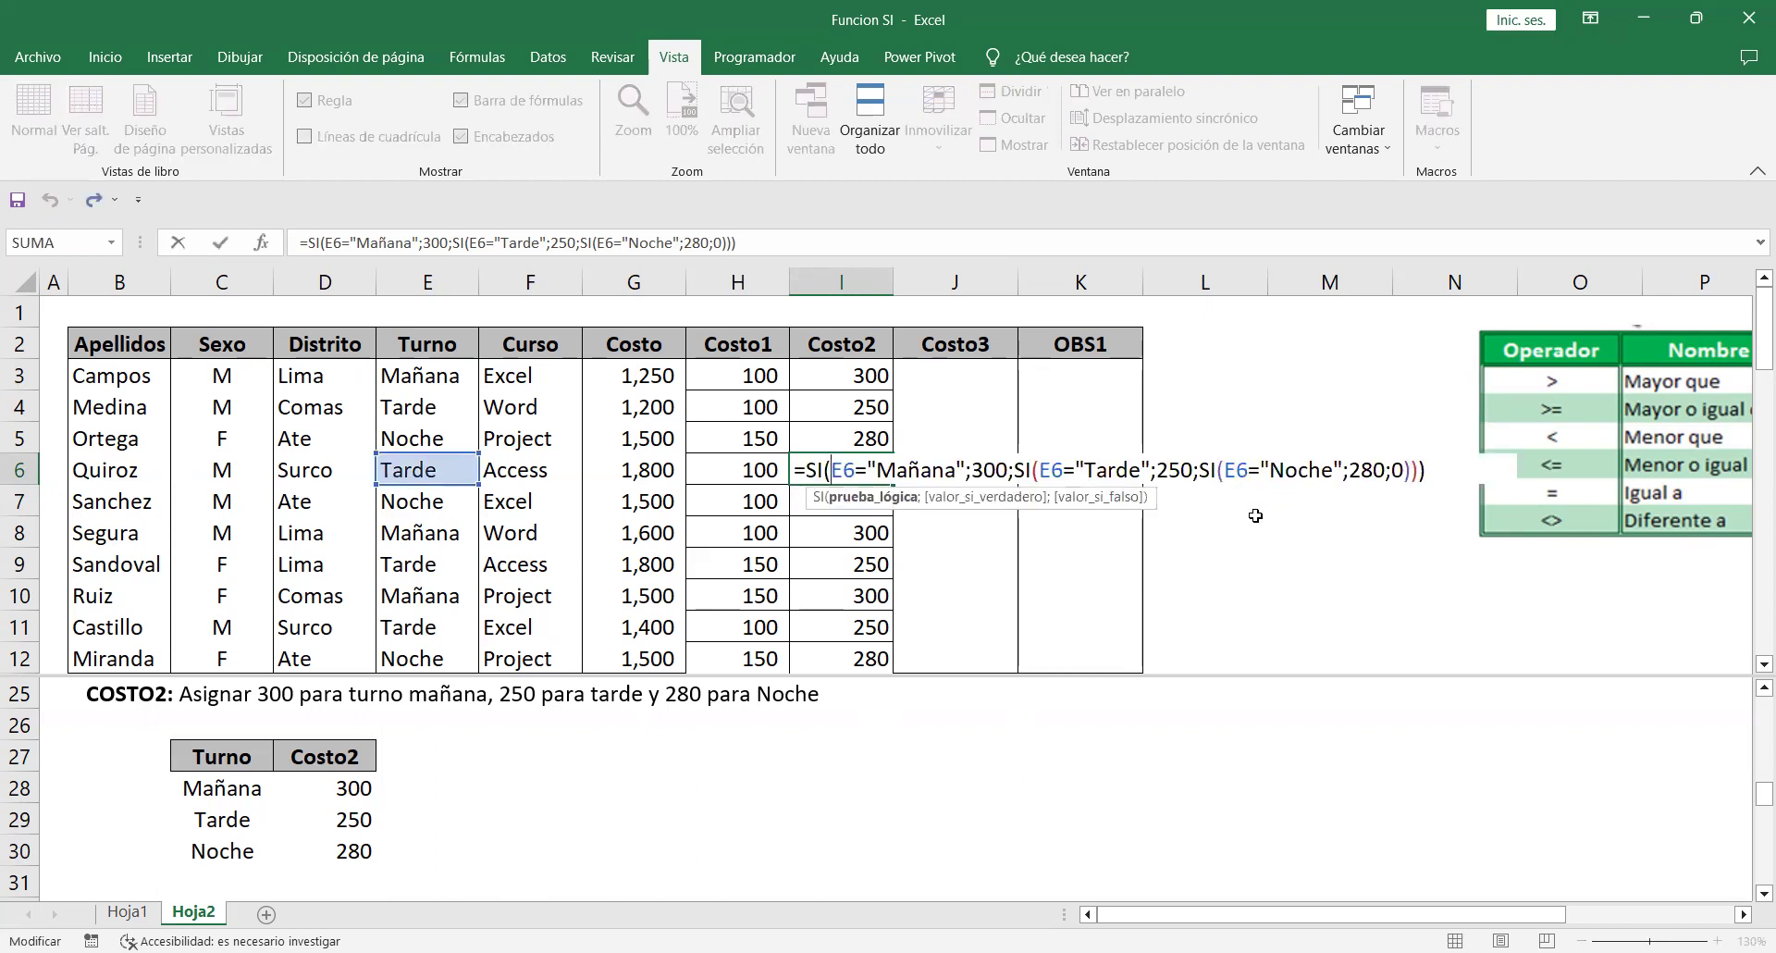
key(ctrl+Return)
Remove the trailing space after Tarde in E6.
click(421, 469)
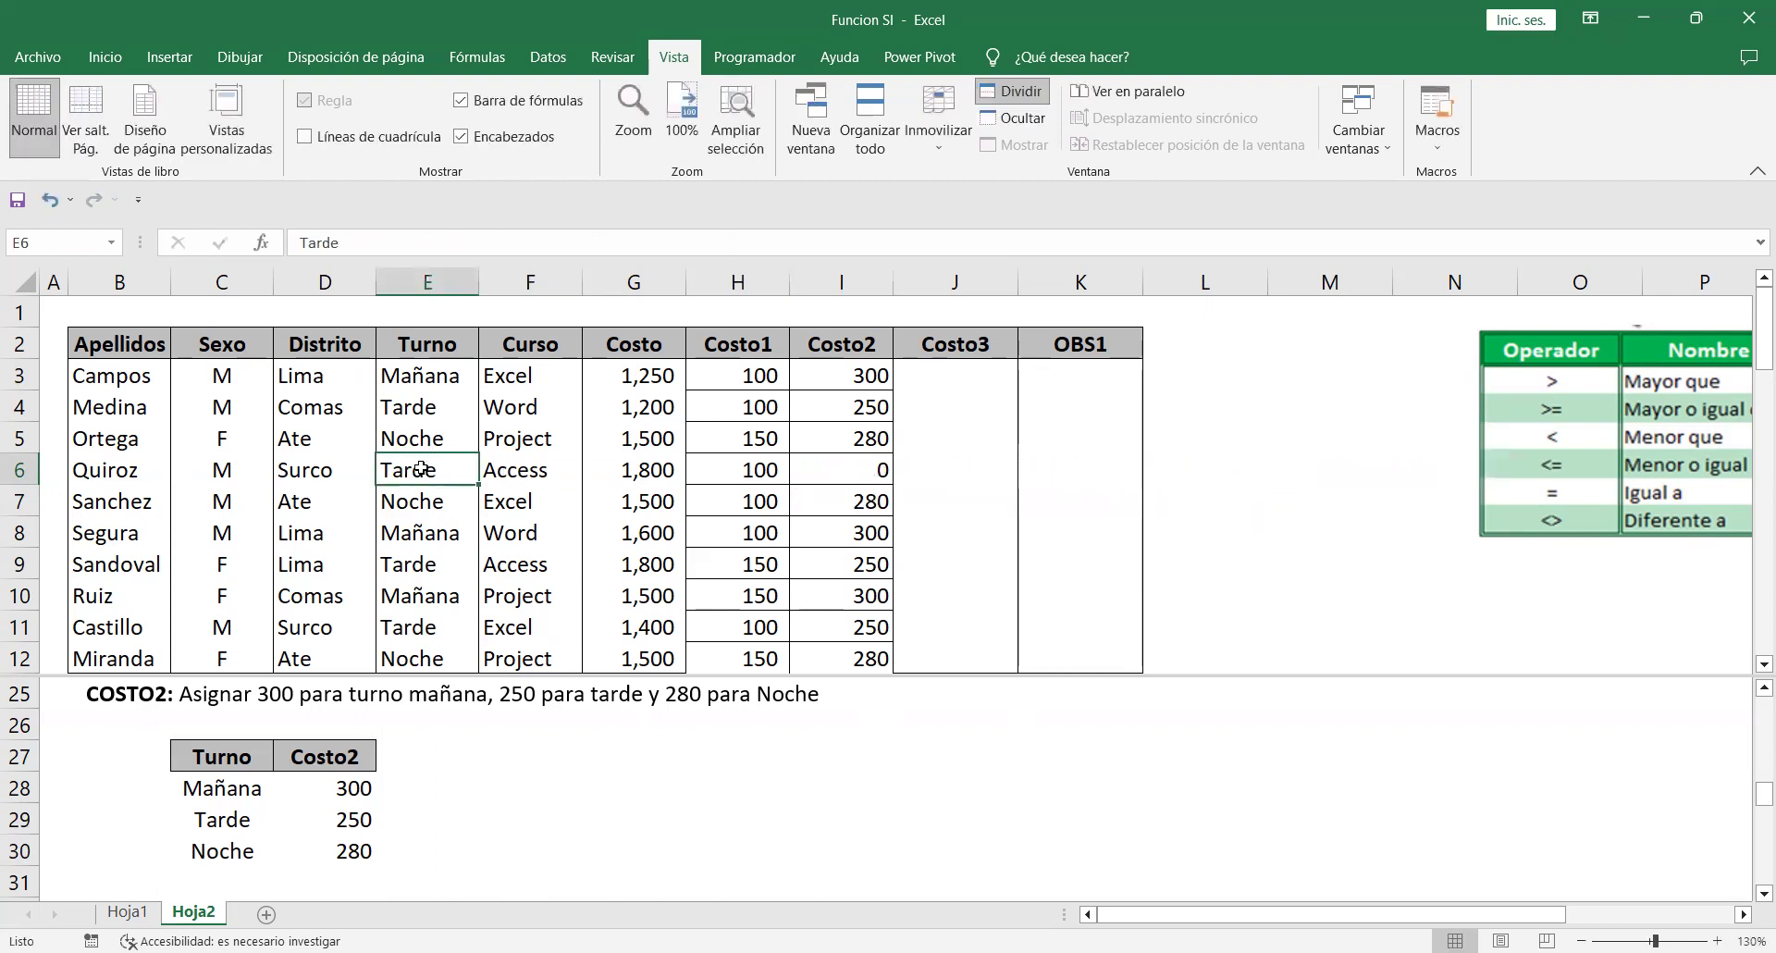
double_click(415, 470)
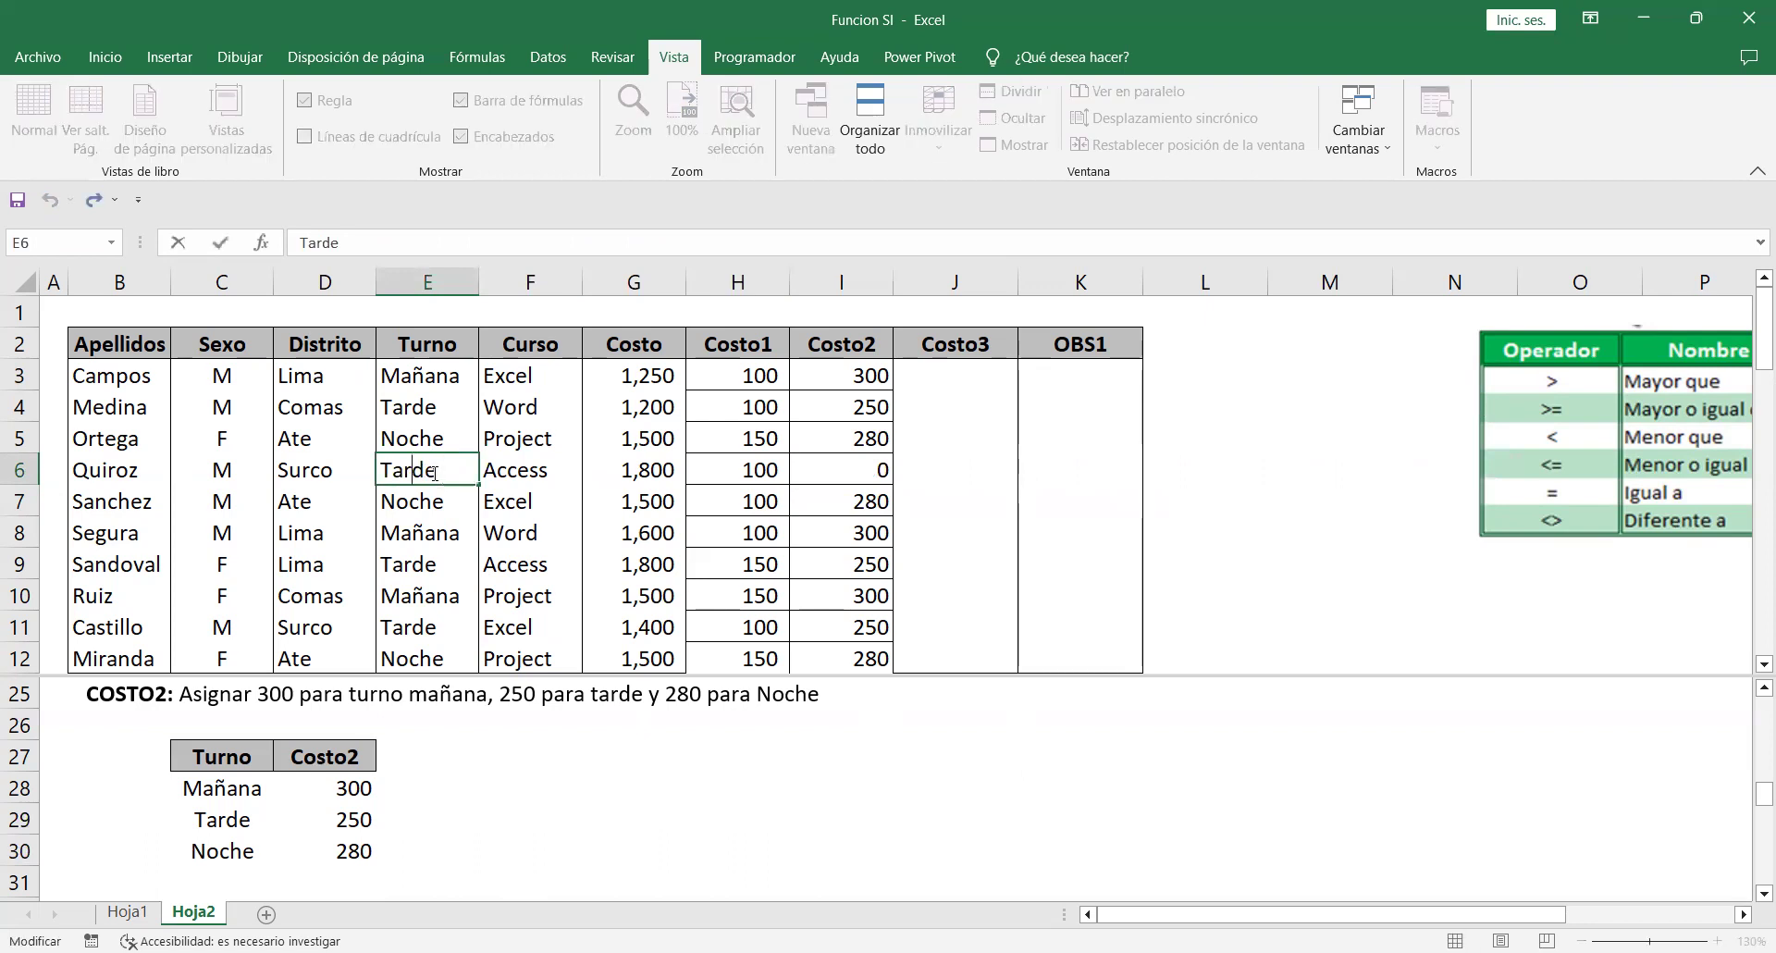
click(470, 474)
key(BackSpace)
key(Return)
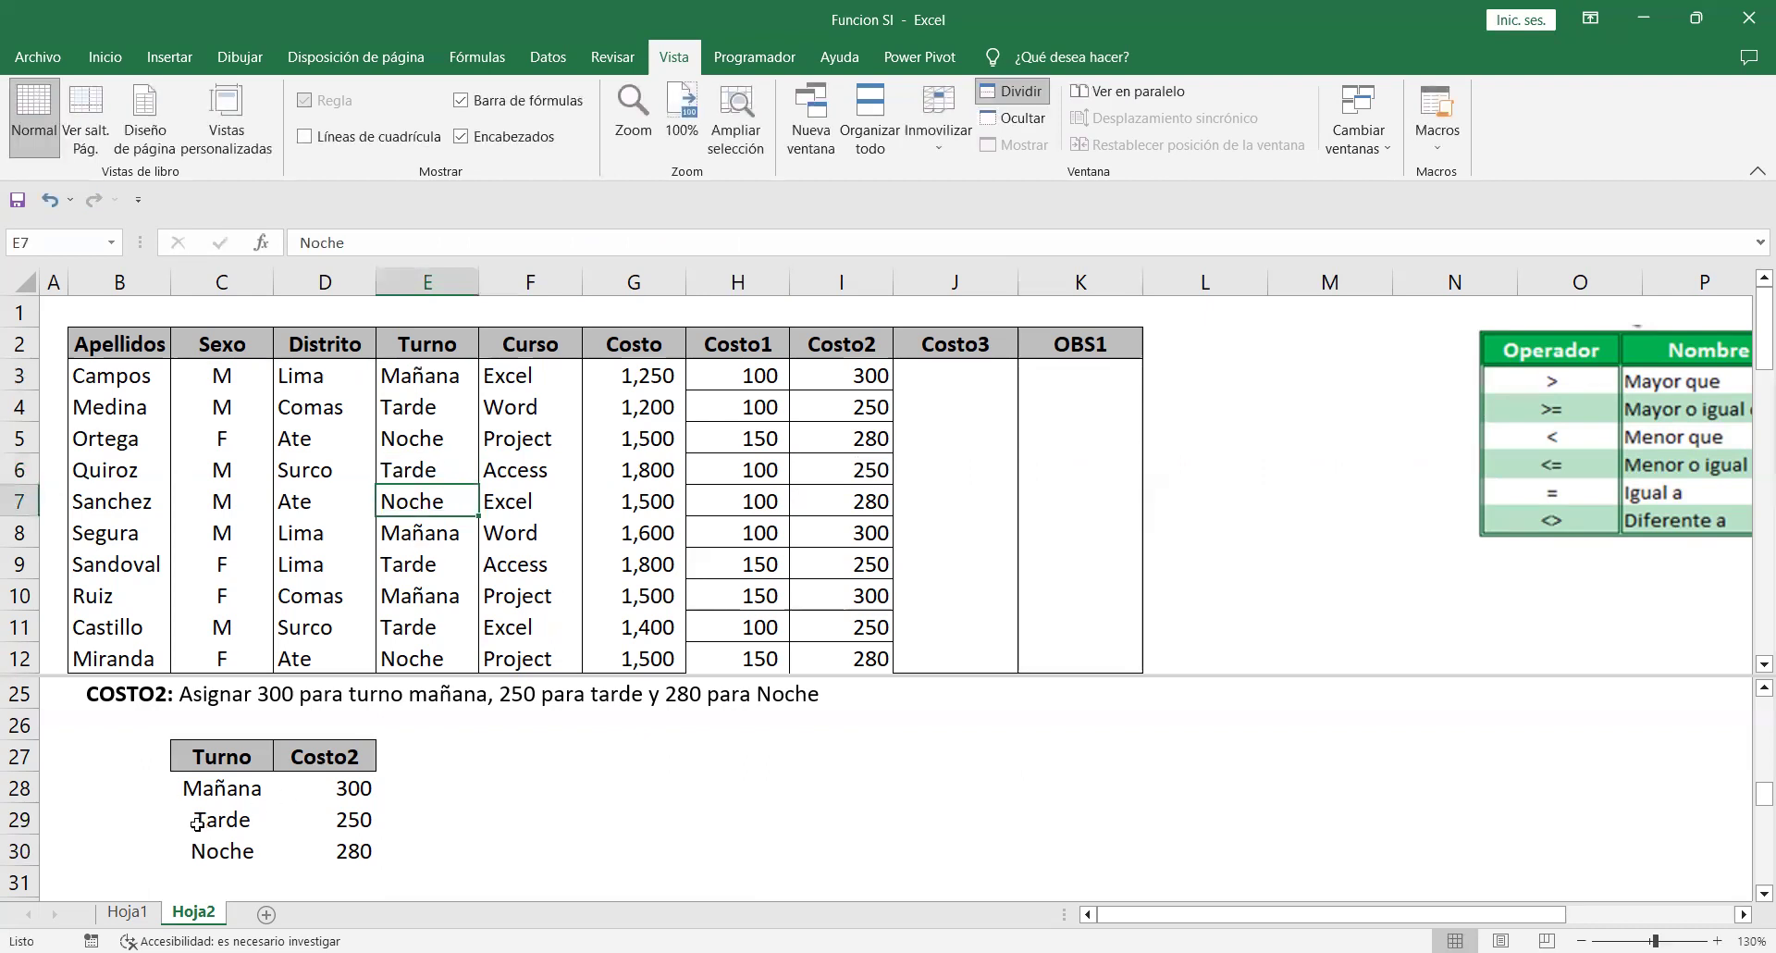
Review the "Noche" condition and its true and false values in the I3 formula.
click(837, 379)
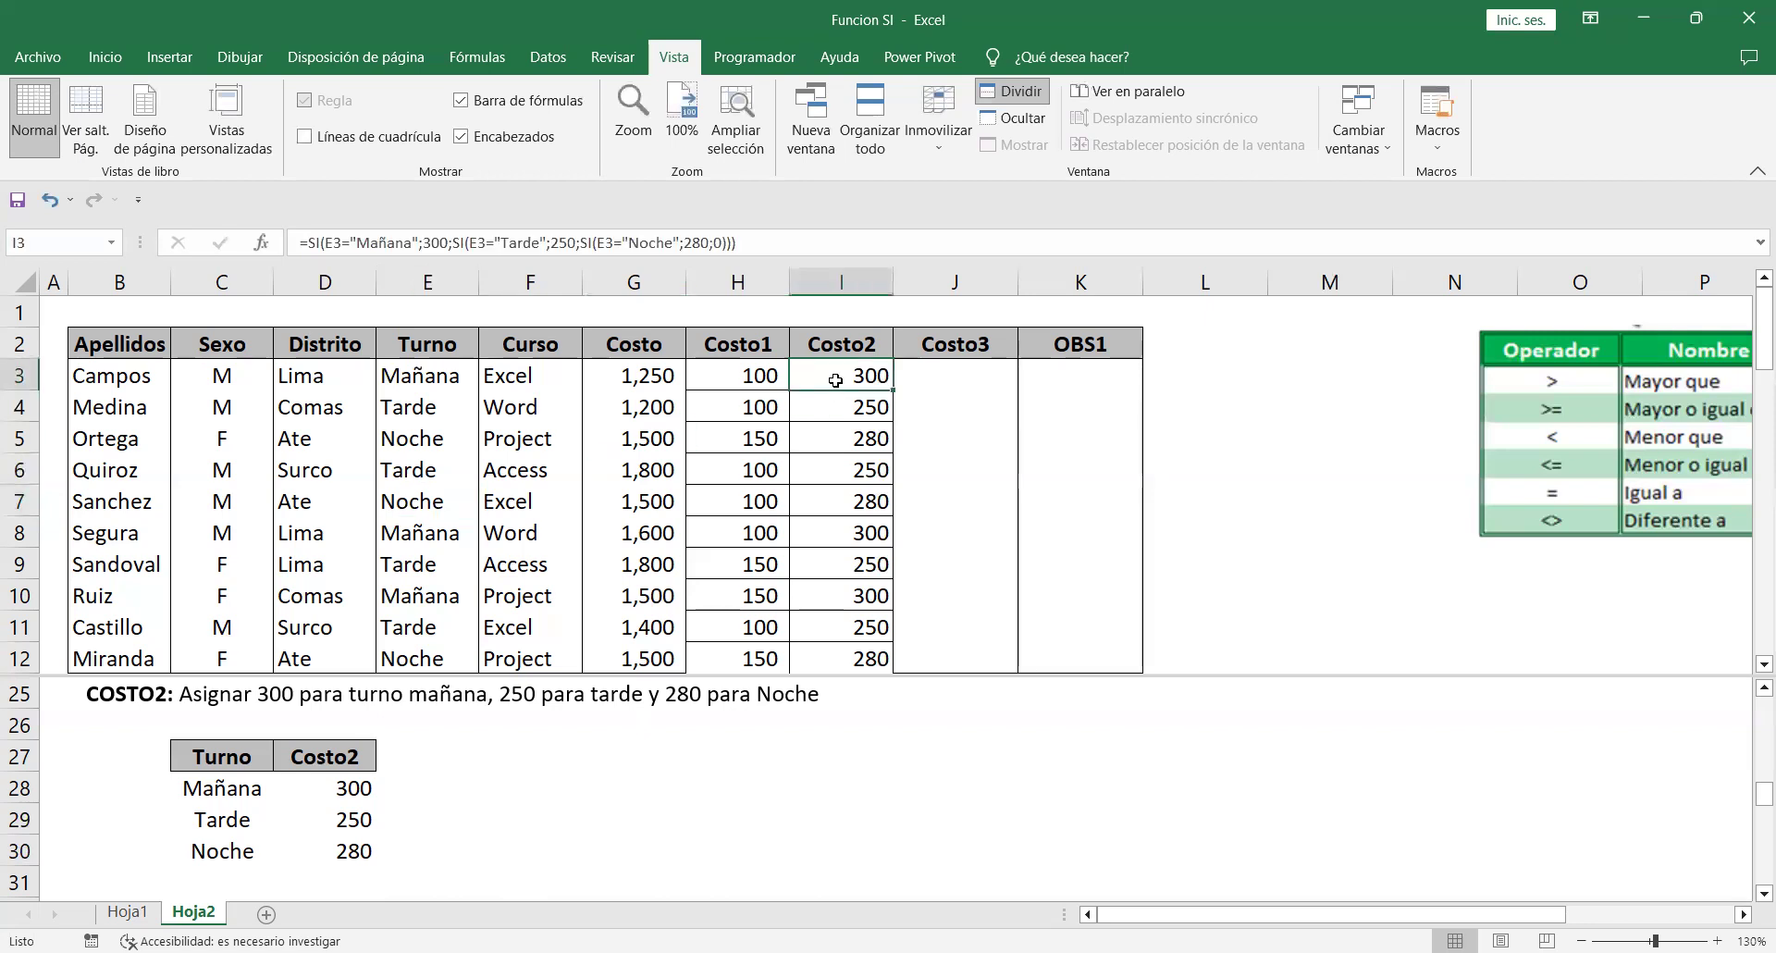
double_click(837, 380)
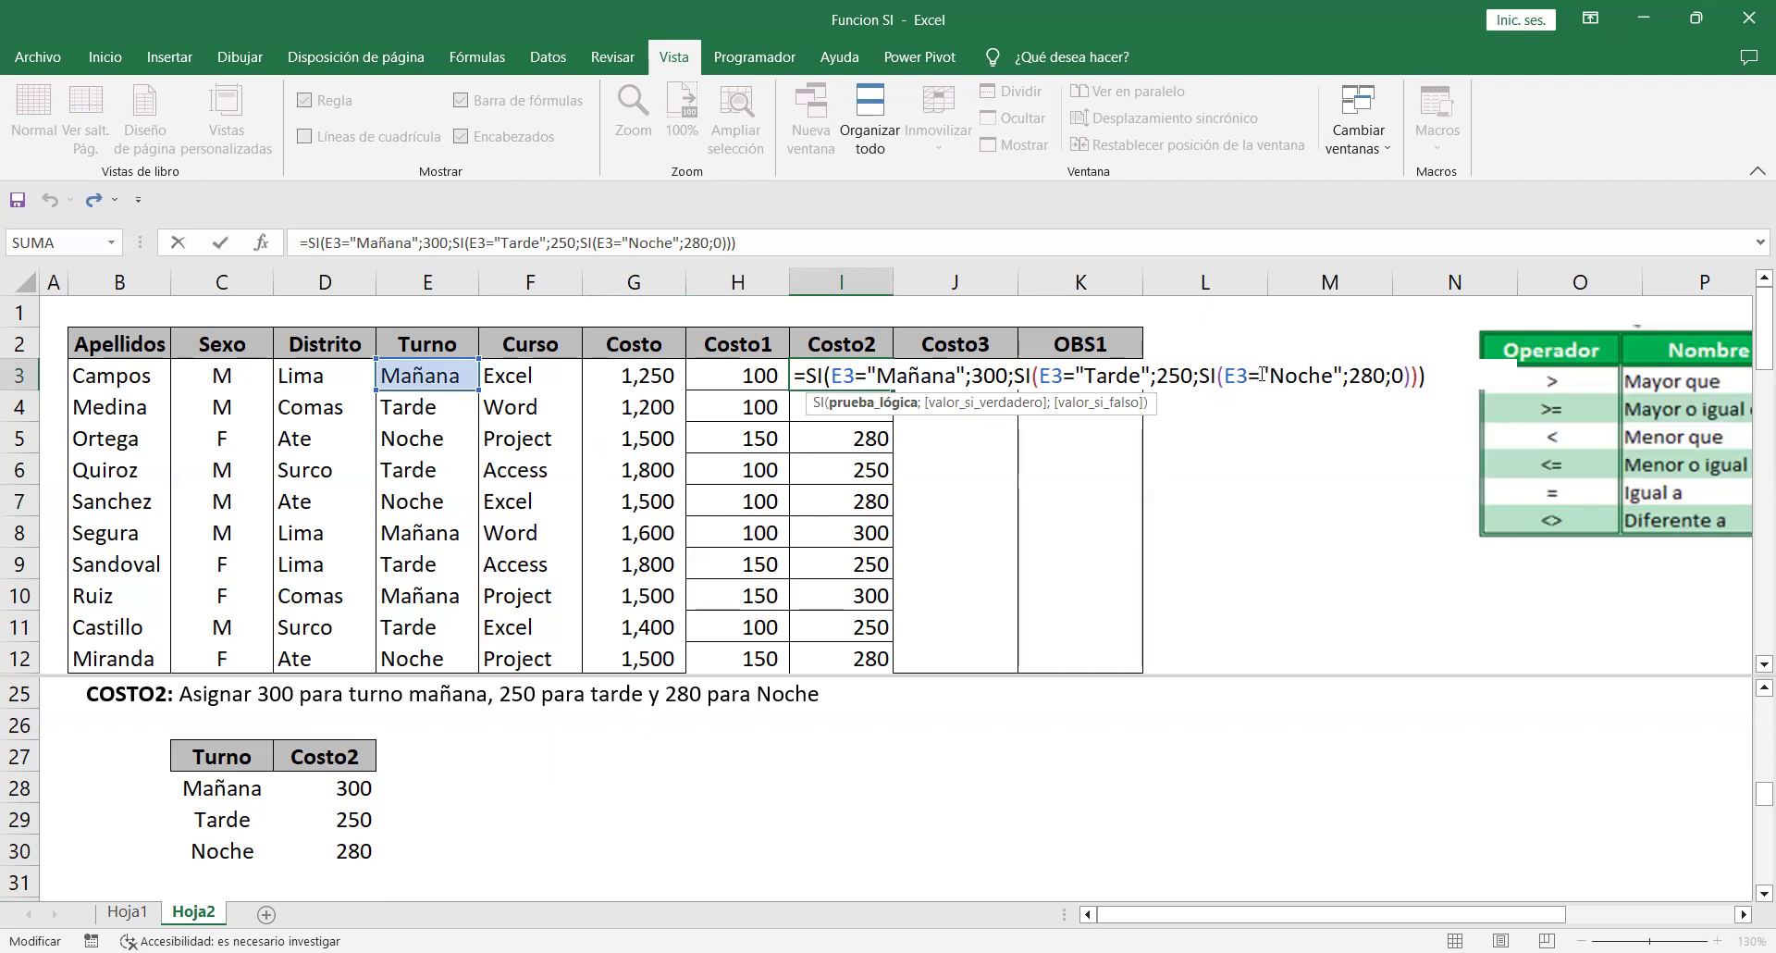
drag(1263, 374, 1318, 366)
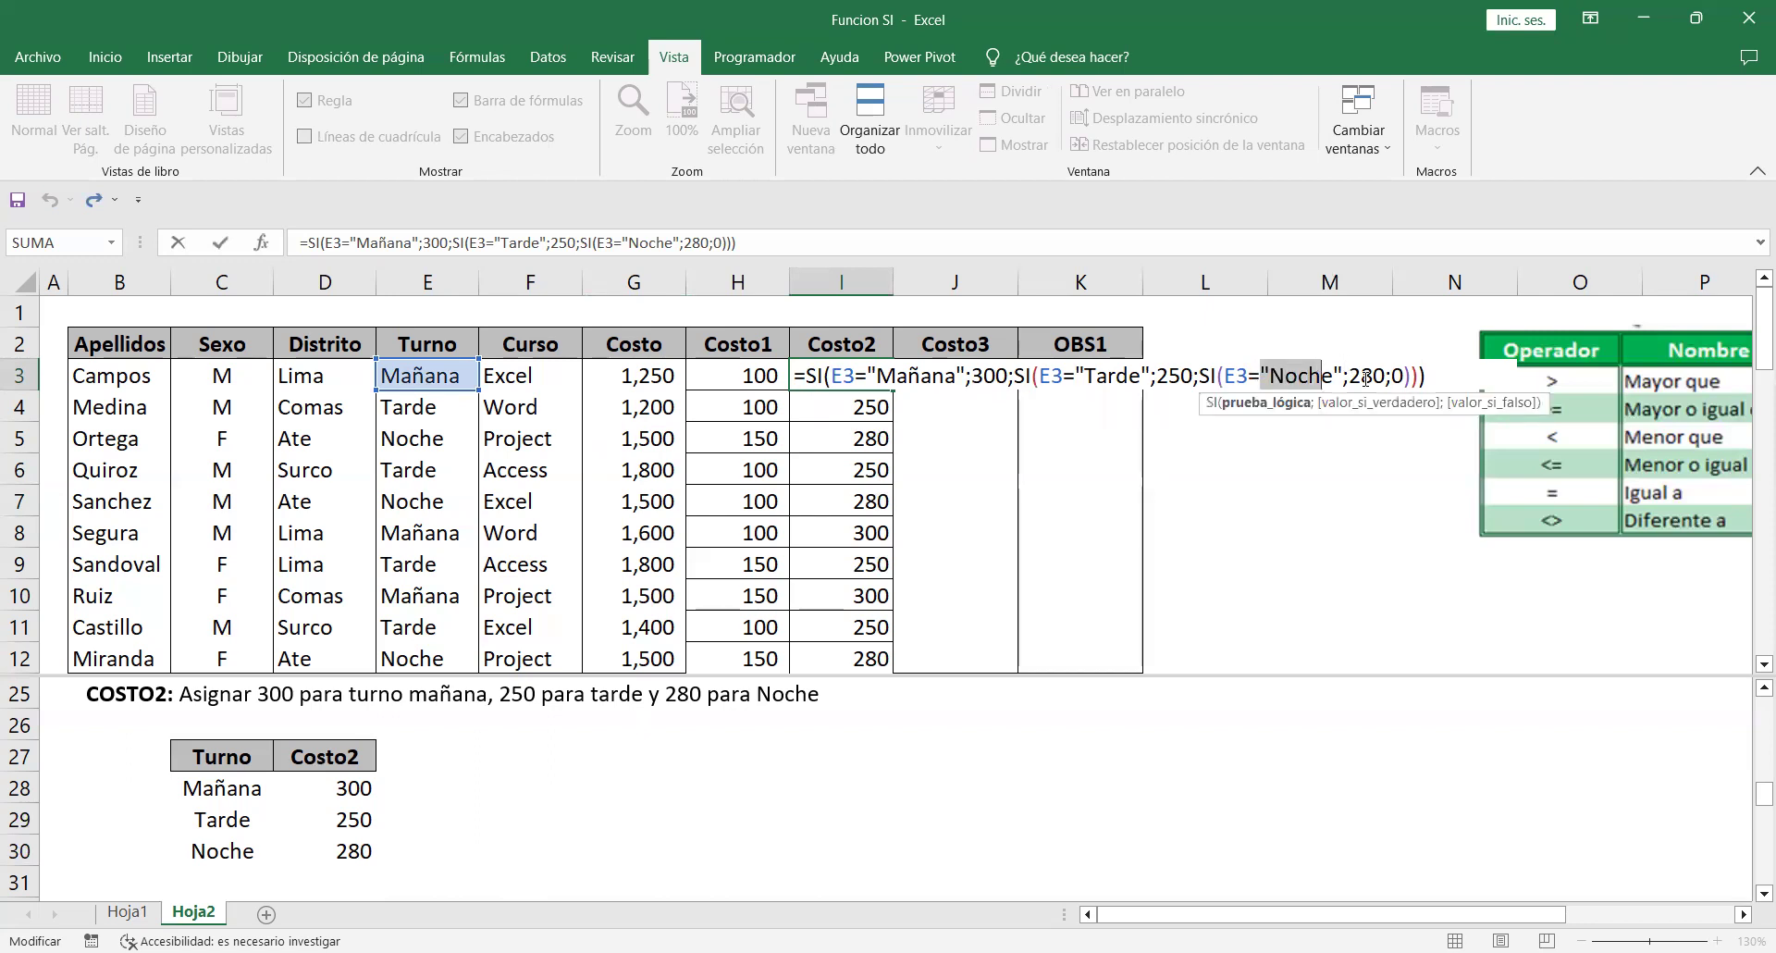
click(1366, 378)
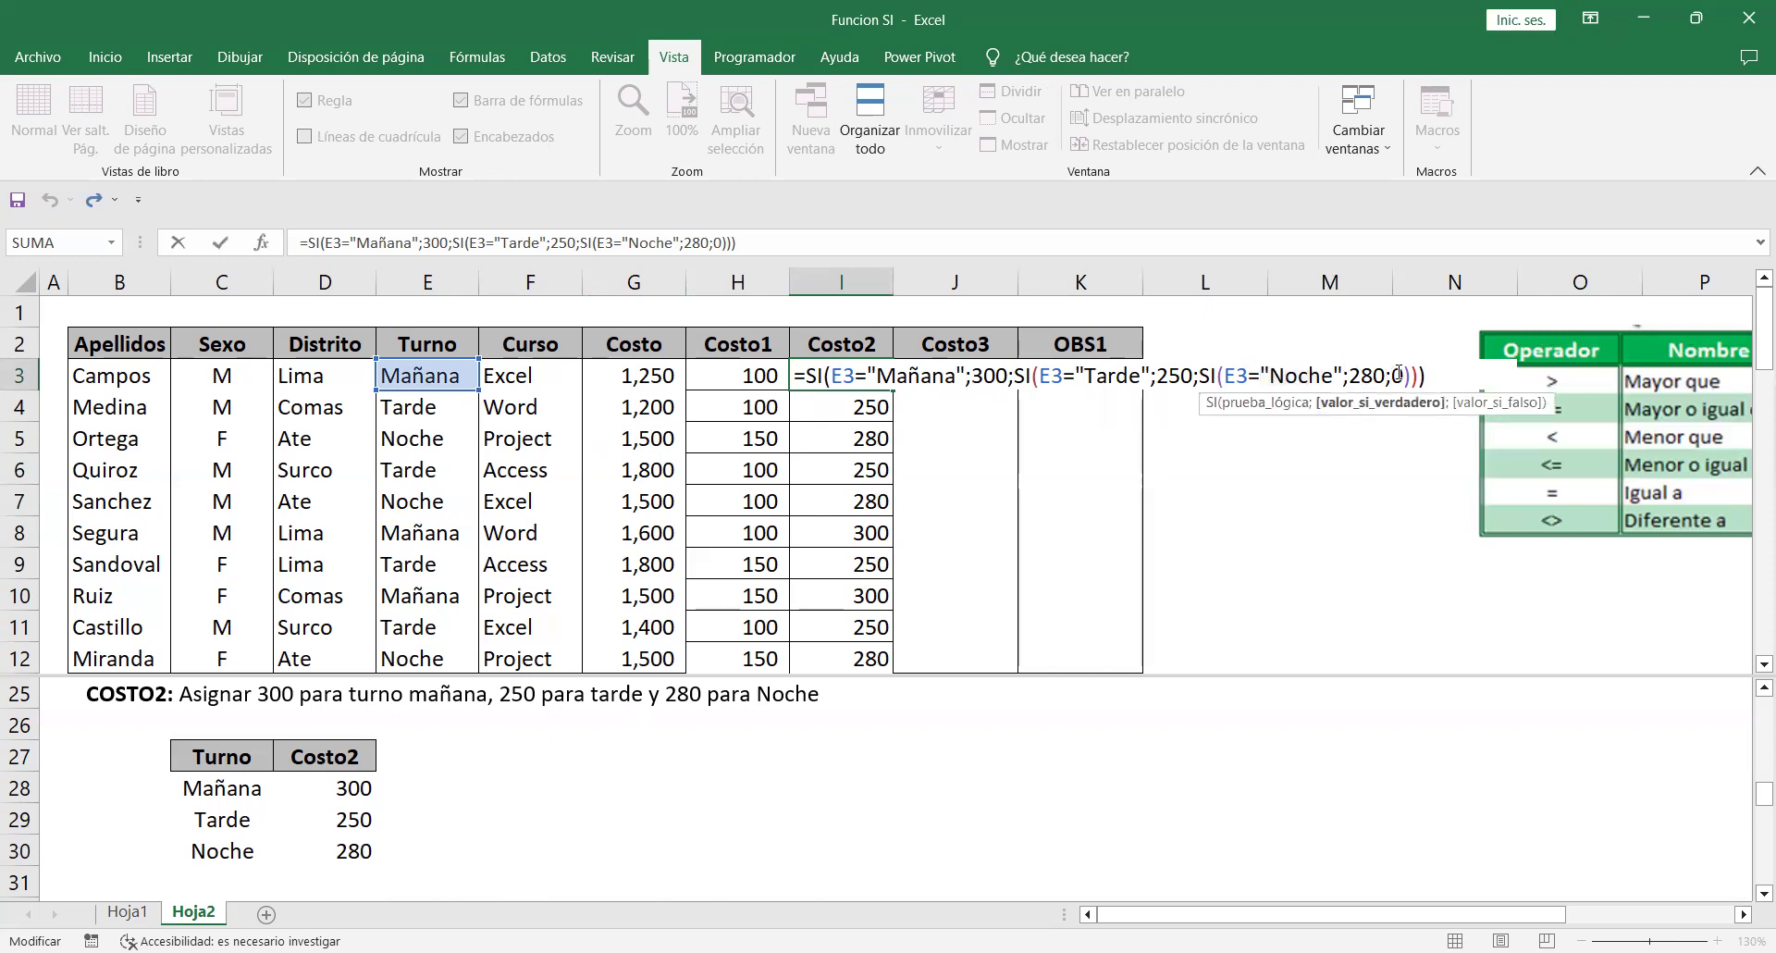
key(ctrl+Return)
Read the COSTO3 instruction in row 37 and delete the comparison operators picture beside the data table.
click(950, 371)
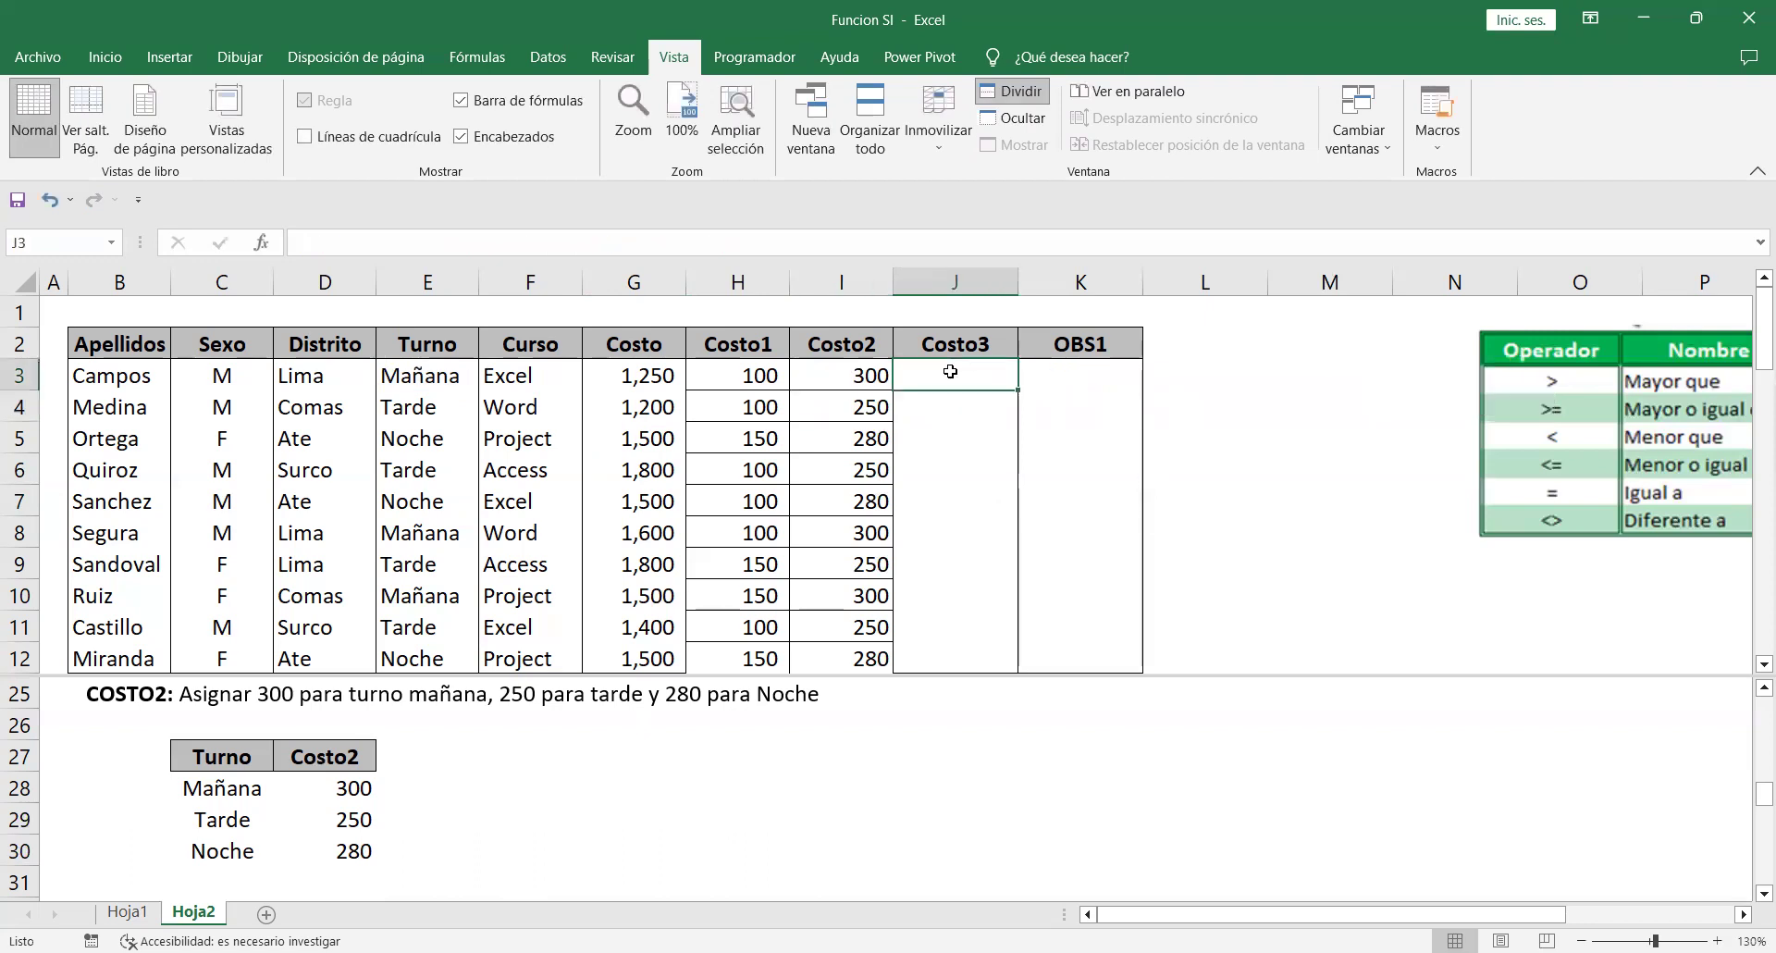
click(717, 782)
scroll(716, 781, down, 3)
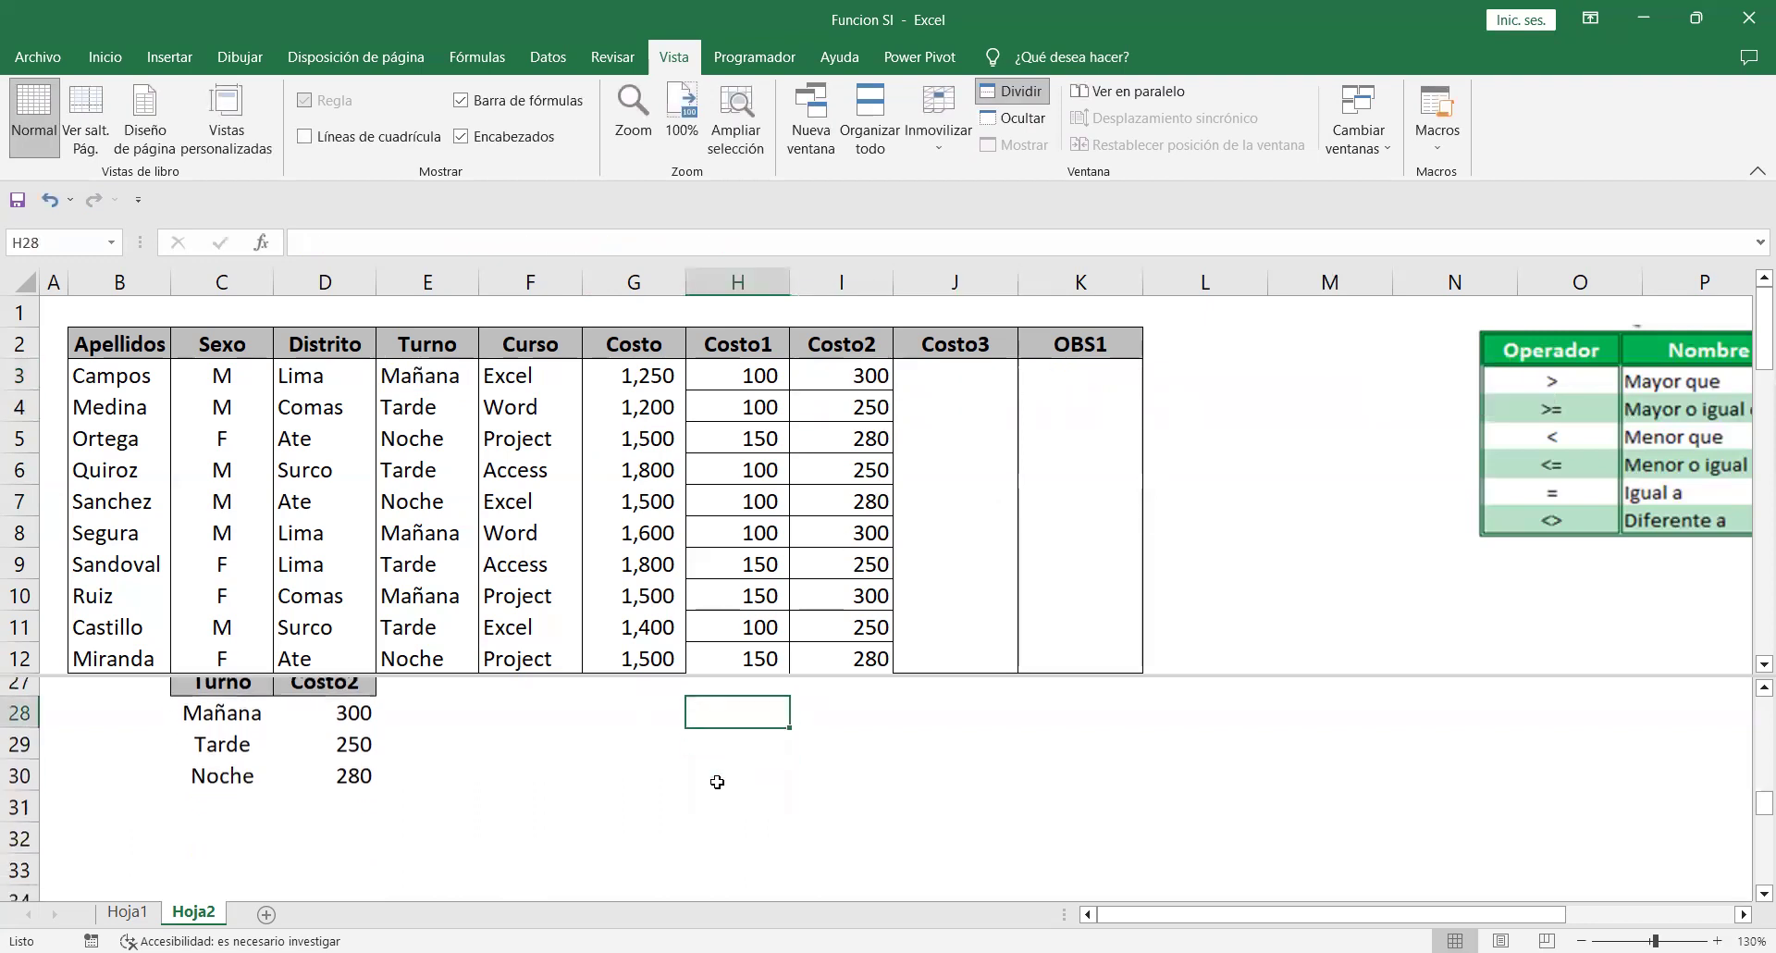
scroll(717, 781, down, 2)
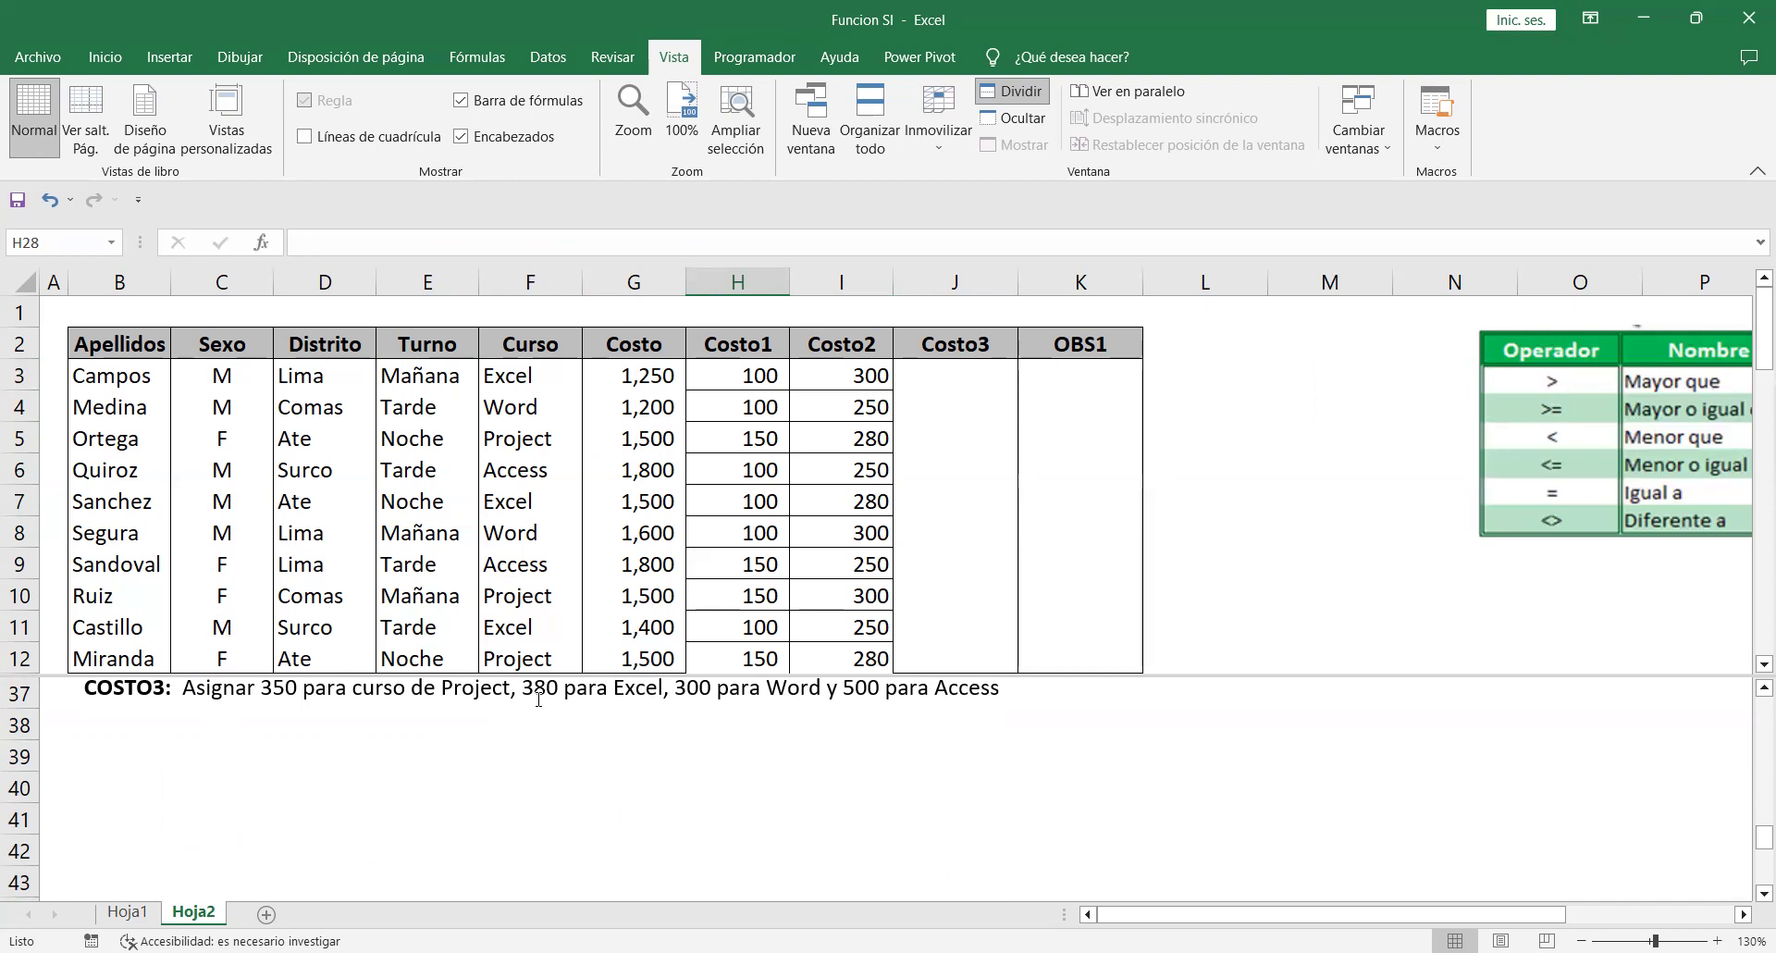
click(1581, 482)
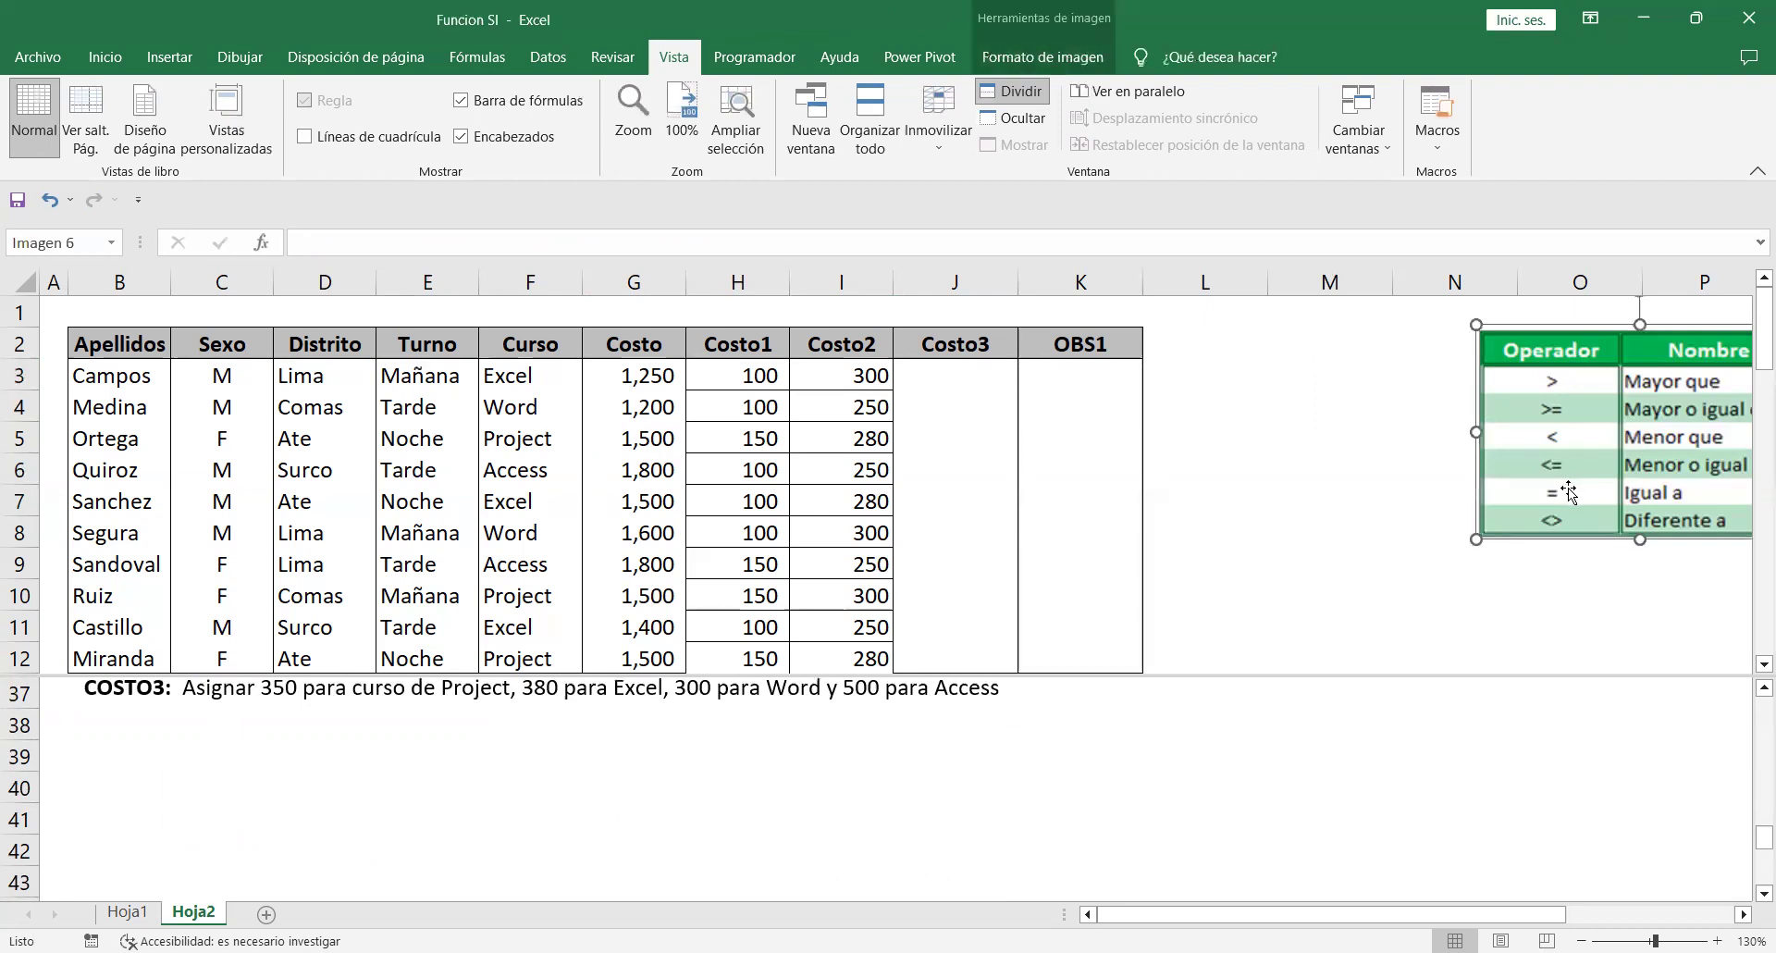
key(Delete)
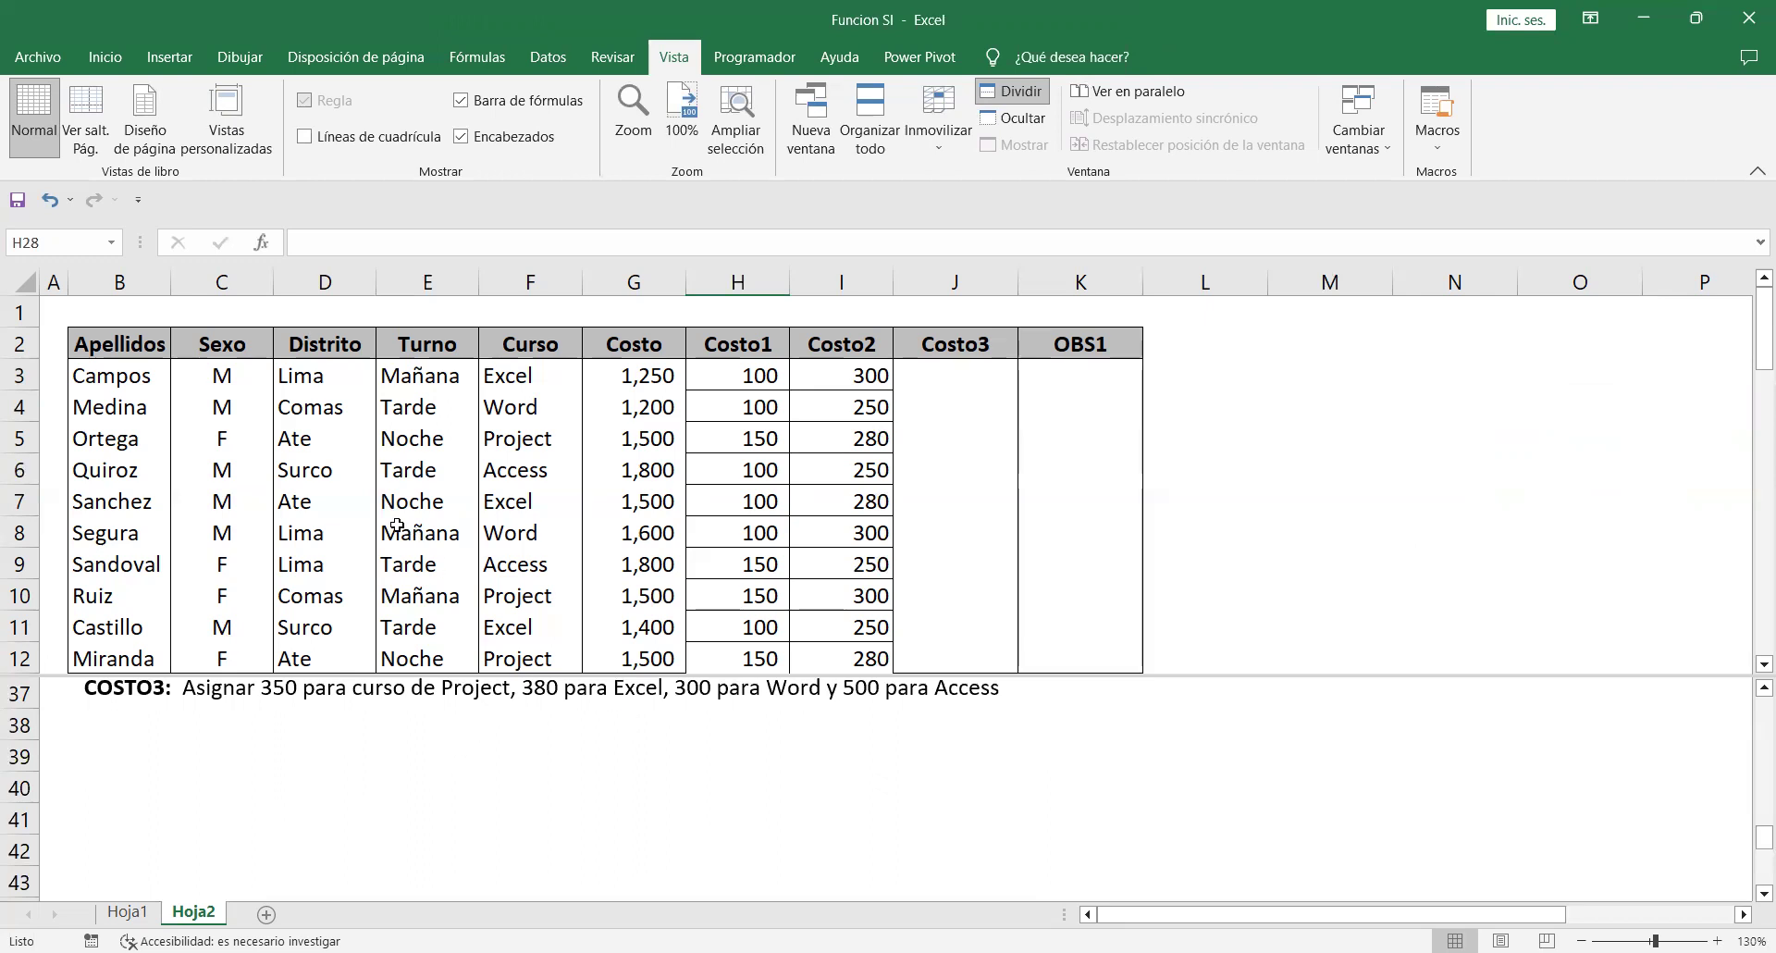
Copy the Curso header from F2 to B39, below the COSTO3 instruction.
click(541, 345)
key(ctrl+c)
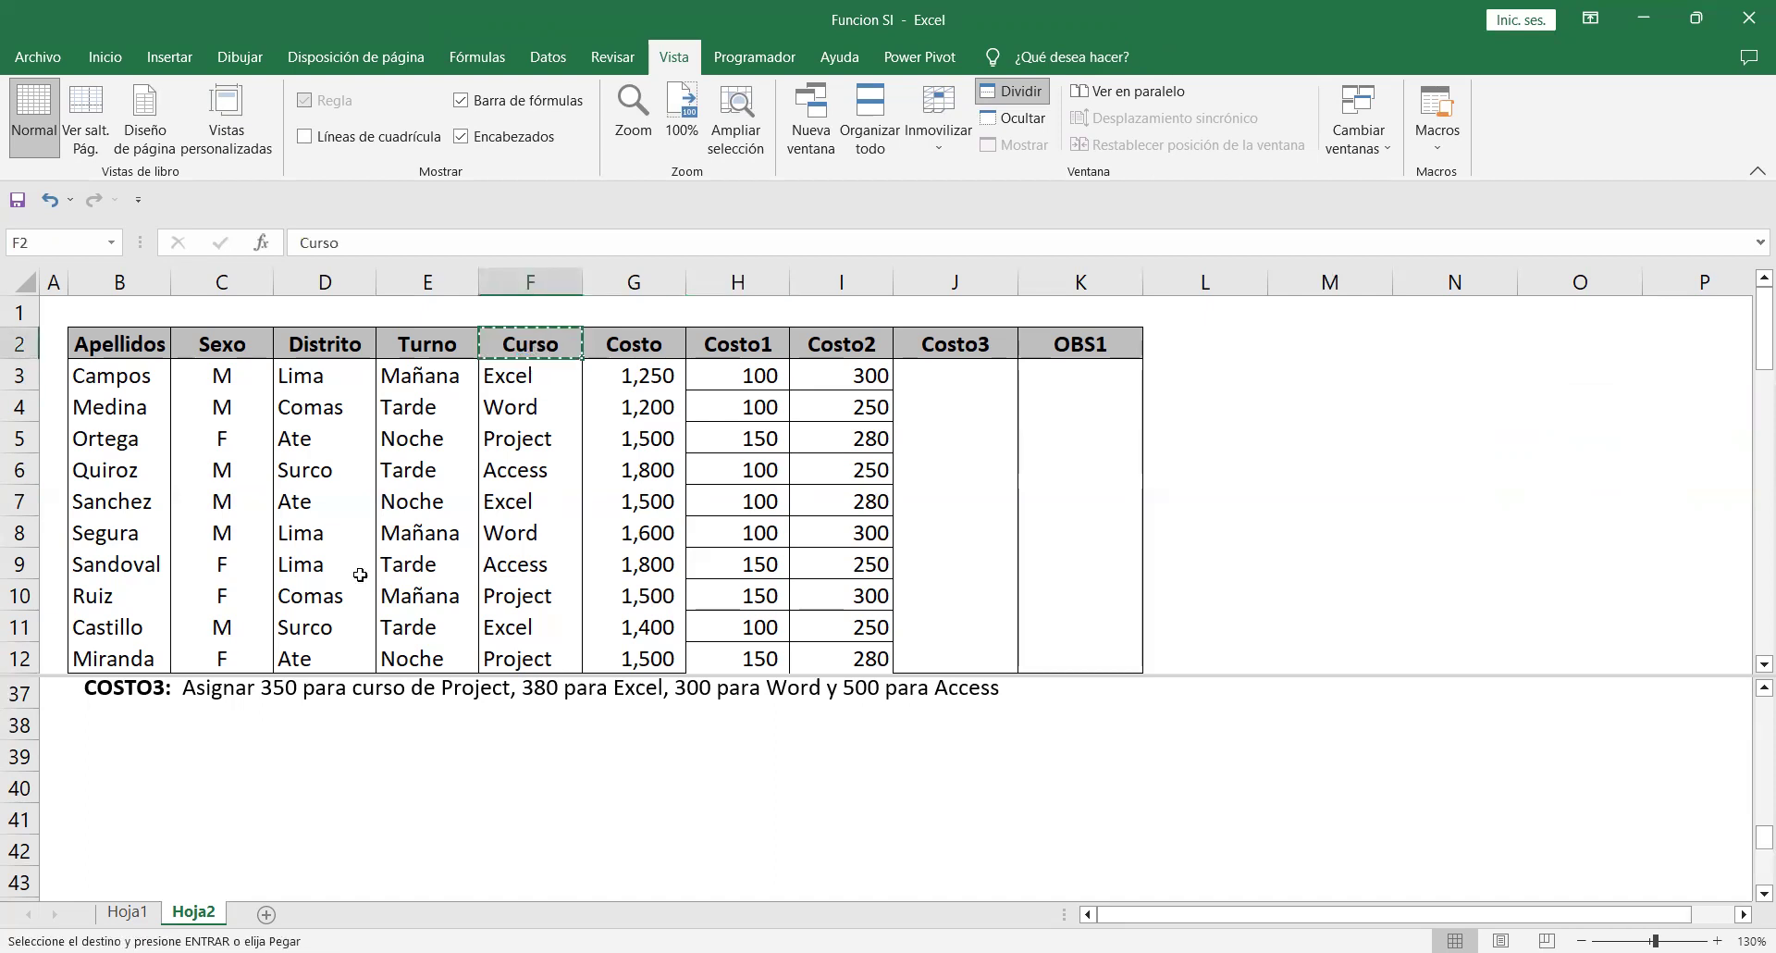
click(134, 751)
key(ctrl+v)
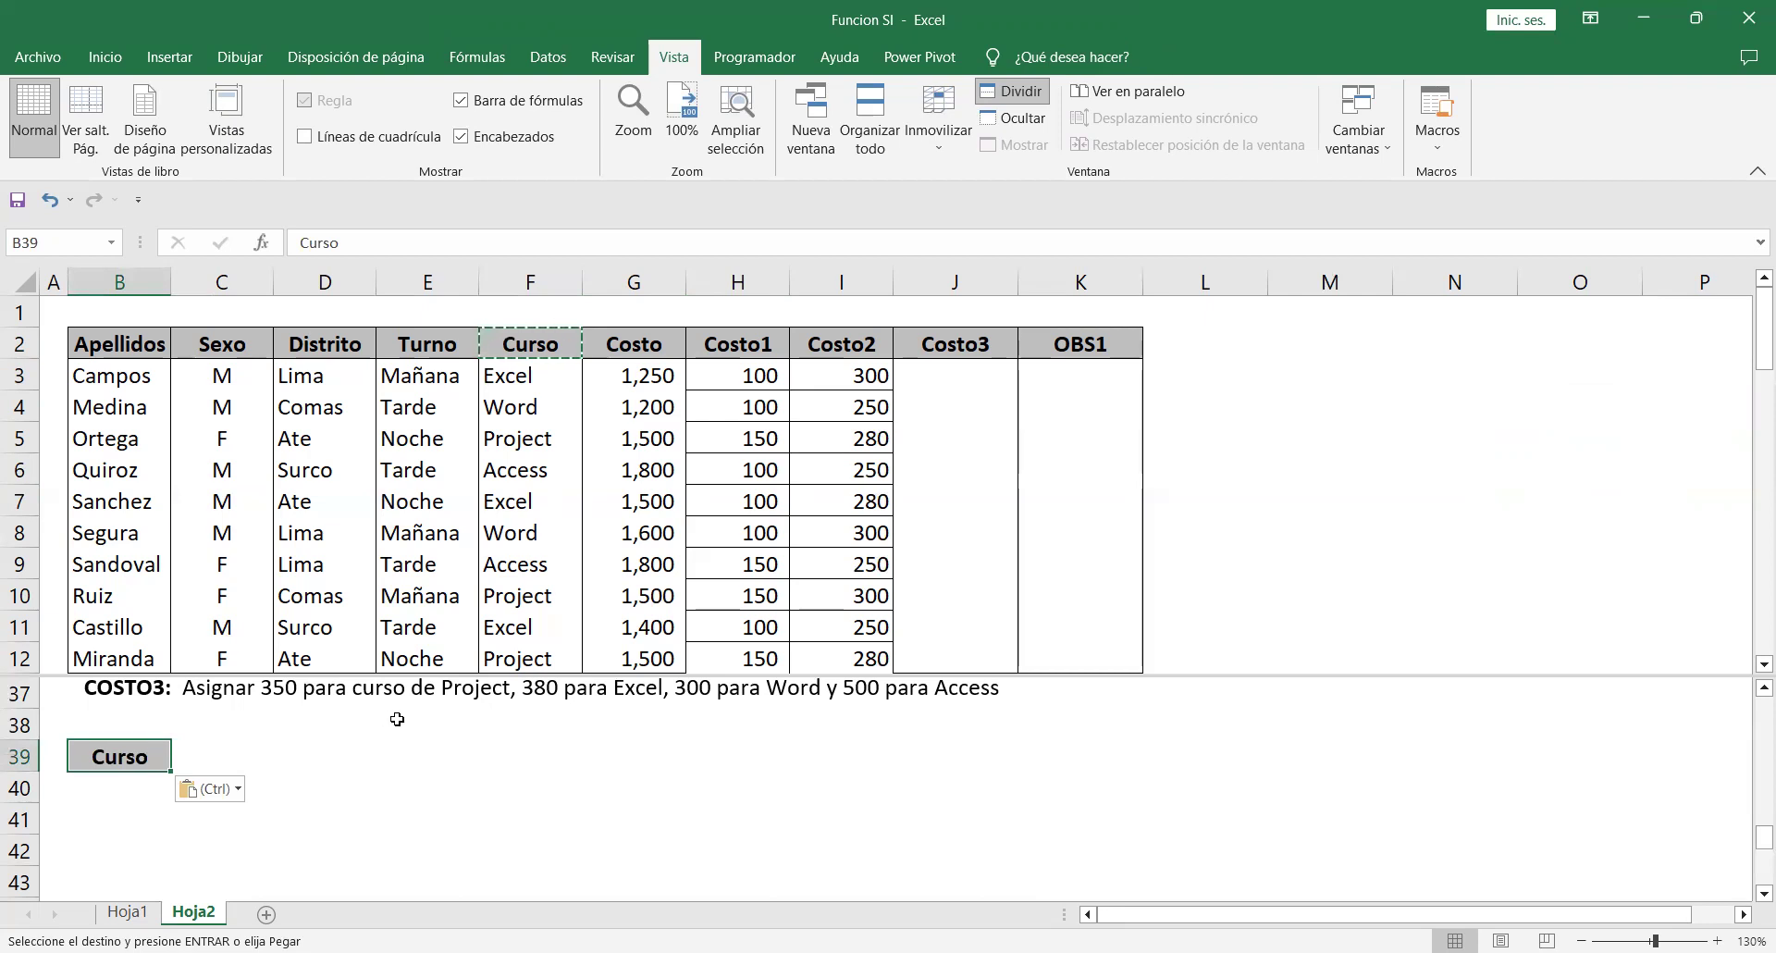
List the courses Project, Excel, Word and Access in B40:B43 under the copied Curso header.
click(138, 796)
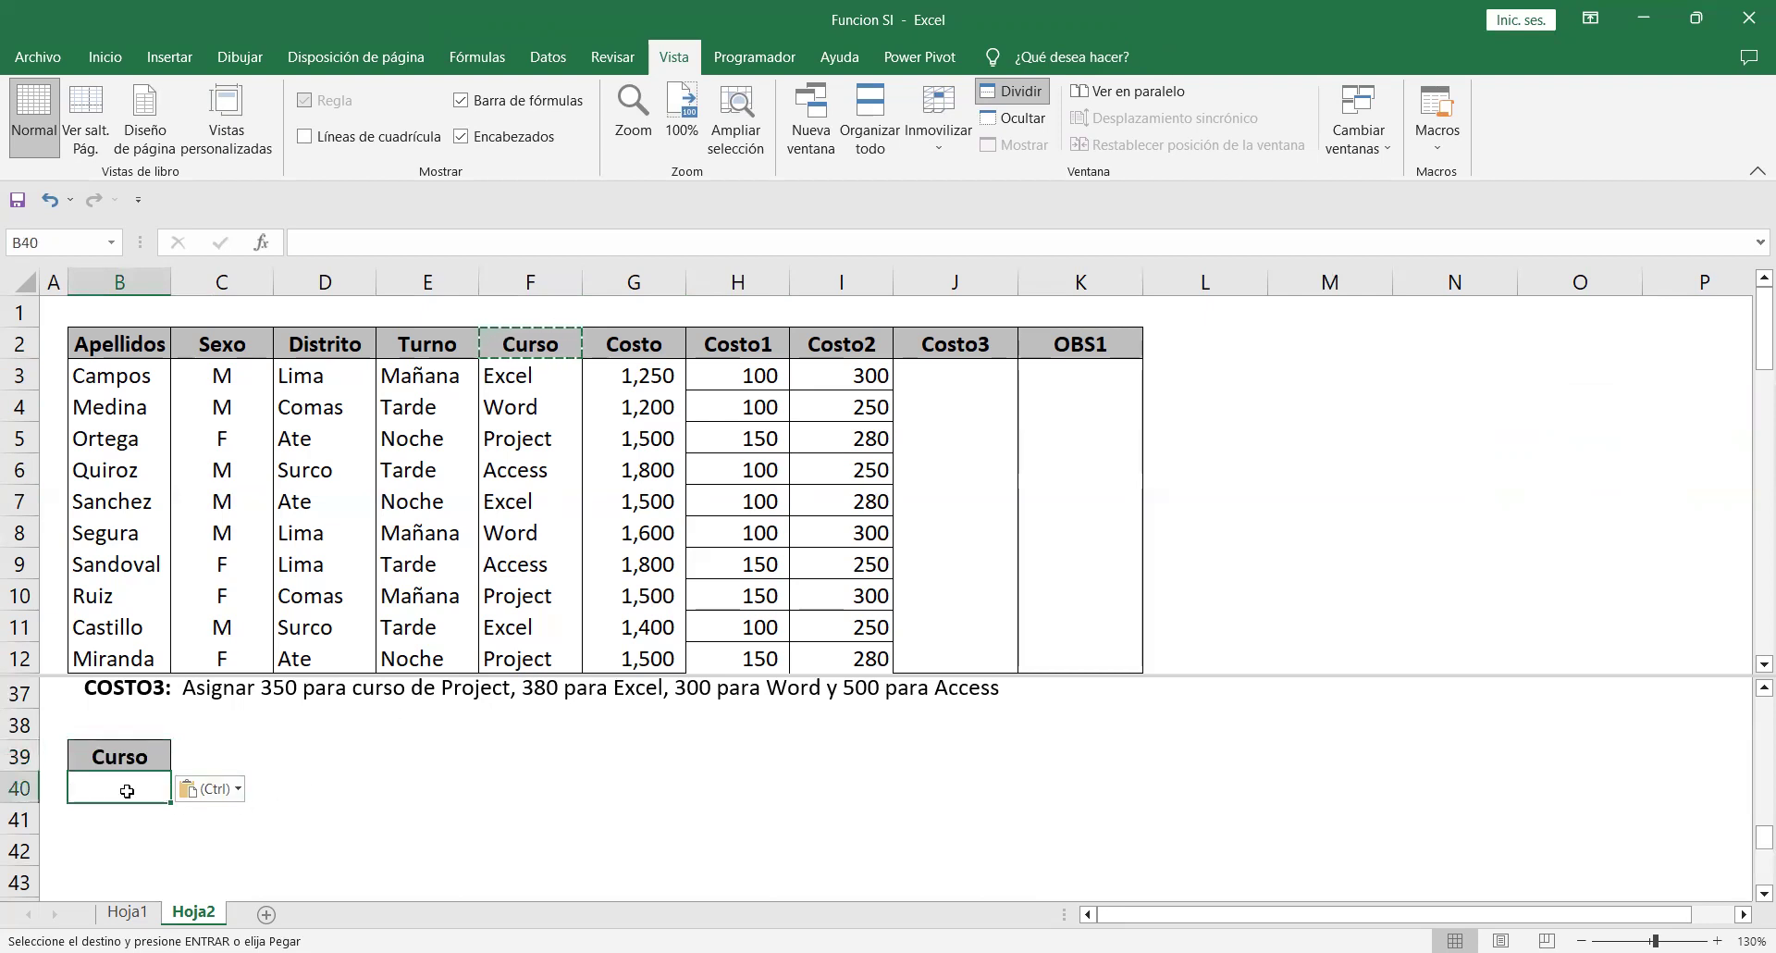
text(Project)
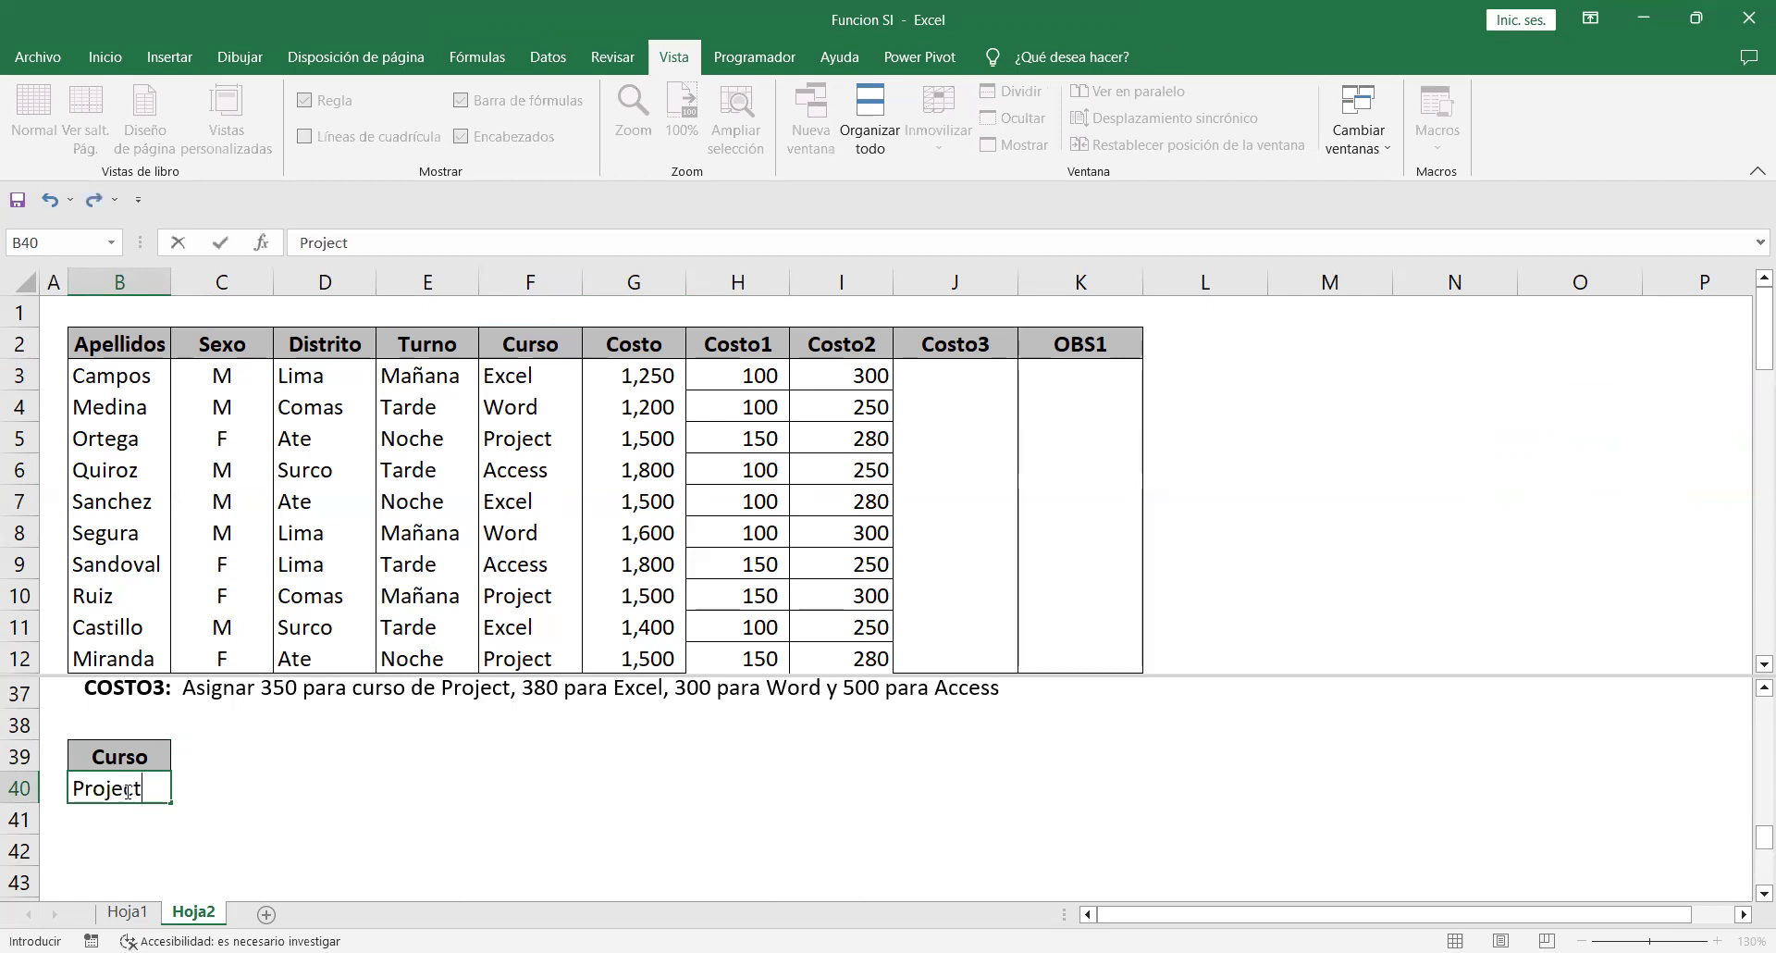
key(Return)
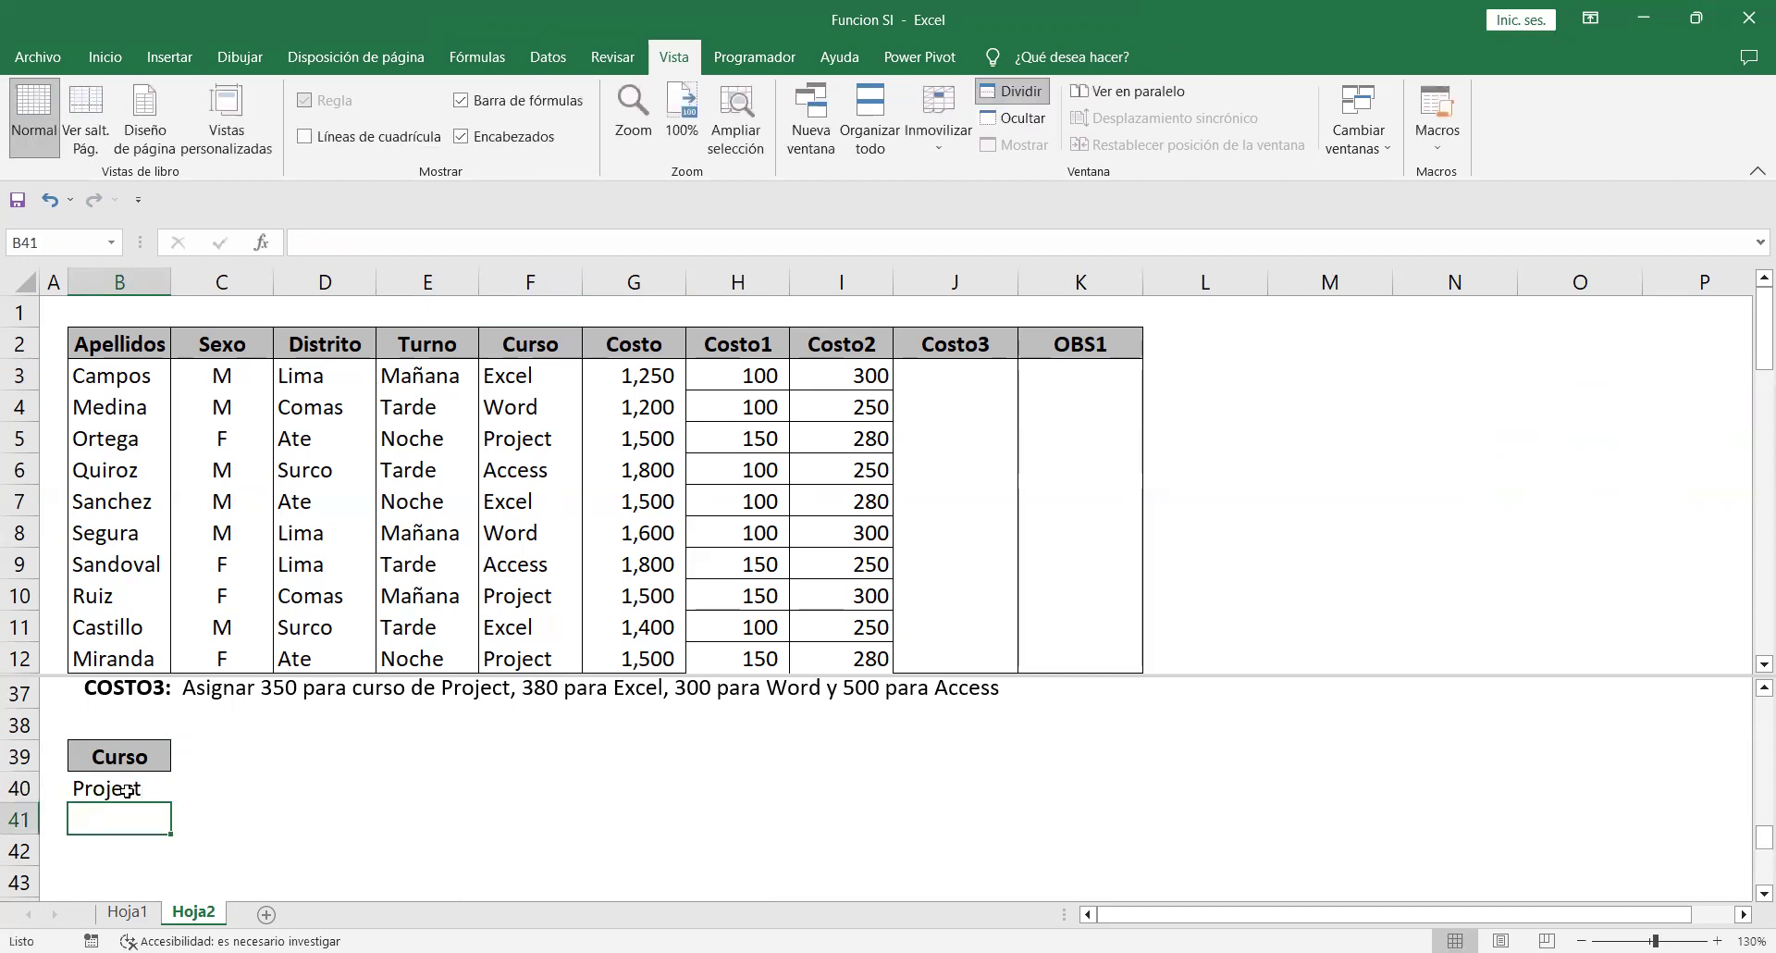
text(Excel)
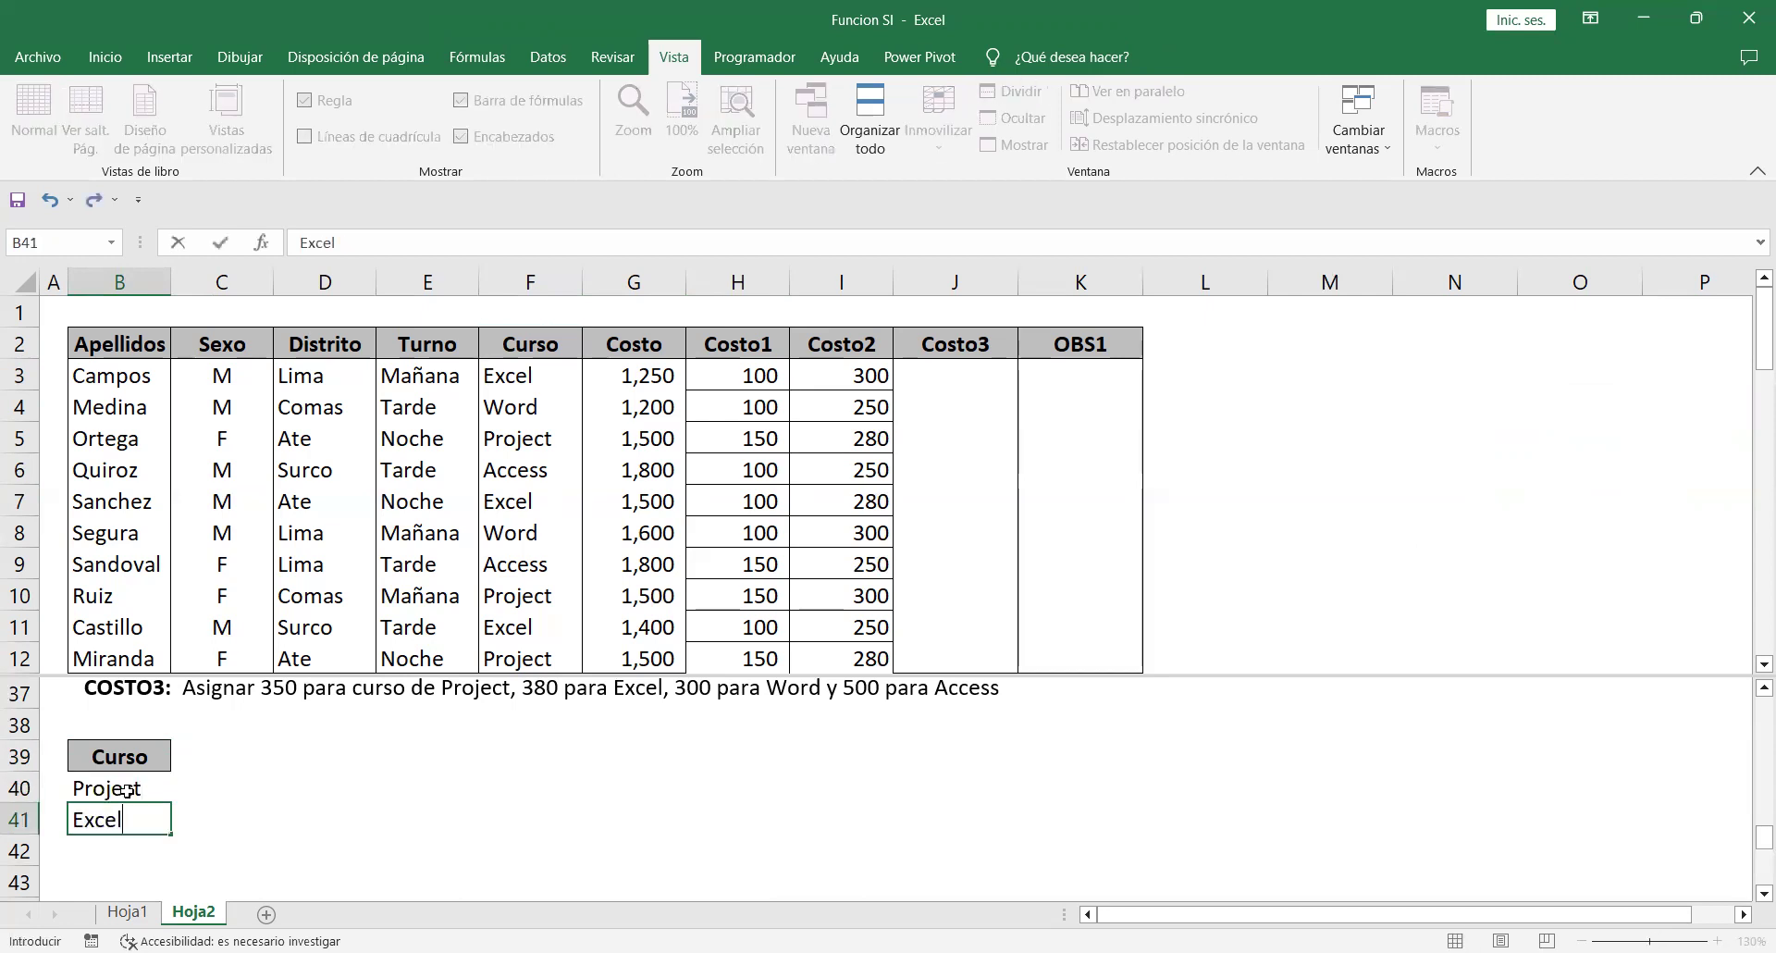
key(Return)
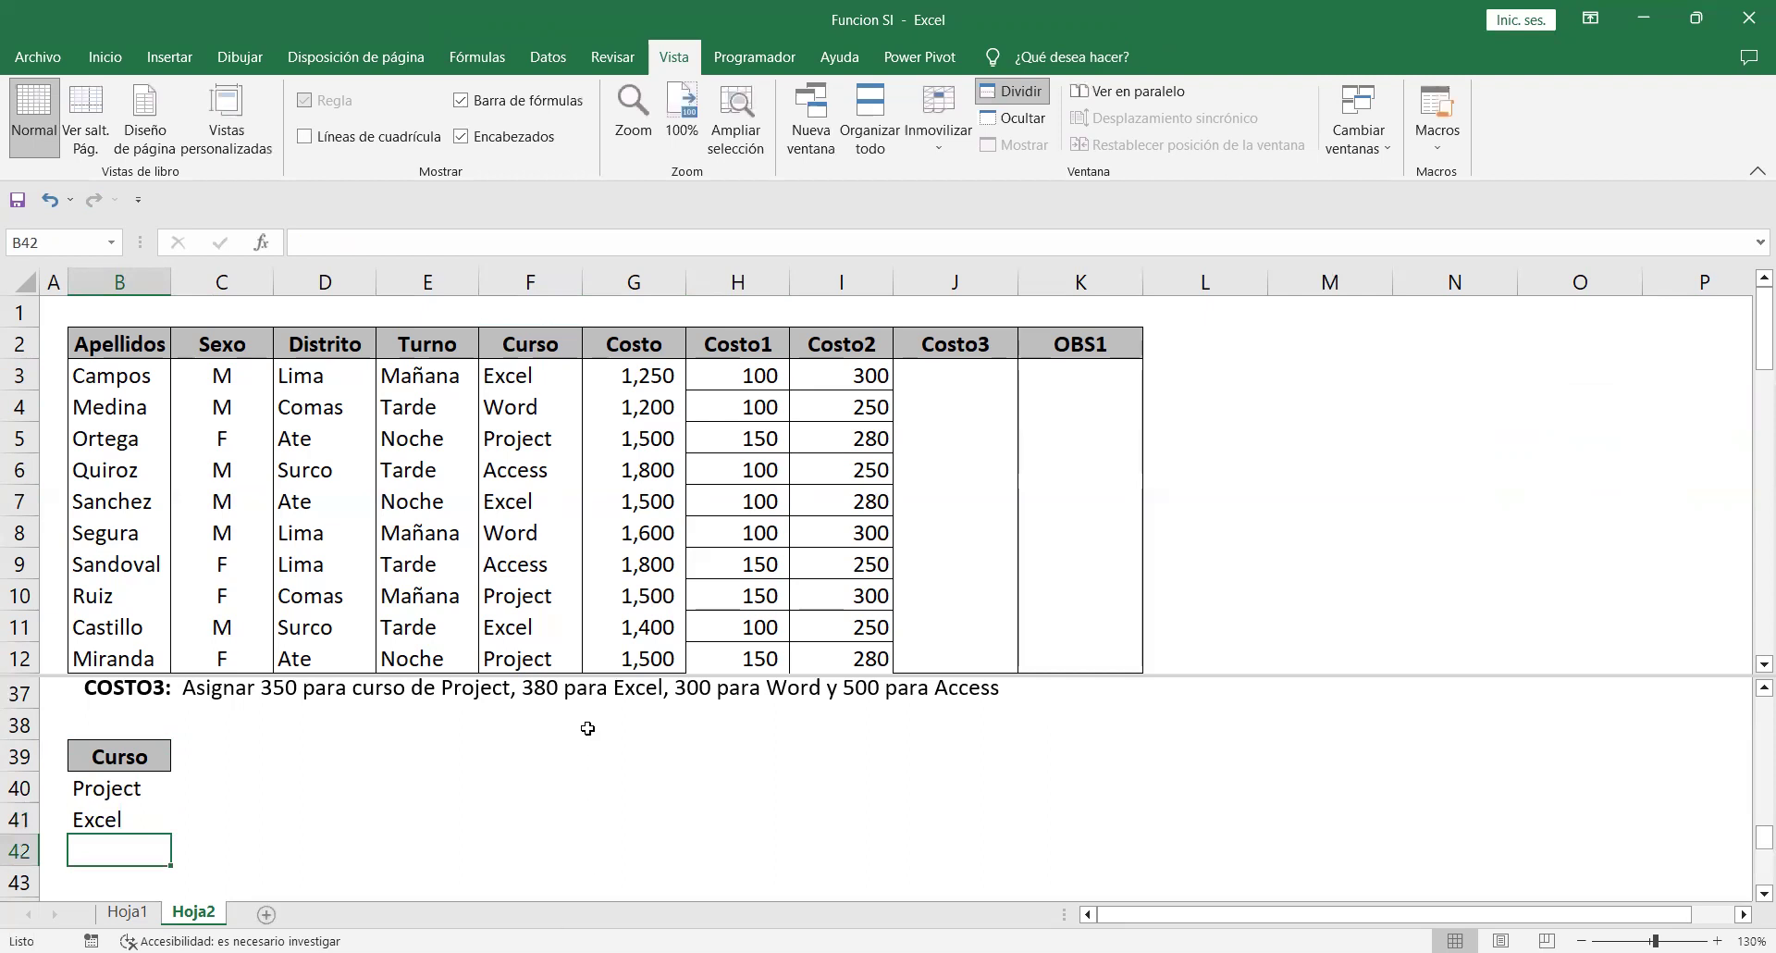
text(Word)
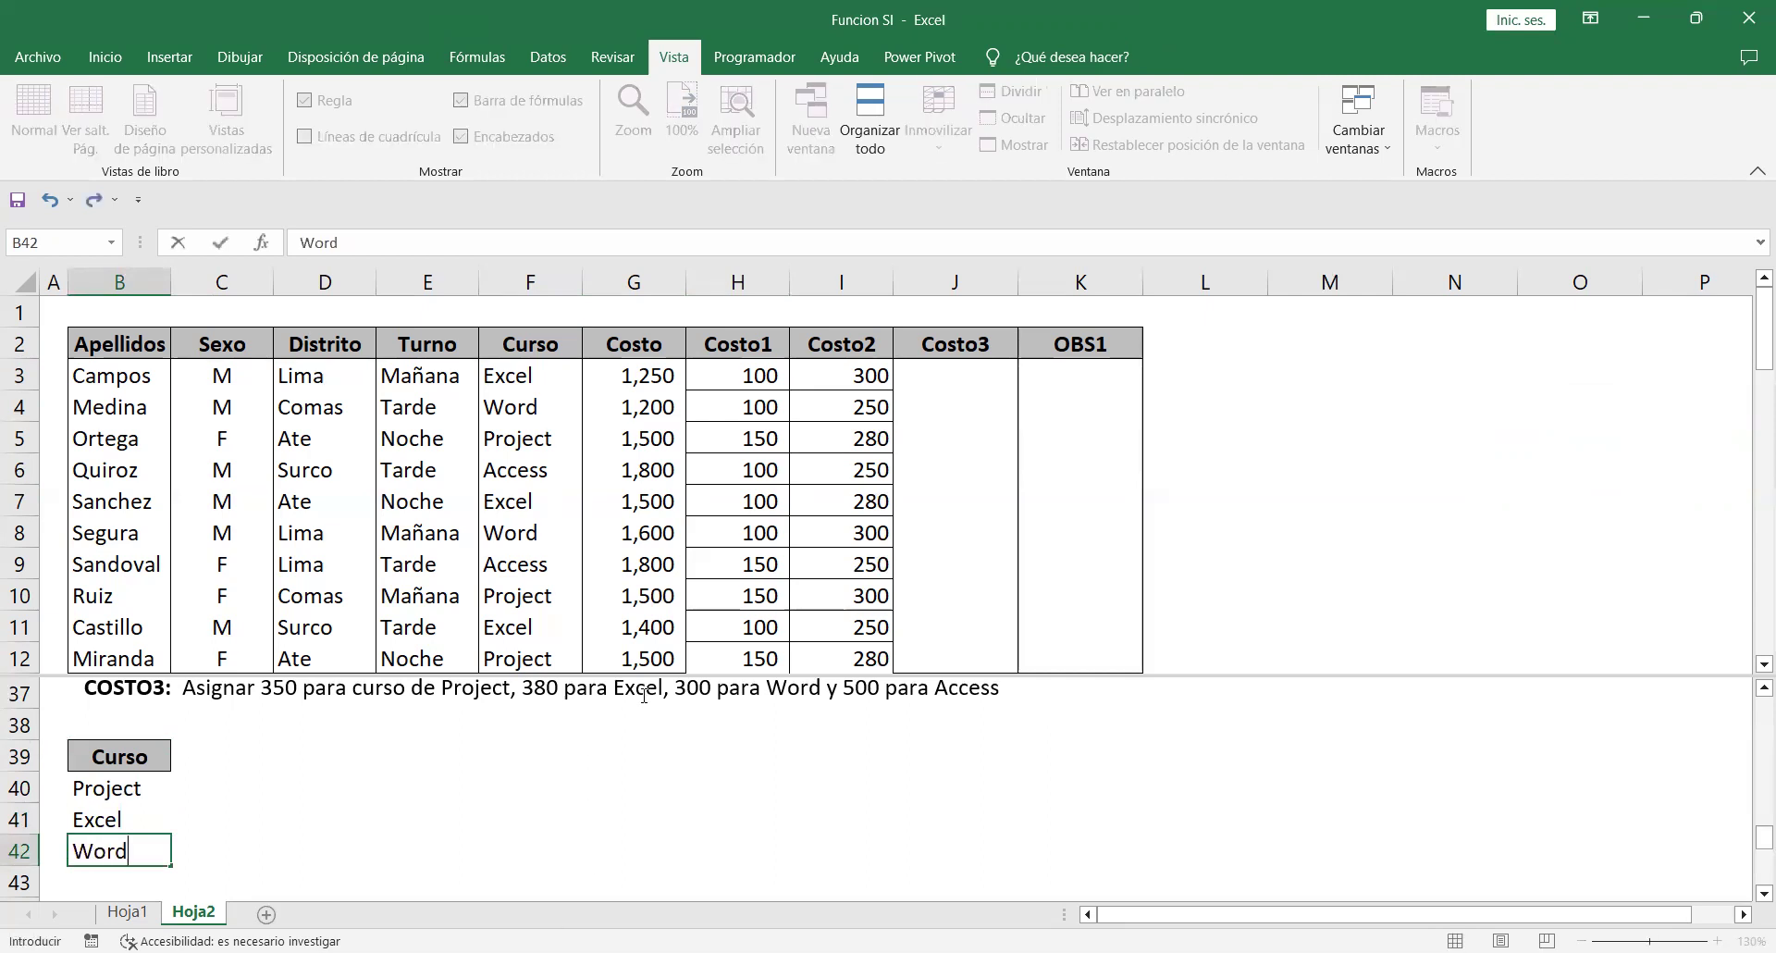
key(Return)
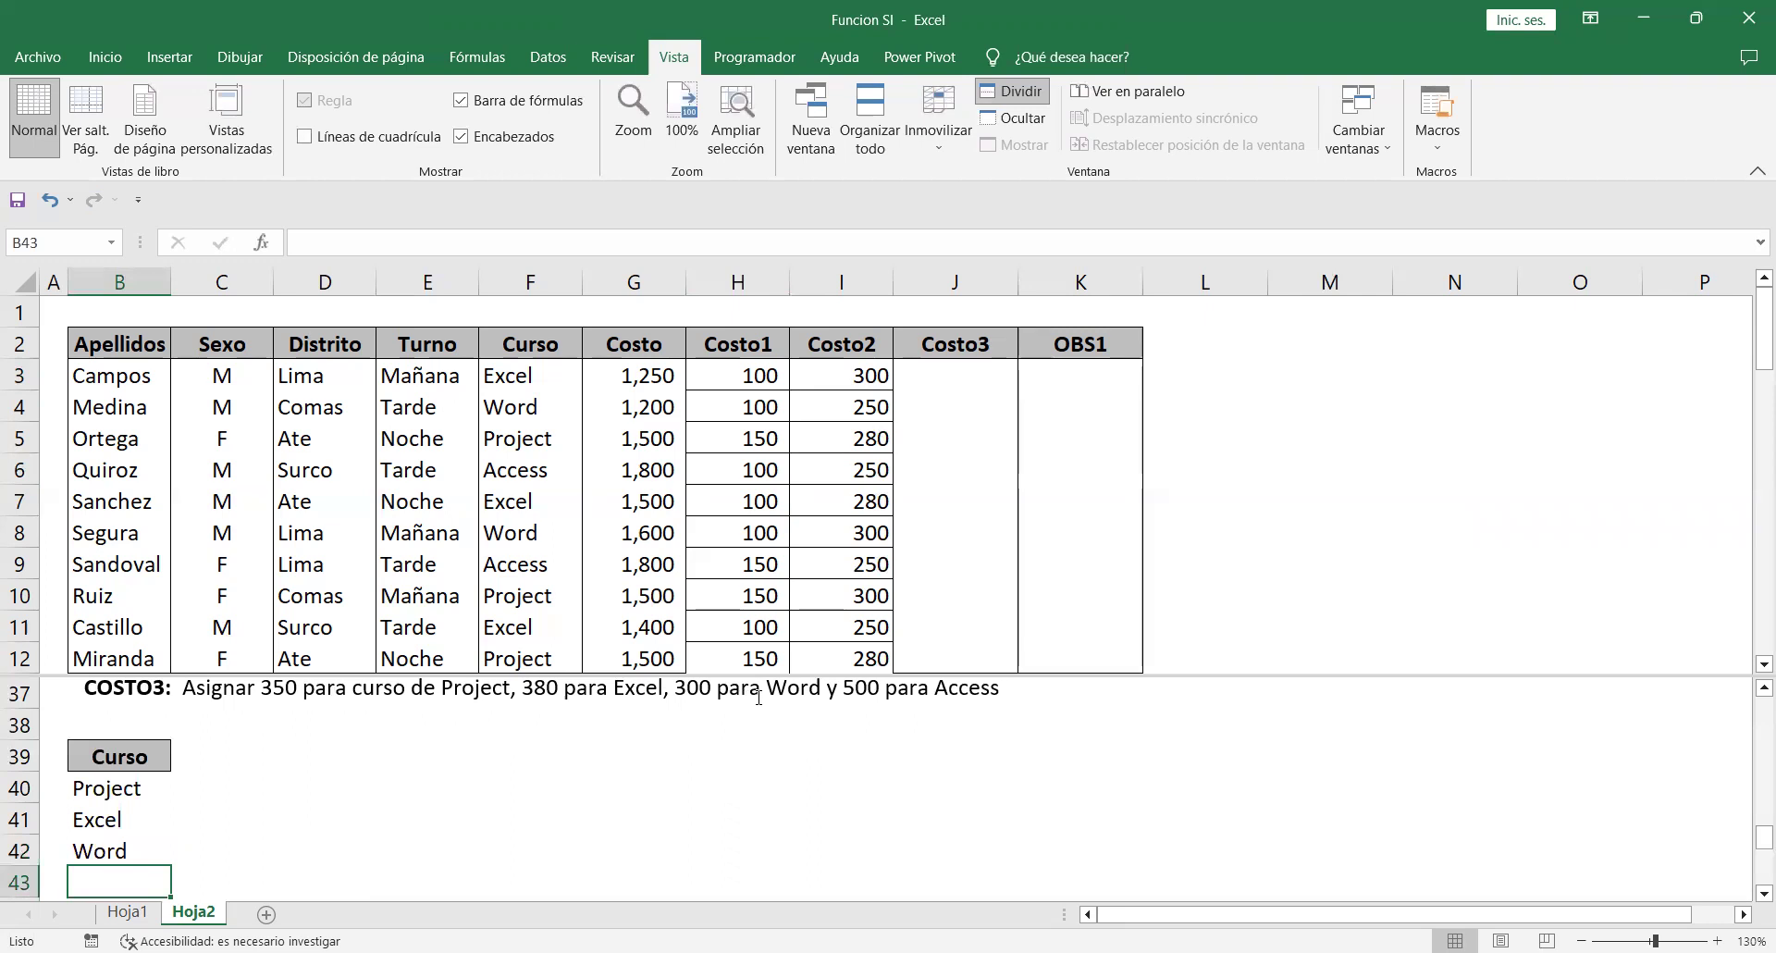
text(Access)
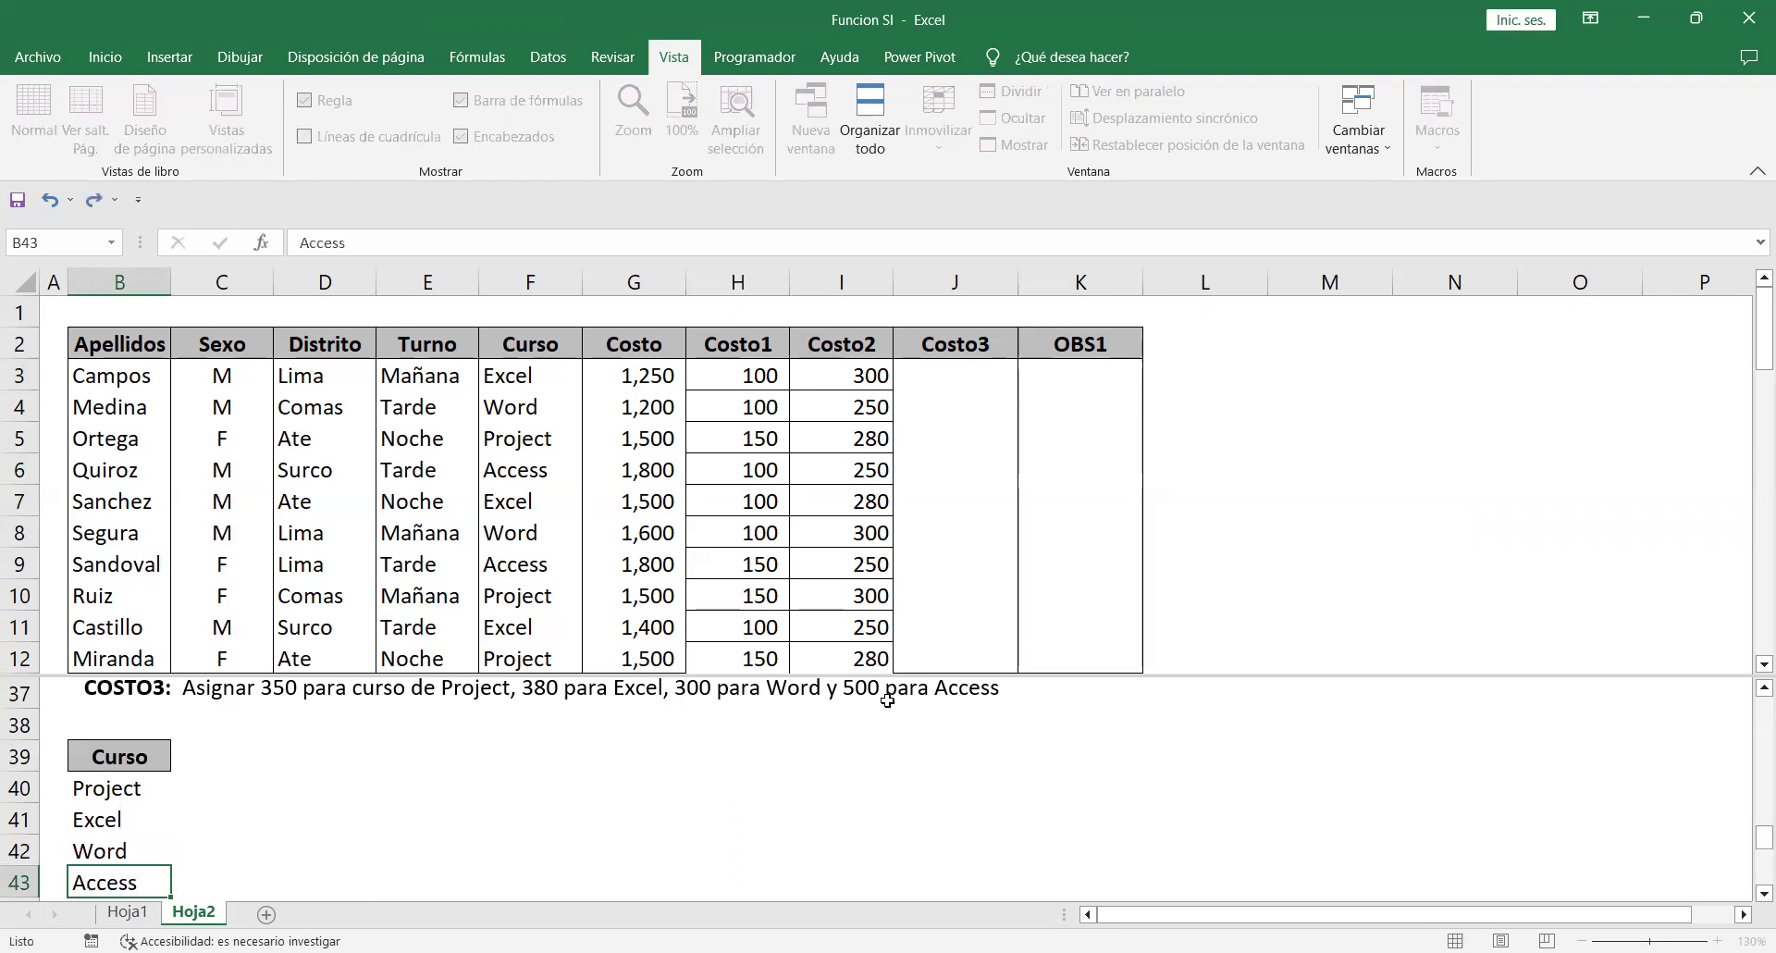
key(Return)
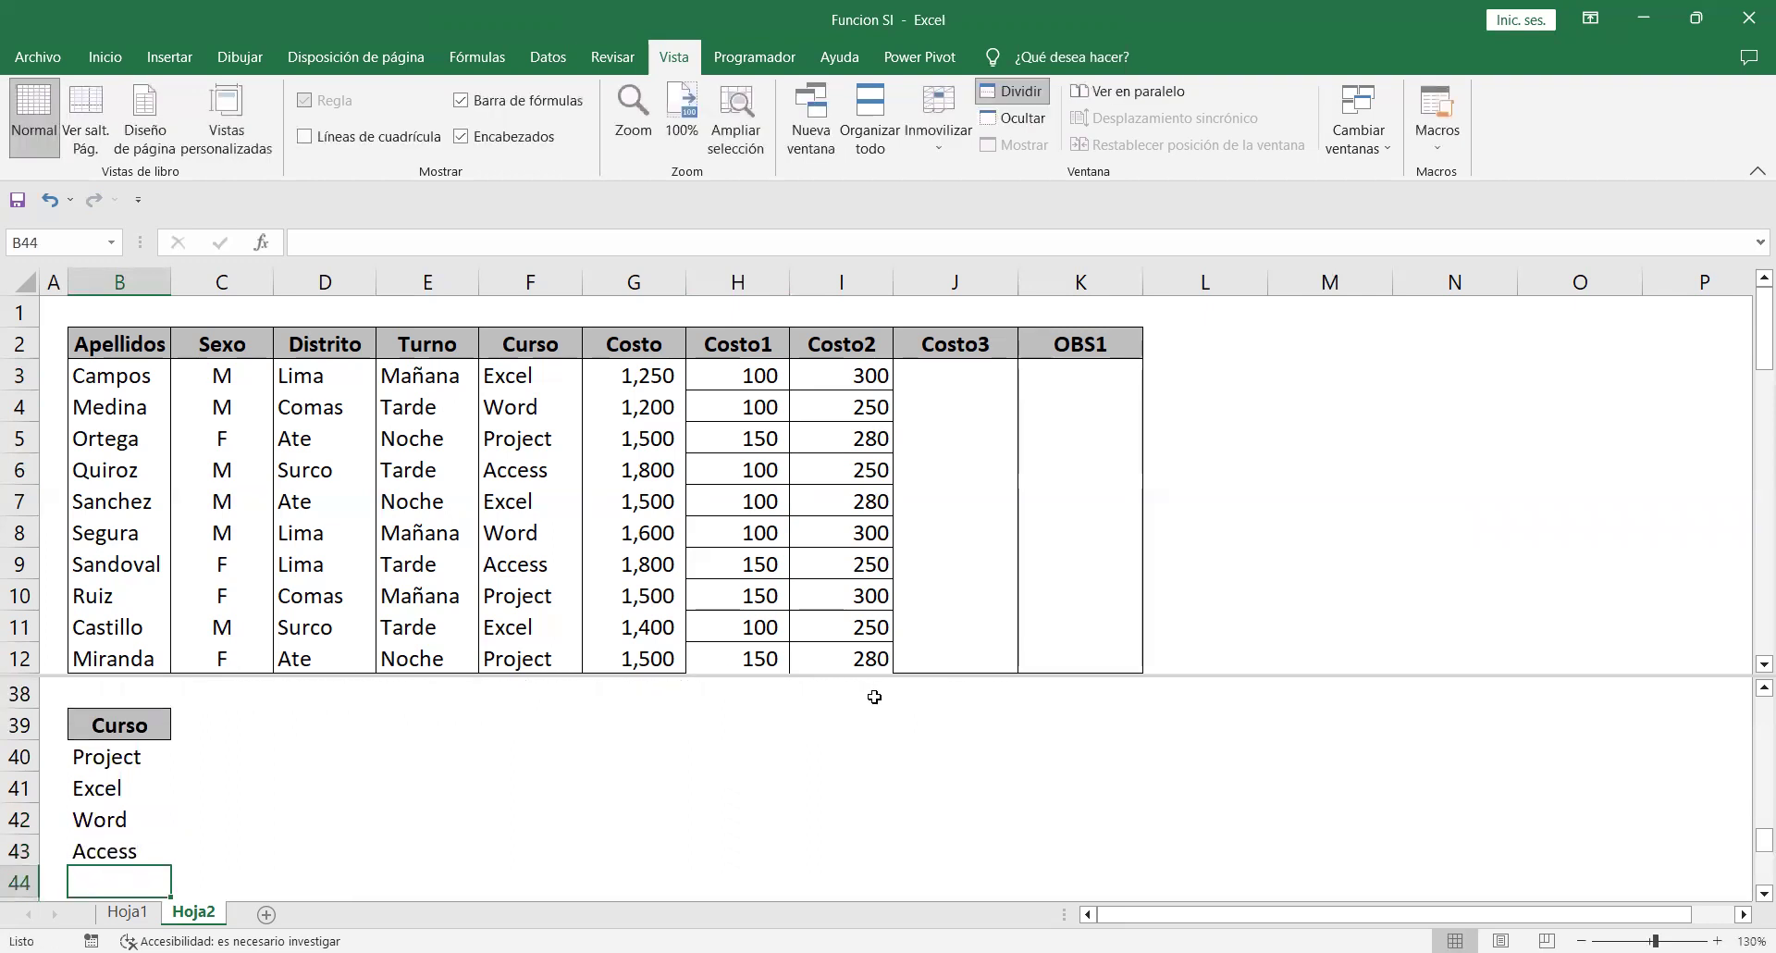
Copy the Costo3 header from J2 to C39, beside the Curso header of the small course table.
click(146, 764)
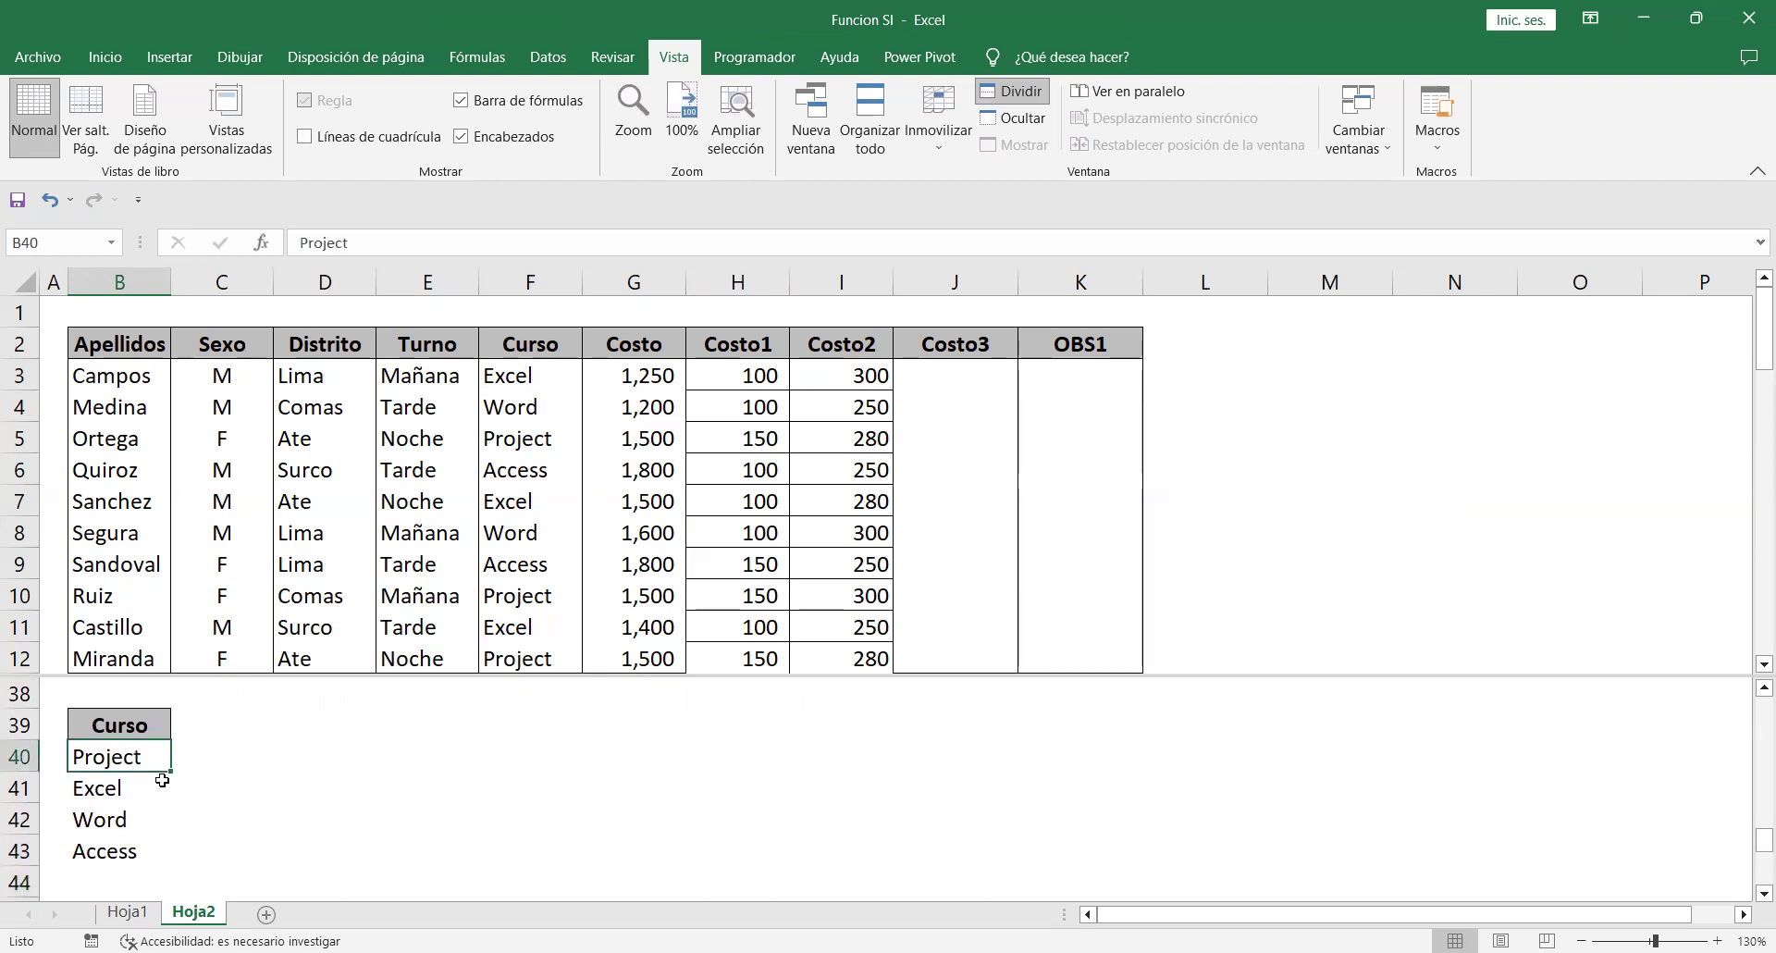
click(948, 354)
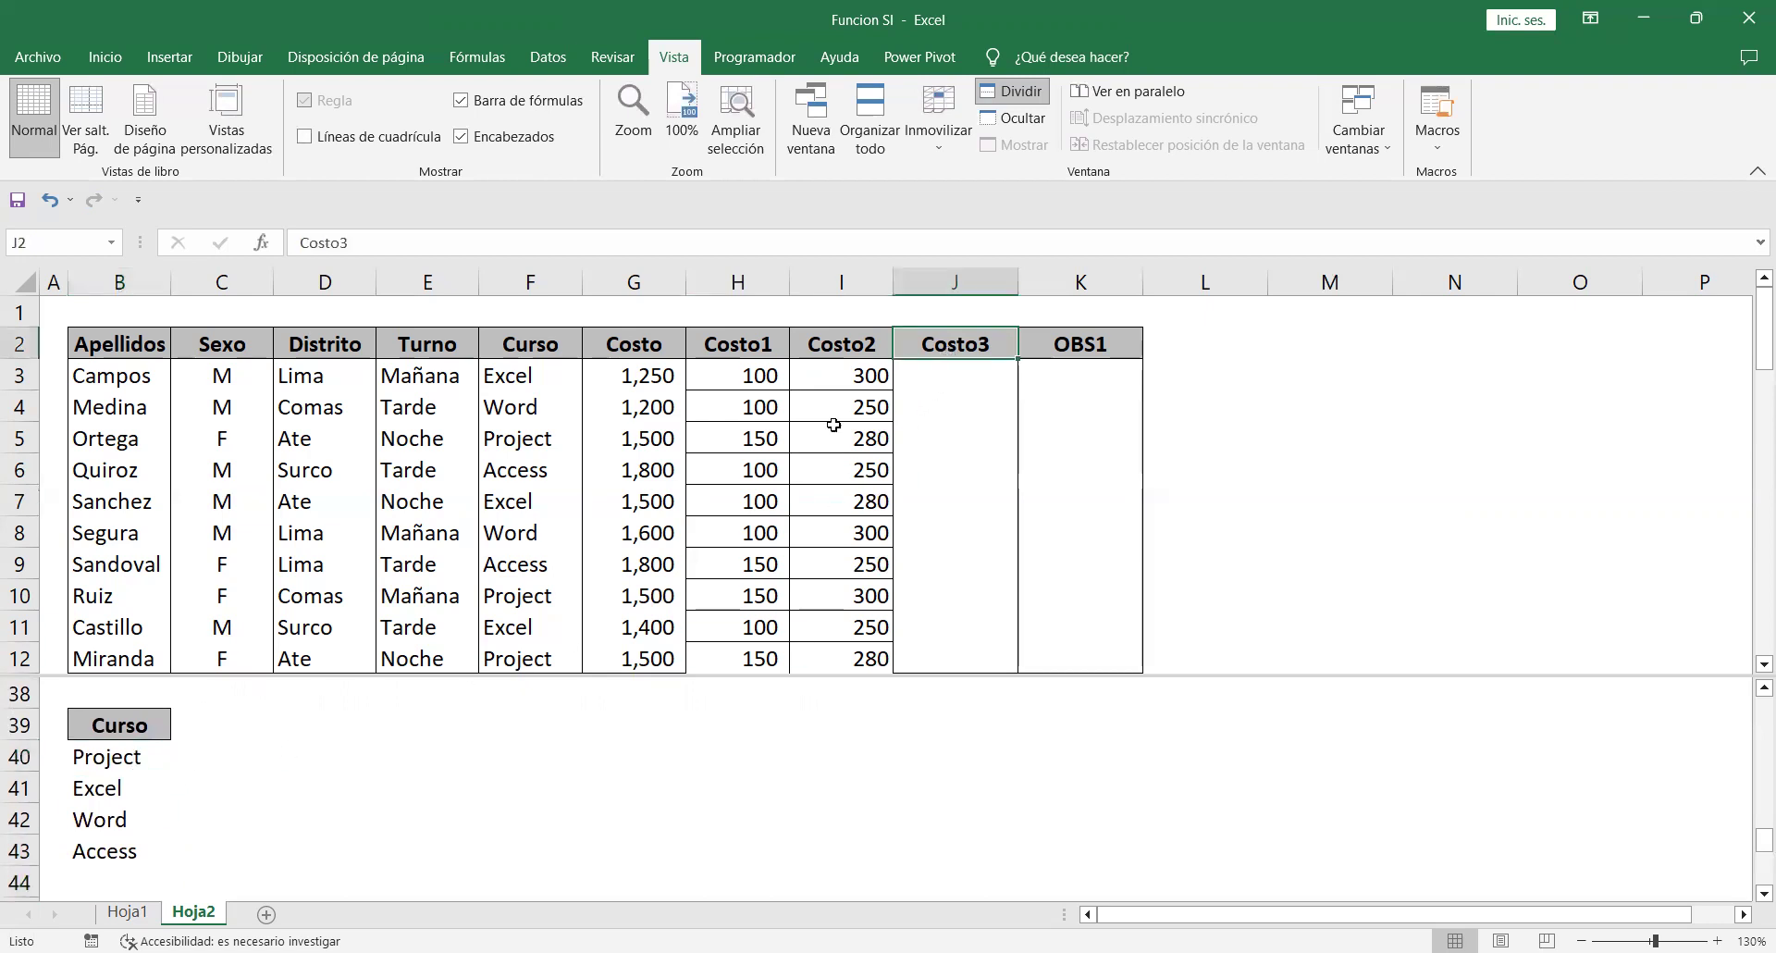
key(ctrl+c)
click(208, 731)
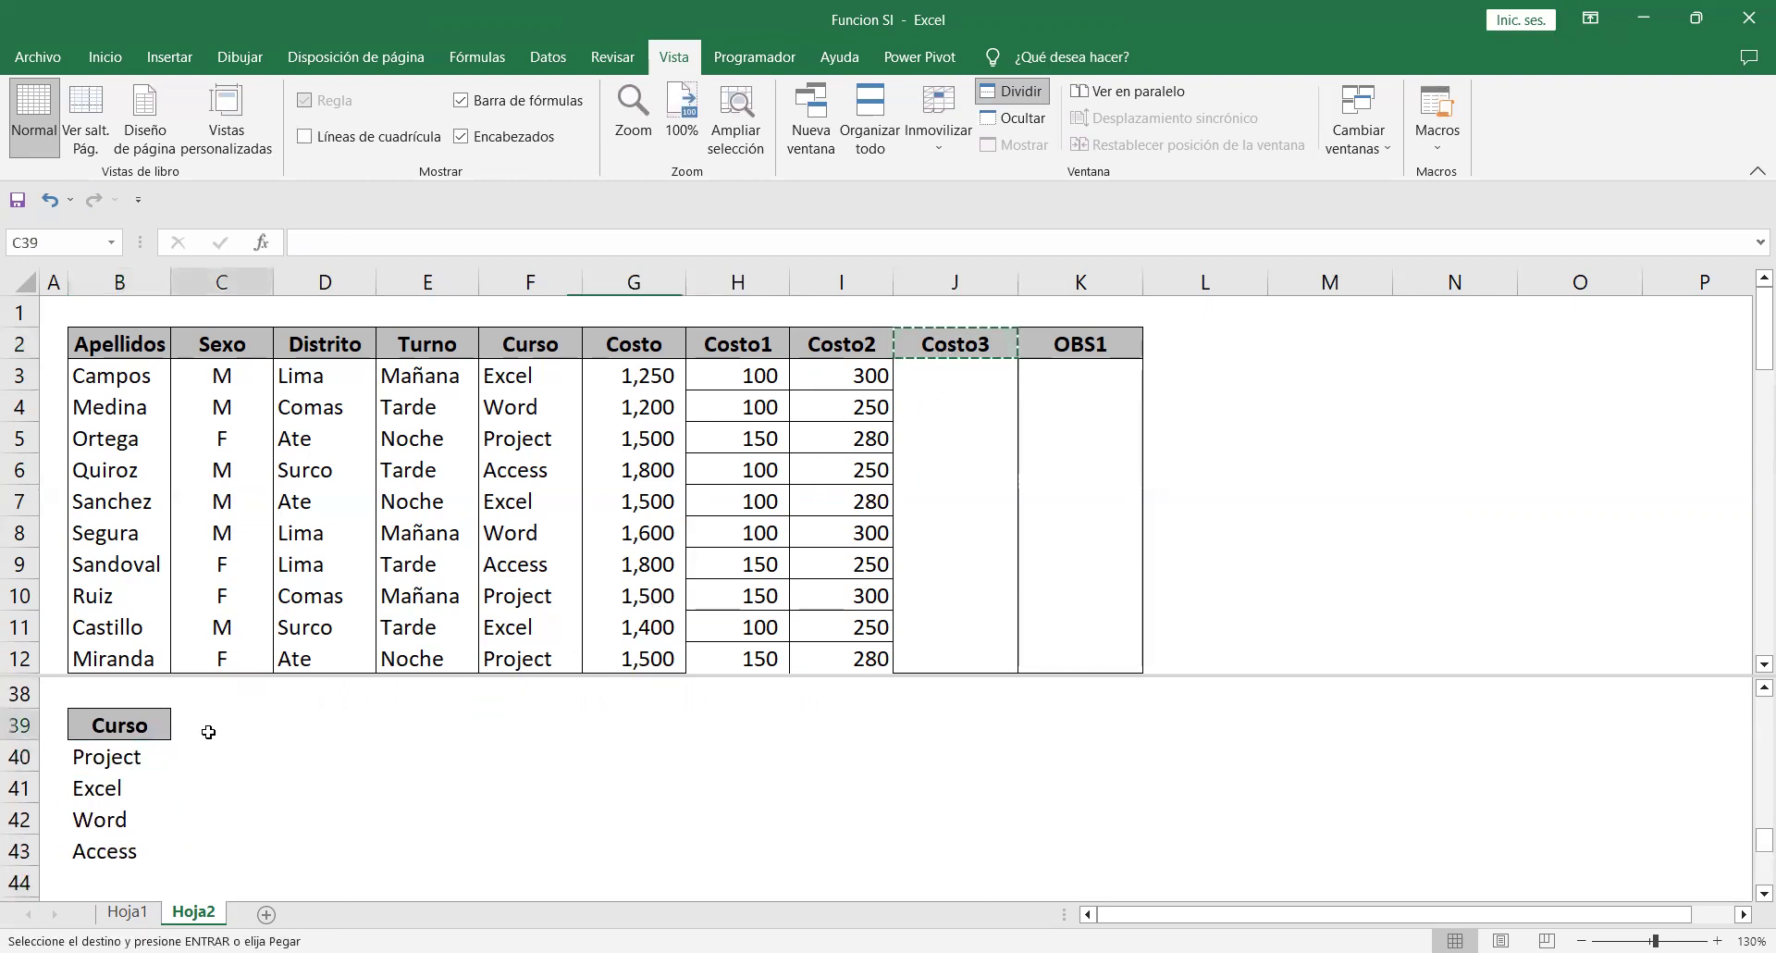
key(ctrl+v)
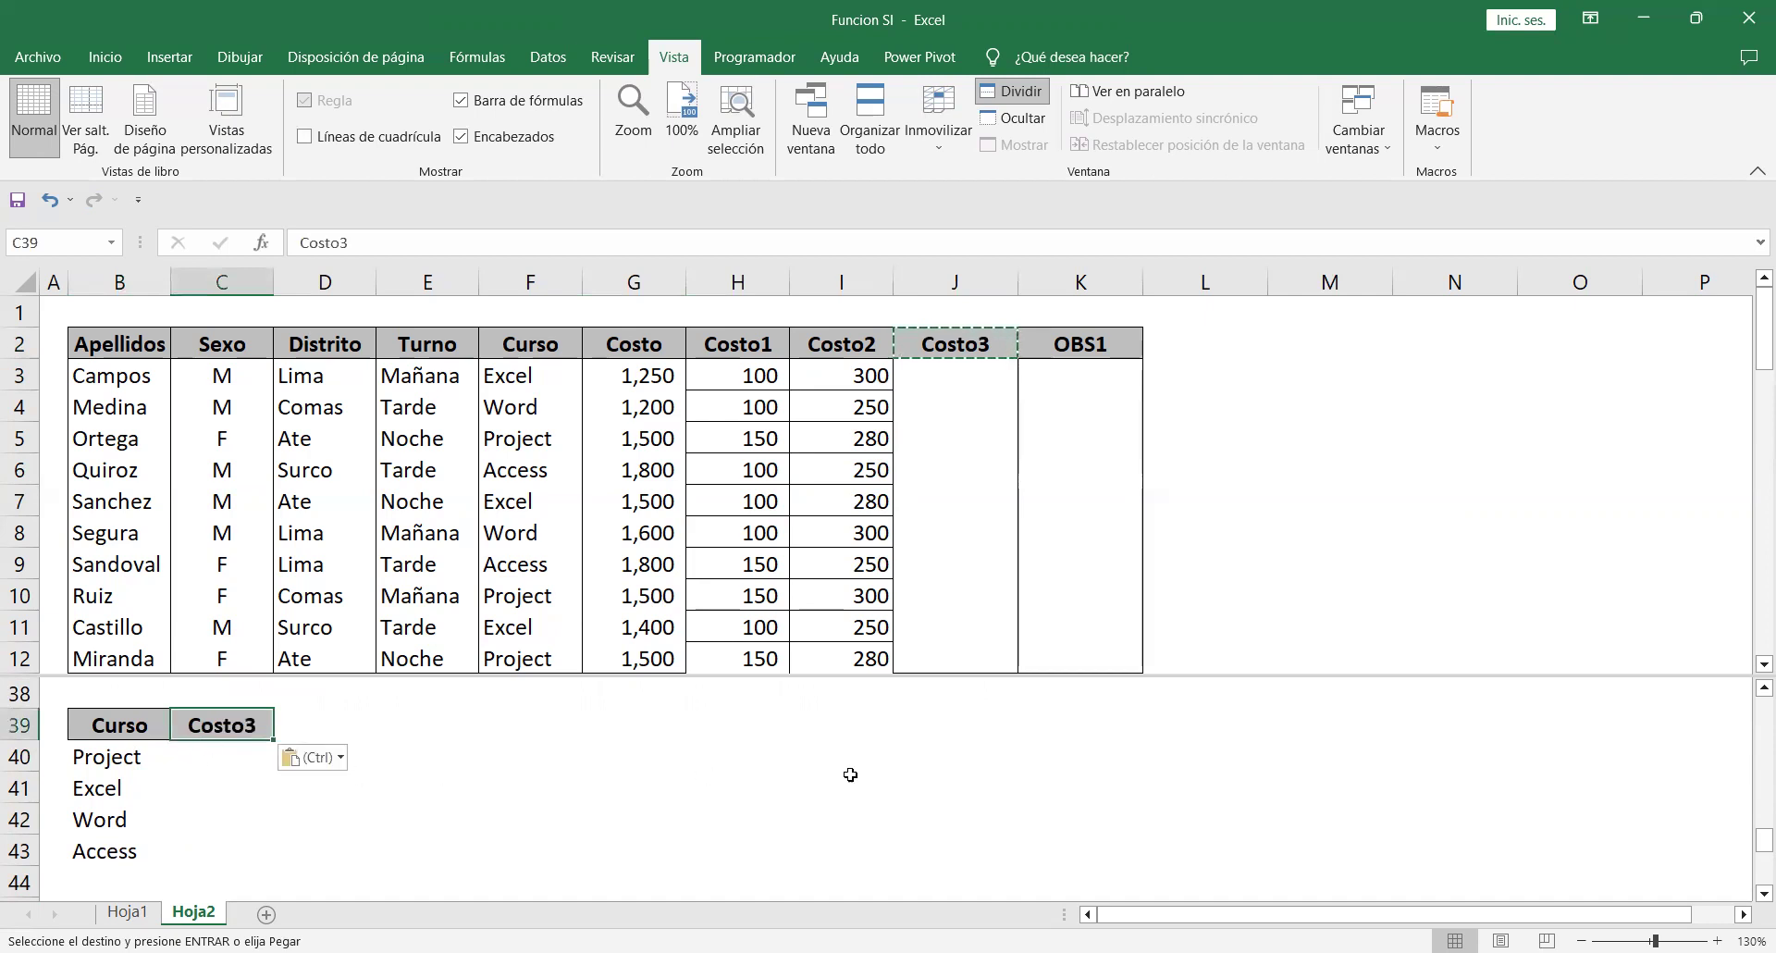
Fill C40:C43 with the course costs 350 for Project, 380 for Excel, 300 for Word and 500 for Access.
click(1763, 689)
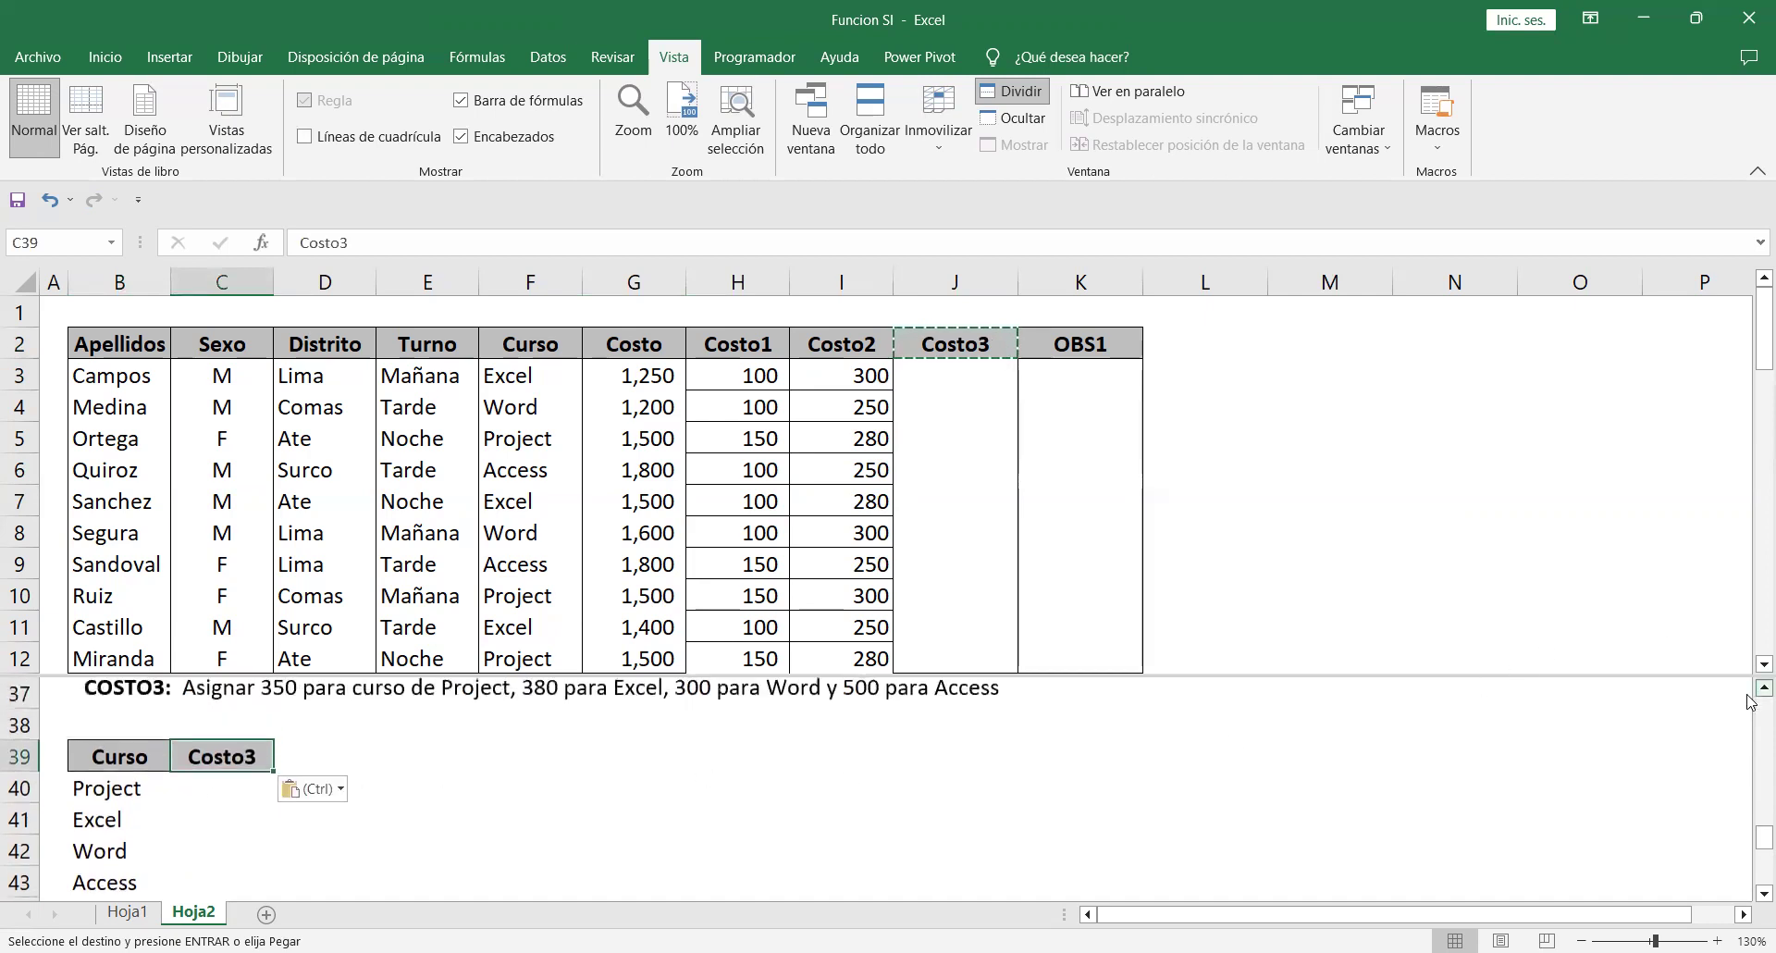
click(209, 782)
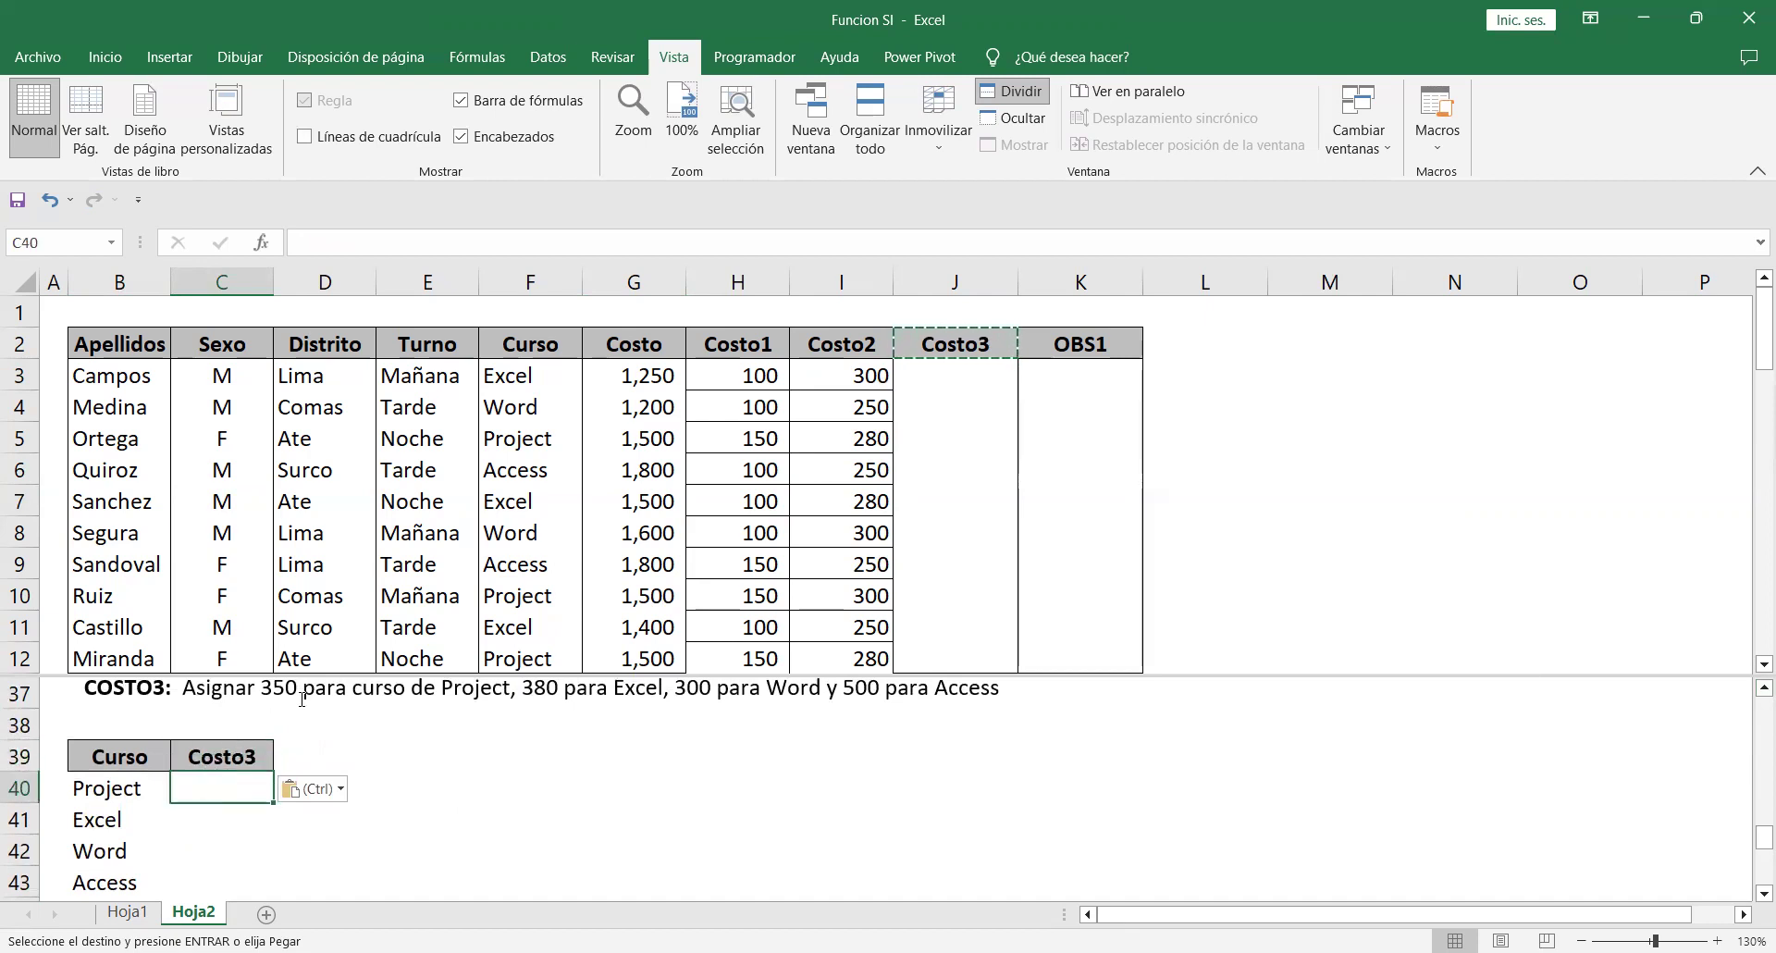
text(350)
key(Return)
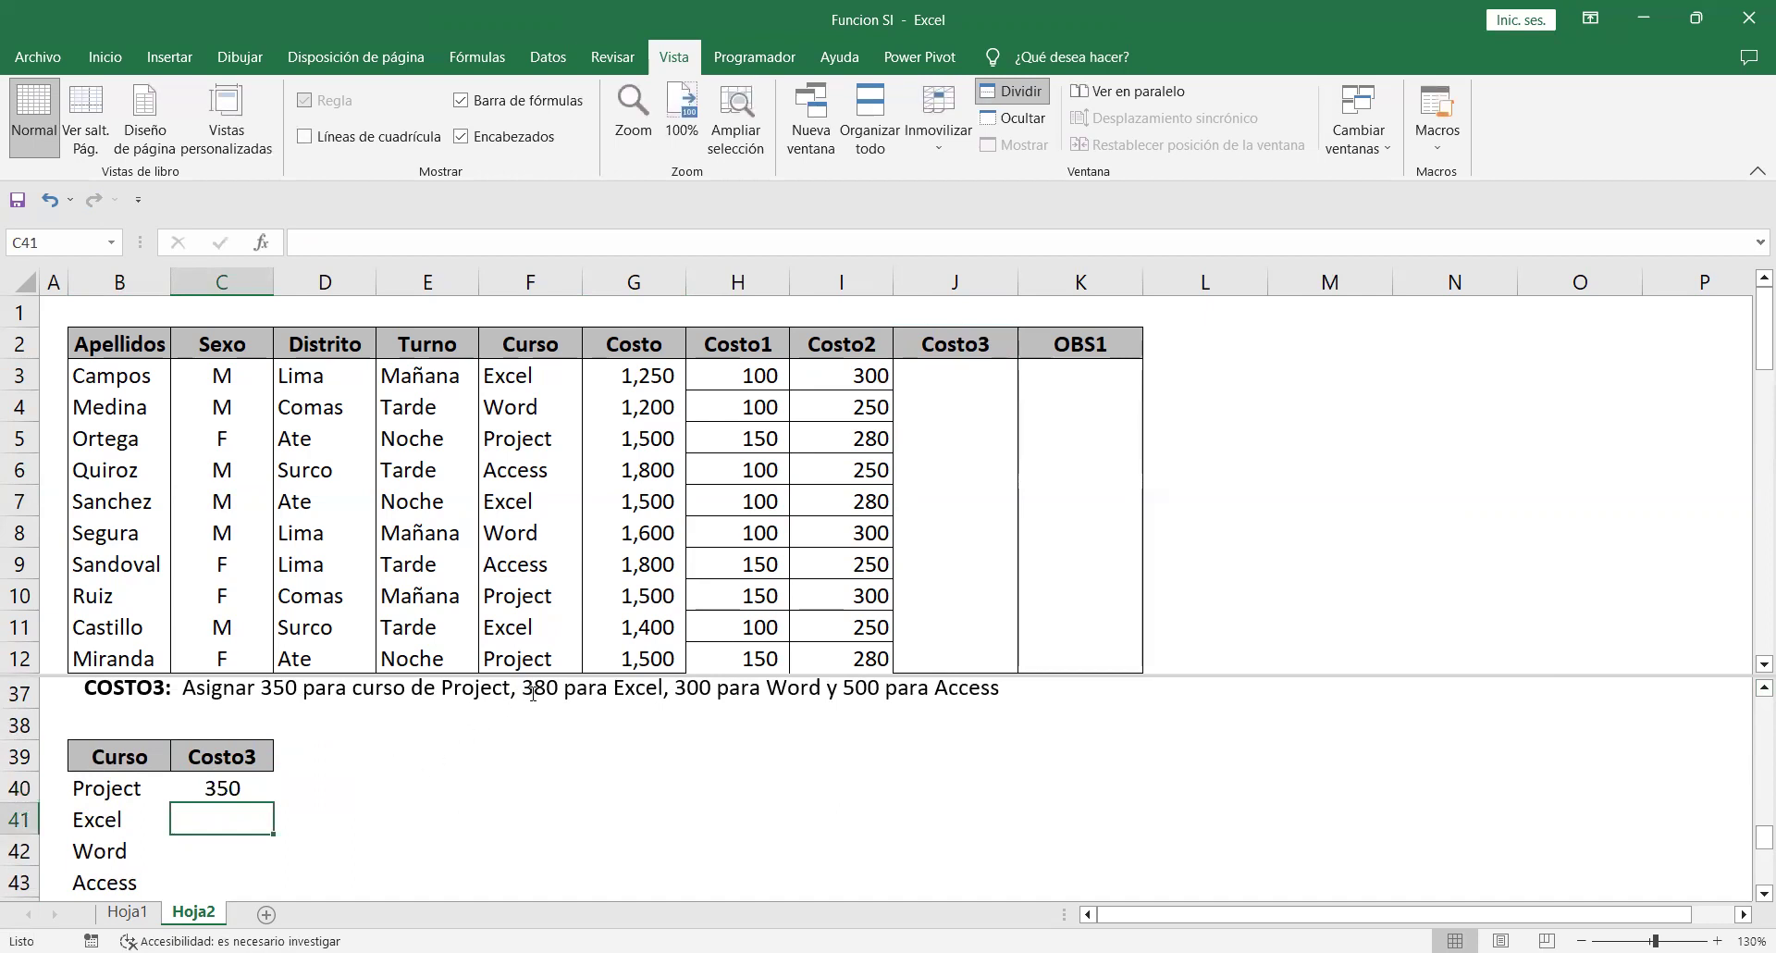
text(380)
key(Return)
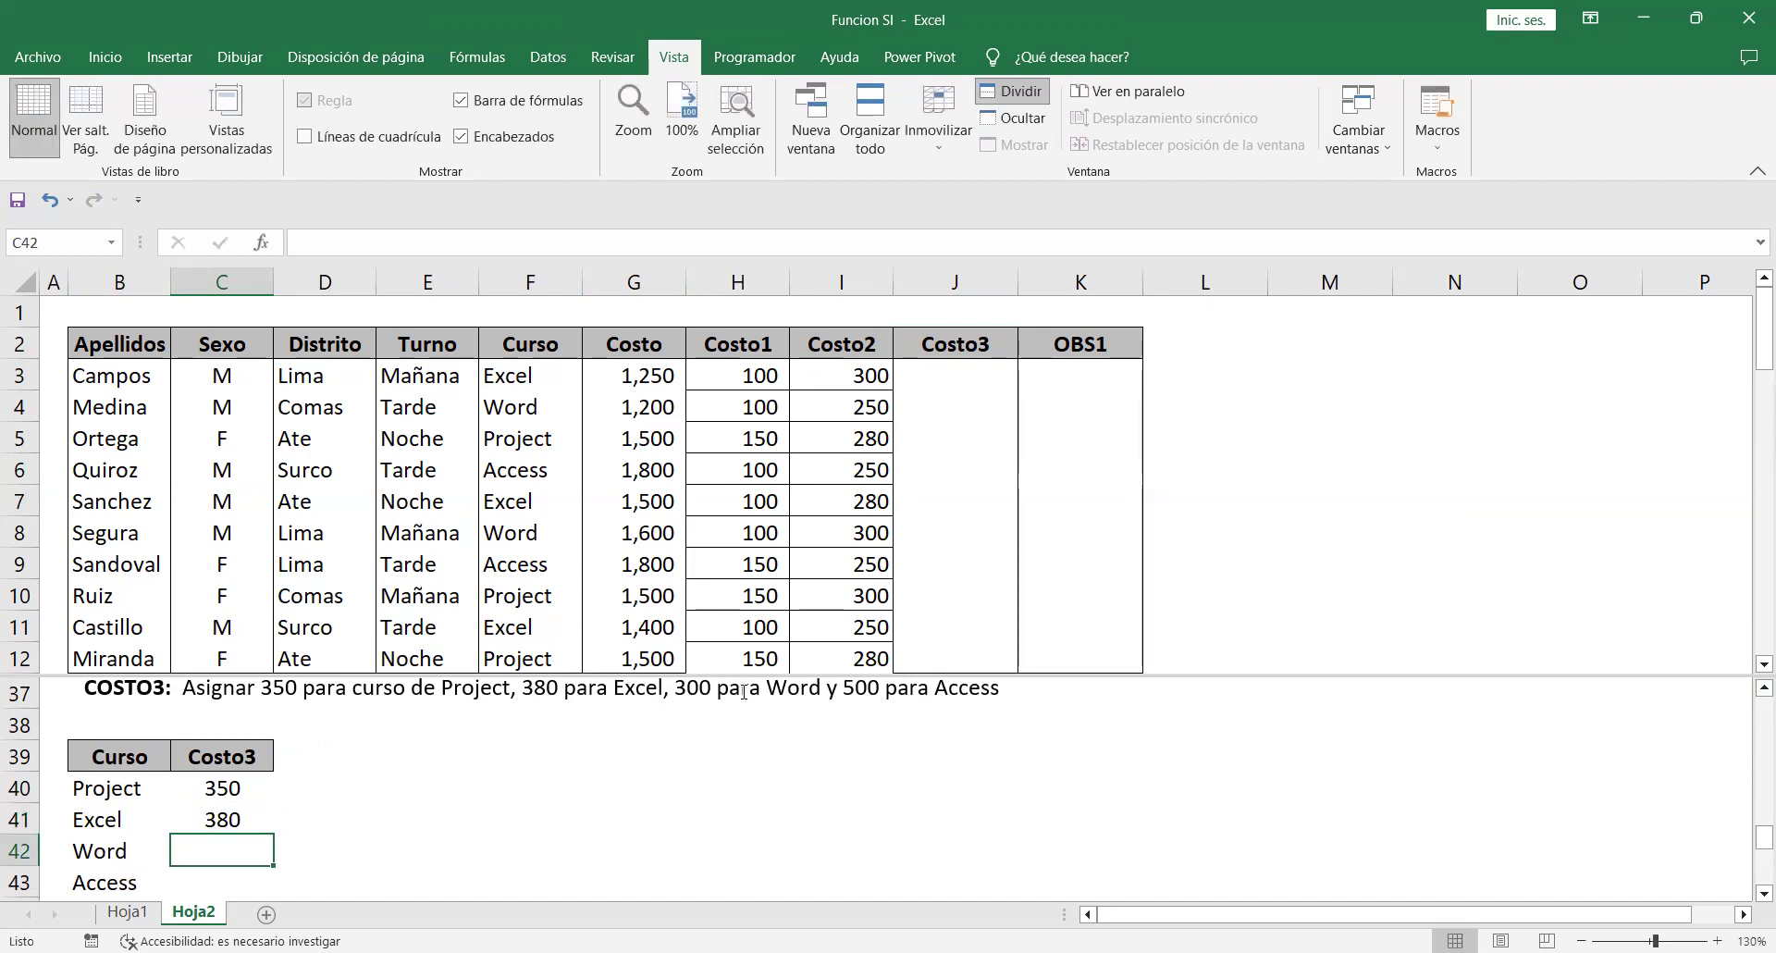
text(300)
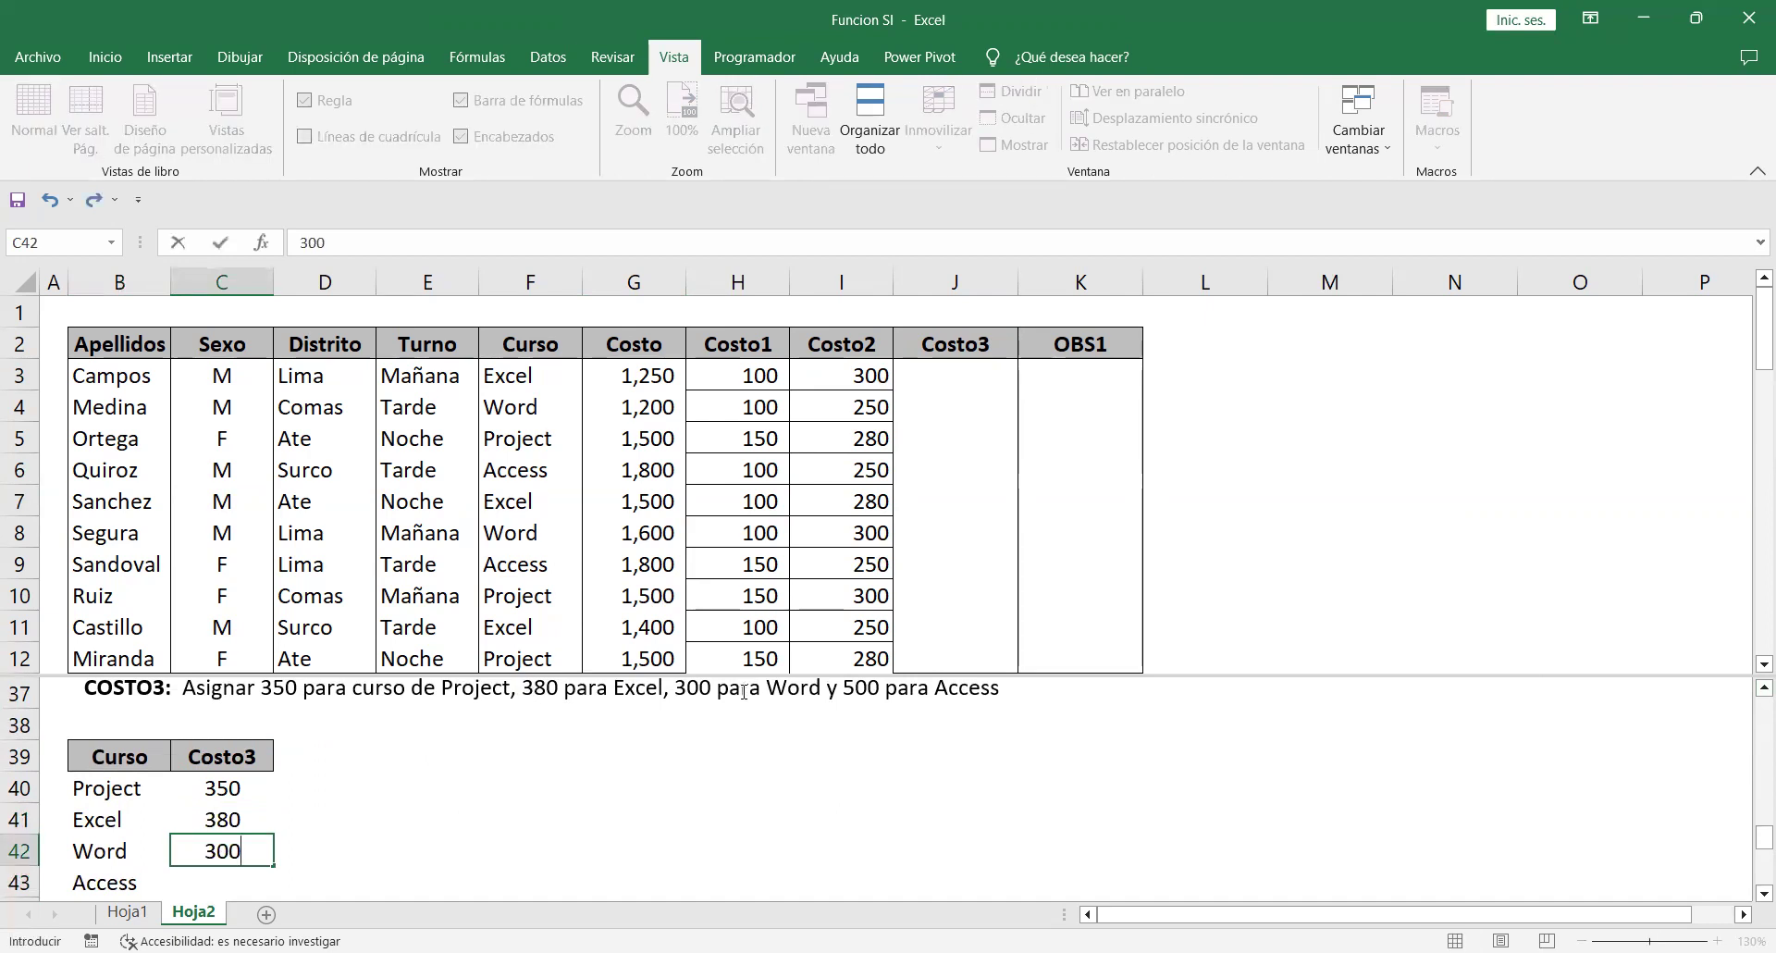
key(Return)
text(500)
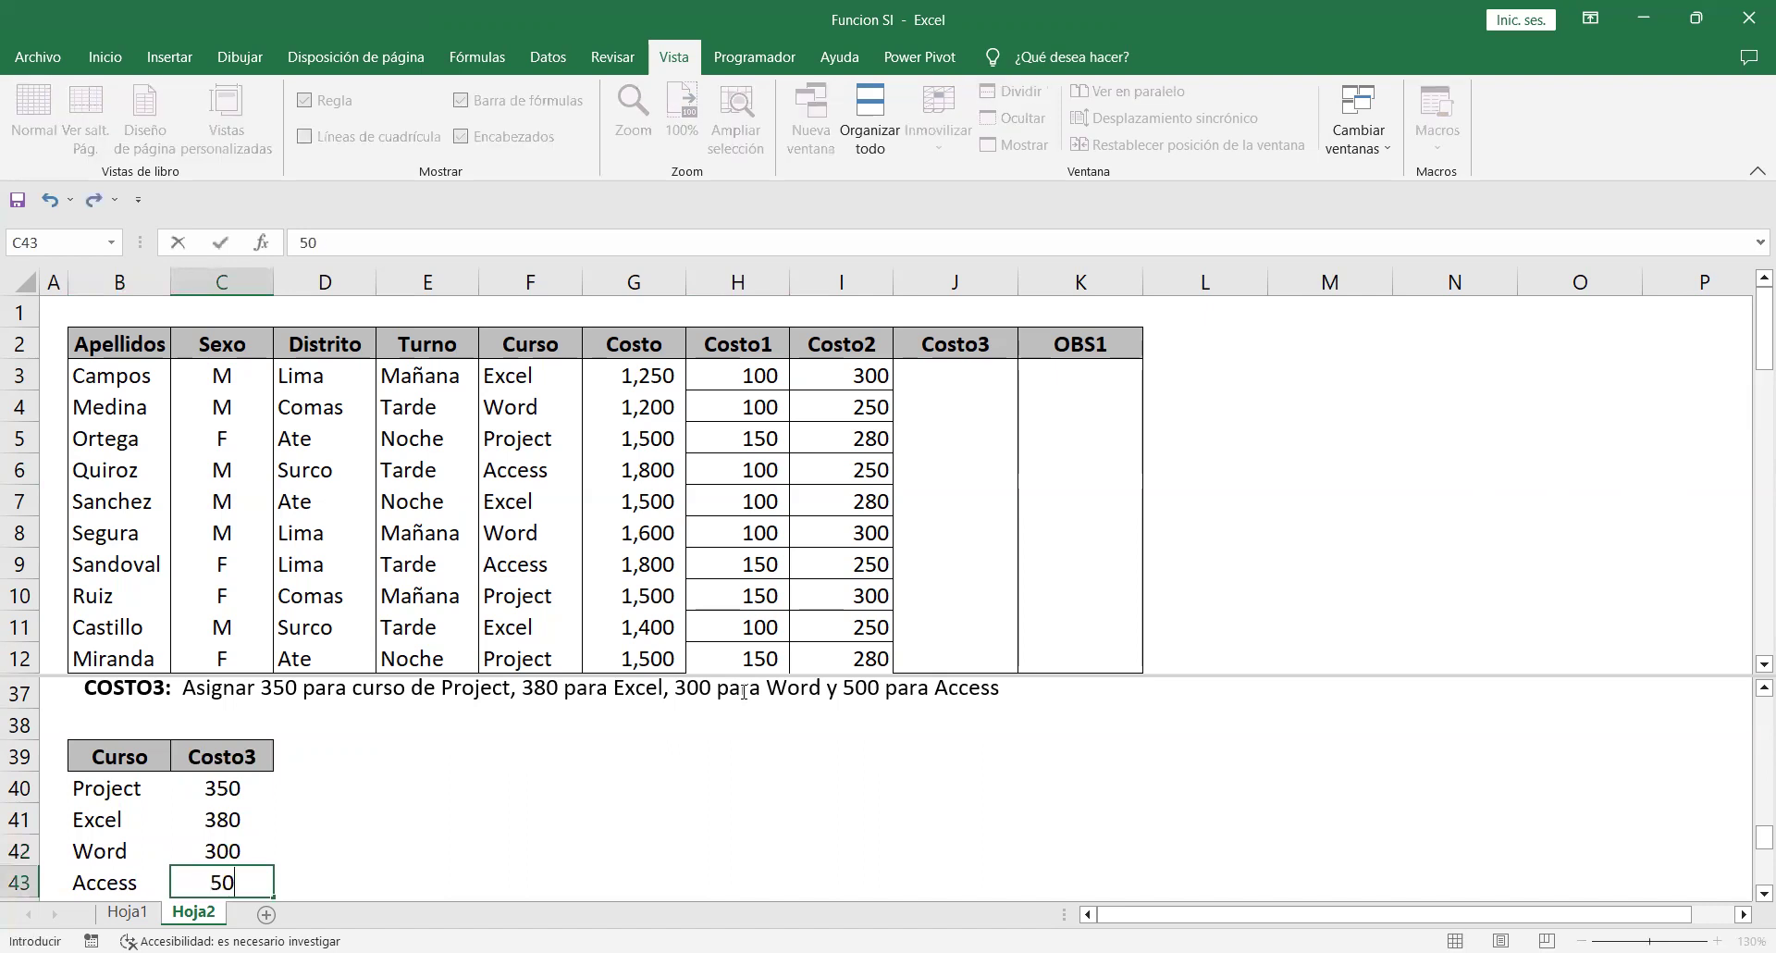
key(Up)
key(Up)
key(Up)
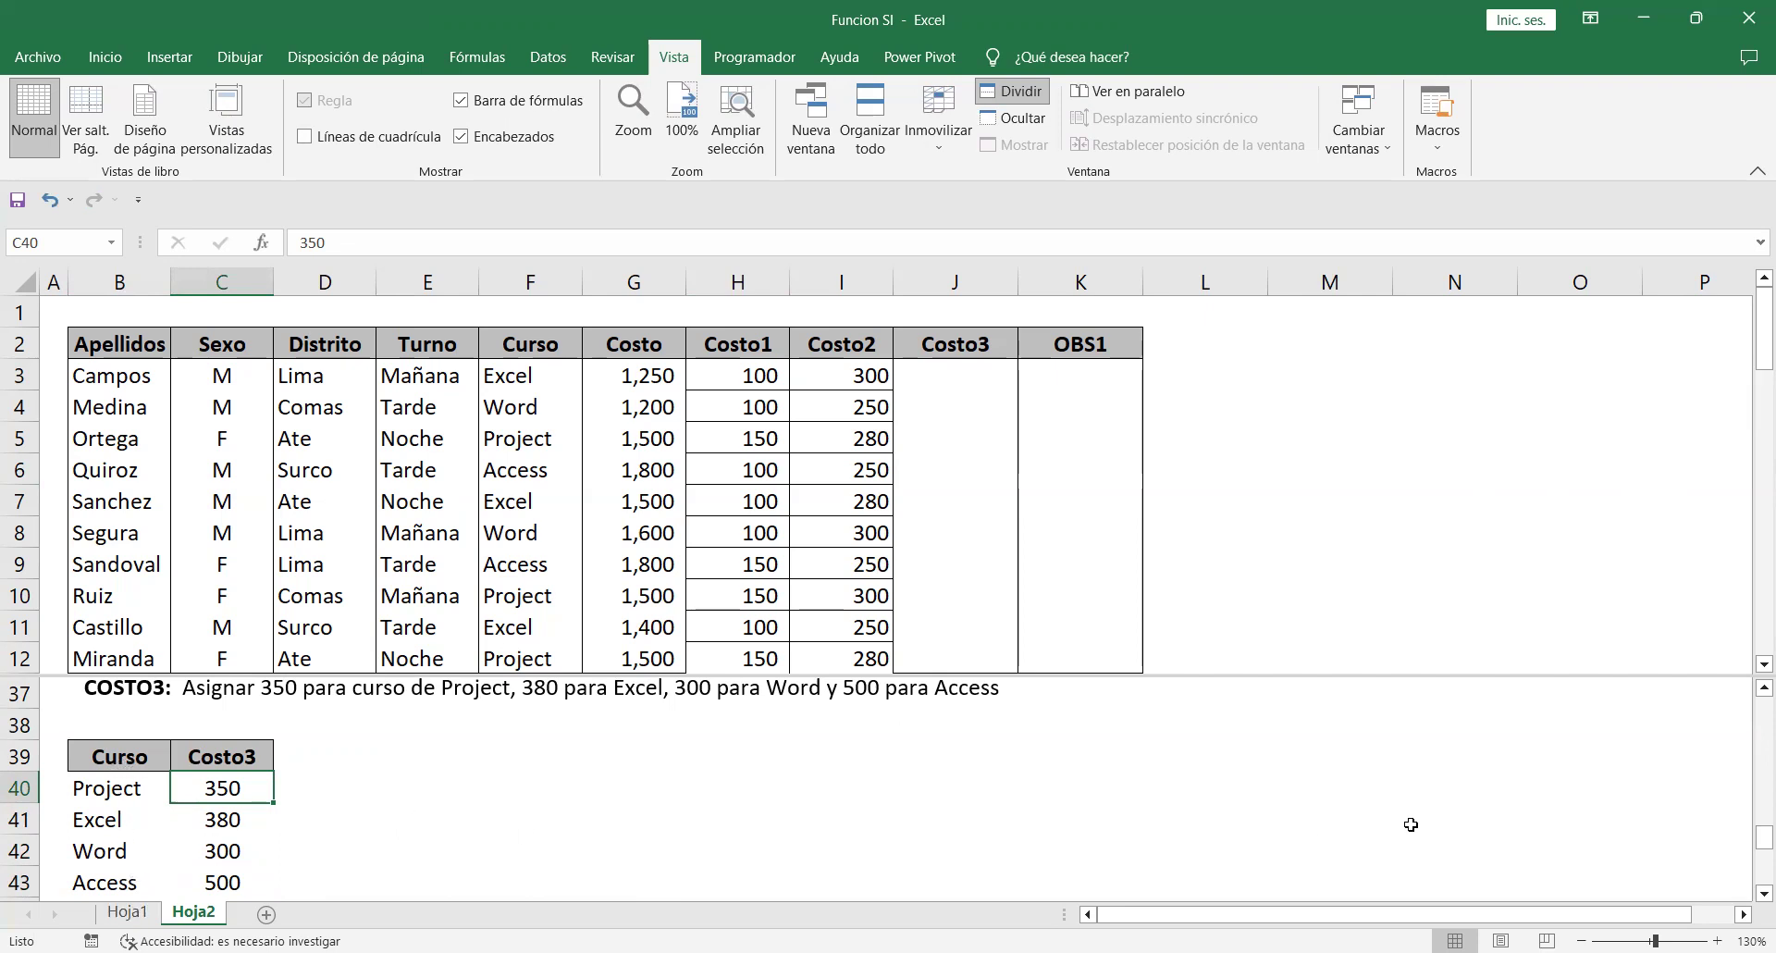
Start a SI formula in J3 that tests F3="Project" and returns 350 when true.
click(1760, 893)
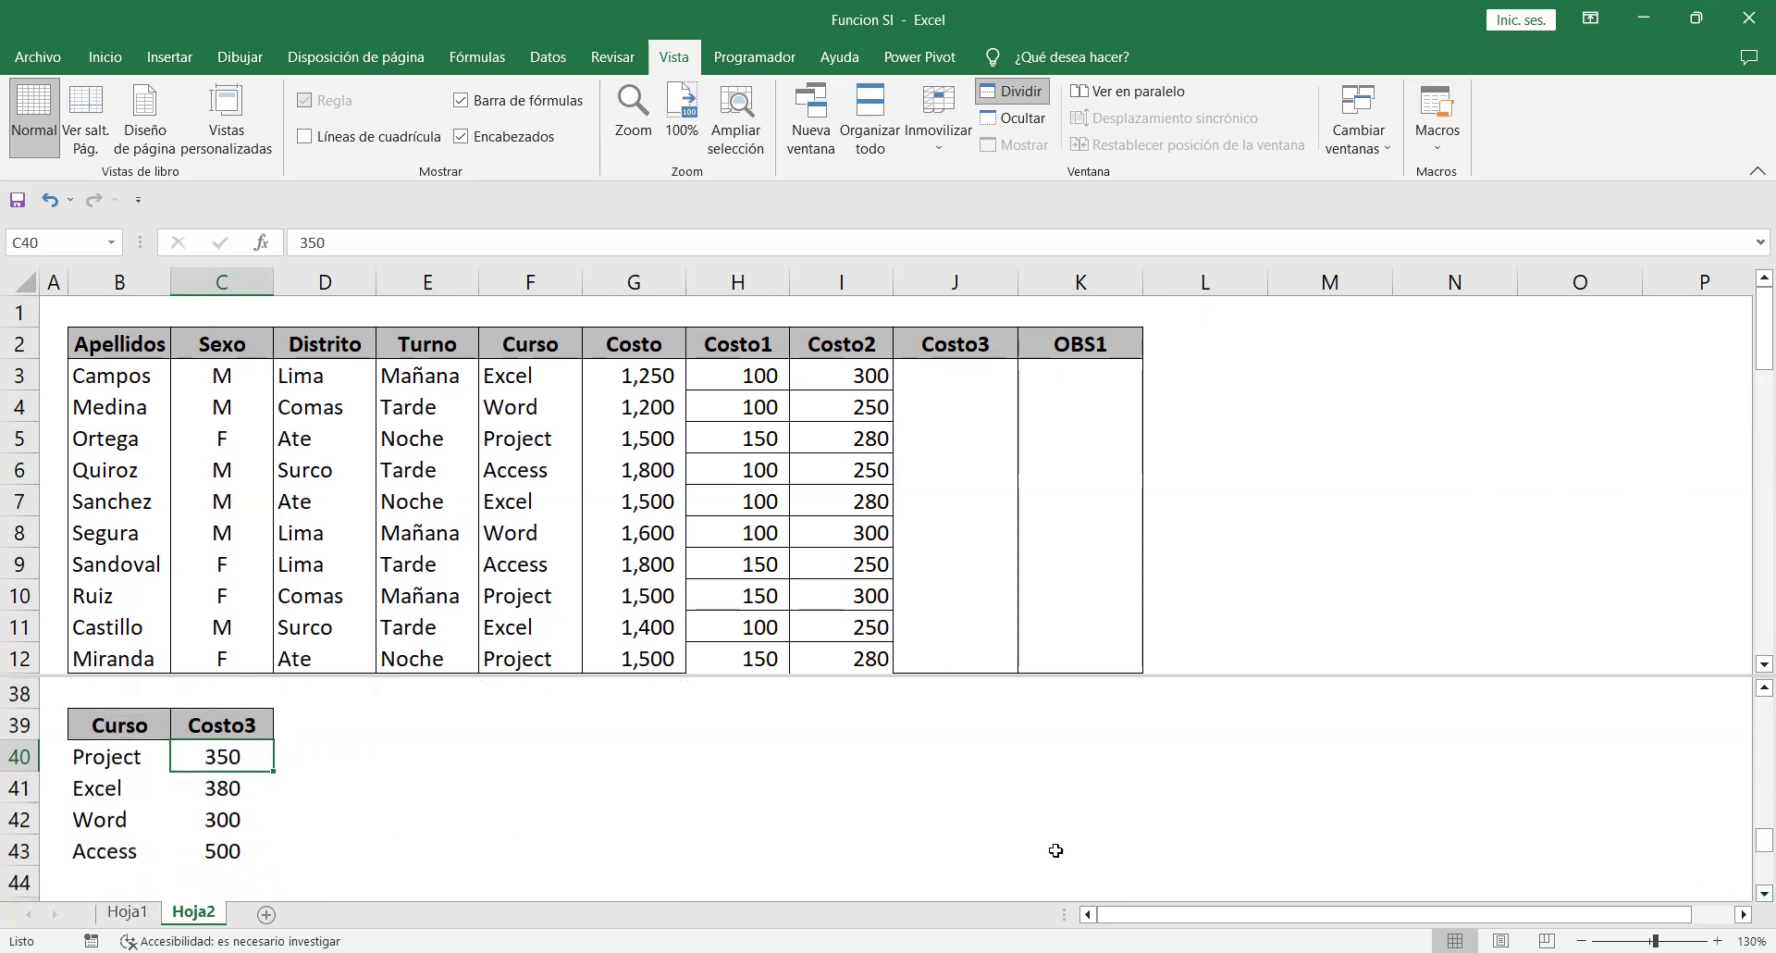
click(959, 375)
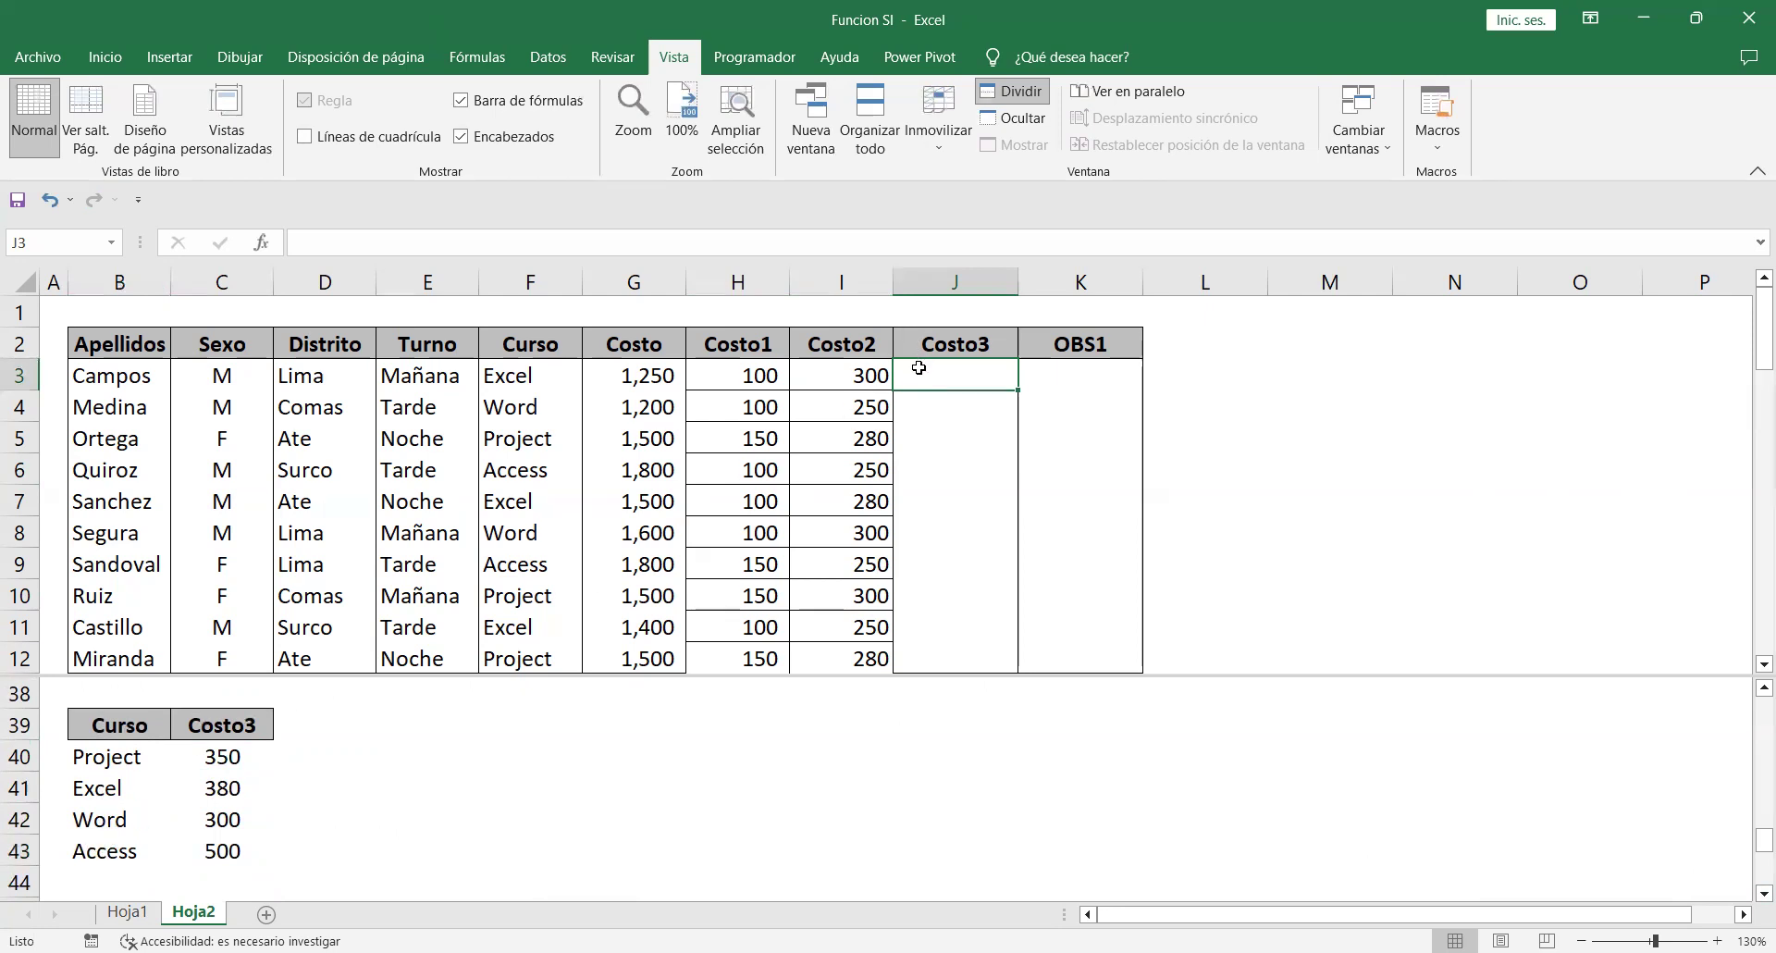
text(=)
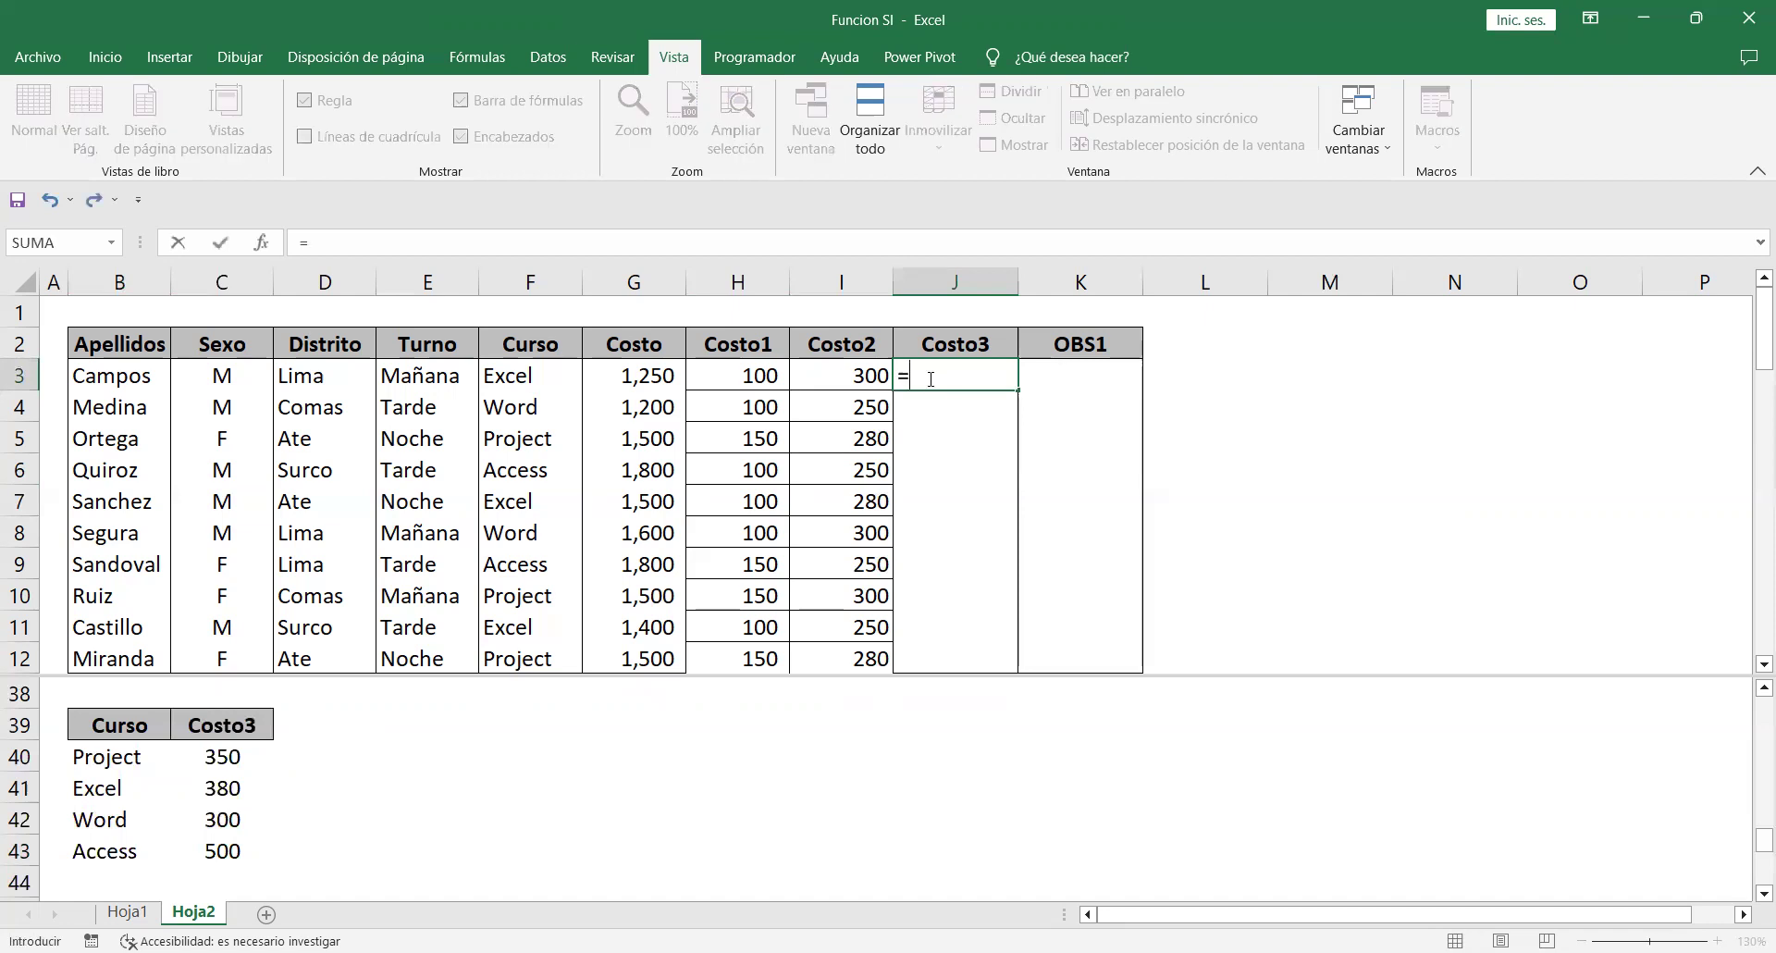
text(si)
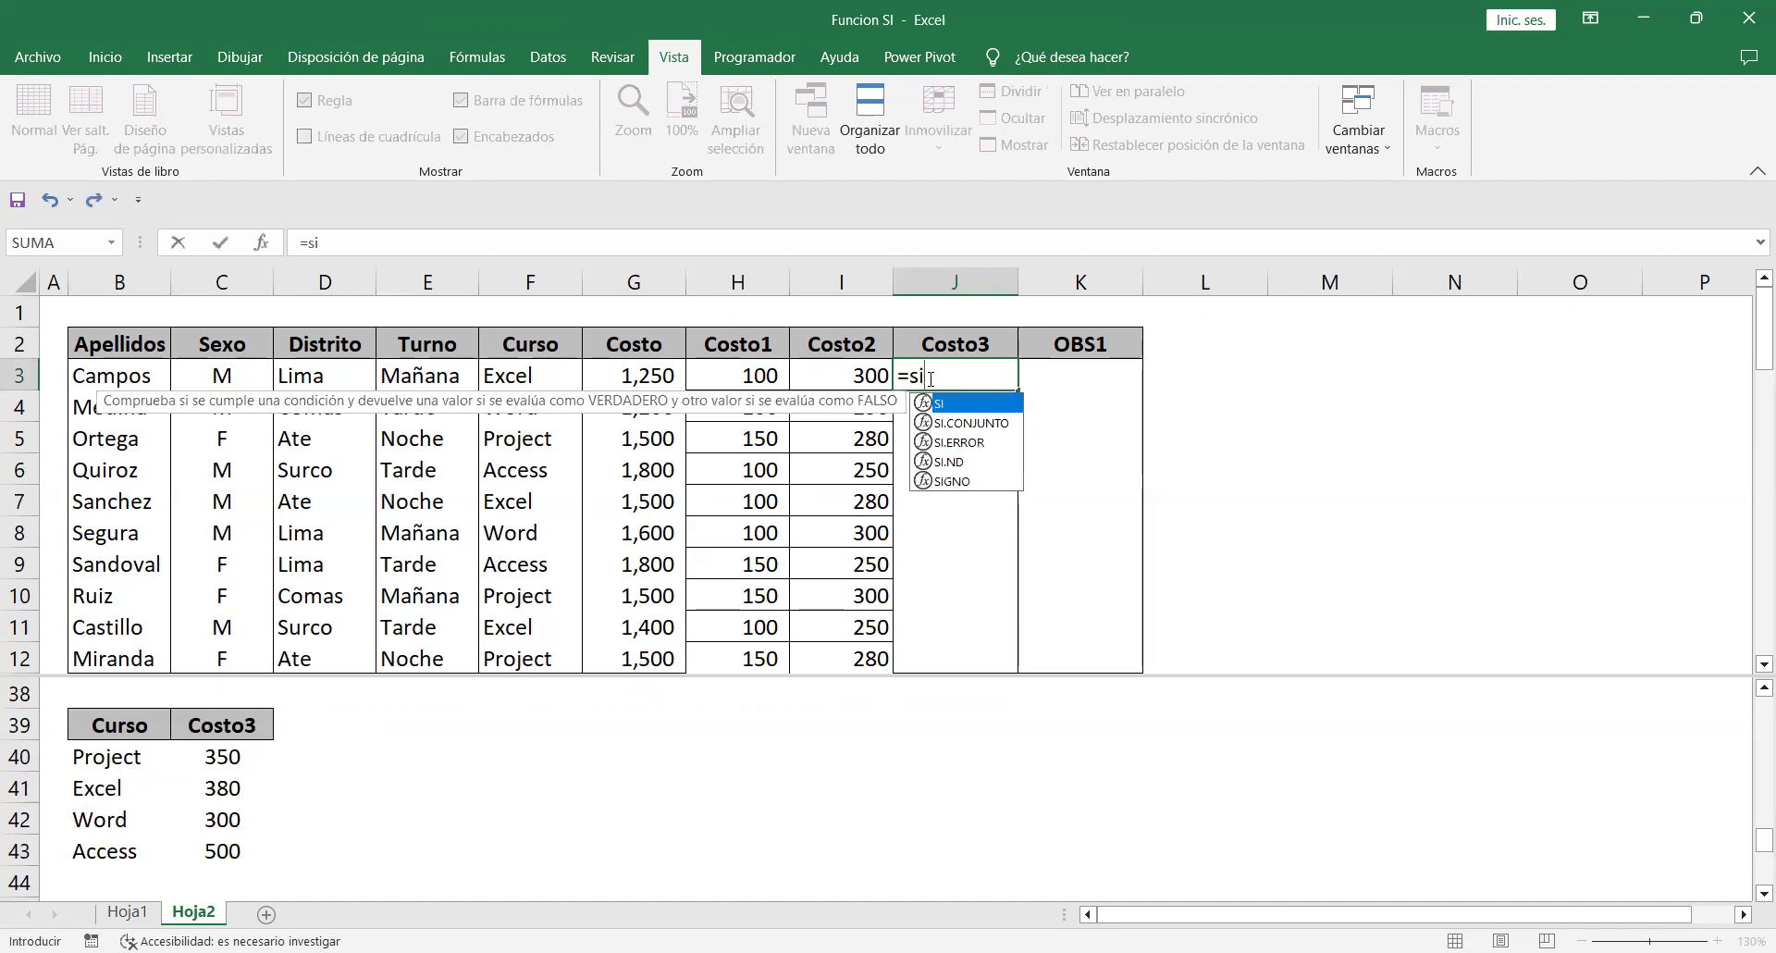
text(()
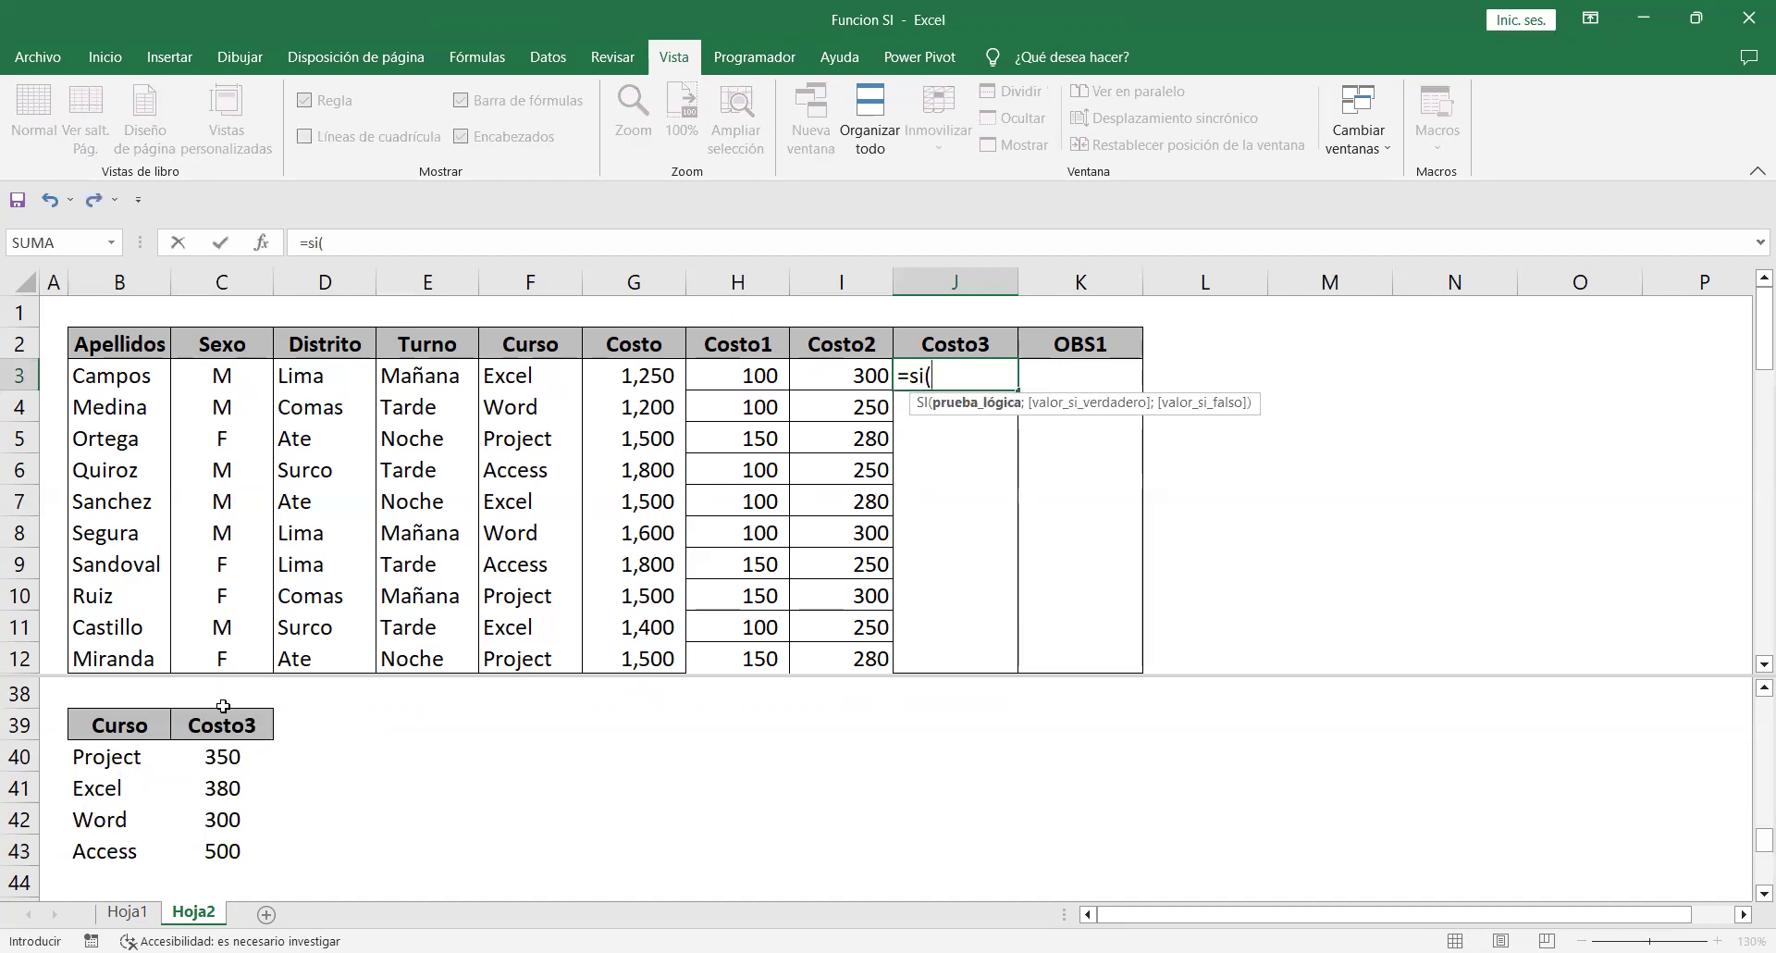
click(527, 371)
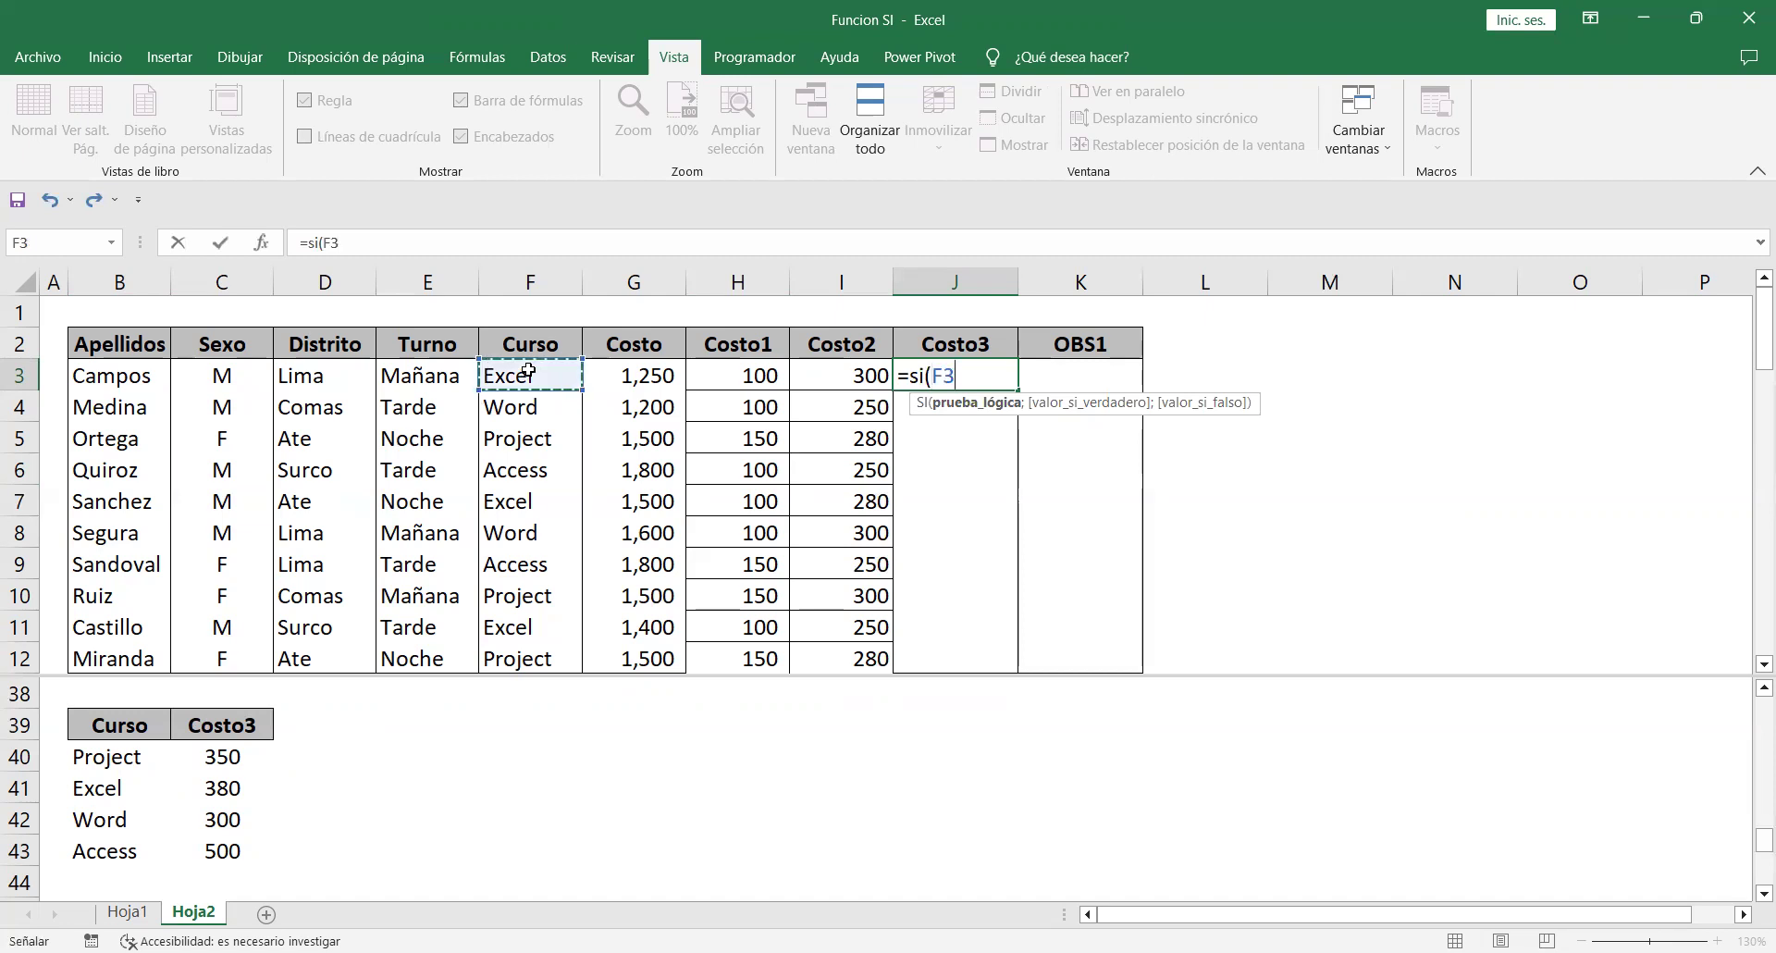
text(=)
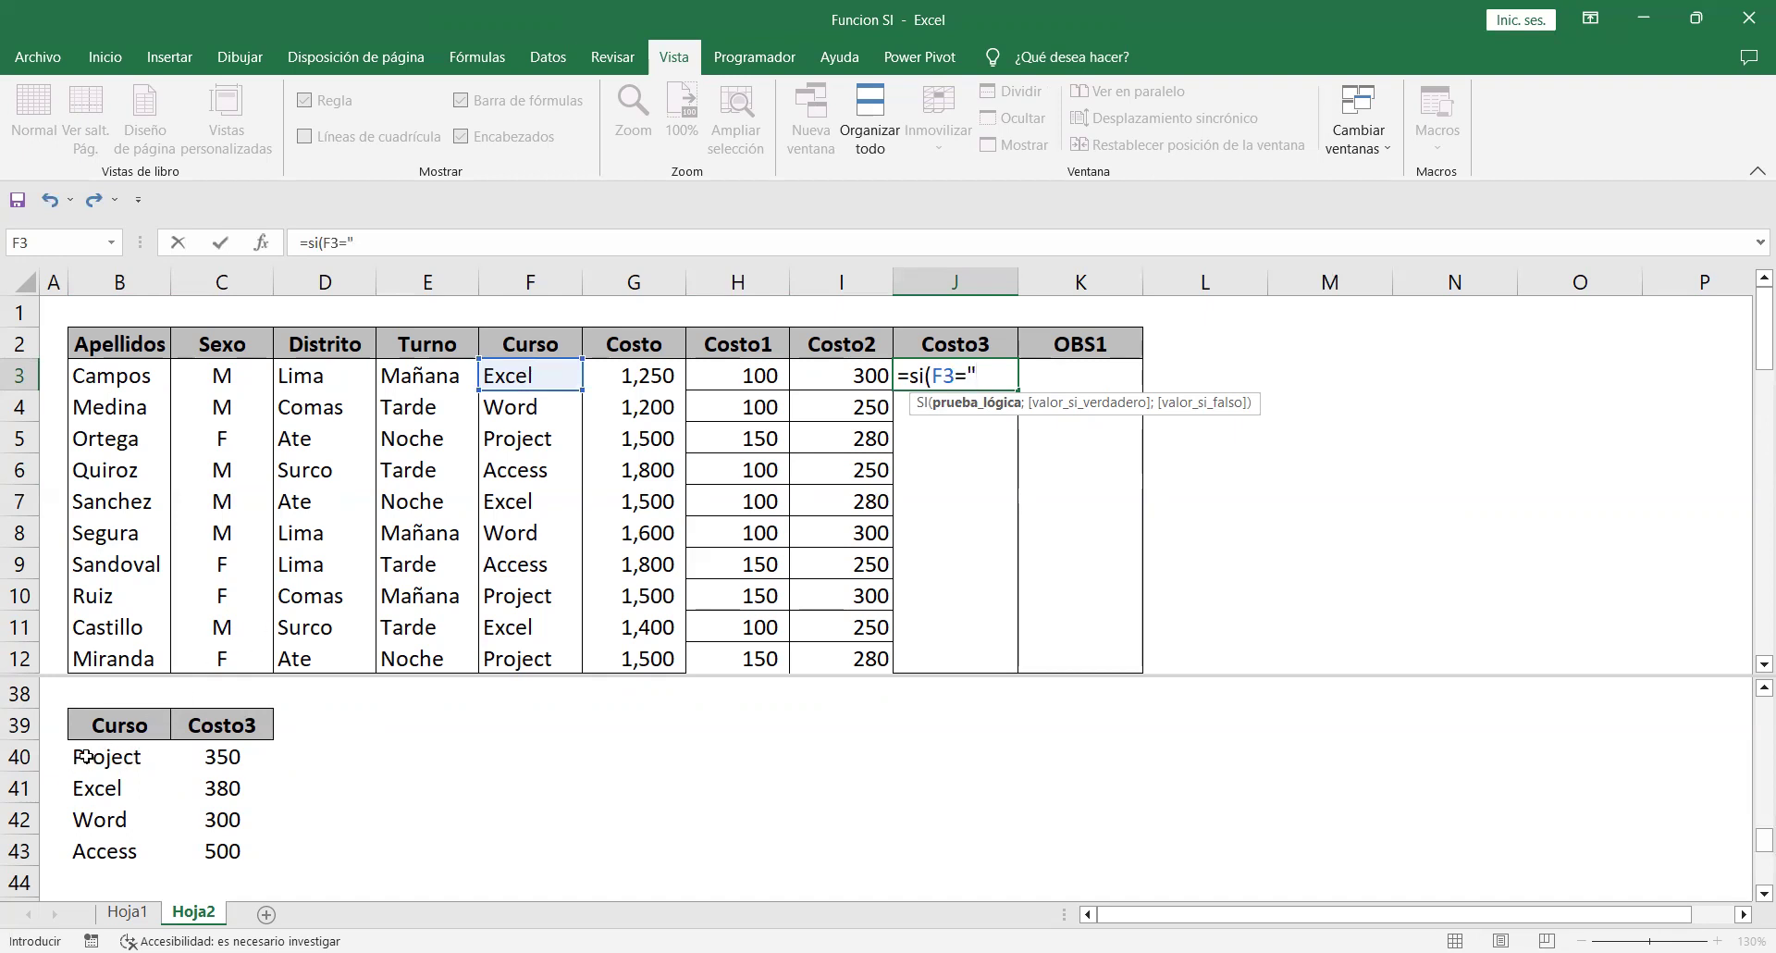
text("Project")
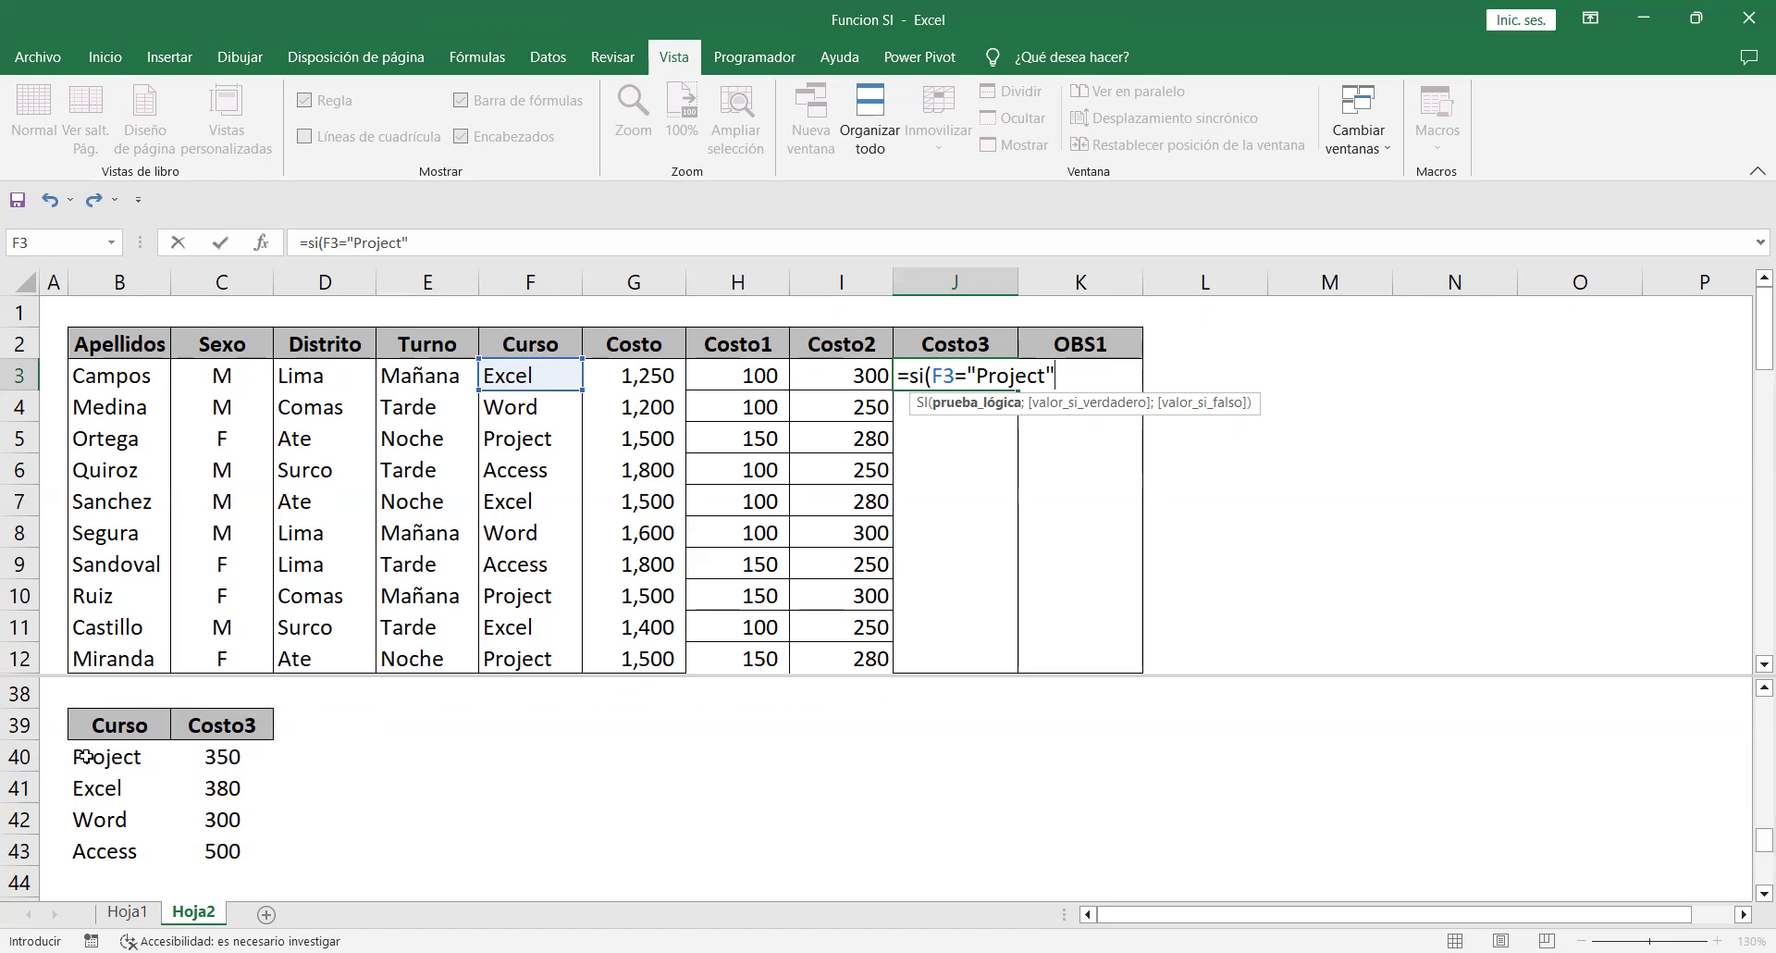
text(;)
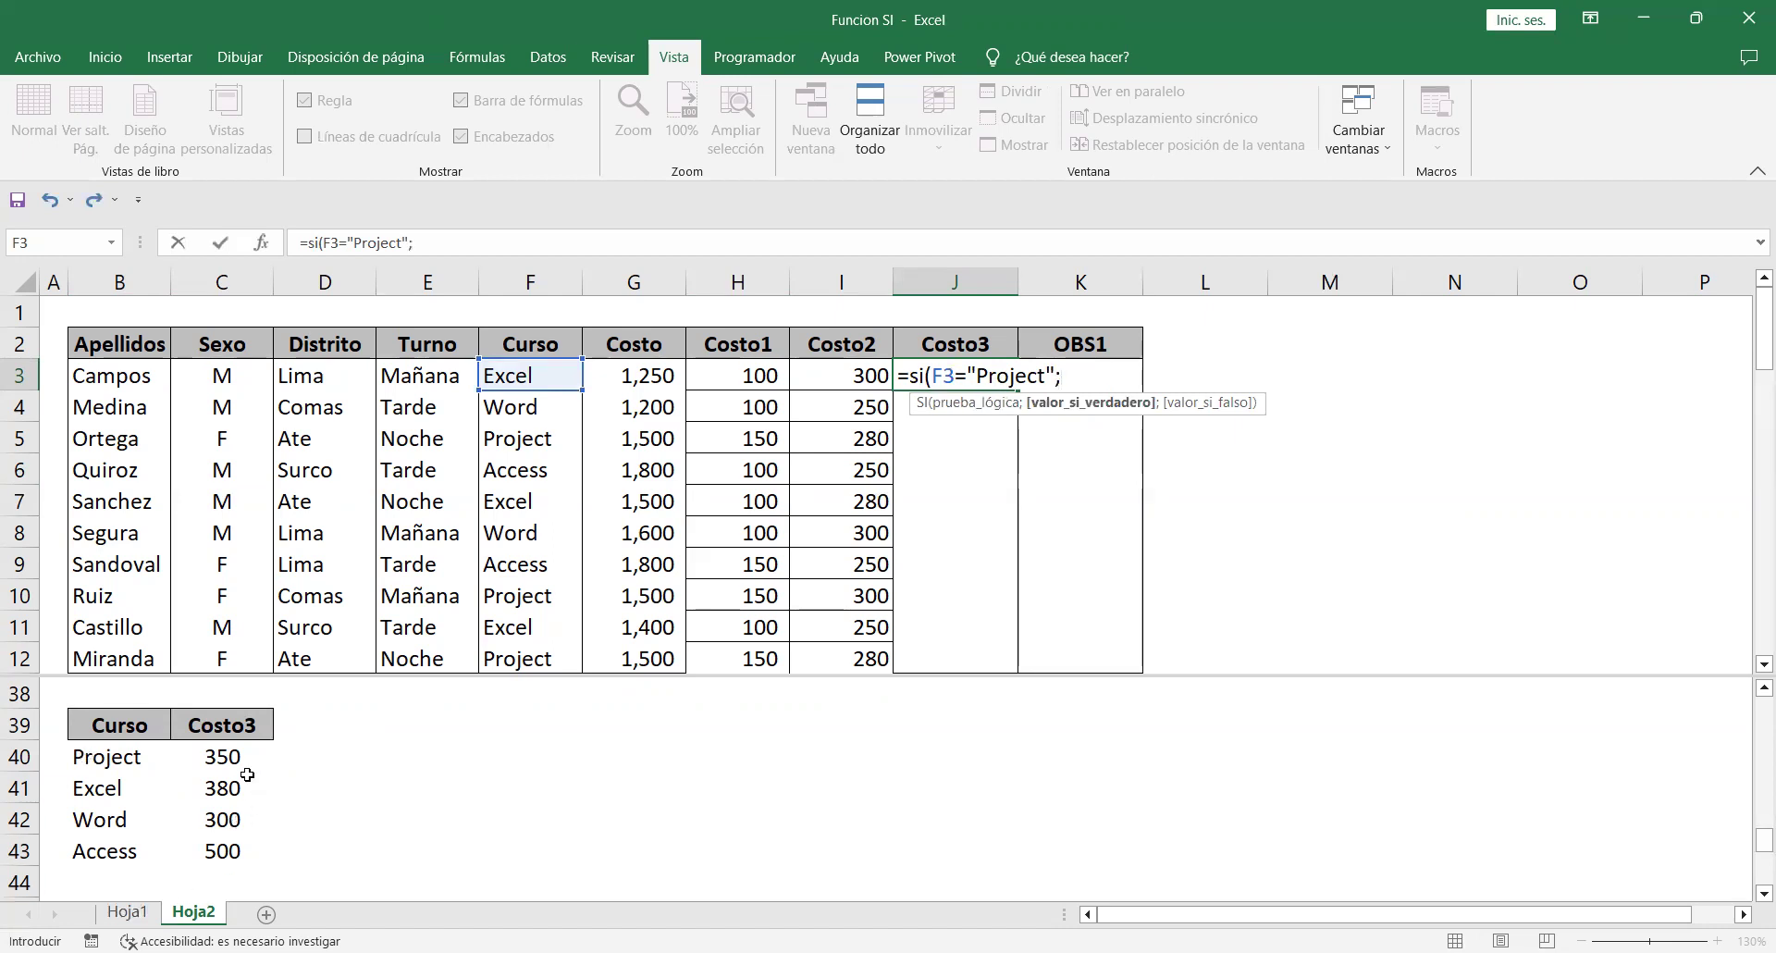
text(350;)
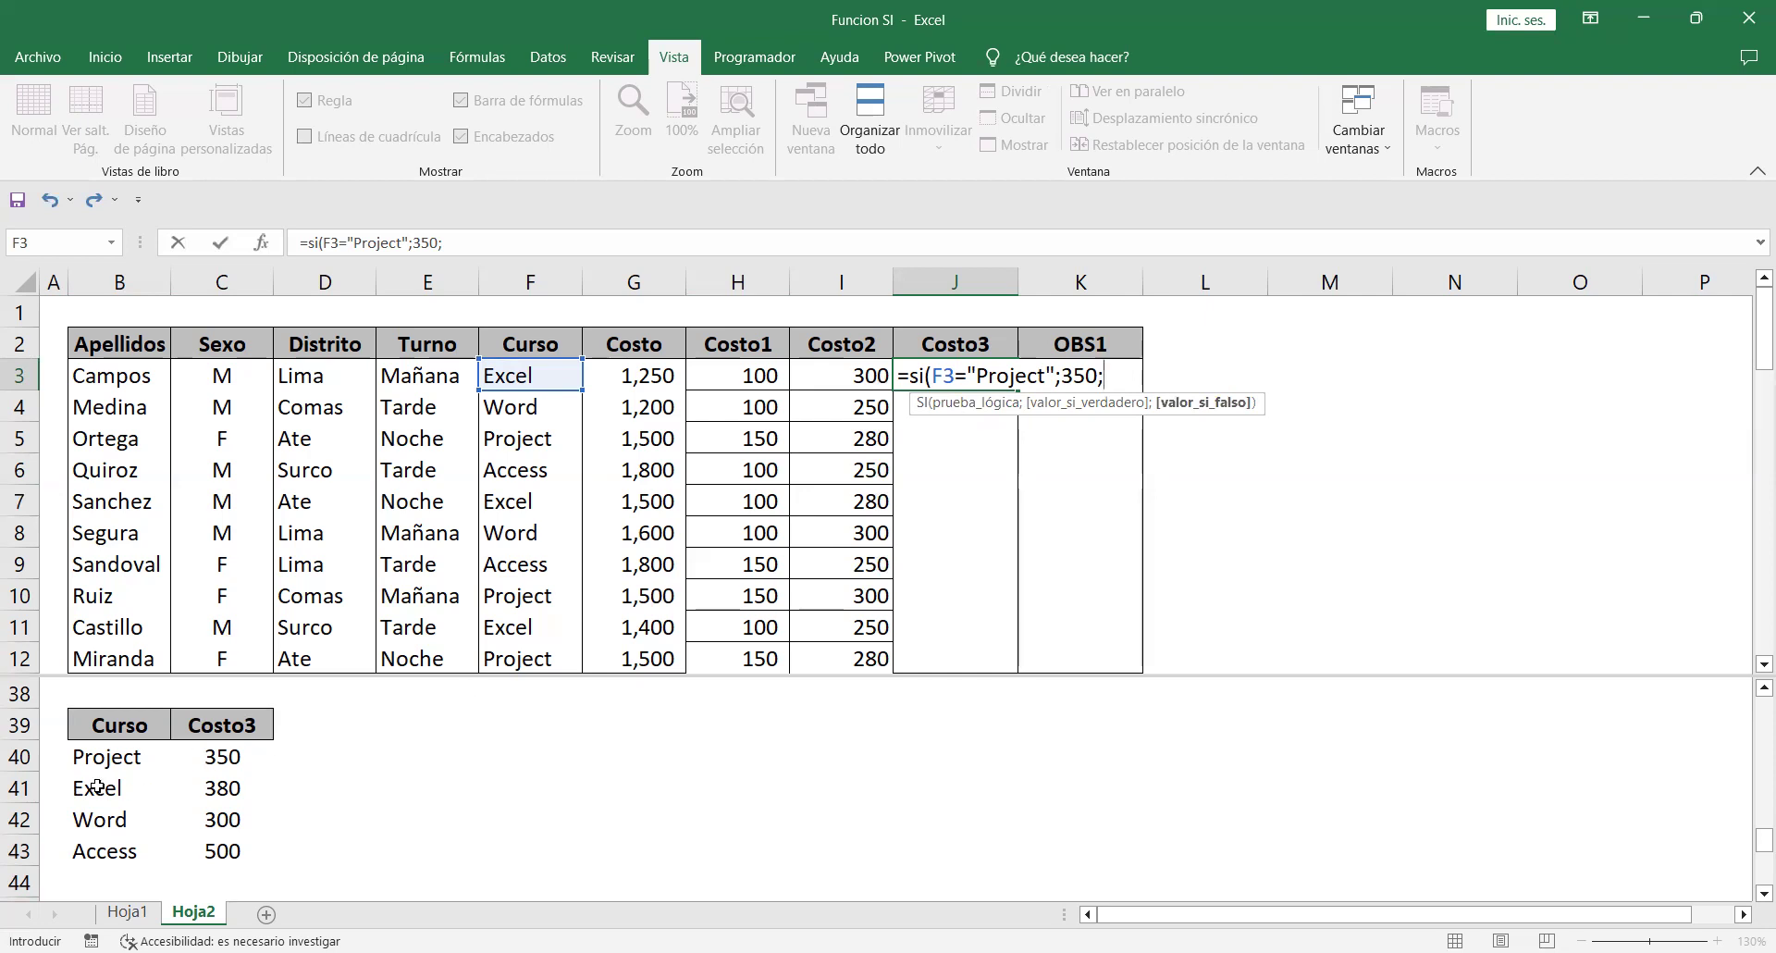
Nest a second SI in the J3 formula that tests F3="Excel" and returns 380 when true.
text(si()
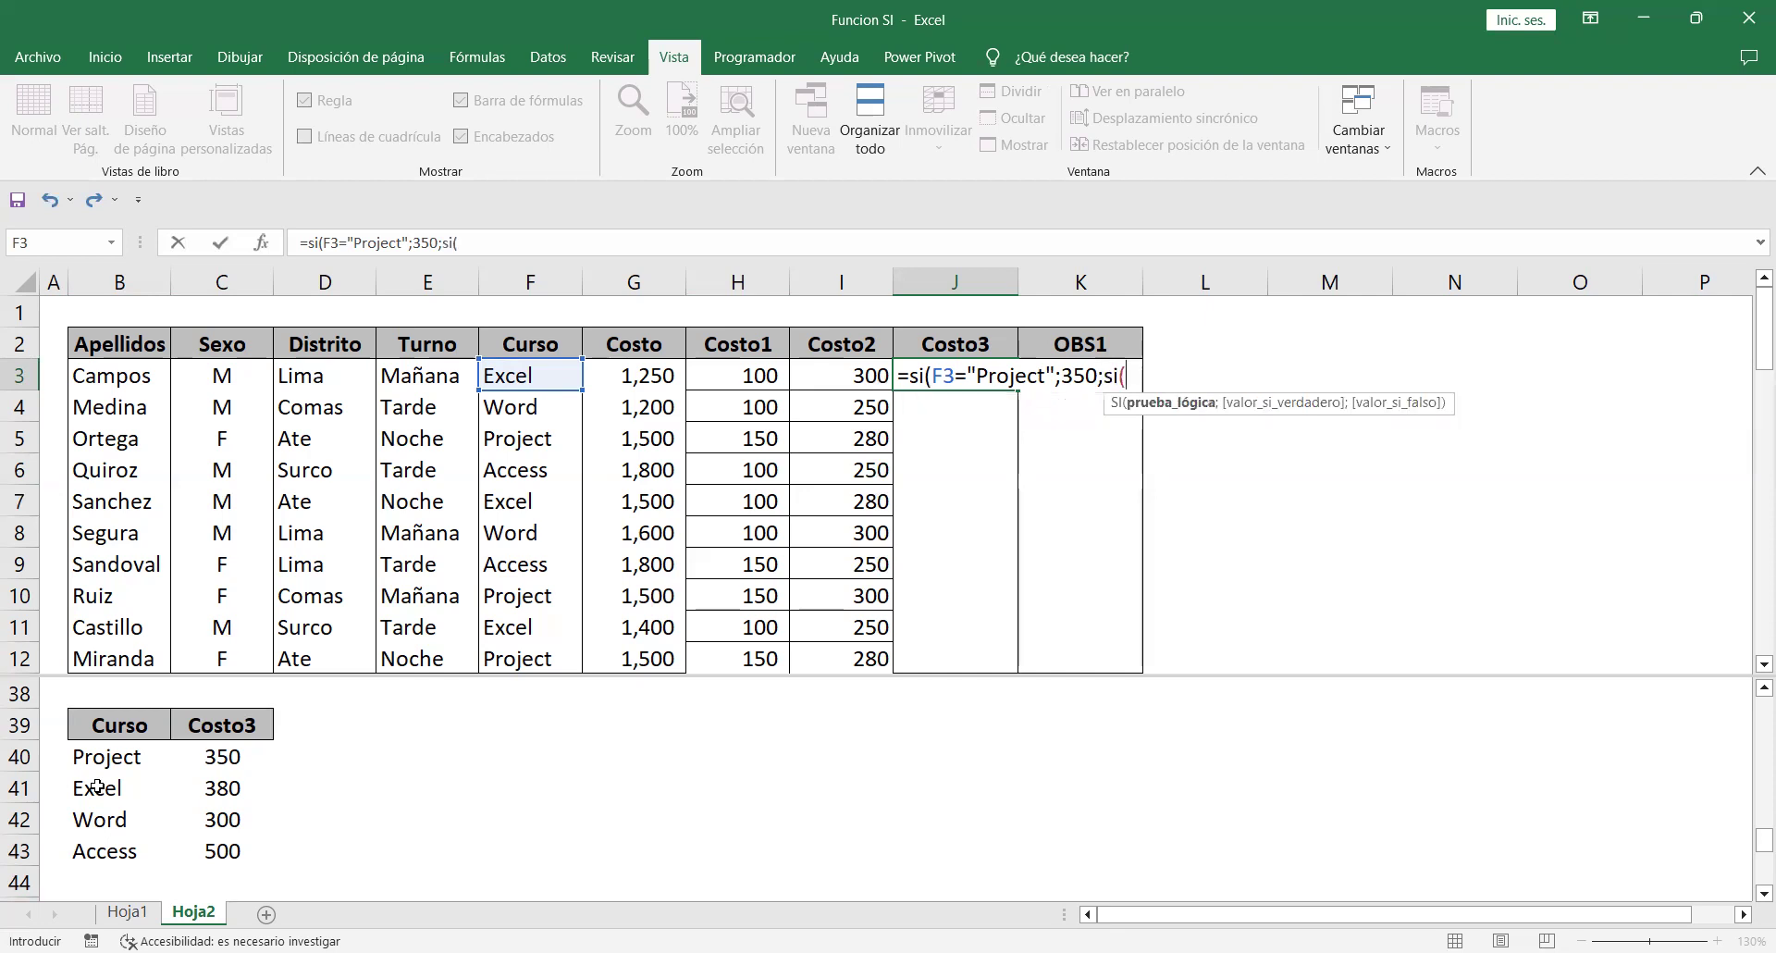
click(518, 375)
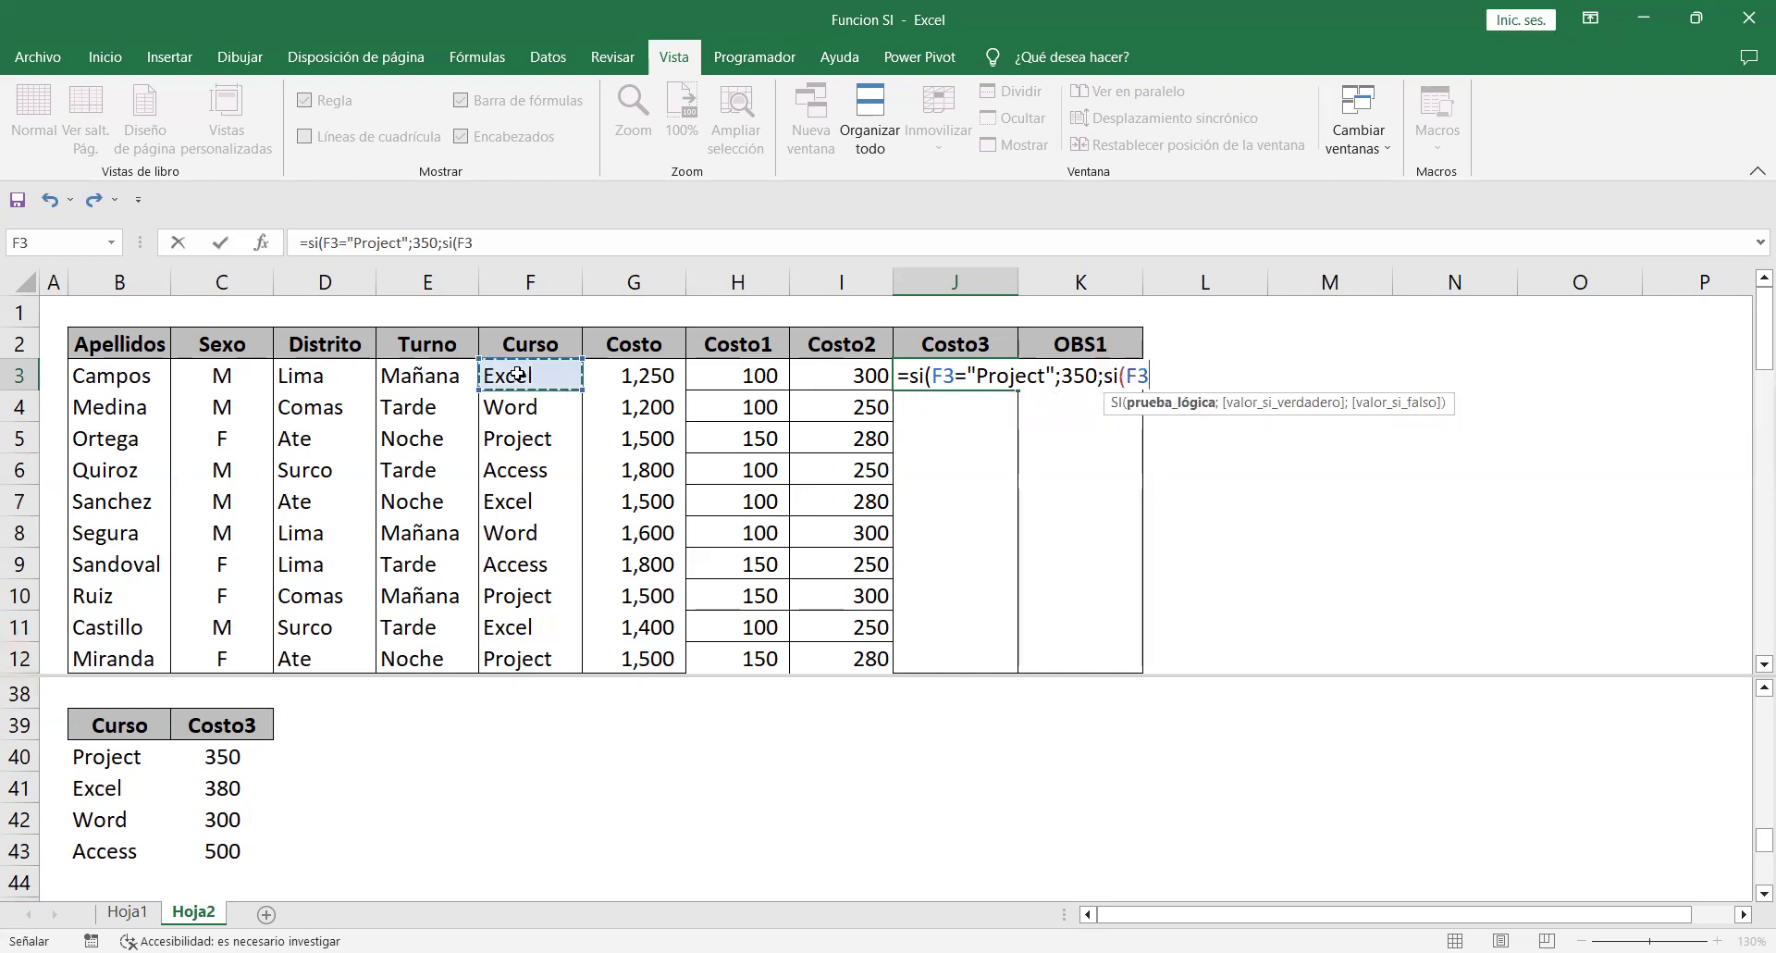
text(="Excel")
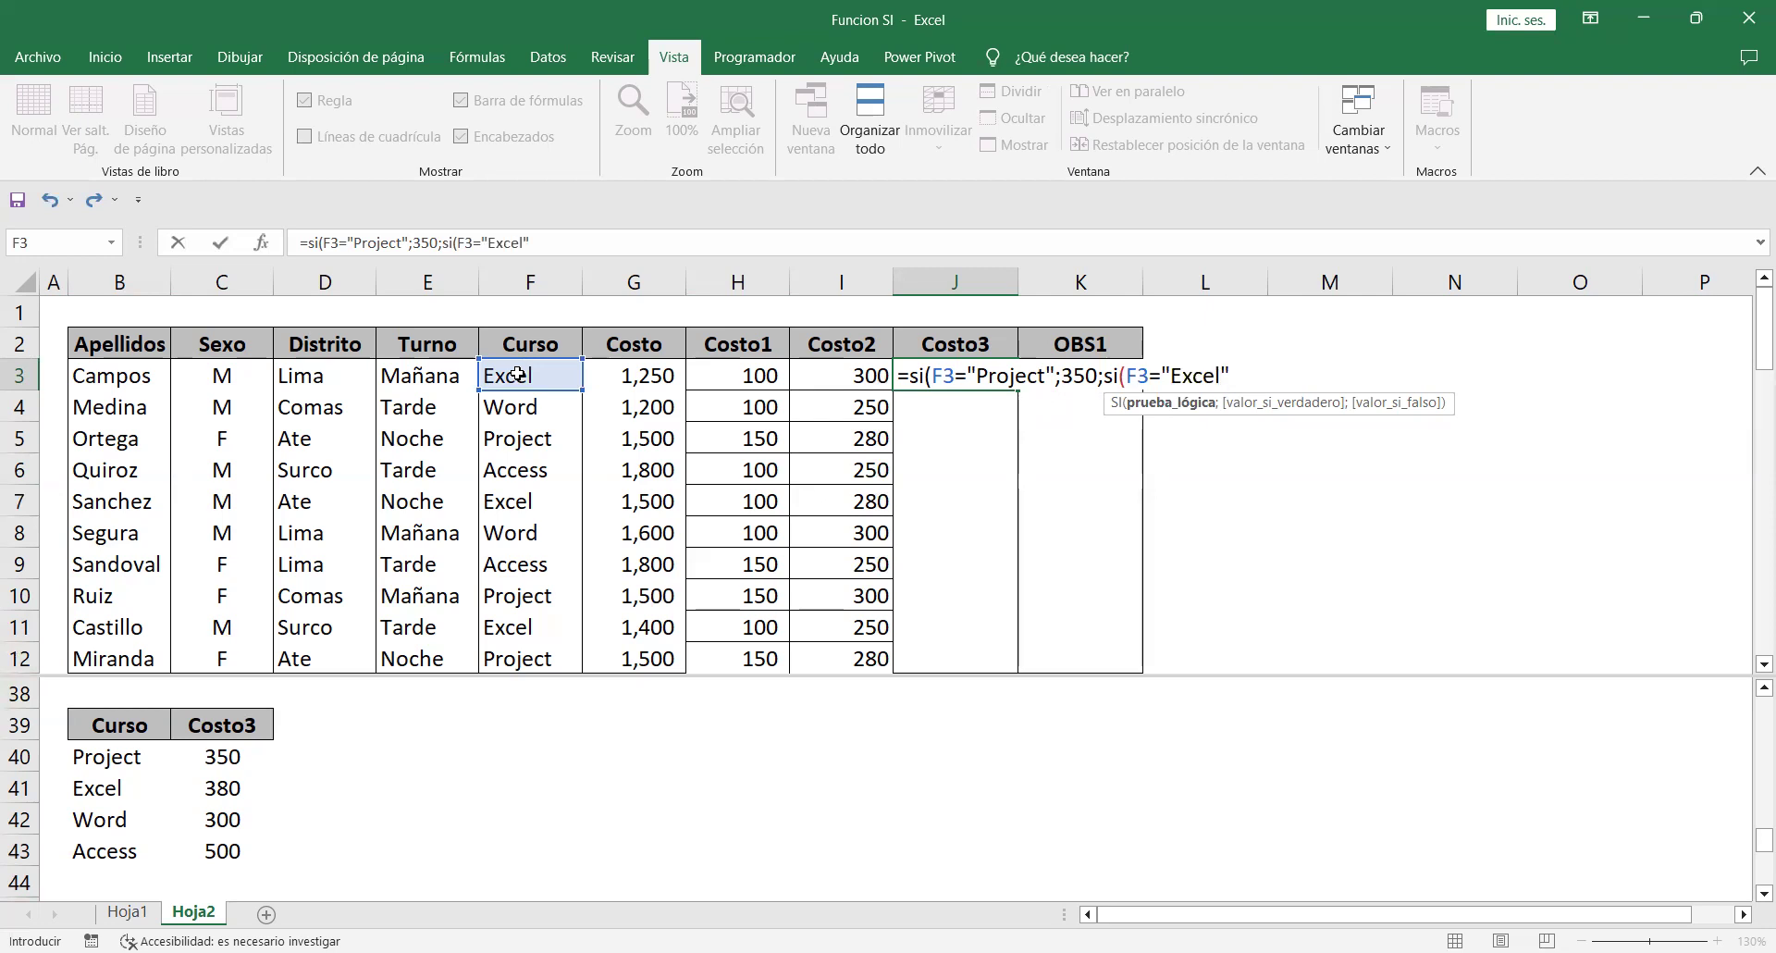
text(;)
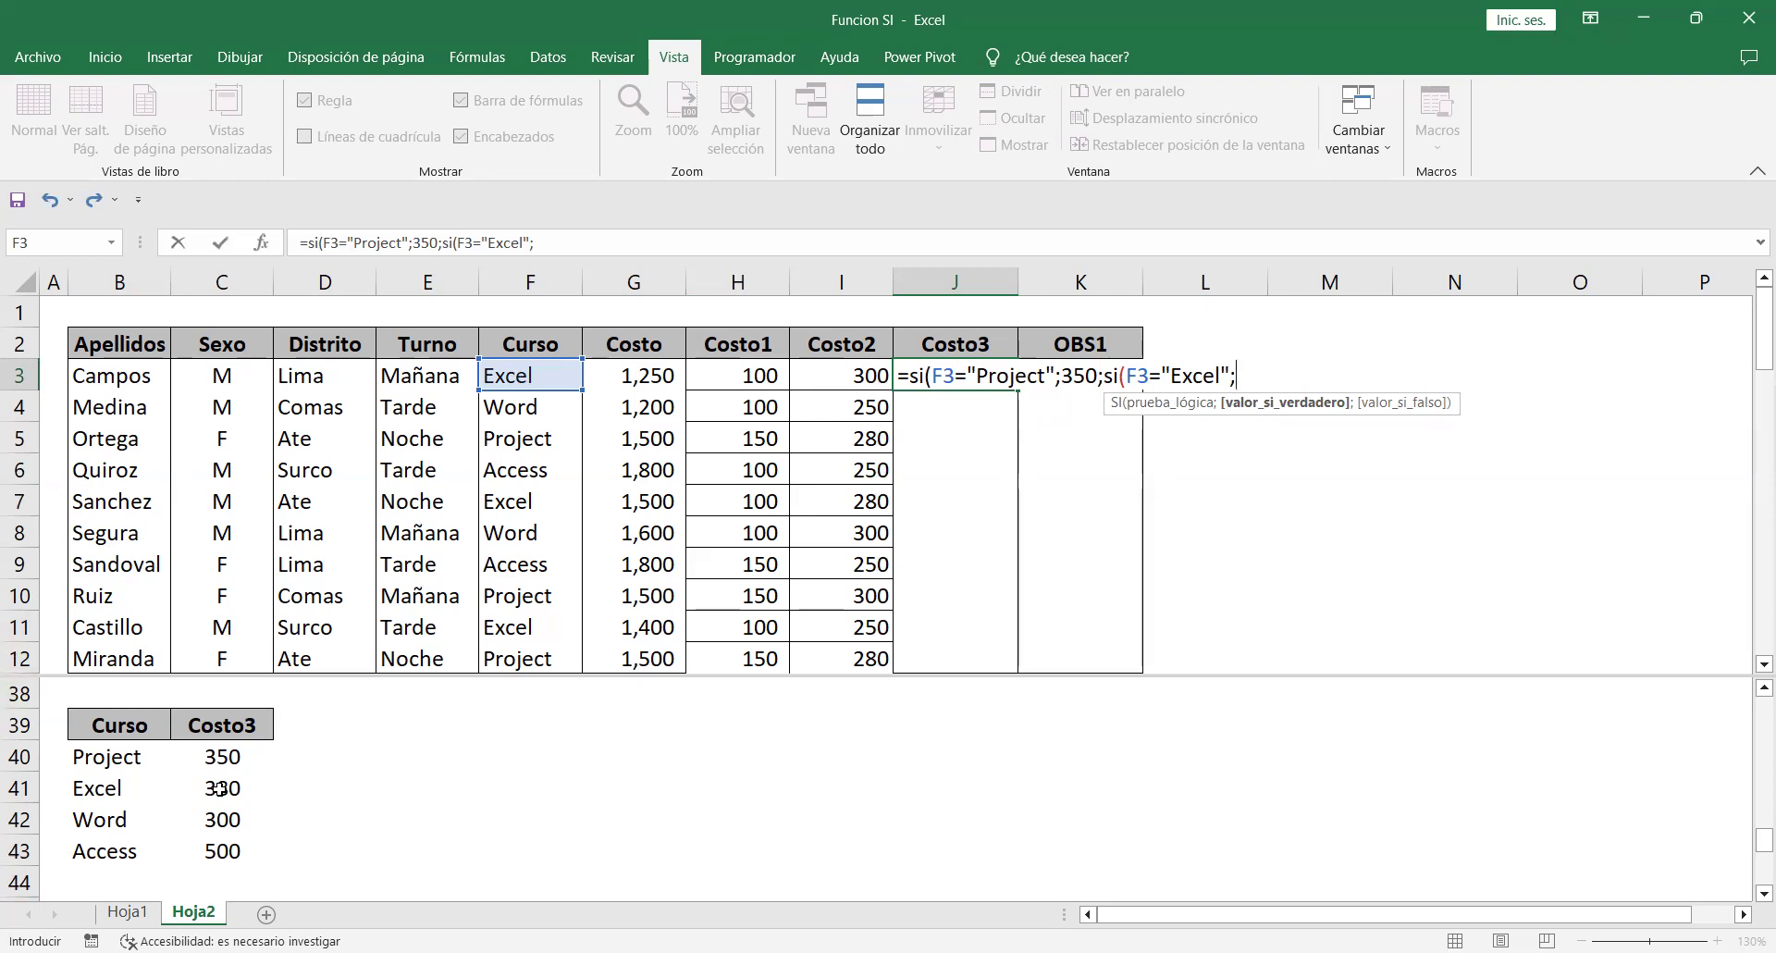
text(380;)
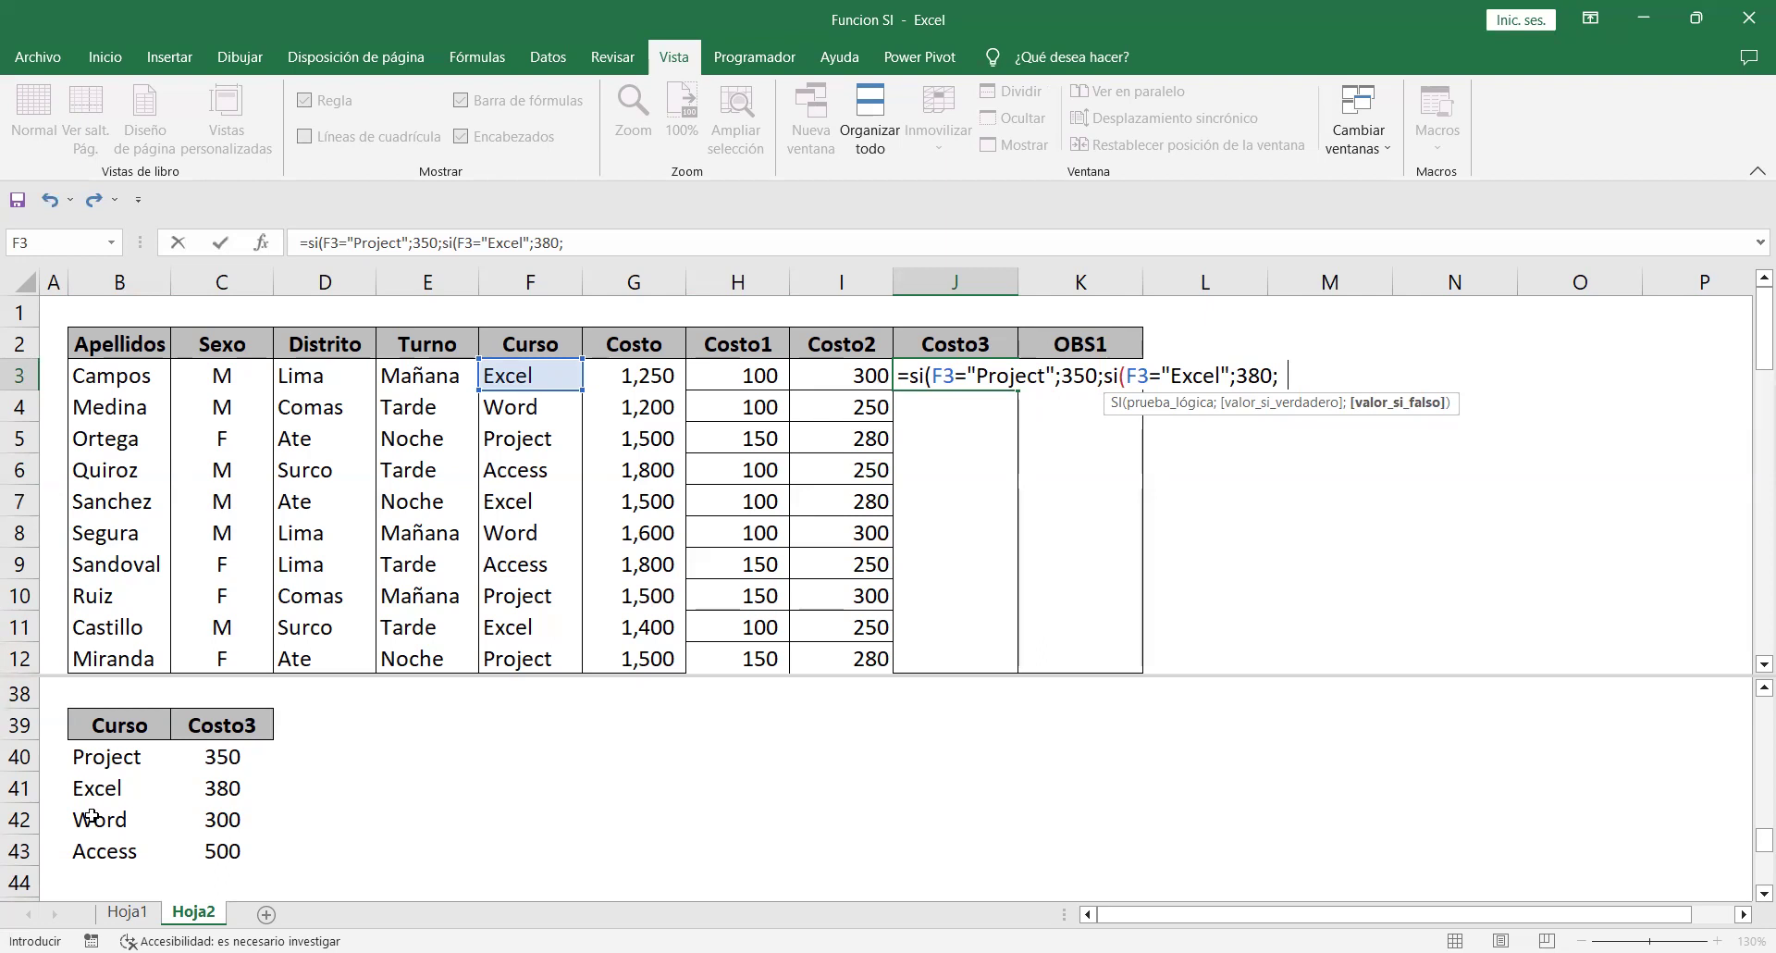
Nest a third SI in the J3 formula that tests F3="Word" and returns 300 when true.
text(si()
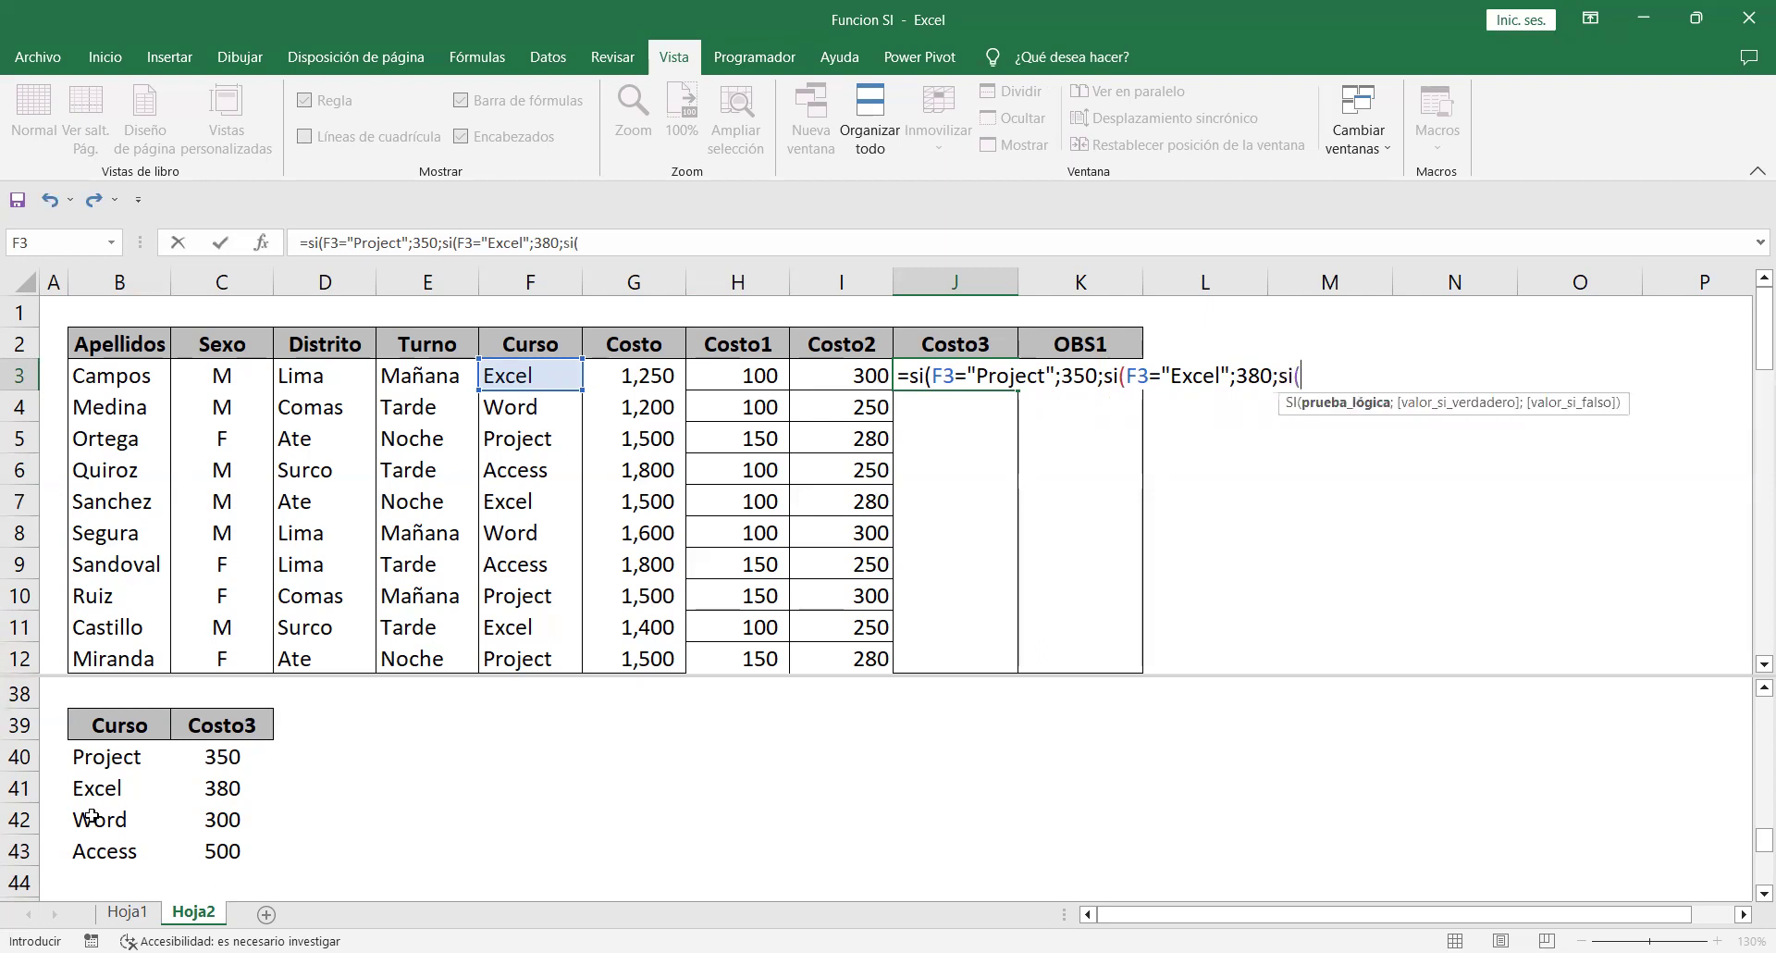
click(523, 374)
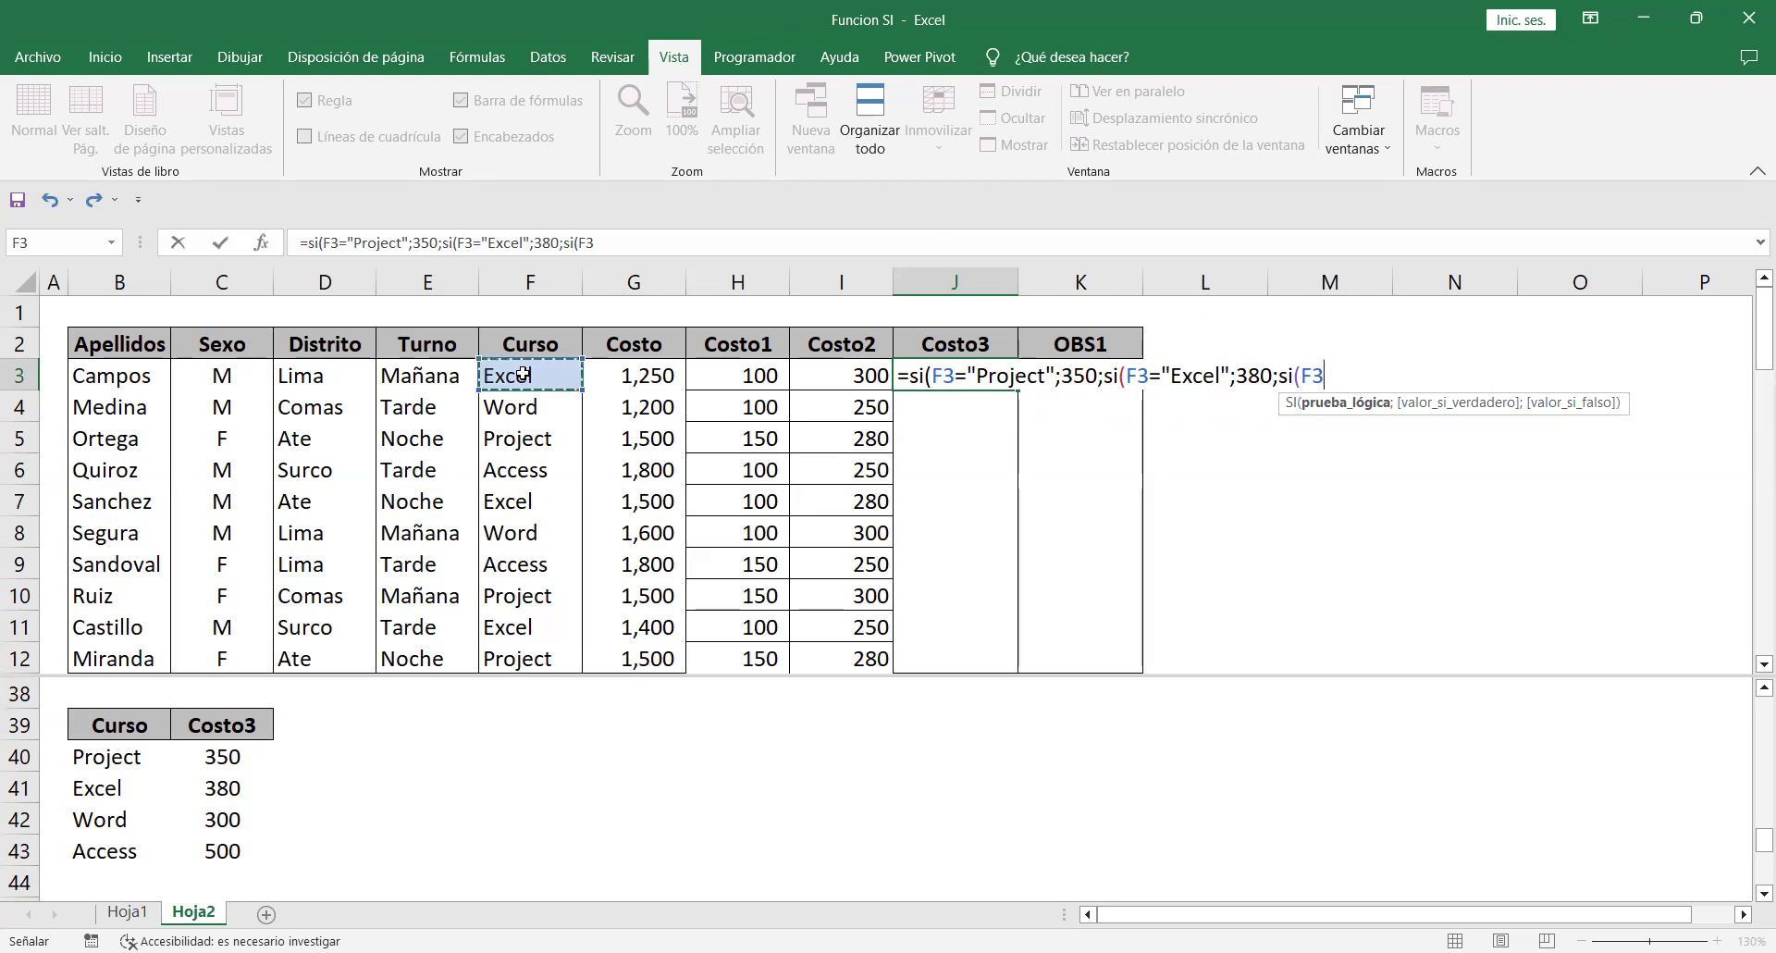
text(=")
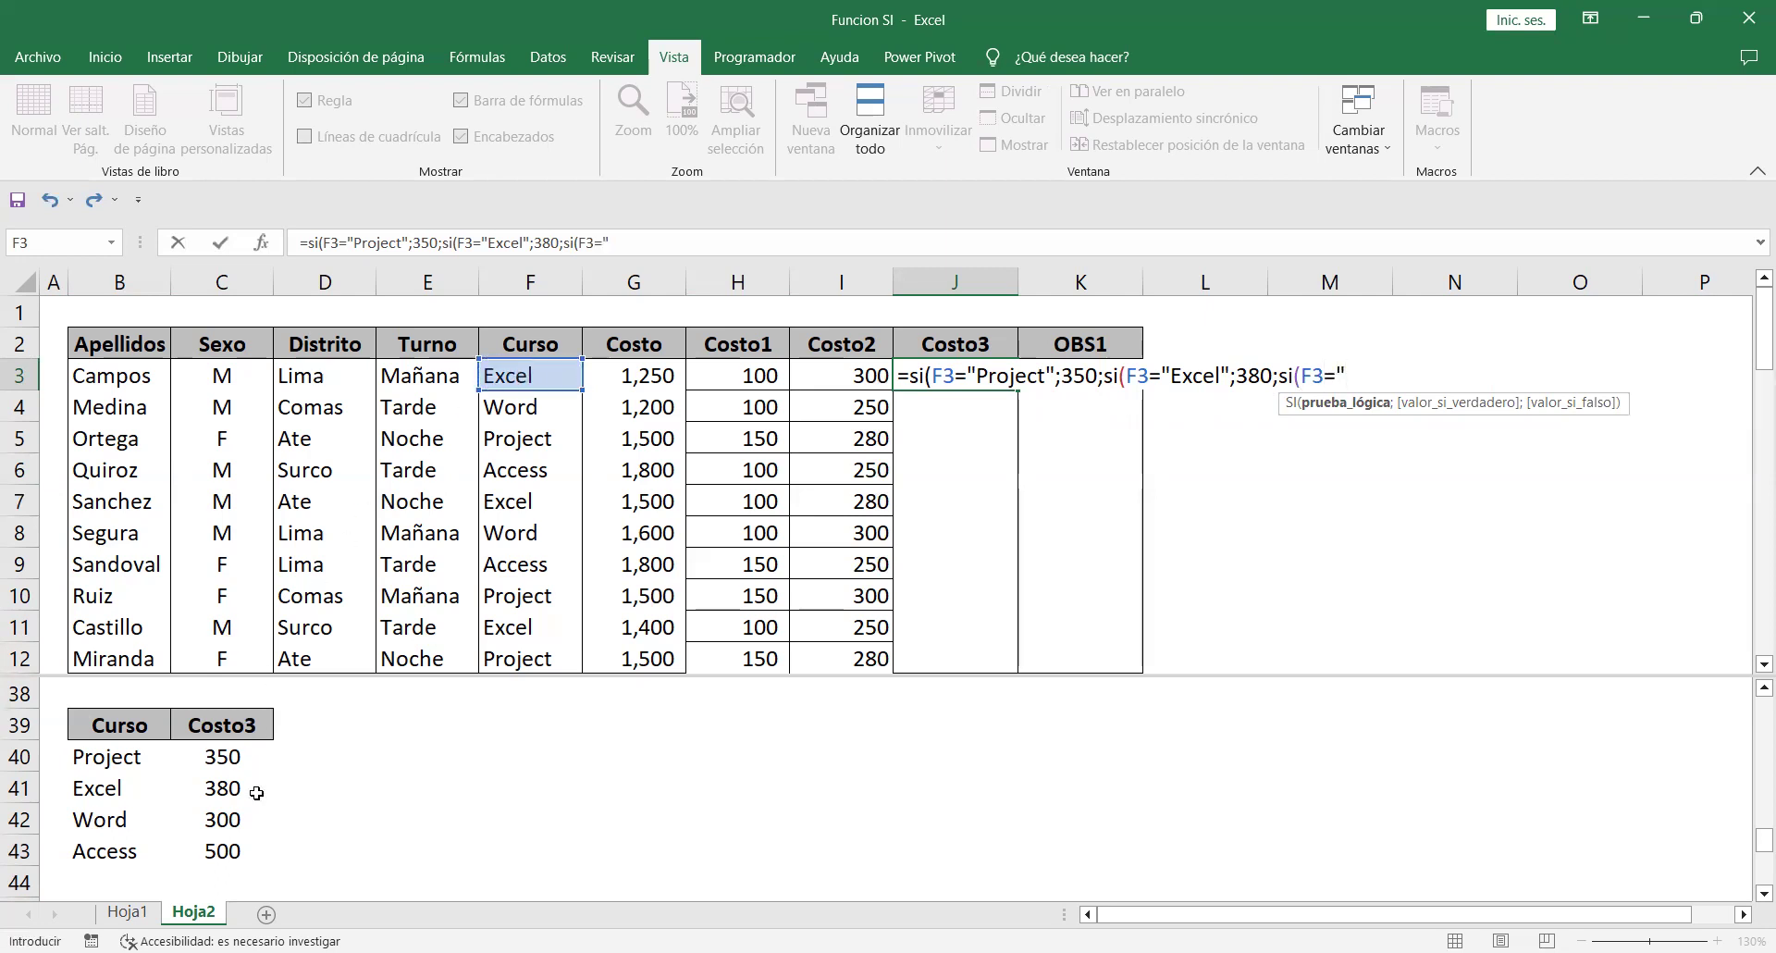
text(Word";)
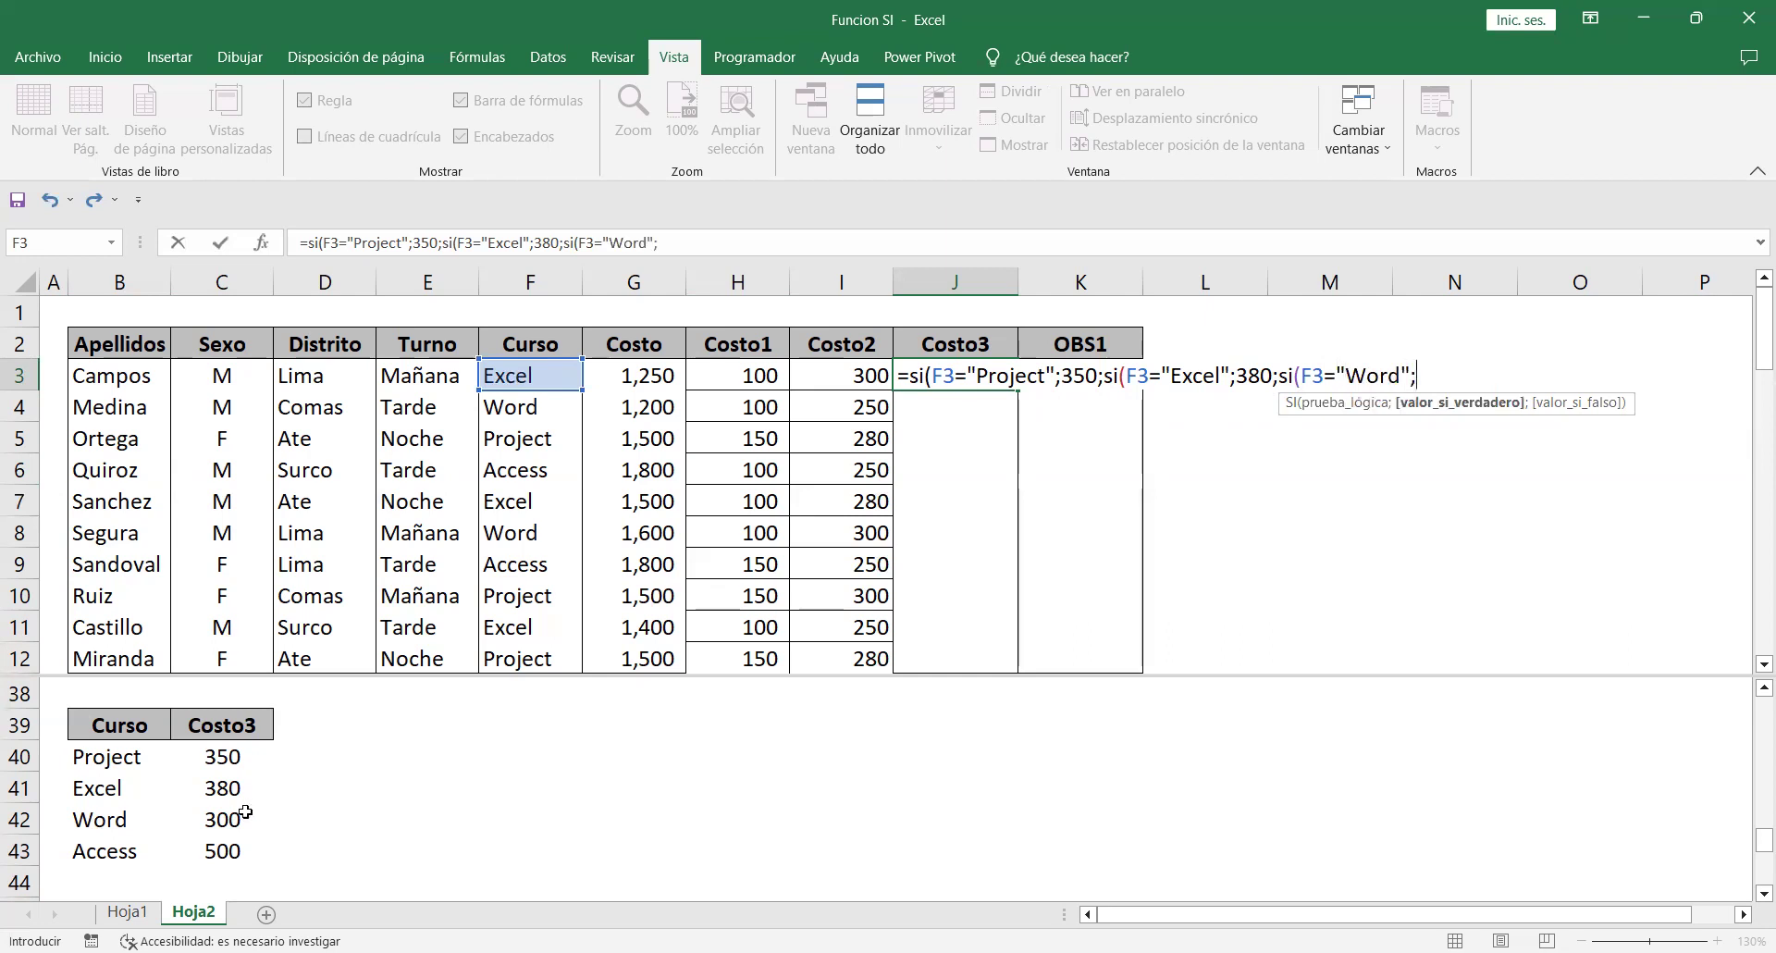
text(300)
text(;)
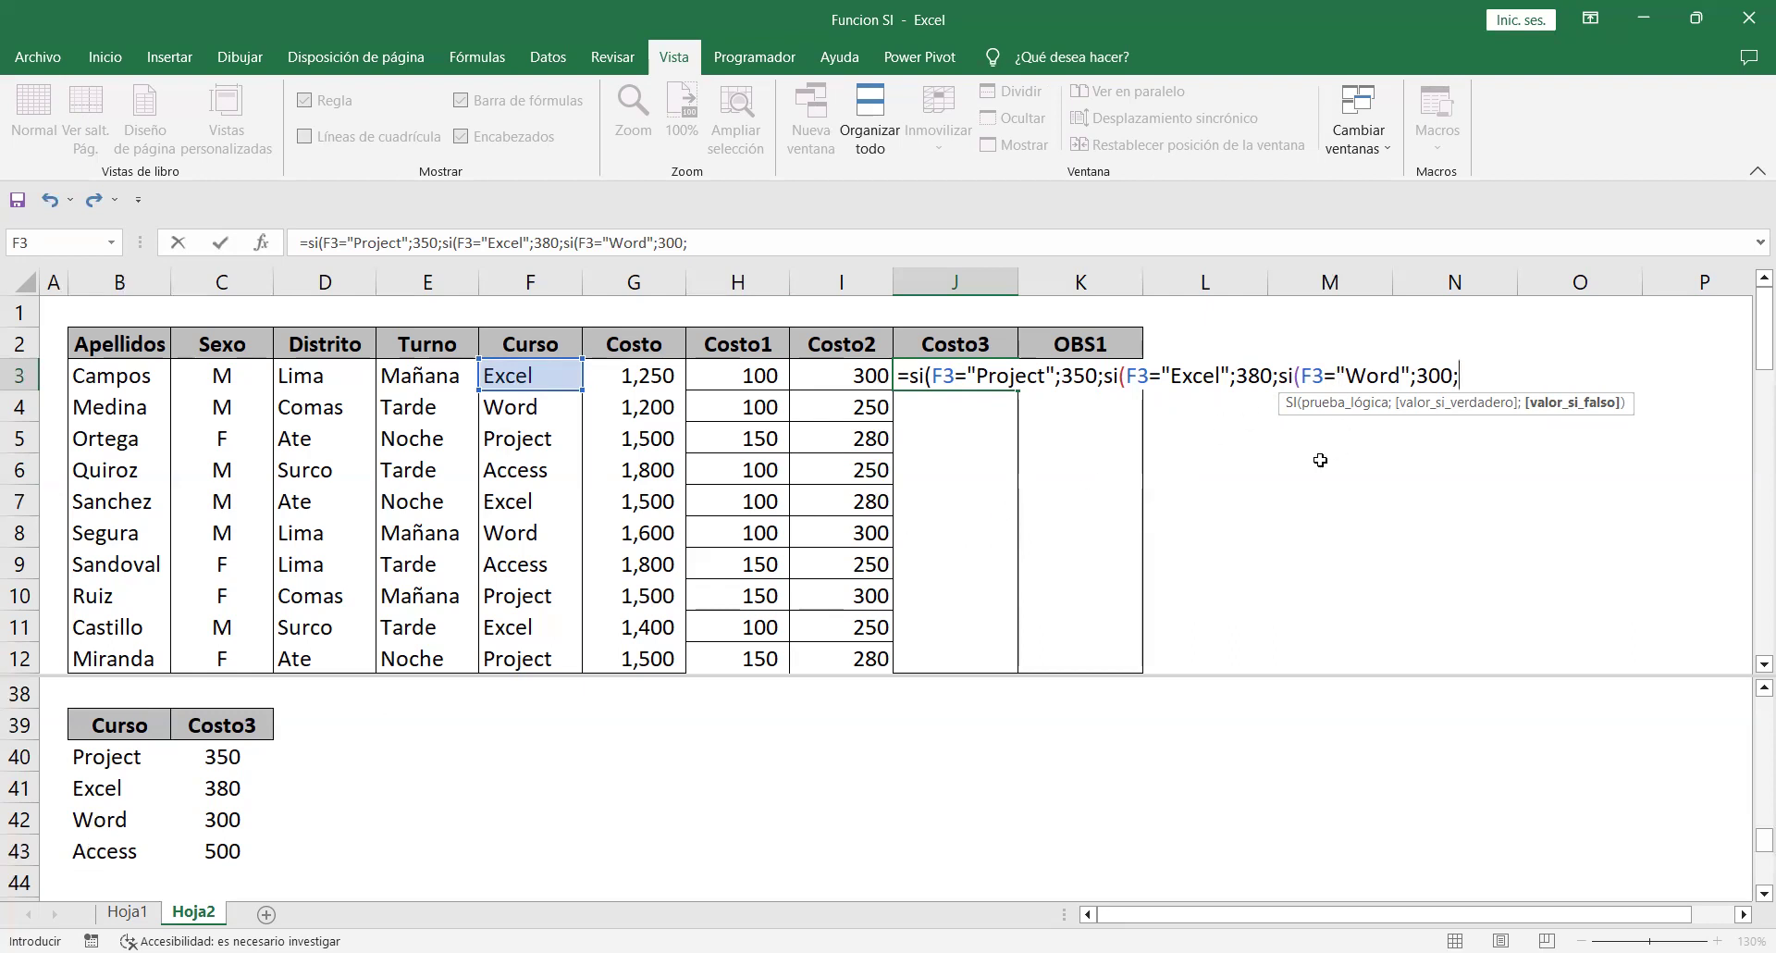
Nest a fourth SI in the J3 formula that tests F3="Access", returning 500 when true and 0 otherwise.
text(si()
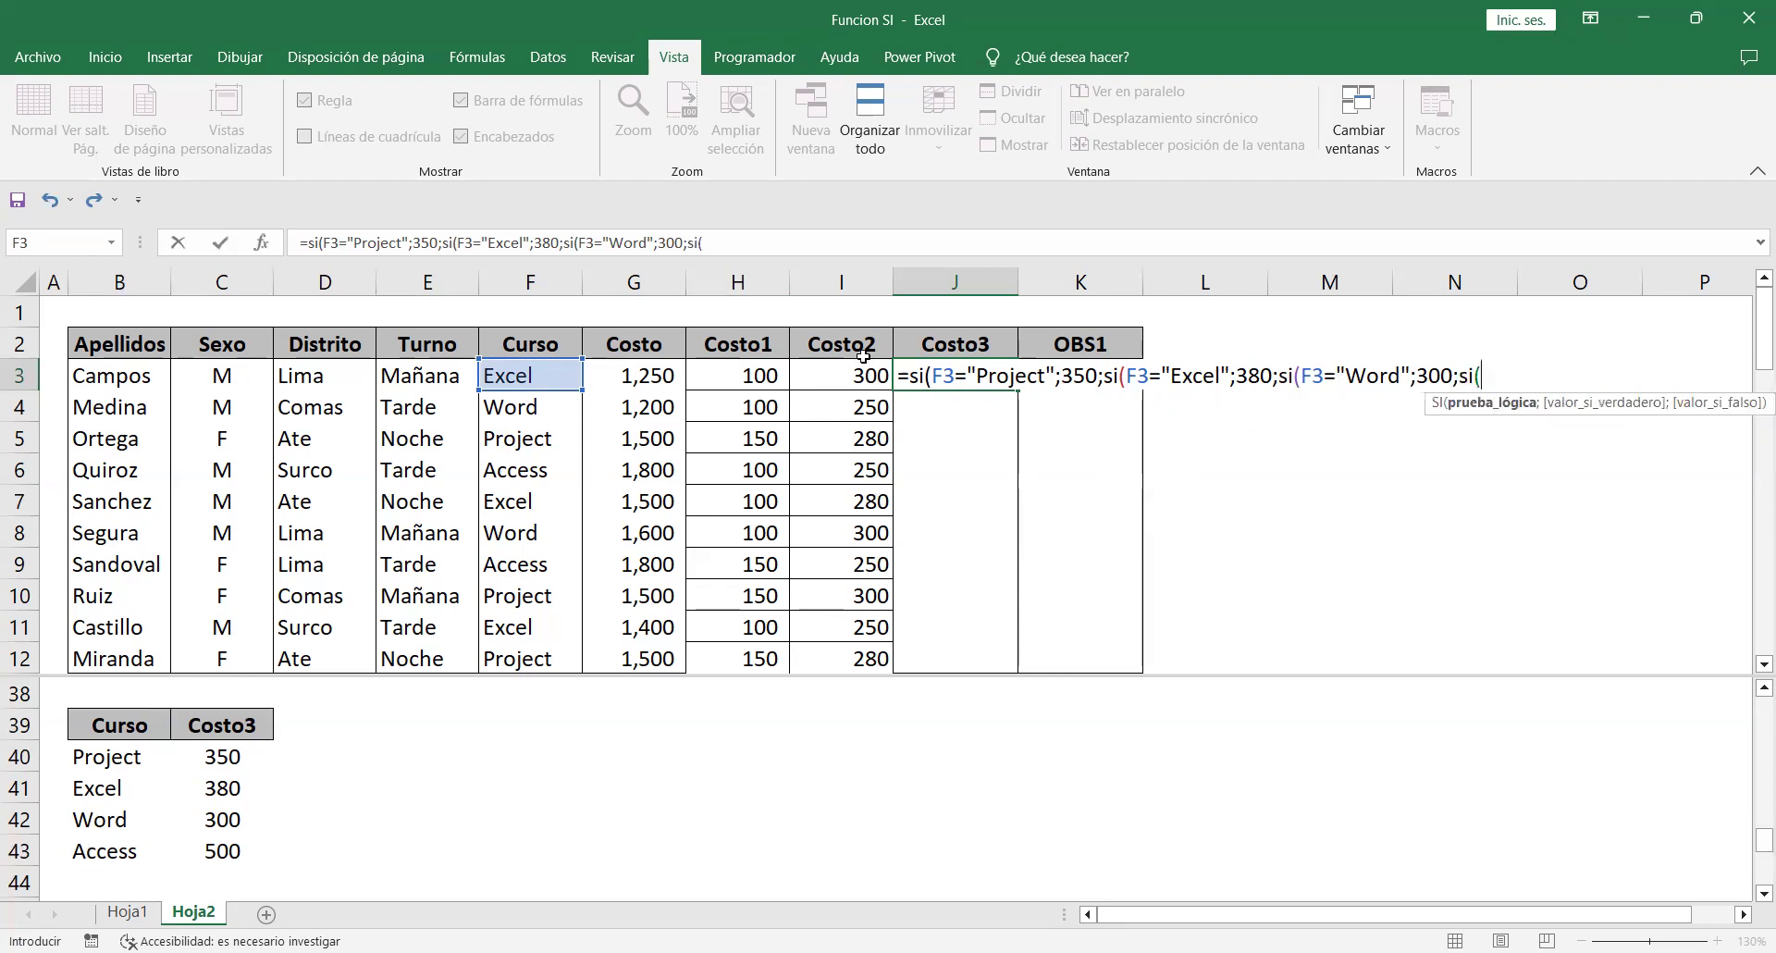
click(544, 378)
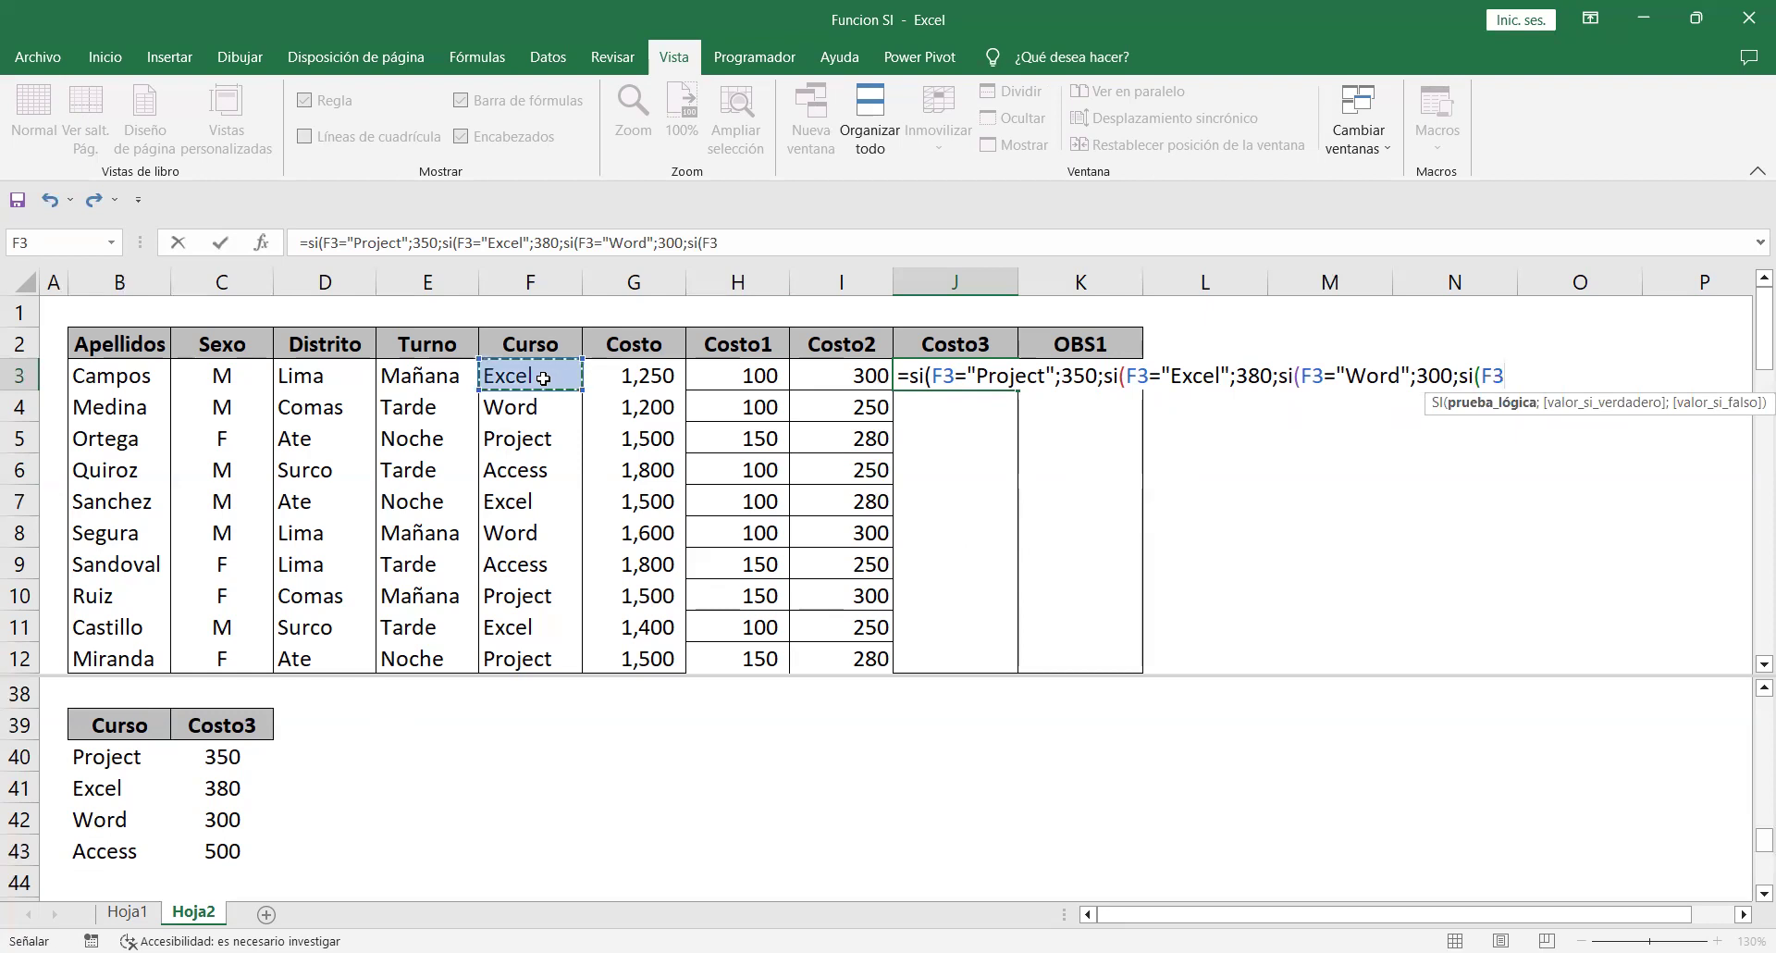
text(="Ac)
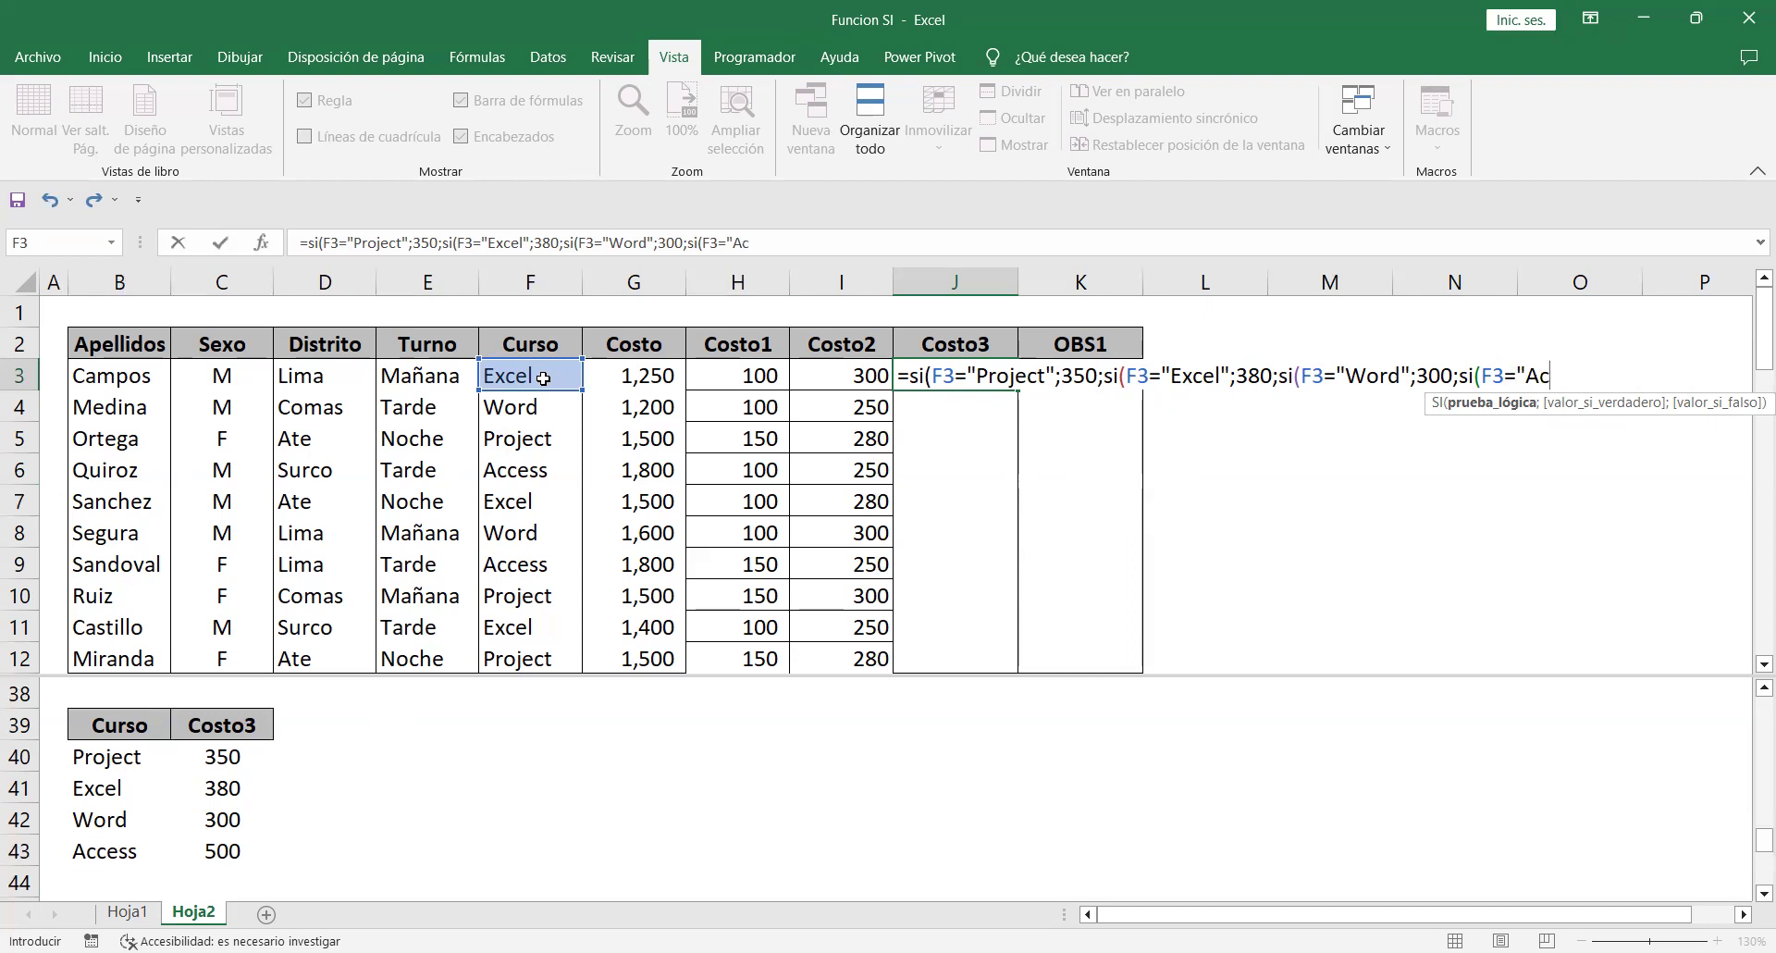
text(cess";)
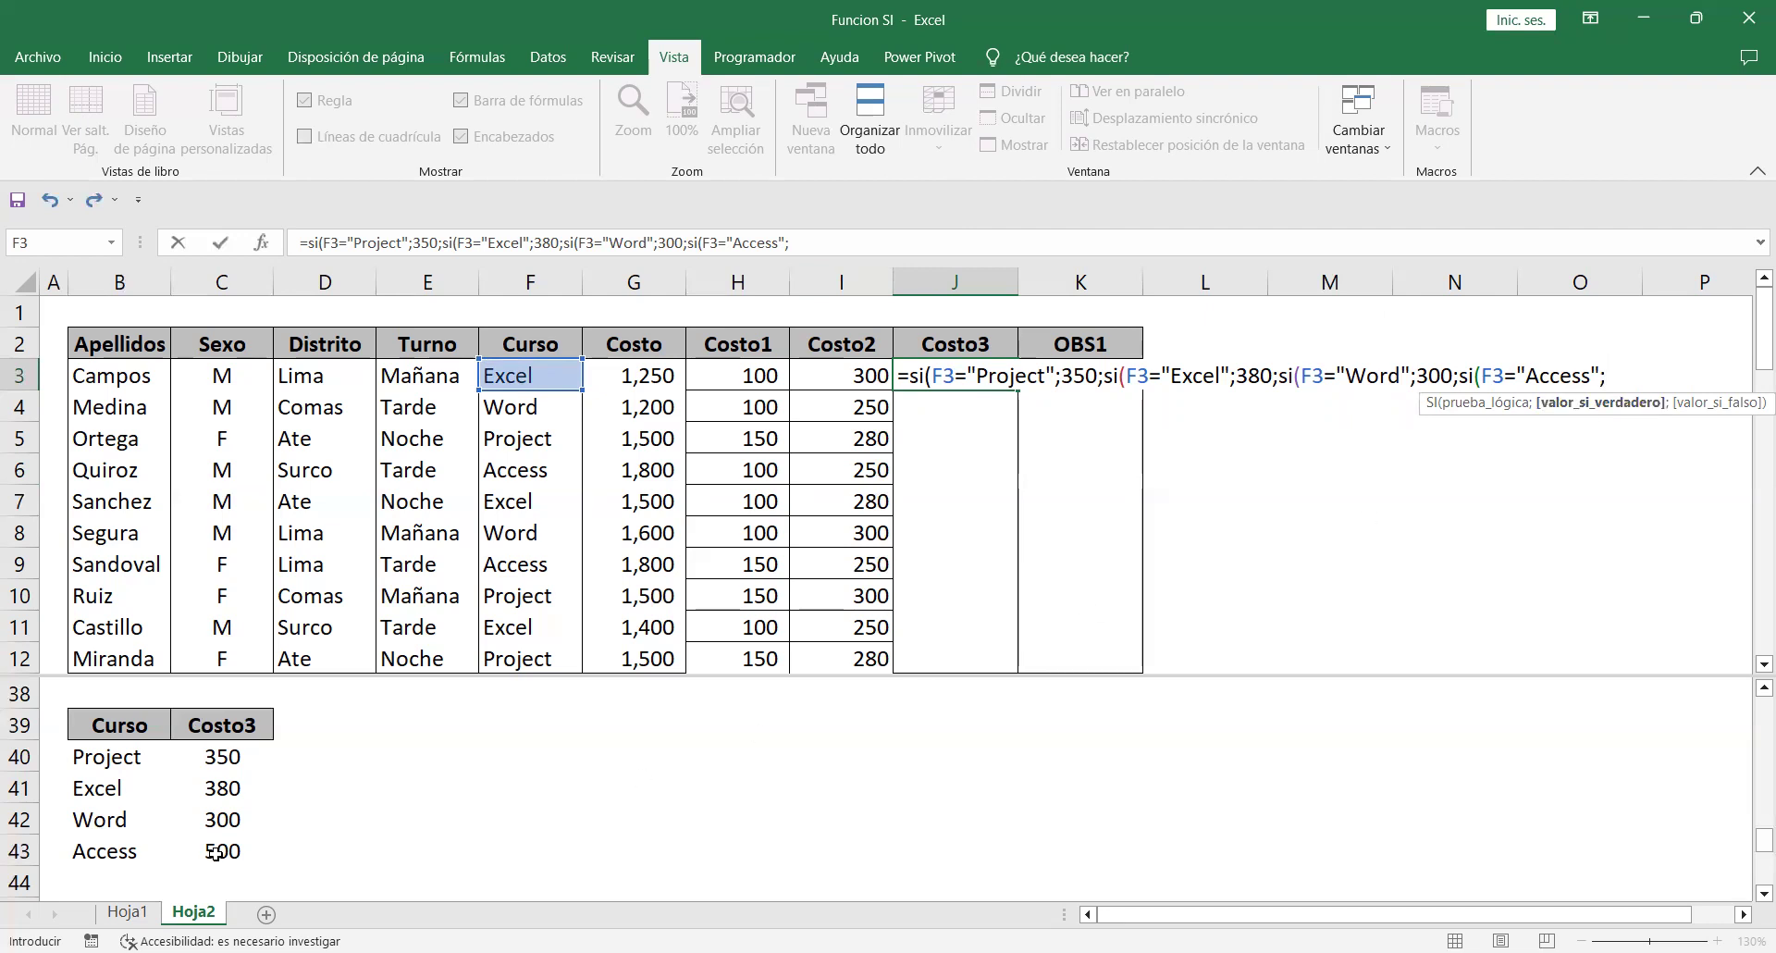
text(500;)
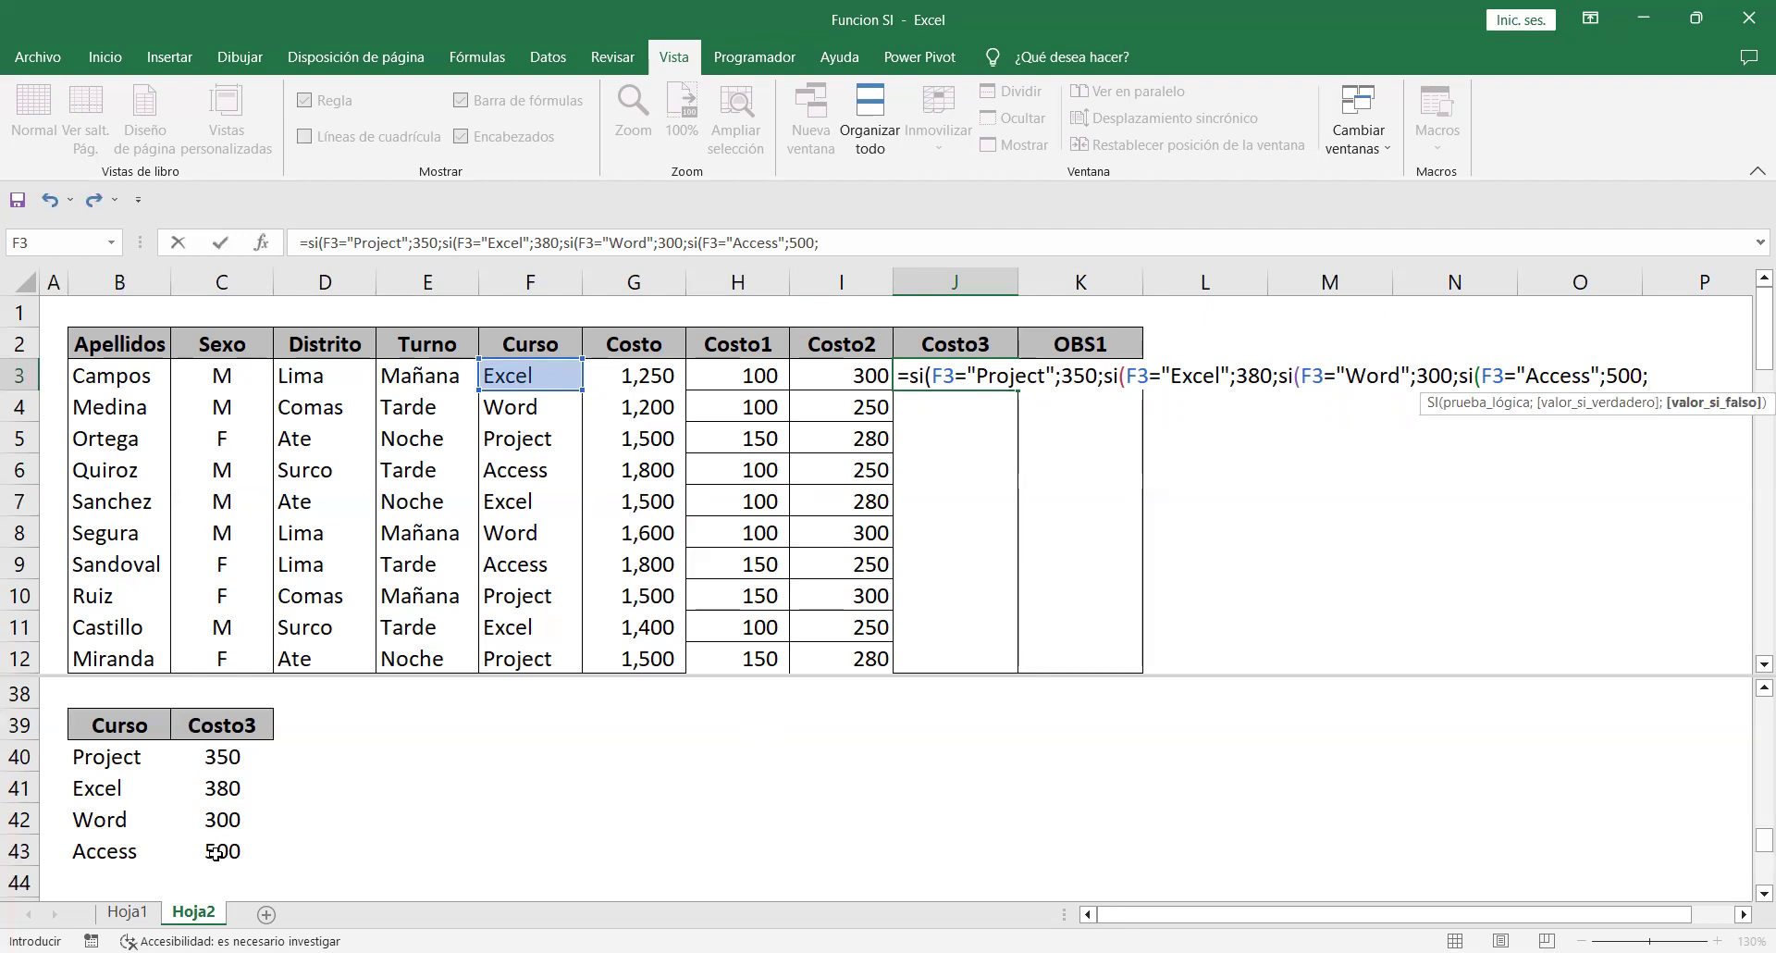
key(BackSpace)
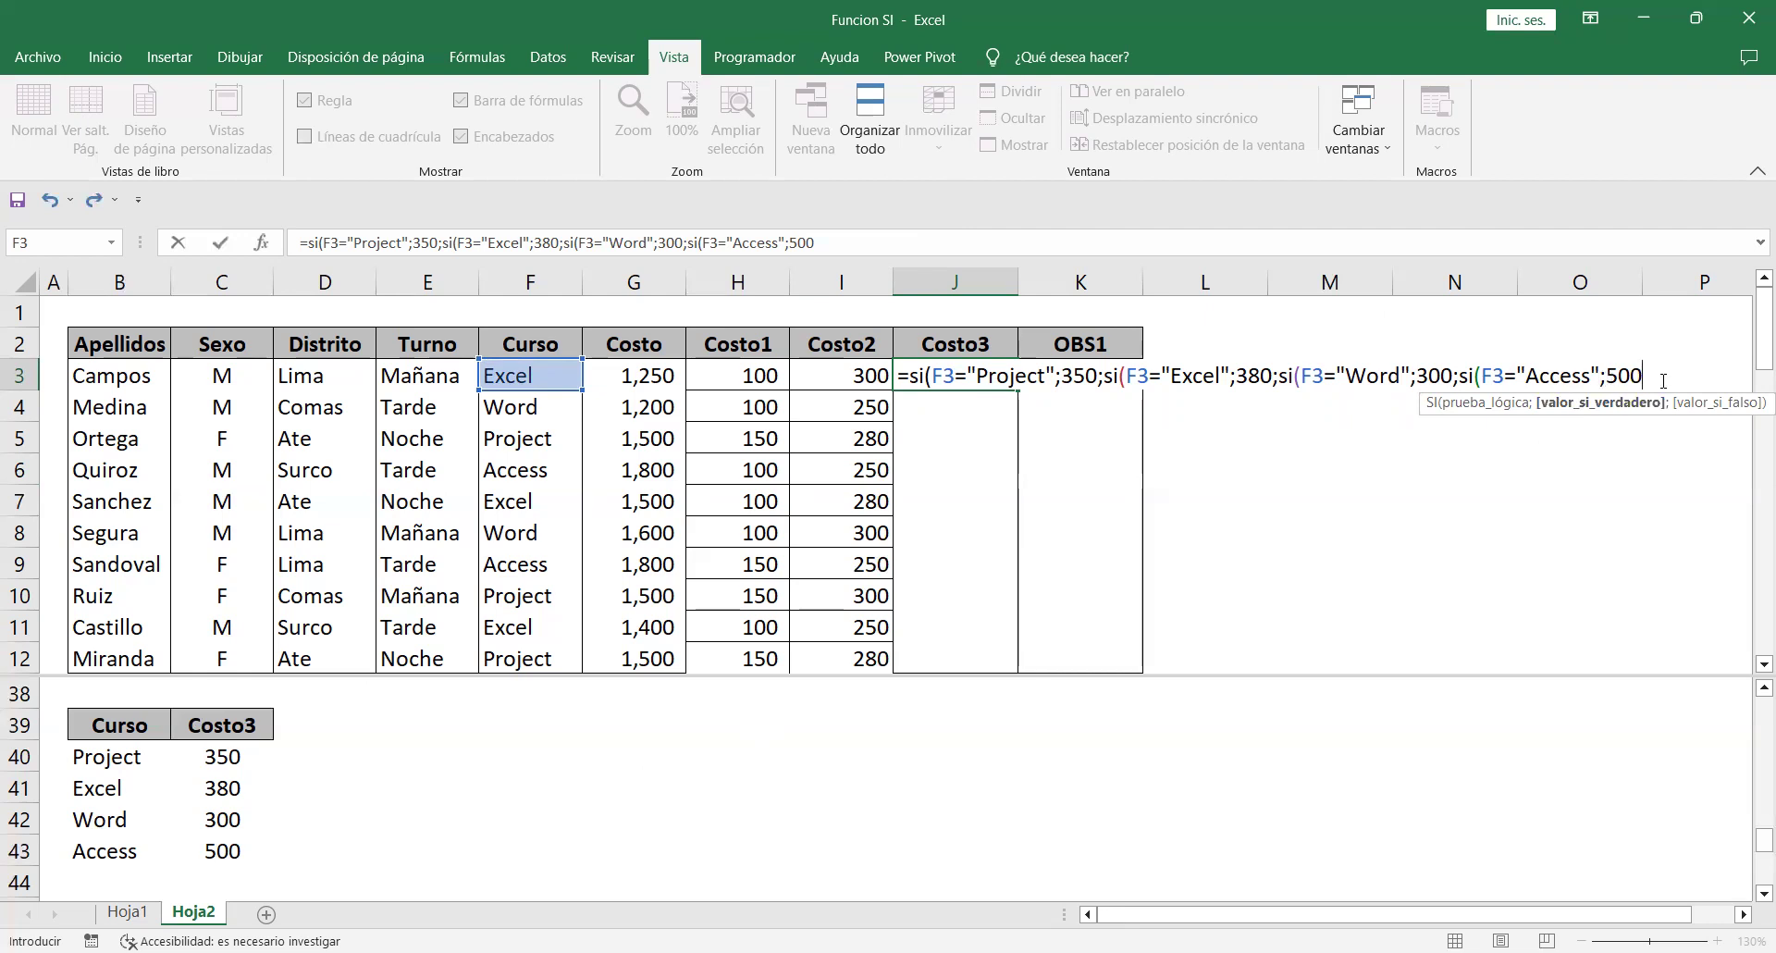
text(;0)
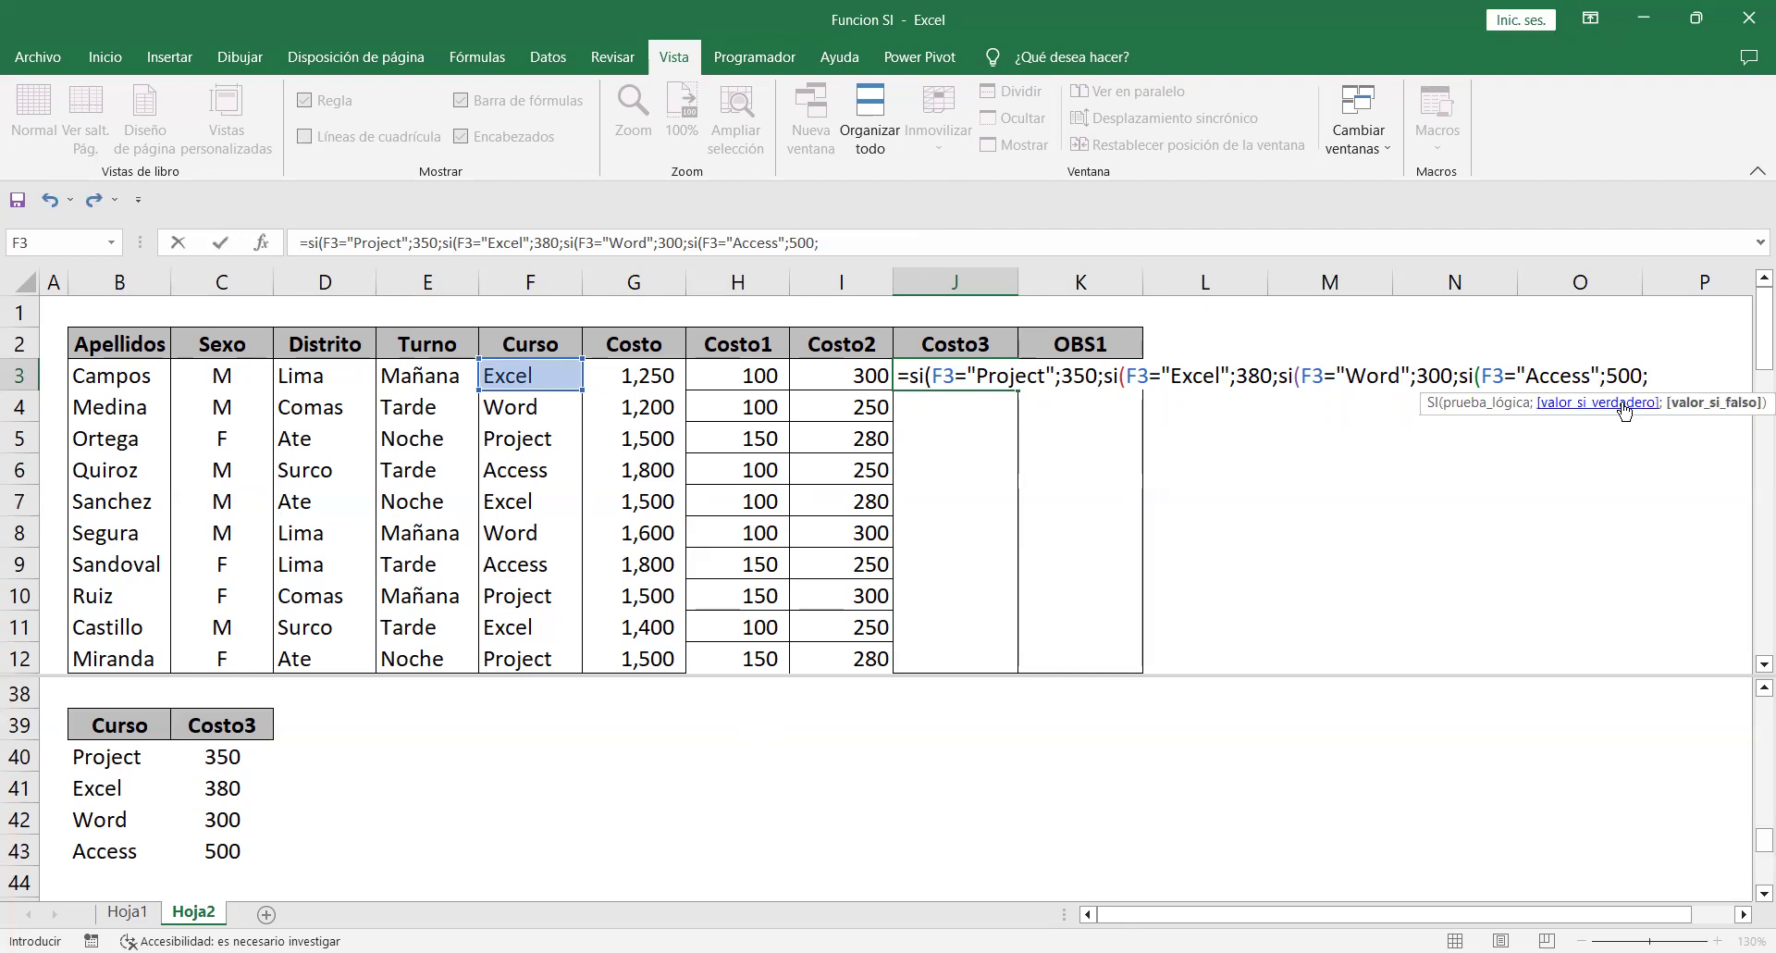
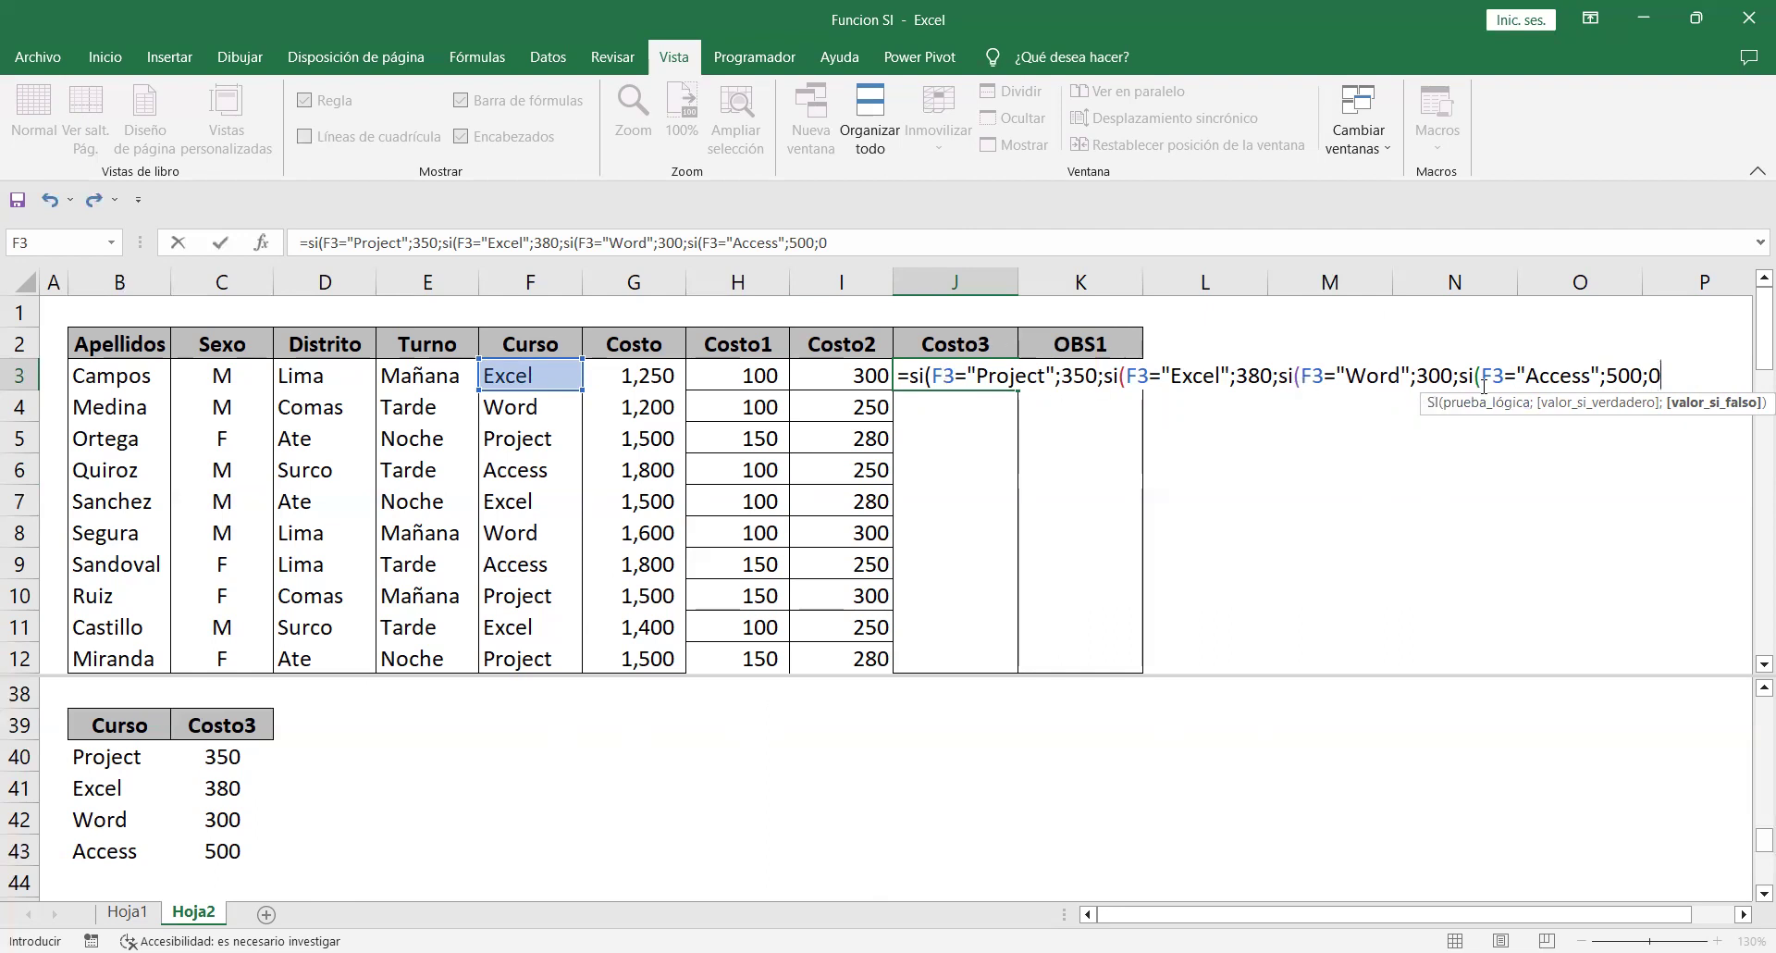
Close the four nested SI functions in J3 and fill the formula down the Costo3 column to J12.
text()))))
key(Return)
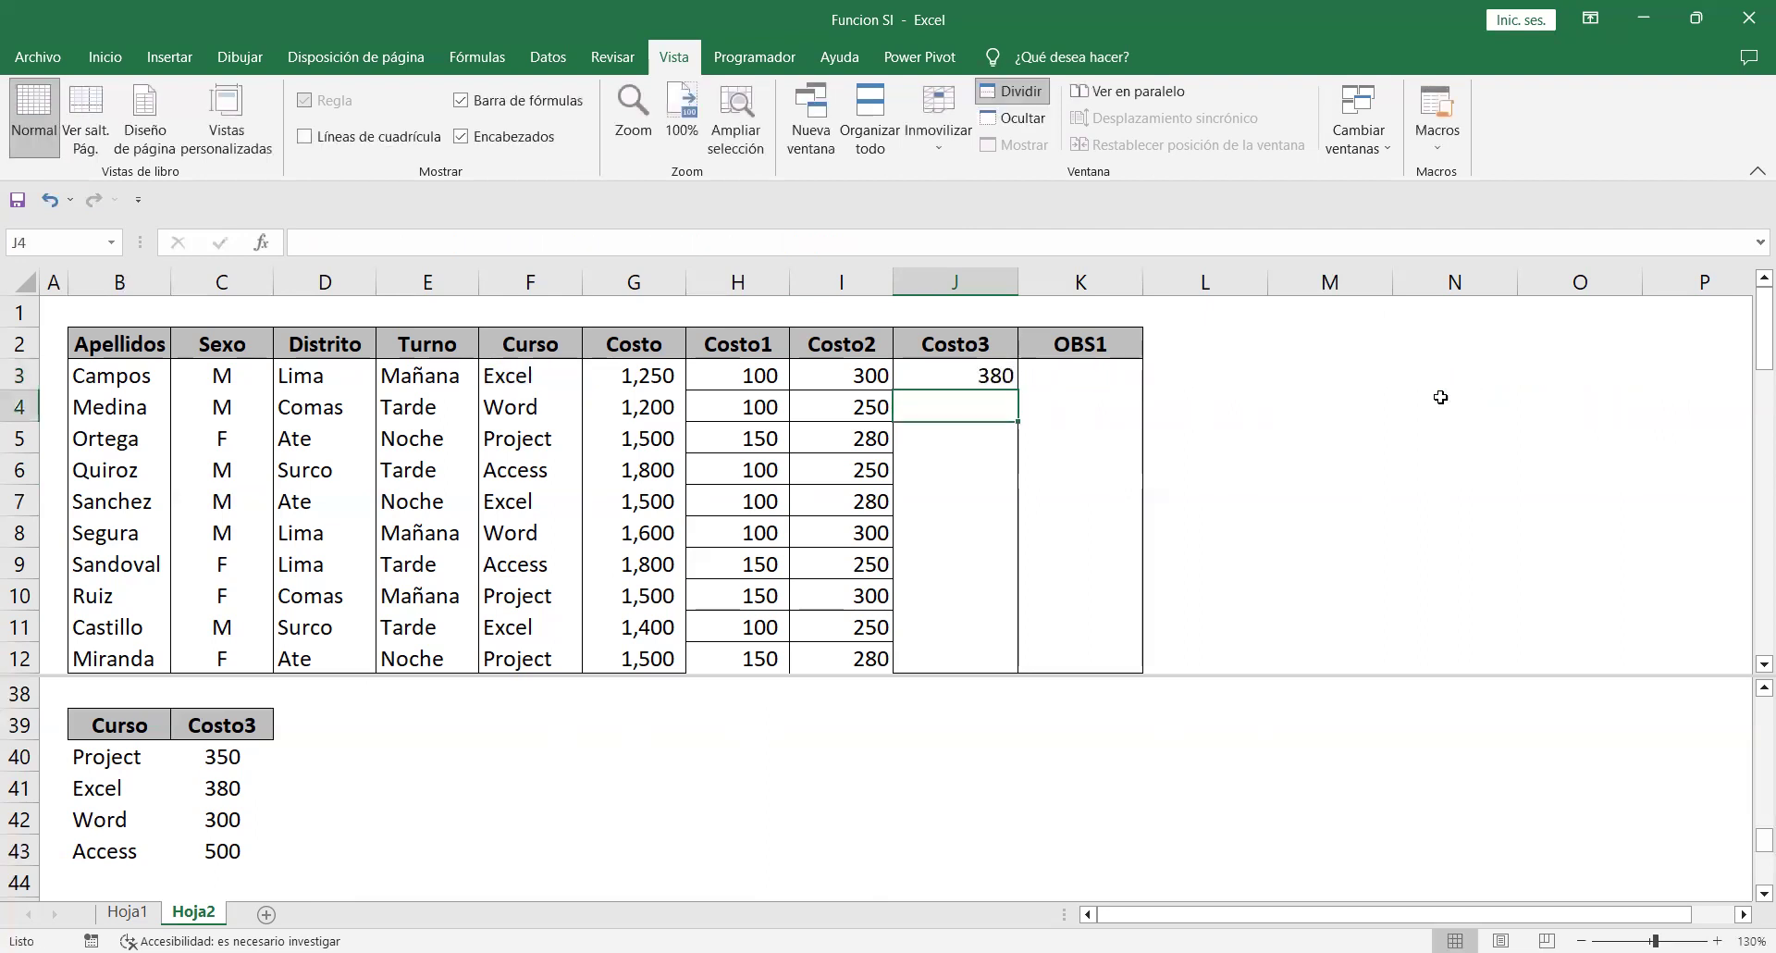
click(993, 374)
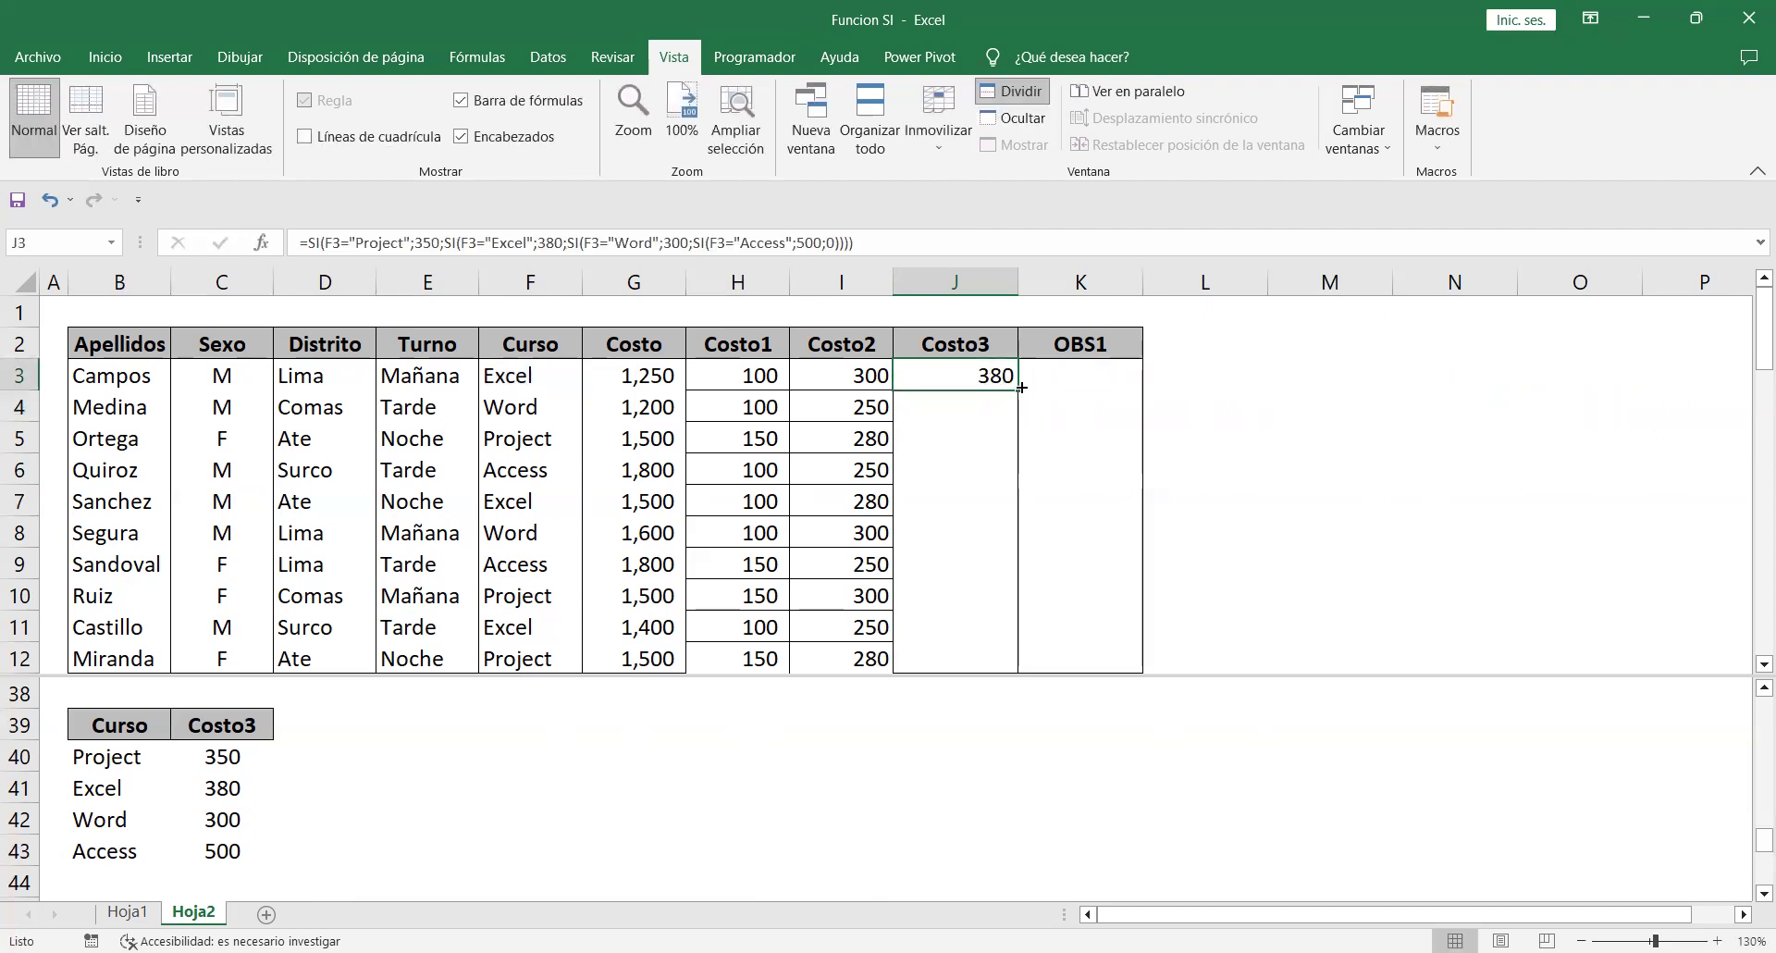
double_click(1021, 389)
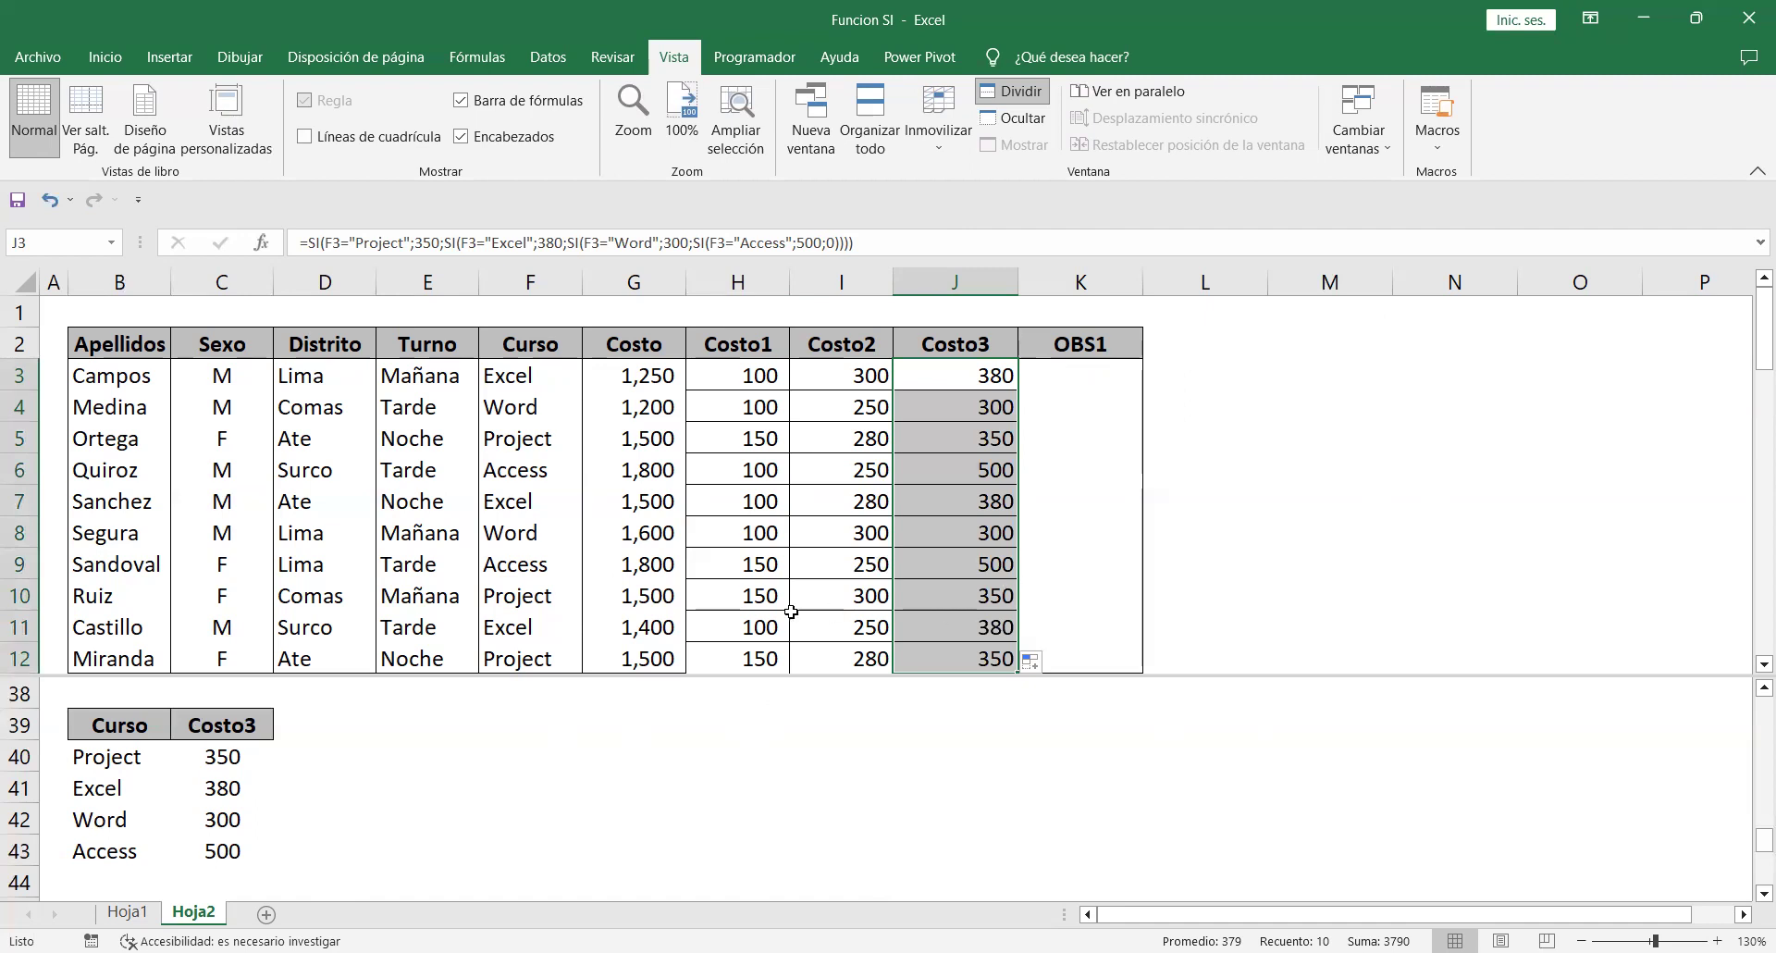
Test the Costo3 formula by replacing the course in F7 with xx, and undo that change.
click(527, 497)
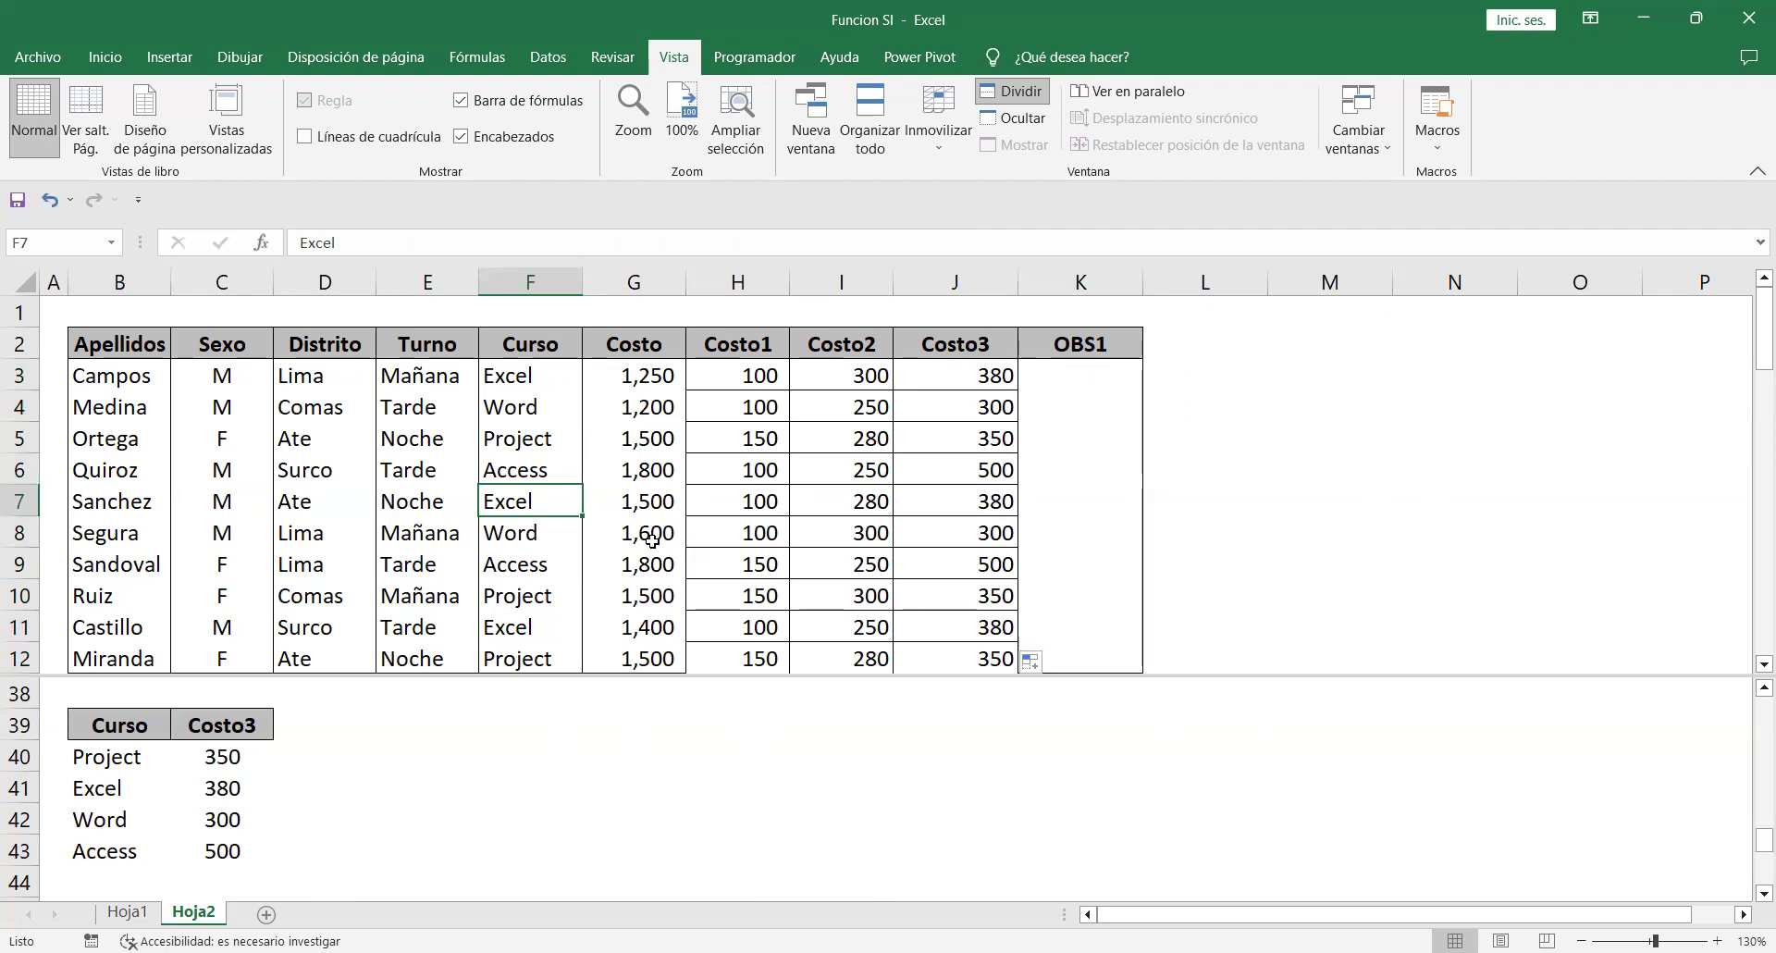
text(xx)
key(Return)
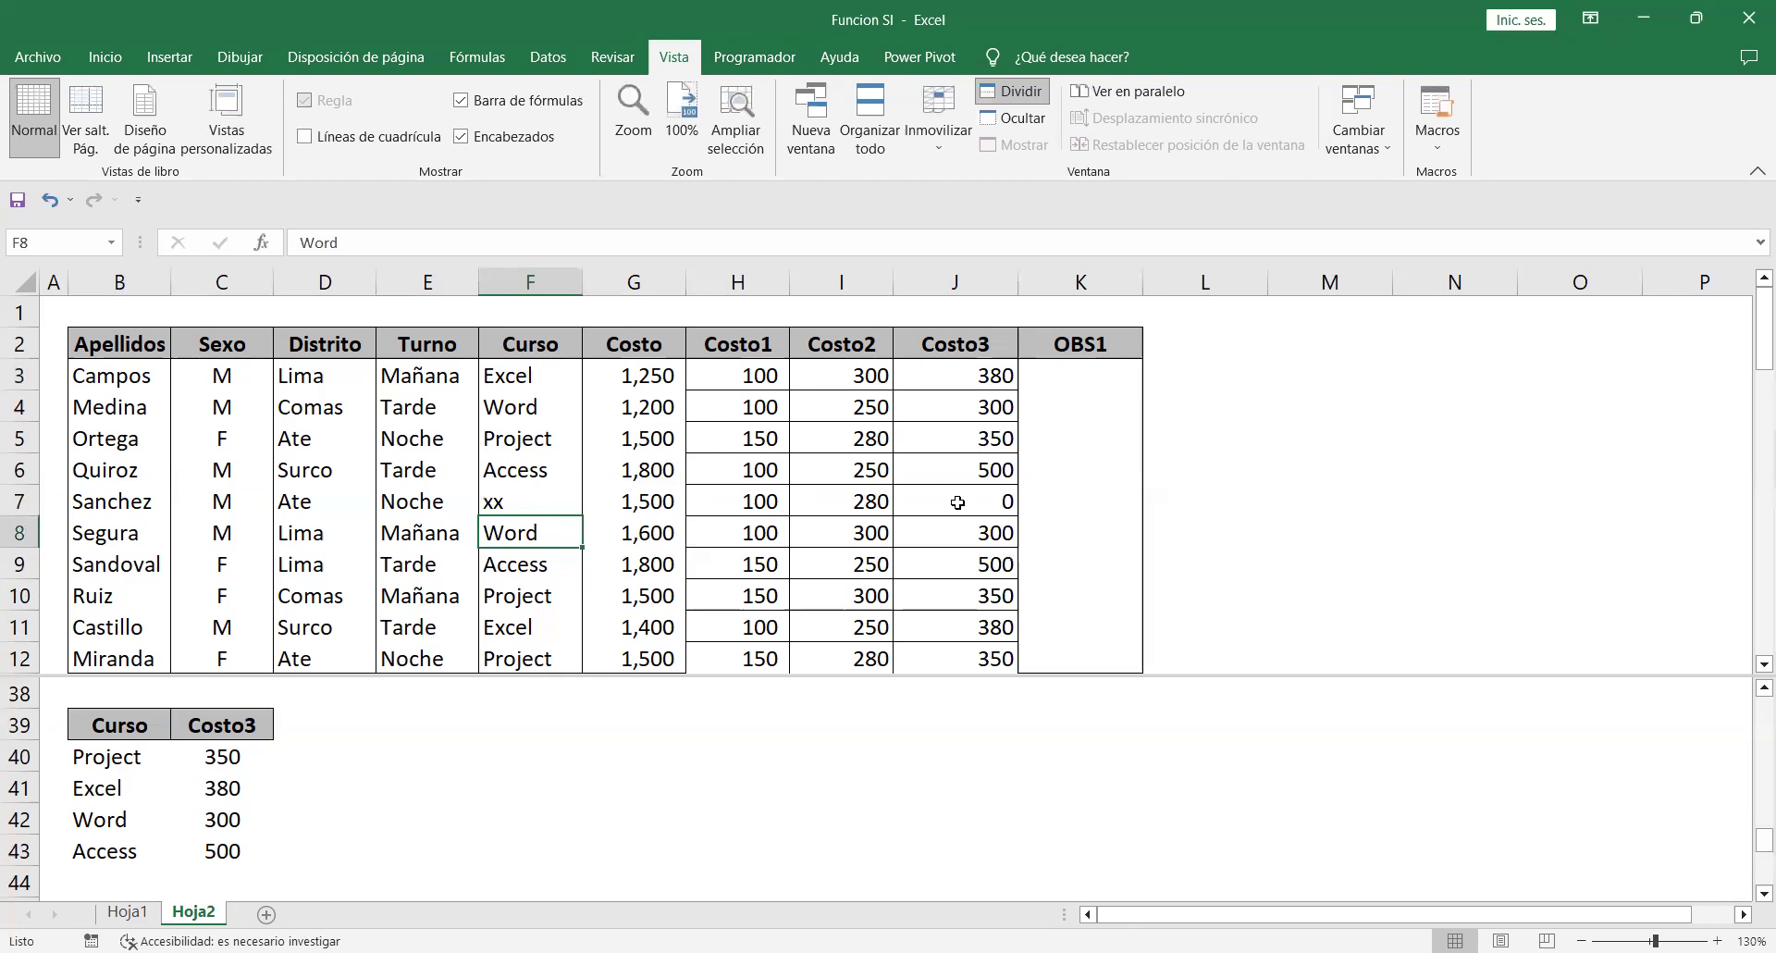
key(ctrl+z)
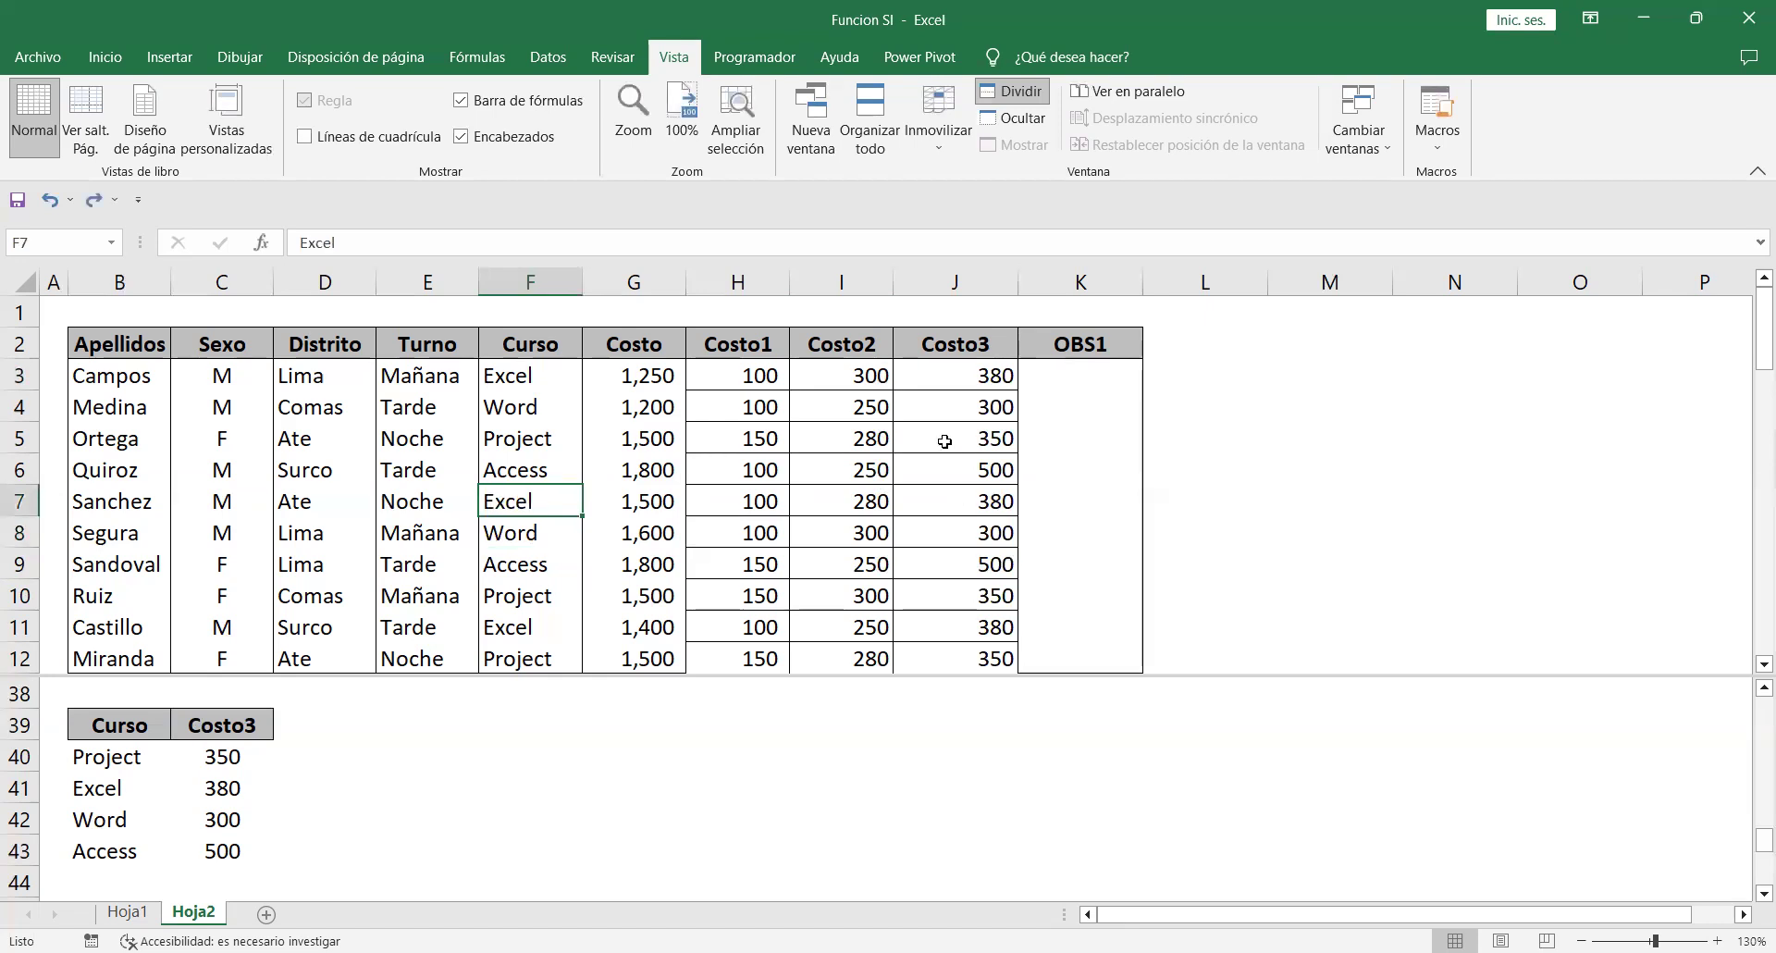
Review the nested formula in J3 against the small course table and read the OBS1 instruction in row 50.
double_click(936, 375)
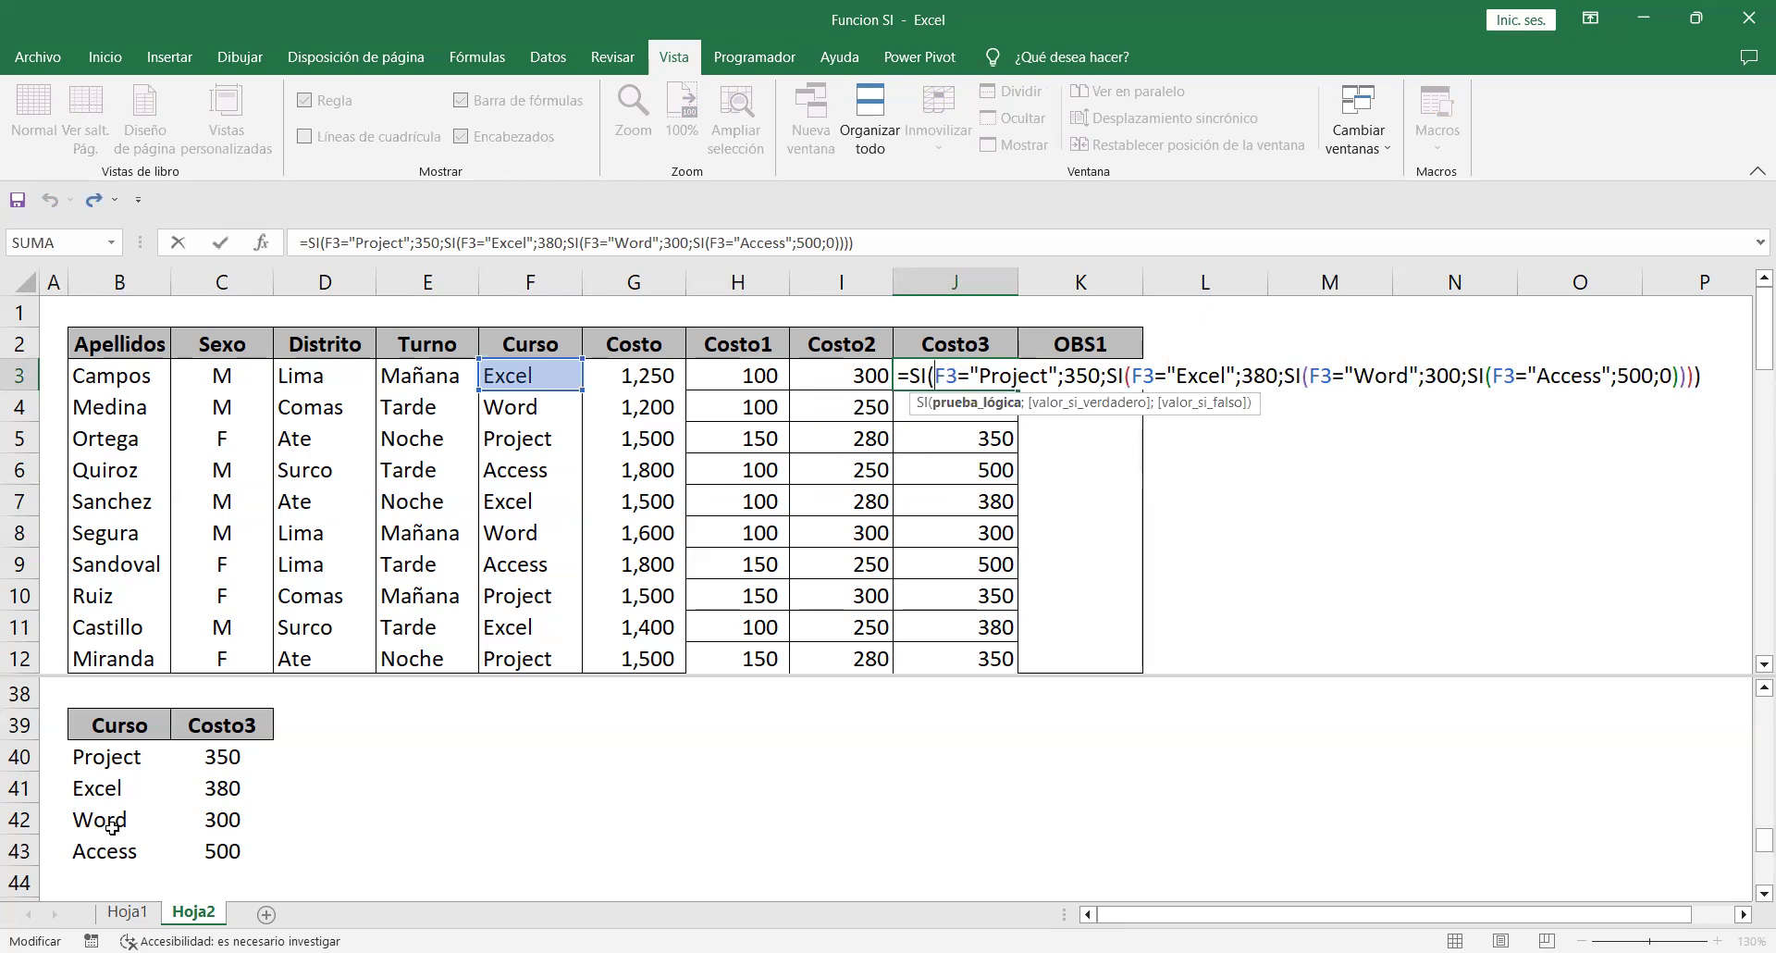
key(Escape)
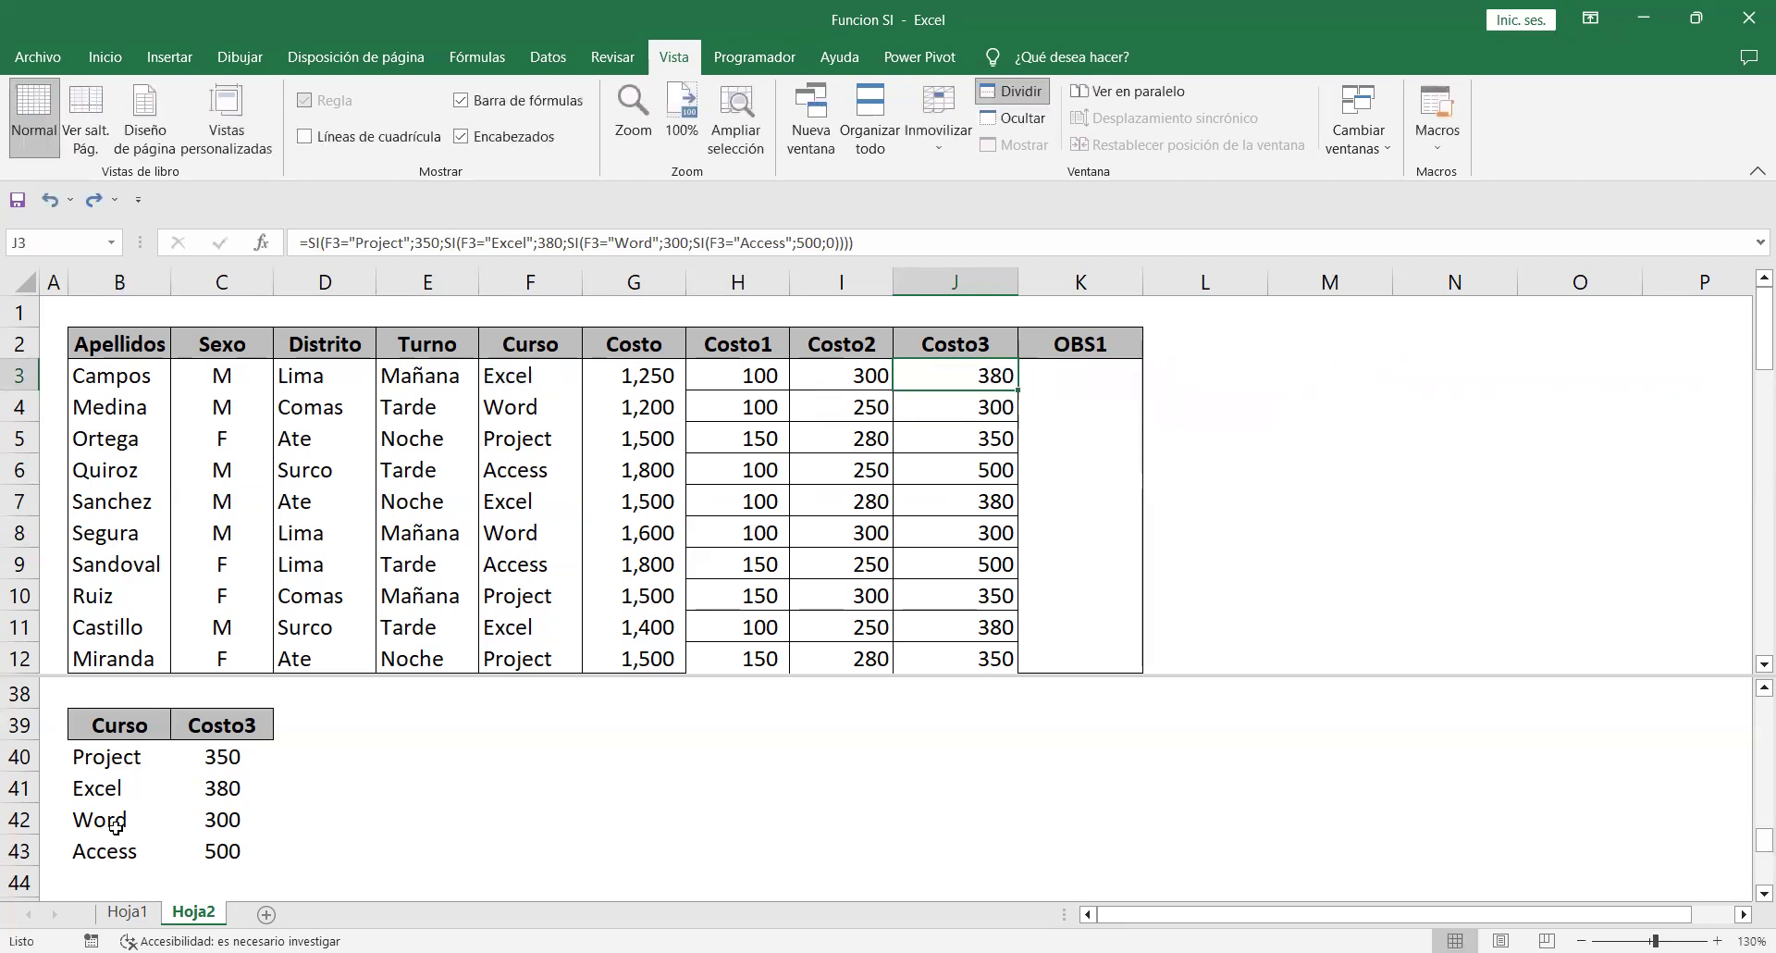
click(745, 758)
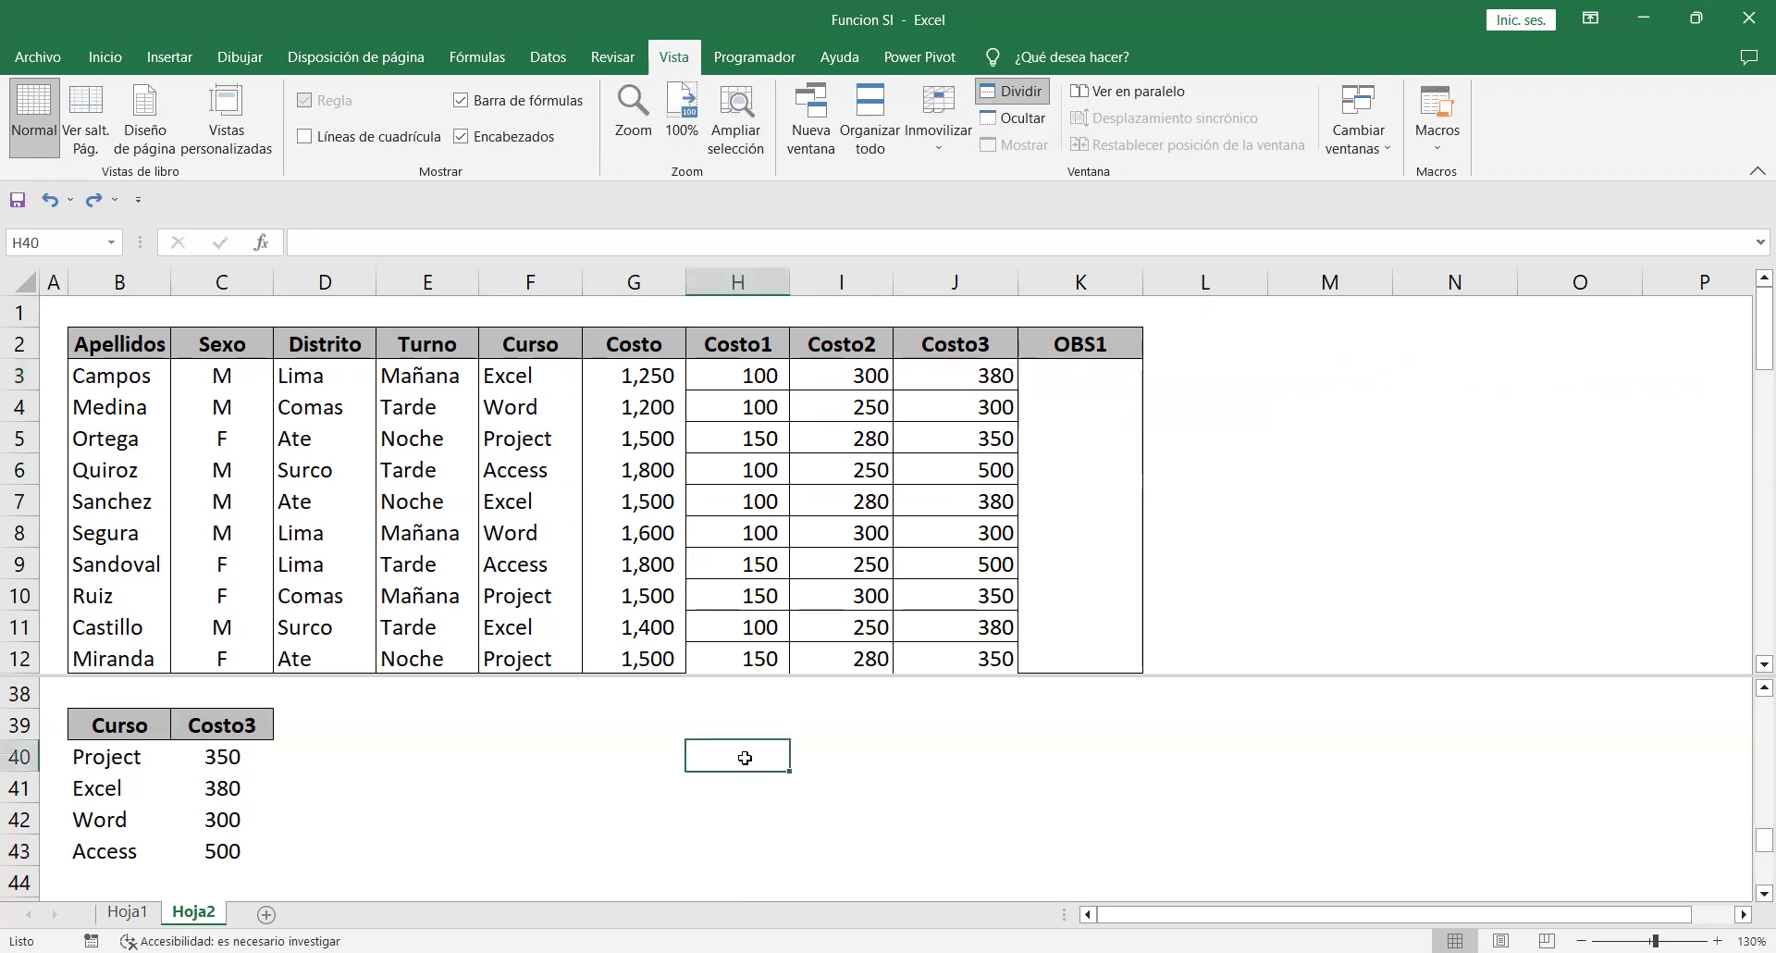
scroll(744, 757, down, 4)
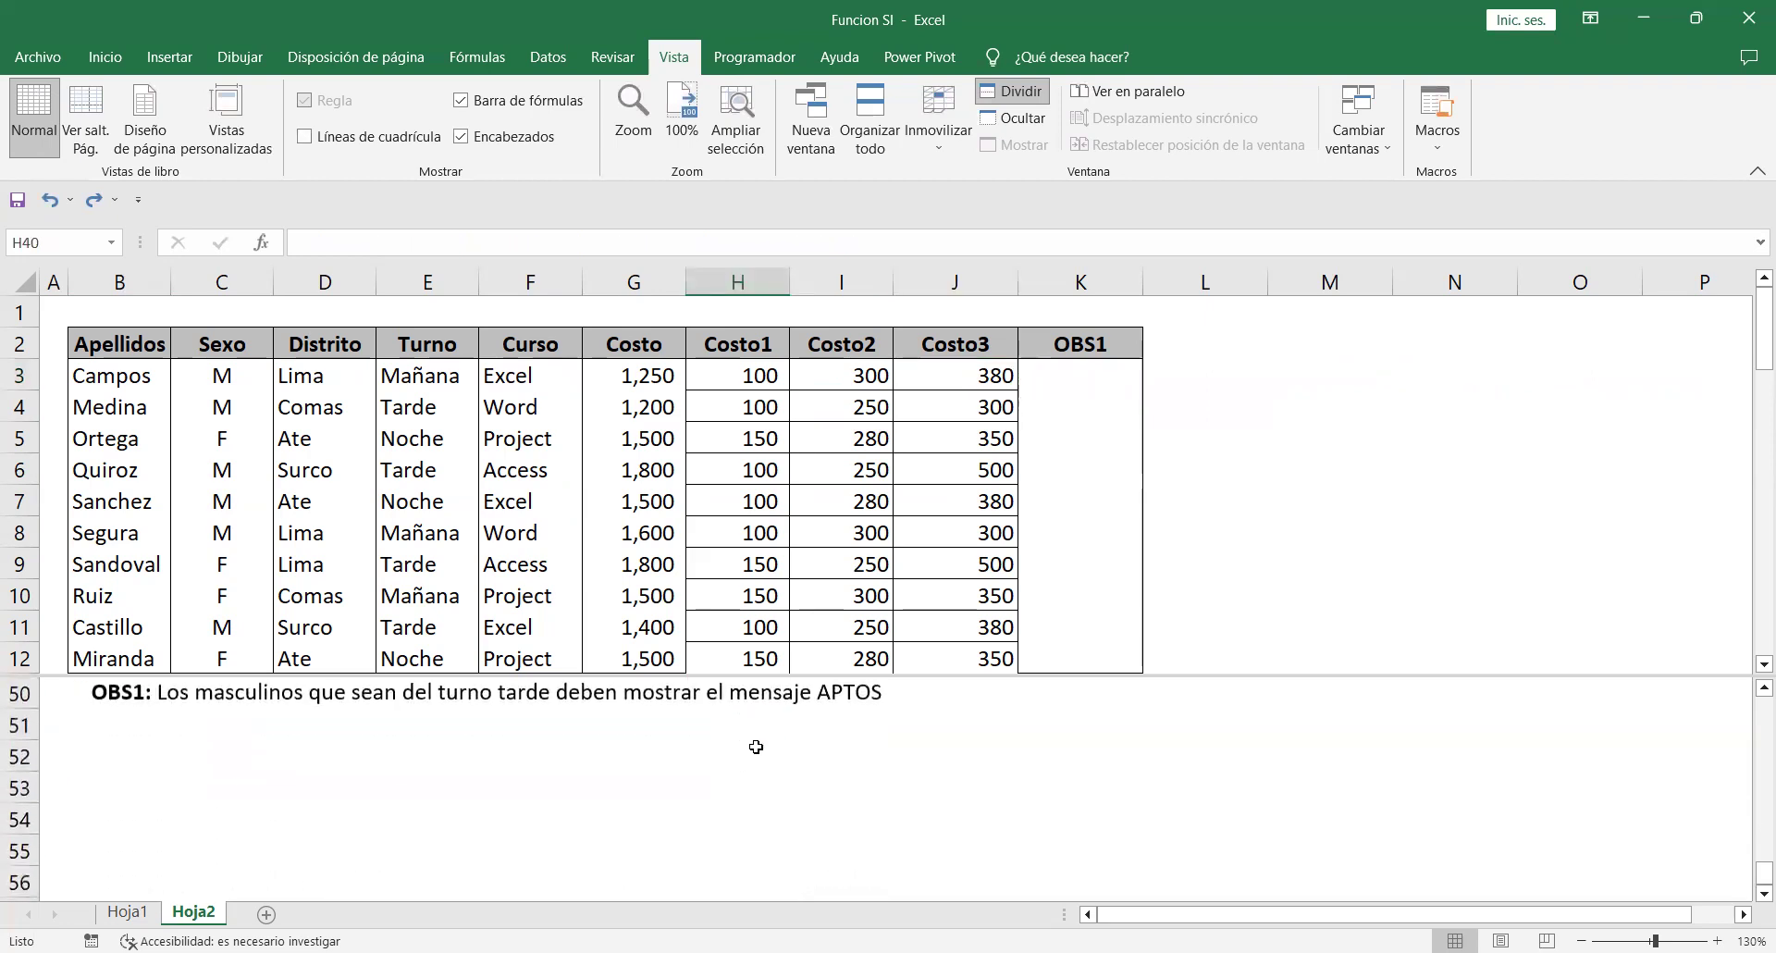
click(1068, 382)
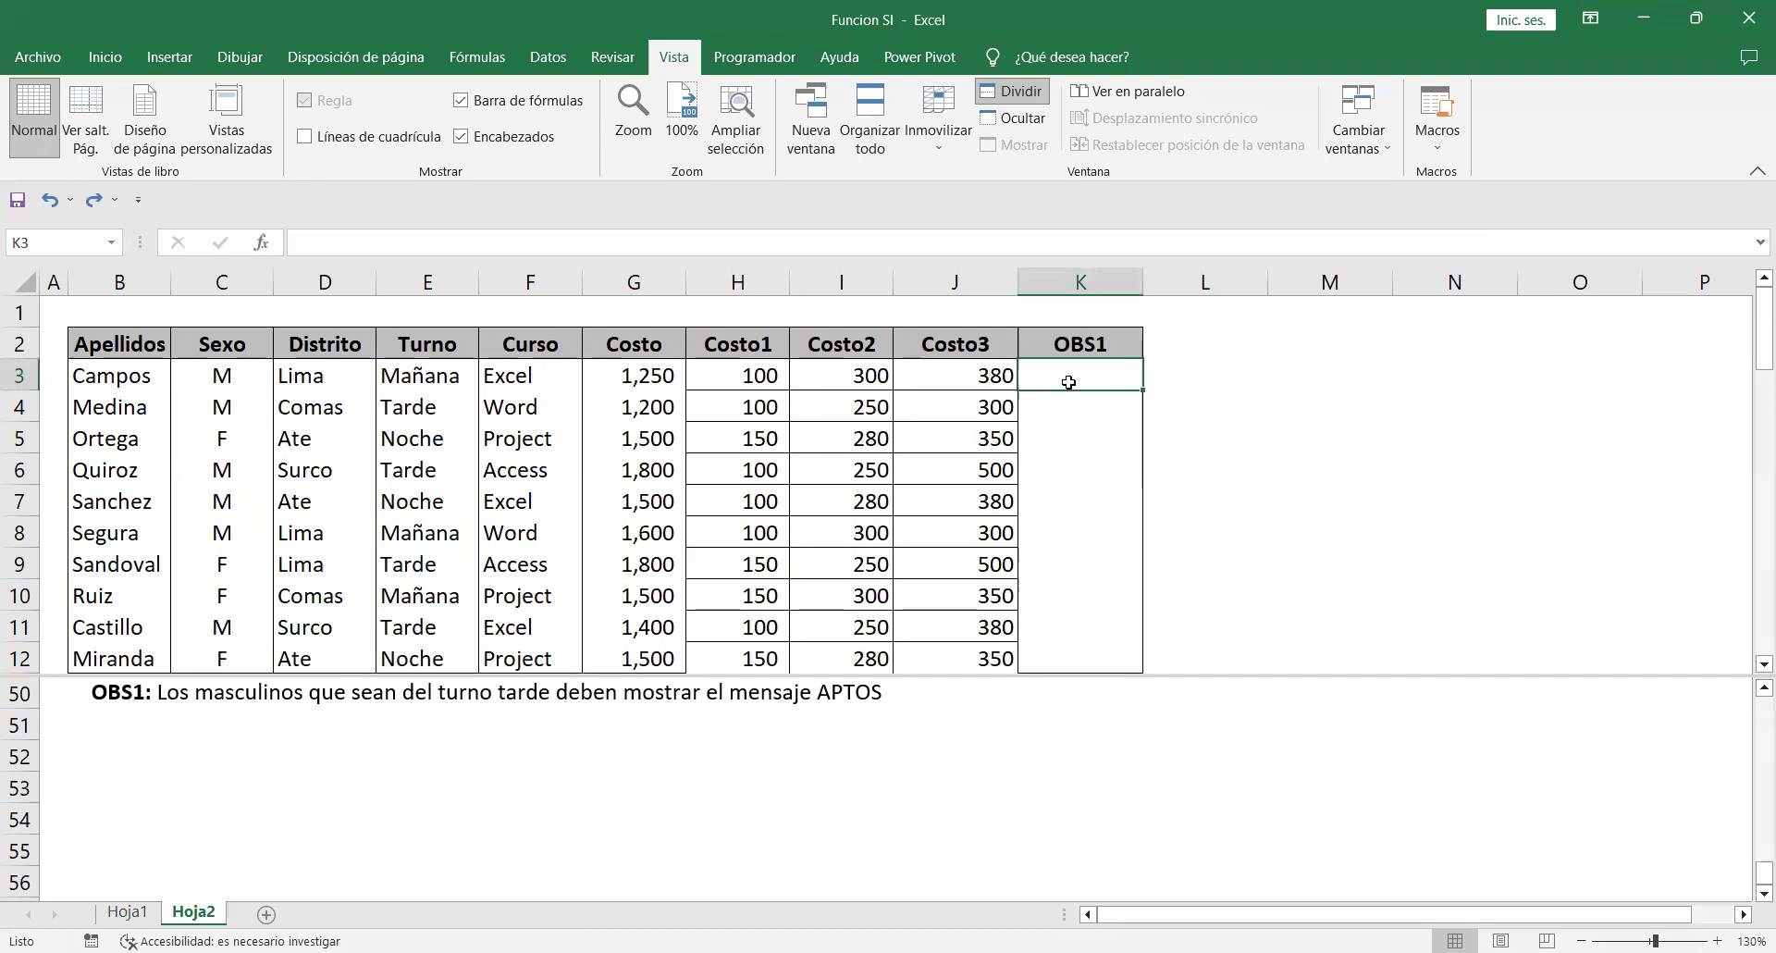
click(820, 746)
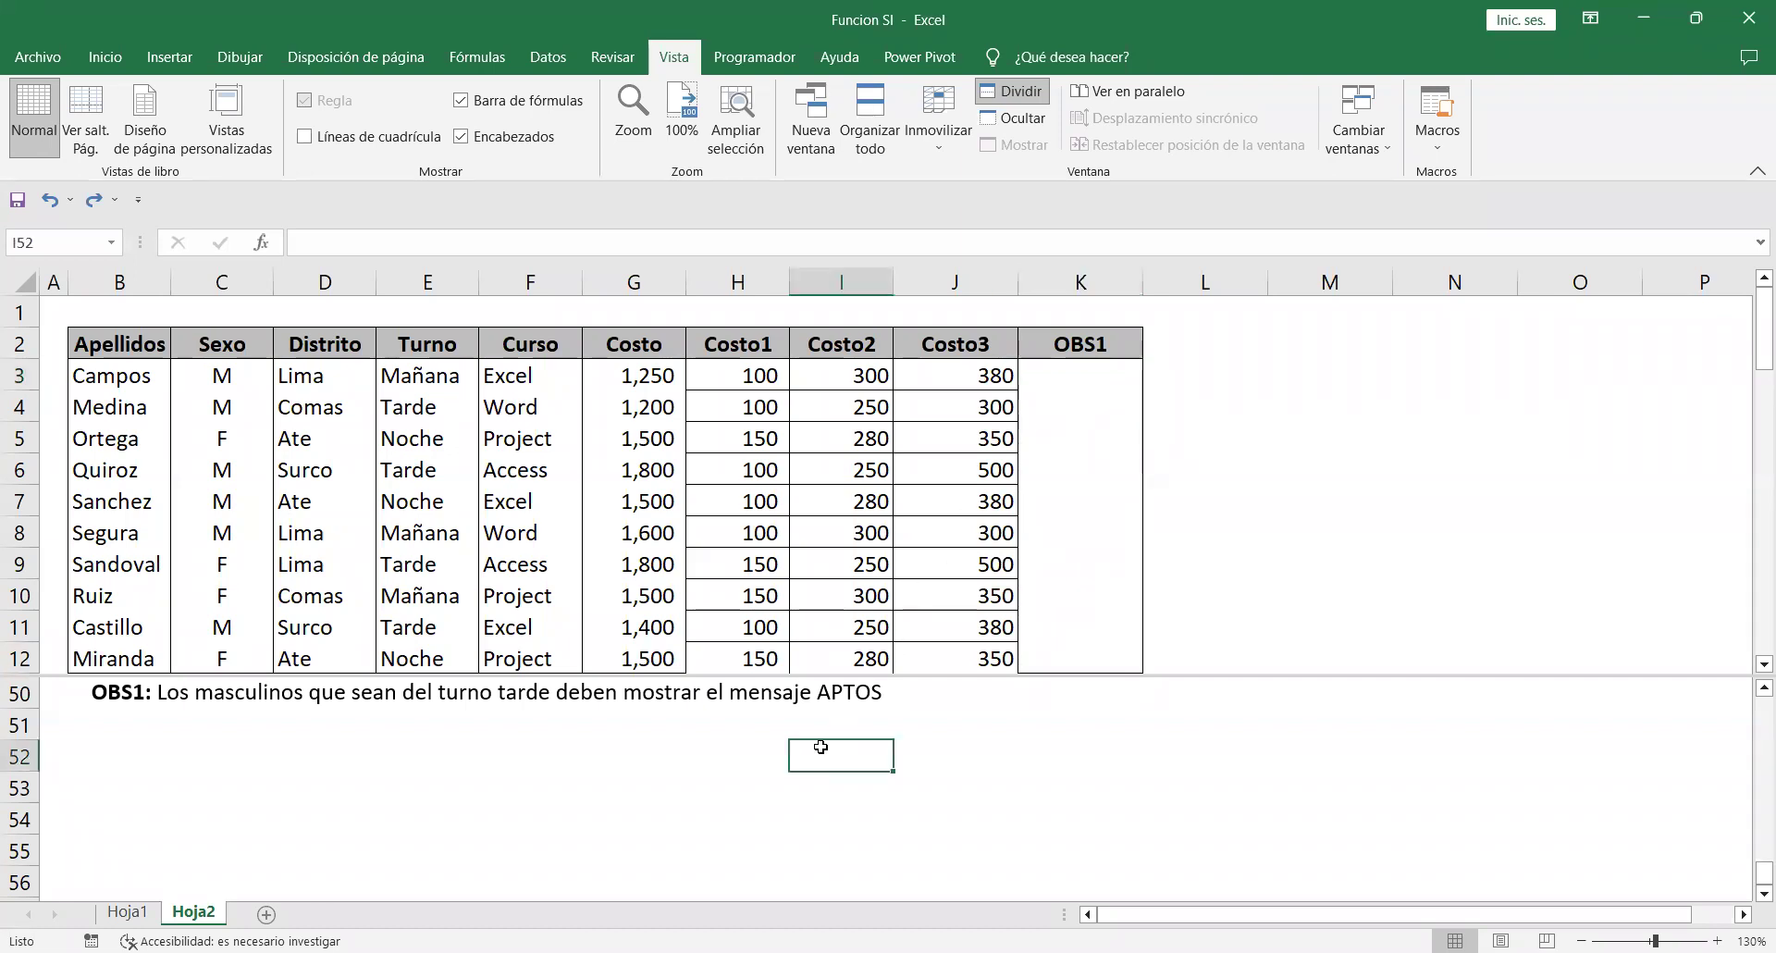
scroll(821, 748, up, 5)
scroll(821, 747, down, 1)
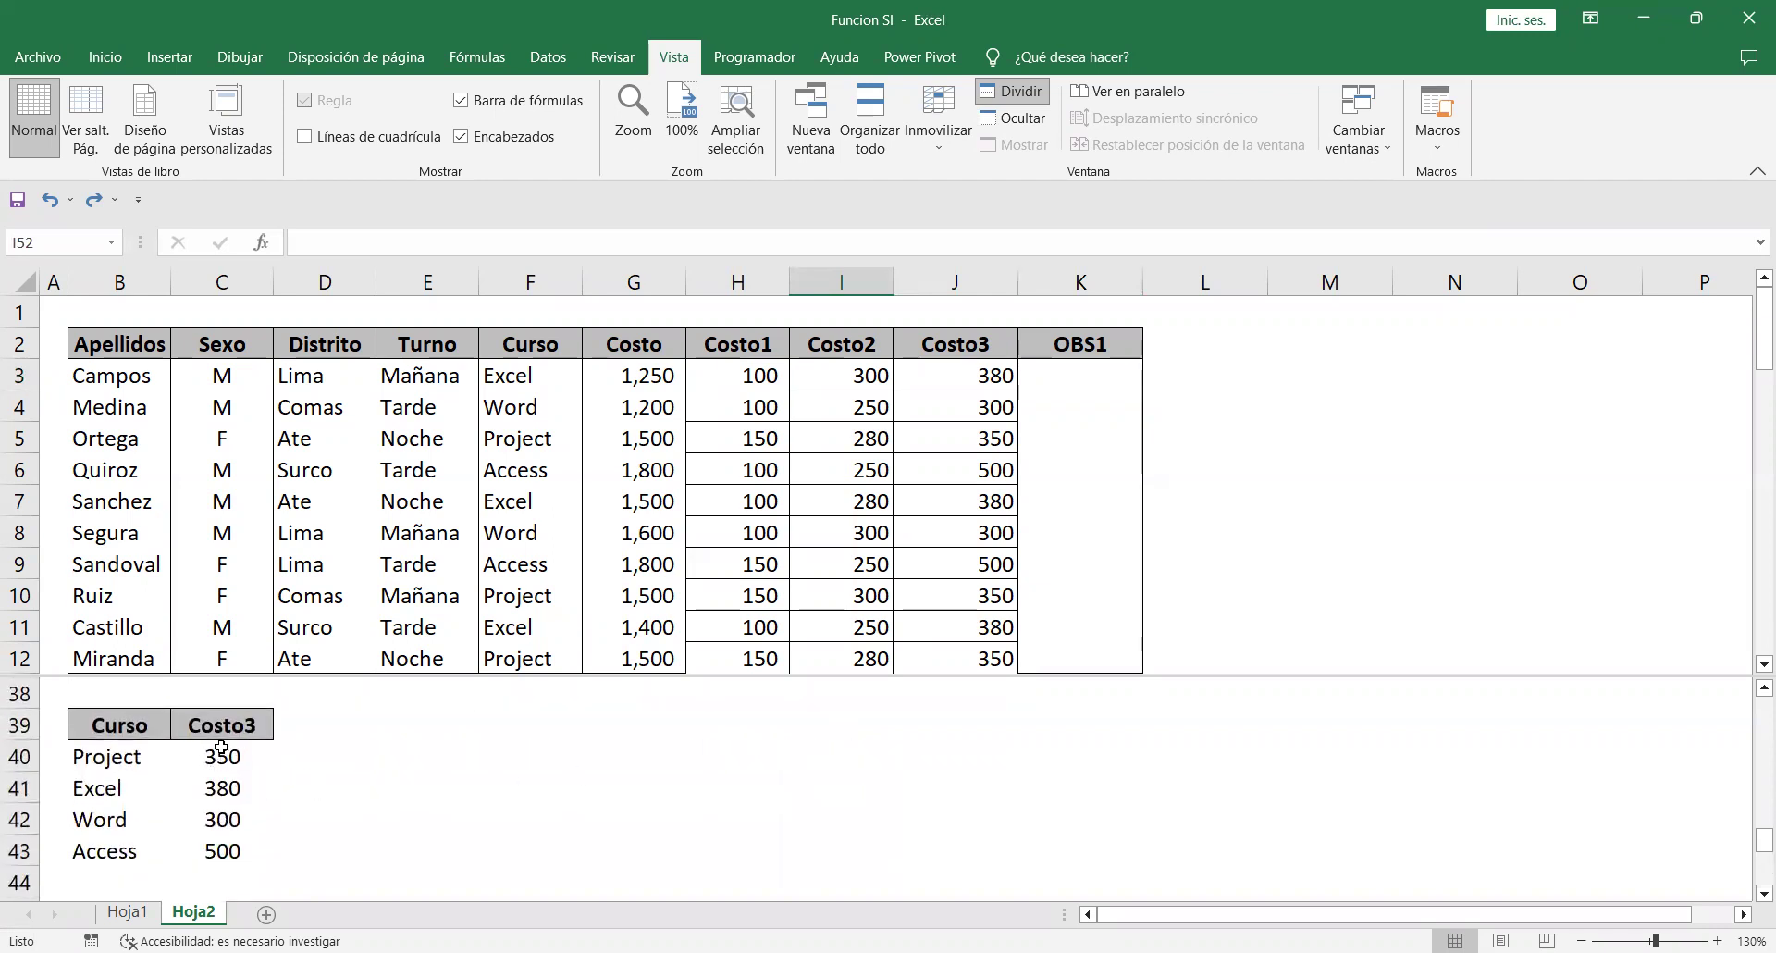
click(495, 801)
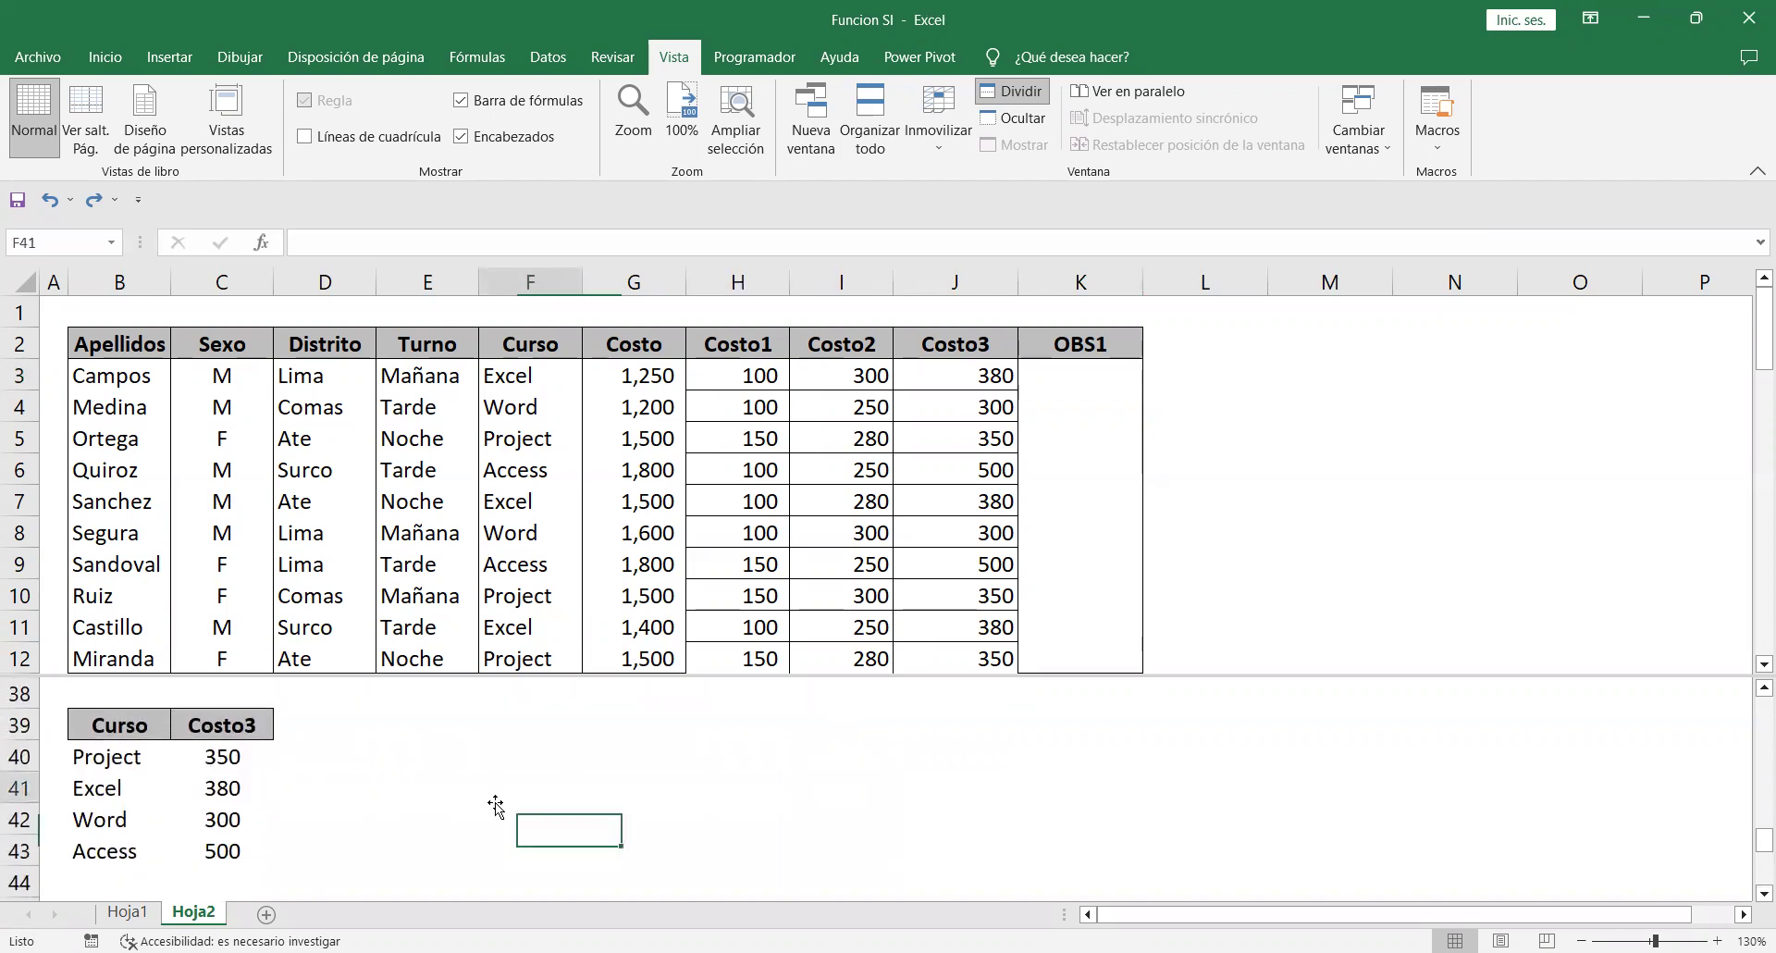
scroll(498, 800, down, 3)
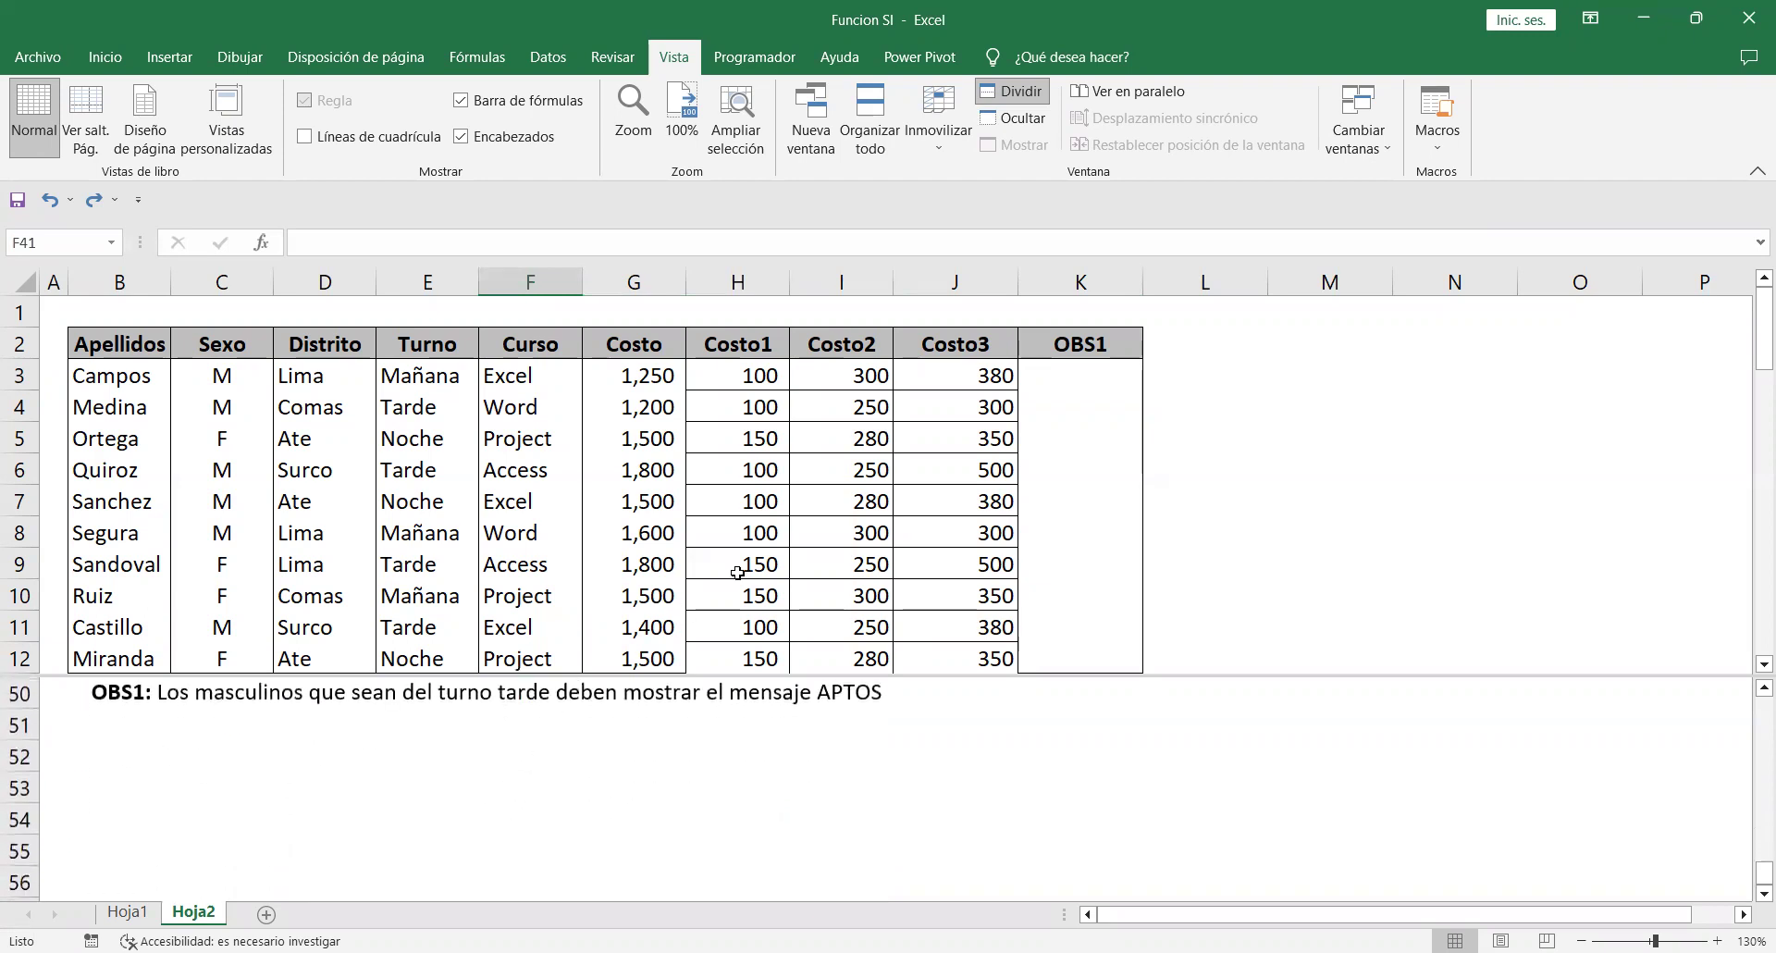
click(1070, 382)
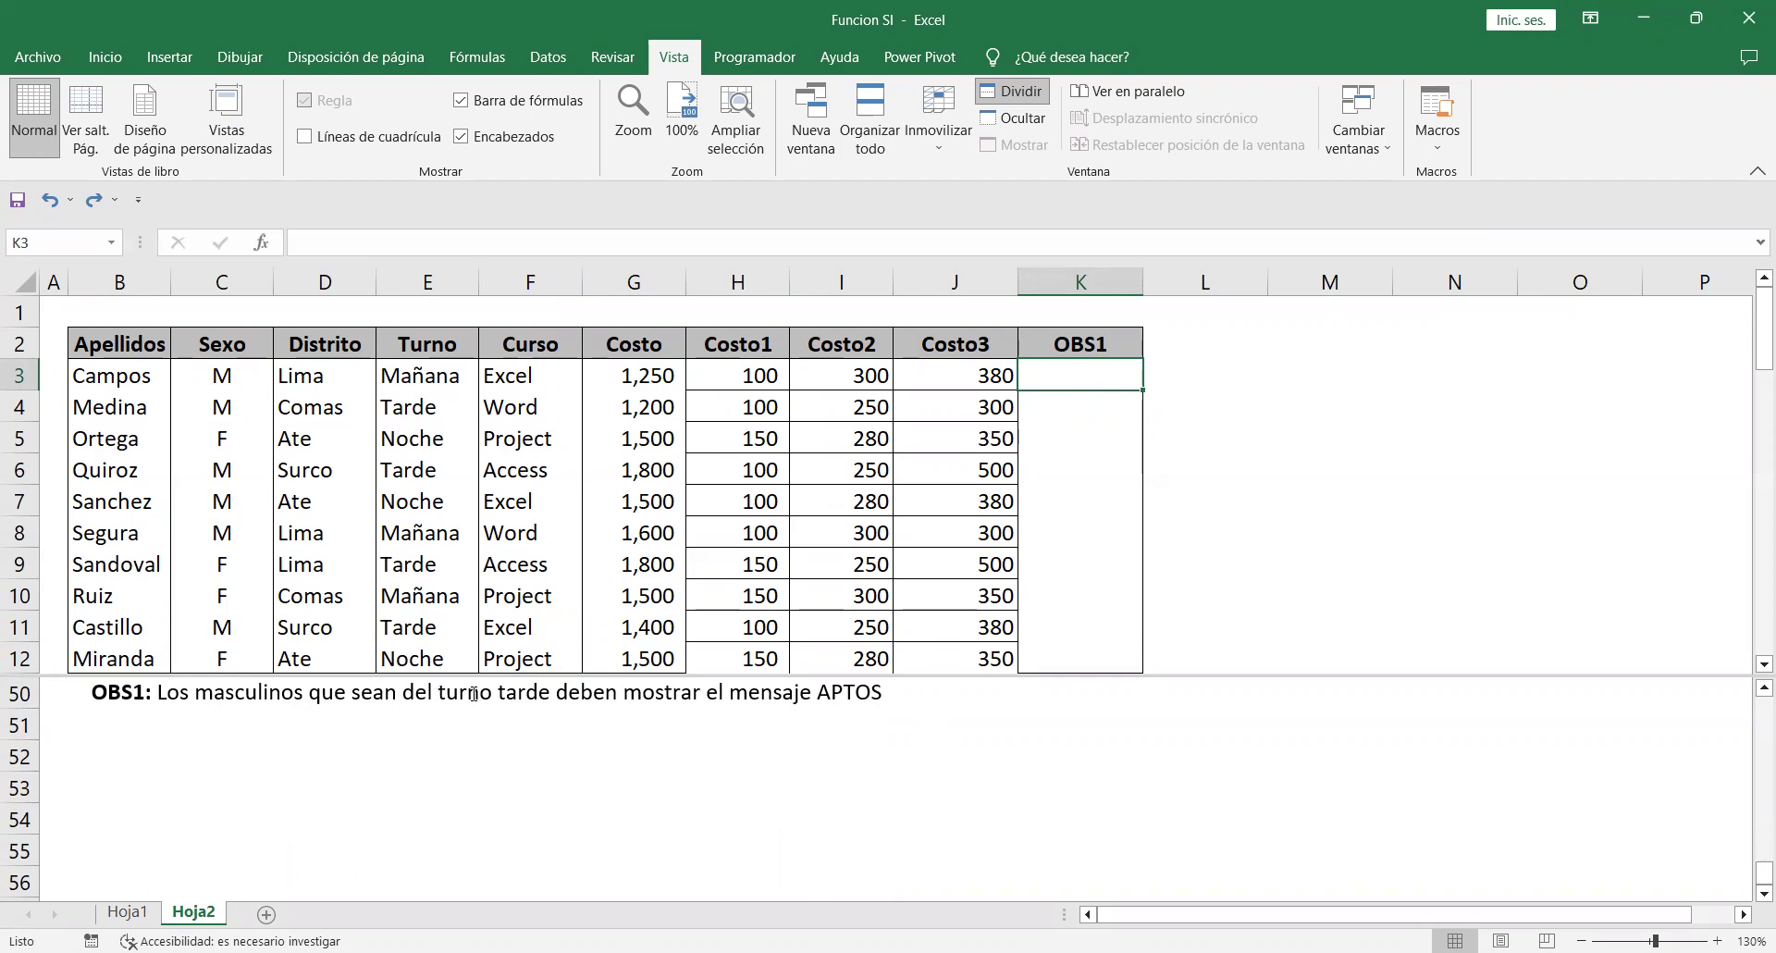
click(238, 348)
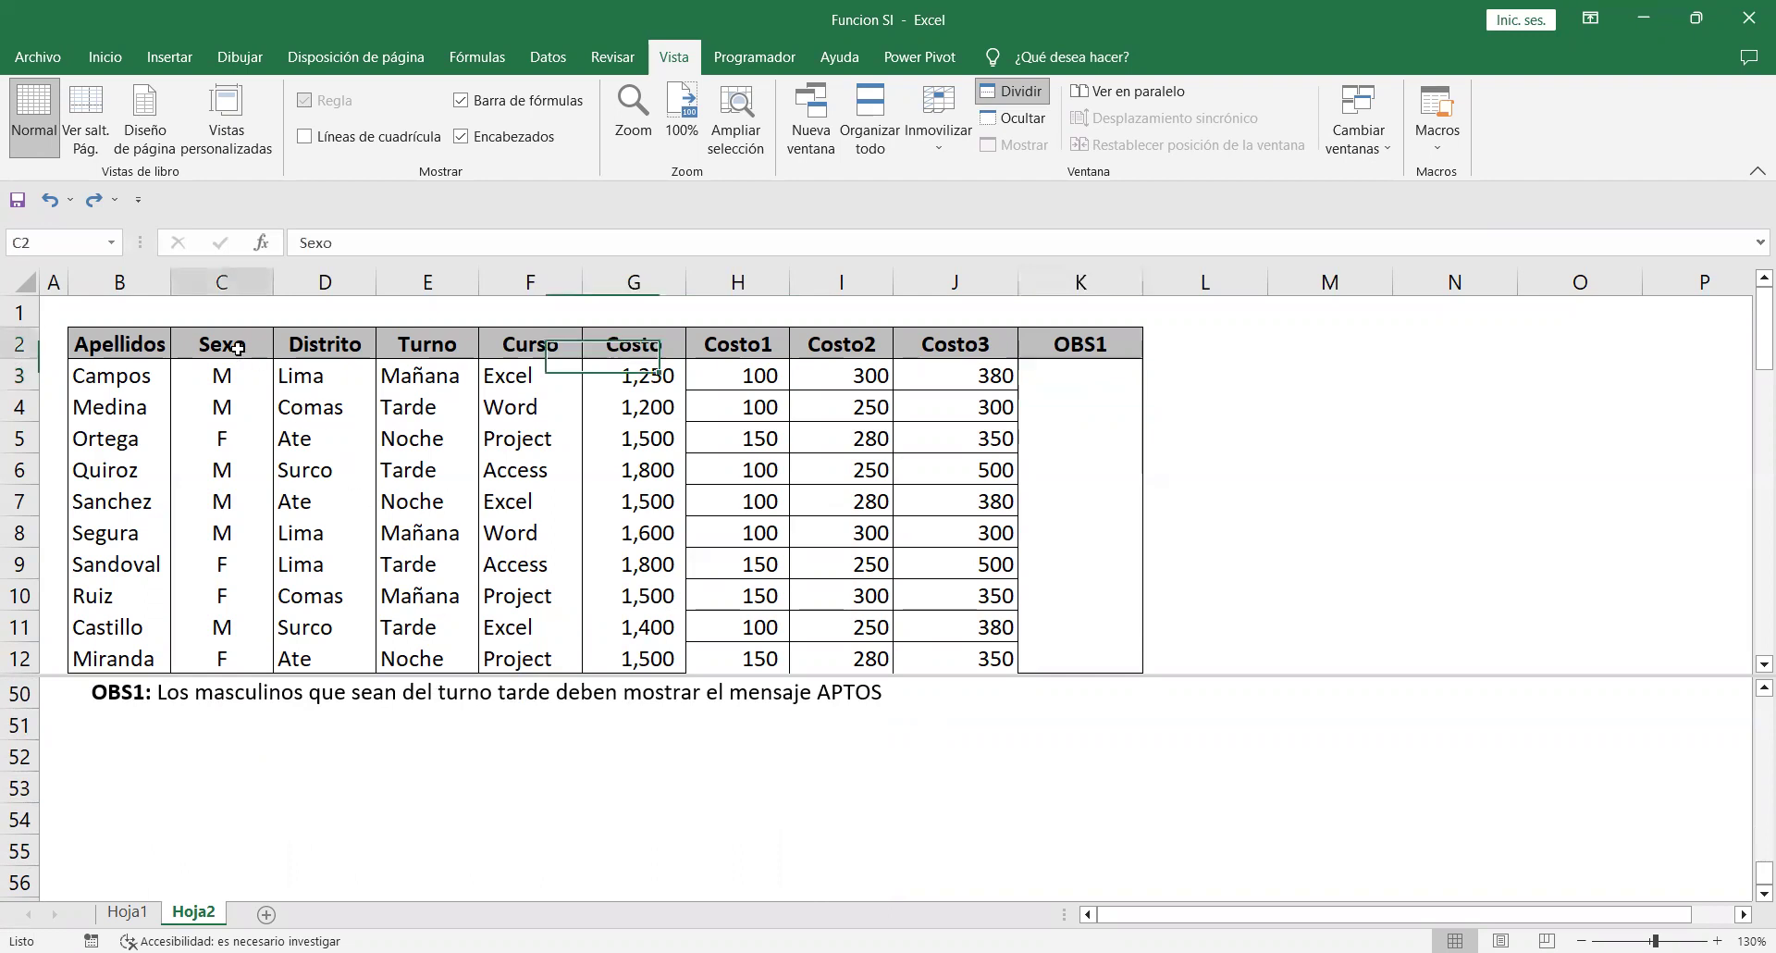
Copy the Sexo and Turno headers into cells B52 and C52 below the OBS1 instruction.
key(ctrl+c)
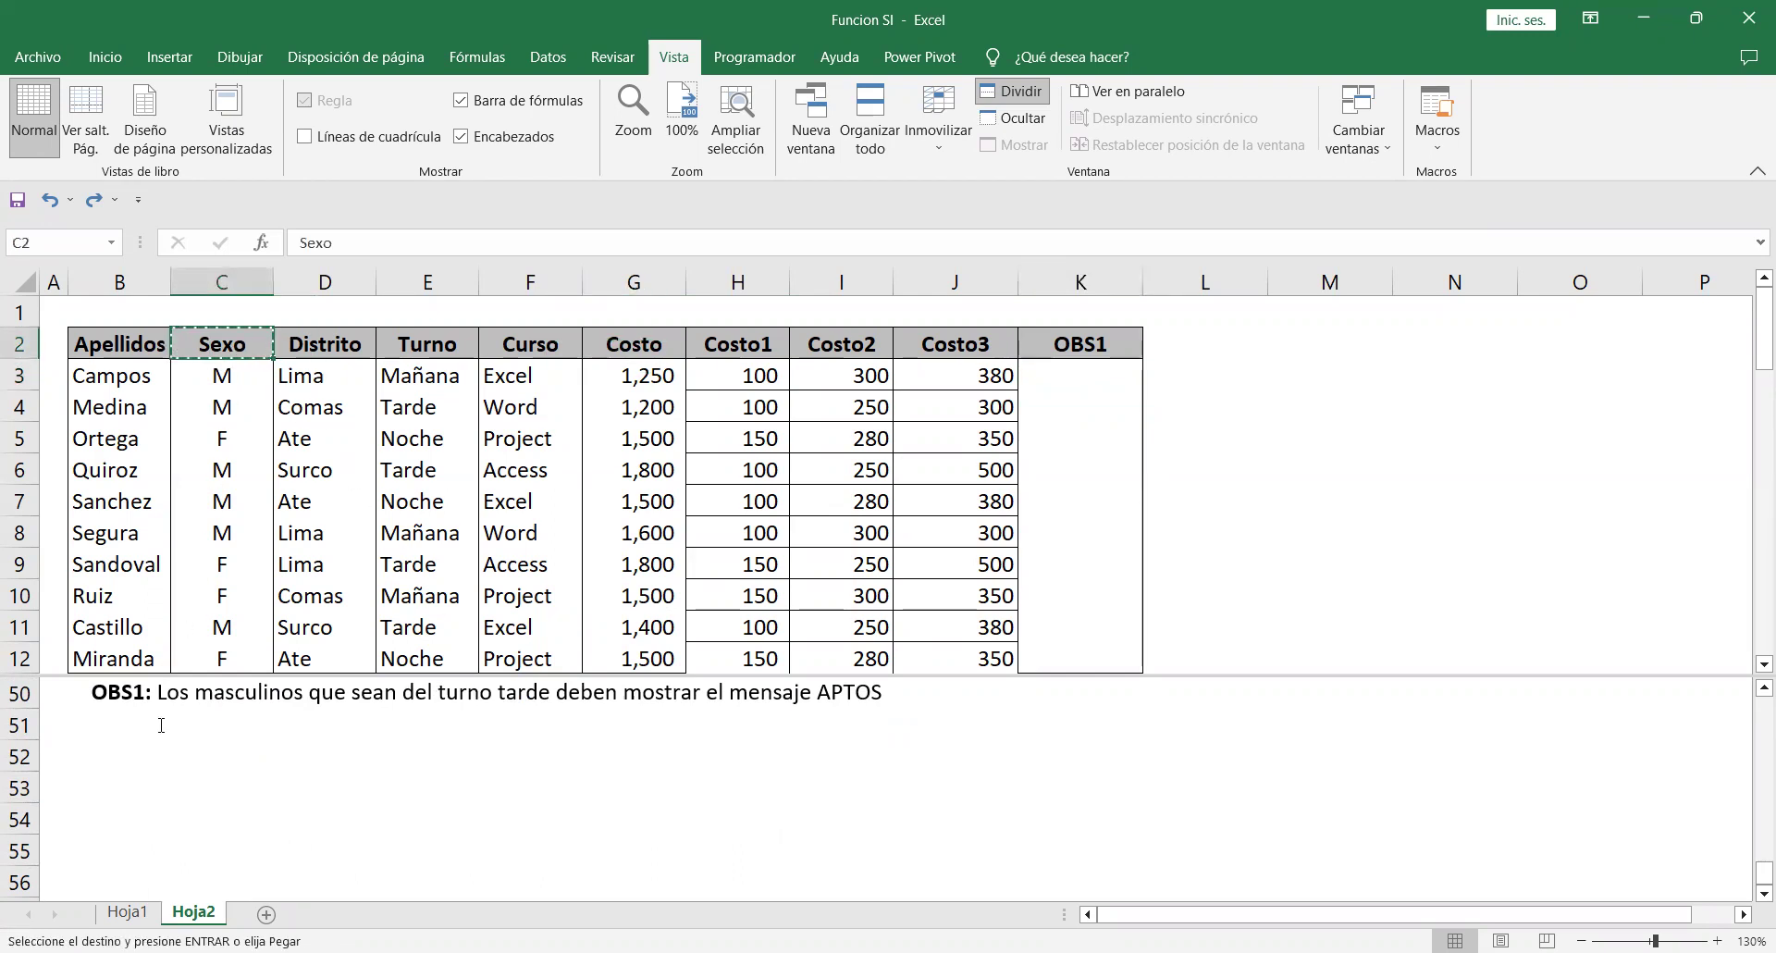
click(167, 754)
key(ctrl+v)
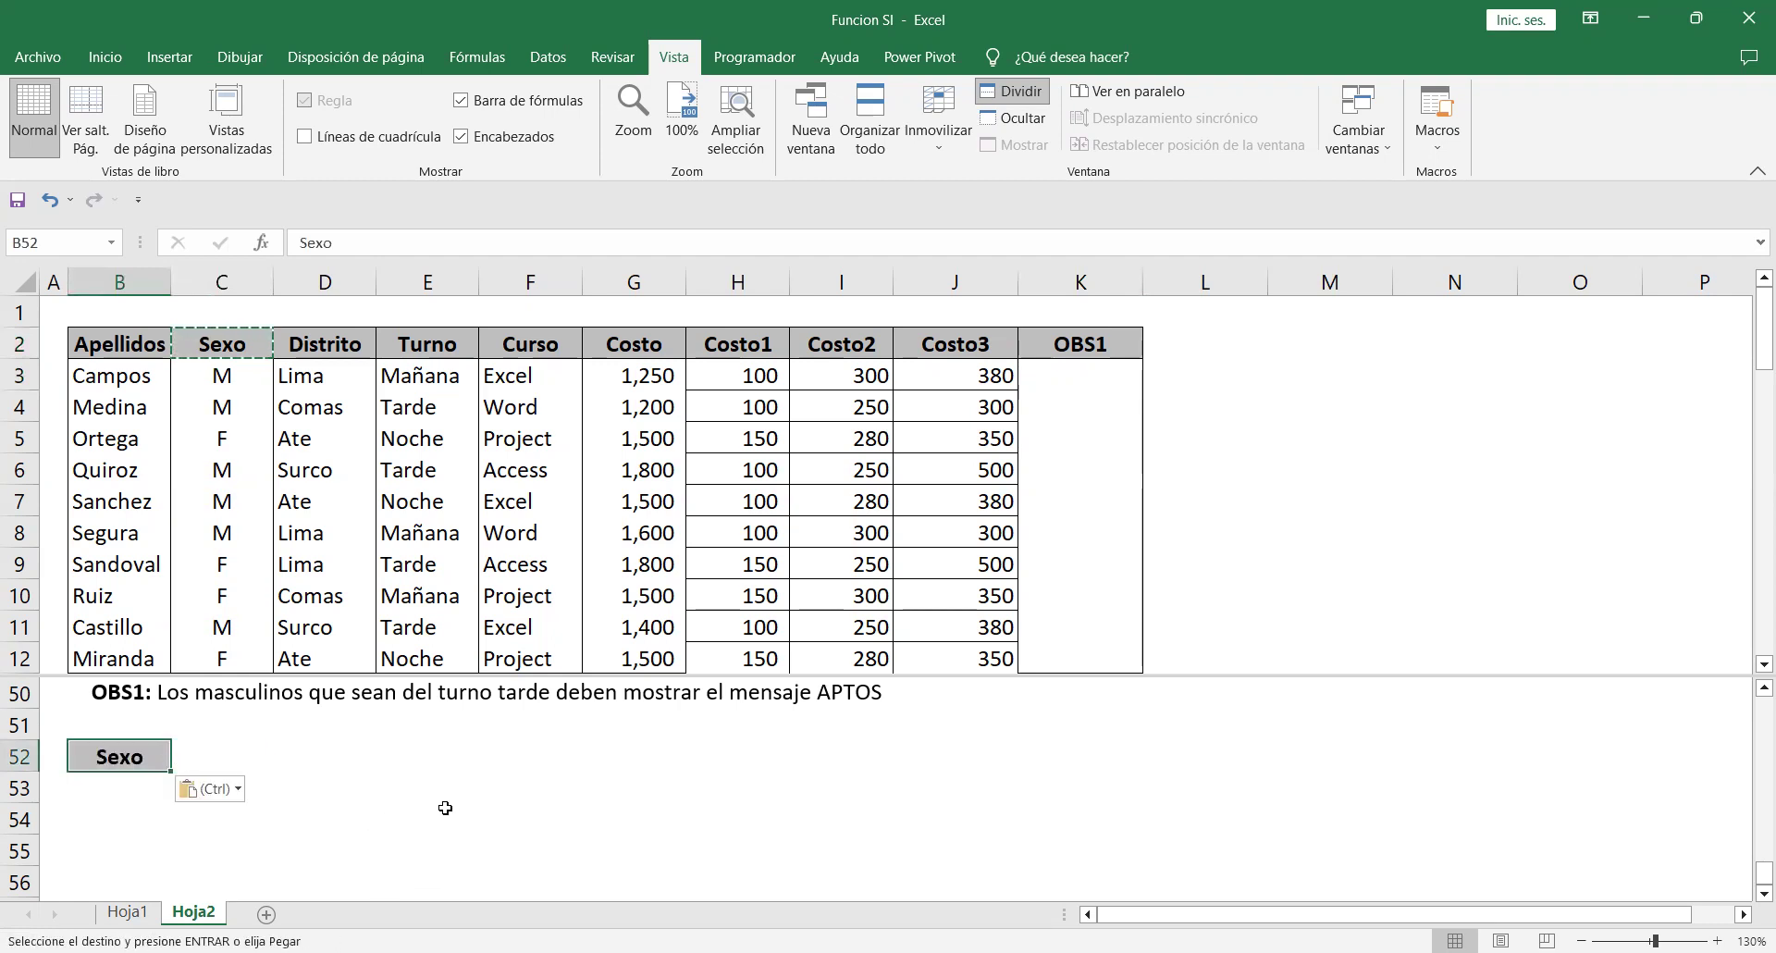
click(446, 340)
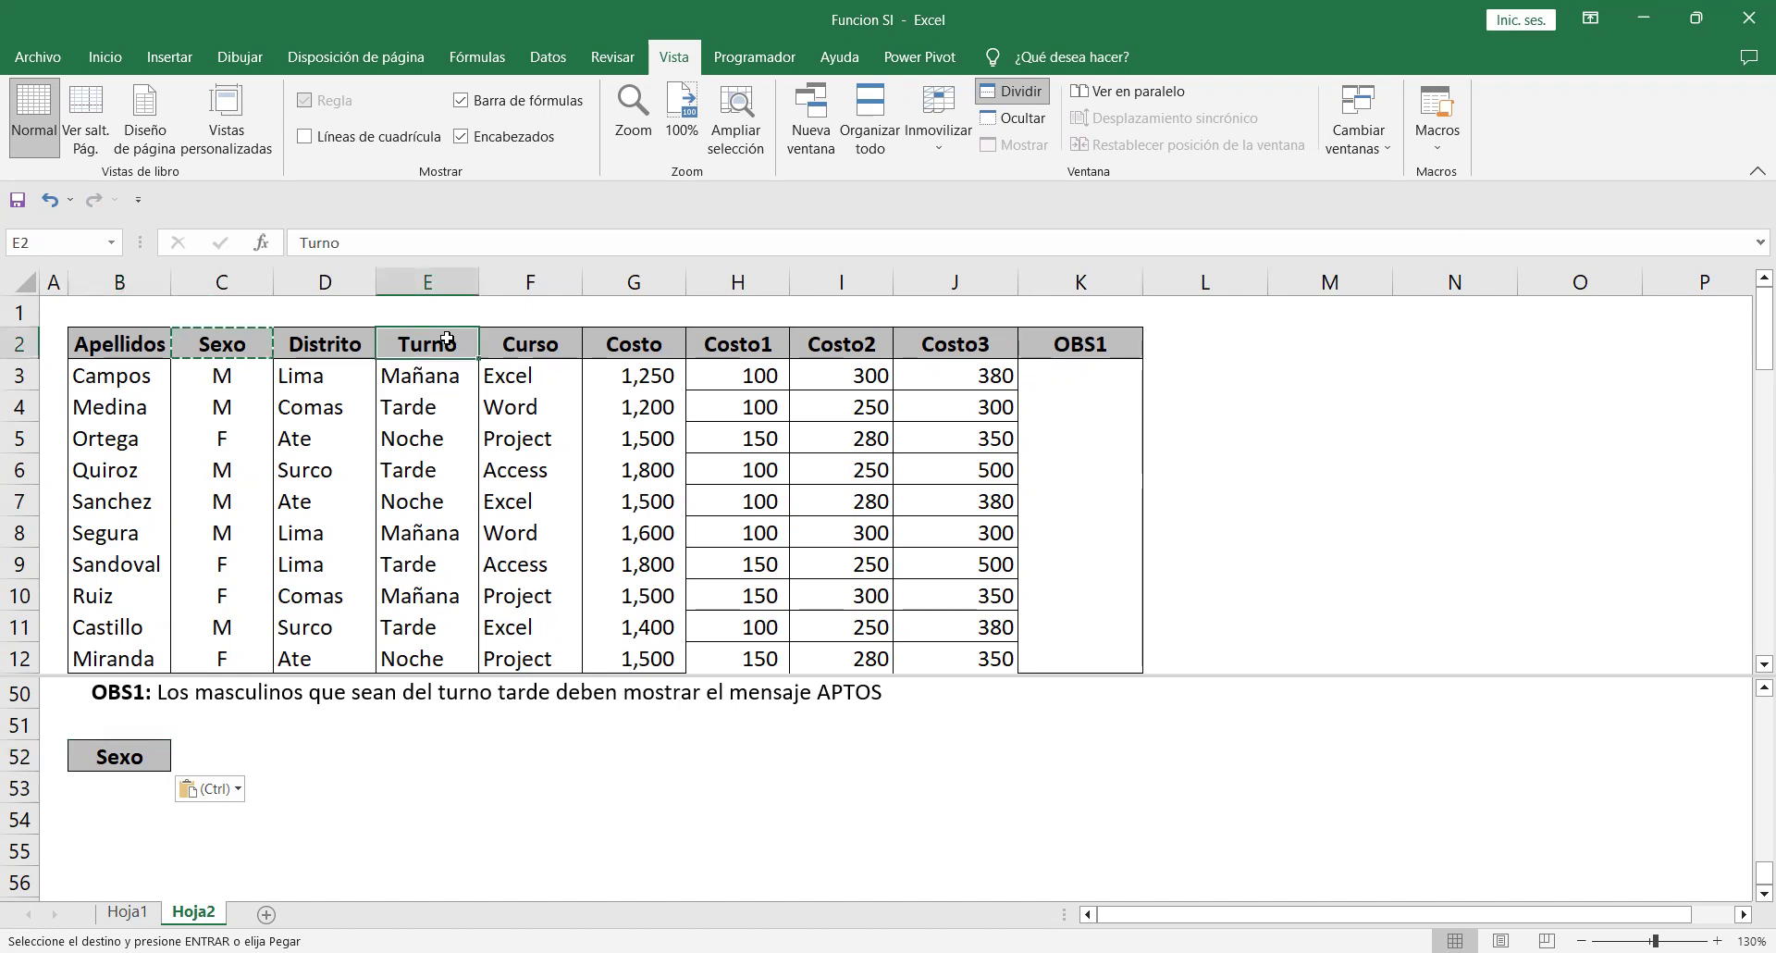
key(ctrl+c)
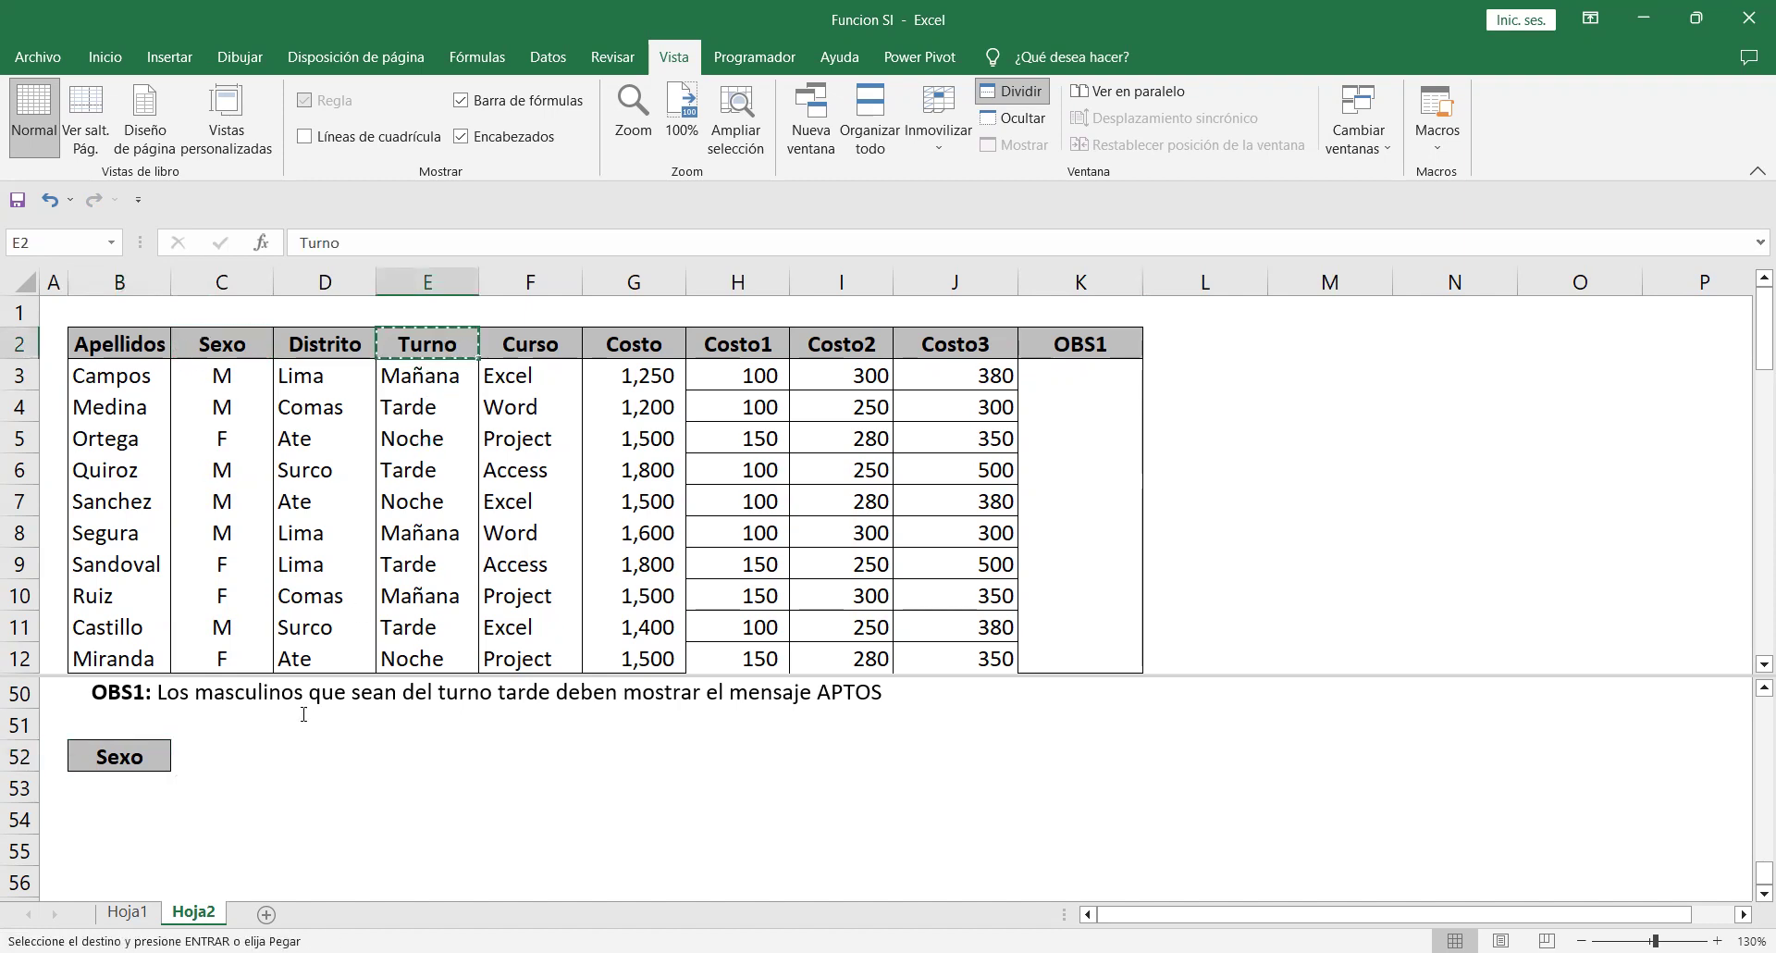
click(215, 760)
key(ctrl+v)
key(Escape)
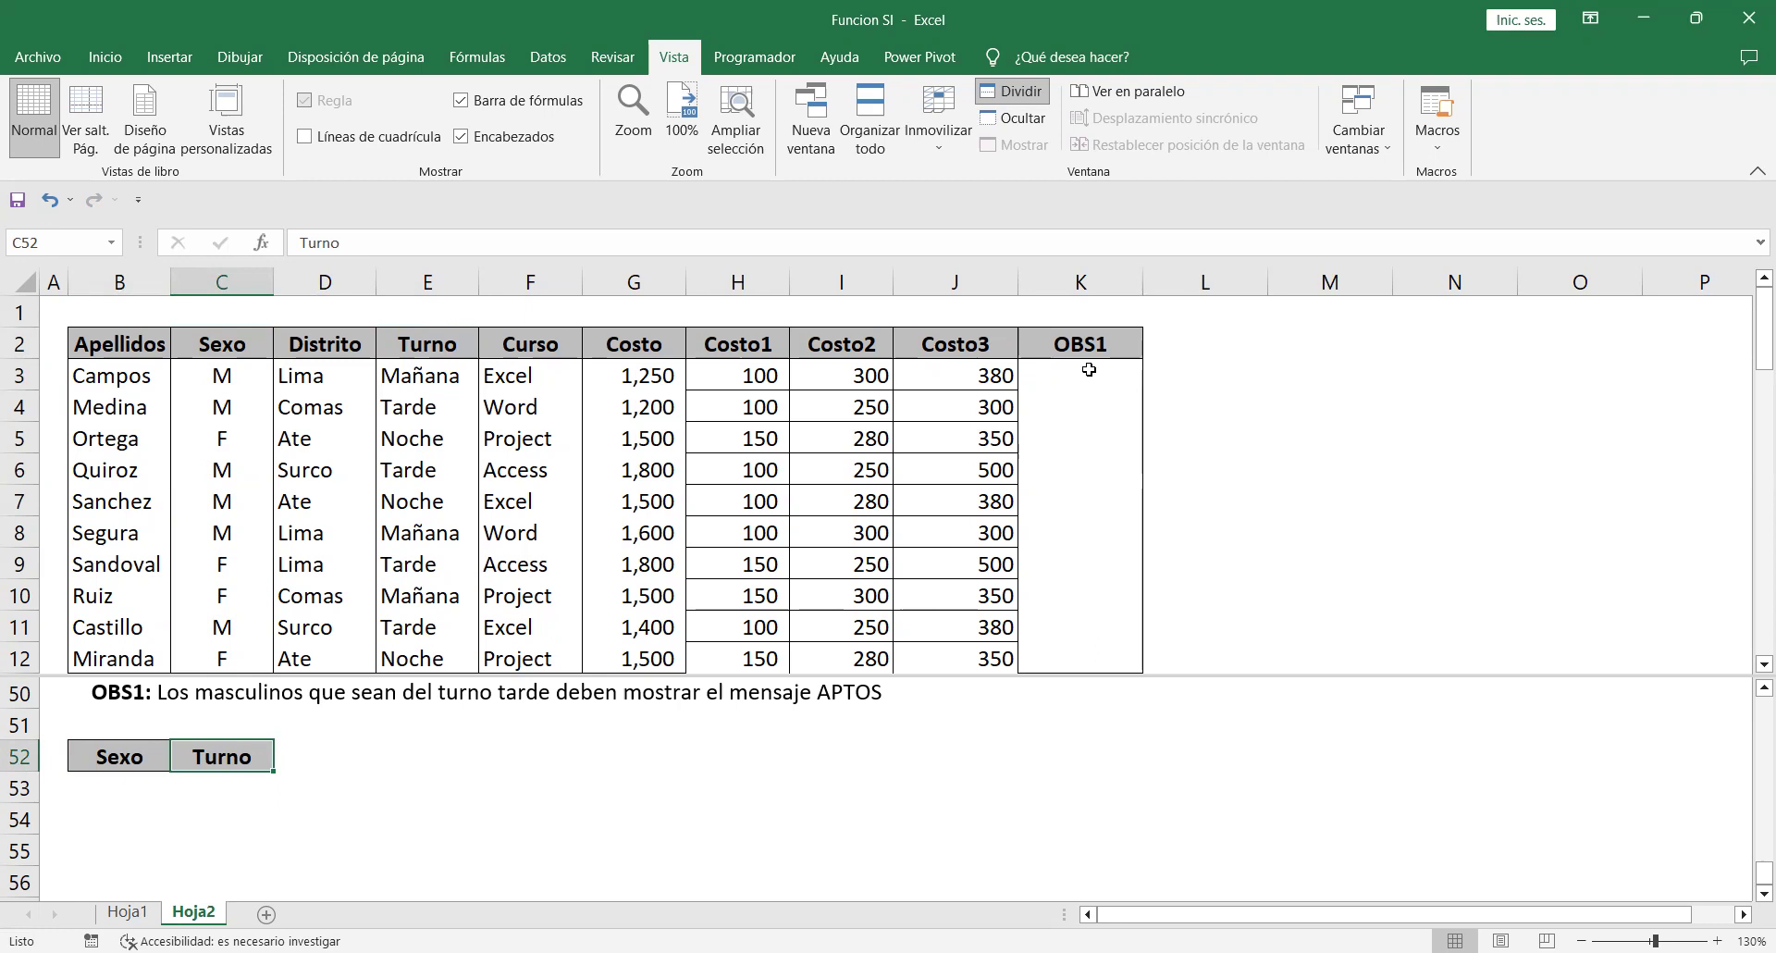
Copy the OBS1 header from K2 into D52, beside the Turno header of the small table.
click(1078, 348)
key(ctrl+c)
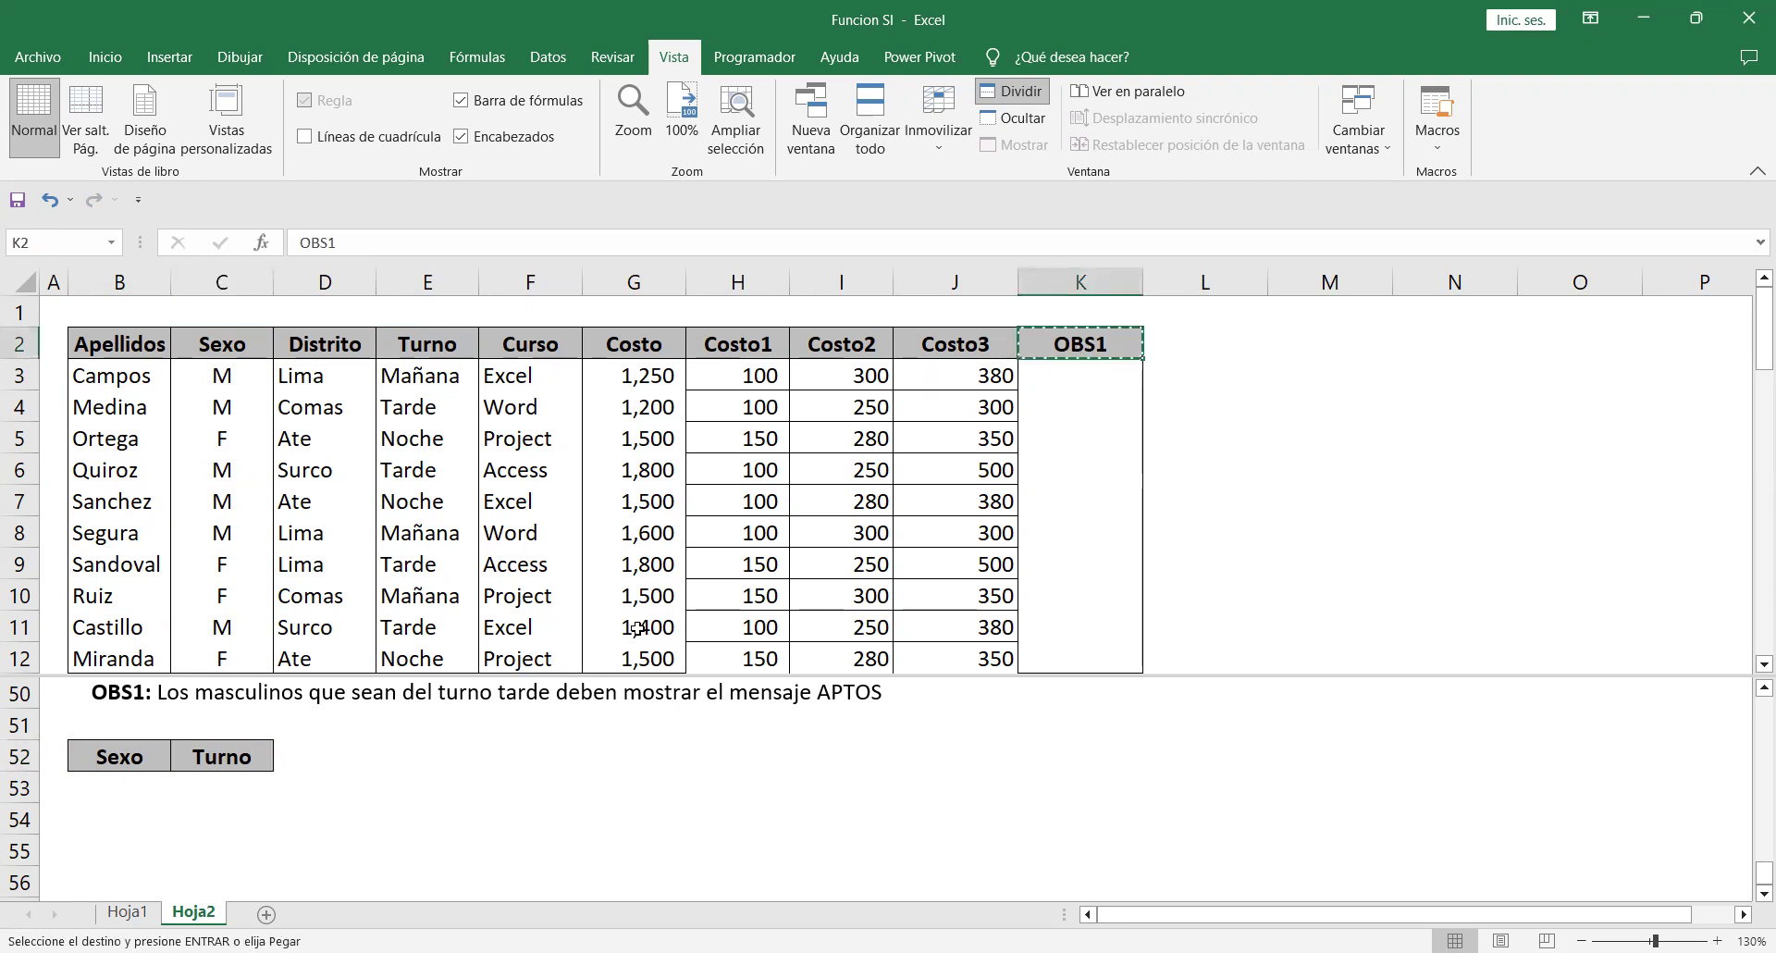
click(308, 753)
key(ctrl+v)
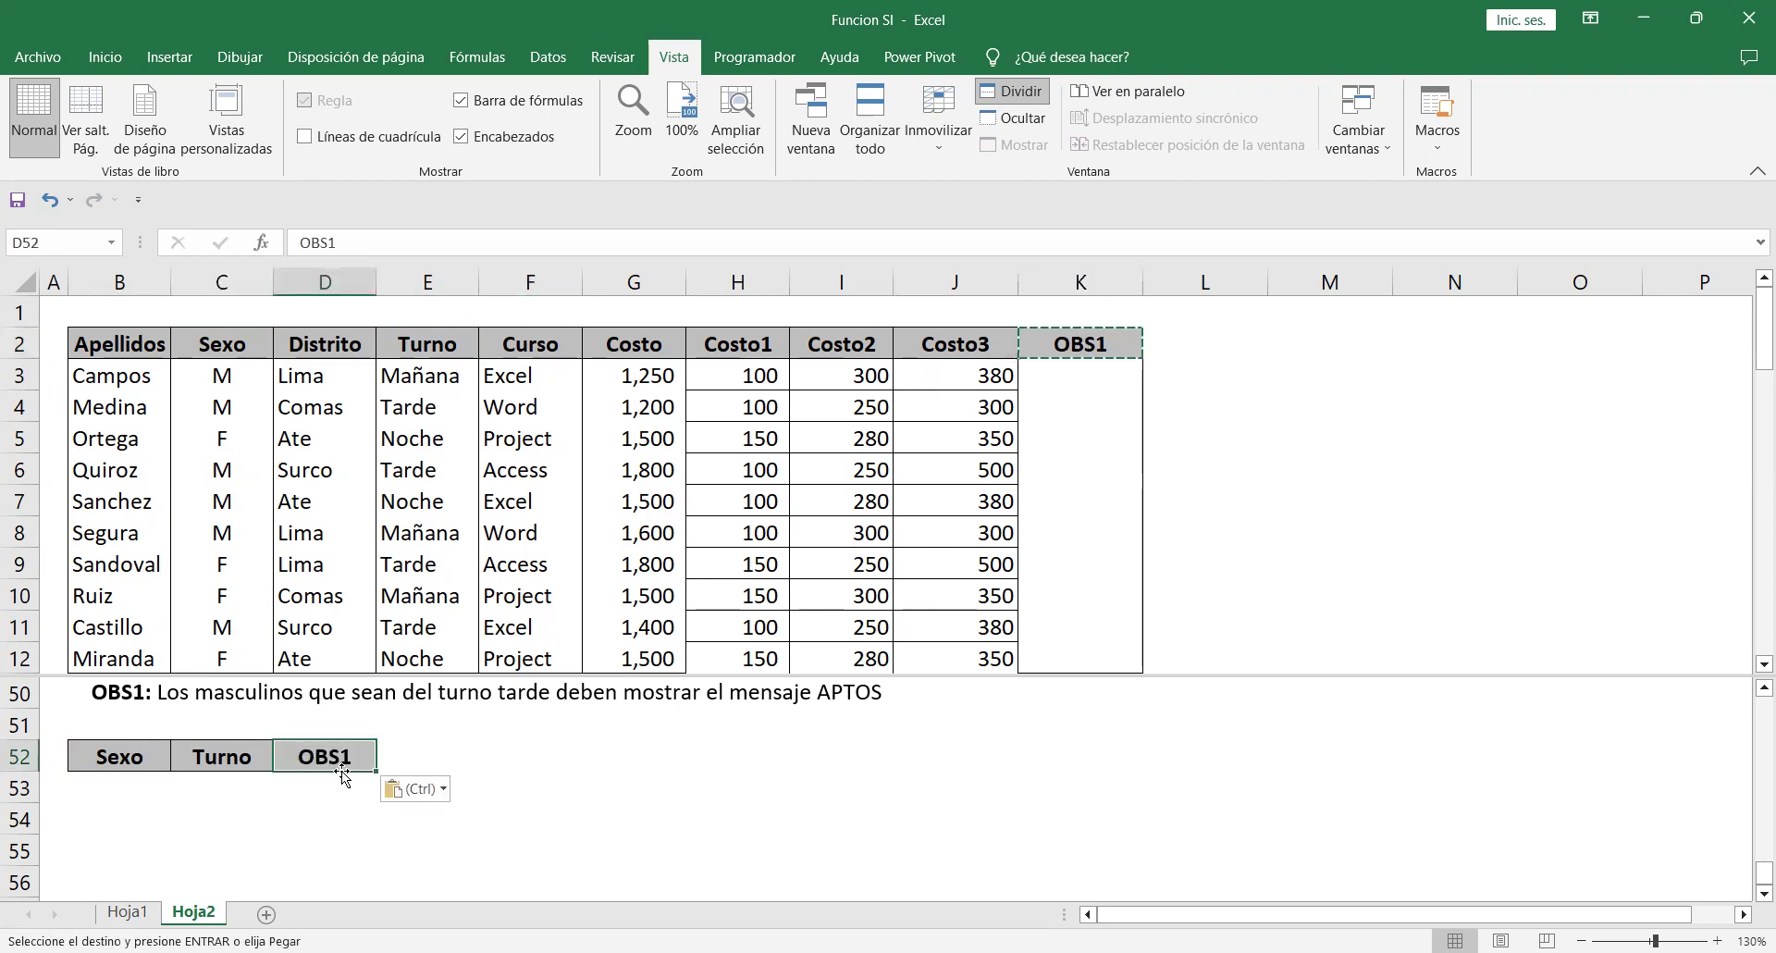
click(583, 817)
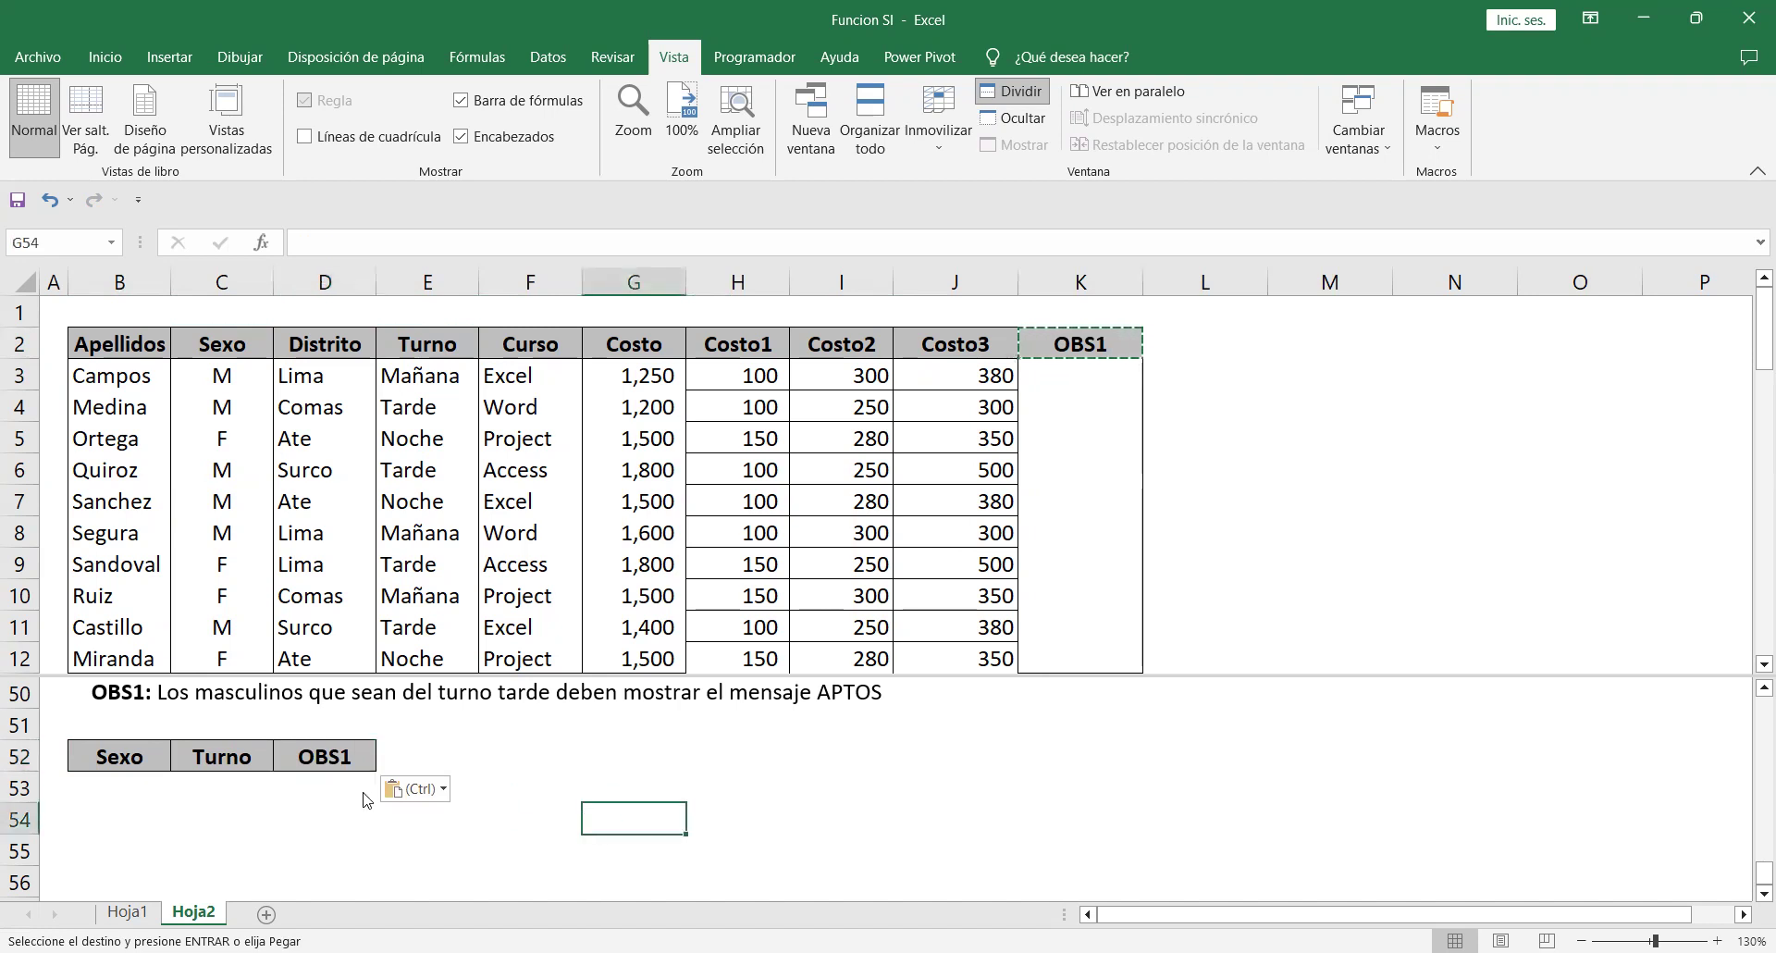
Enter M under Sexo in B53 and Tarde under Turno in C53.
click(122, 782)
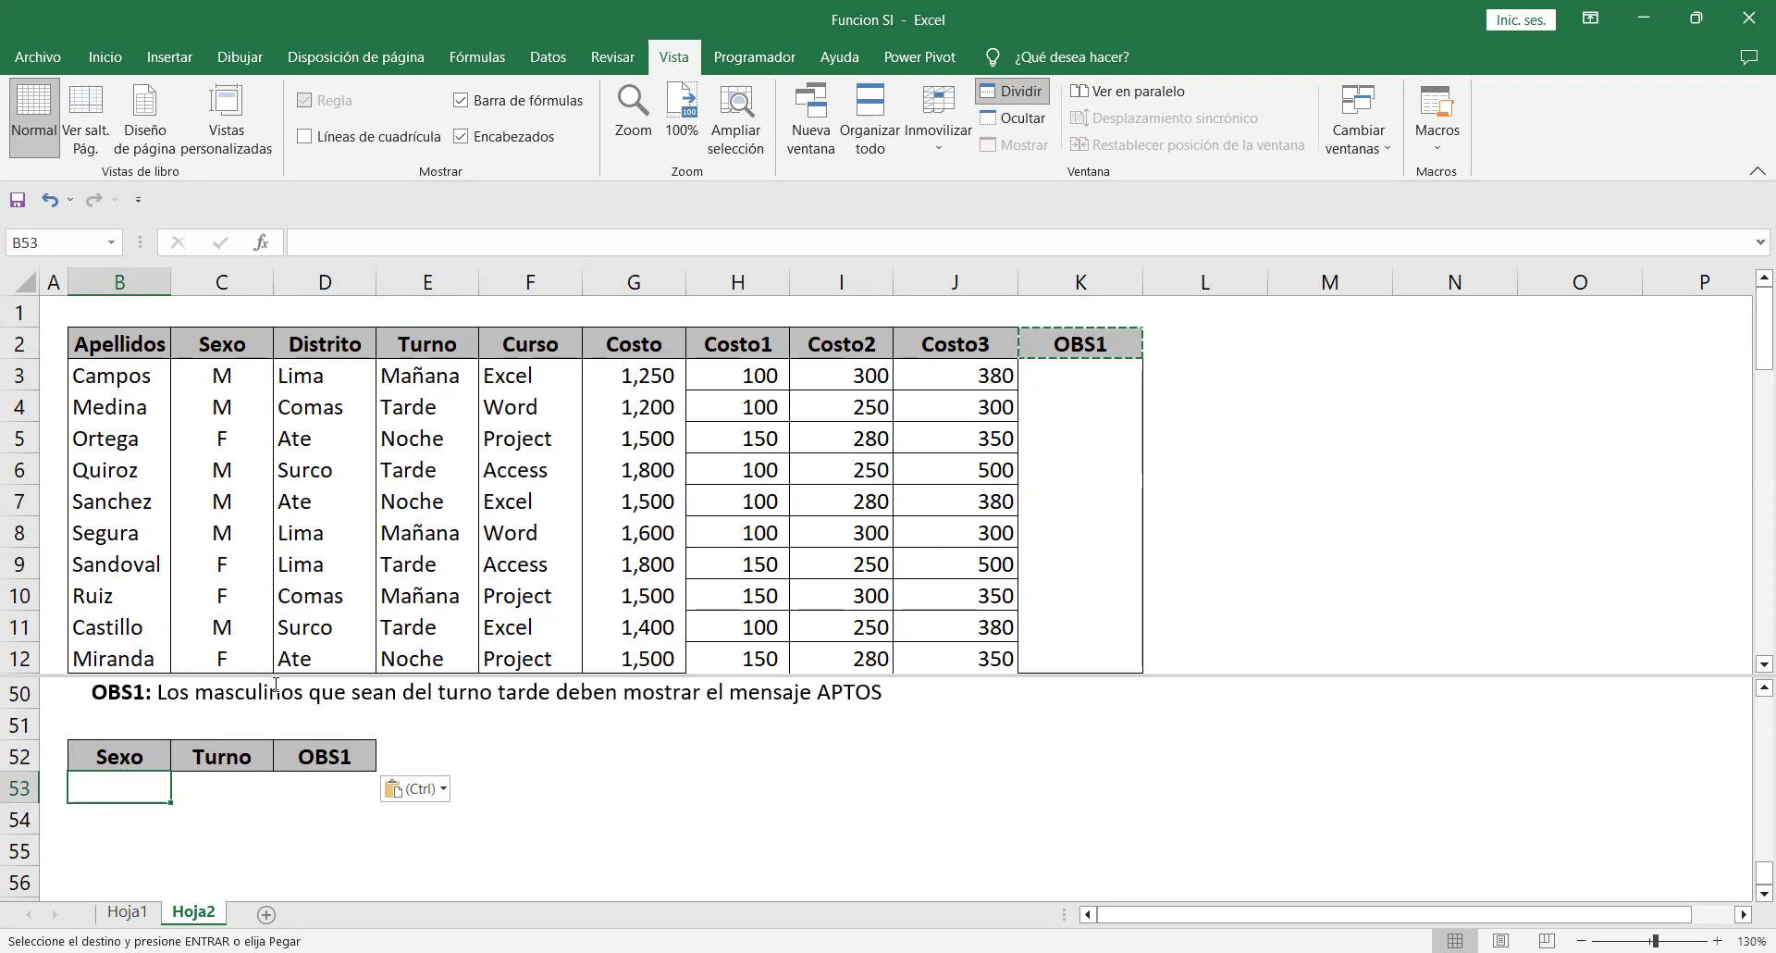
text(M)
key(Return)
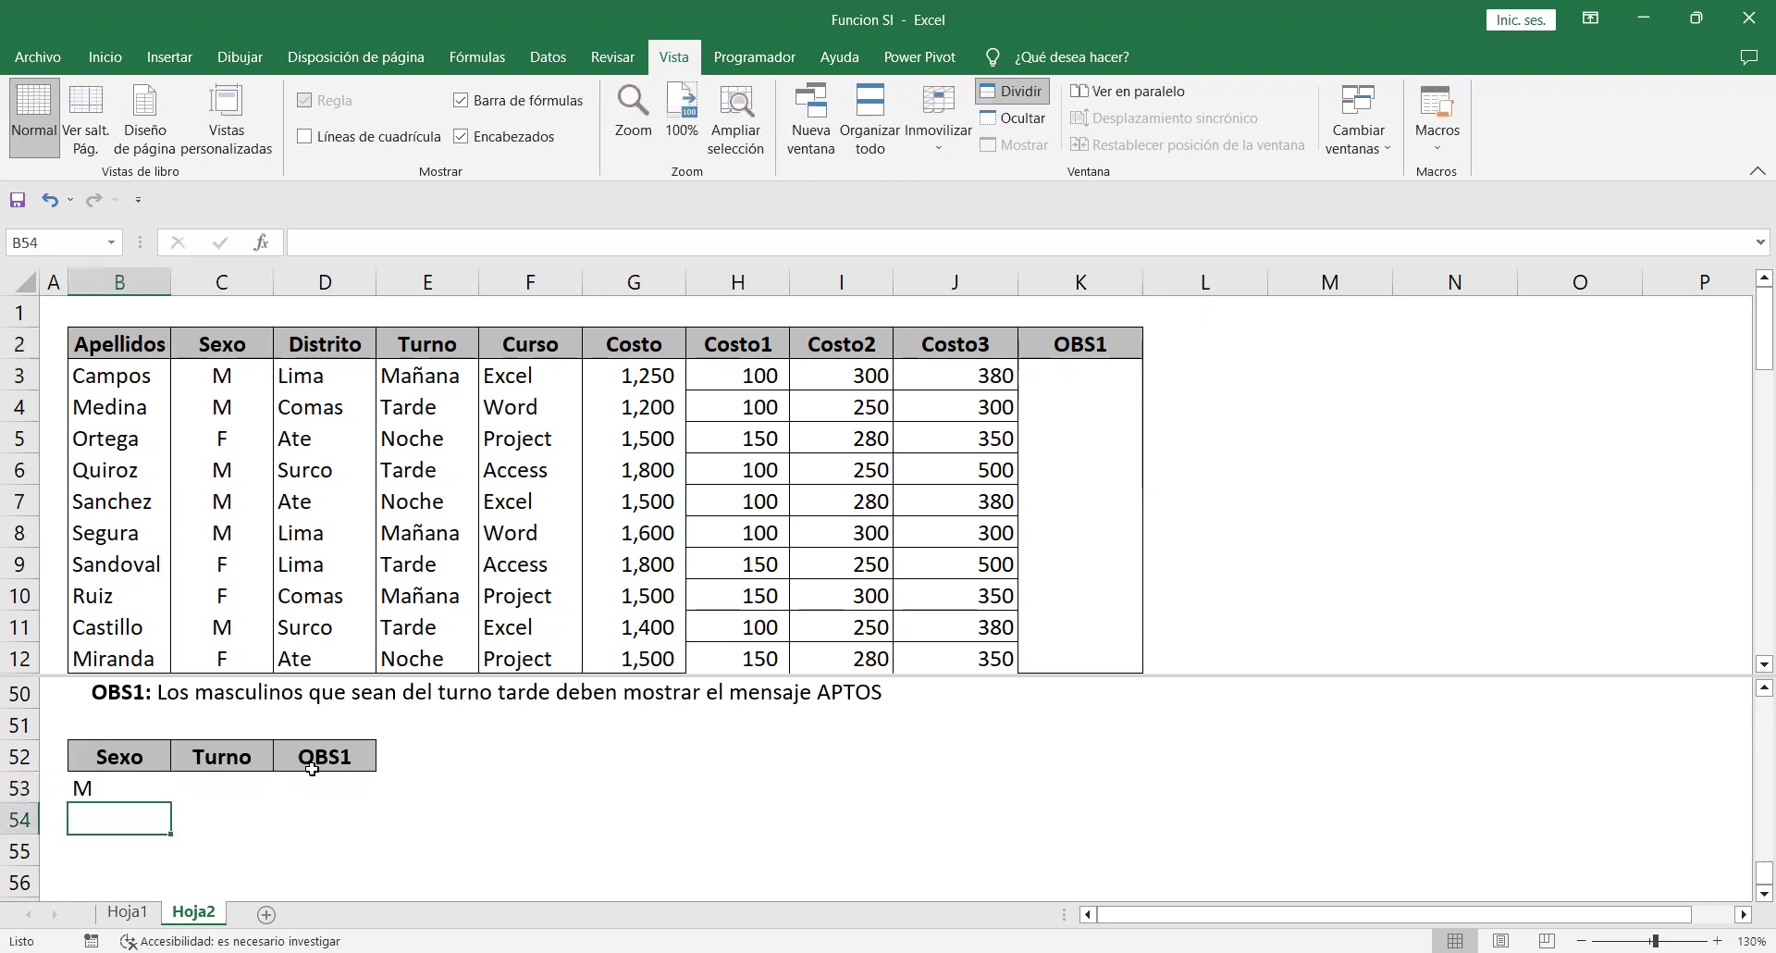
click(237, 796)
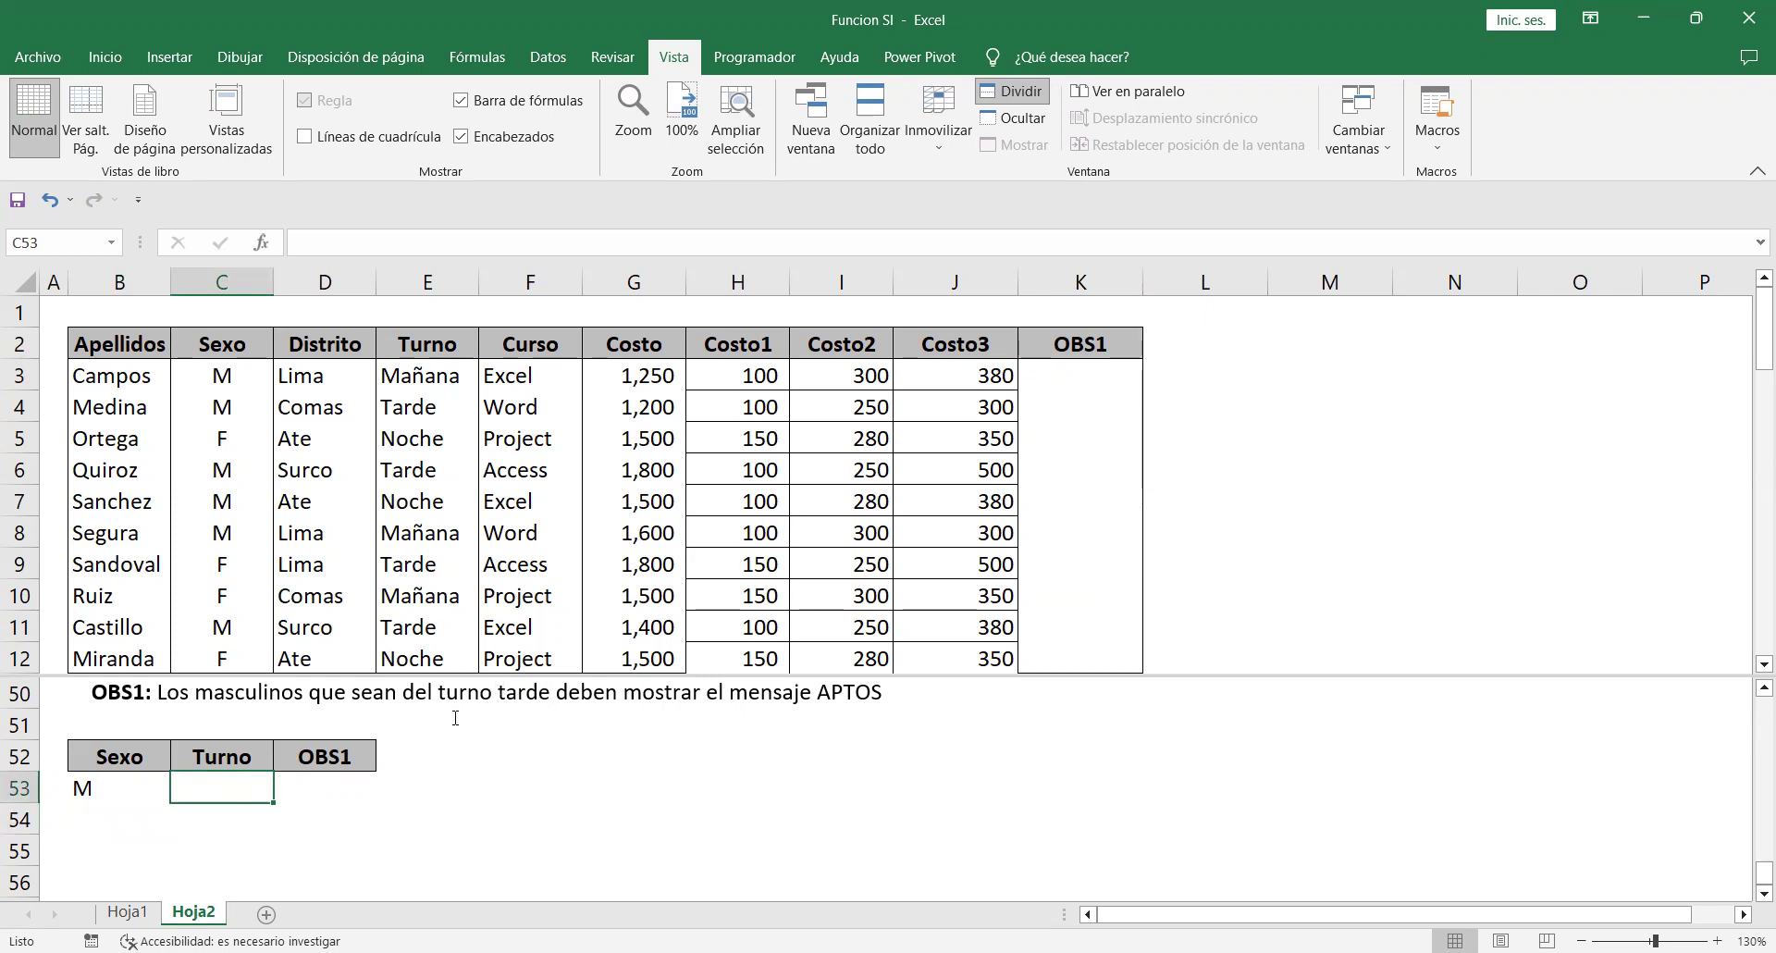
text(Tarde)
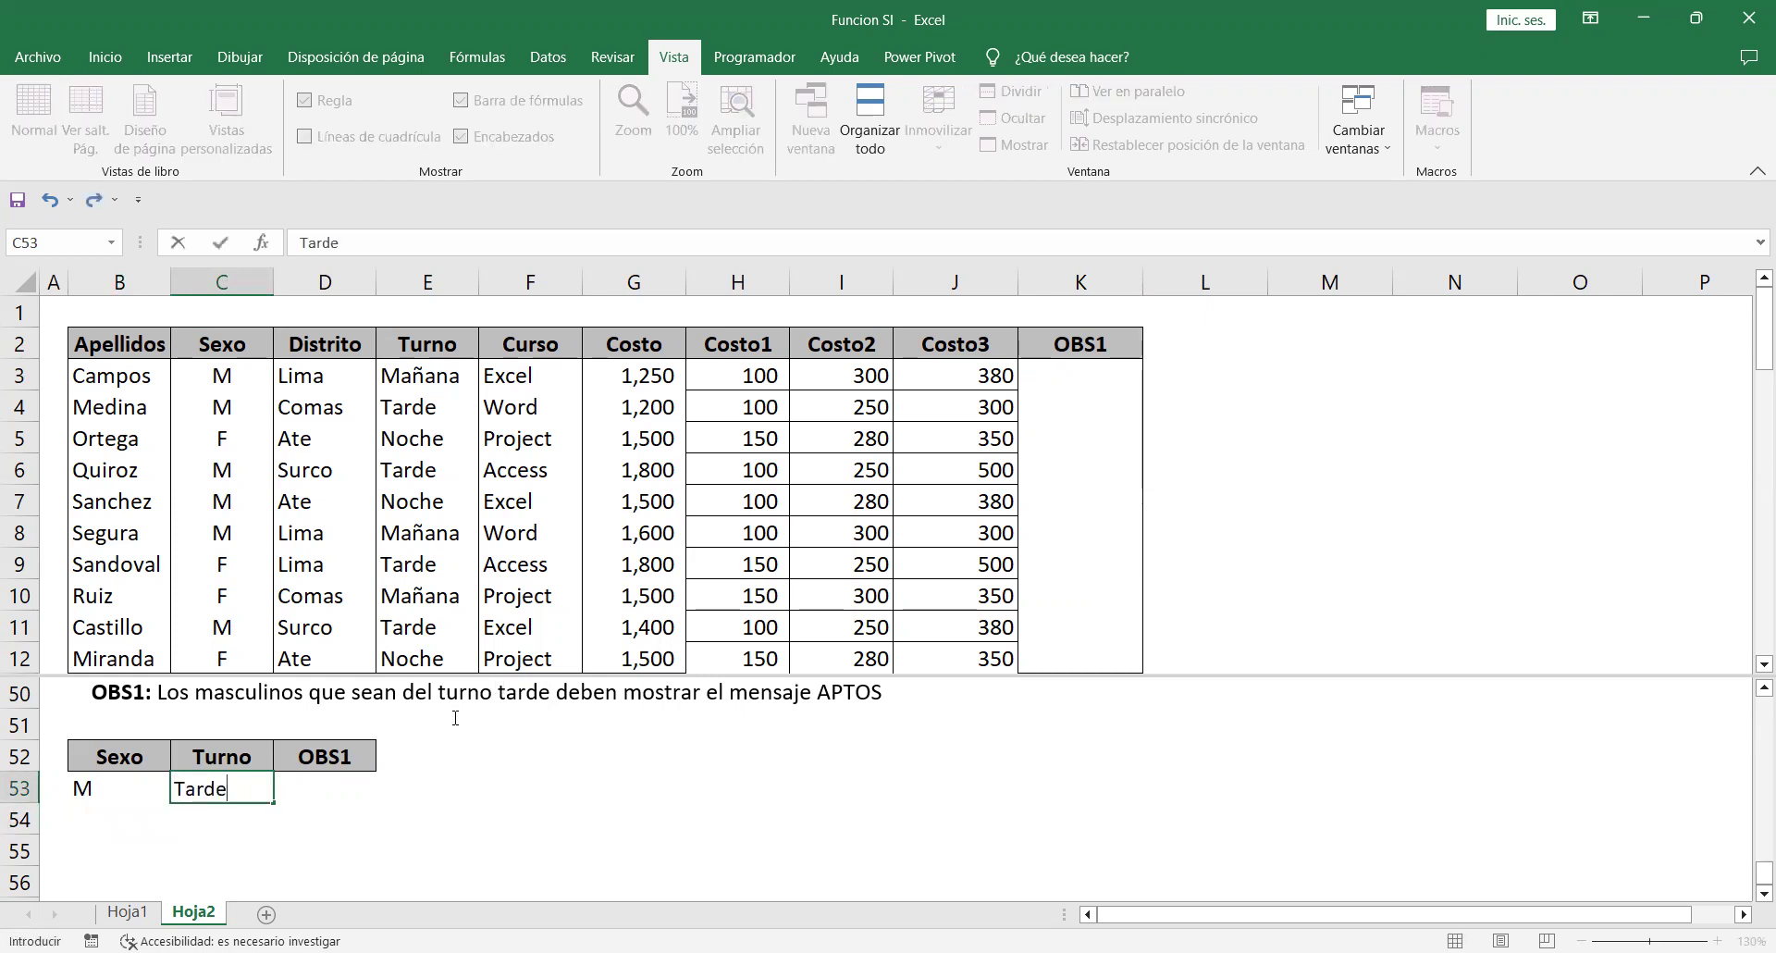
click(466, 790)
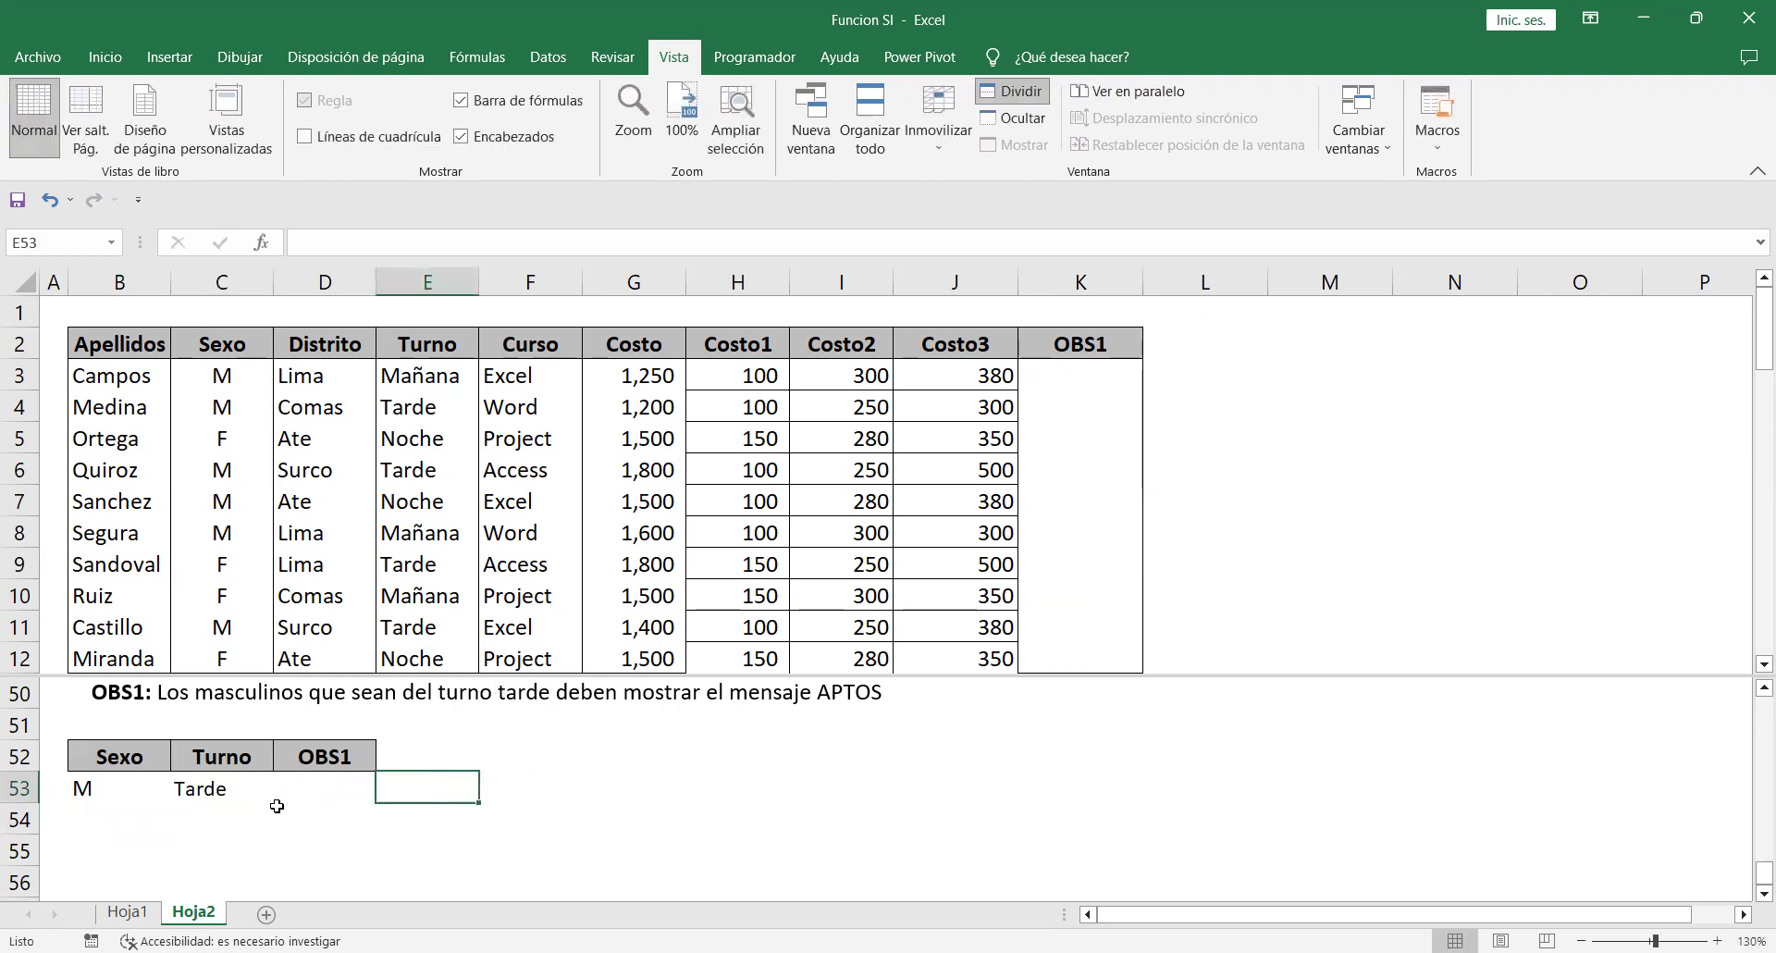
Enter APTOS under OBS1 in D53 as the message for the M and Tarde combination.
click(134, 757)
click(222, 755)
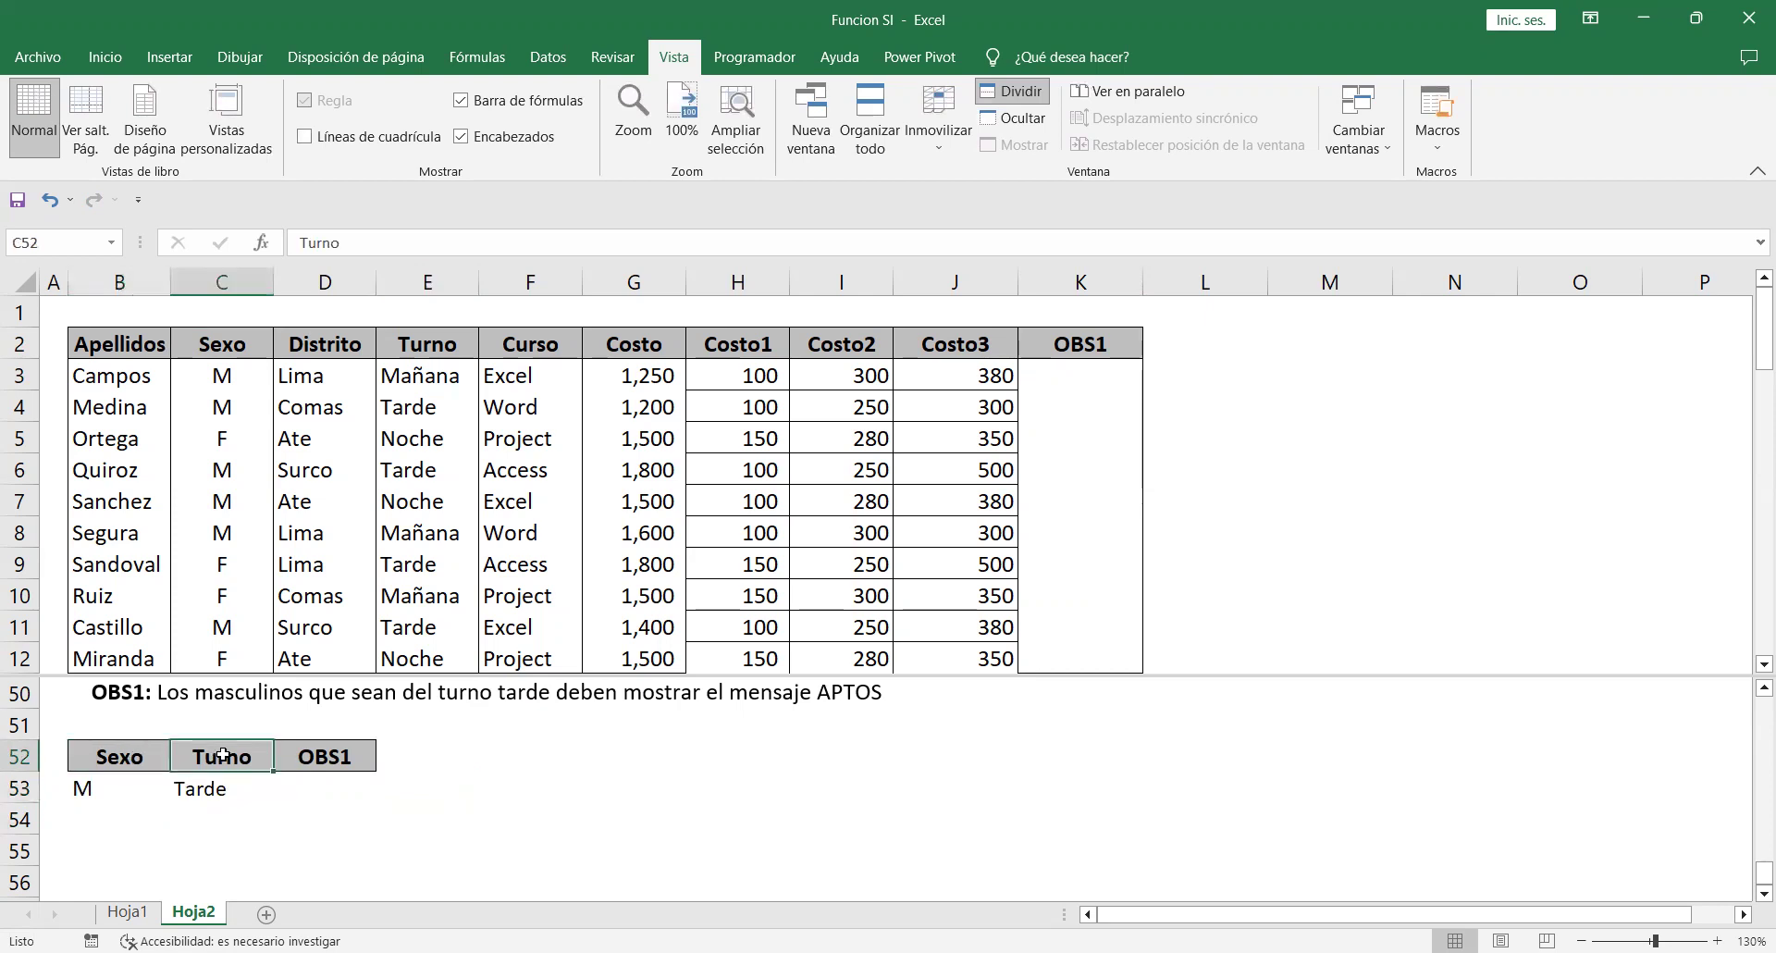
click(125, 782)
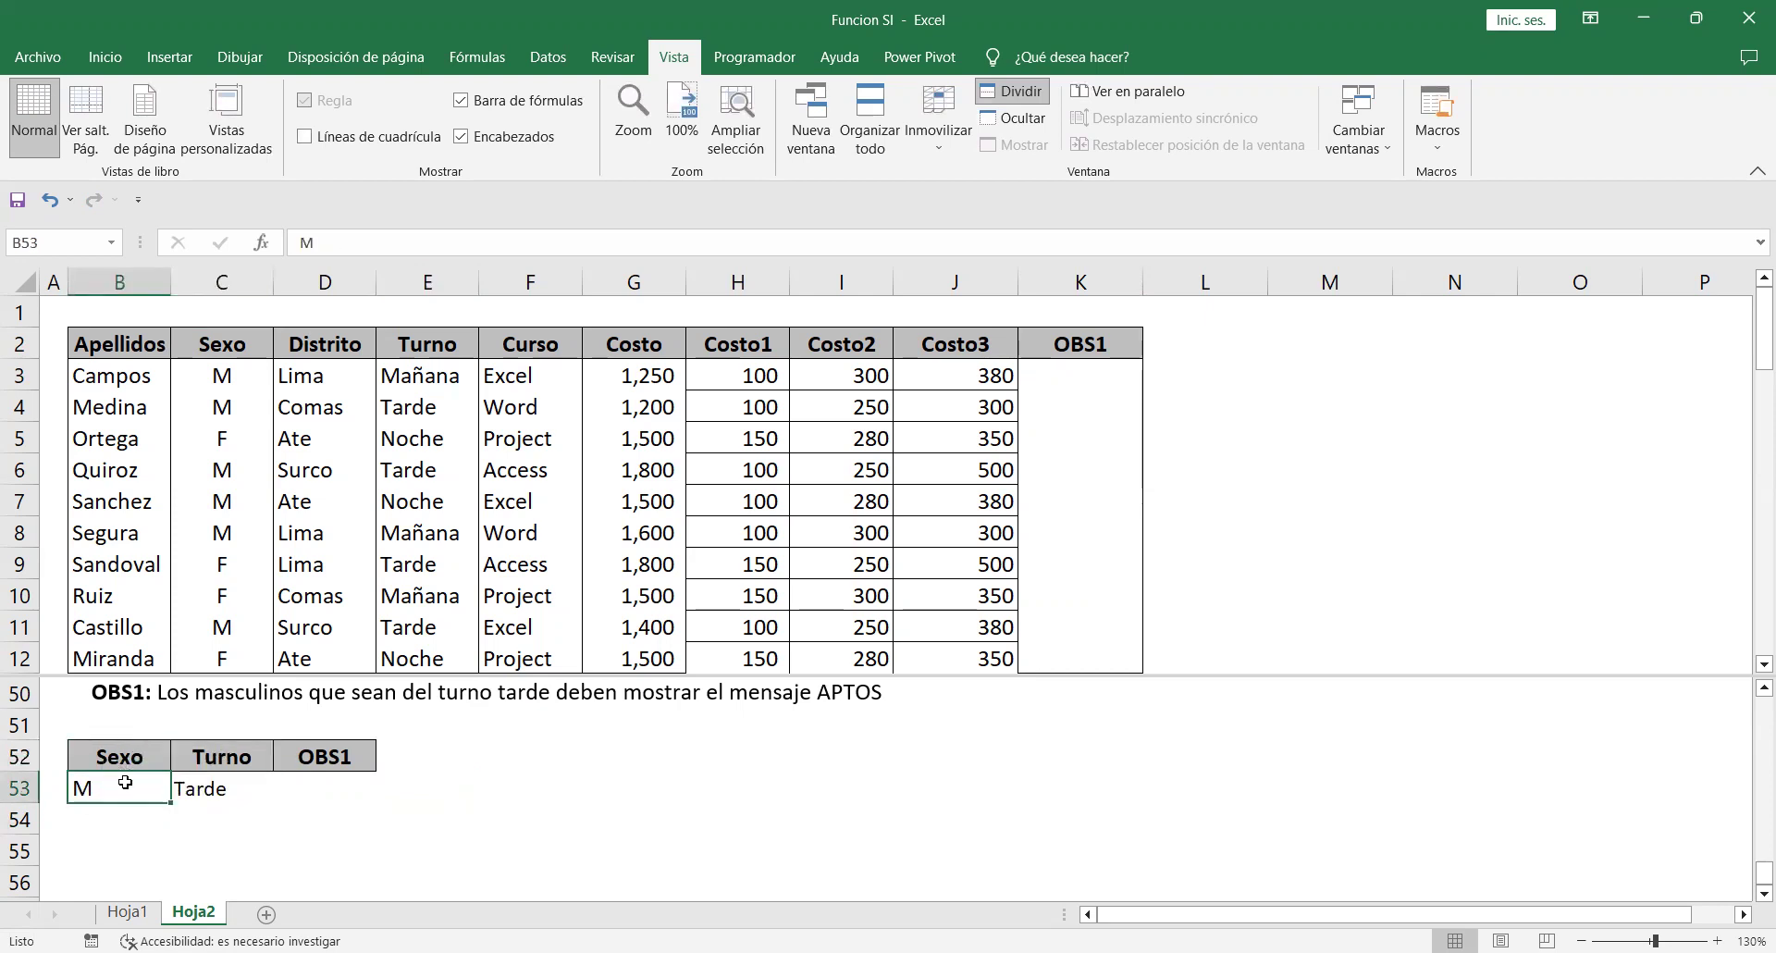
click(189, 791)
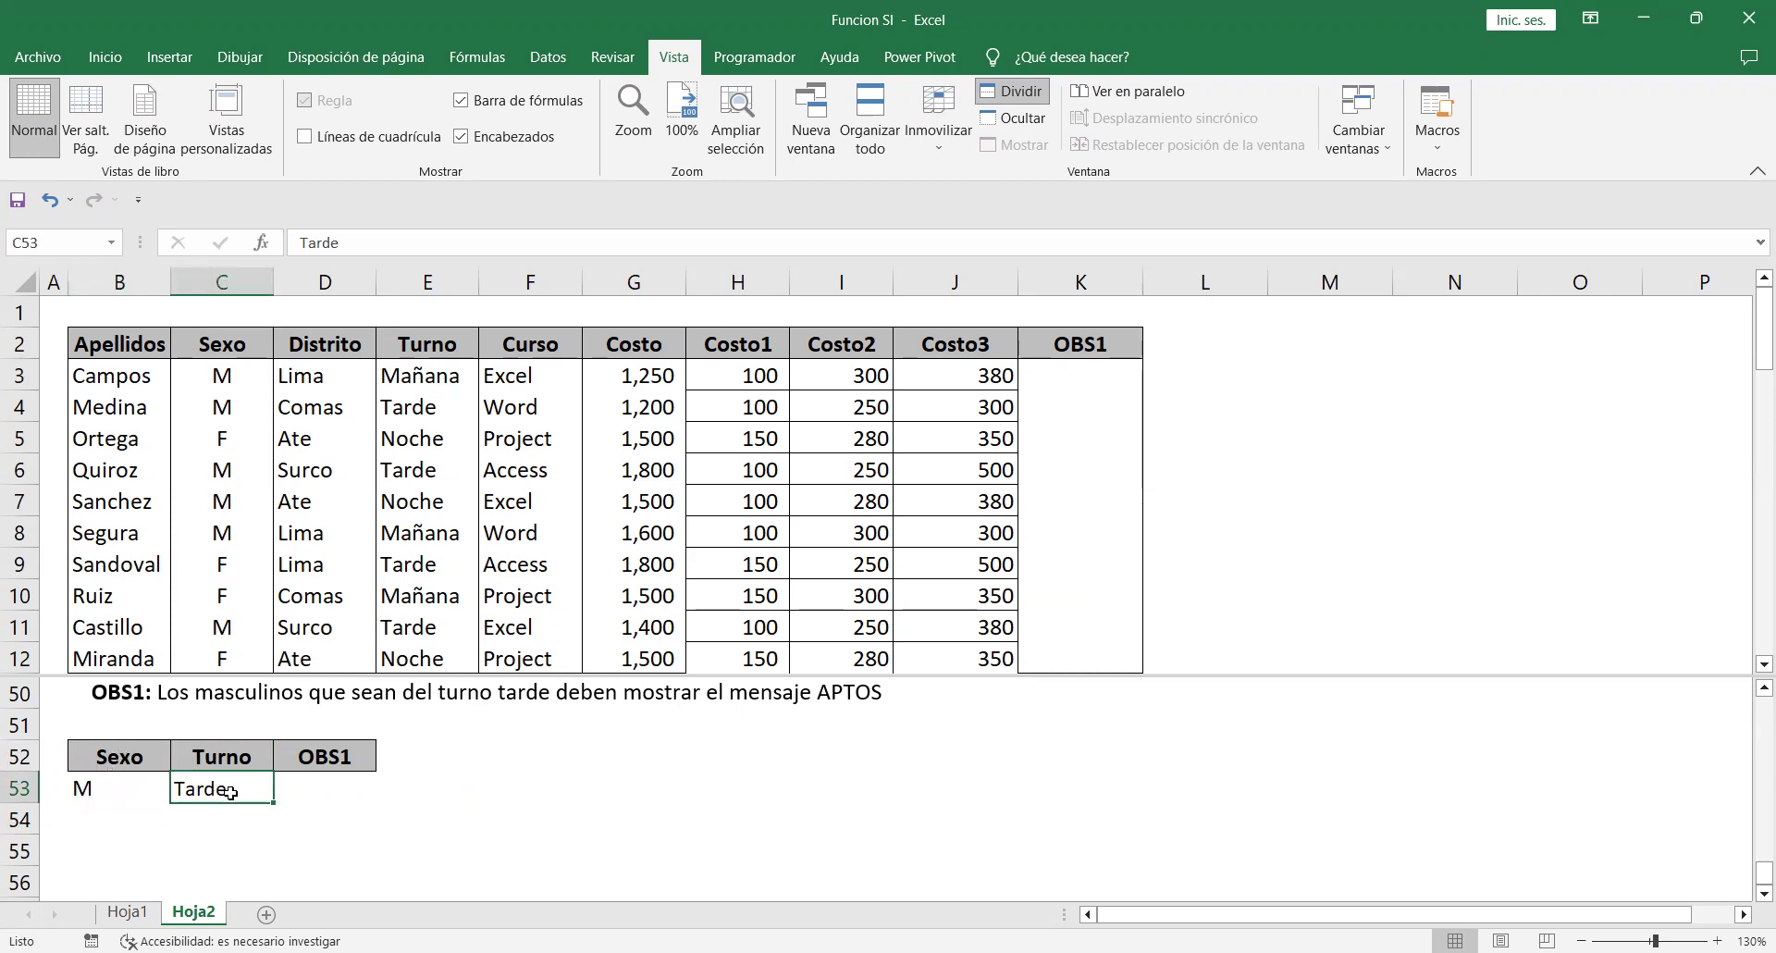
click(314, 789)
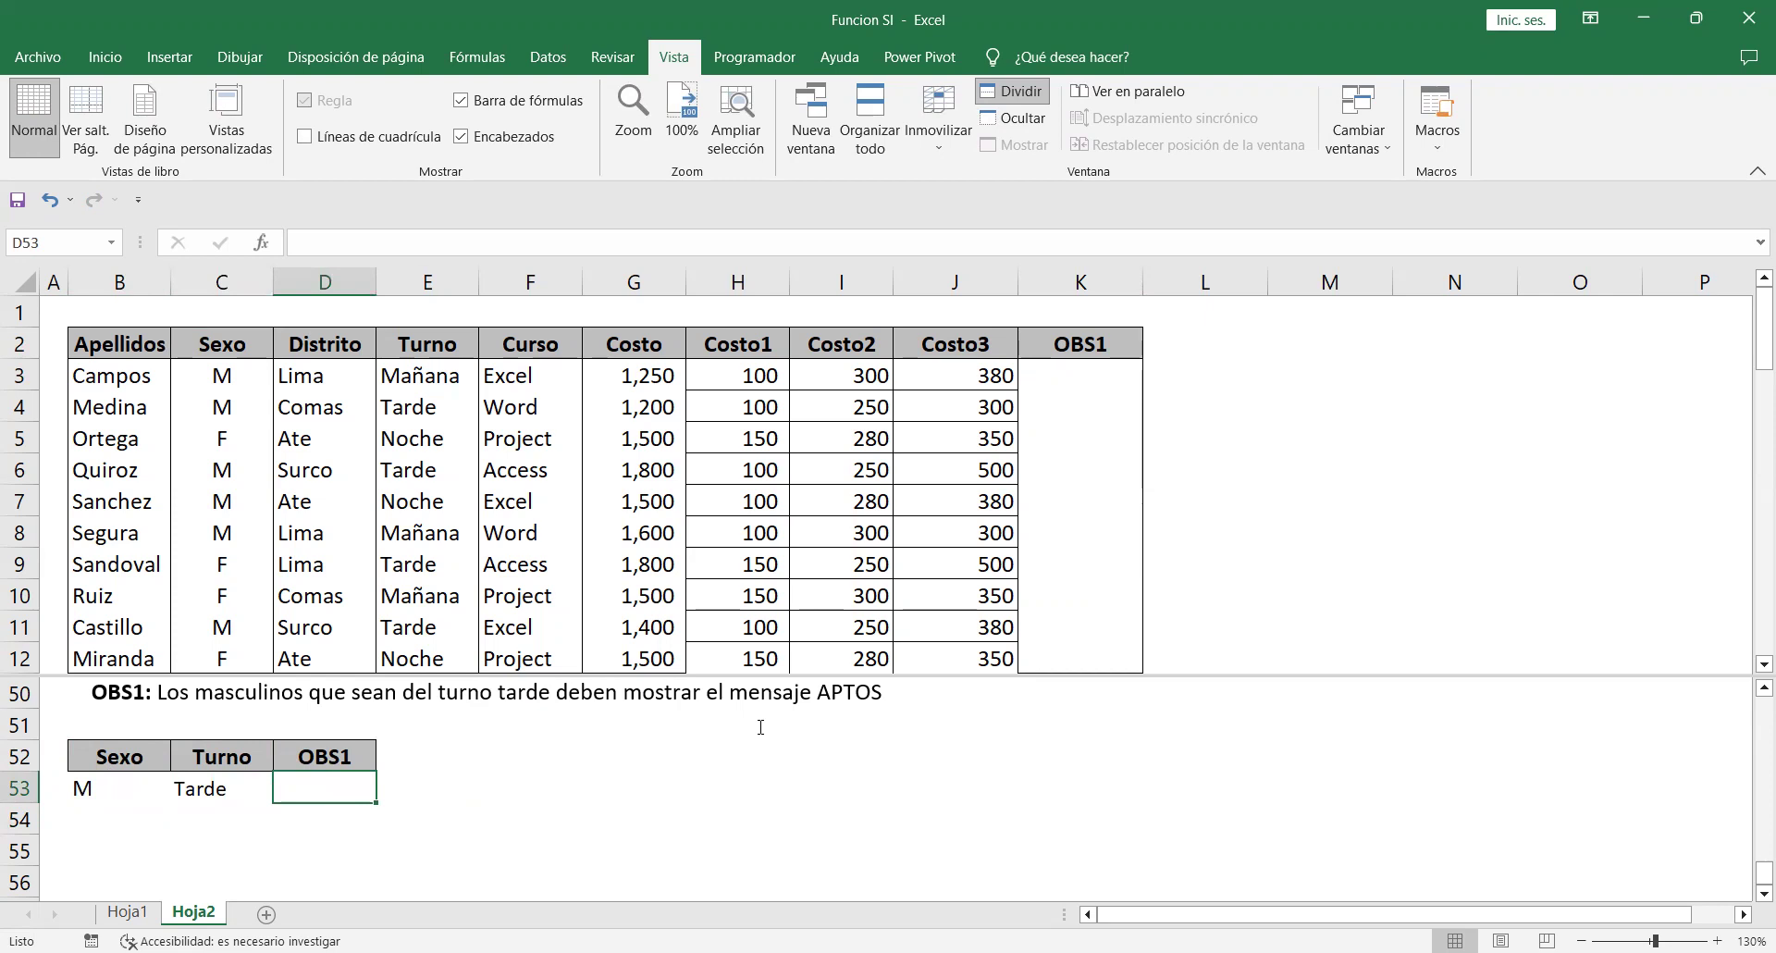
text(APTOS)
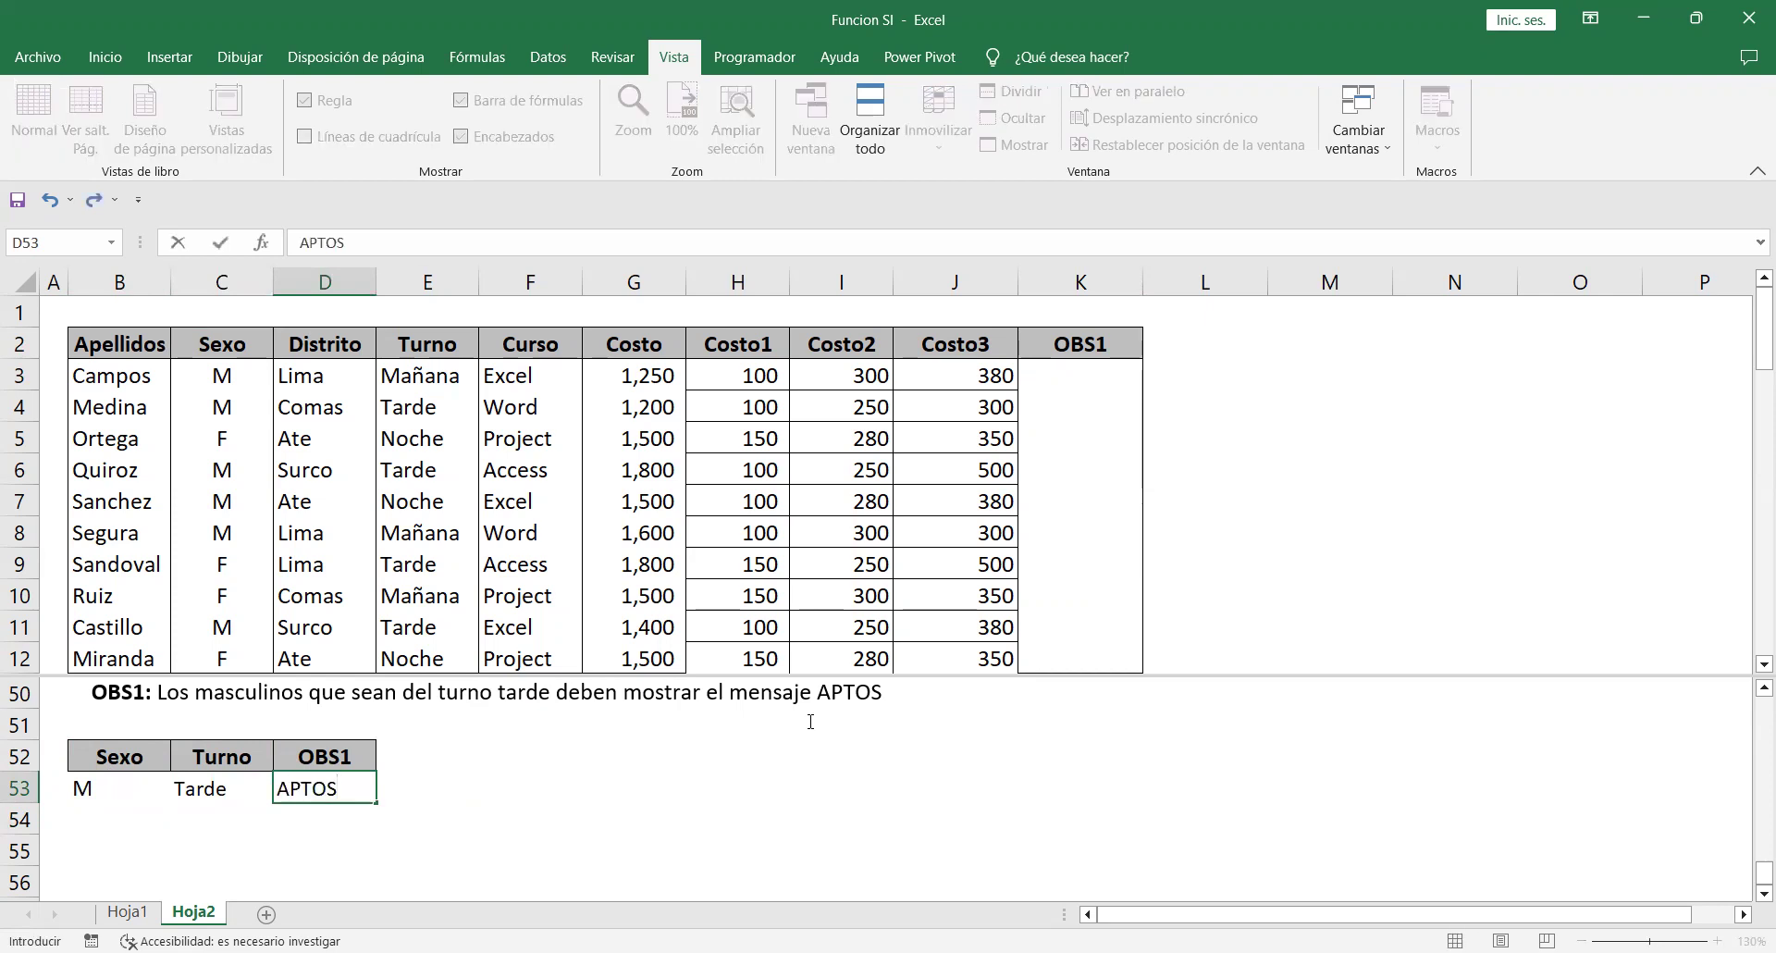
key(Return)
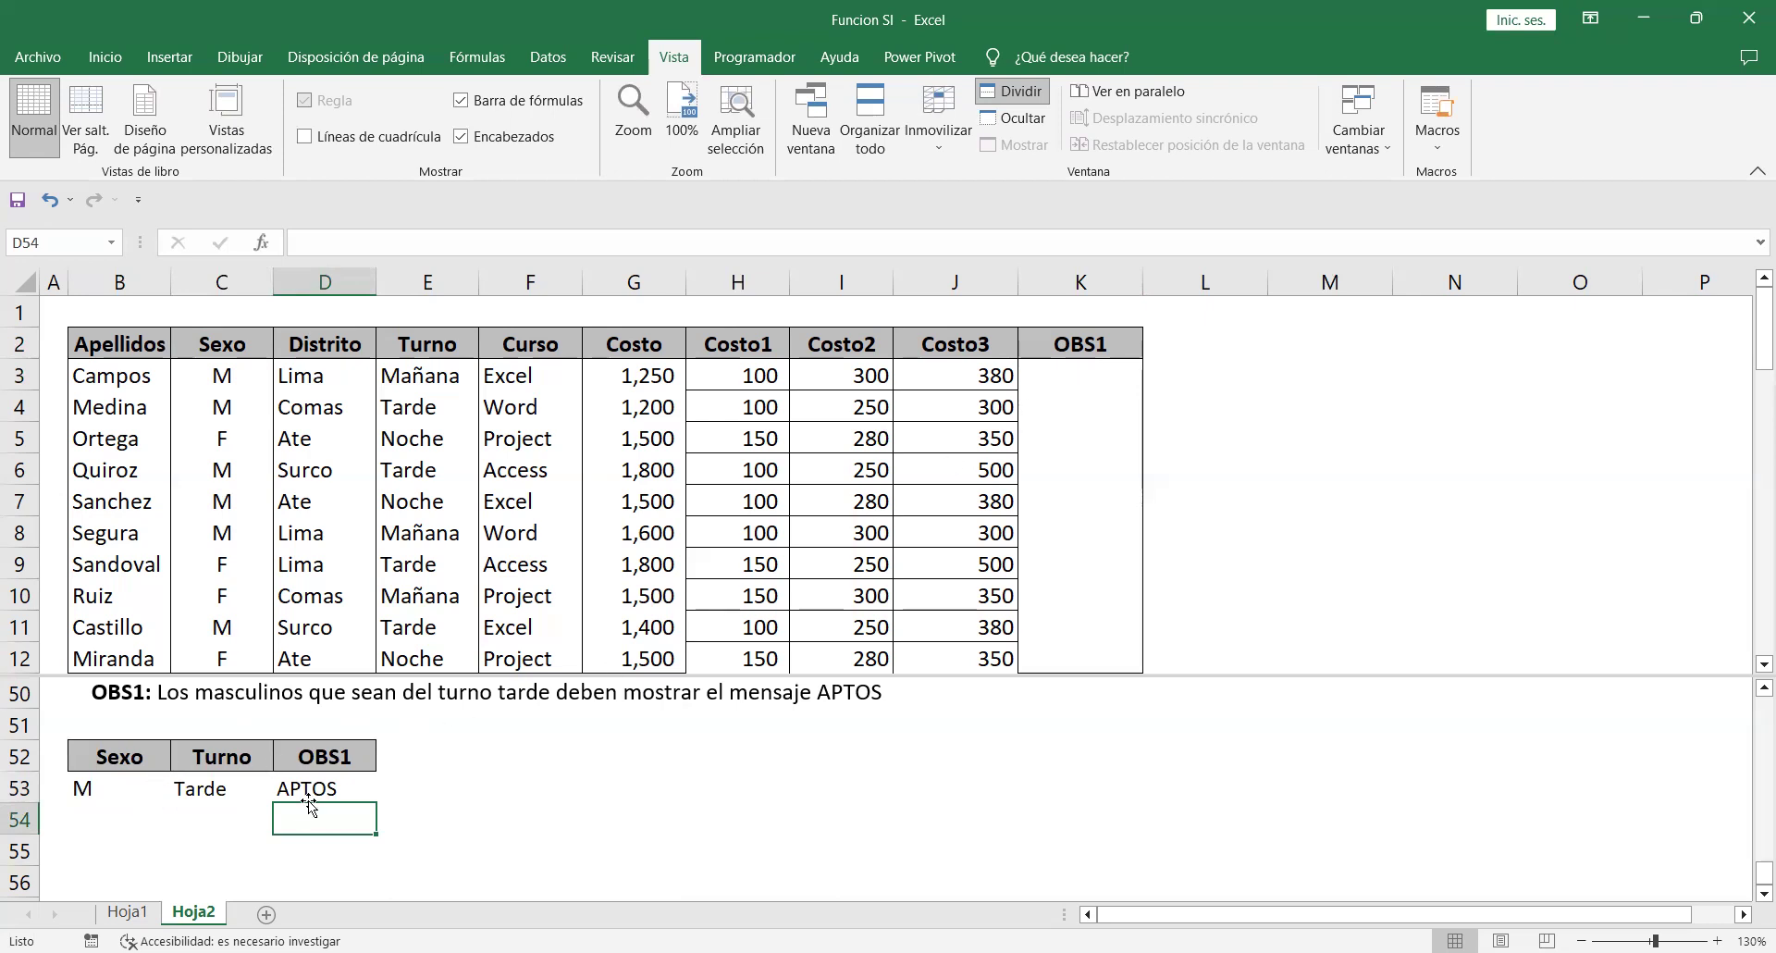
click(344, 786)
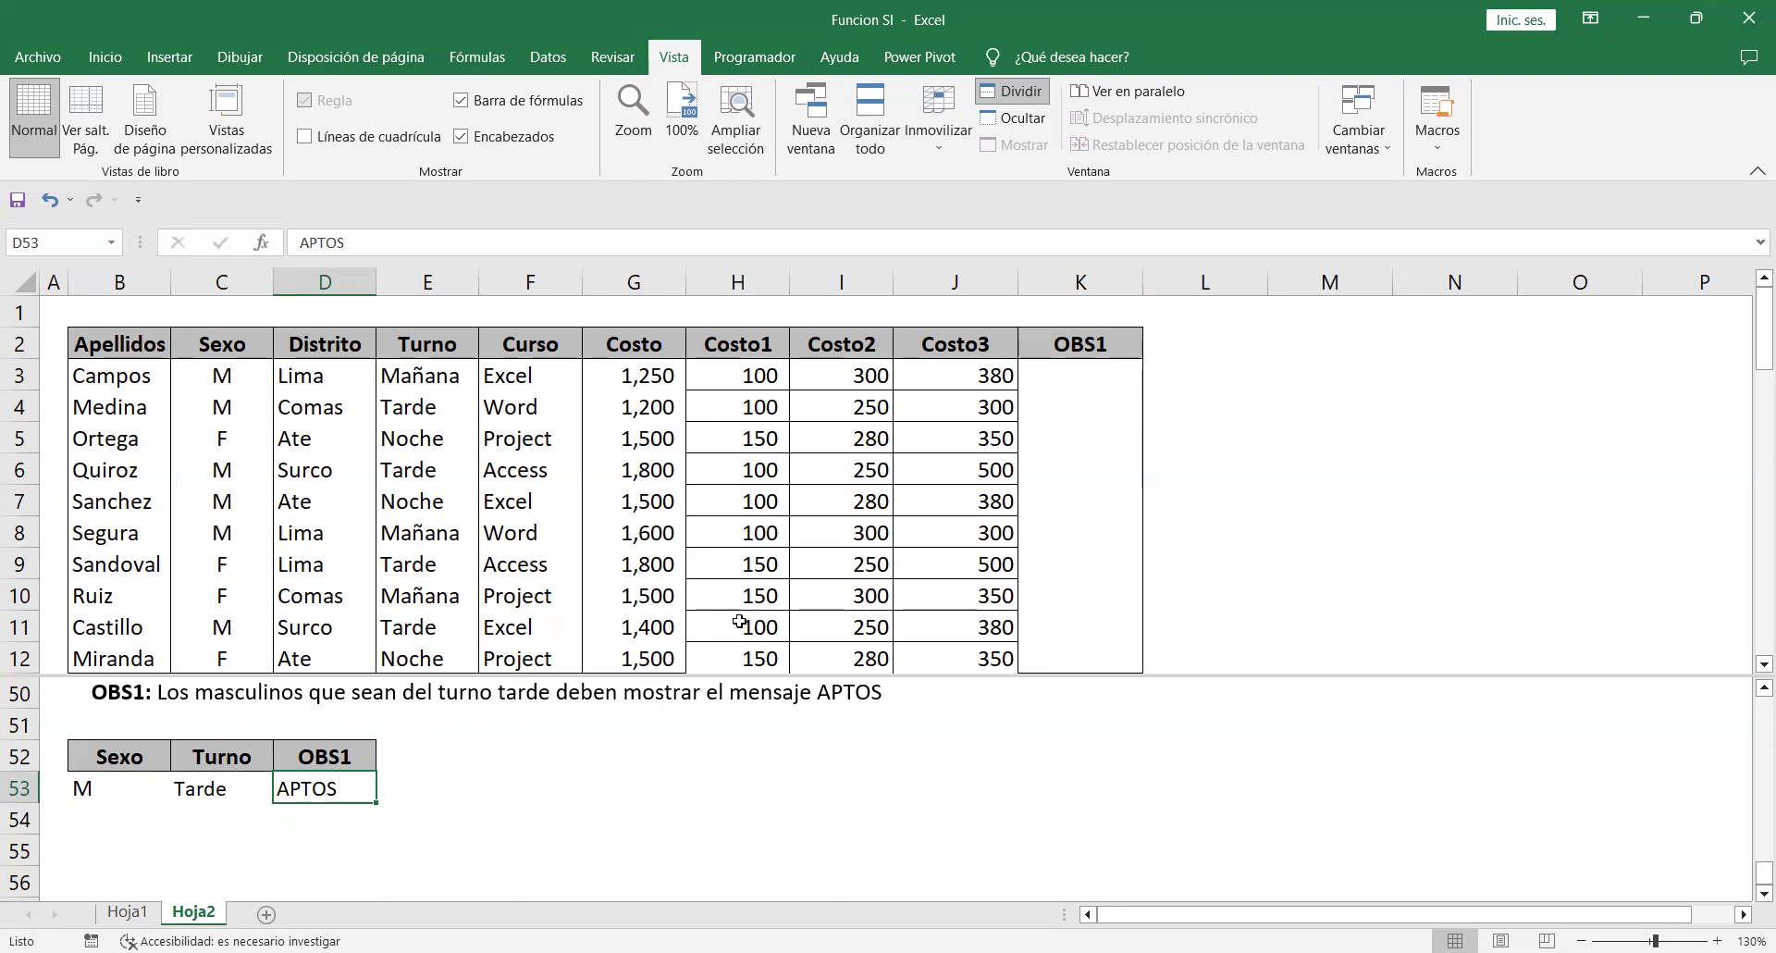
Start an SI formula in K3 of the OBS1 column that tests C3="M".
click(1081, 379)
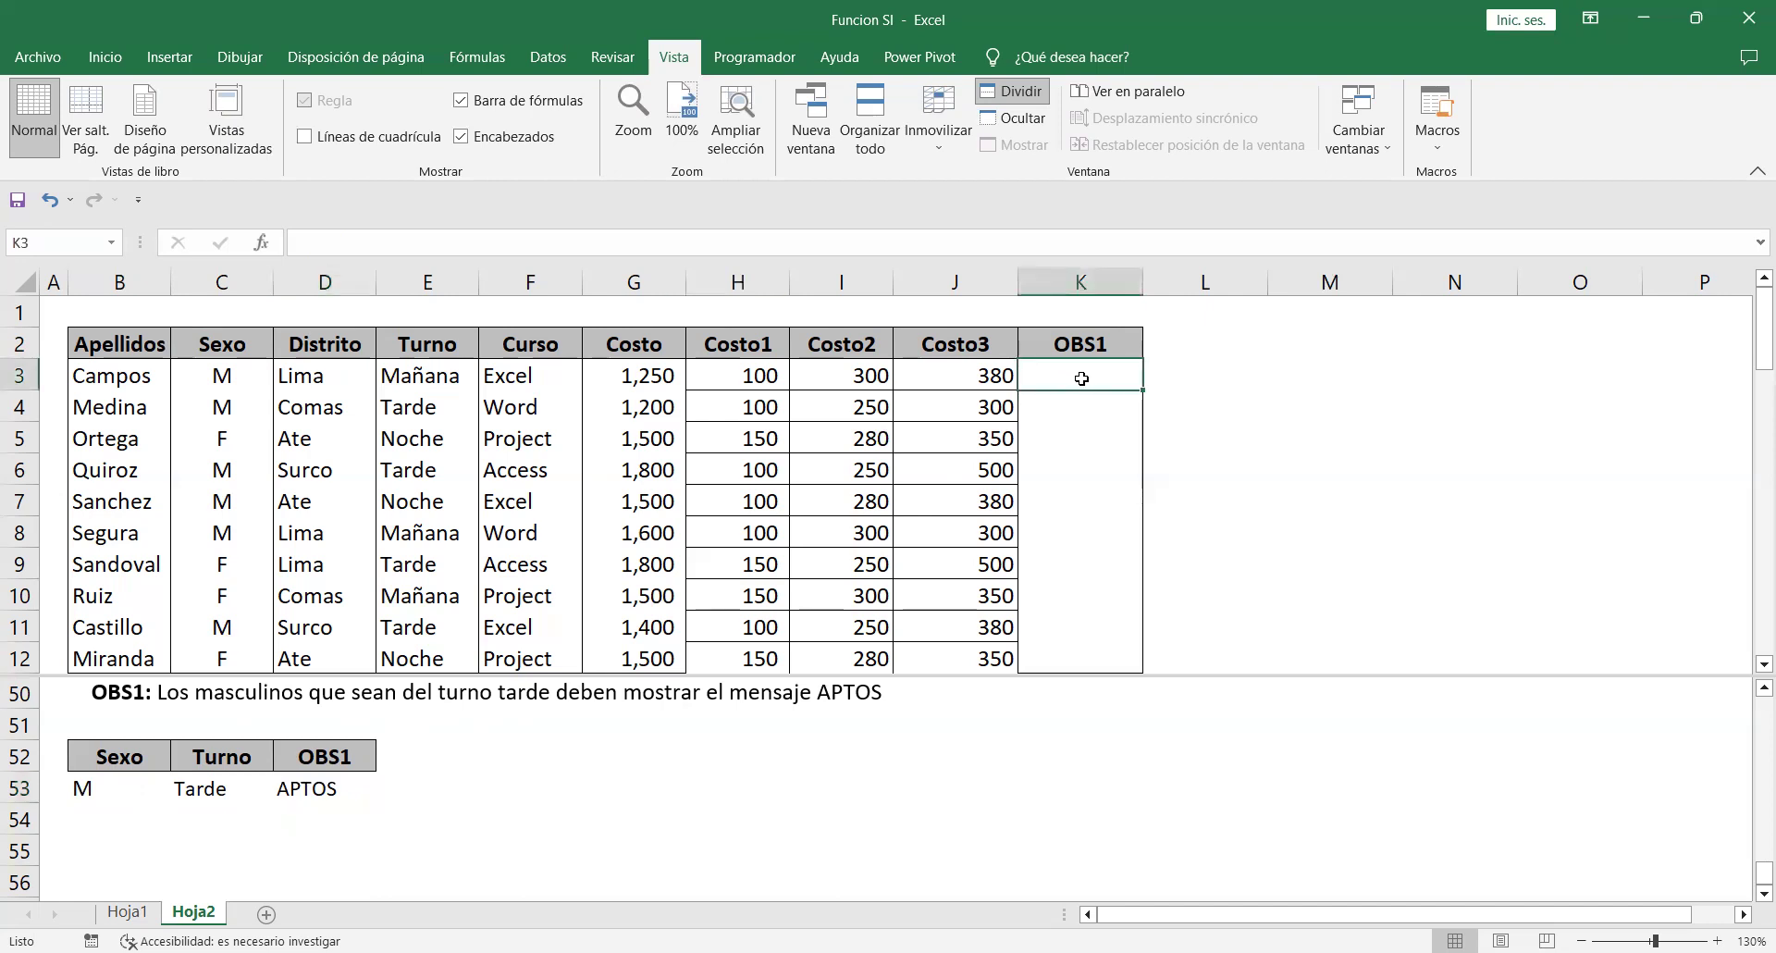
text(=)
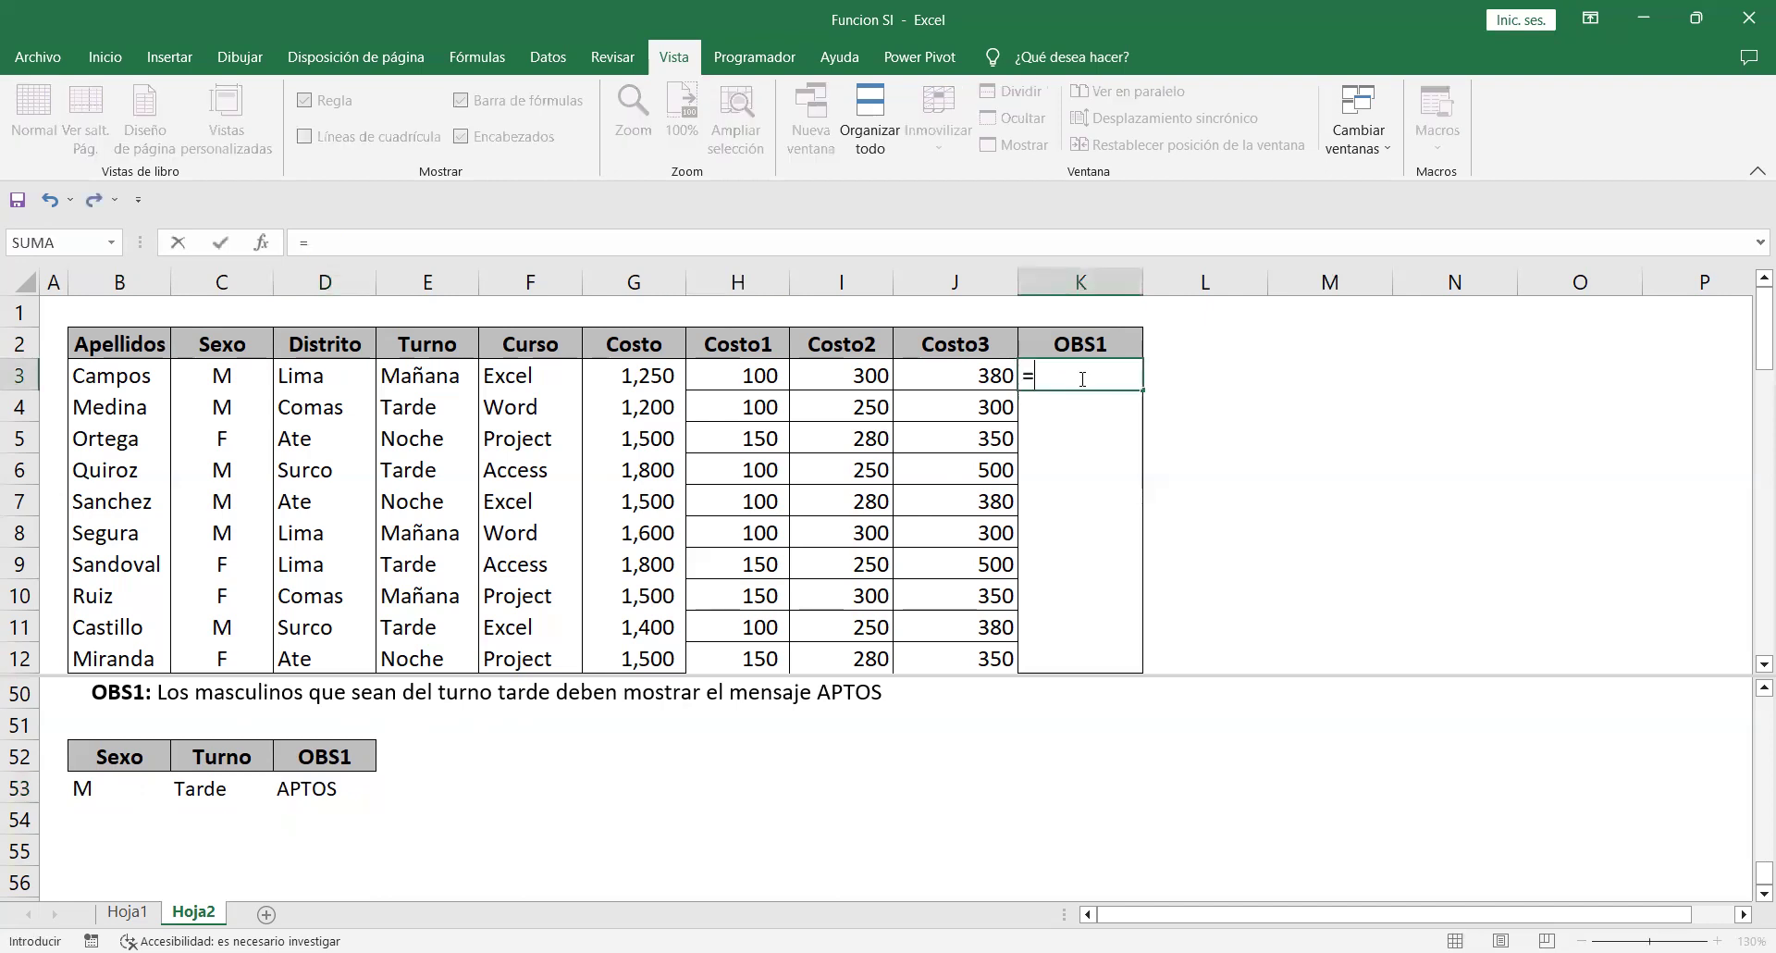
text(SI()
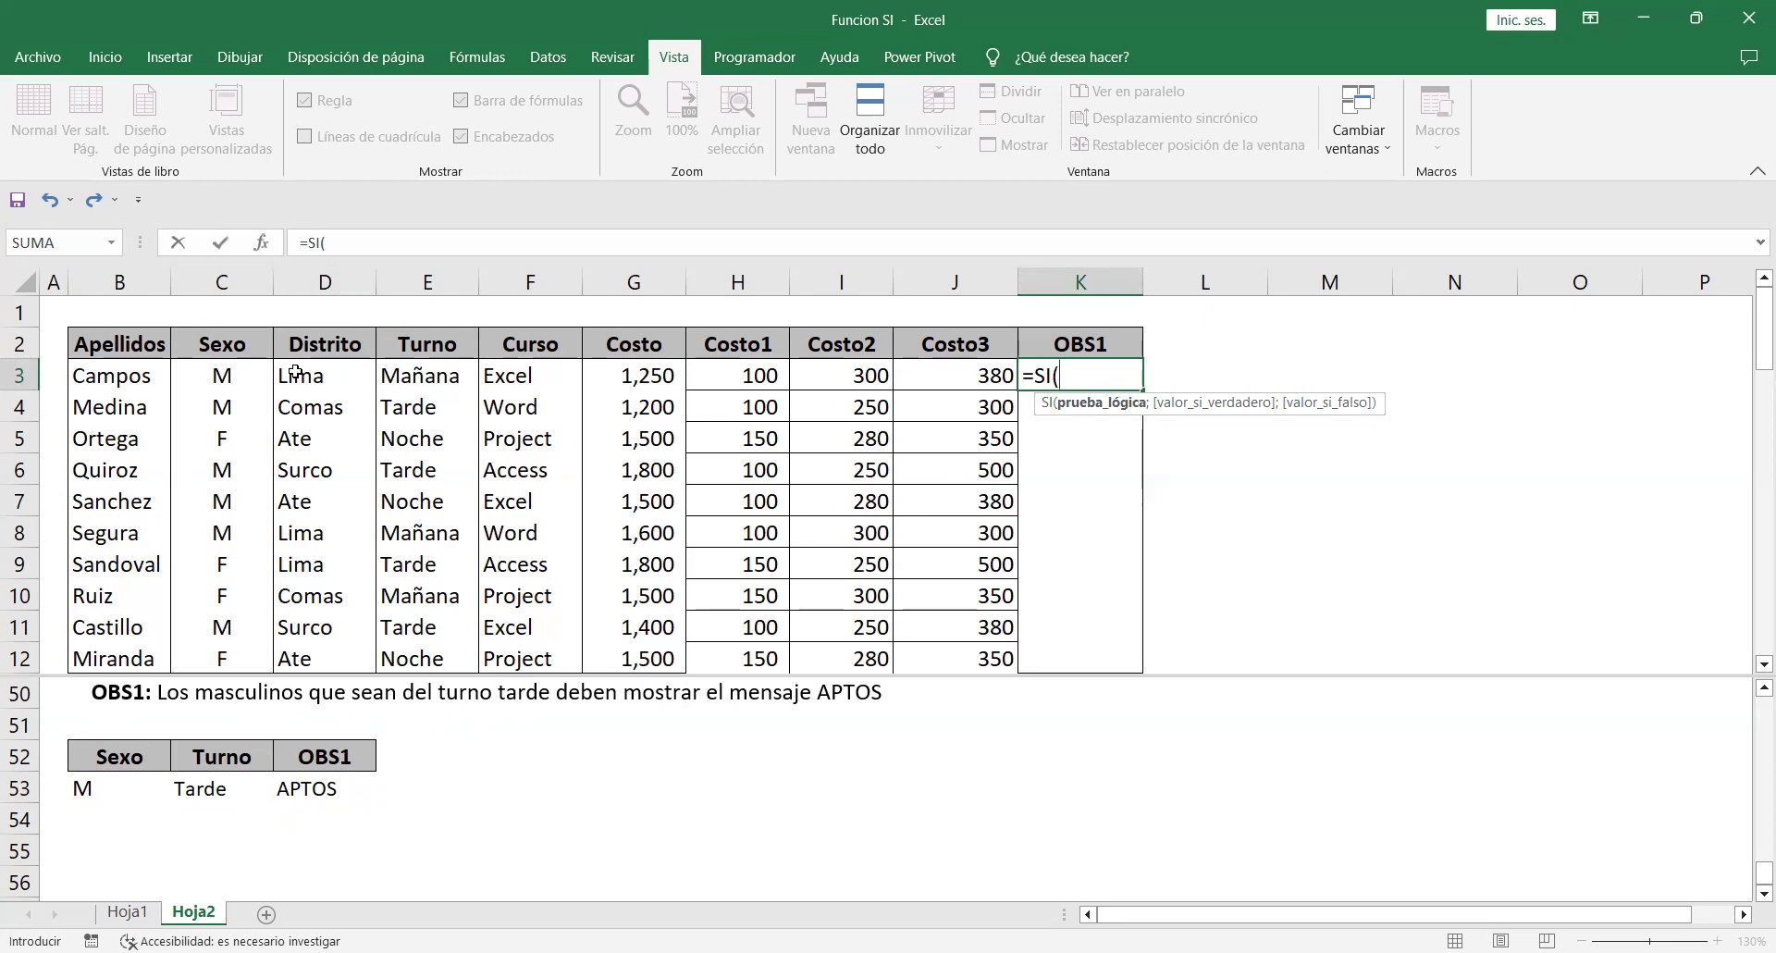
click(247, 373)
text(="m)
key(BackSpace)
text(M)
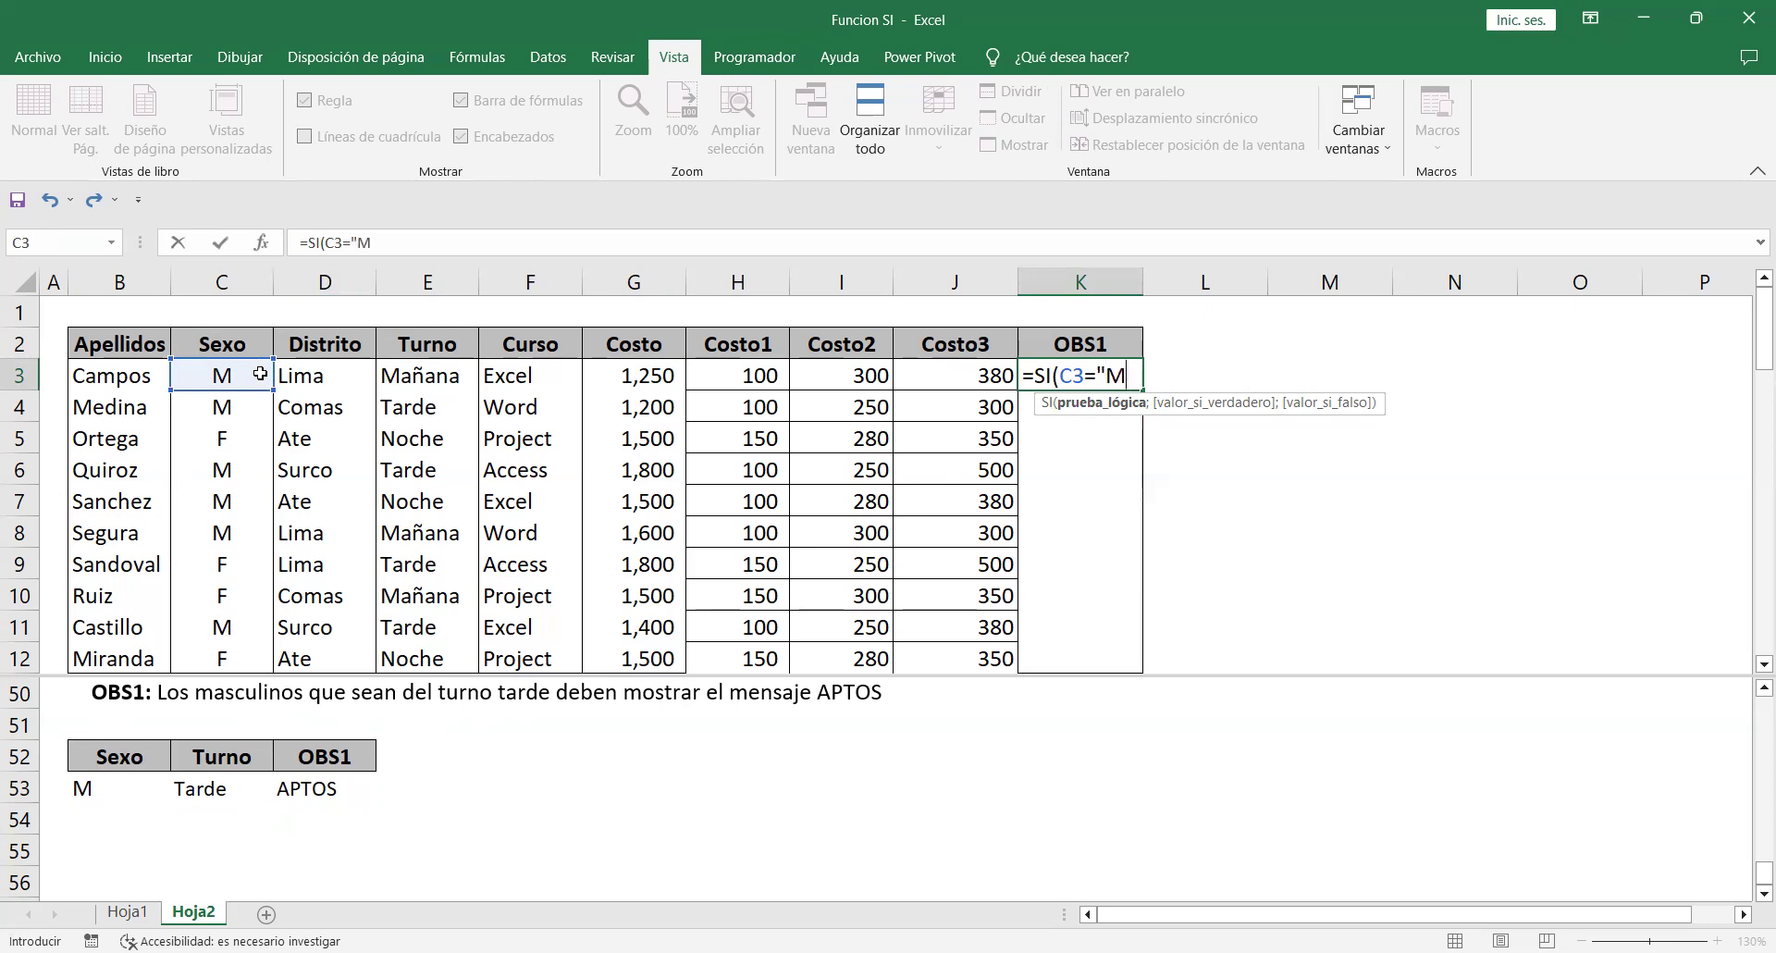
text(";)
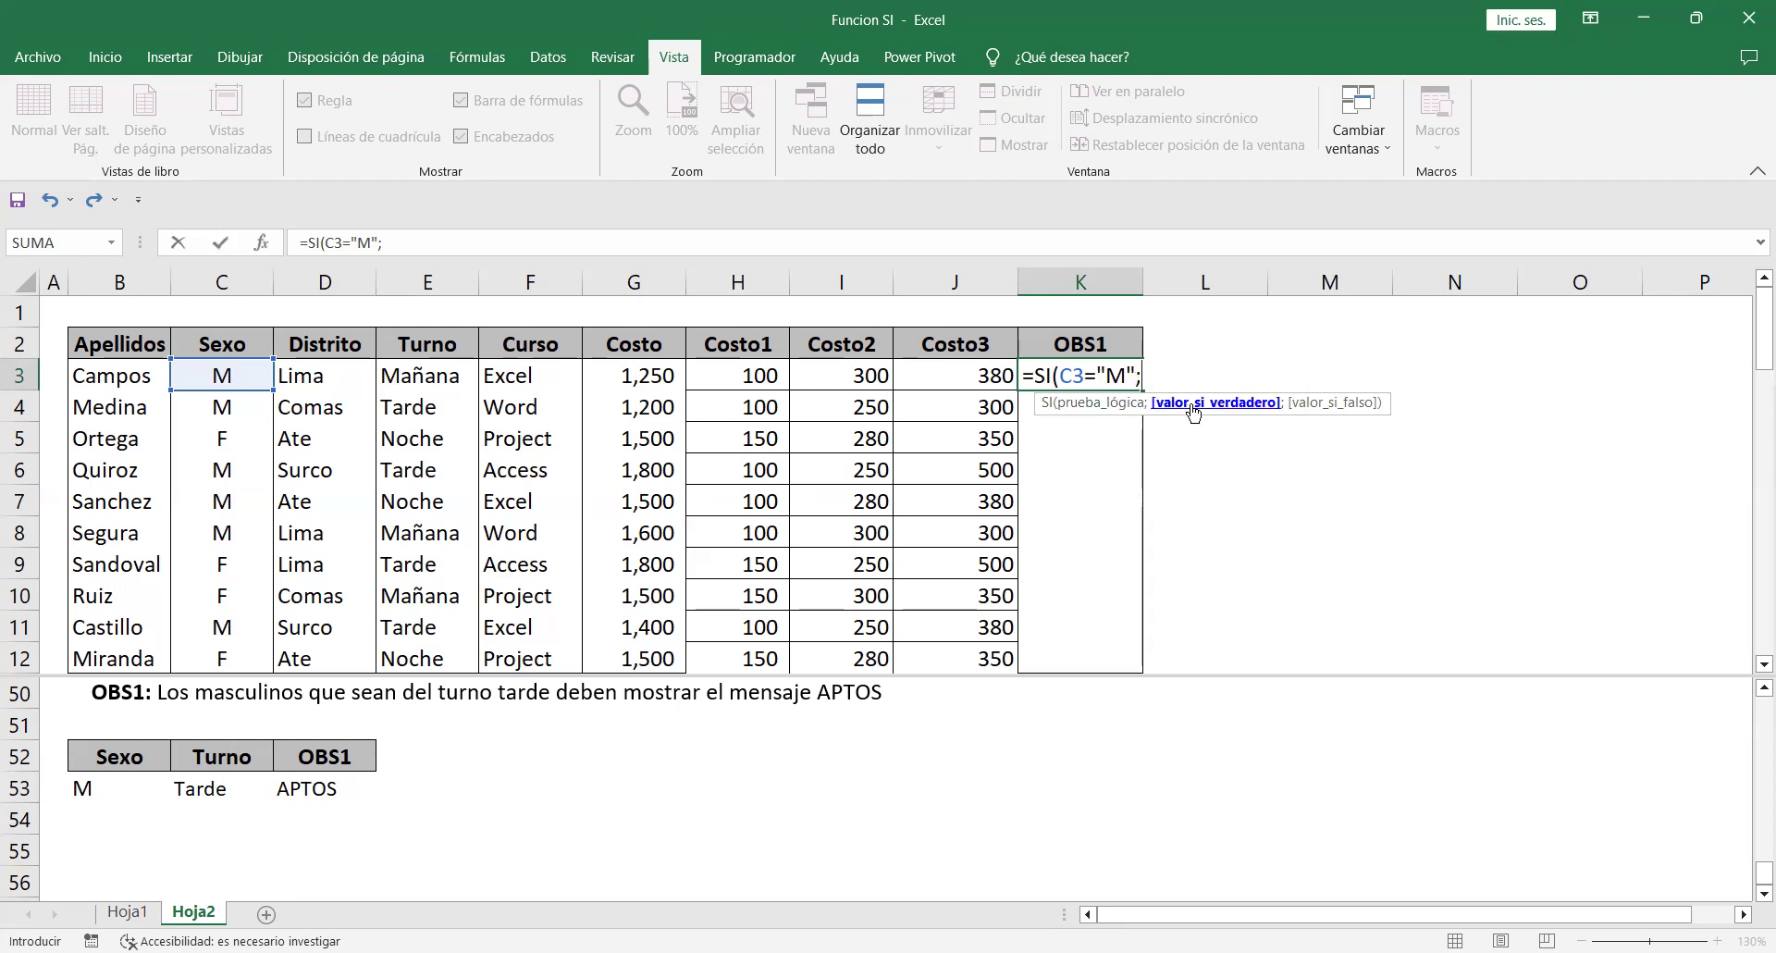
Nest a second SI as the true value of the K3 formula, testing E3="Tarde".
text(SI()
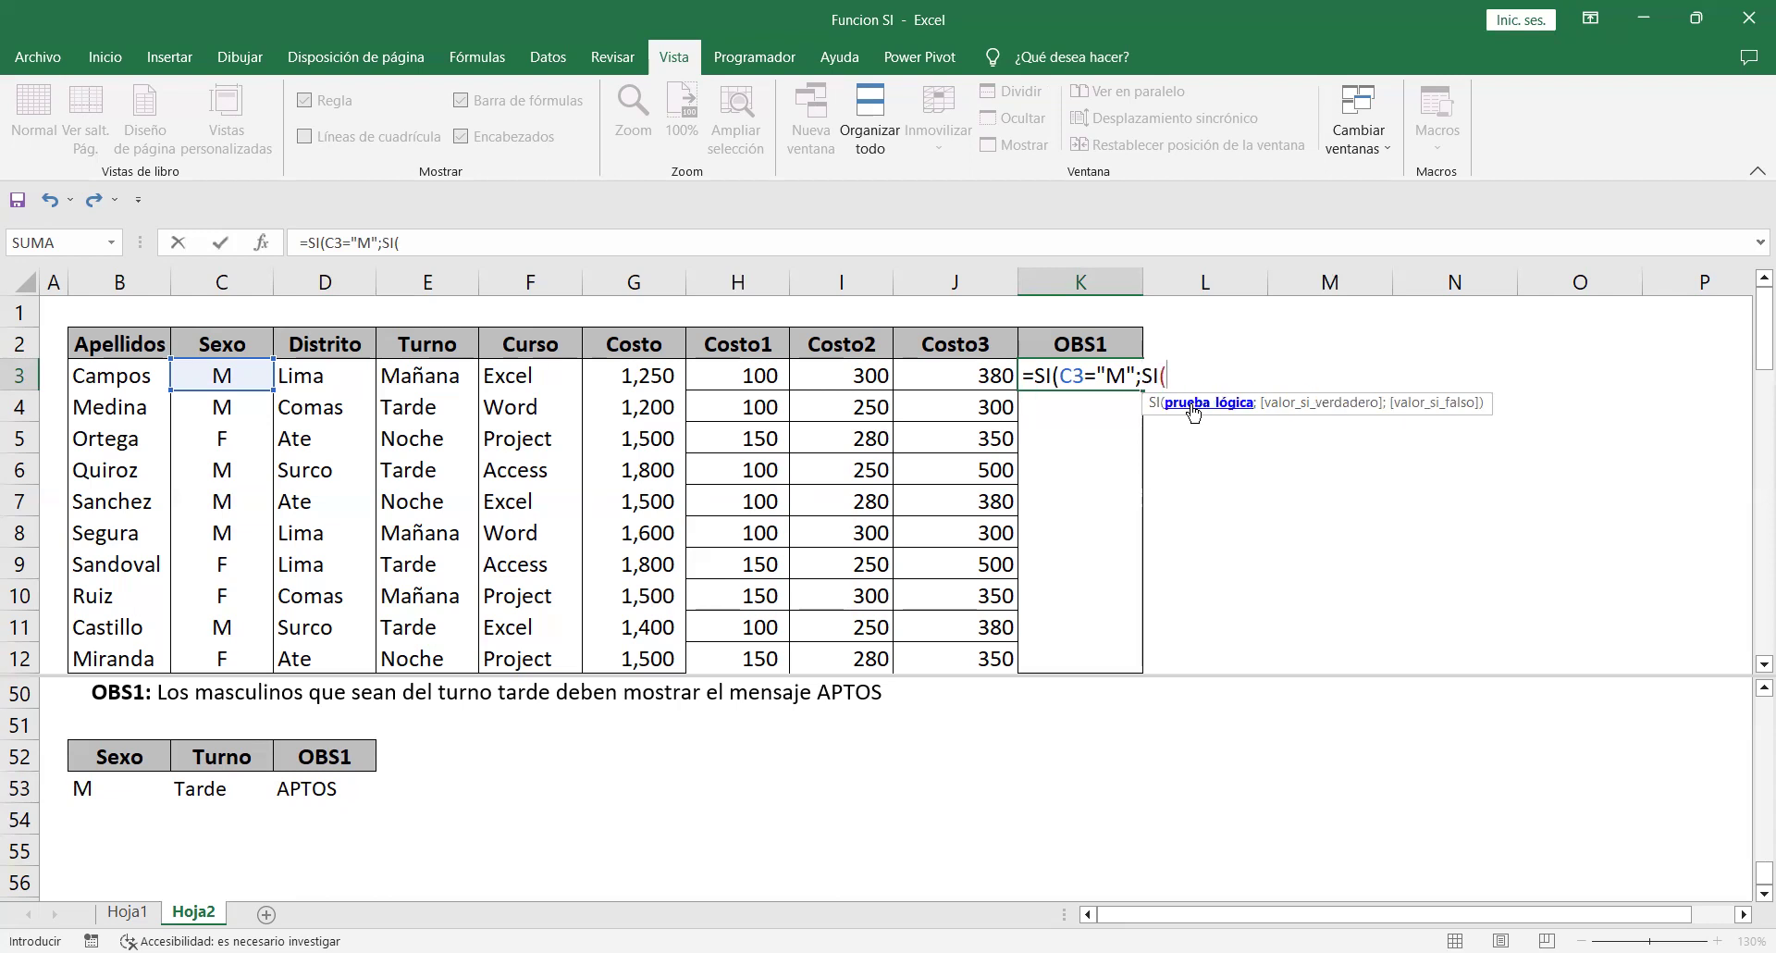
click(446, 373)
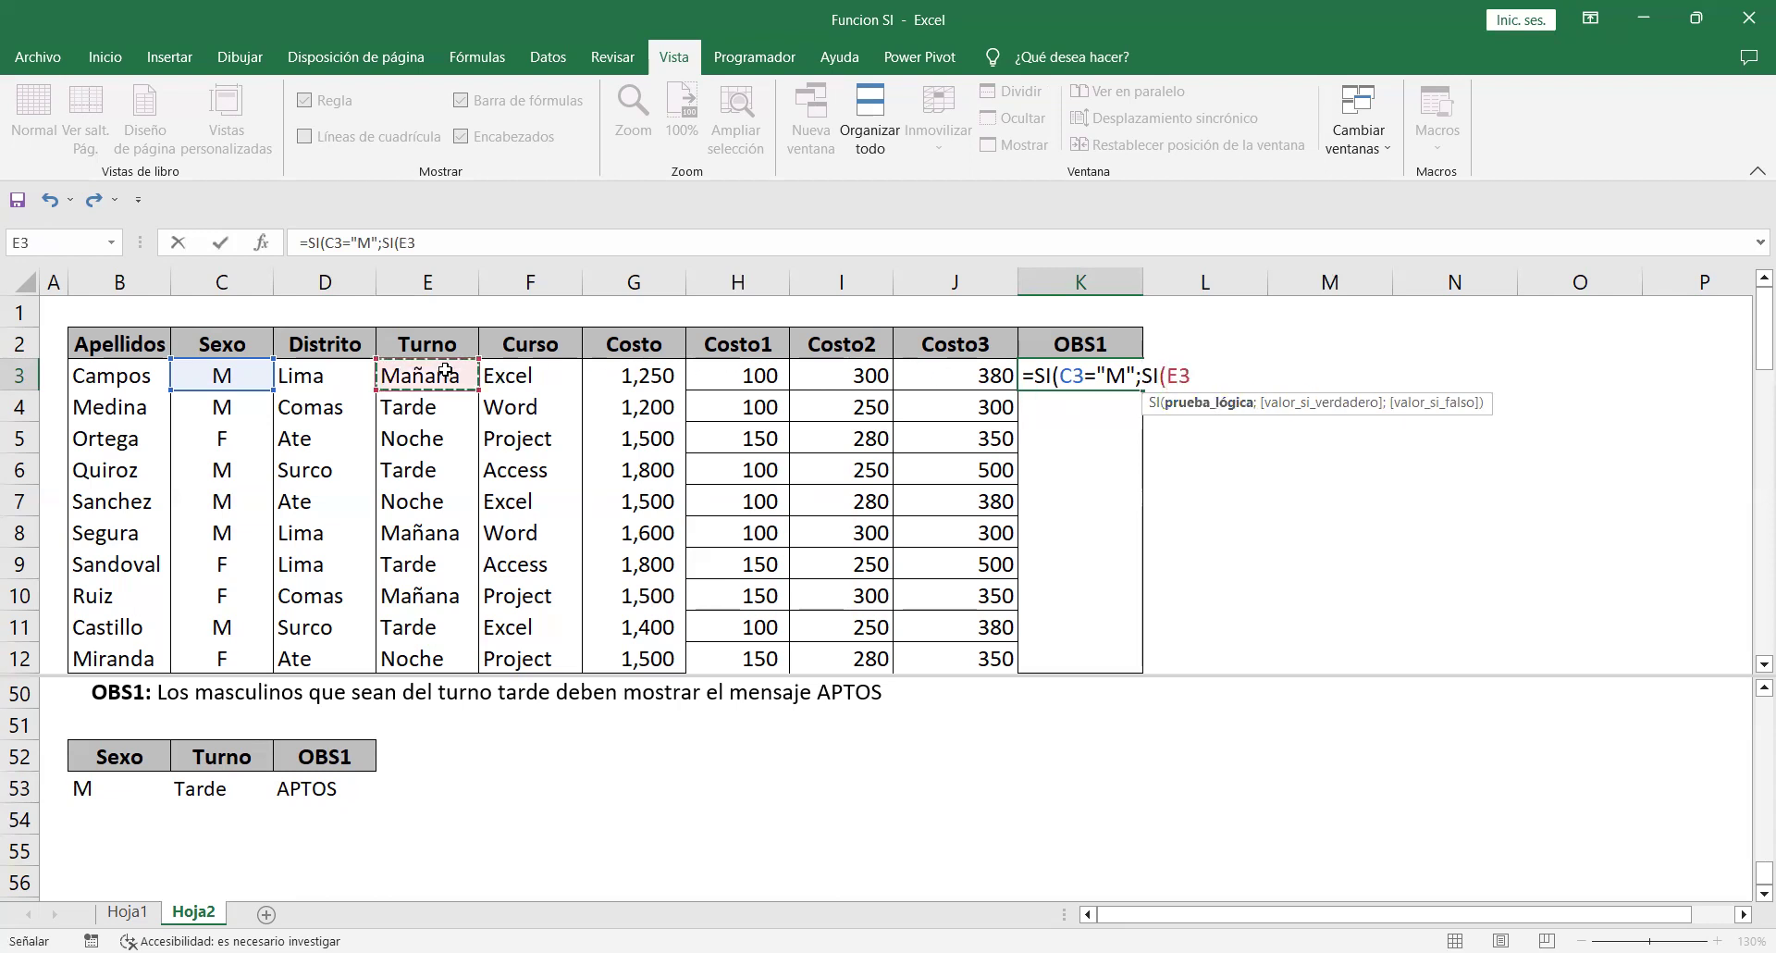
text(=)
text(")
text(T)
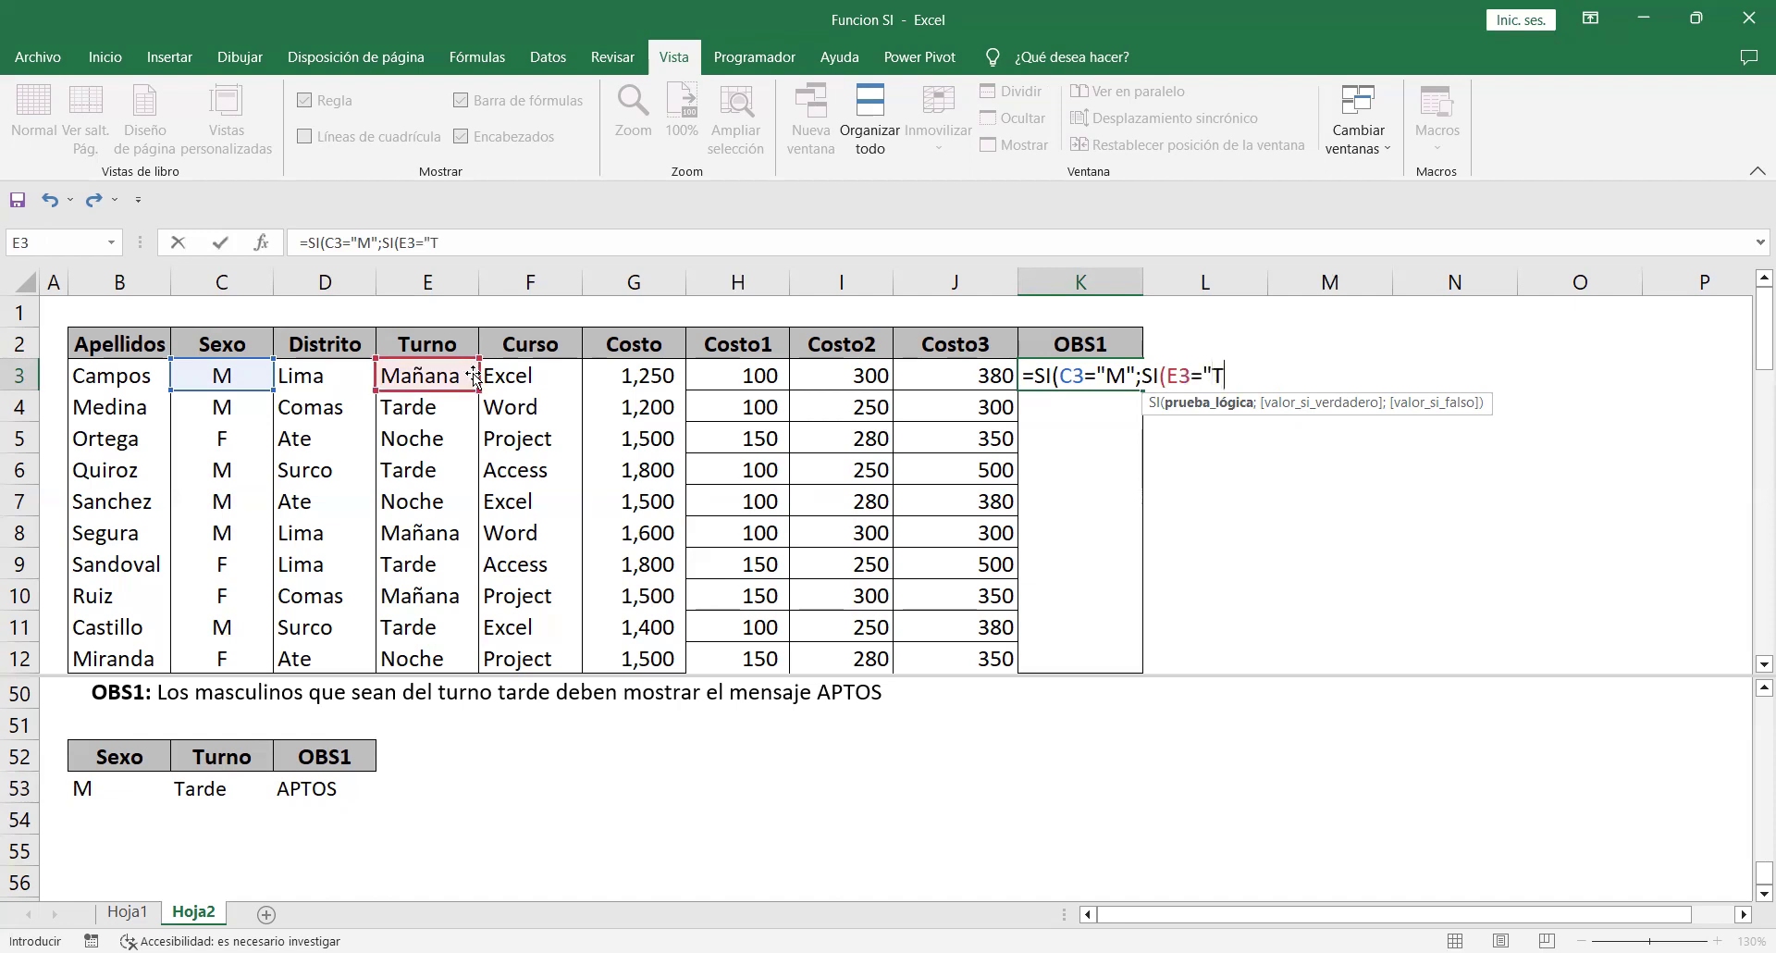
text(arde")
text(;)
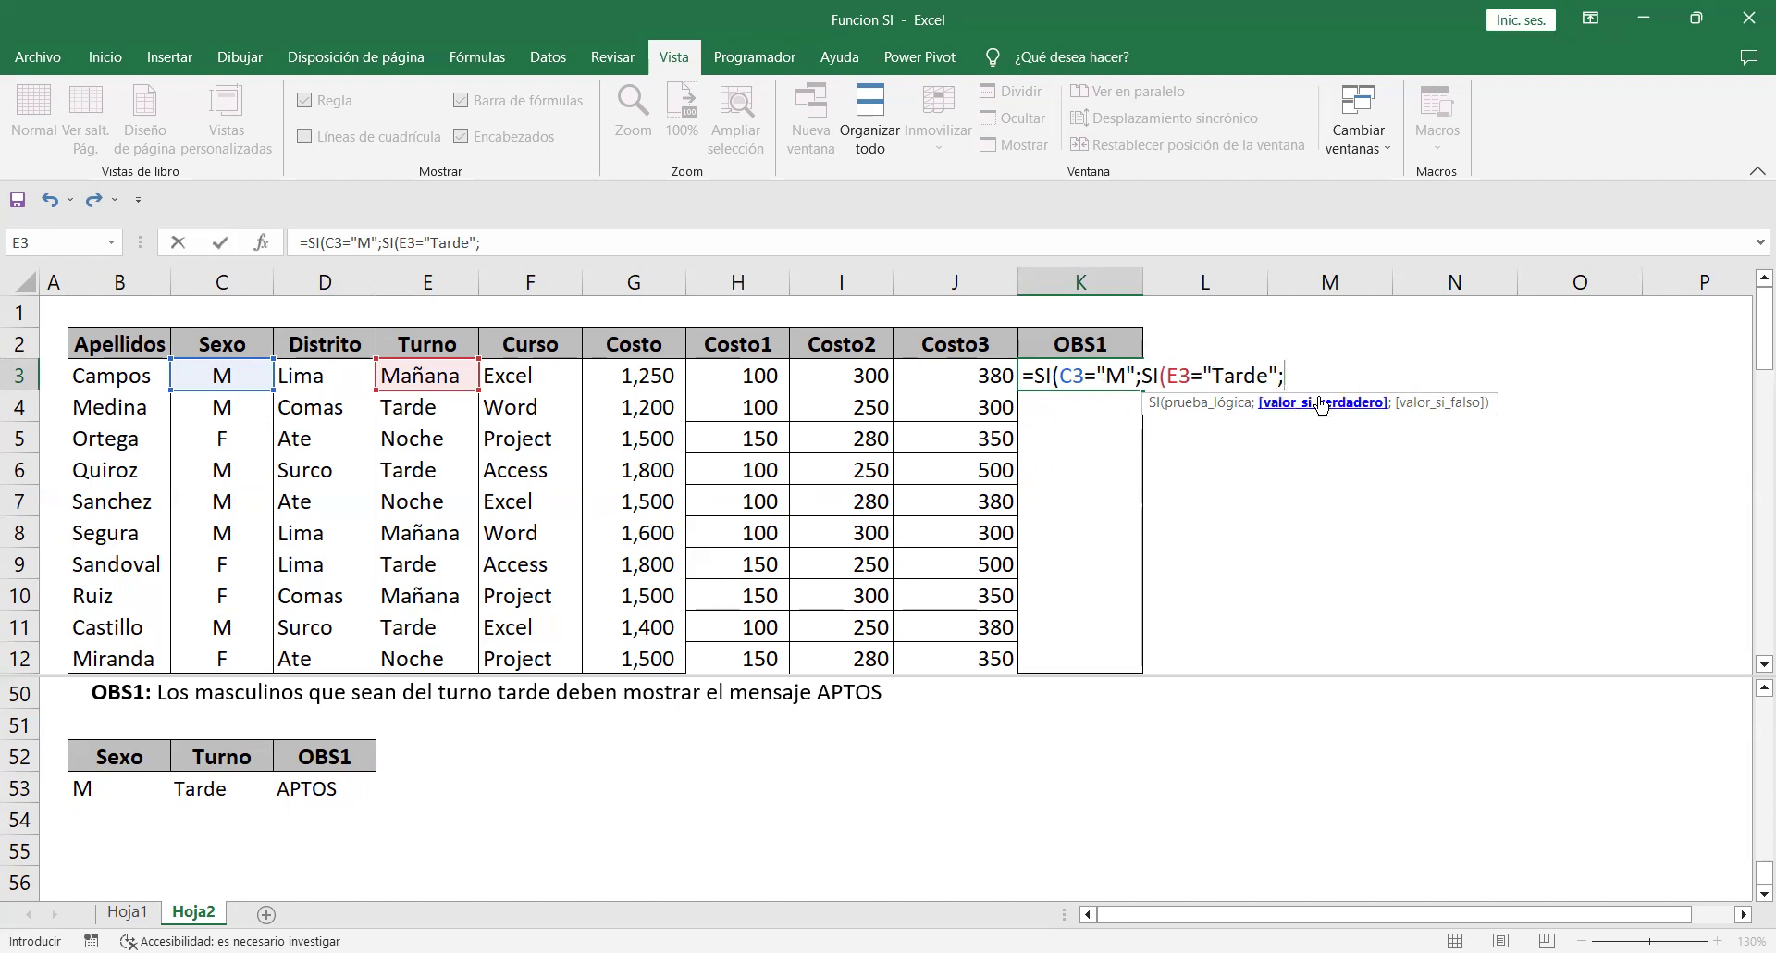
Make the nested SI in K3 return "Aptos" when true and empty text "" otherwise, close it, and review its arguments.
text("Aptos";)
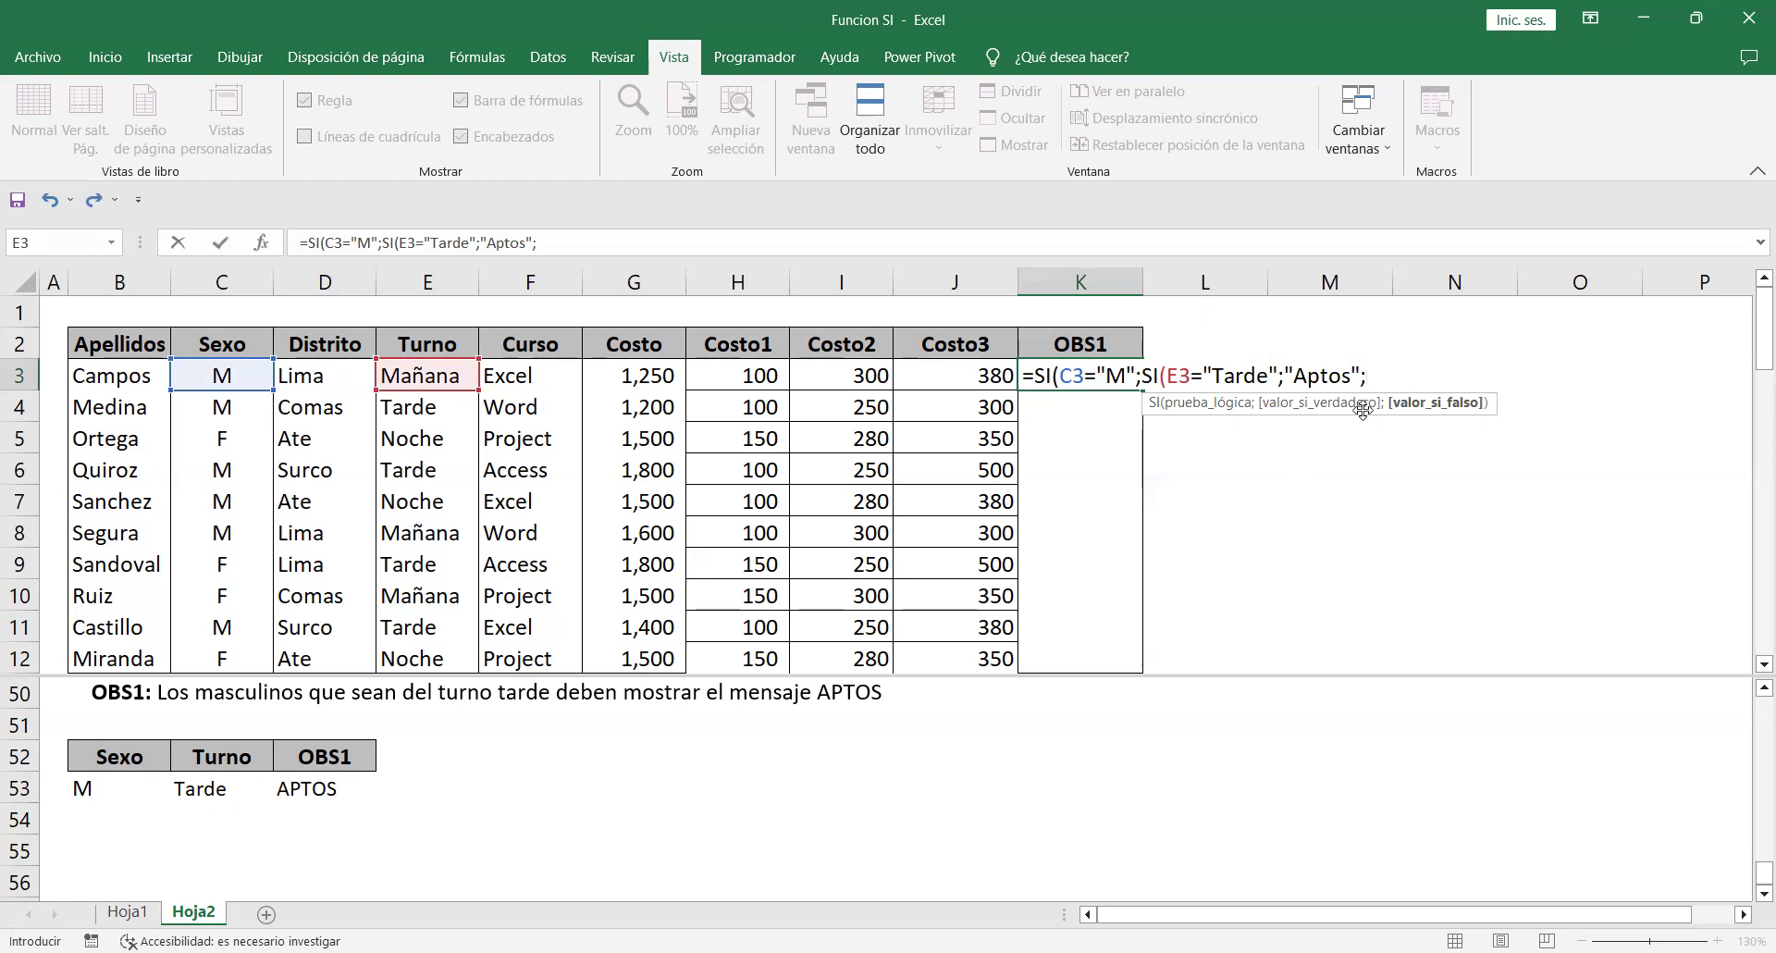
text(0)
key(BackSpace)
text("")
text())
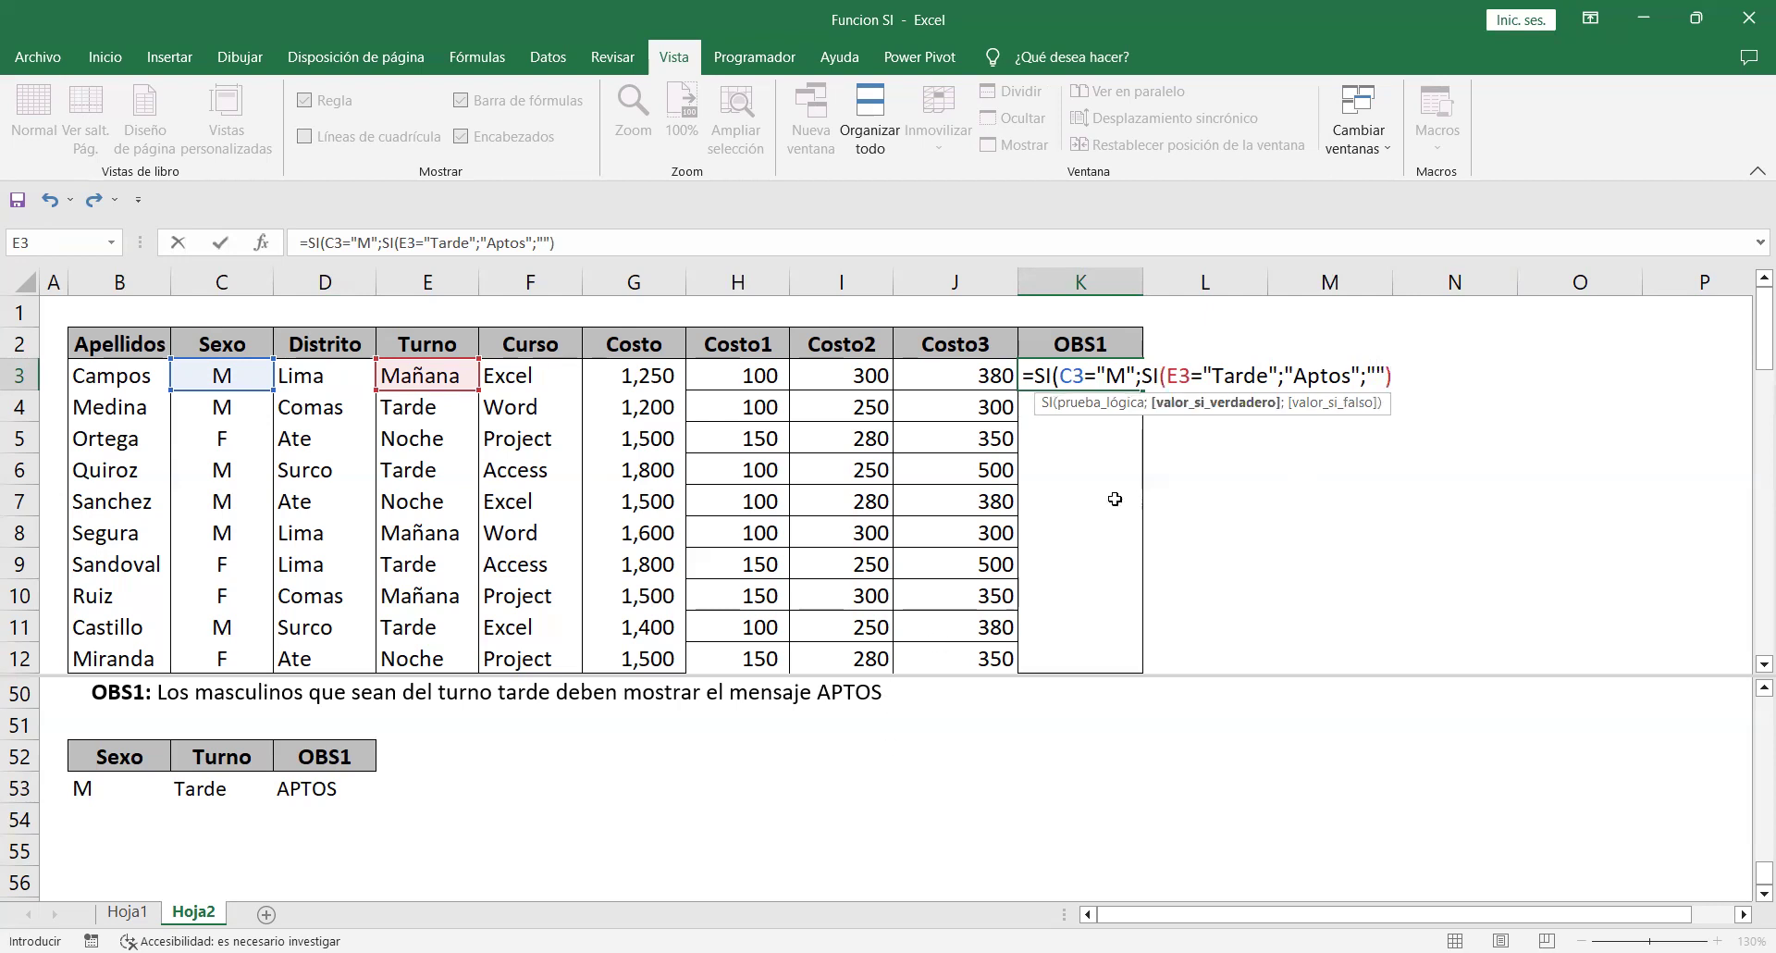
drag(1145, 376, 1403, 370)
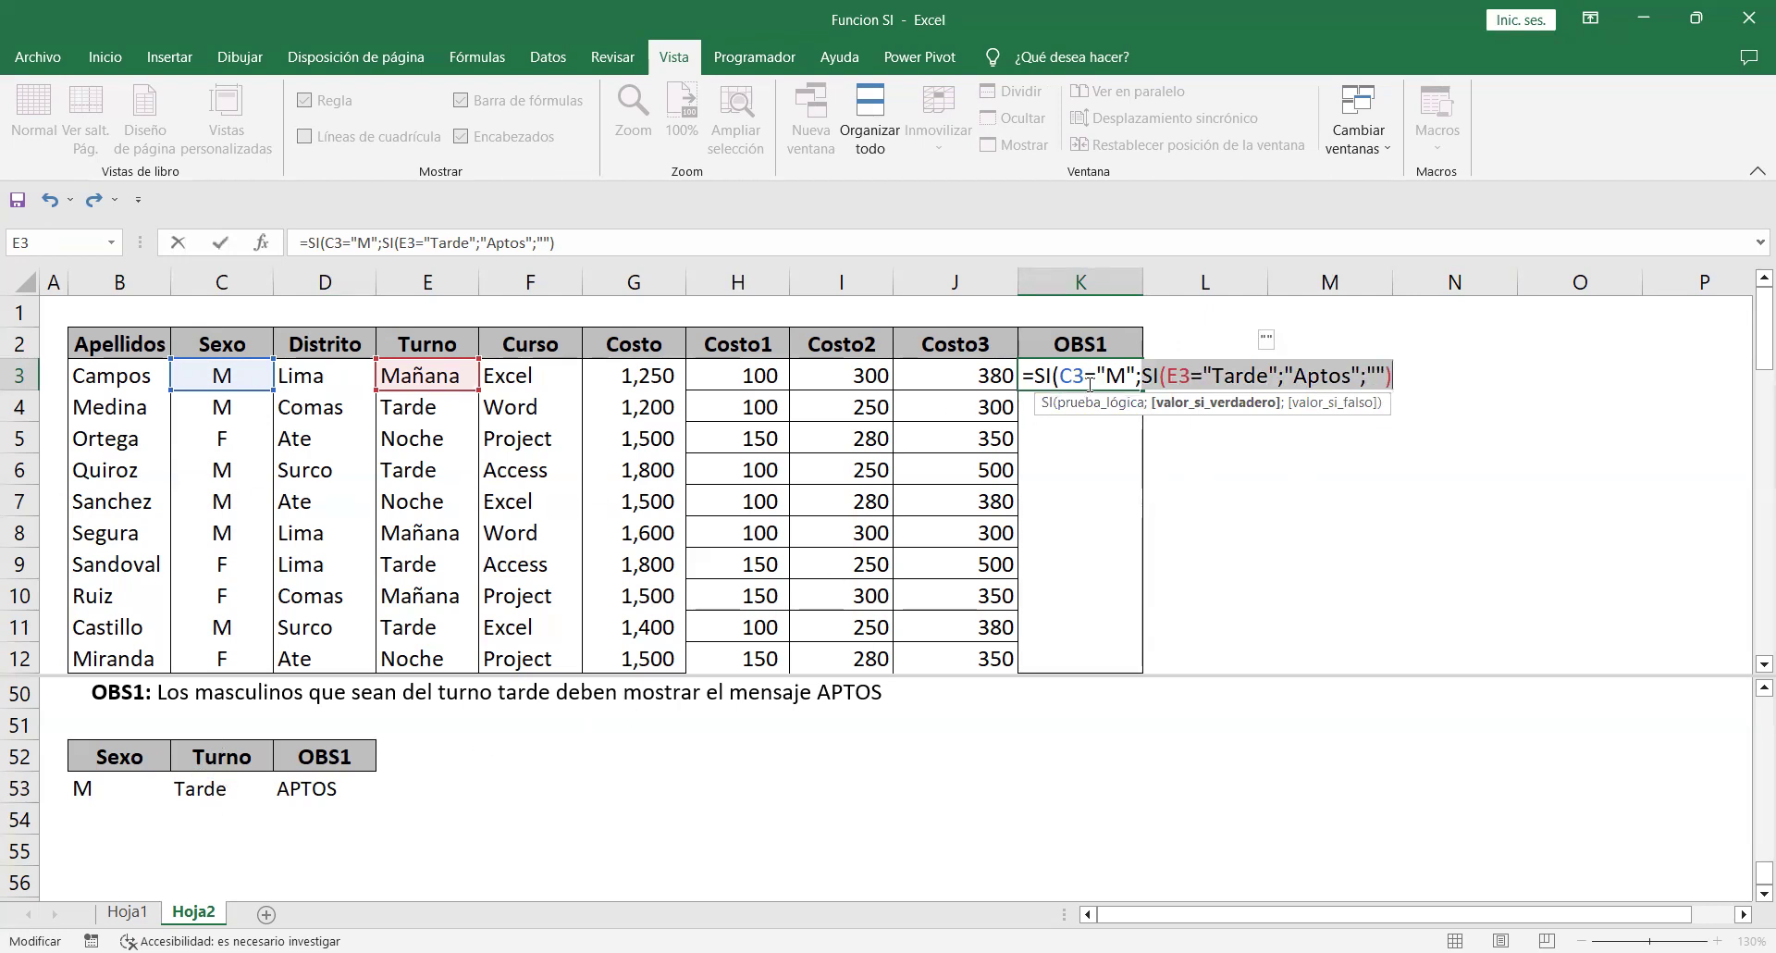
drag(1134, 373, 1059, 375)
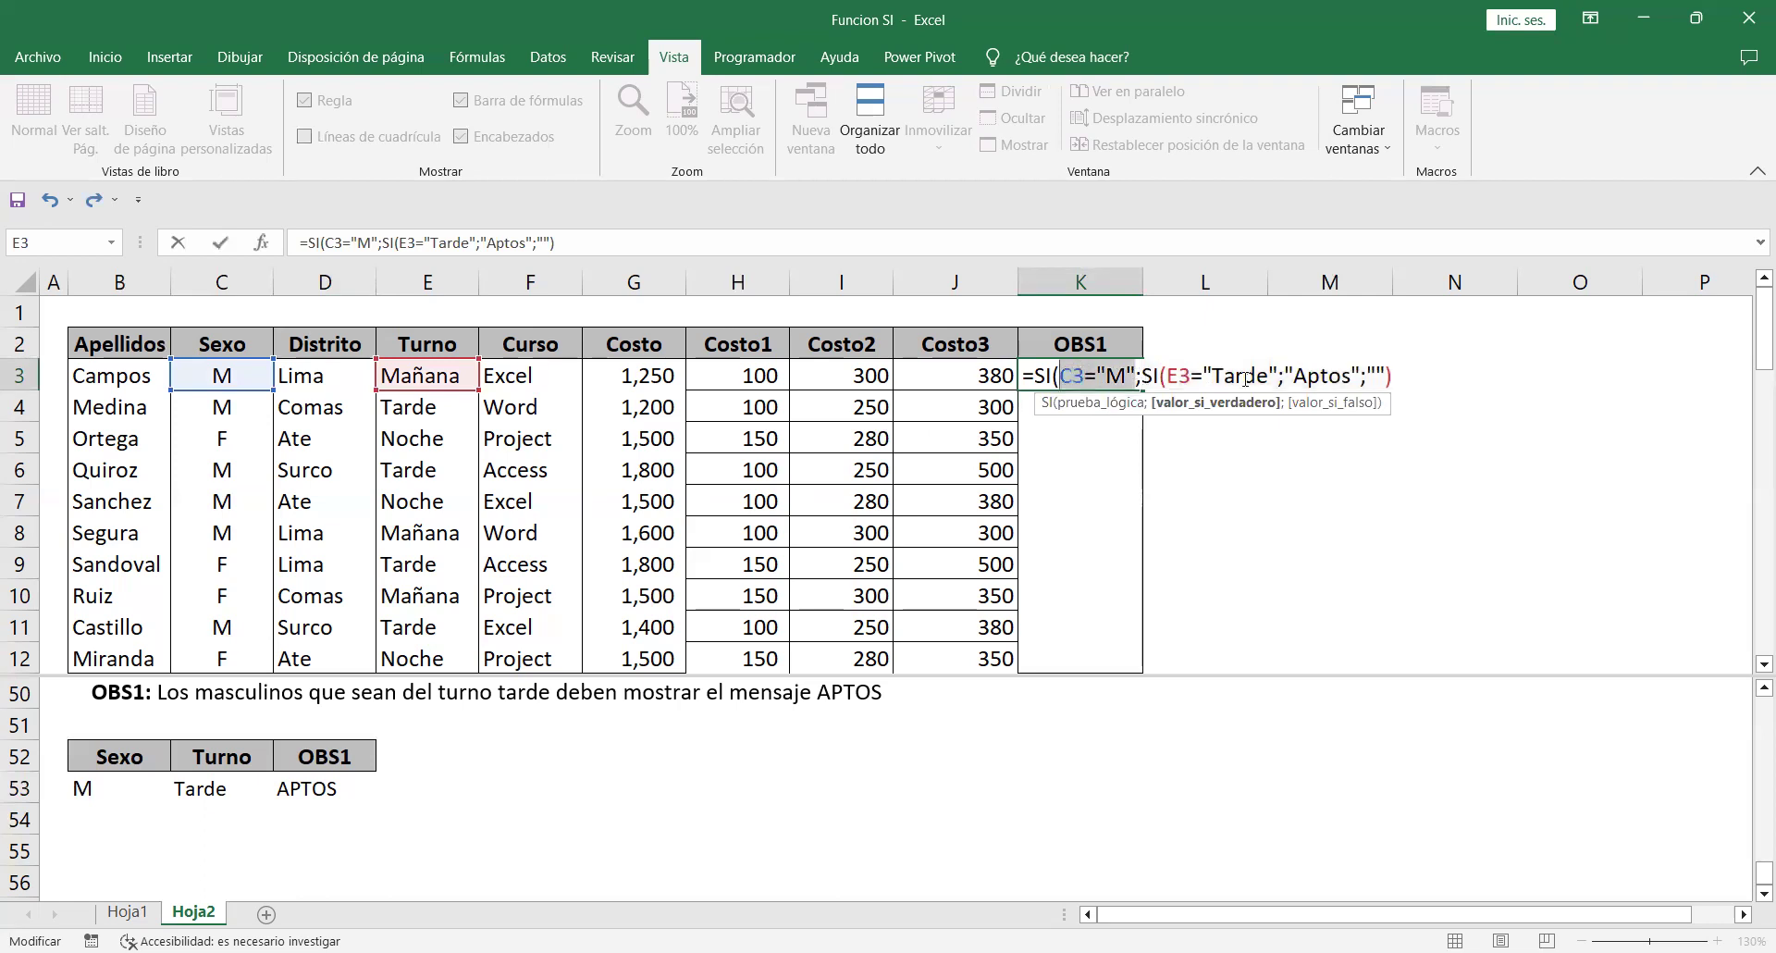
click(1214, 402)
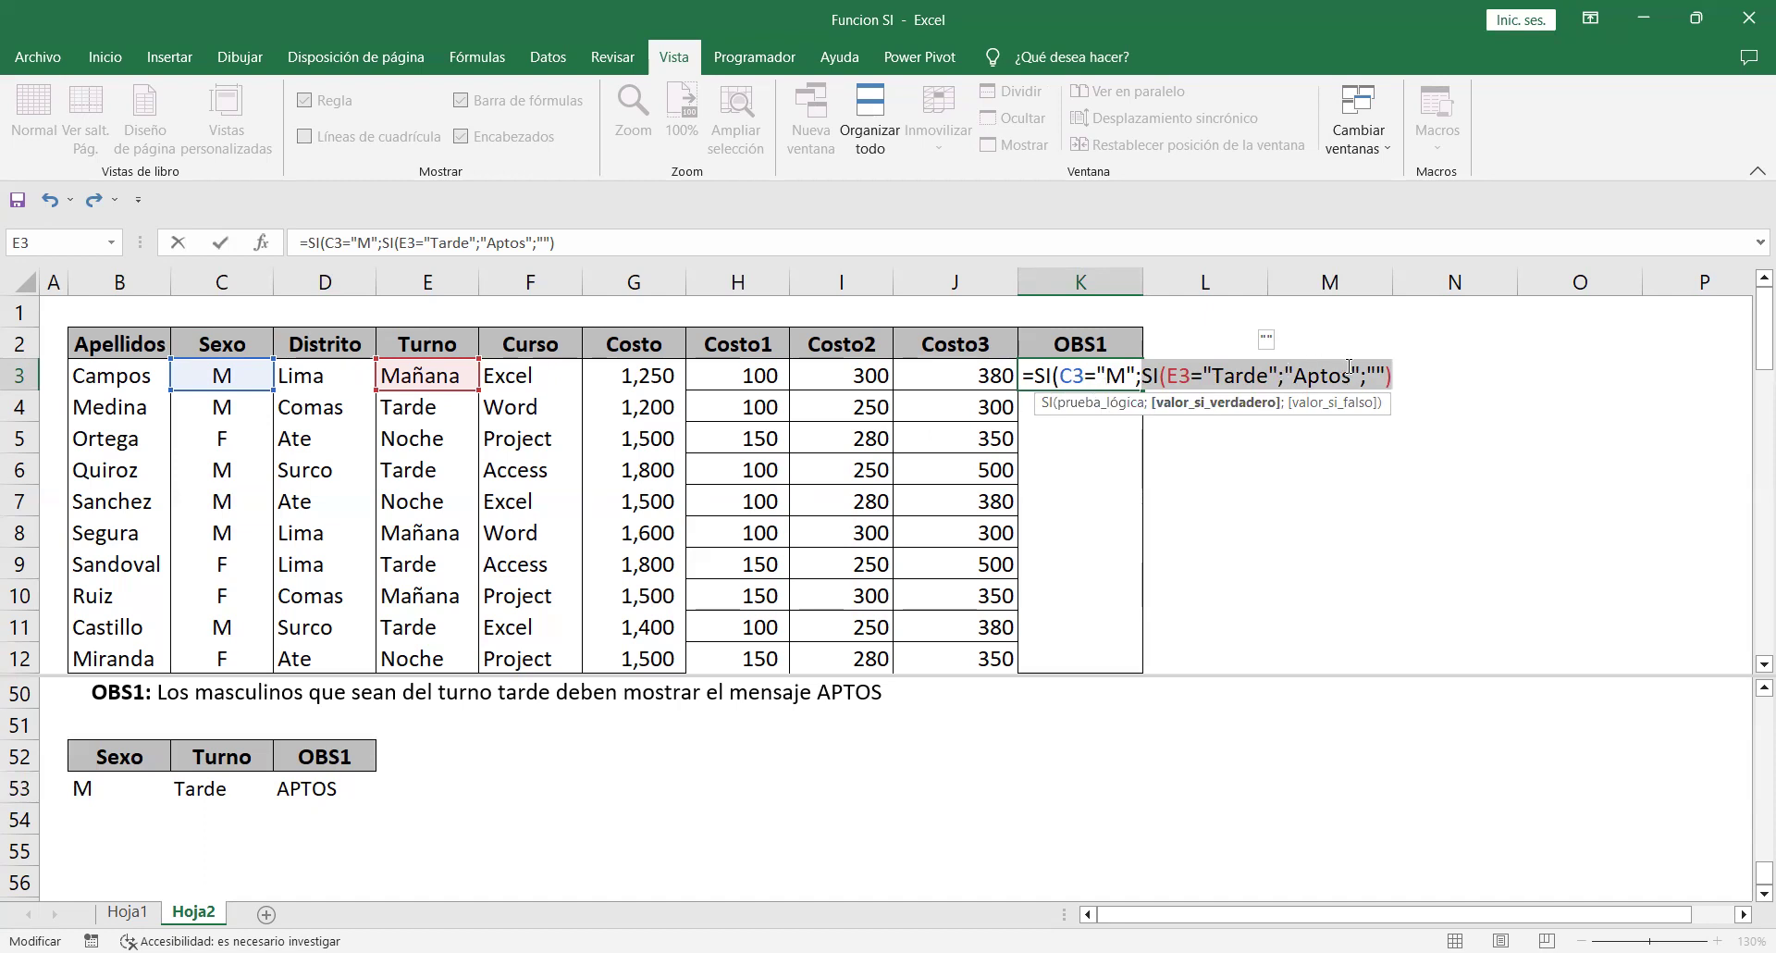
click(1398, 374)
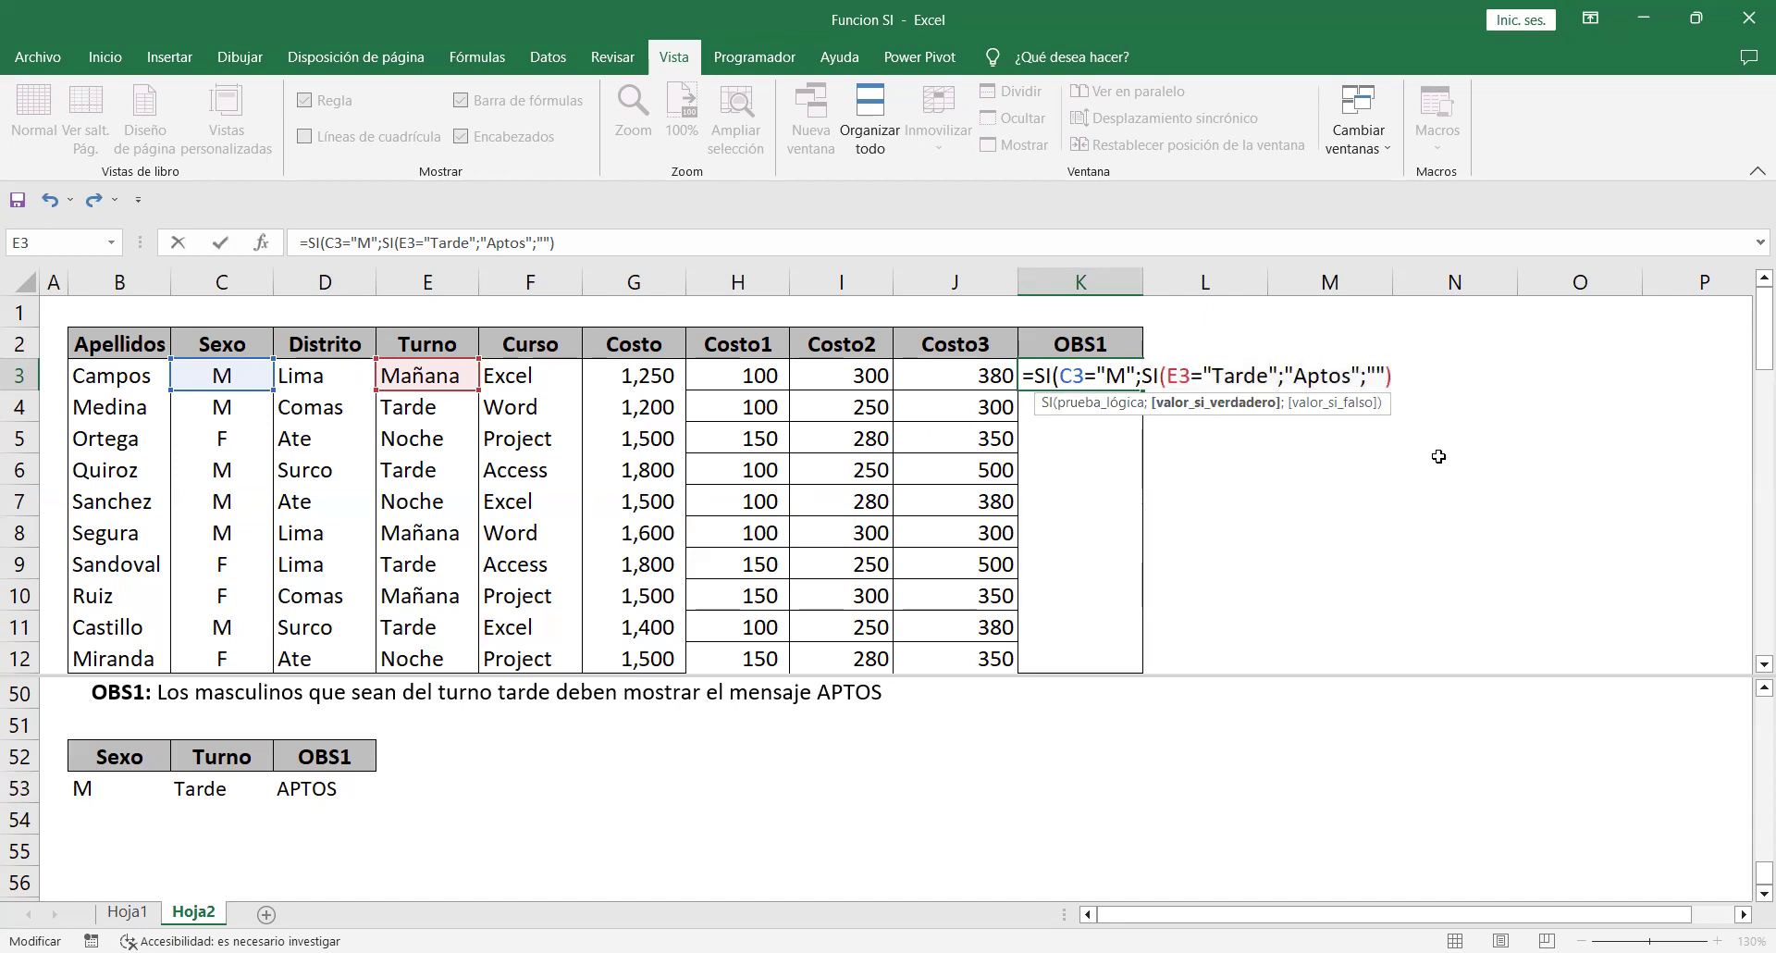
Finish the K3 formula with empty text "" as the outer SI's false value and fill it down the OBS1 column to K12.
text(;)
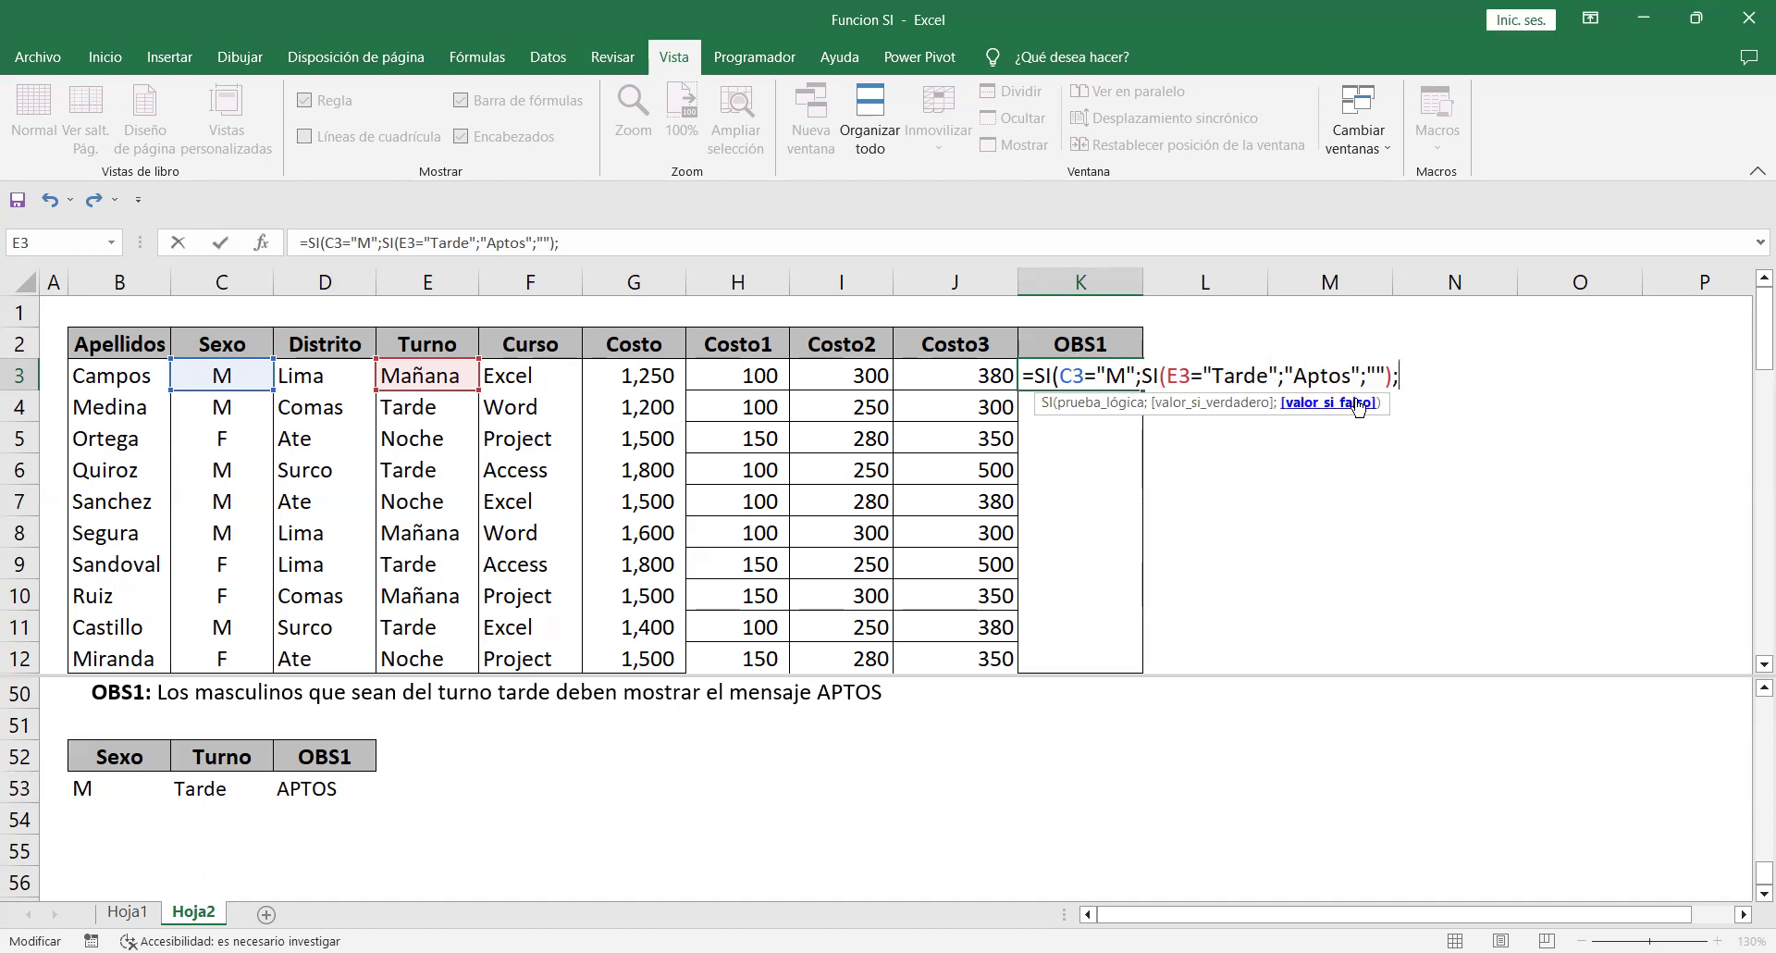
text(""))
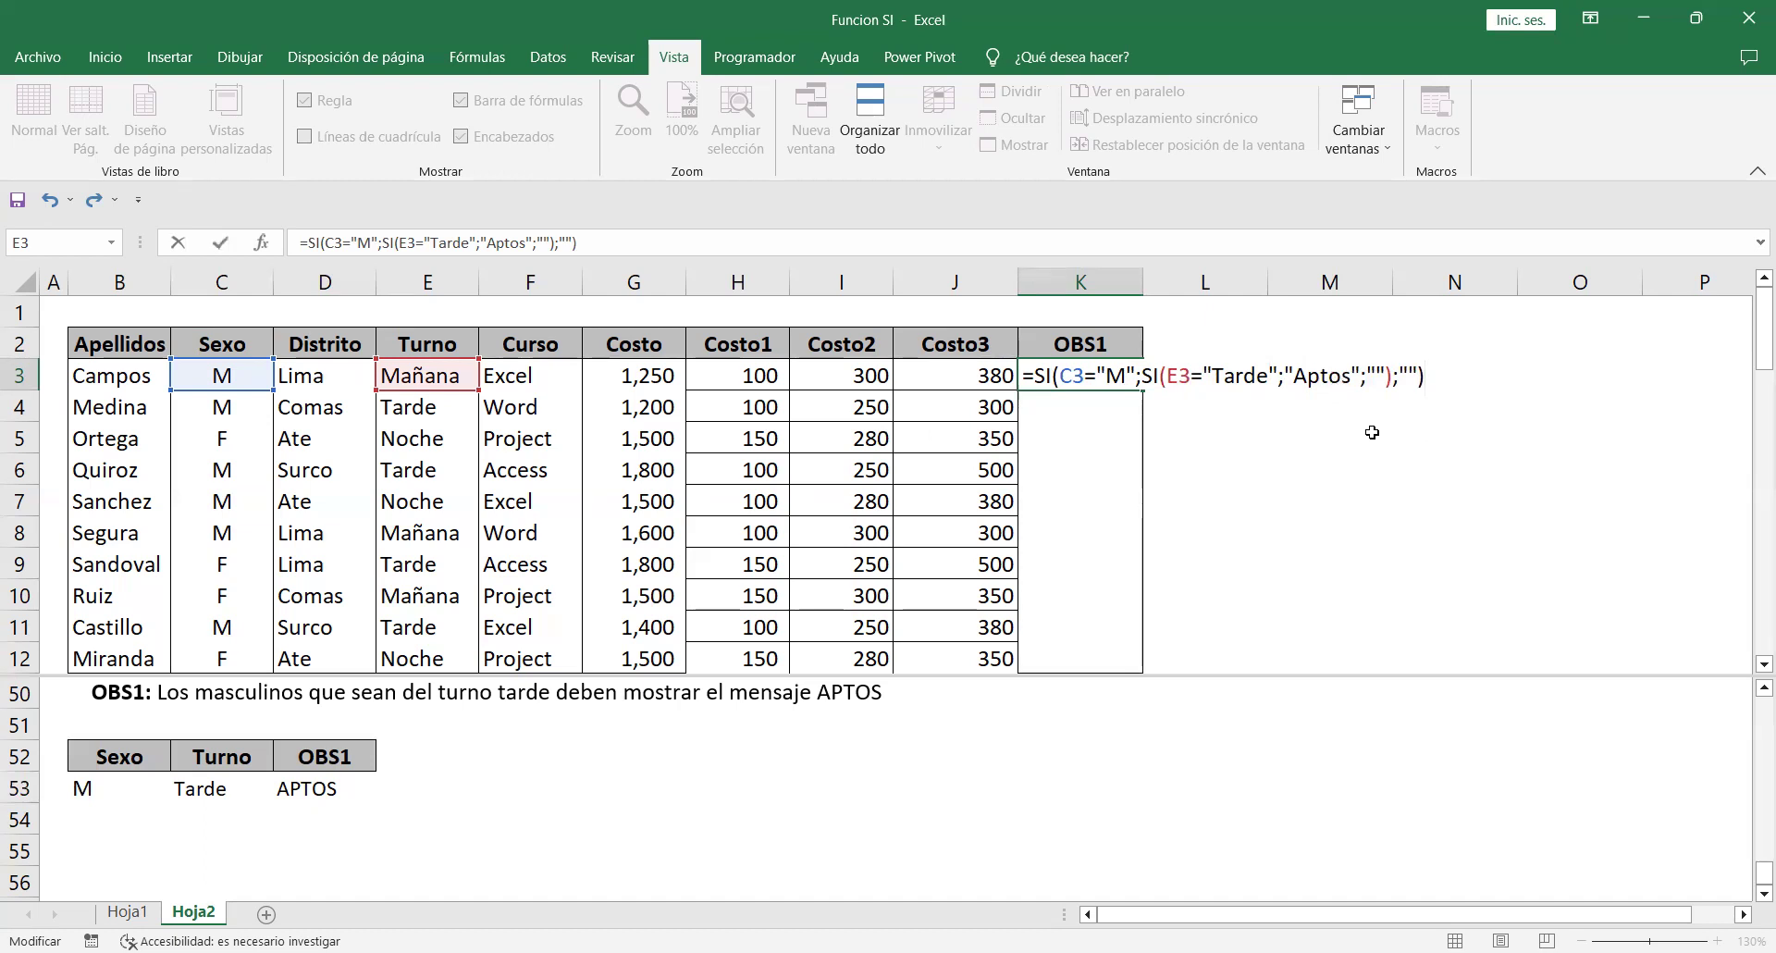
drag(1146, 374, 1392, 369)
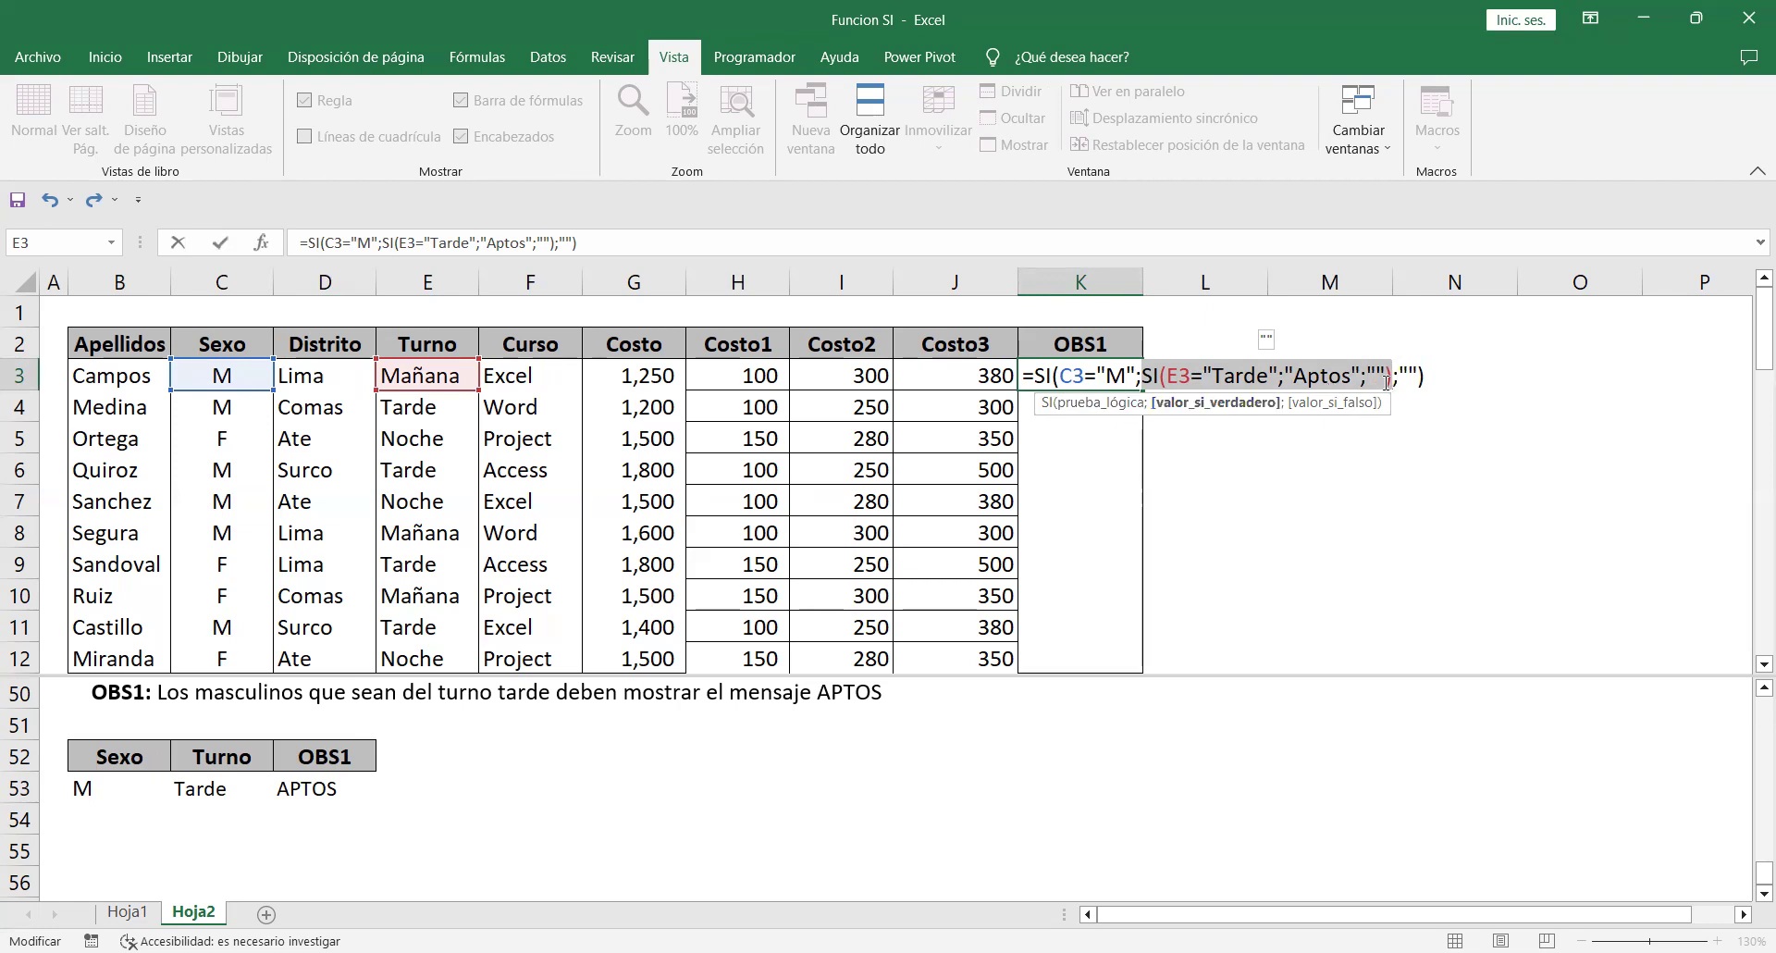
drag(1399, 375, 1416, 372)
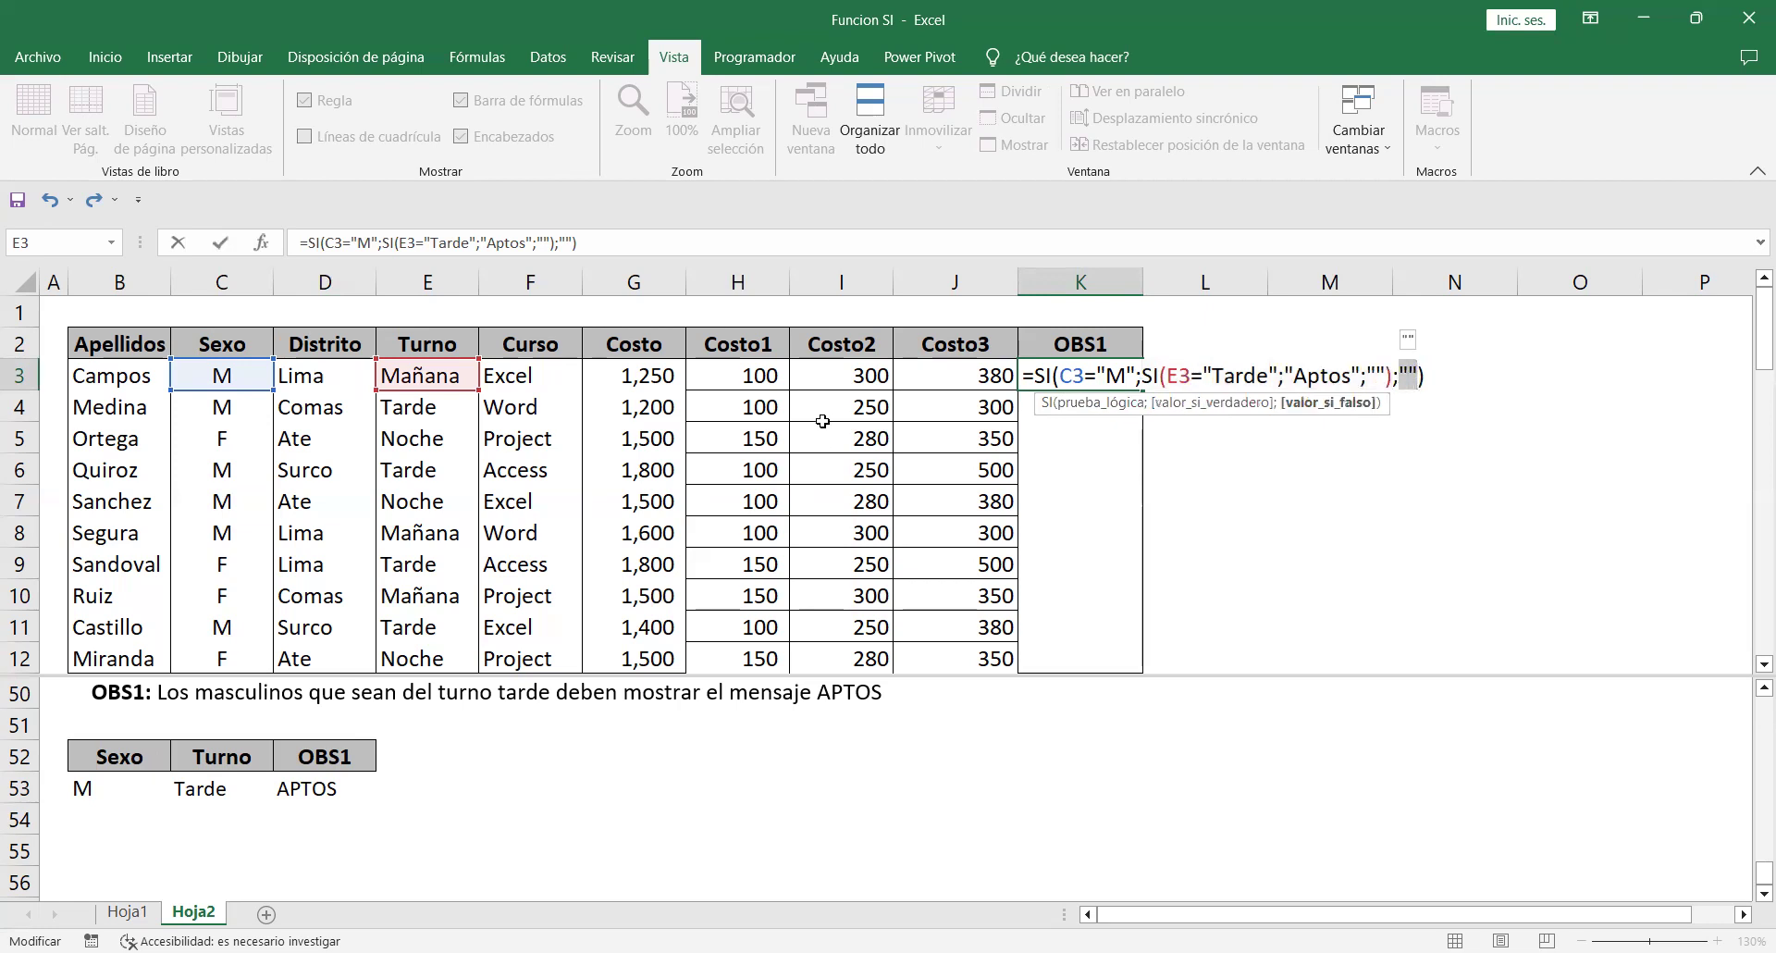
key(Return)
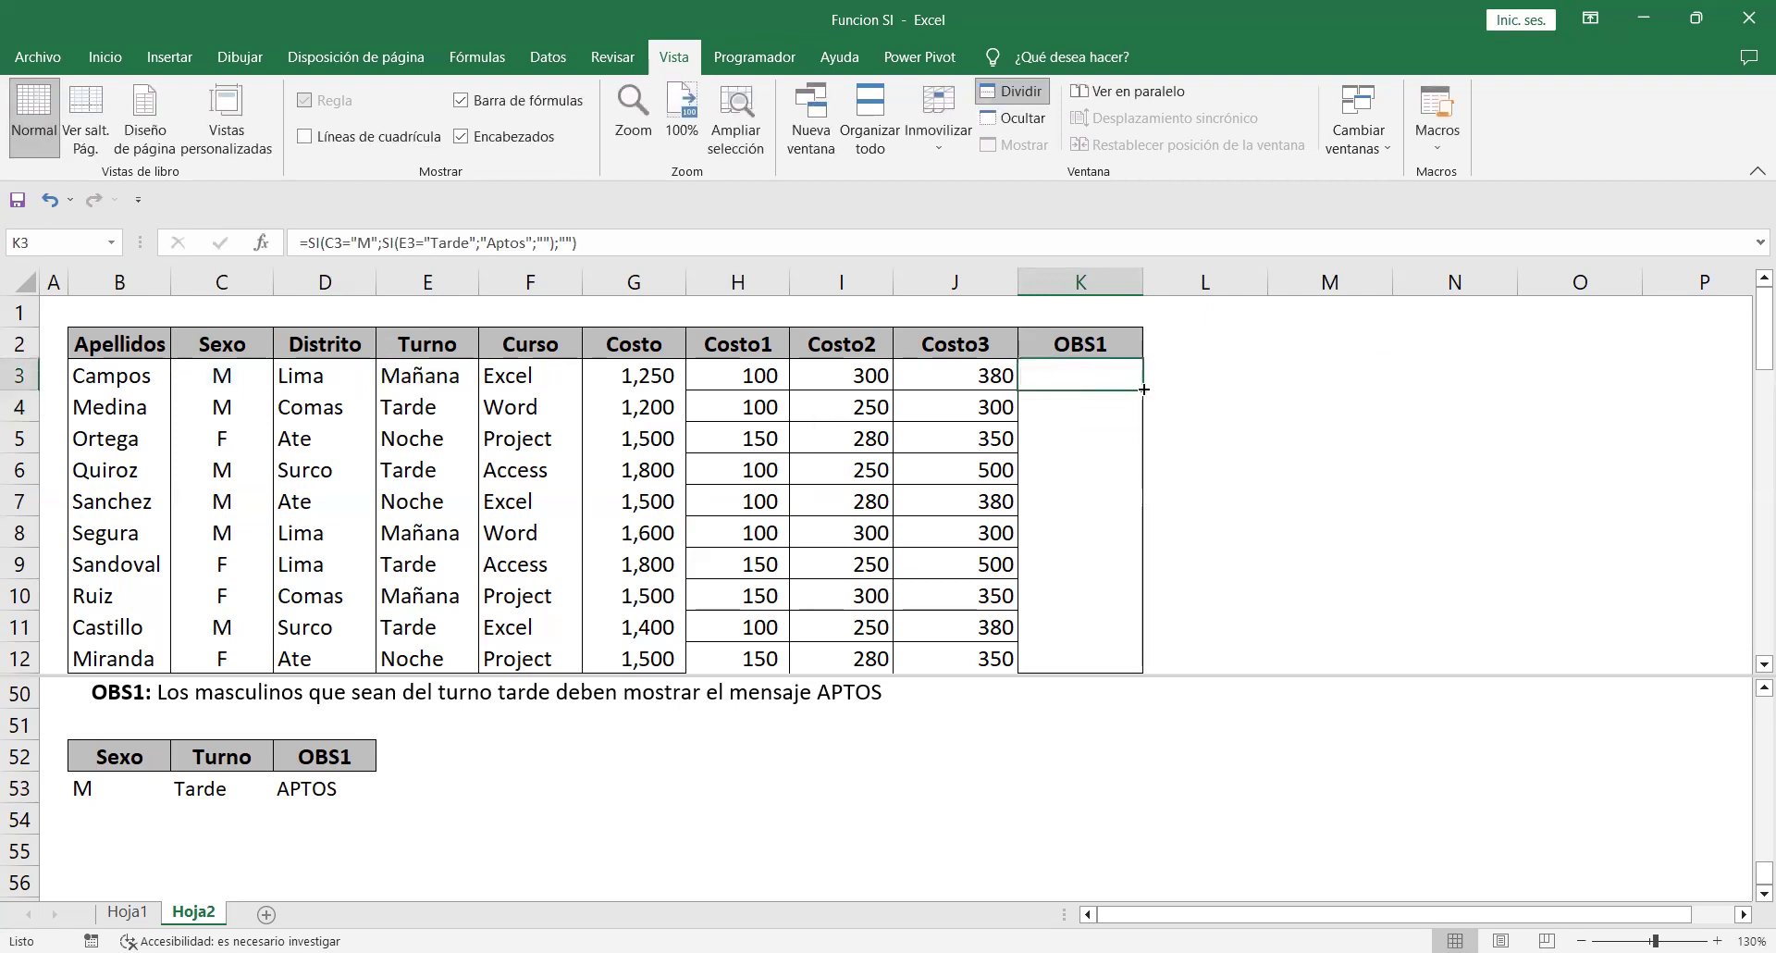
double_click(1144, 390)
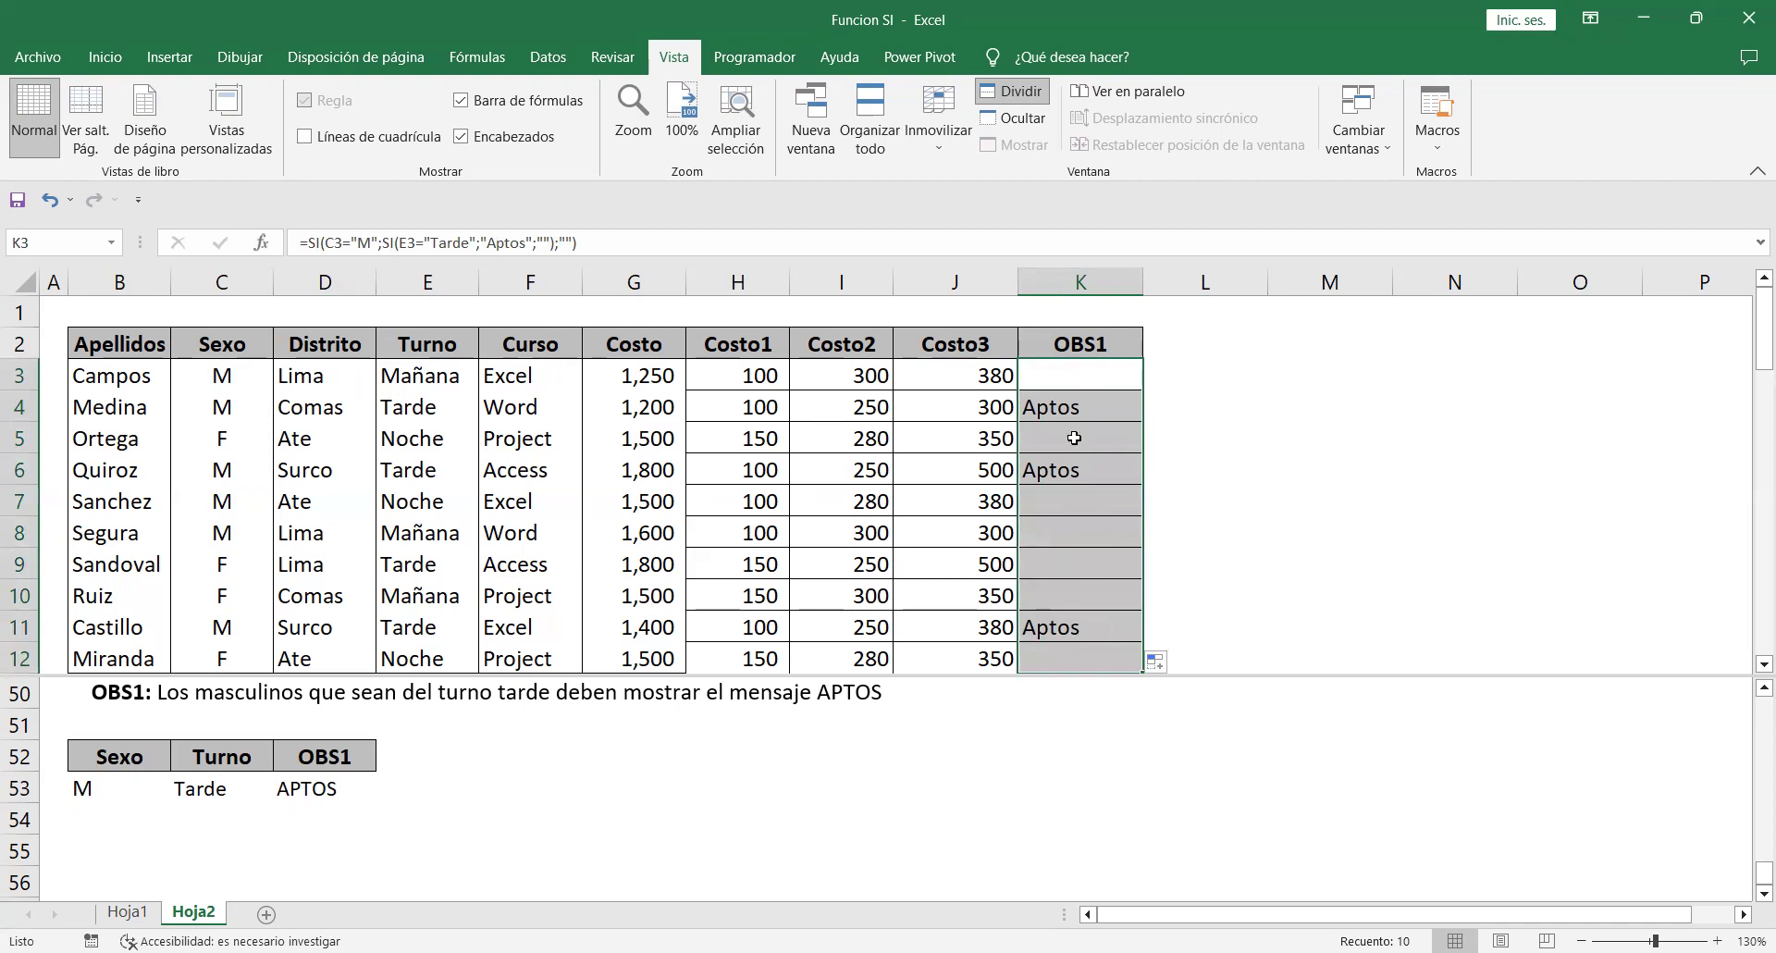
Check the filled OBS1 results and examine which cells the copied SI formula in K4 references.
click(1069, 403)
click(1051, 469)
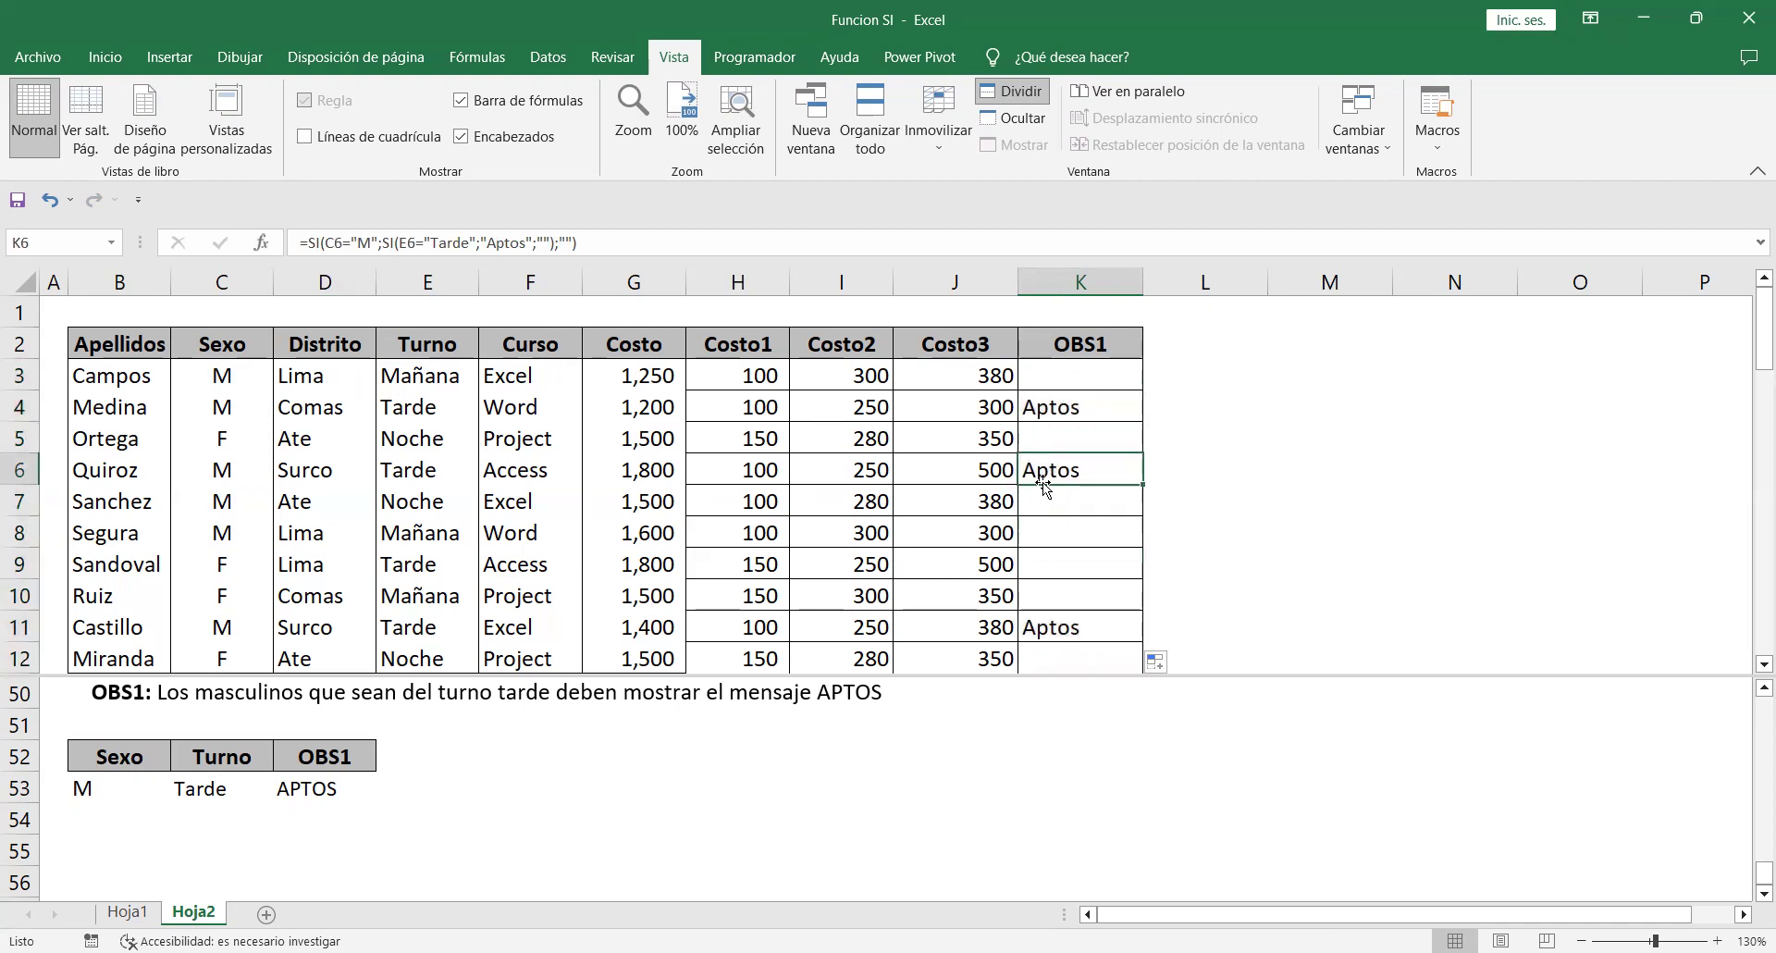
click(1055, 407)
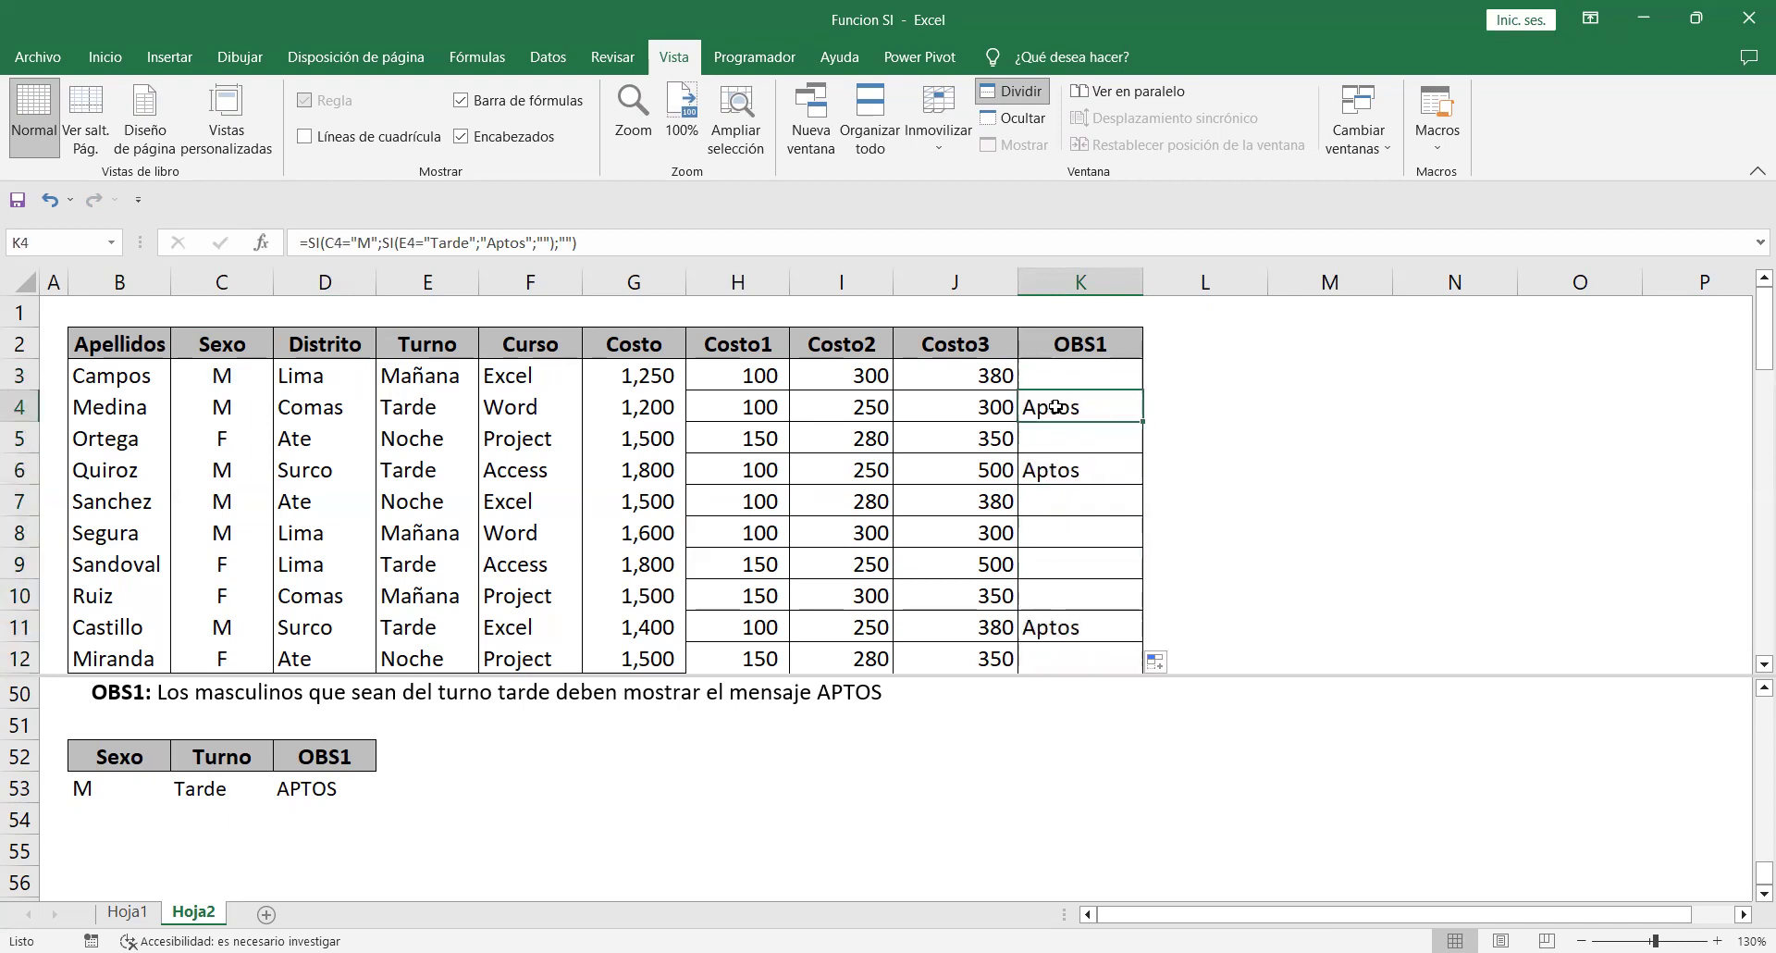
double_click(1056, 407)
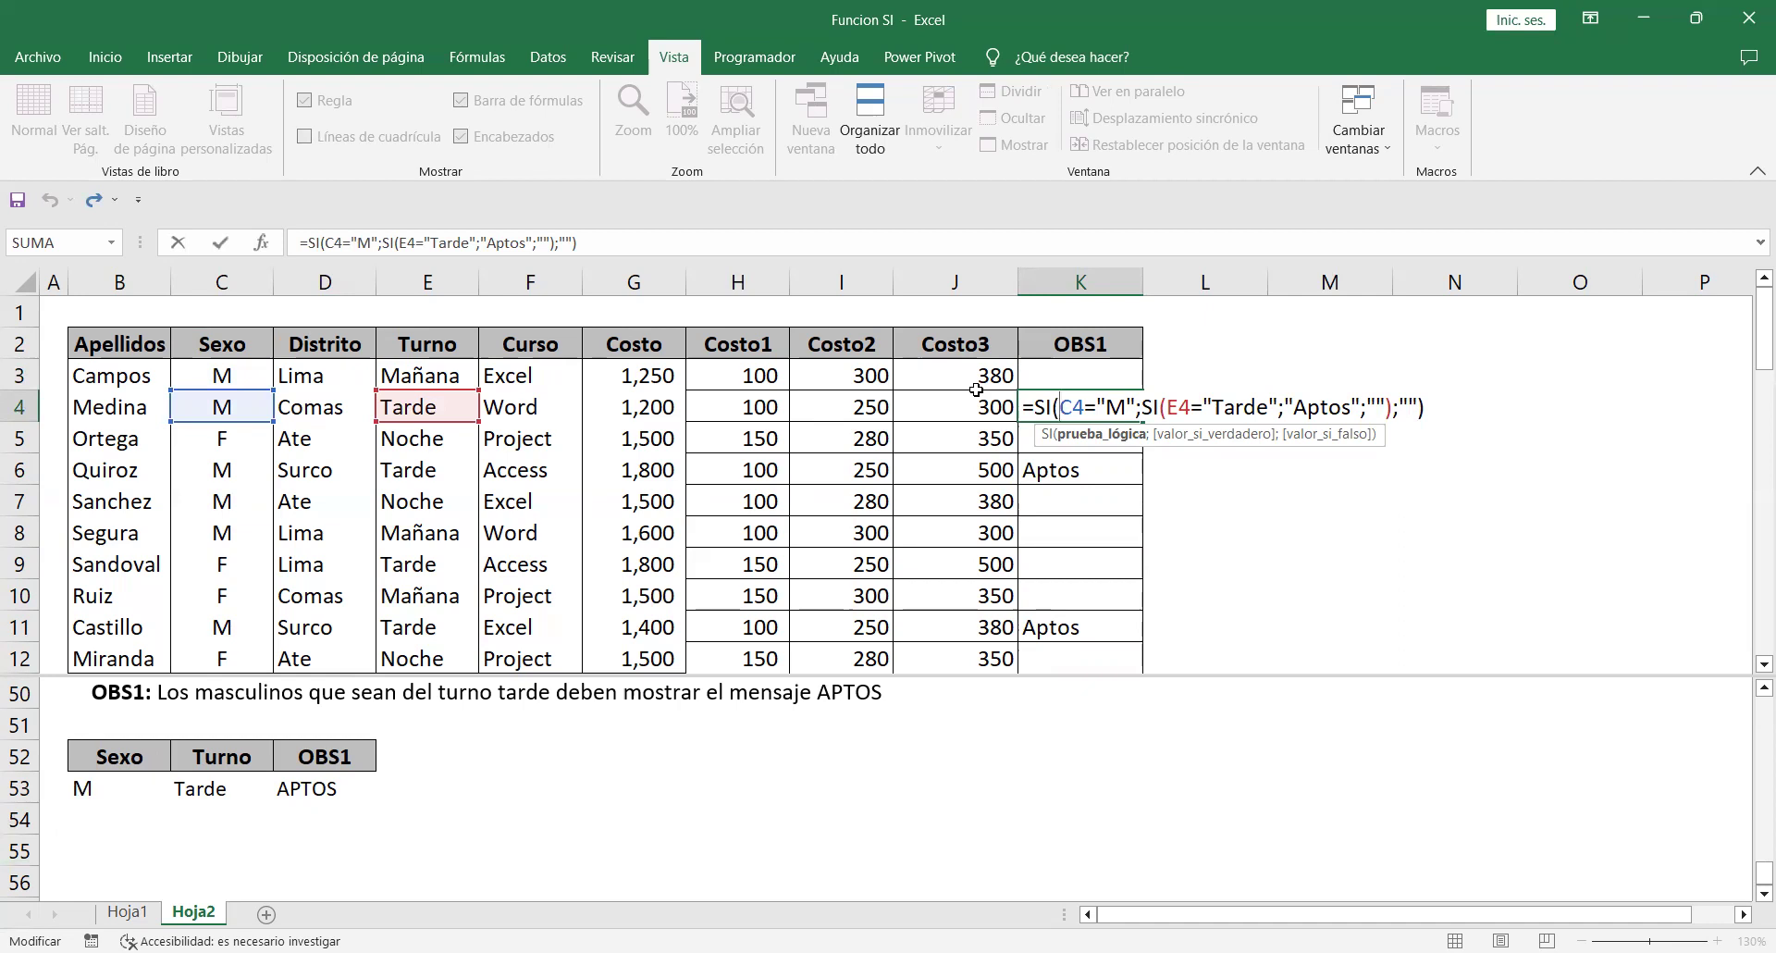
key(Return)
Examine the nested SI part of the copied formula in K5 against that row's Sexo and Turno, leaving it unedited.
double_click(1053, 438)
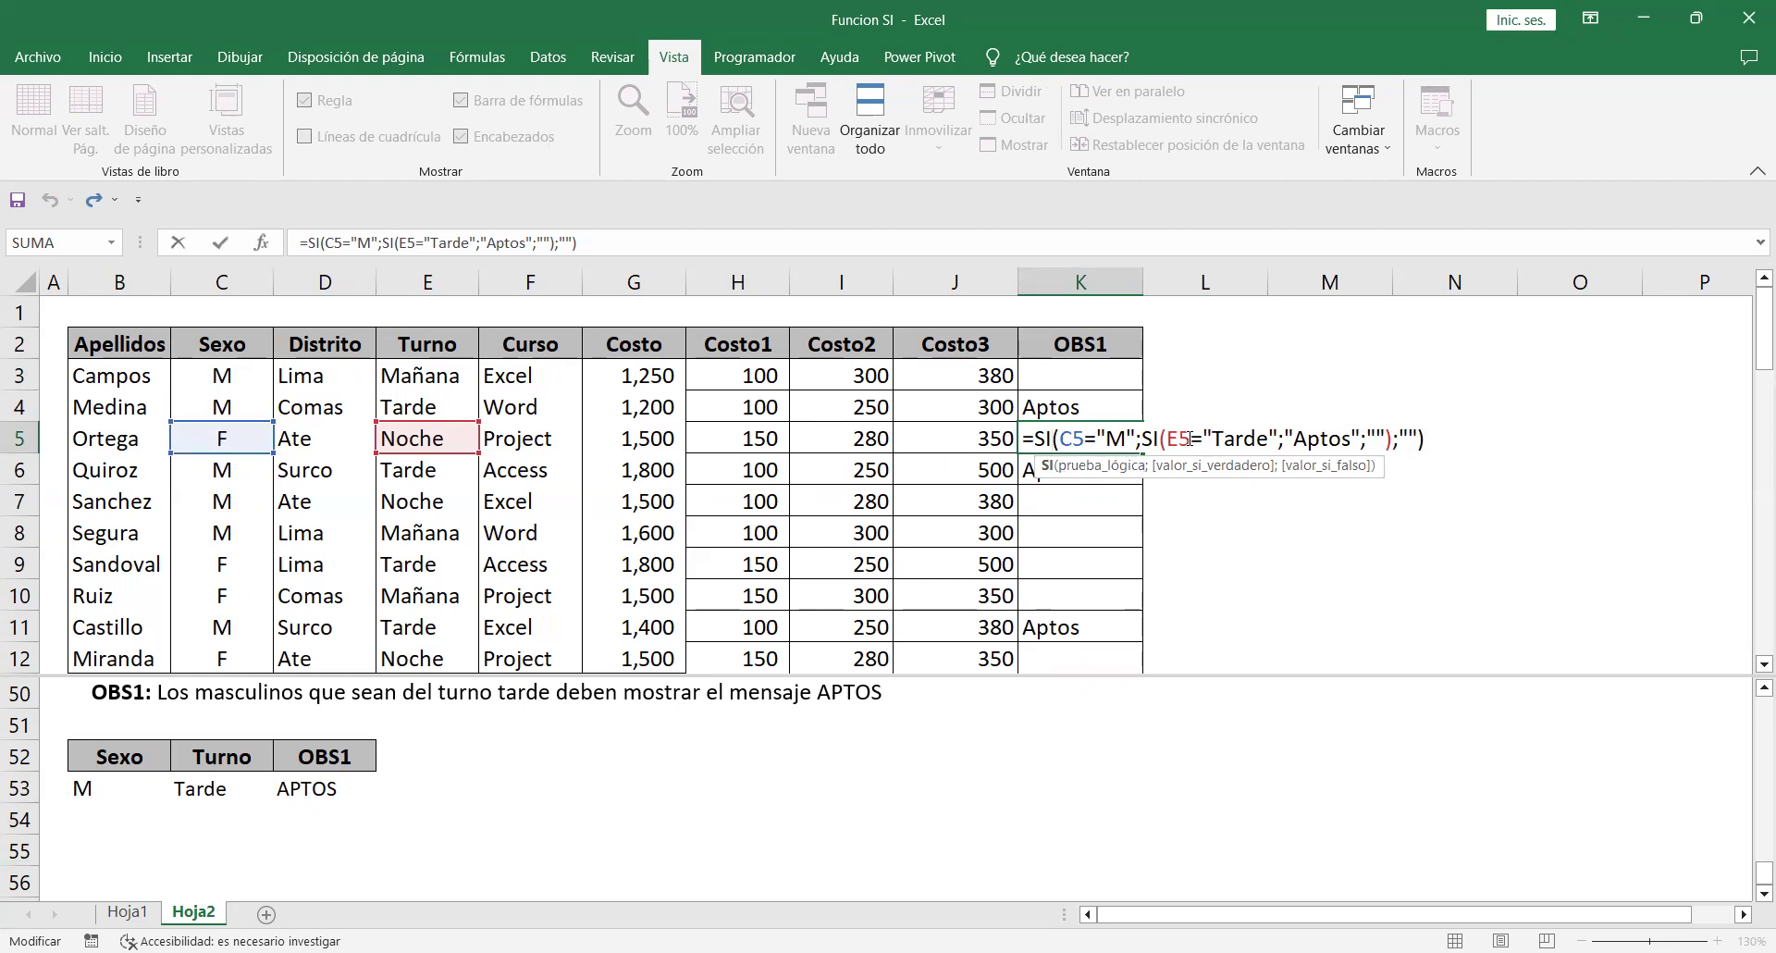
drag(1147, 439, 1387, 426)
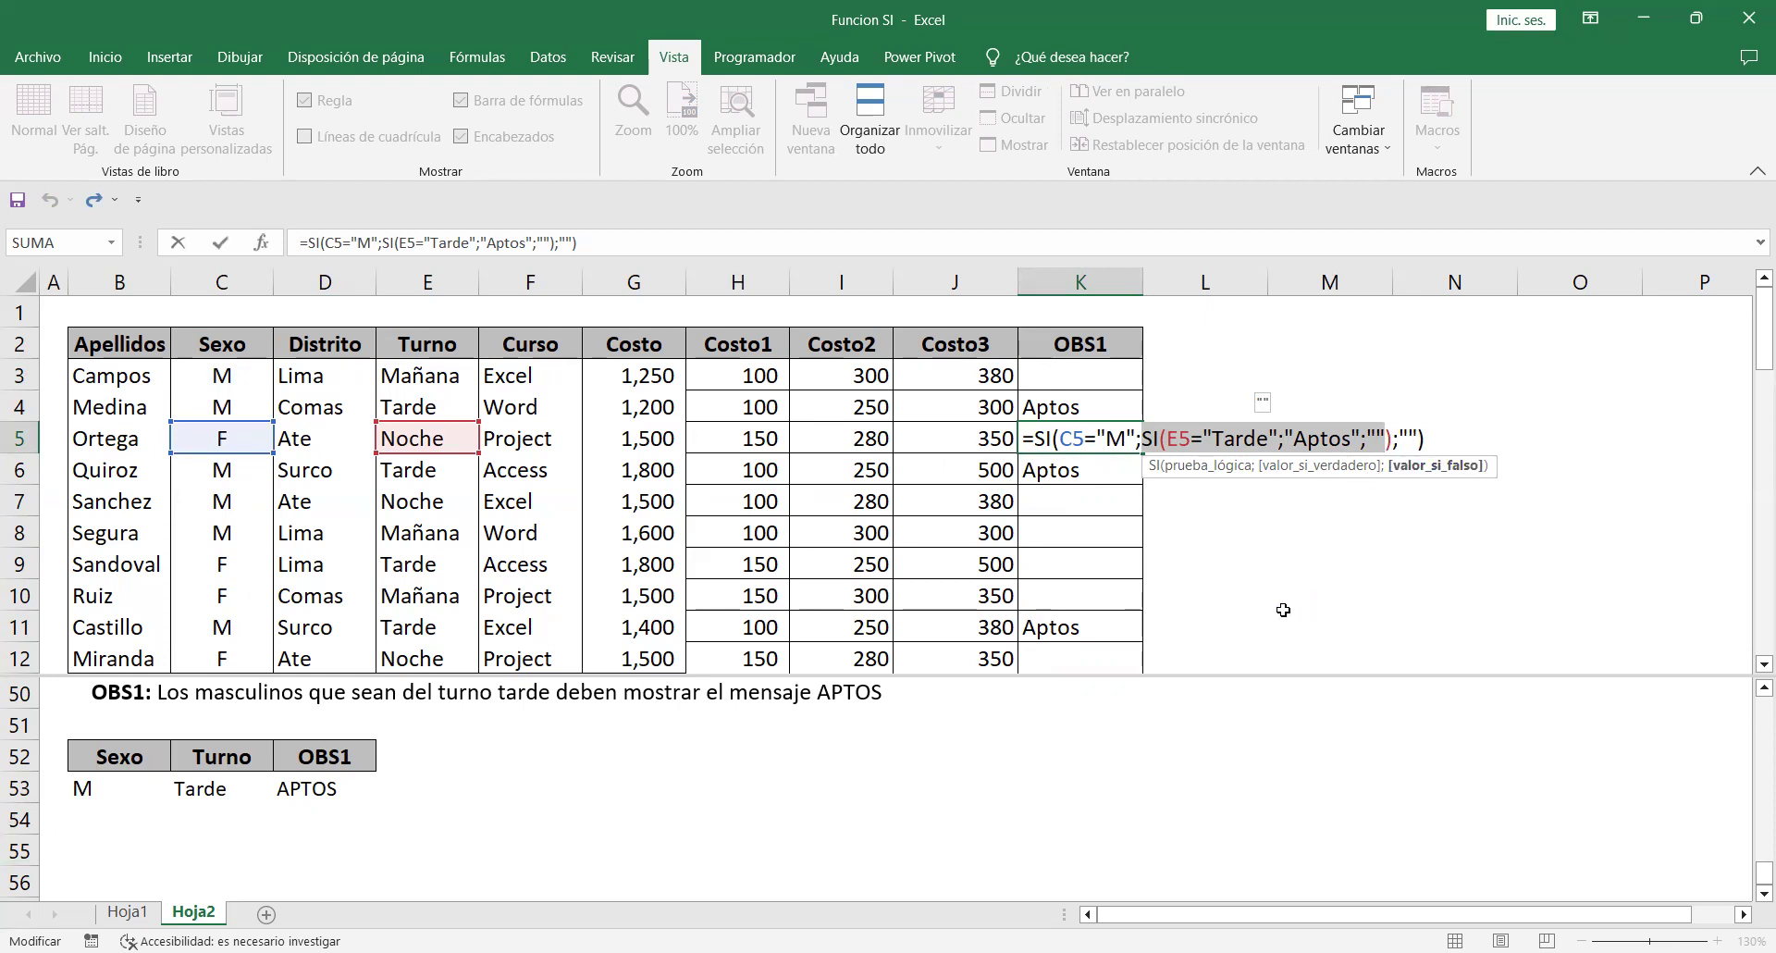
key(Escape)
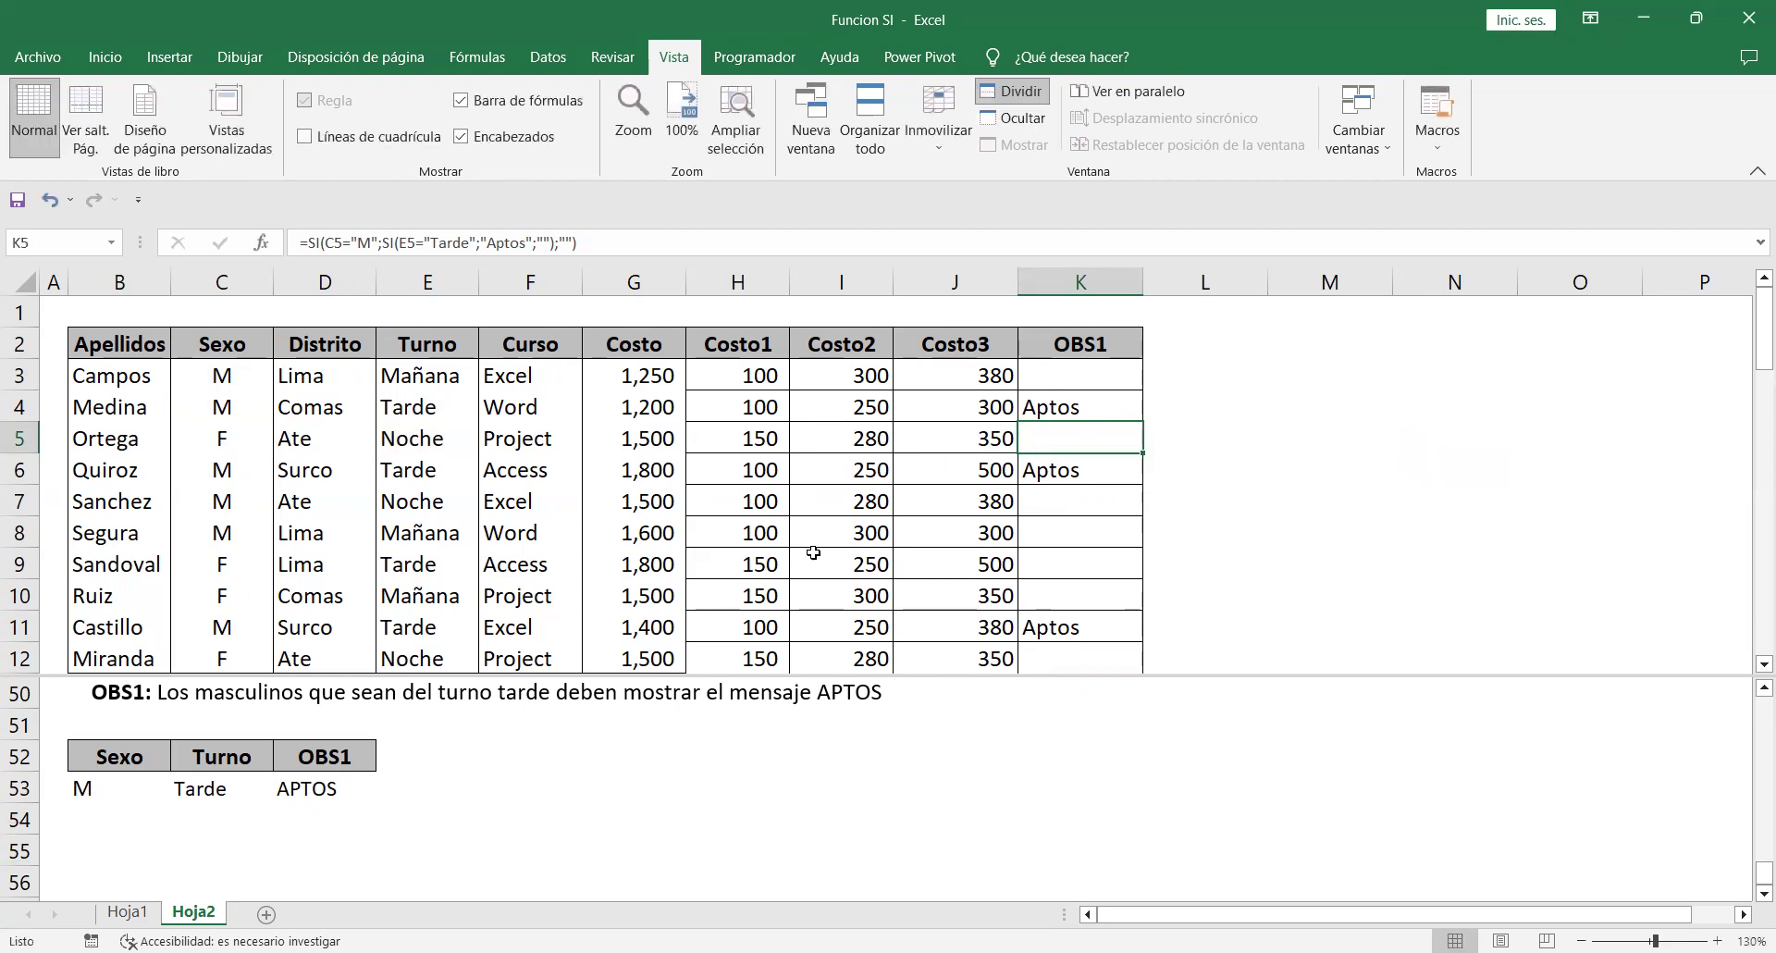
click(1235, 512)
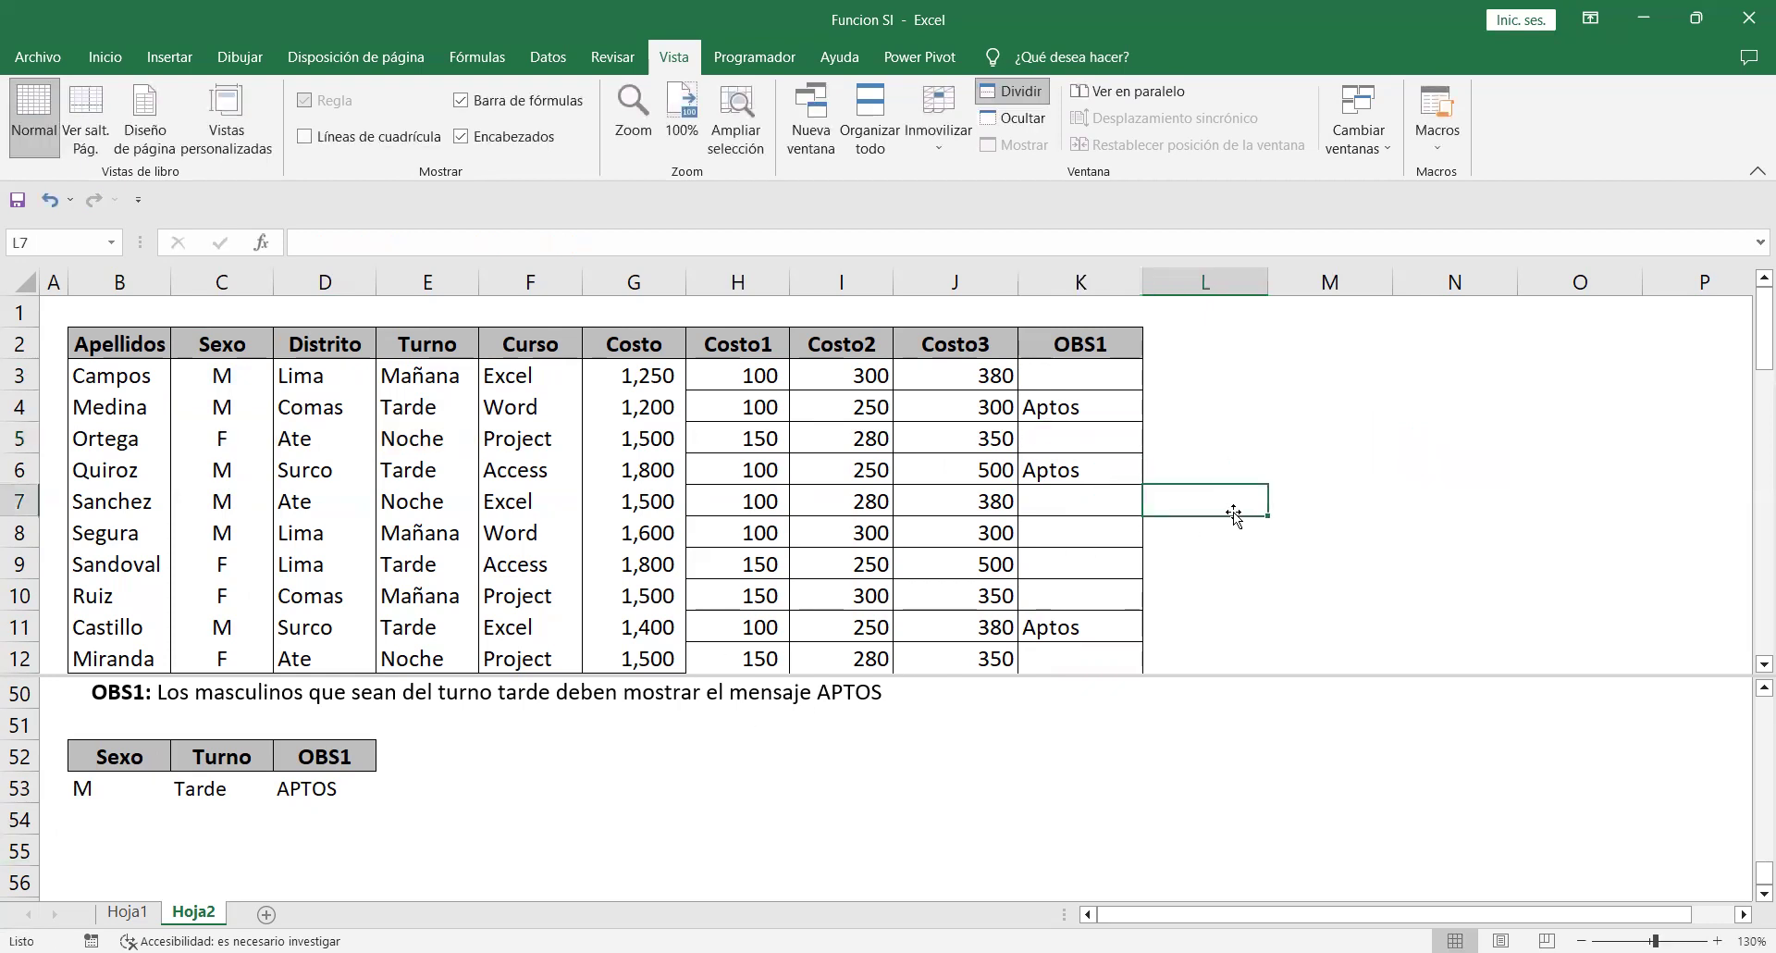